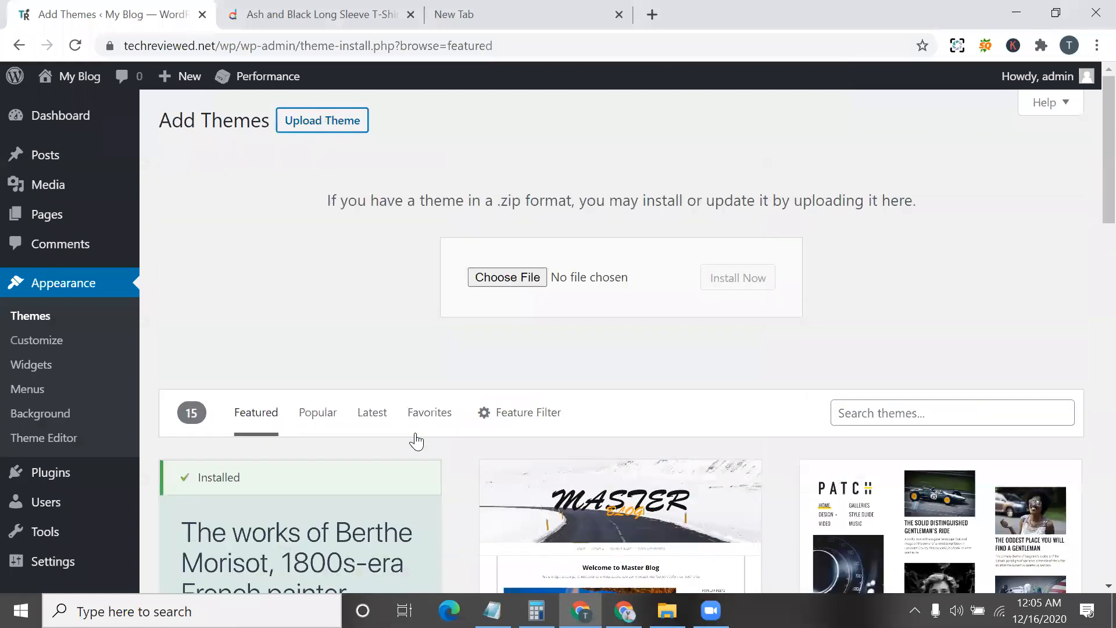
- Try to install the theme from rehub-13.4 (1).zip in the Downloads folder
click(494, 287)
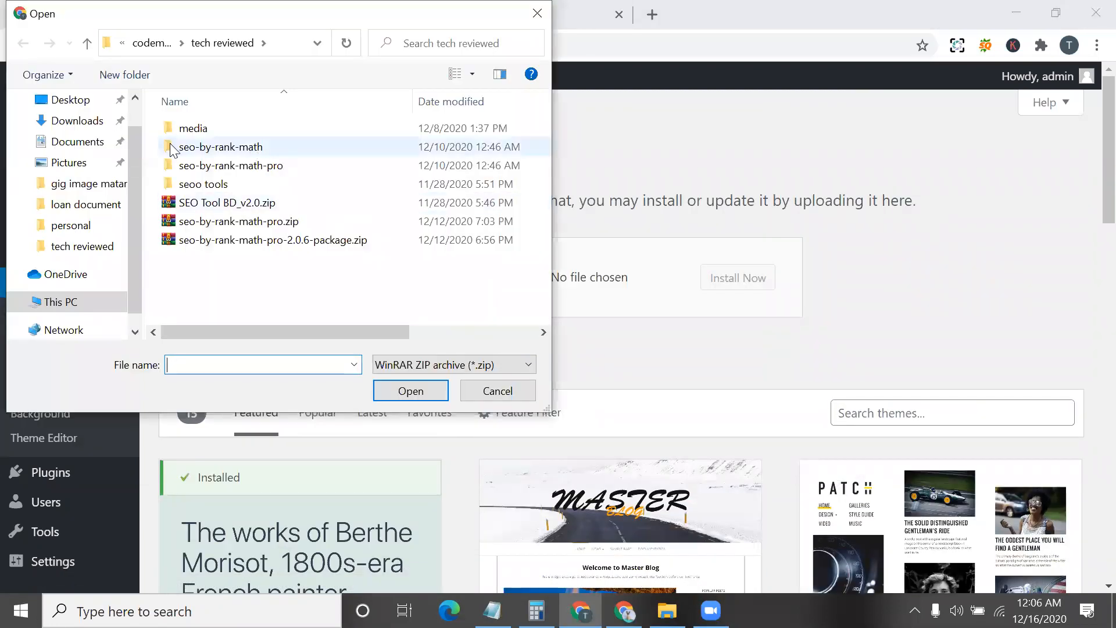
click(75, 120)
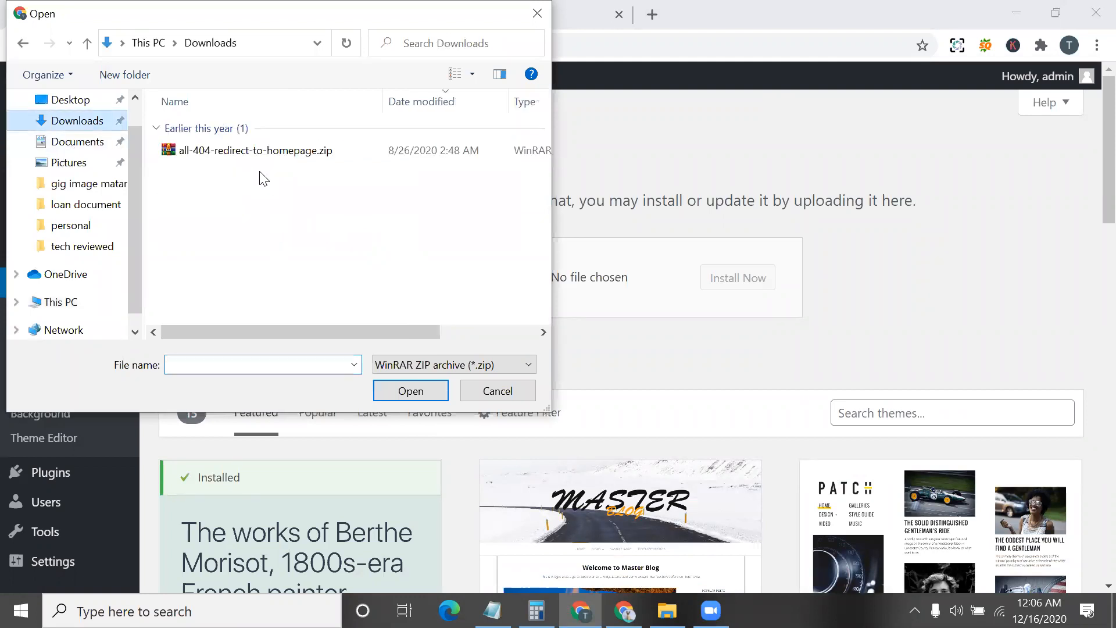
click(256, 152)
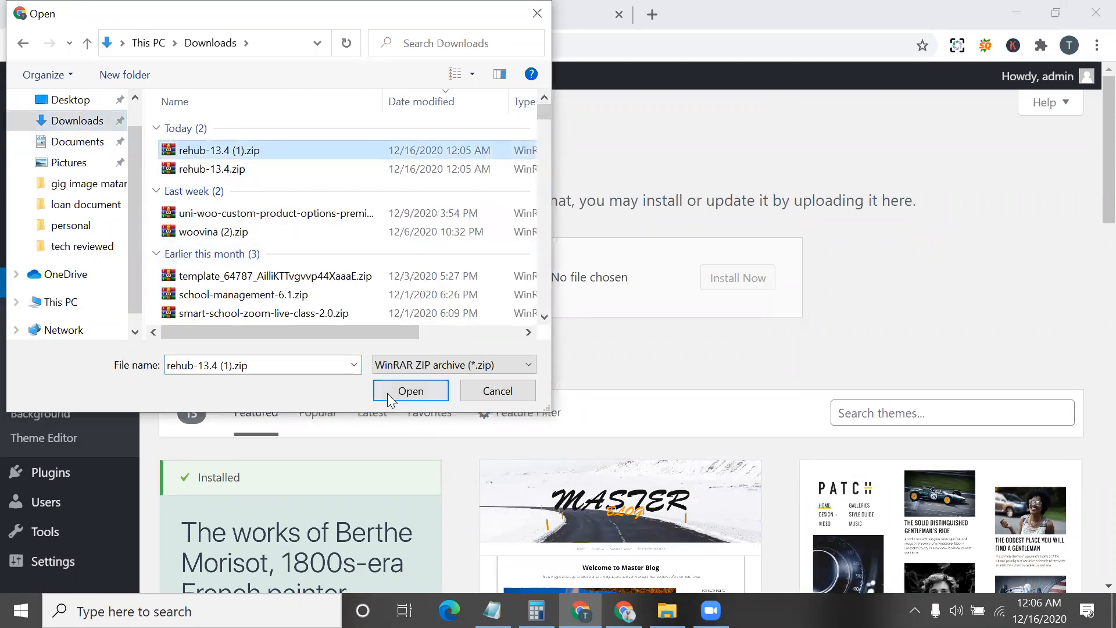
key(Return)
click(742, 284)
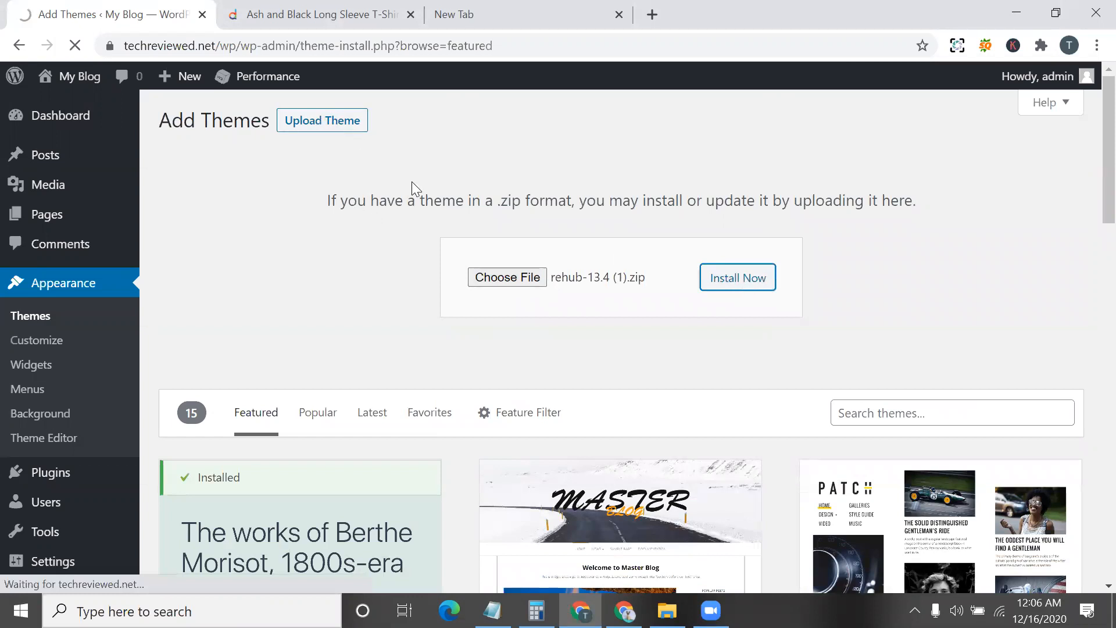
double_click(432, 199)
click(433, 200)
scroll(431, 204, down, 5)
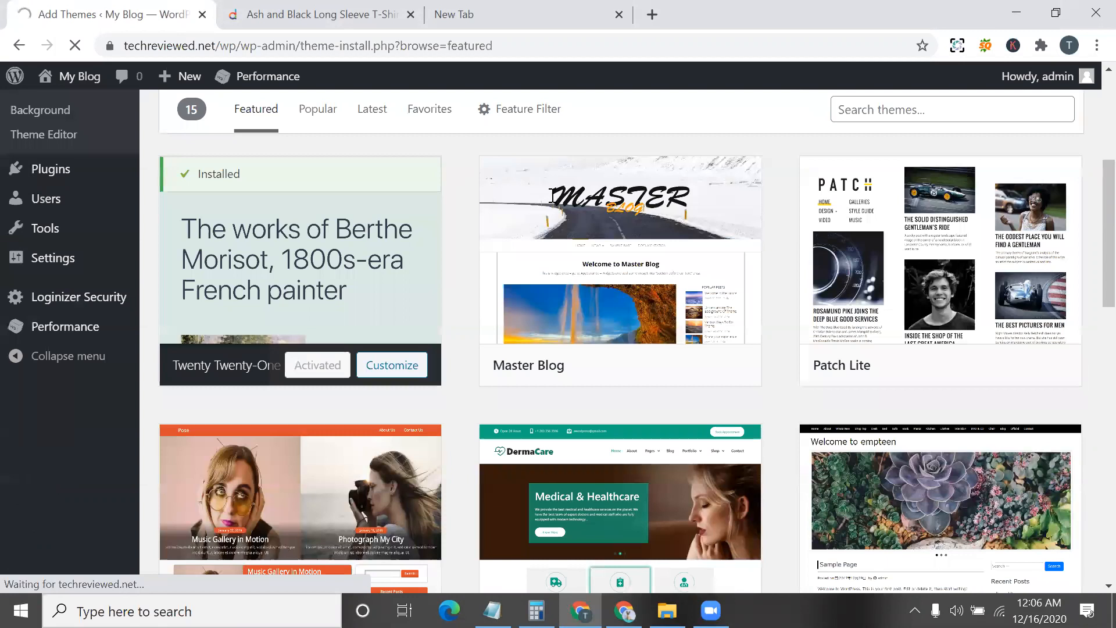
scroll(552, 196, up, 5)
double_click(552, 195)
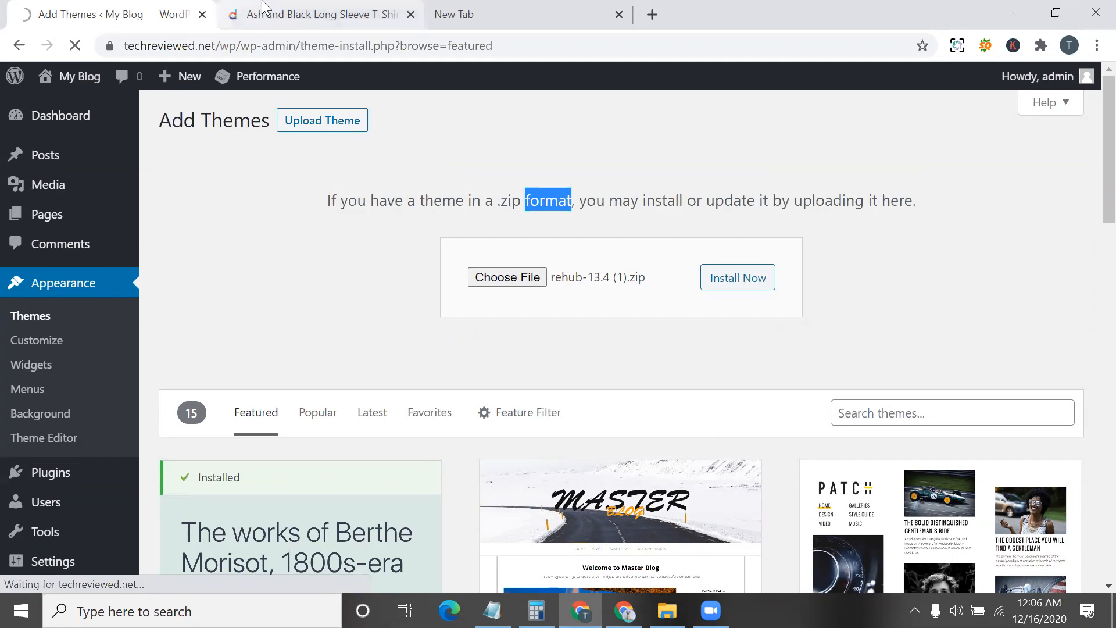
- Close the T-shirt product page and the blank new tab, keeping only the Add Themes page open
click(282, 8)
click(169, 10)
click(395, 14)
click(409, 15)
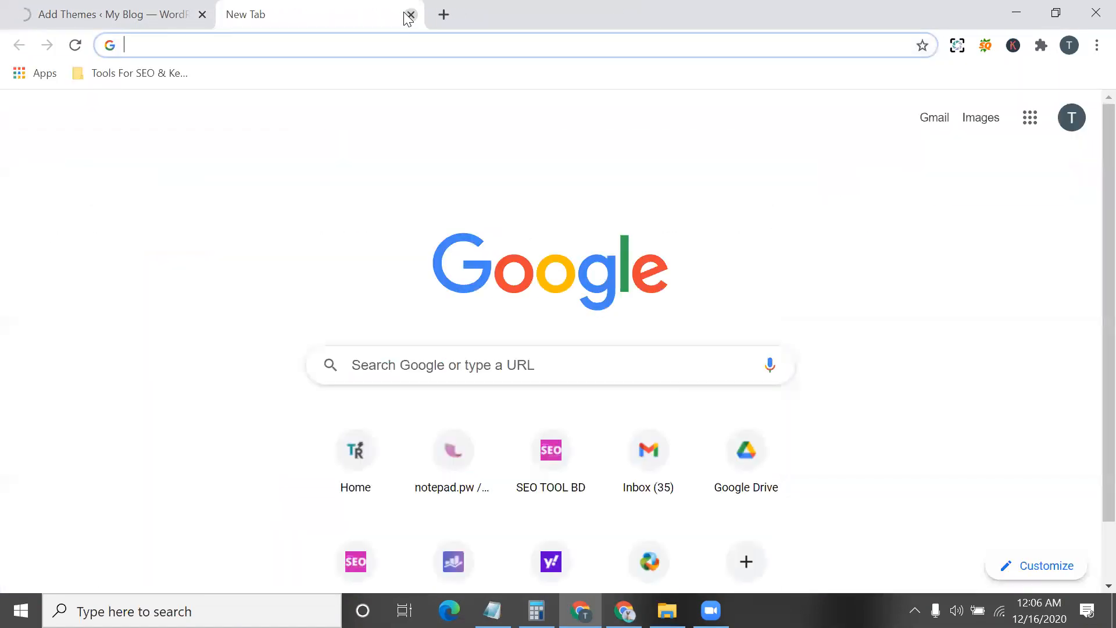
key(ctrl+w)
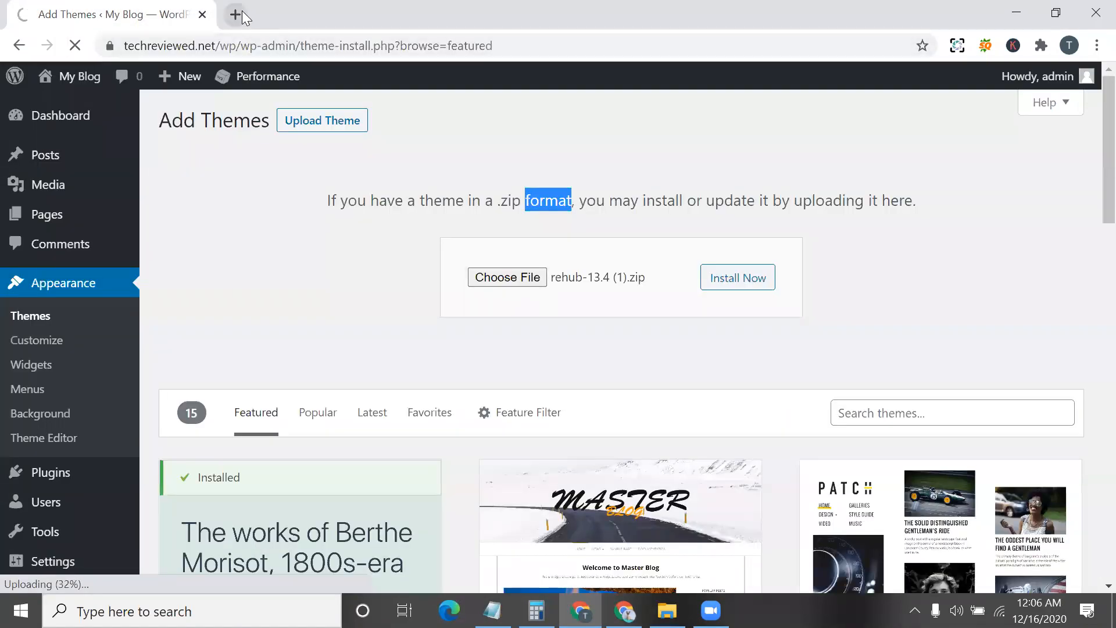
triple_click(466, 210)
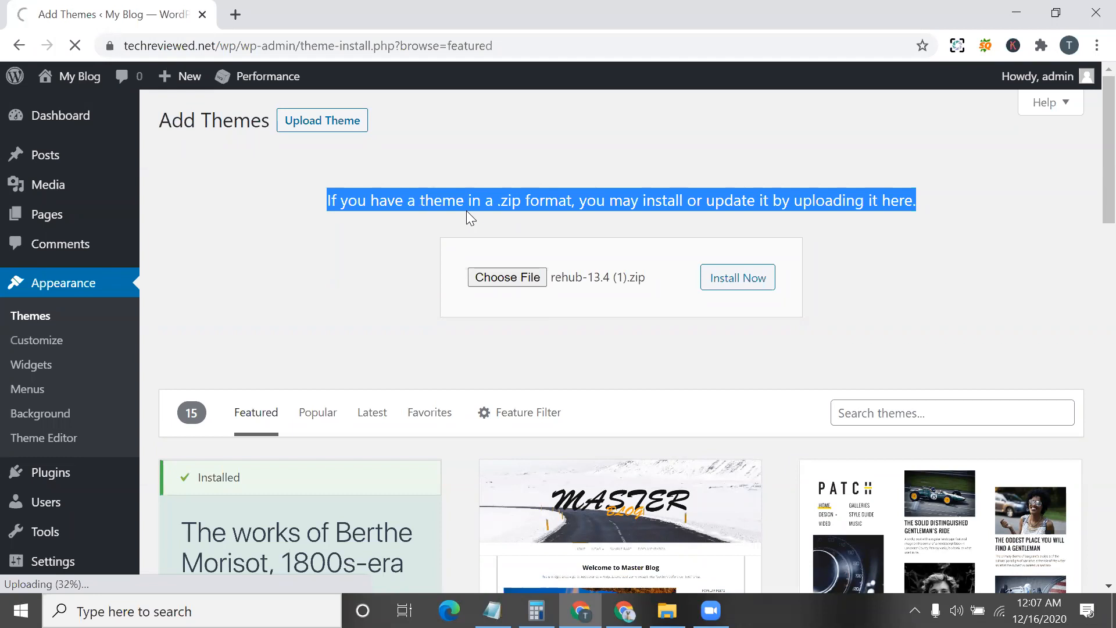
scroll(433, 282, down, 3)
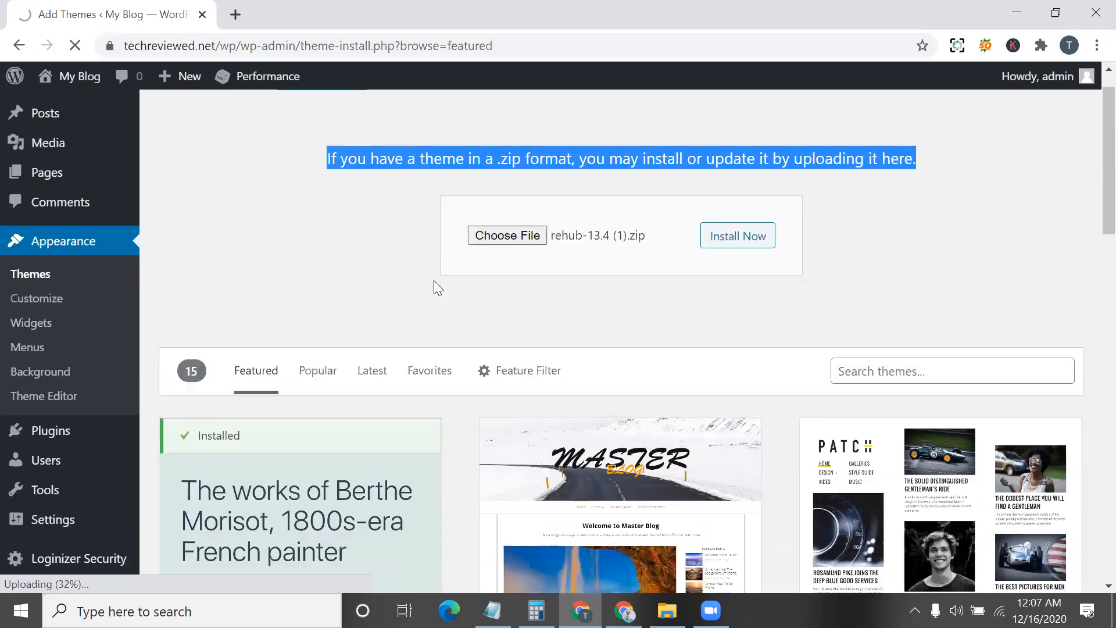
scroll(190, 472, down, 1)
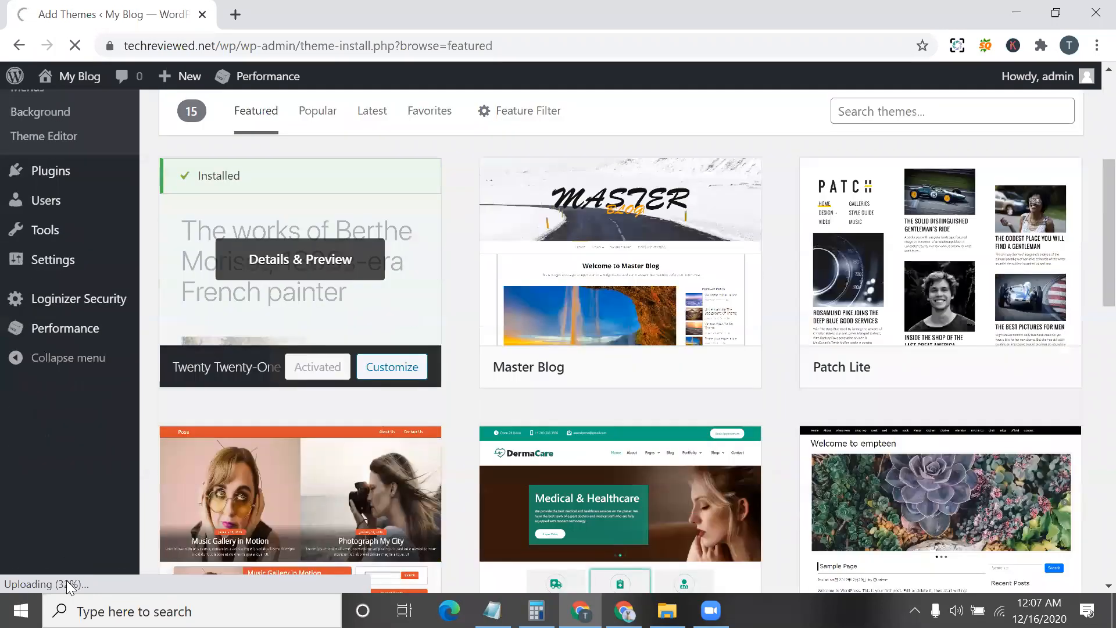
scroll(204, 317, up, 5)
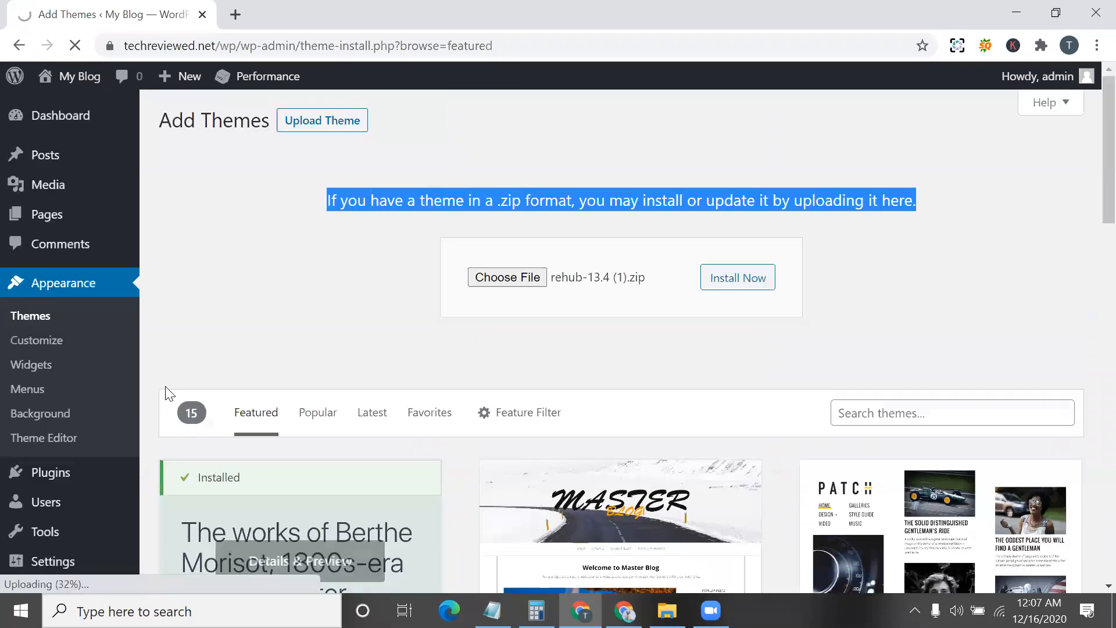
- Run an internet speed test on fast.com in a separate tab and return to the theme upload page
click(238, 22)
text(fas)
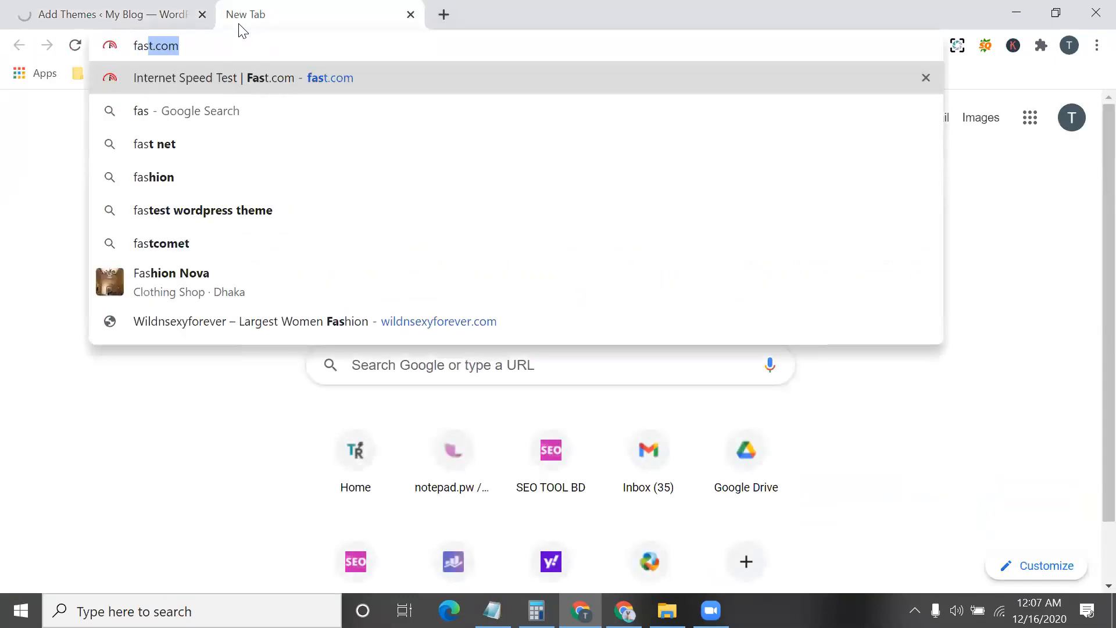
key(Return)
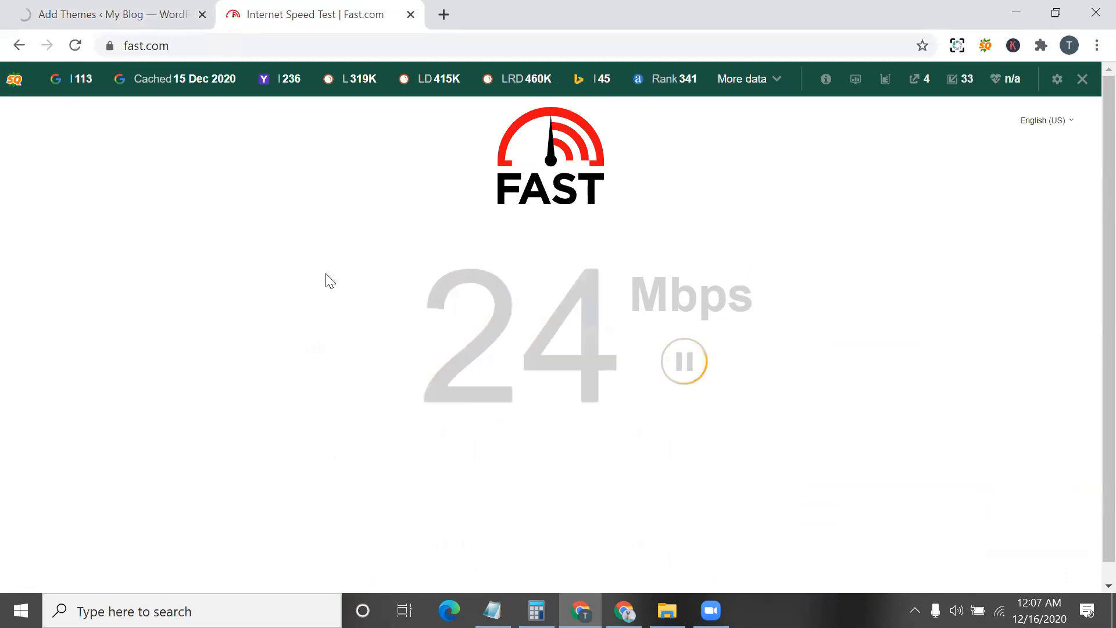
click(97, 5)
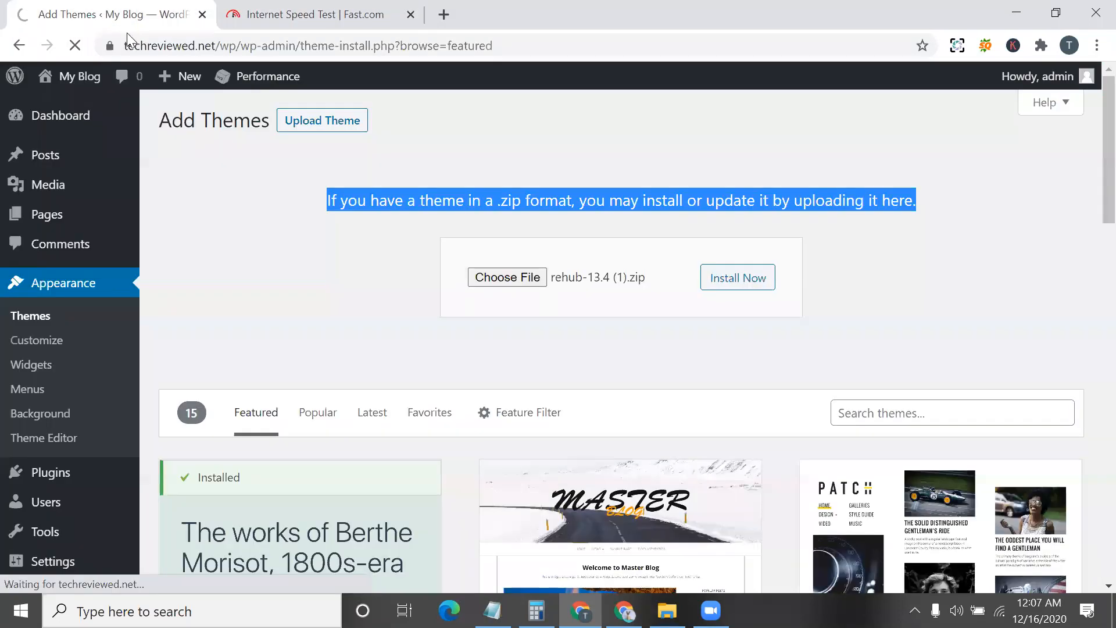
scroll(252, 200, down, 1)
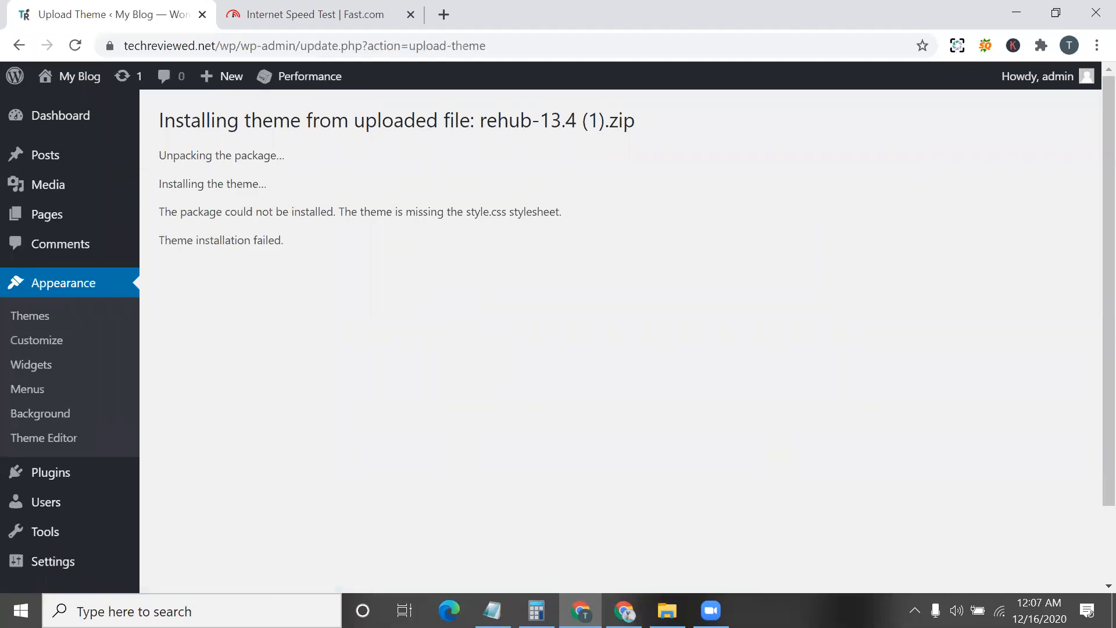
- Switch to File Explorer and rename rehub-13.4.zip in Downloads to .zip
key(alt+Tab)
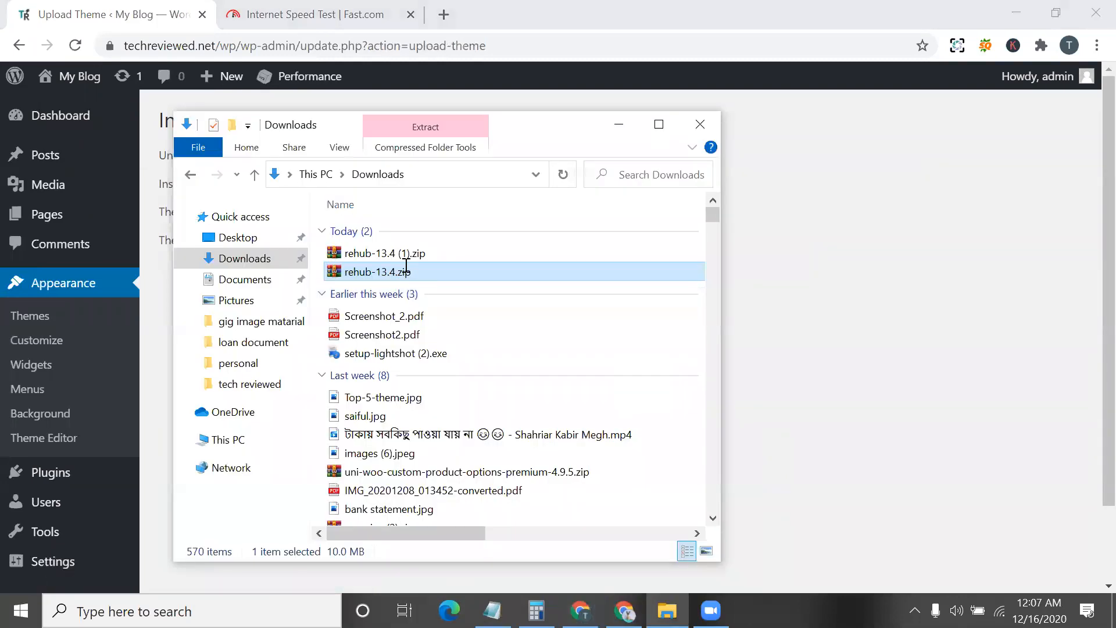
key(F2)
key(BackSpace)
- Move rehub-13.4 (1).zip from Downloads into the cmbd78 folder under Documents > codemanbd
click(421, 255)
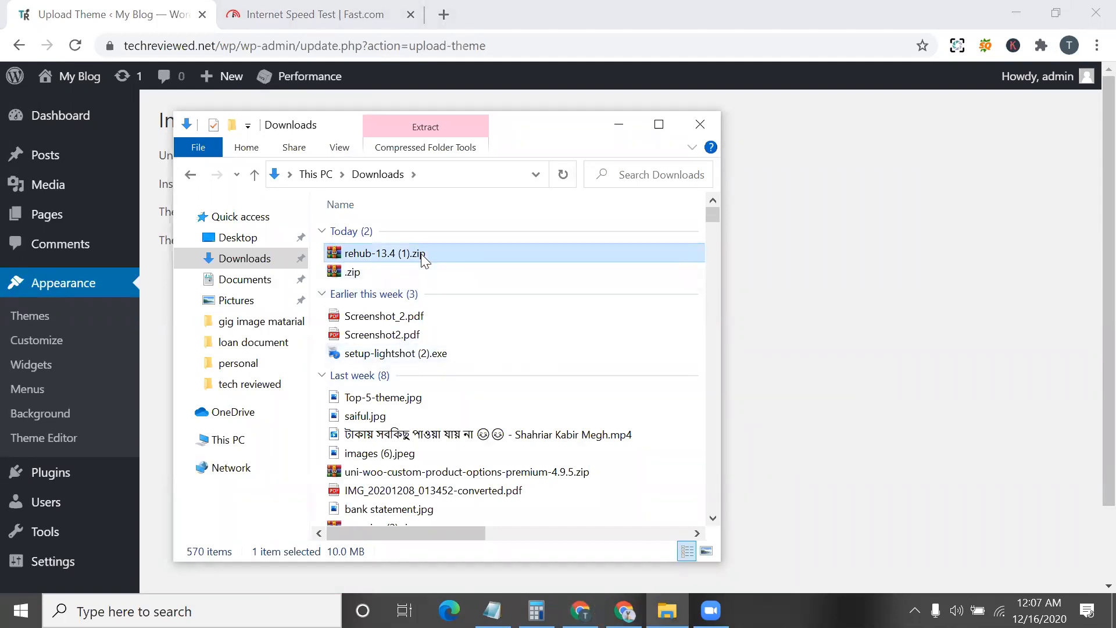
key(ctrl+x)
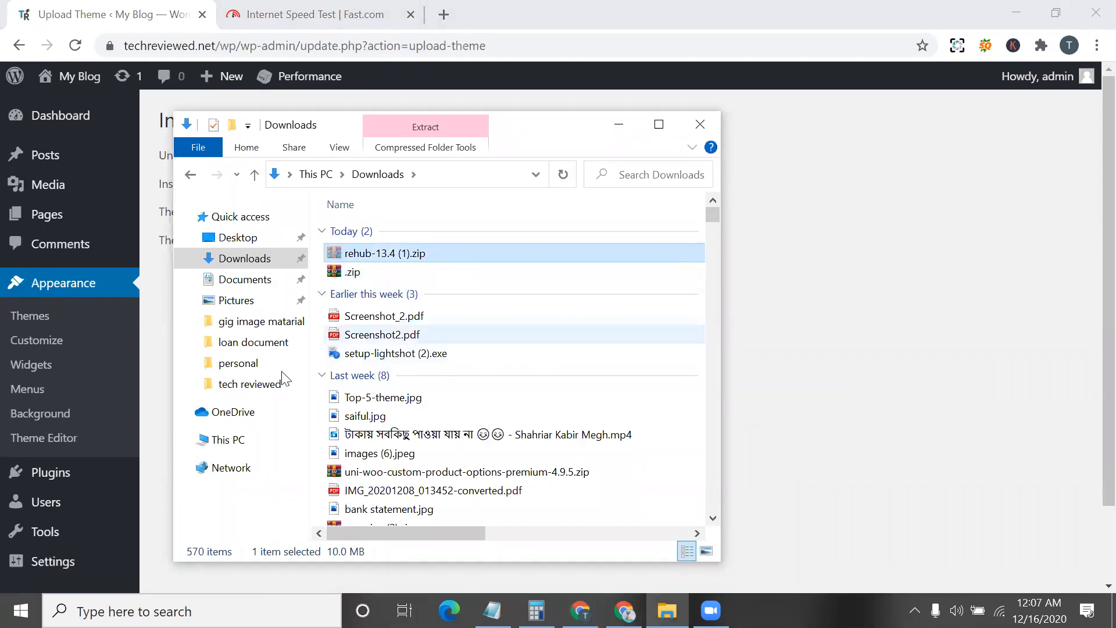
click(254, 277)
double_click(461, 250)
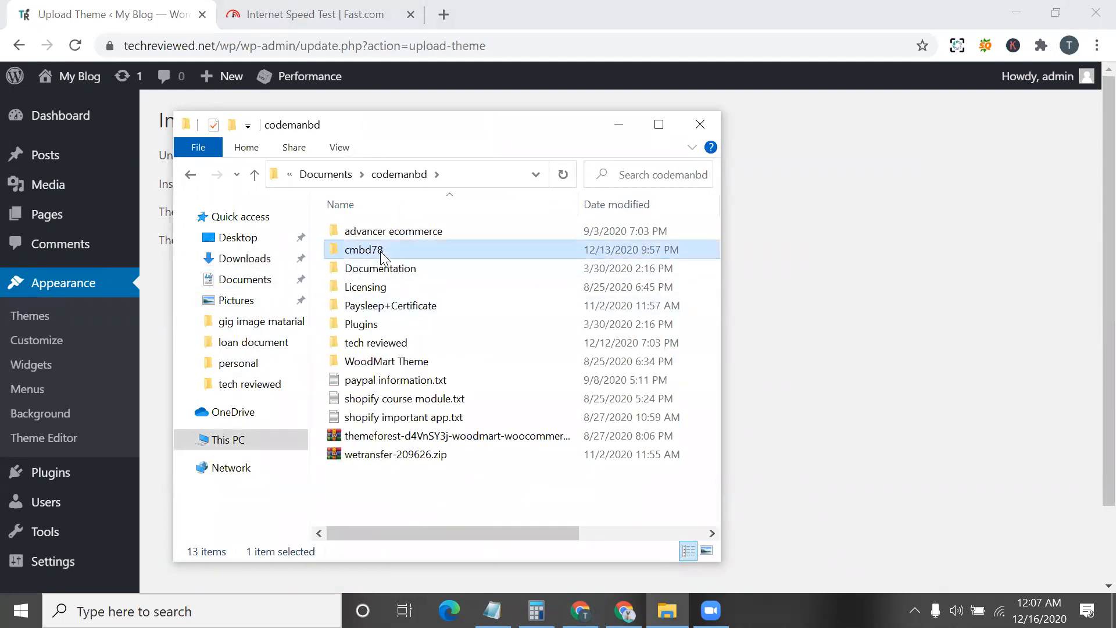
double_click(373, 251)
key(ctrl+v)
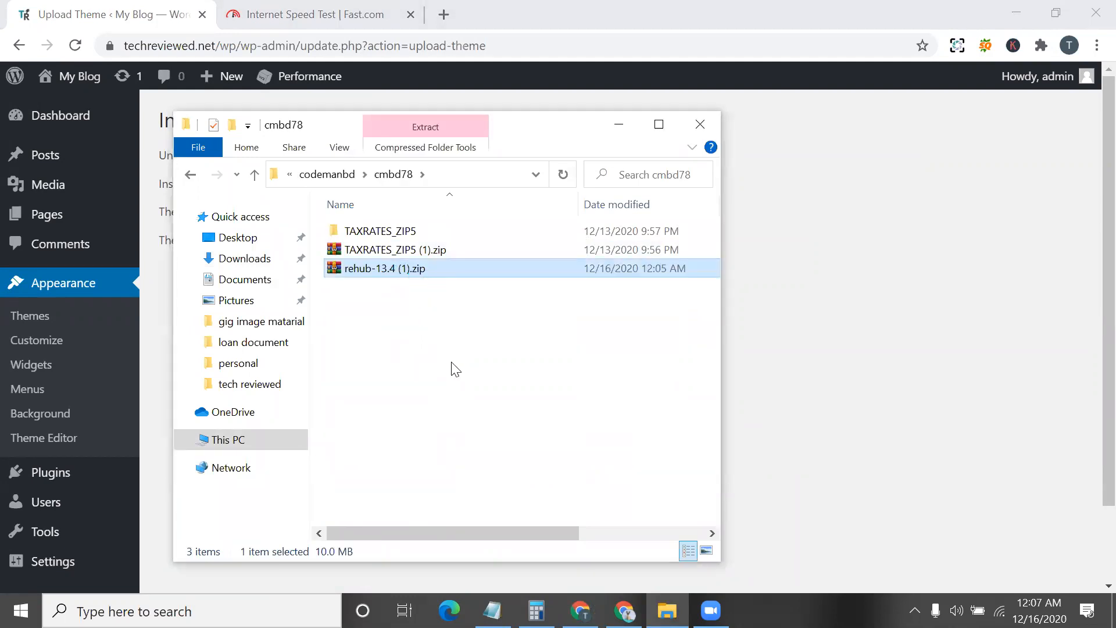
- Extract the contents of rehub-13.4 (1).zip directly into the cmbd78 folder
right_click(430, 268)
click(453, 248)
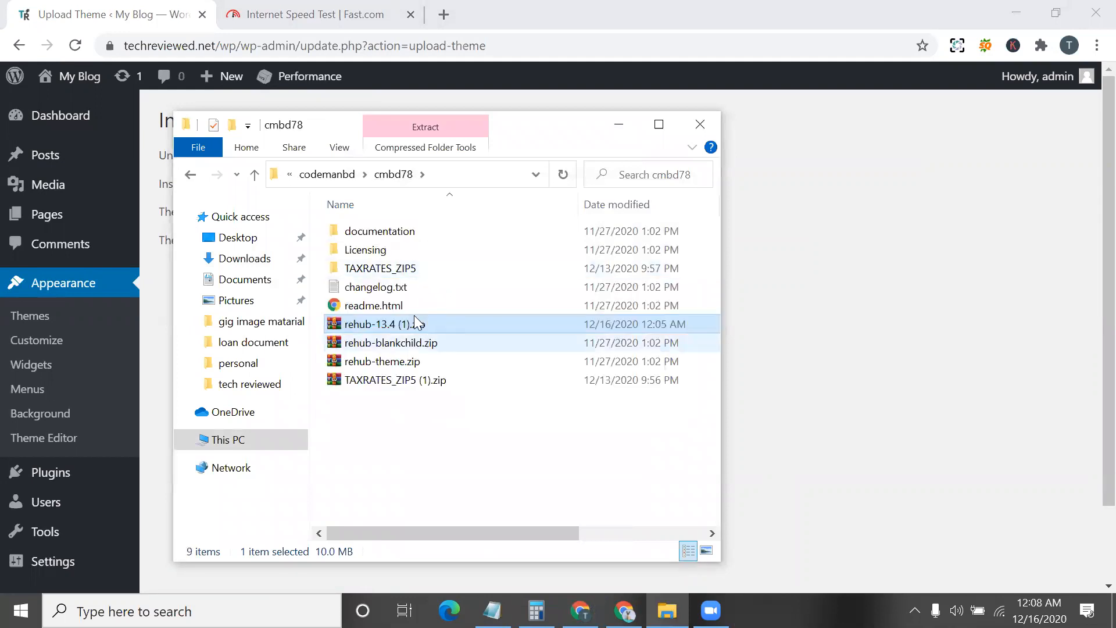
right_click(456, 455)
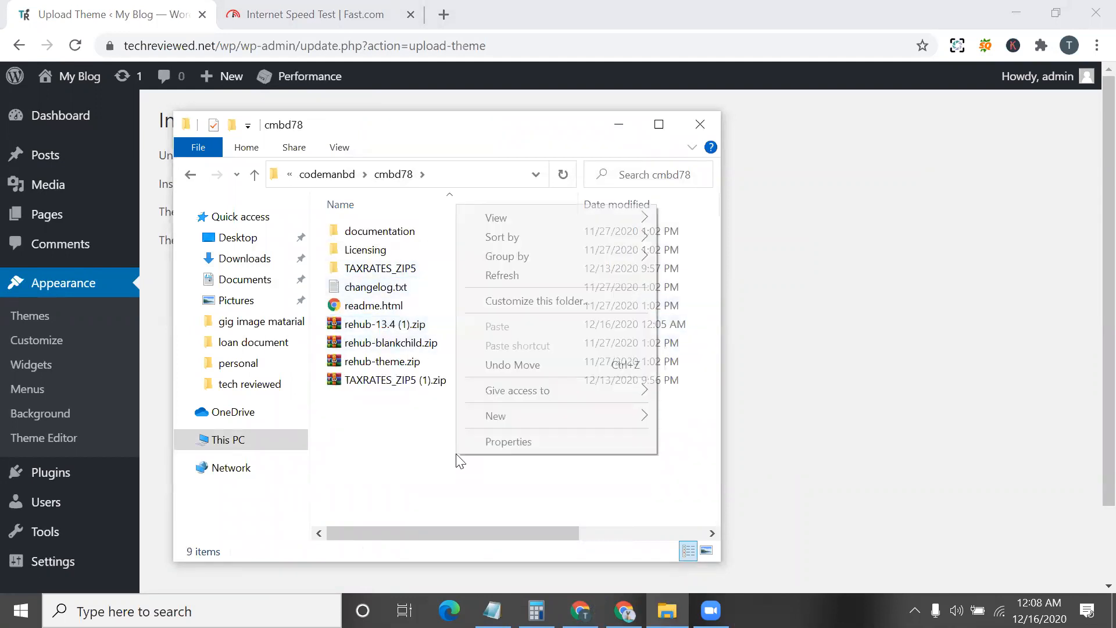
click(386, 461)
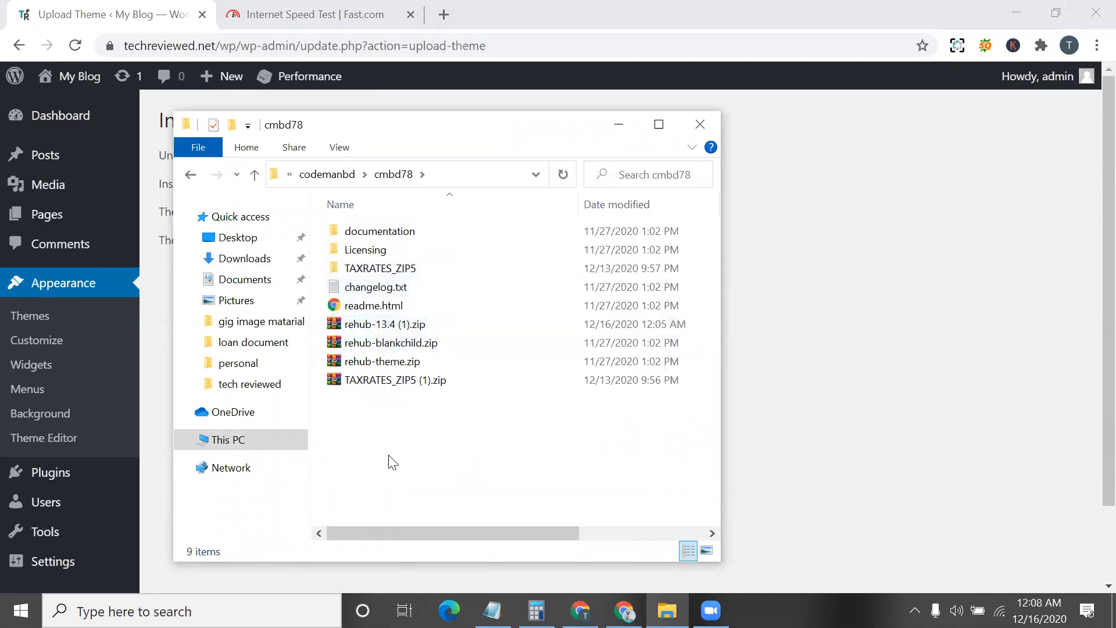
- Examine the rehub-theme folder inside rehub-theme.zip, close the archive and return to the browser
click(388, 363)
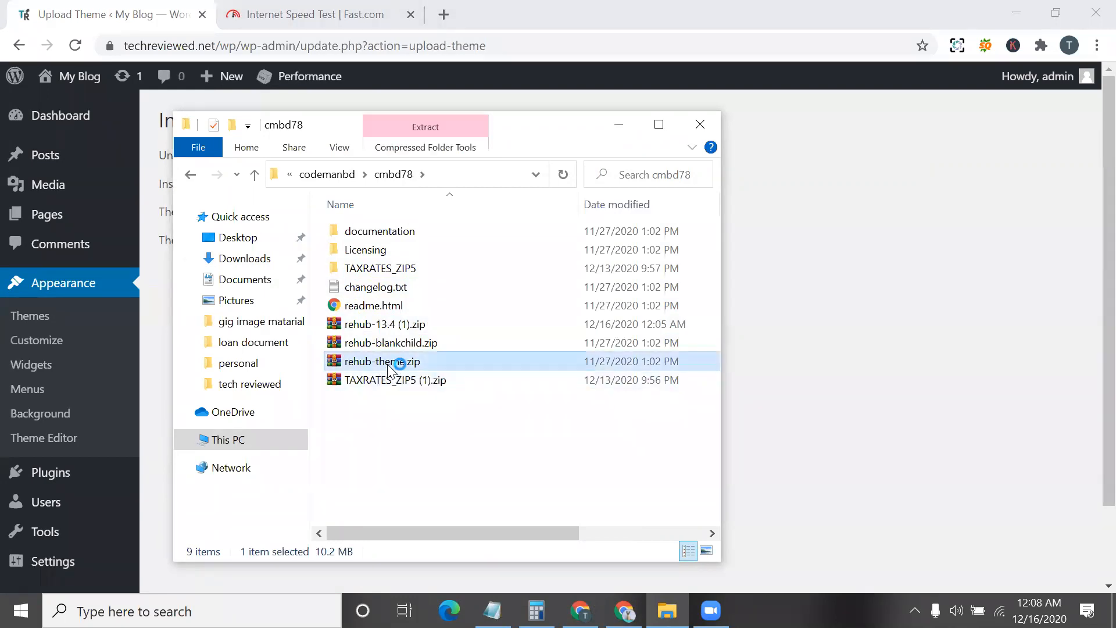
double_click(388, 365)
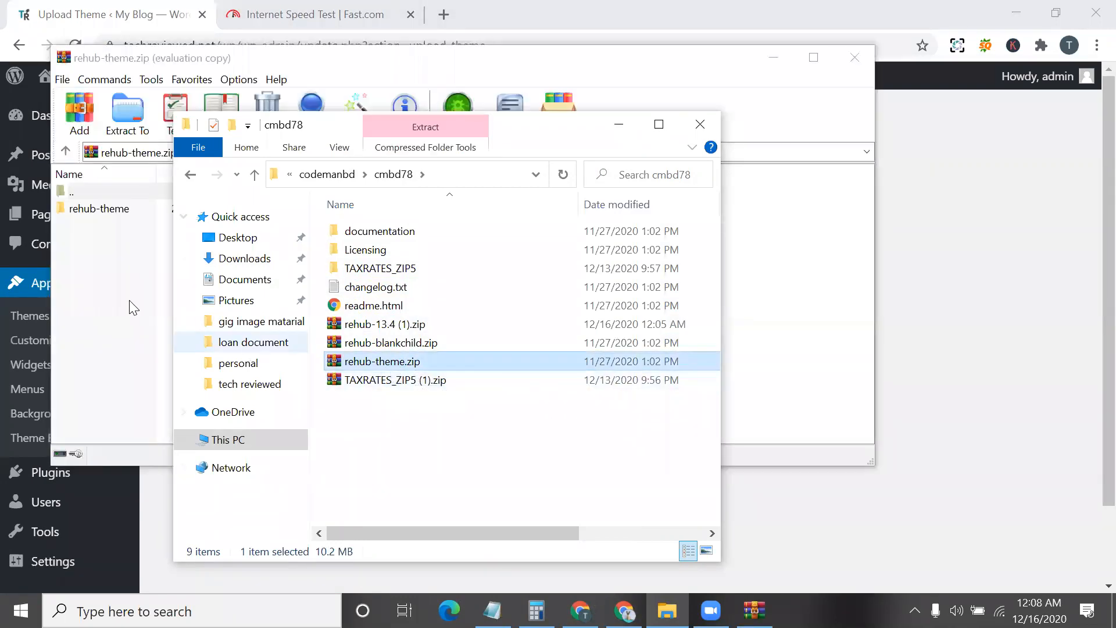
double_click(132, 203)
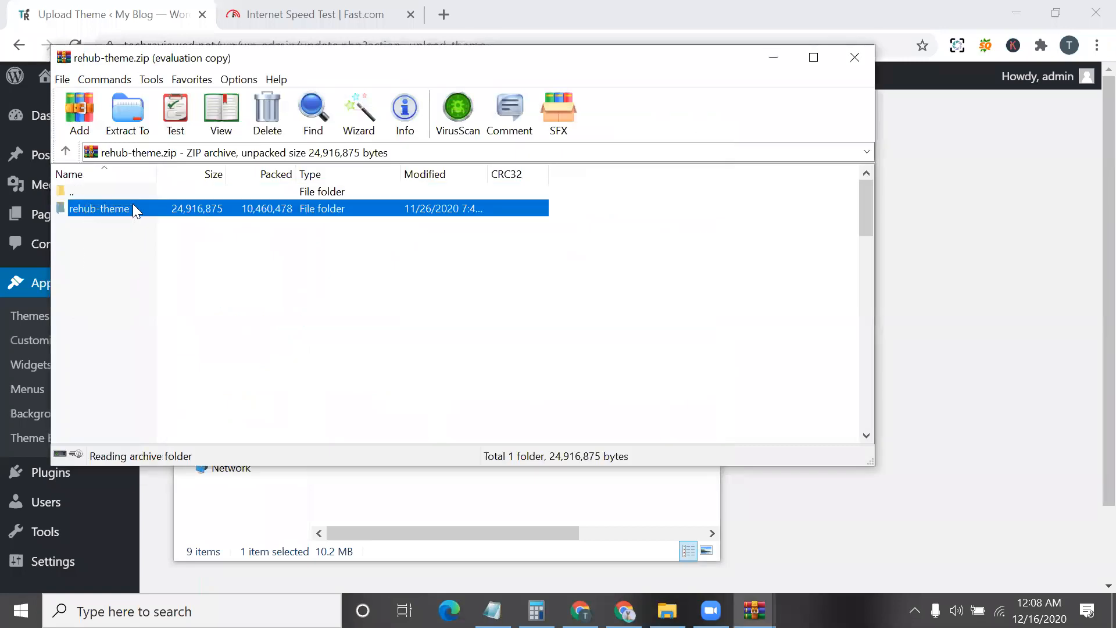
scroll(133, 321, down, 2)
scroll(133, 323, down, 5)
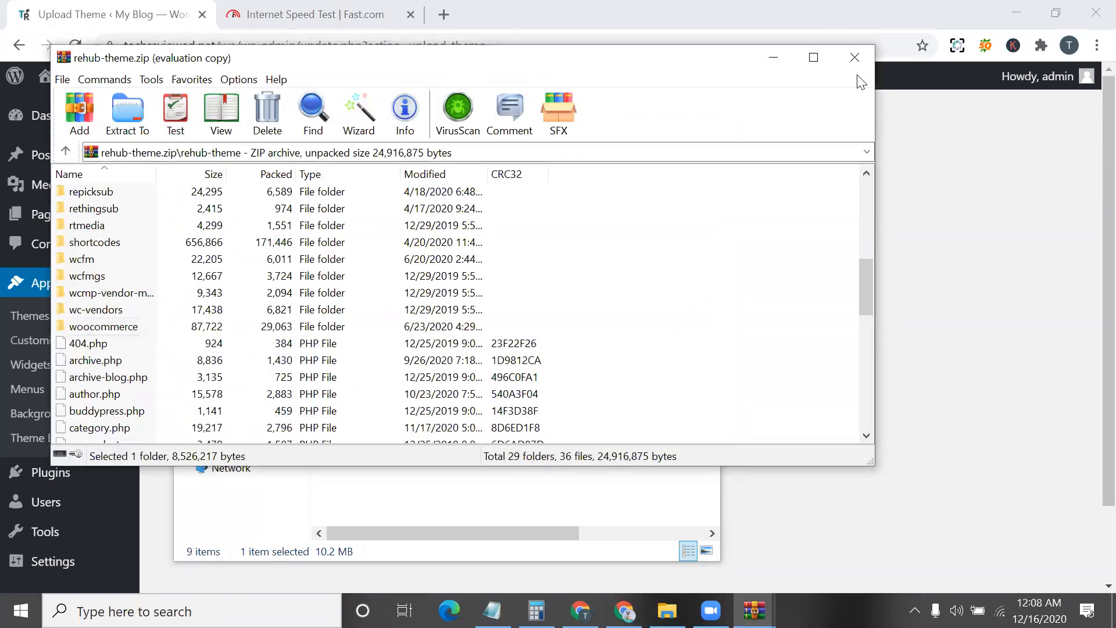
click(854, 57)
key(Escape)
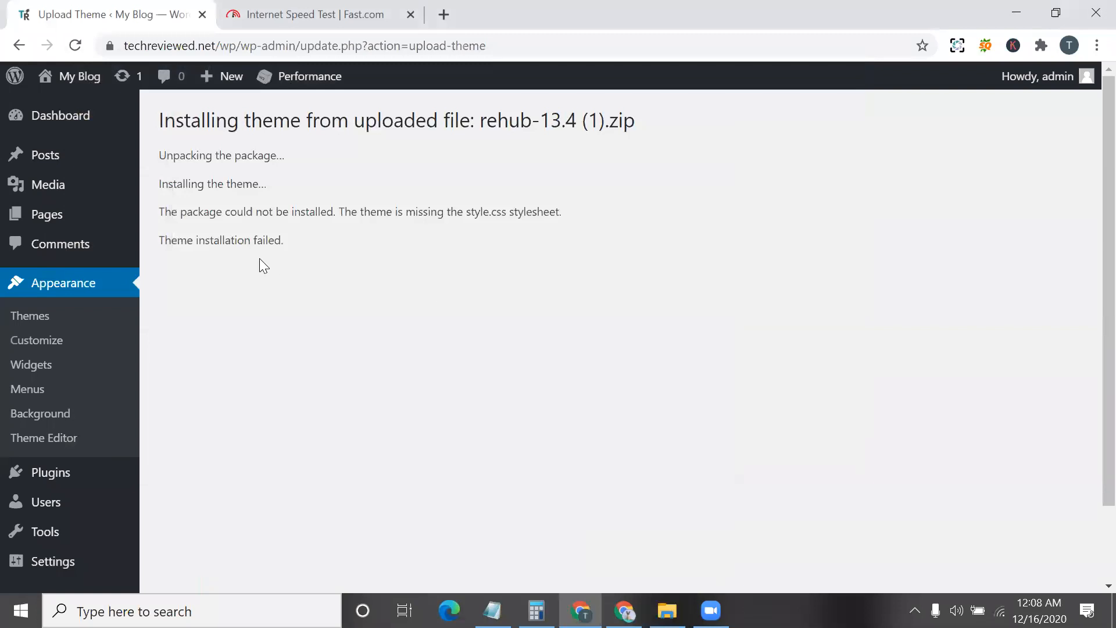
- Go to the WordPress themes page and open the upload form for adding a new theme
scroll(259, 258, down, 2)
click(53, 236)
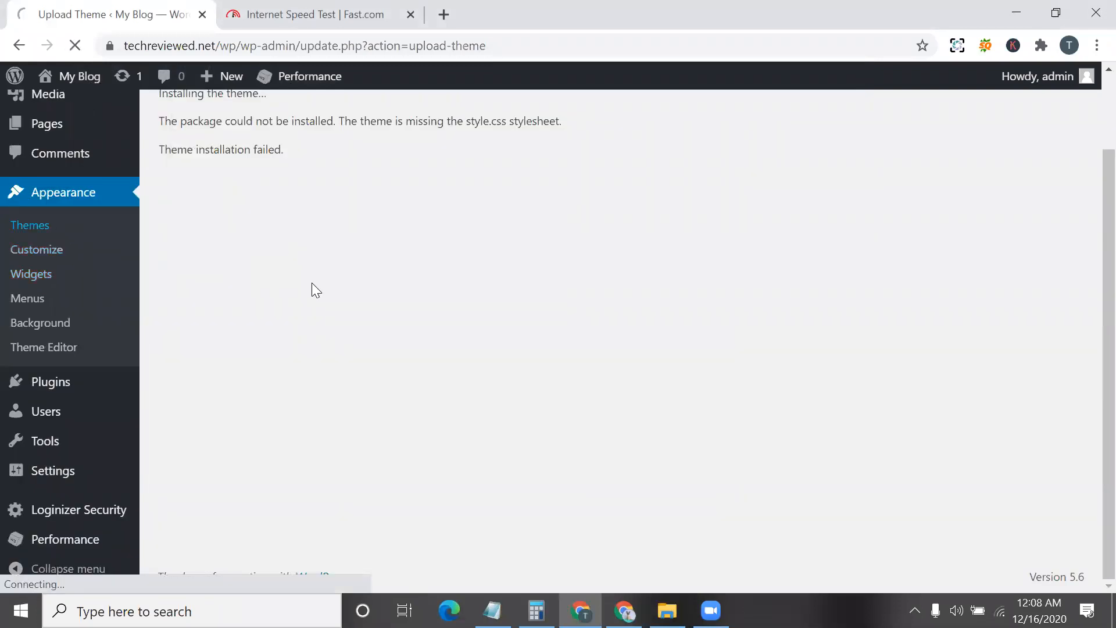
scroll(530, 217, up, 2)
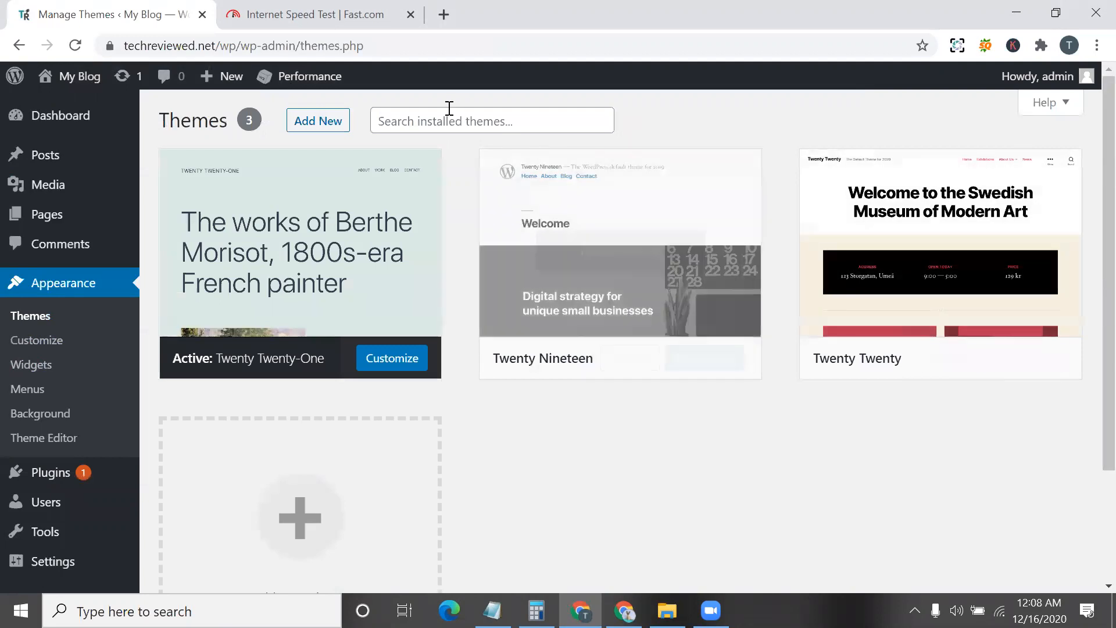
click(321, 133)
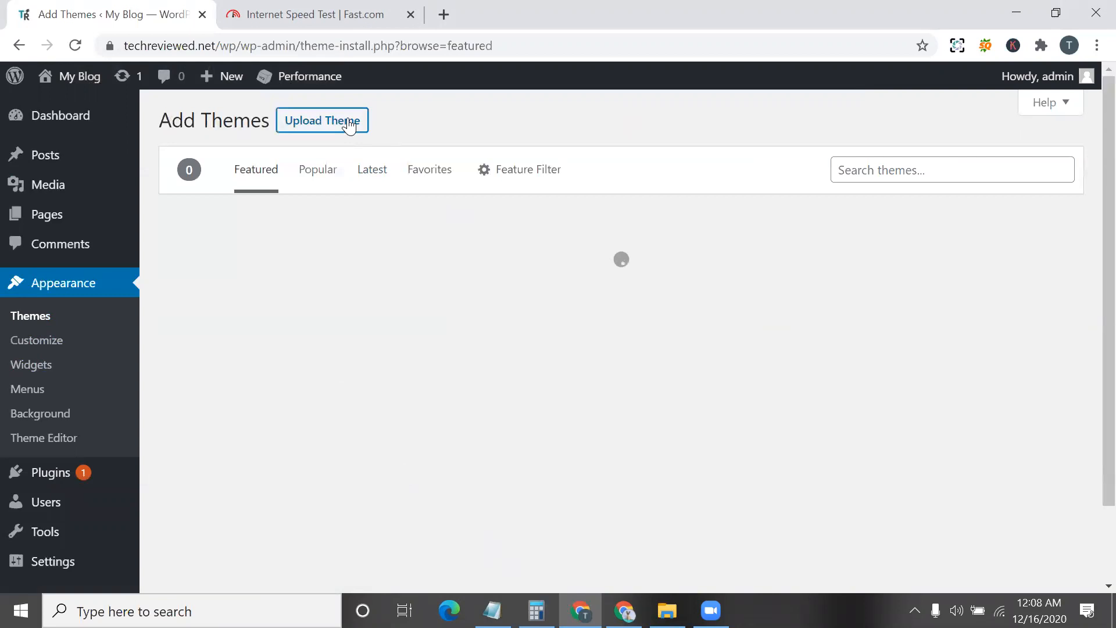
click(349, 120)
- Choose rehub-theme.zip from Documents > codemanbd > cmbd78 as the theme file and install it
click(527, 278)
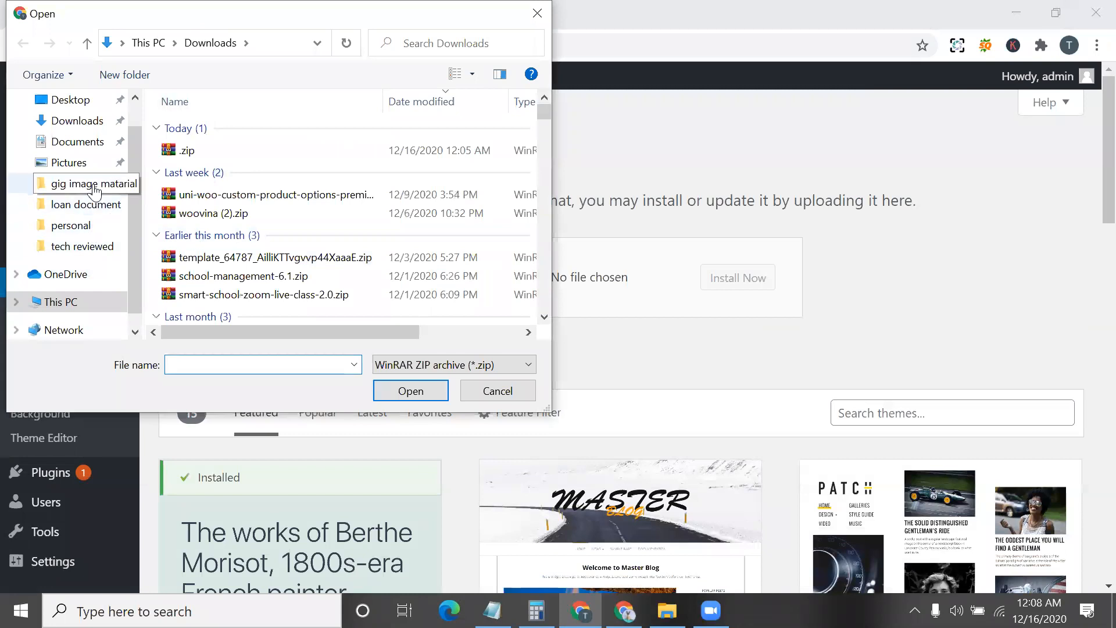
click(73, 142)
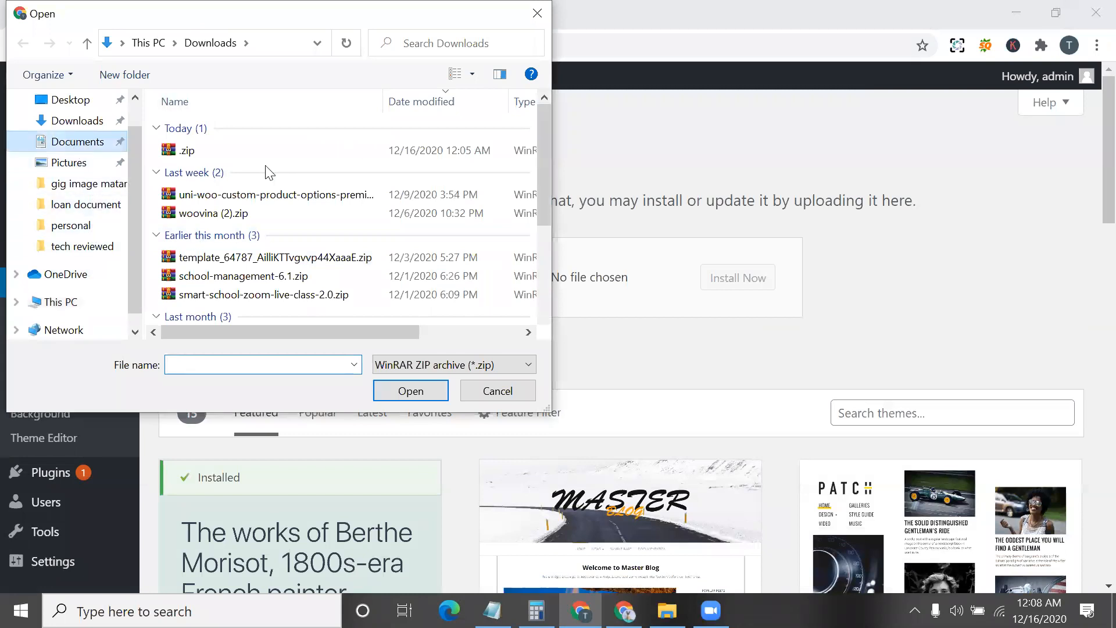
double_click(302, 153)
double_click(224, 146)
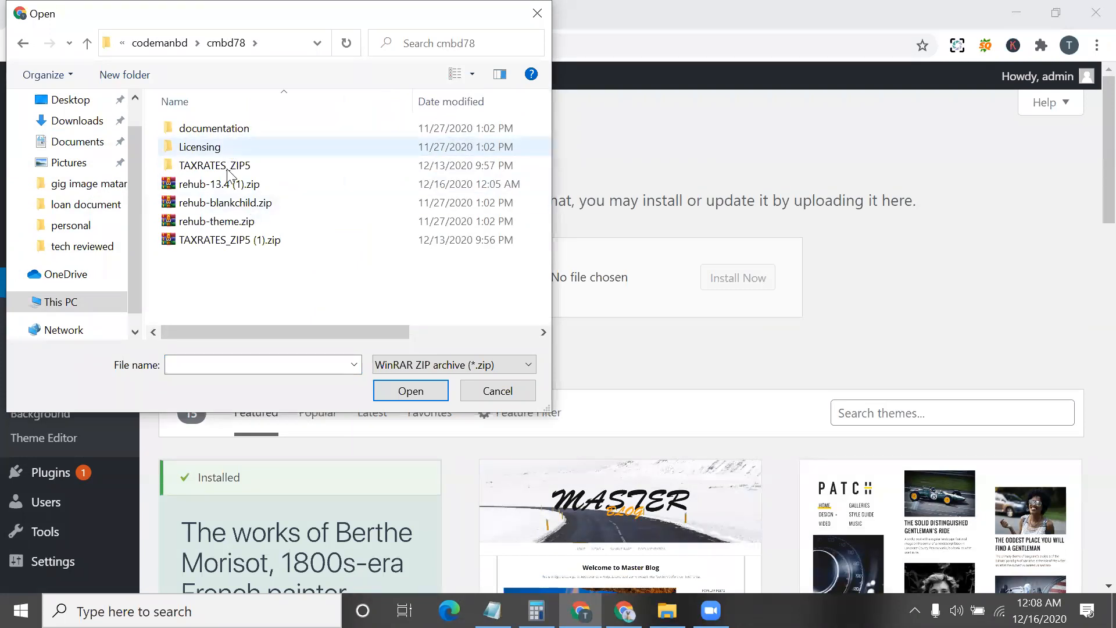
click(248, 226)
click(411, 390)
click(737, 278)
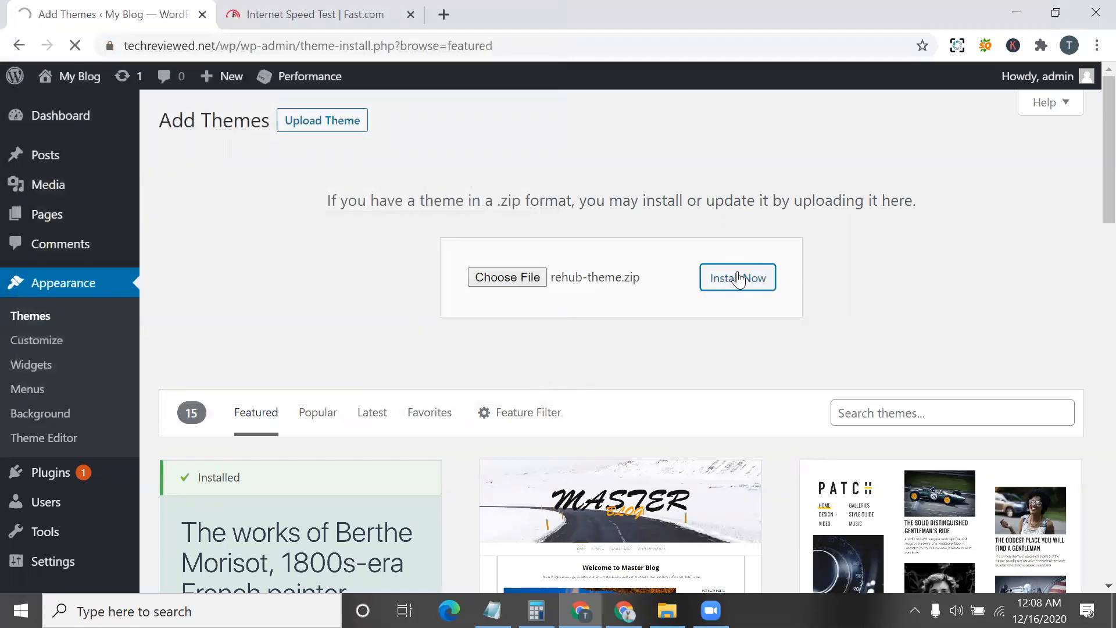
- Close the Internet Speed Test browser tab while the theme file uploads
triple_click(629, 198)
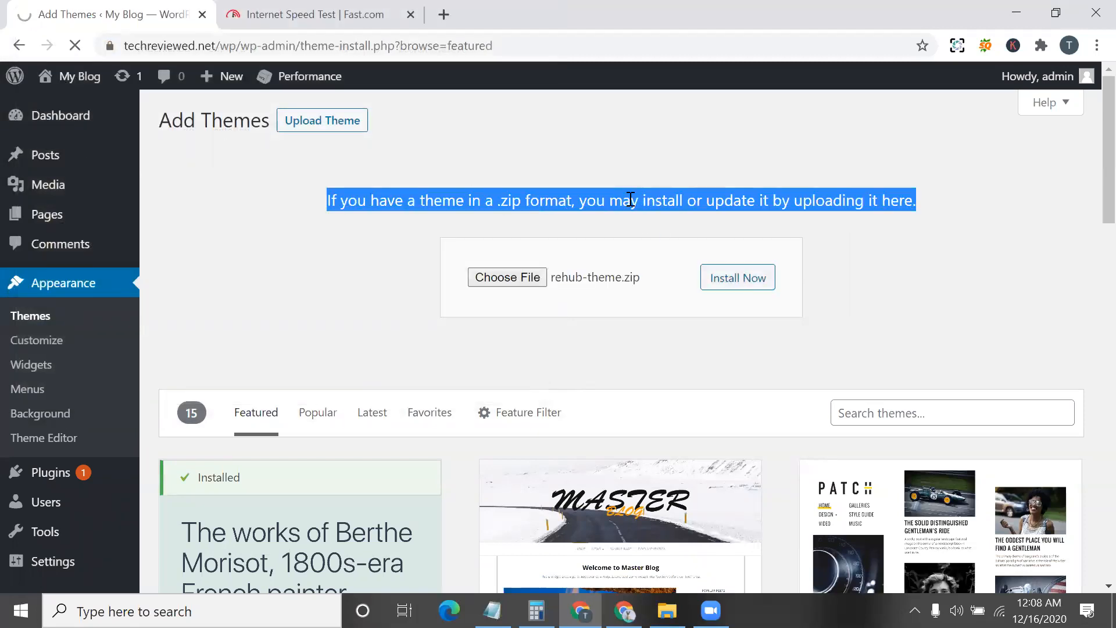
scroll(642, 227, down, 5)
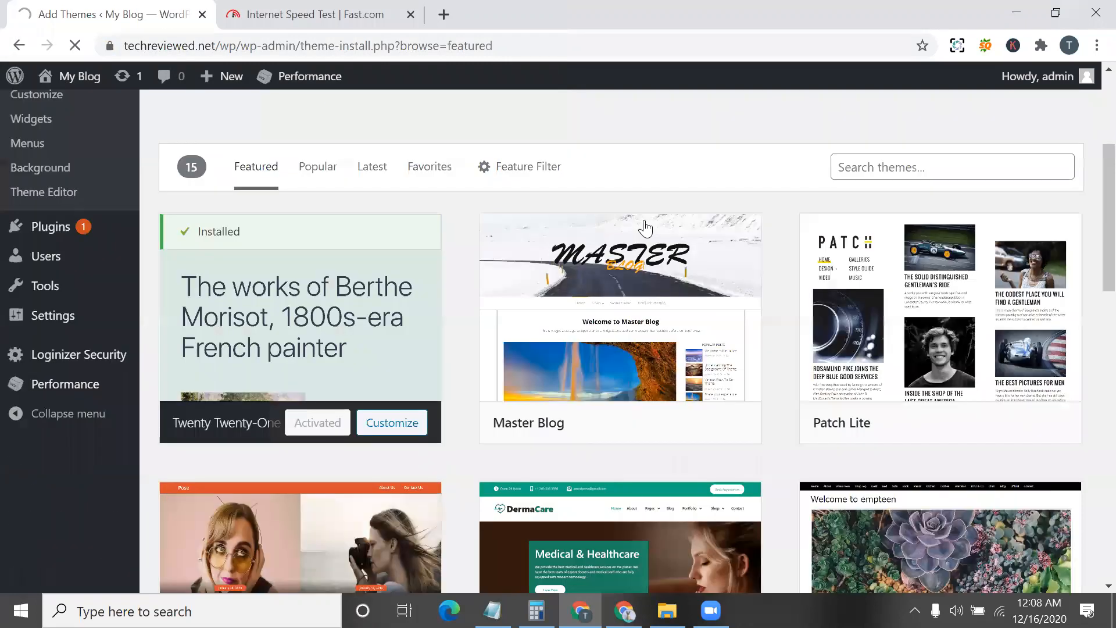
scroll(588, 191, up, 5)
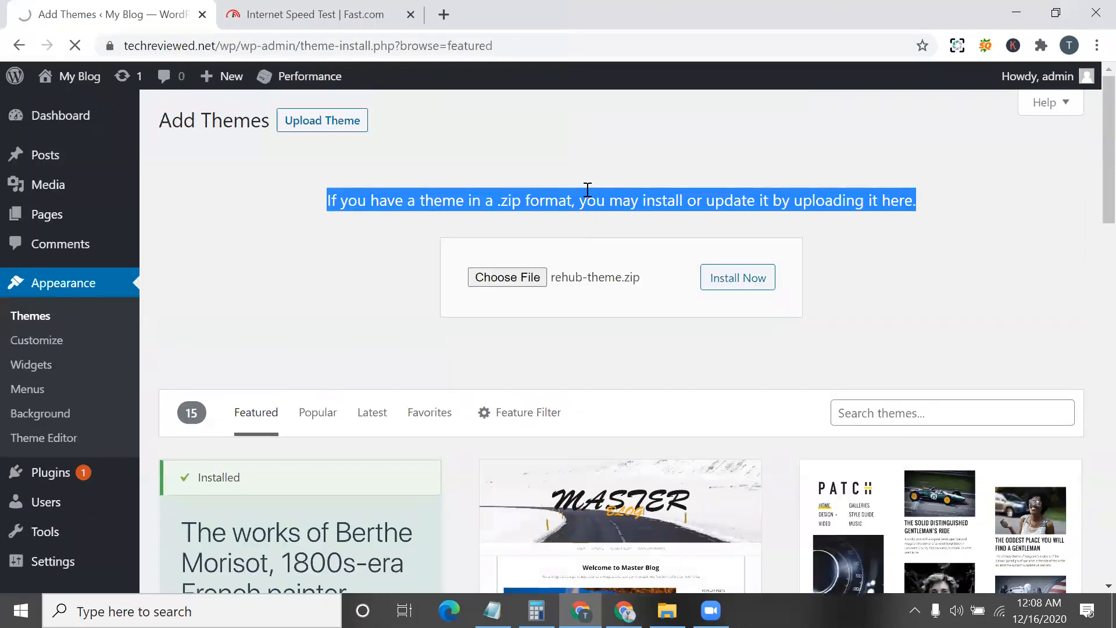
click(410, 15)
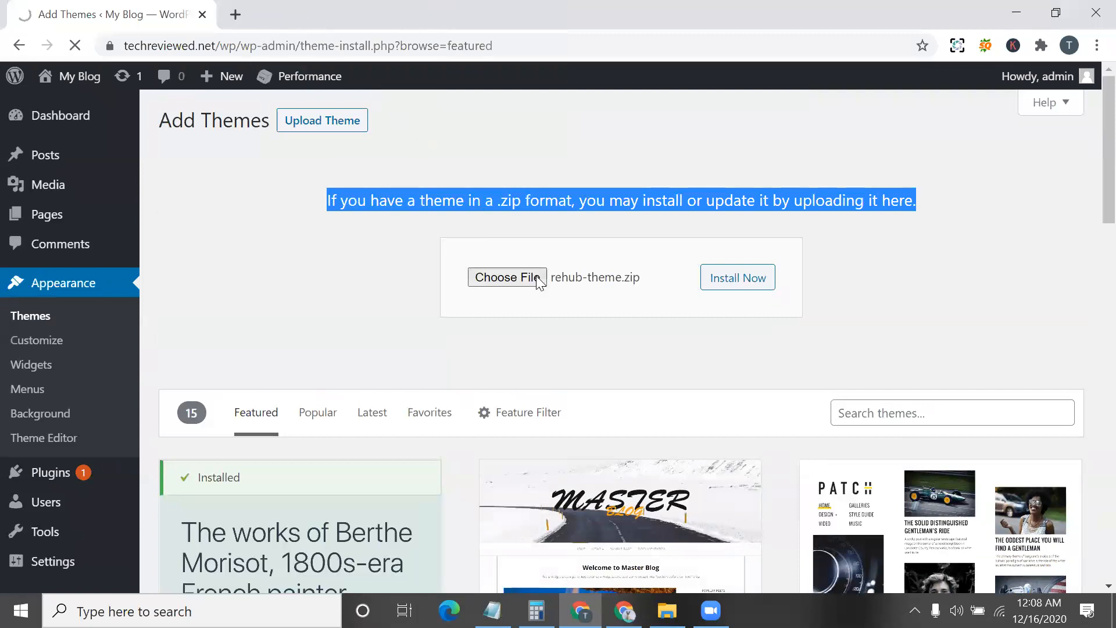
scroll(535, 281, down, 3)
scroll(535, 281, up, 3)
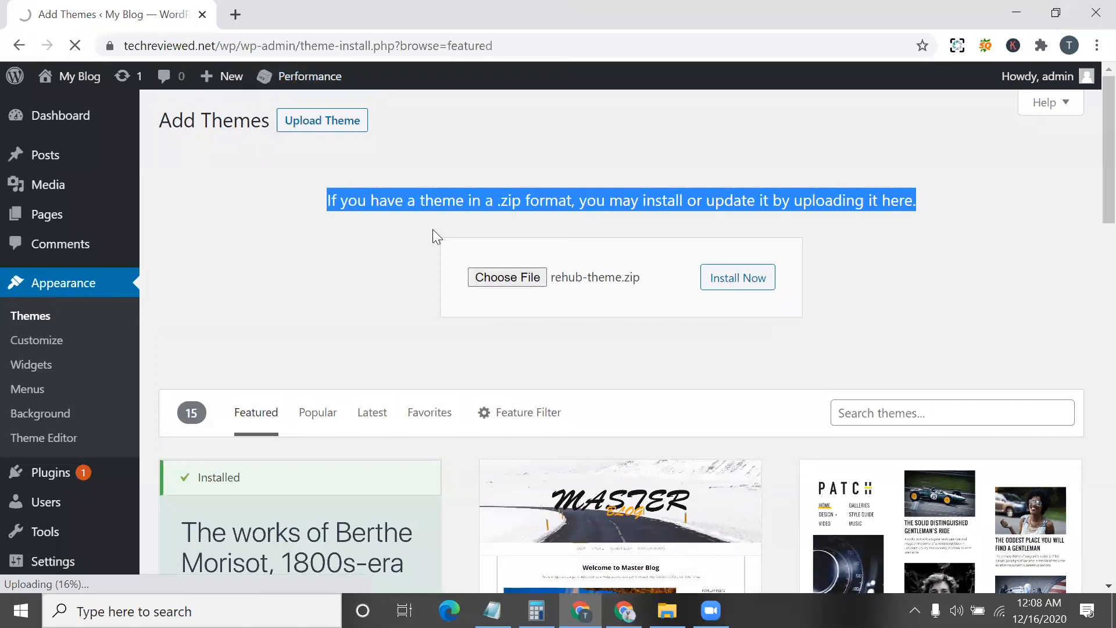
double_click(460, 204)
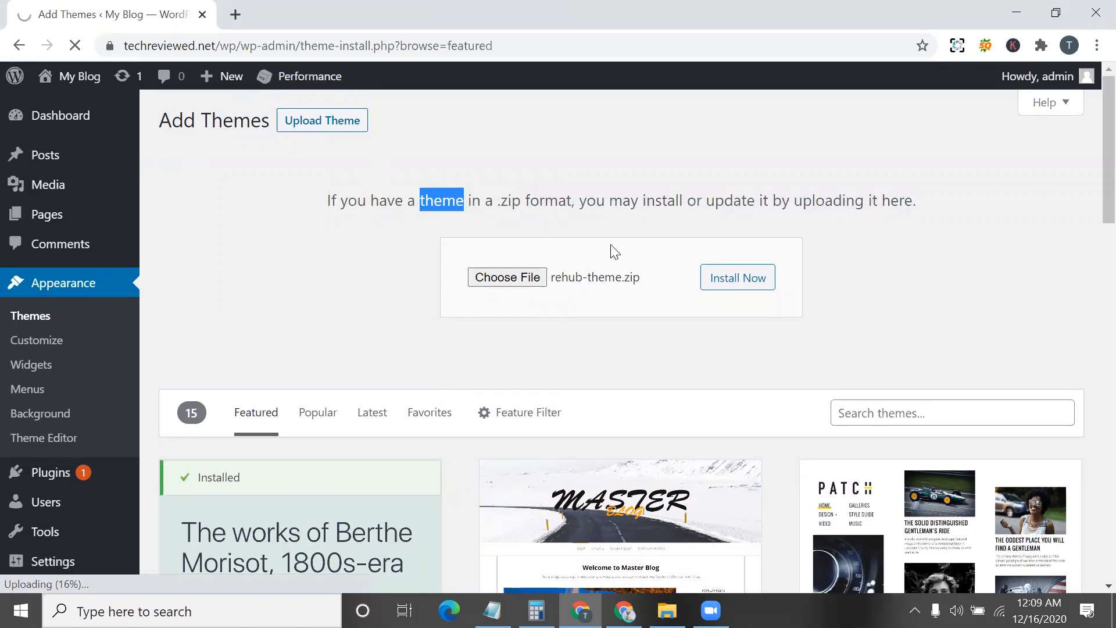
click(288, 223)
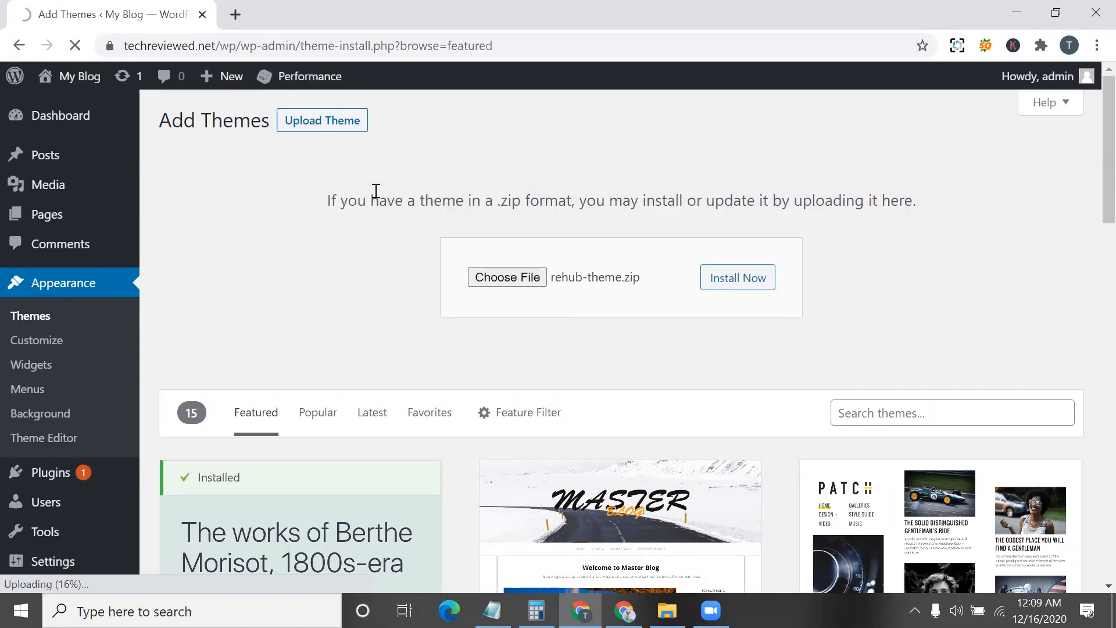
triple_click(445, 199)
scroll(445, 199, down, 4)
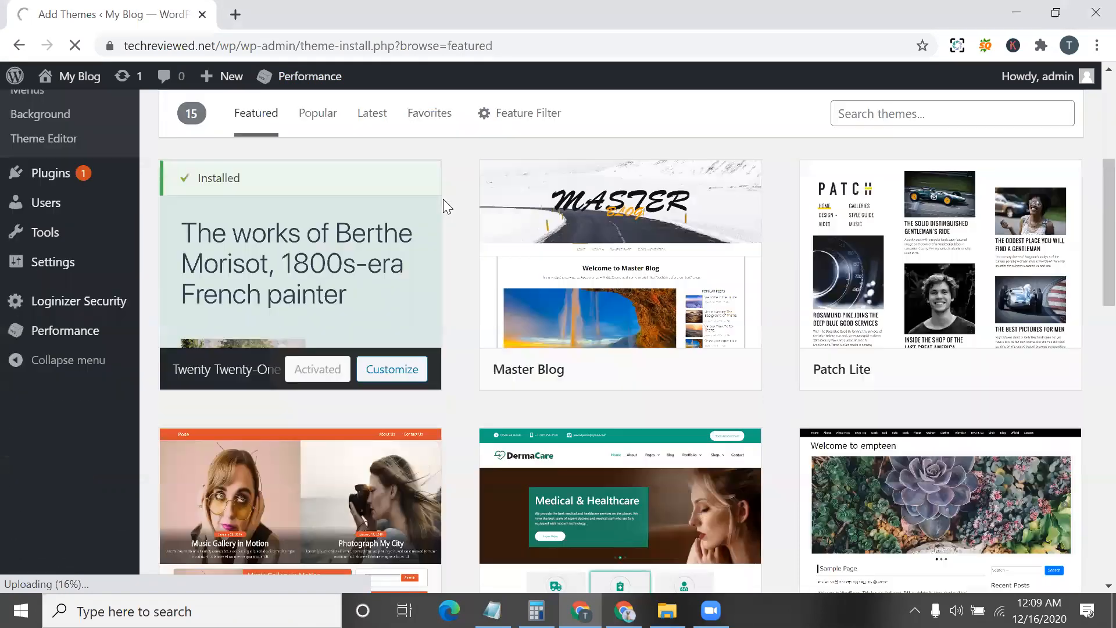
scroll(443, 199, up, 3)
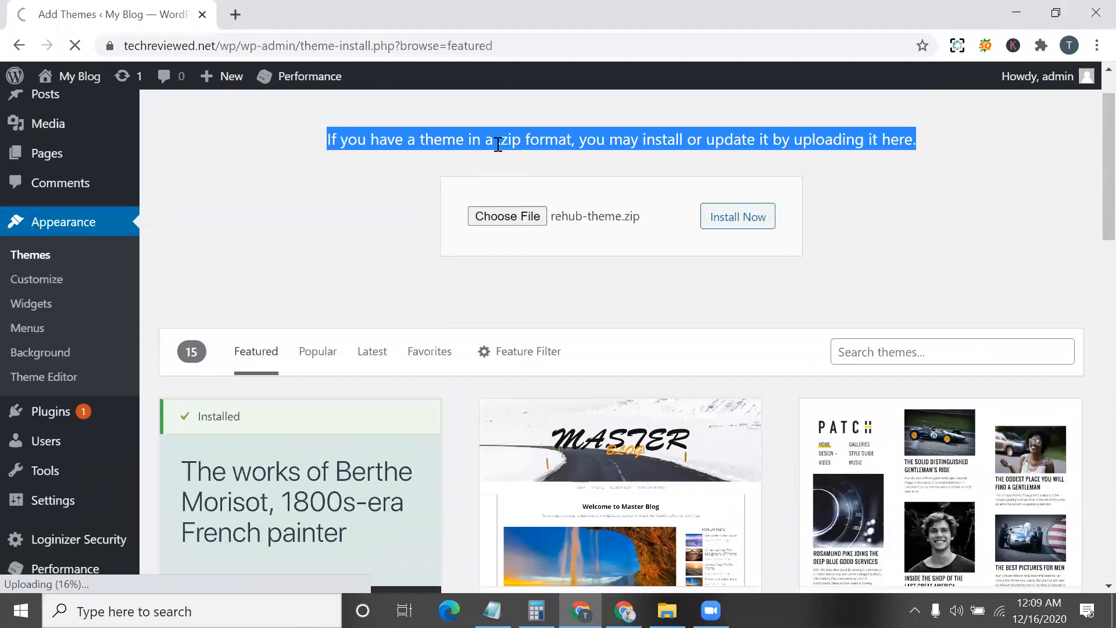
click(522, 138)
double_click(533, 140)
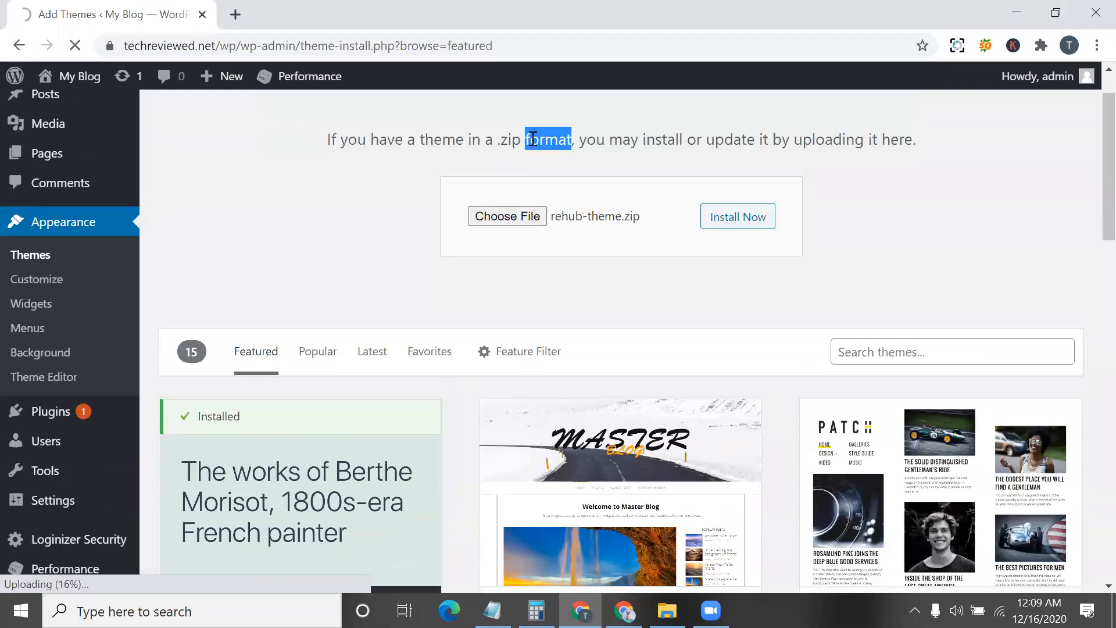
scroll(532, 139, down, 3)
scroll(531, 139, up, 4)
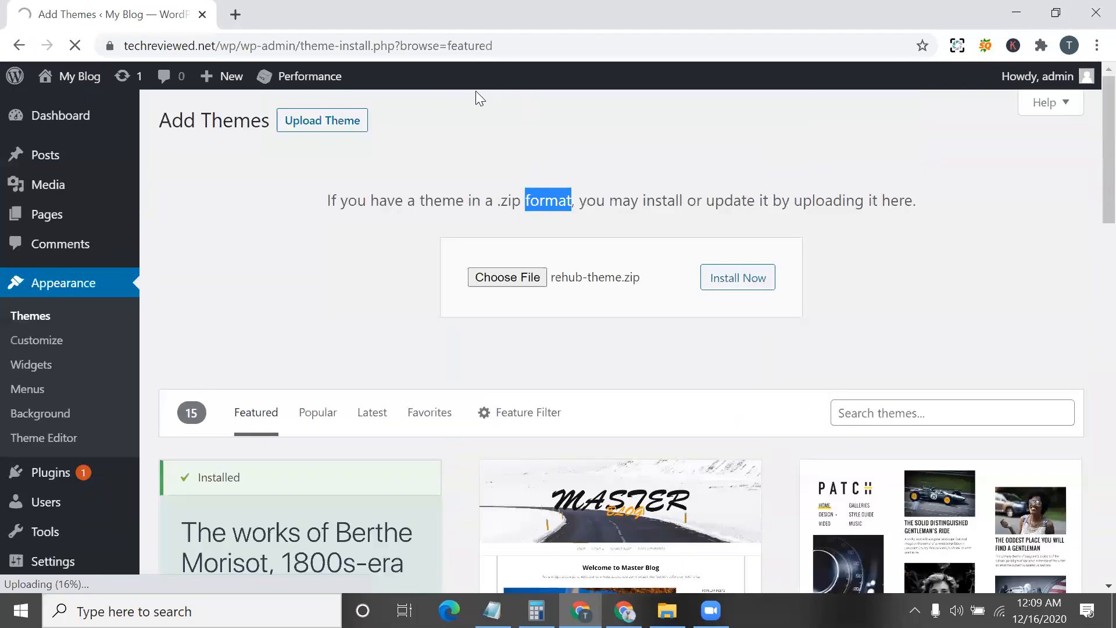
double_click(447, 198)
triple_click(448, 198)
scroll(448, 198, down, 1)
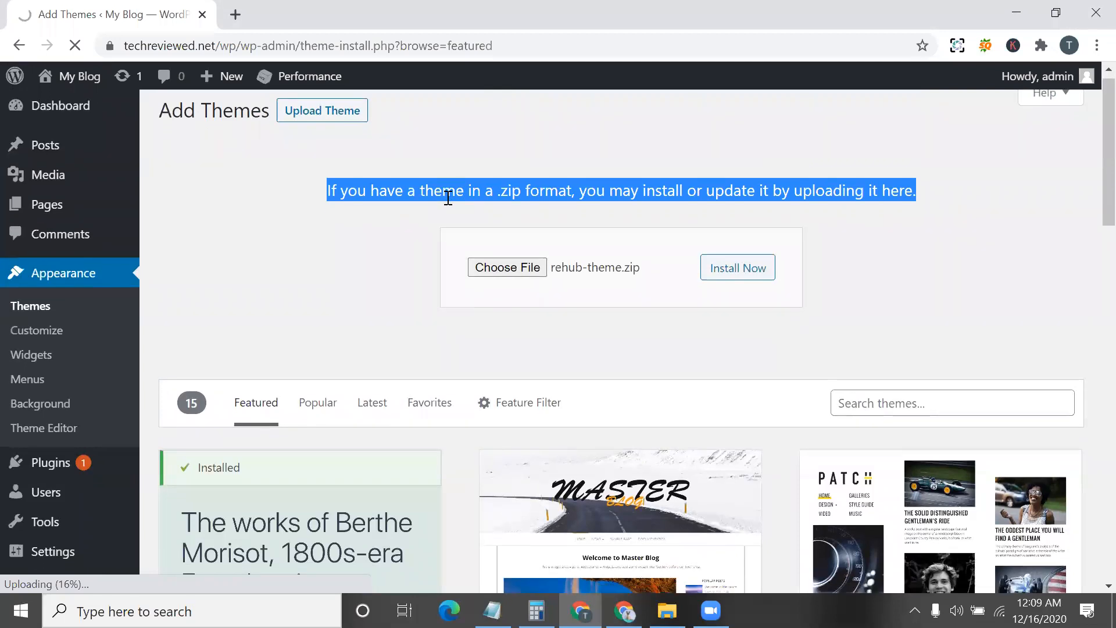
scroll(448, 199, up, 1)
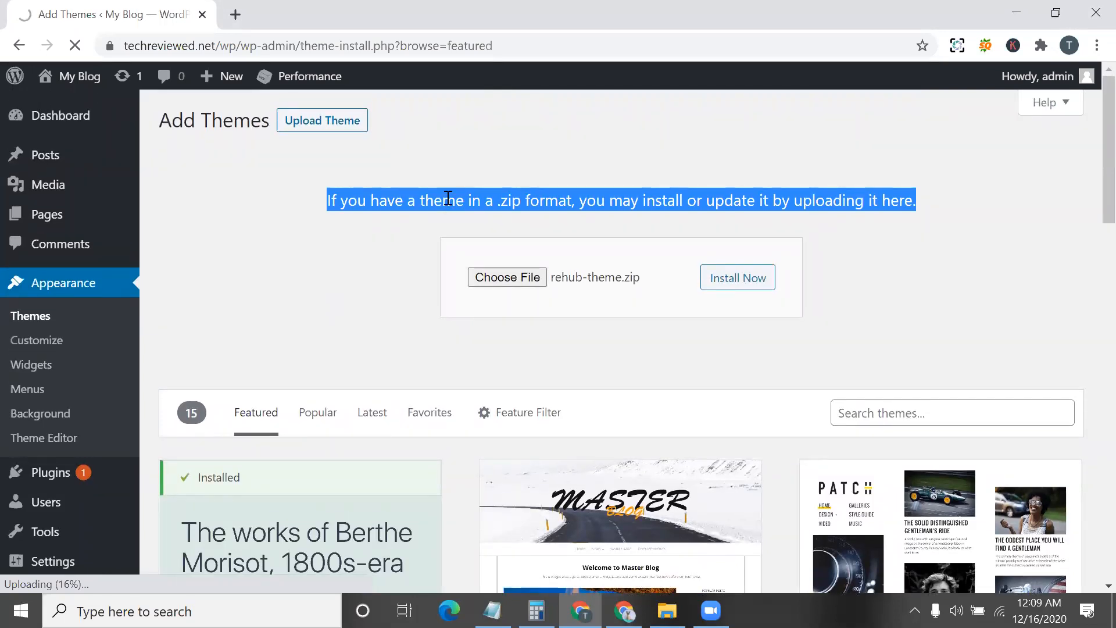
scroll(450, 201, down, 2)
scroll(329, 224, up, 2)
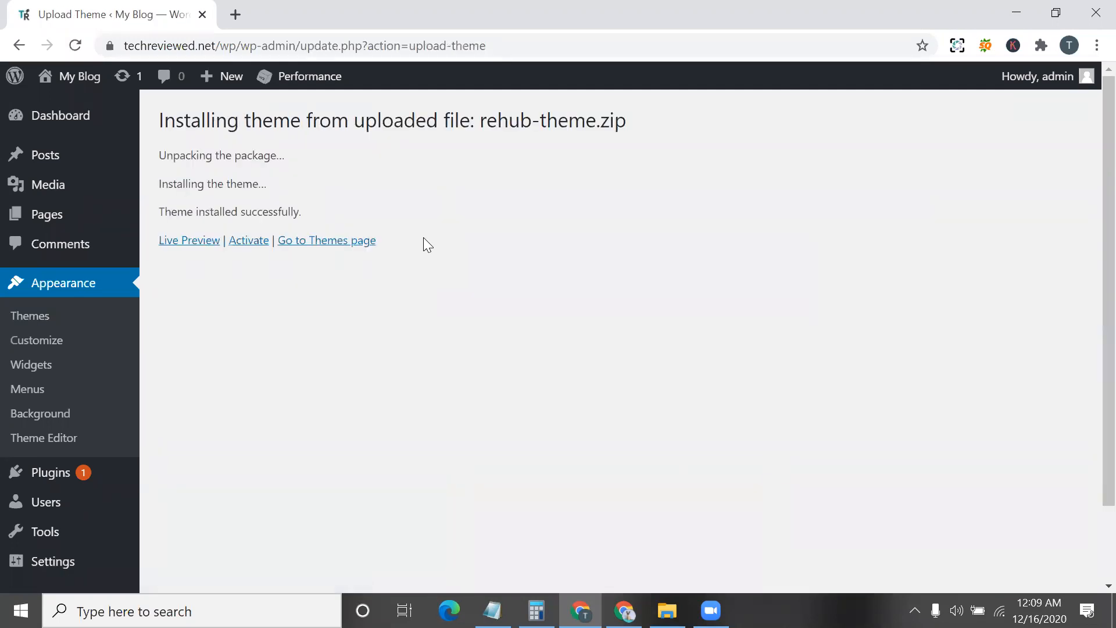
- Activate the installed Rehub theme and review the registration section of its welcome page
click(259, 241)
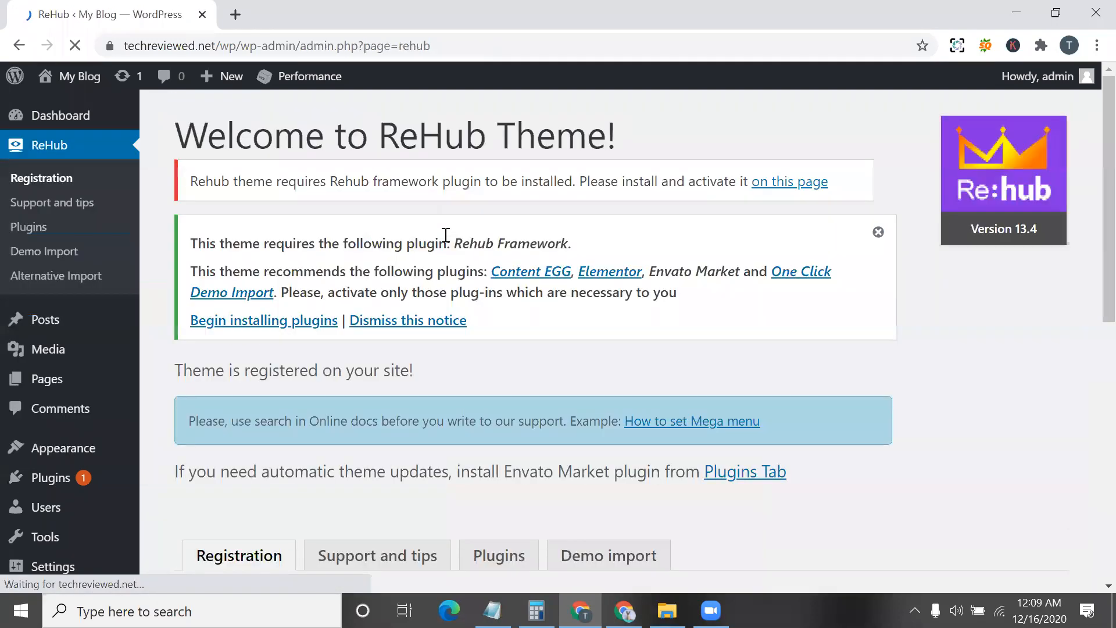
scroll(323, 338, down, 5)
scroll(248, 355, down, 1)
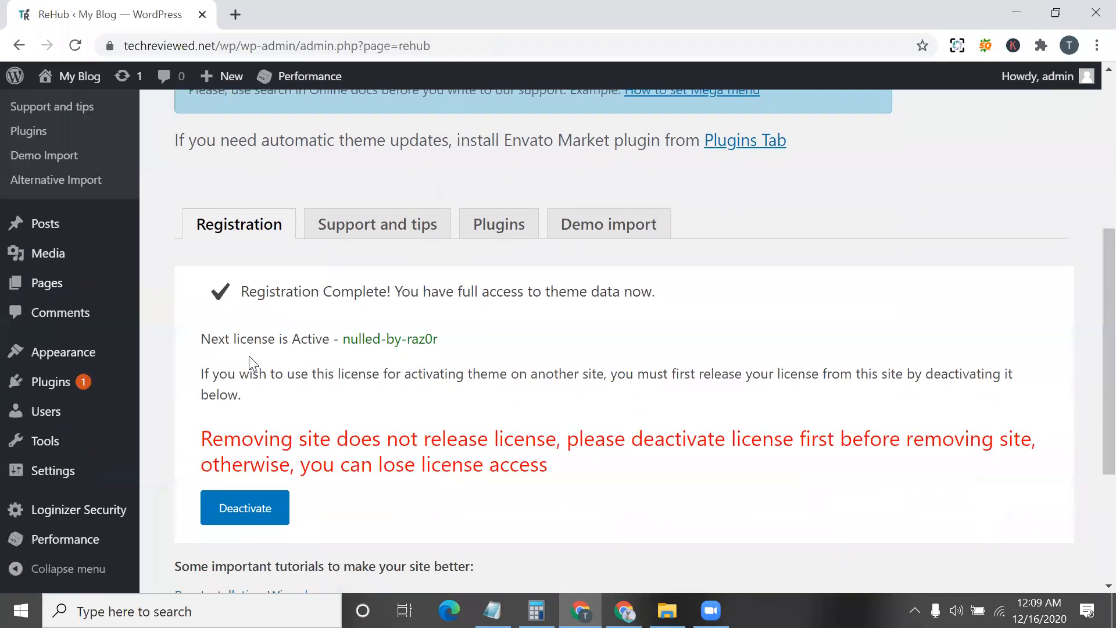
triple_click(387, 334)
scroll(387, 334, up, 6)
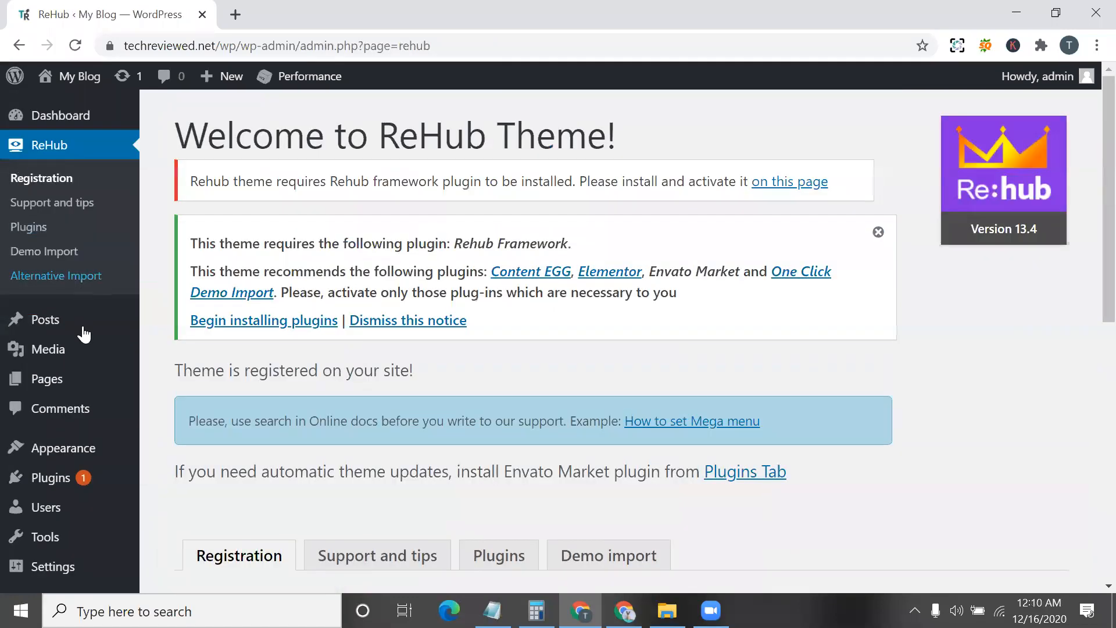
scroll(75, 316, up, 1)
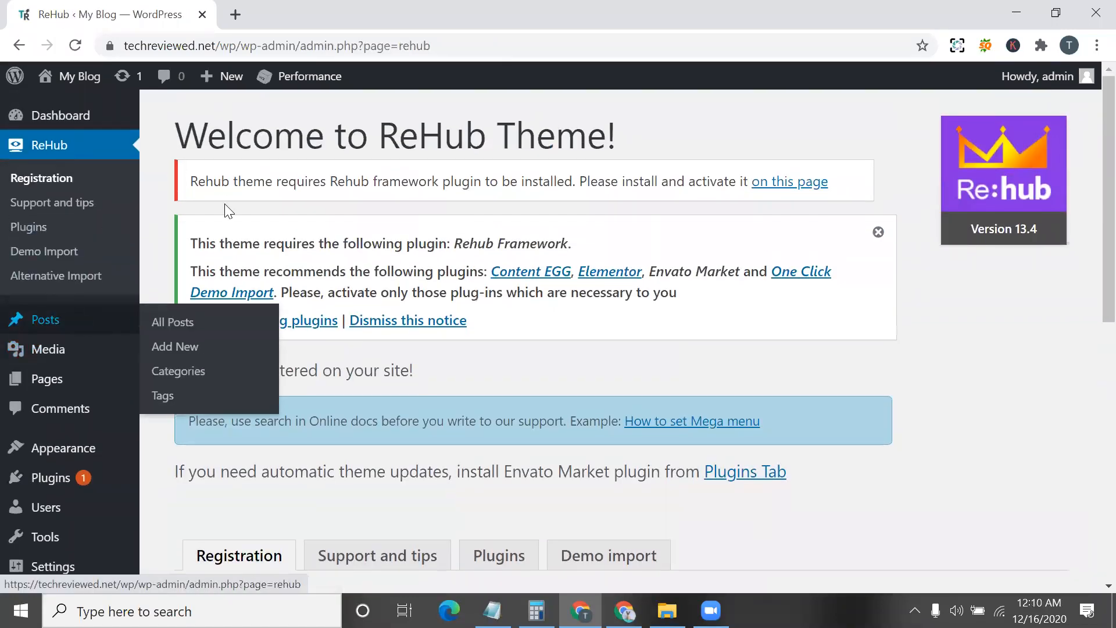
- Begin the theme's plugin installation and bulk install all the listed required and recommended plugins
click(263, 322)
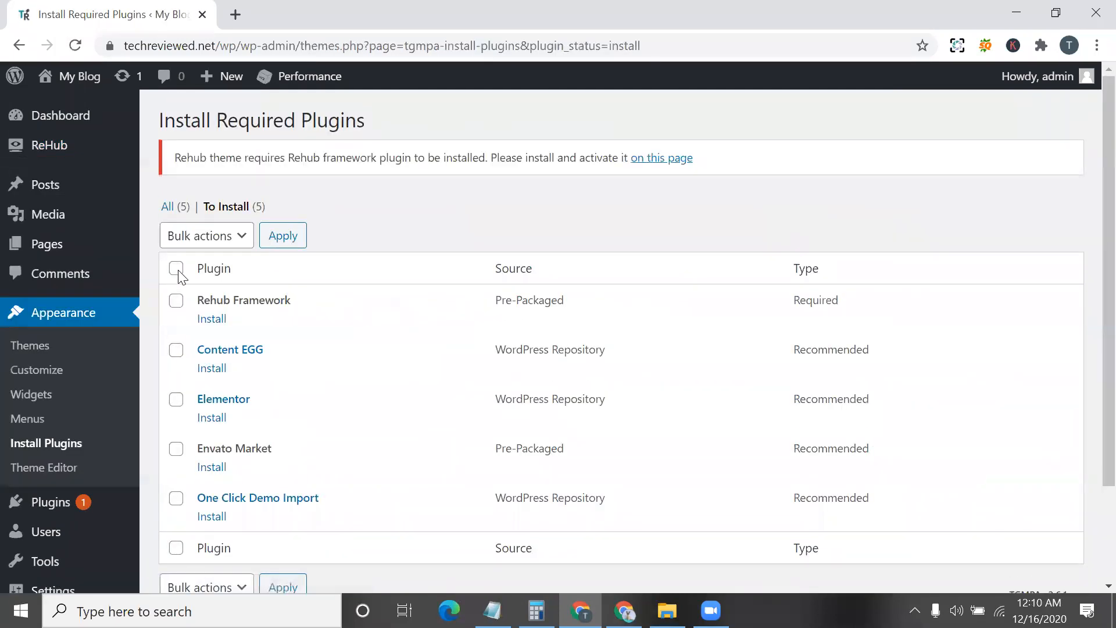
click(177, 268)
click(219, 242)
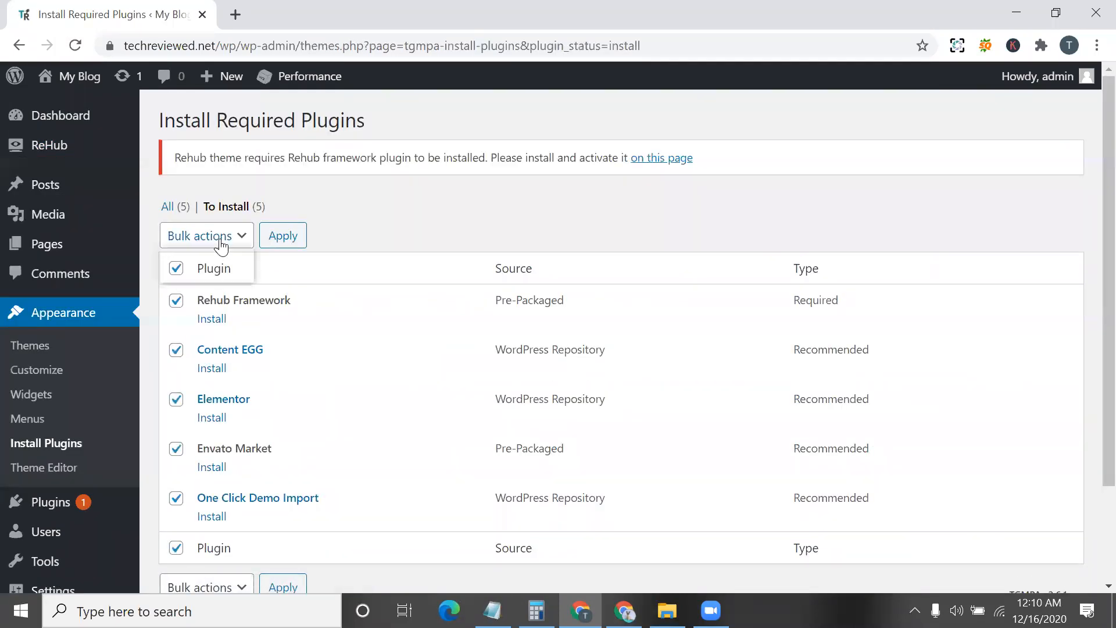
click(222, 272)
click(295, 238)
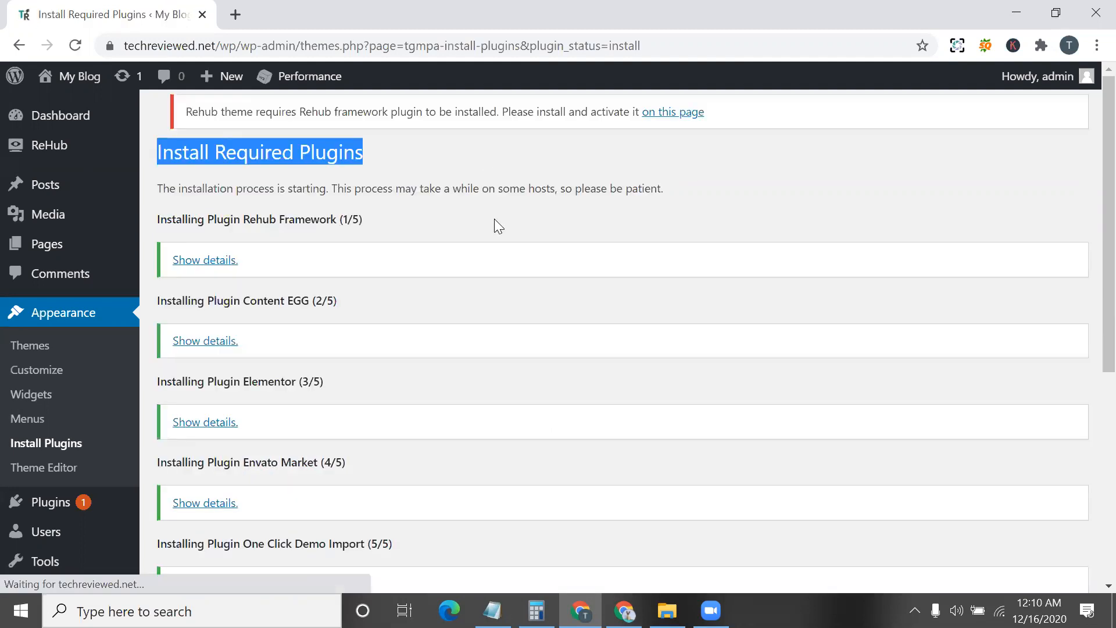
- Return to the required plugins installer and bulk activate all the installed plugins
scroll(480, 250, down, 3)
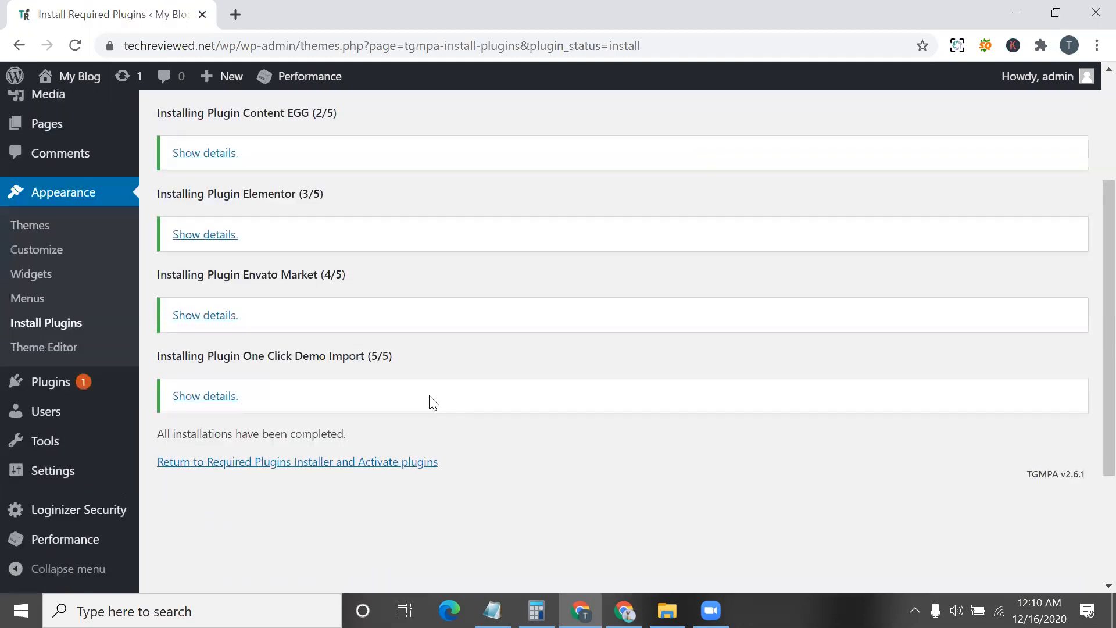
click(345, 453)
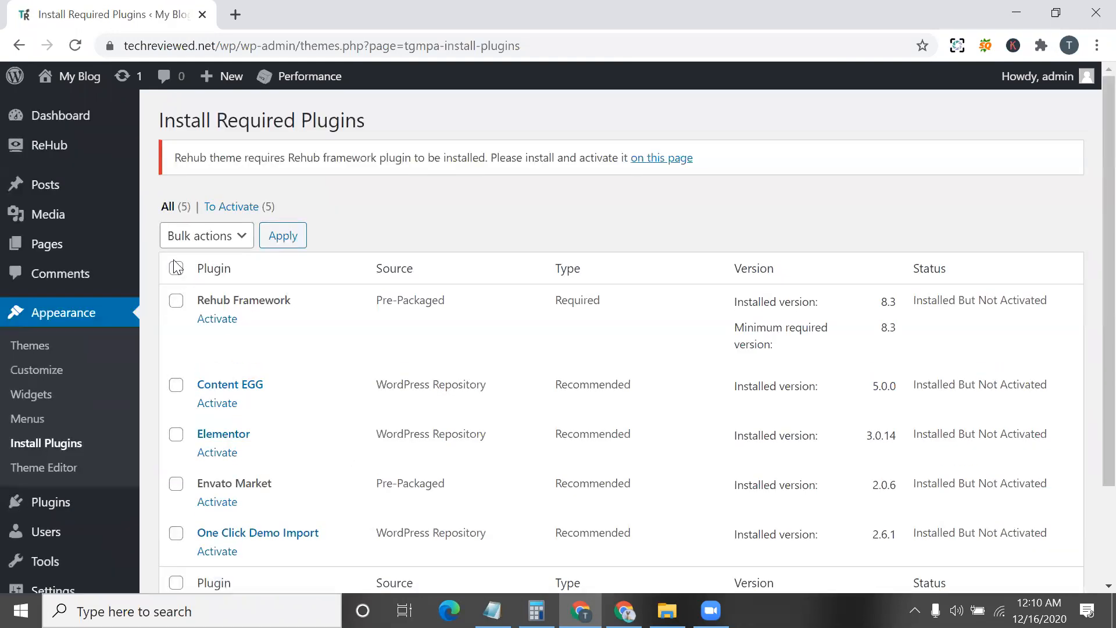
click(176, 268)
click(207, 235)
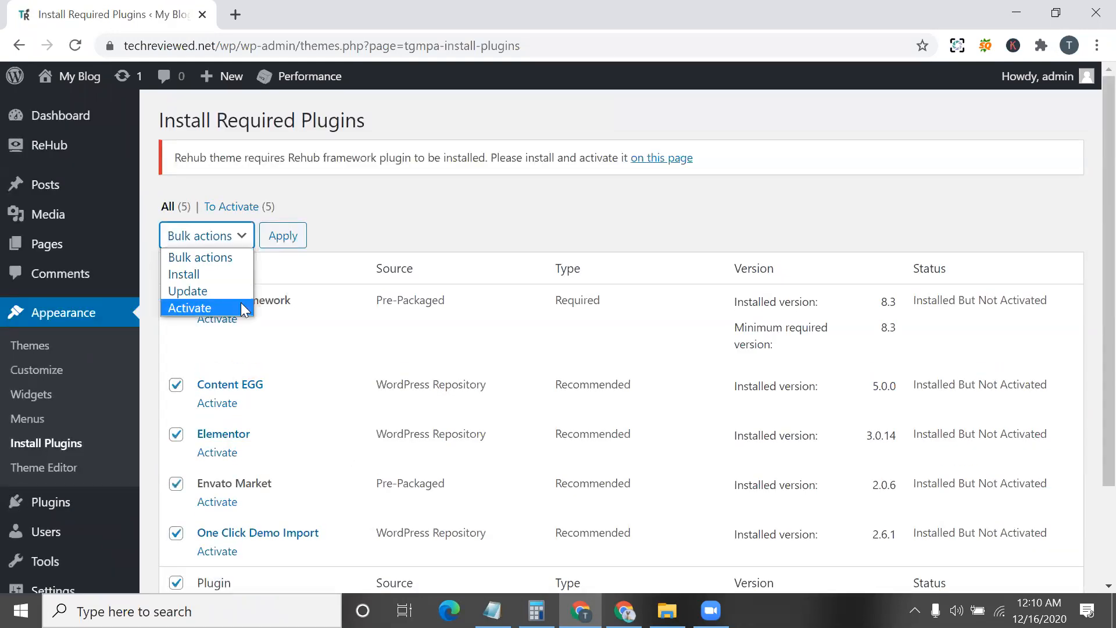
click(243, 308)
click(291, 231)
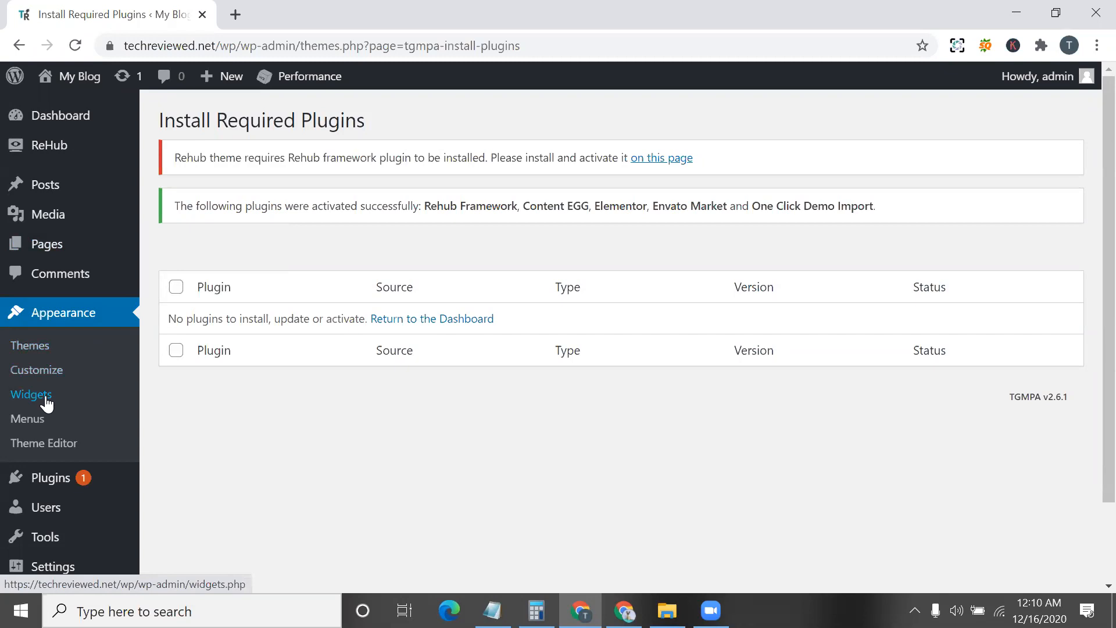
- Open the Rehub installation wizard from the WordPress admin and start it
scroll(23, 398, down, 1)
mouse_move(79, 429)
click(168, 436)
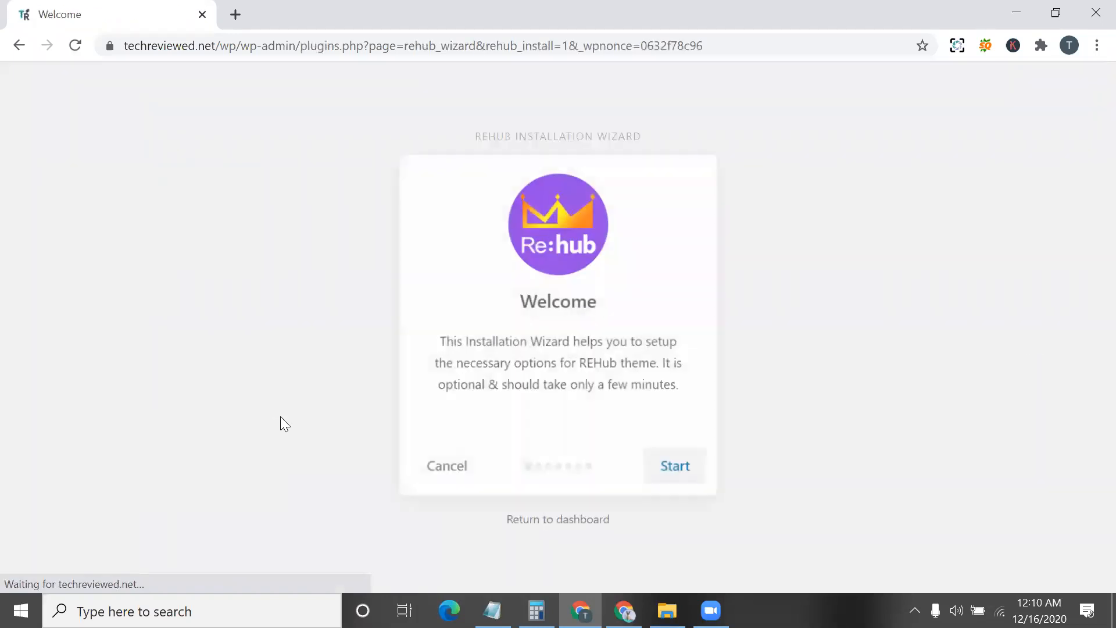
click(686, 465)
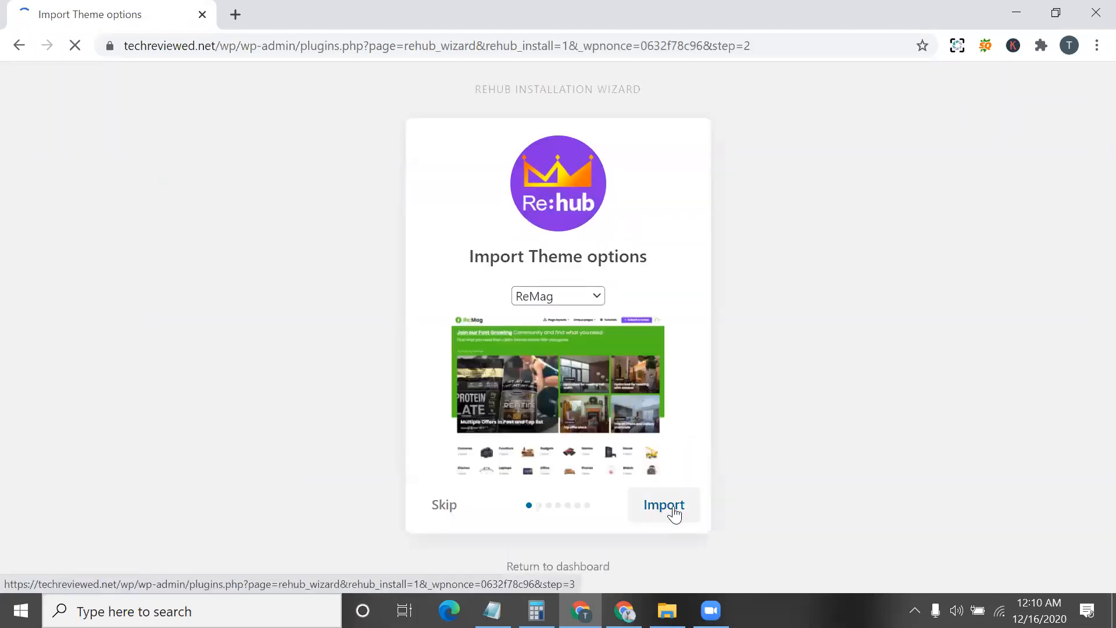
- Import the theme options of the ReDokanNew demo listed after ReTour and save the supplied Re:Dokan logo
click(585, 298)
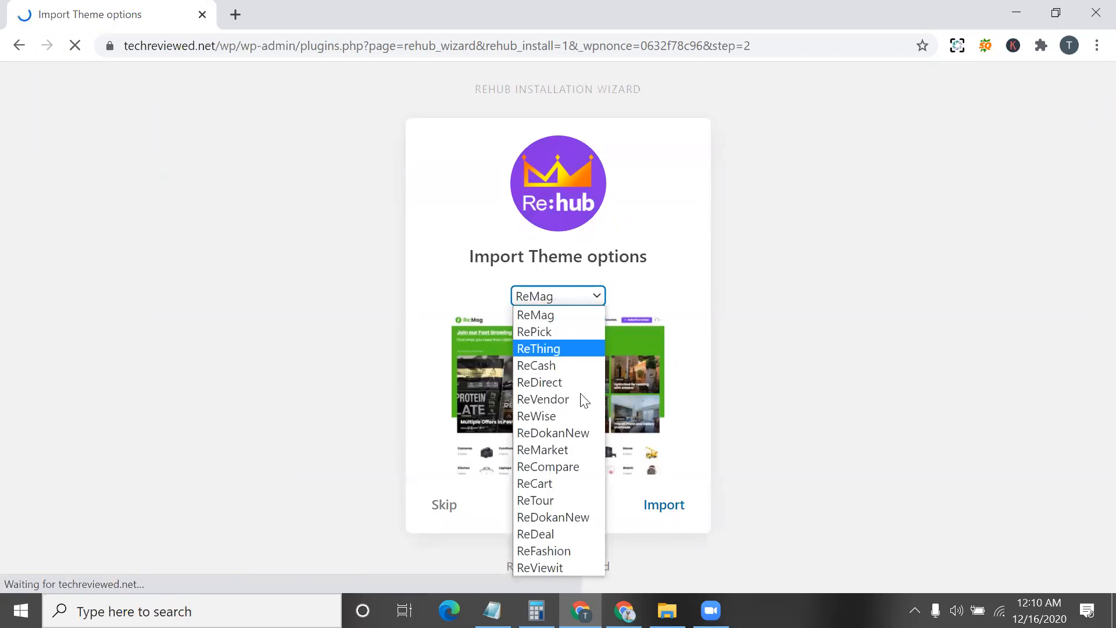
click(584, 516)
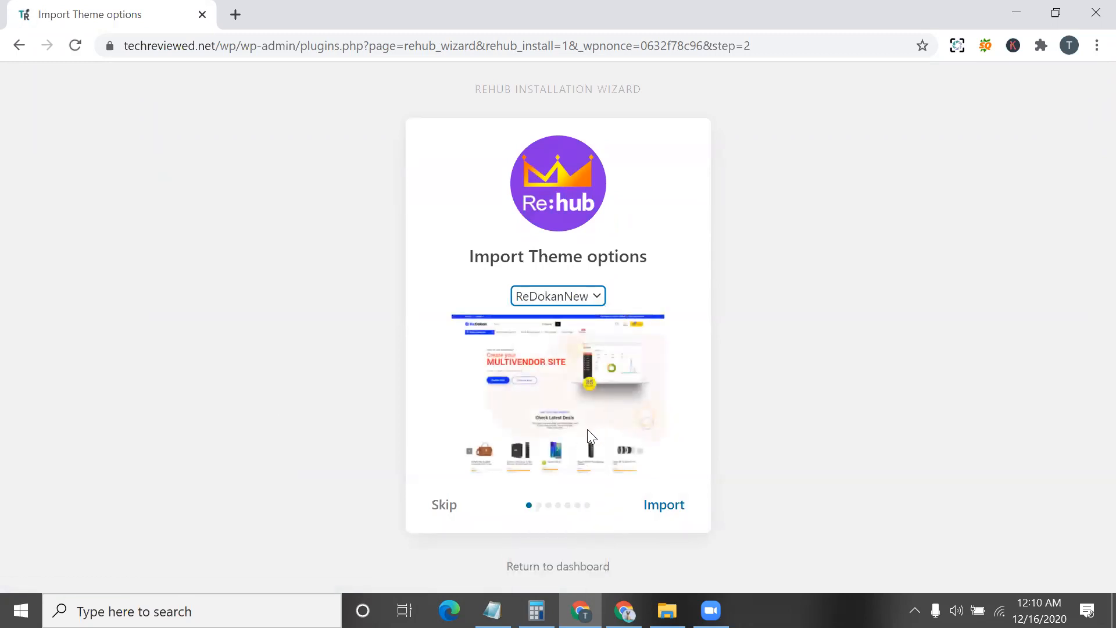
click(668, 505)
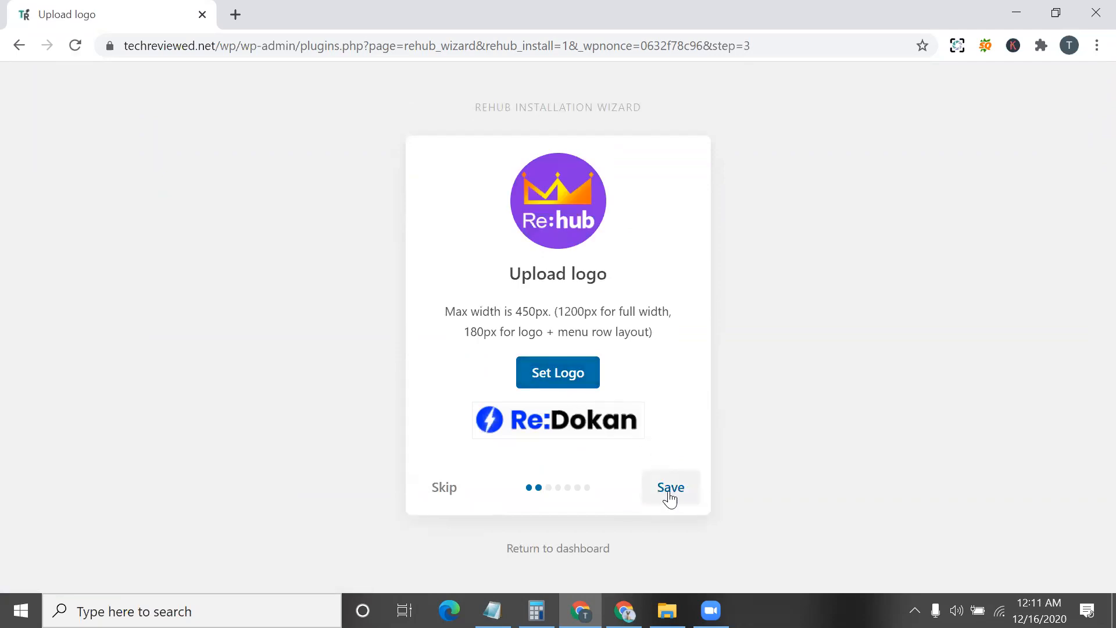
click(670, 494)
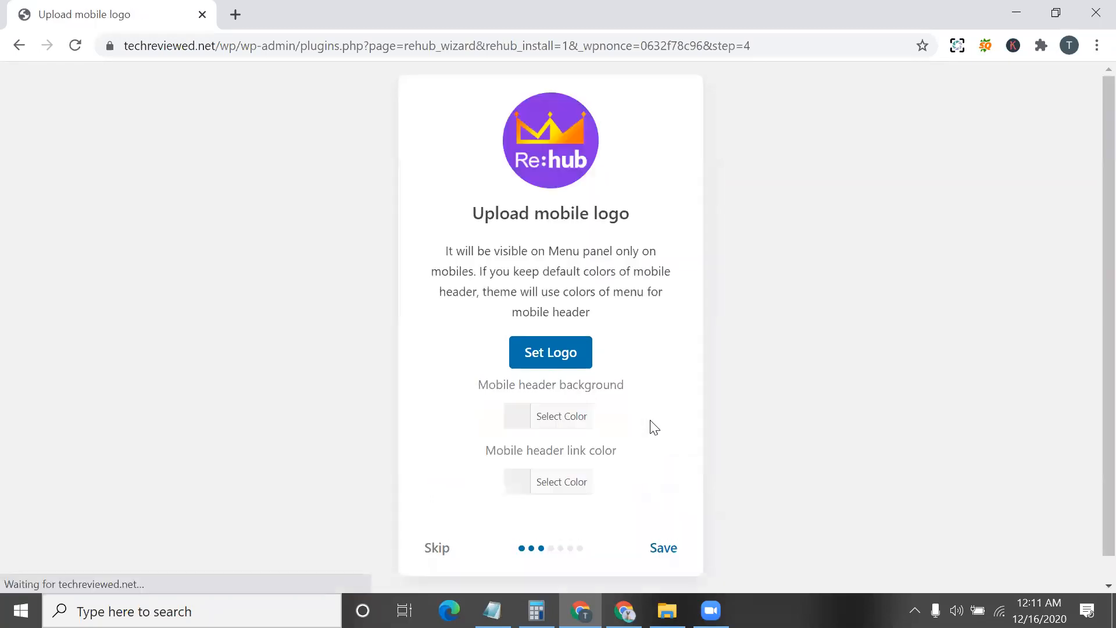
- Set the mobile header background to grey #b5b5b5 and save both the mobile logo and sliding panel logo settings
click(517, 415)
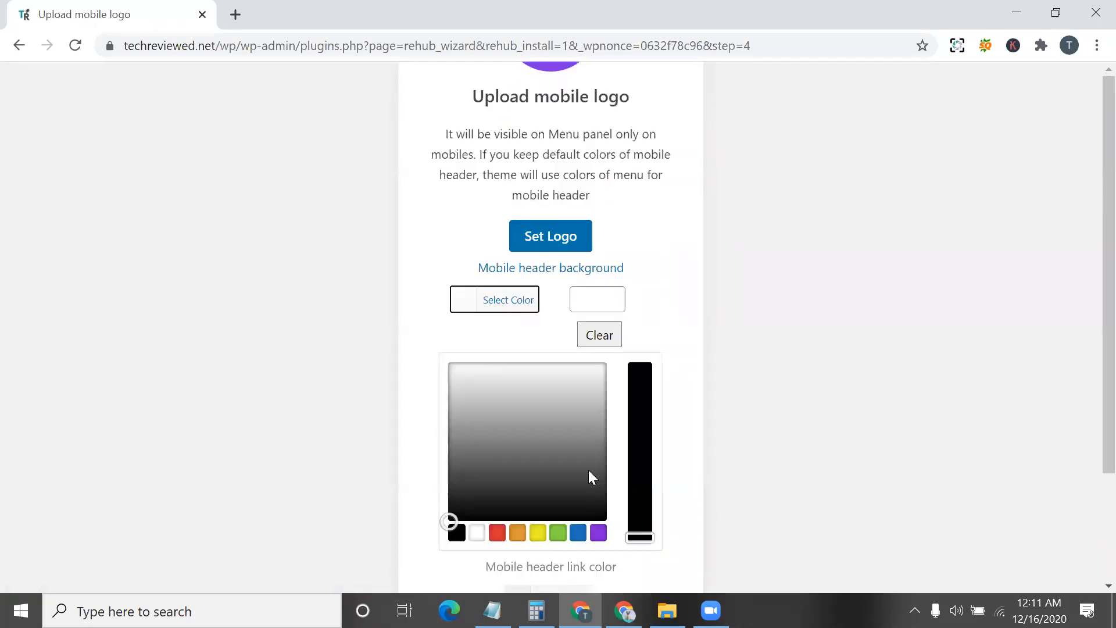
click(546, 409)
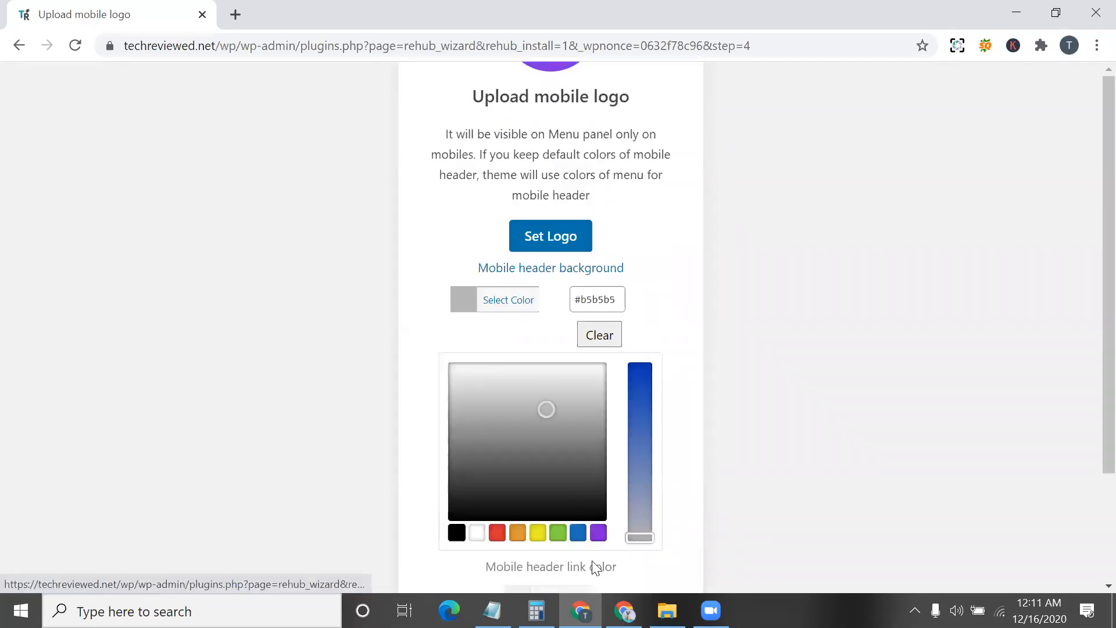
click(613, 407)
scroll(623, 429, down, 1)
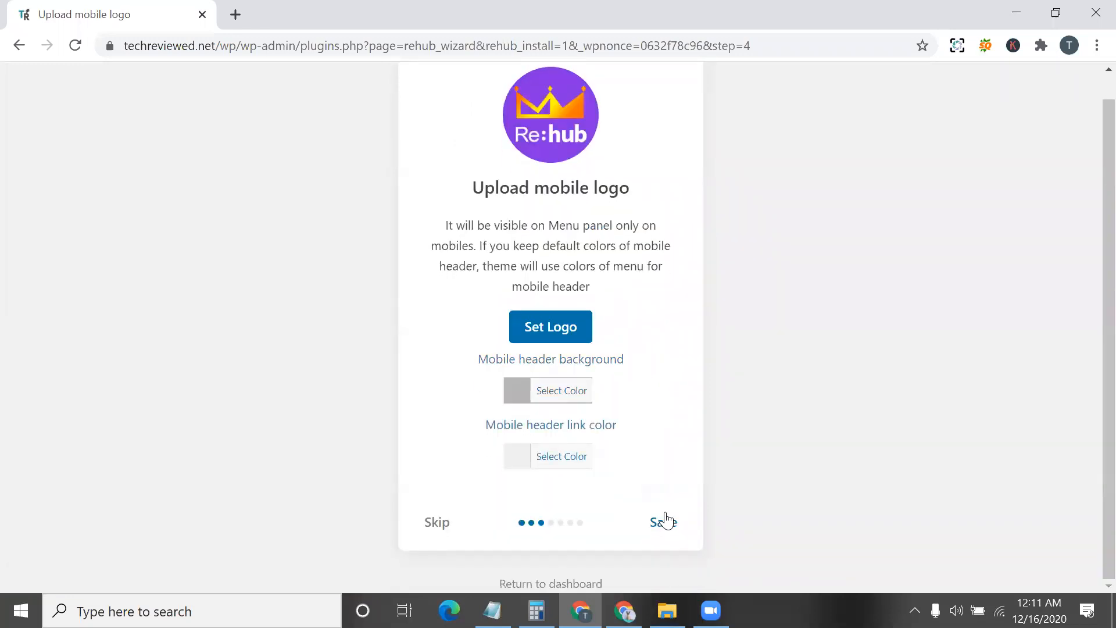
click(665, 520)
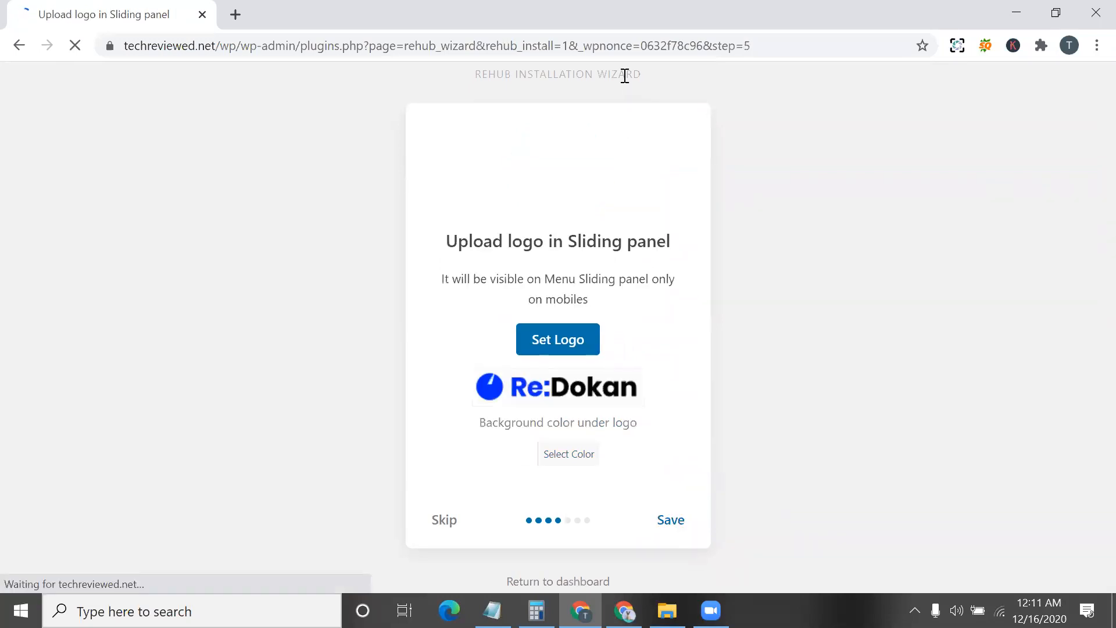
click(673, 524)
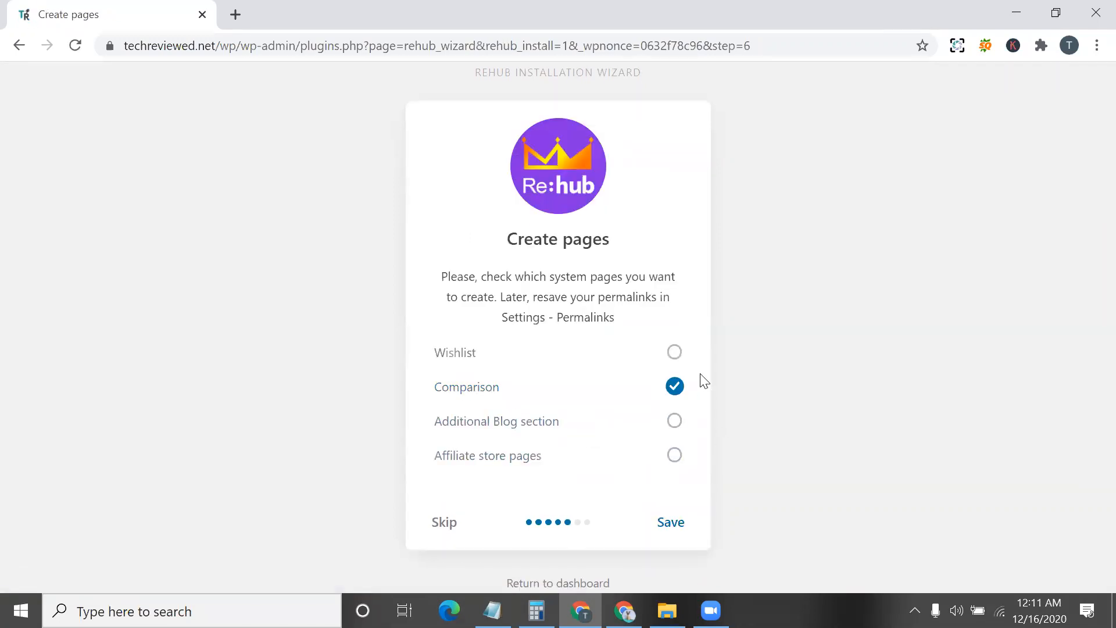
- Add the Wishlist, Additional Blog section and Affiliate store pages to the system pages to create and save the selection
click(673, 353)
click(674, 457)
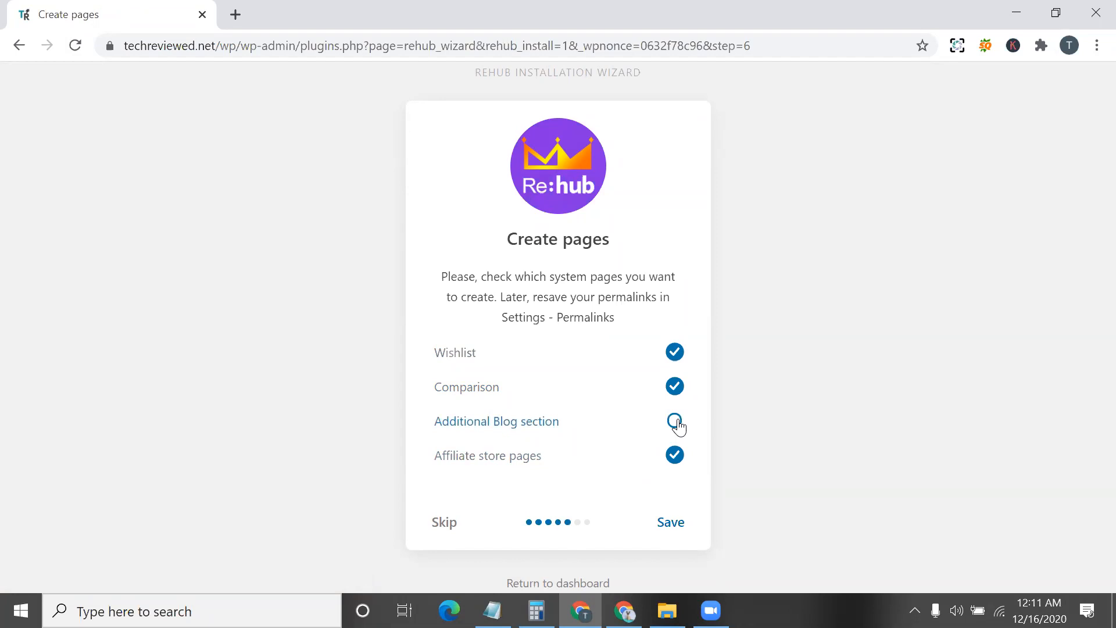
click(675, 422)
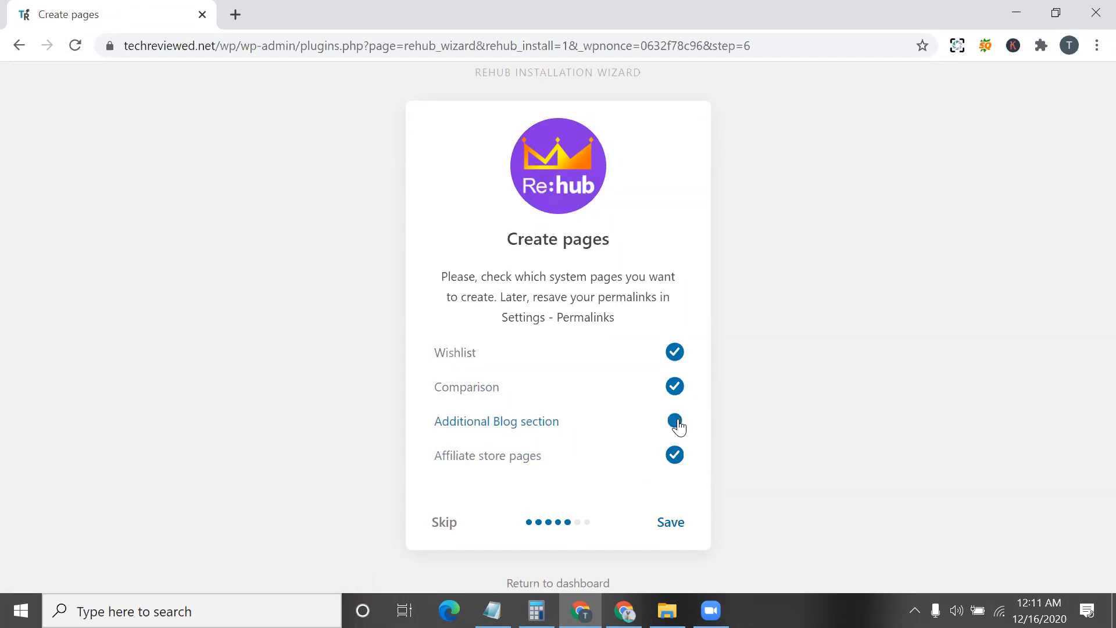
click(668, 523)
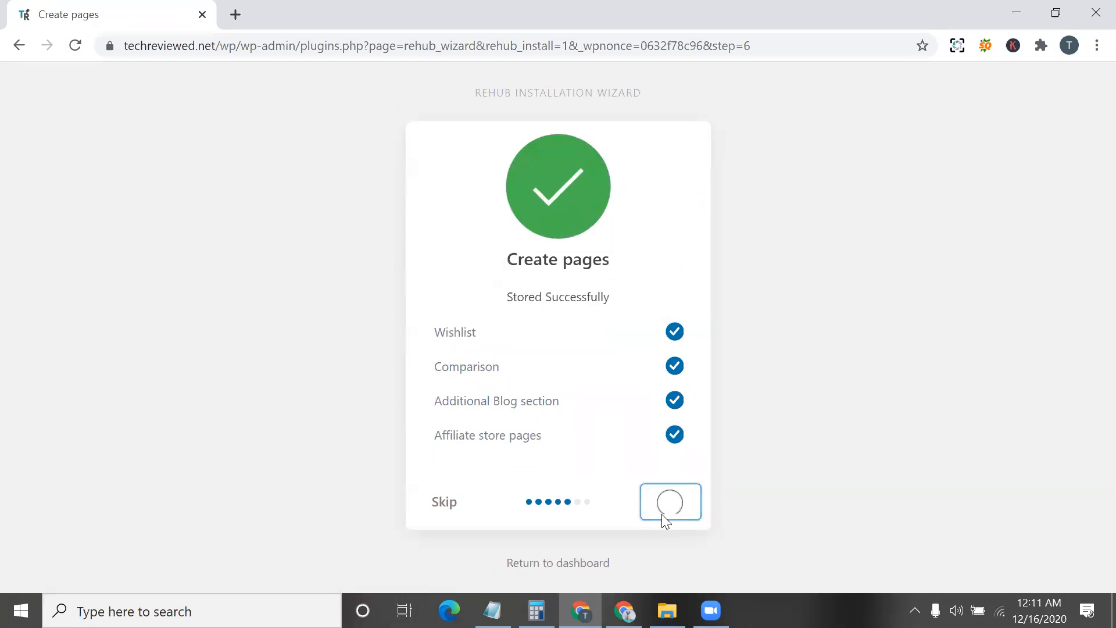
- Search Google for daraz in a new browser tab and open the Daraz Bangladesh site
click(235, 15)
text(d)
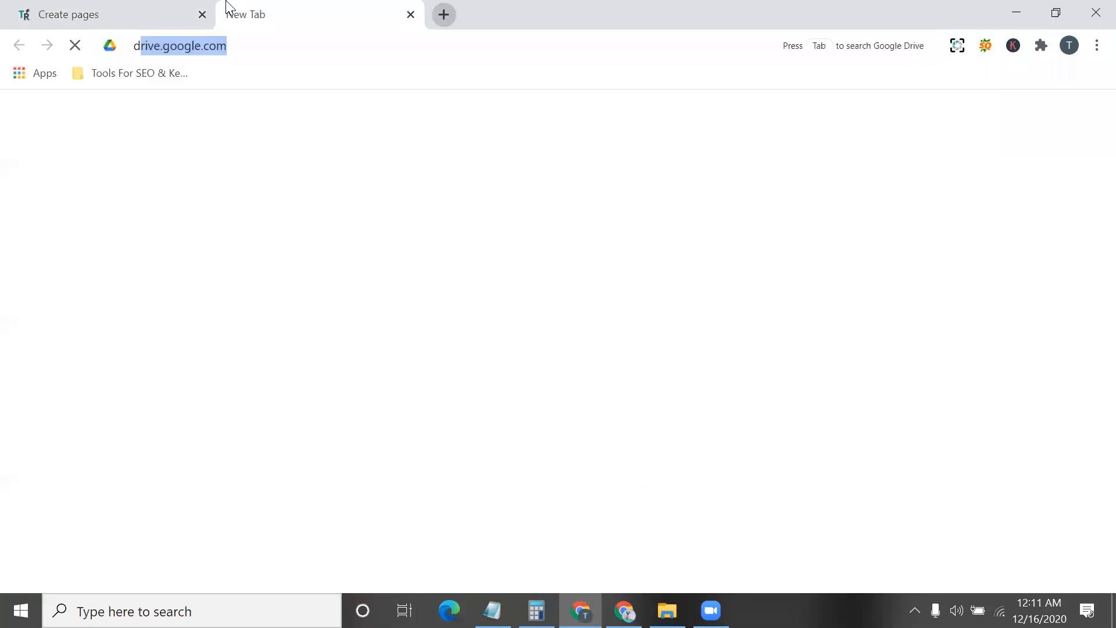
text(a)
key(BackSpace)
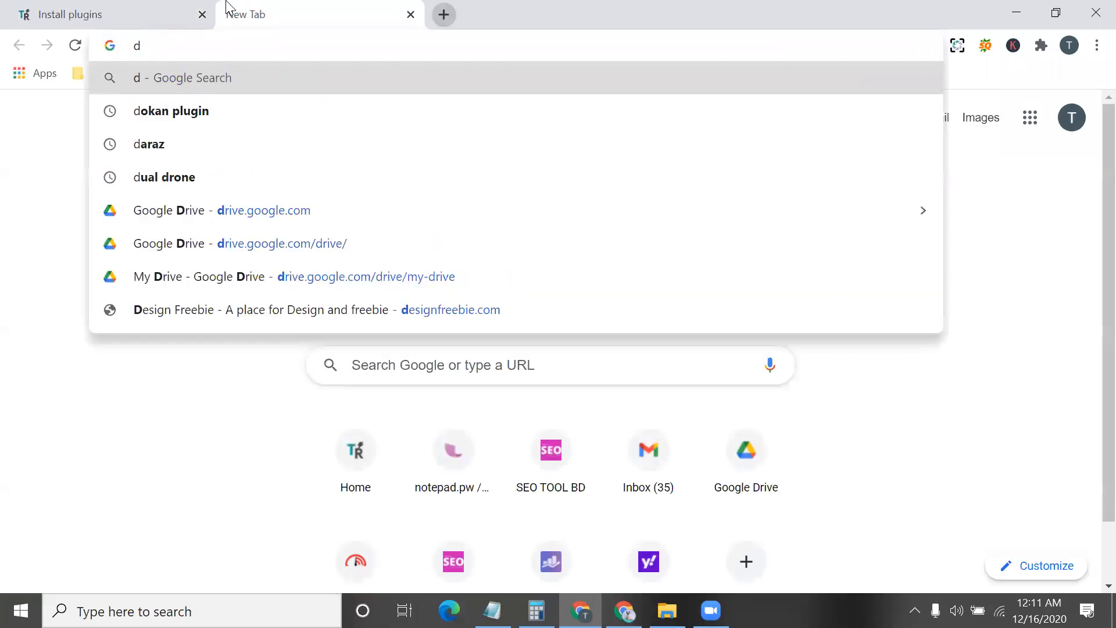
text(araz)
key(Return)
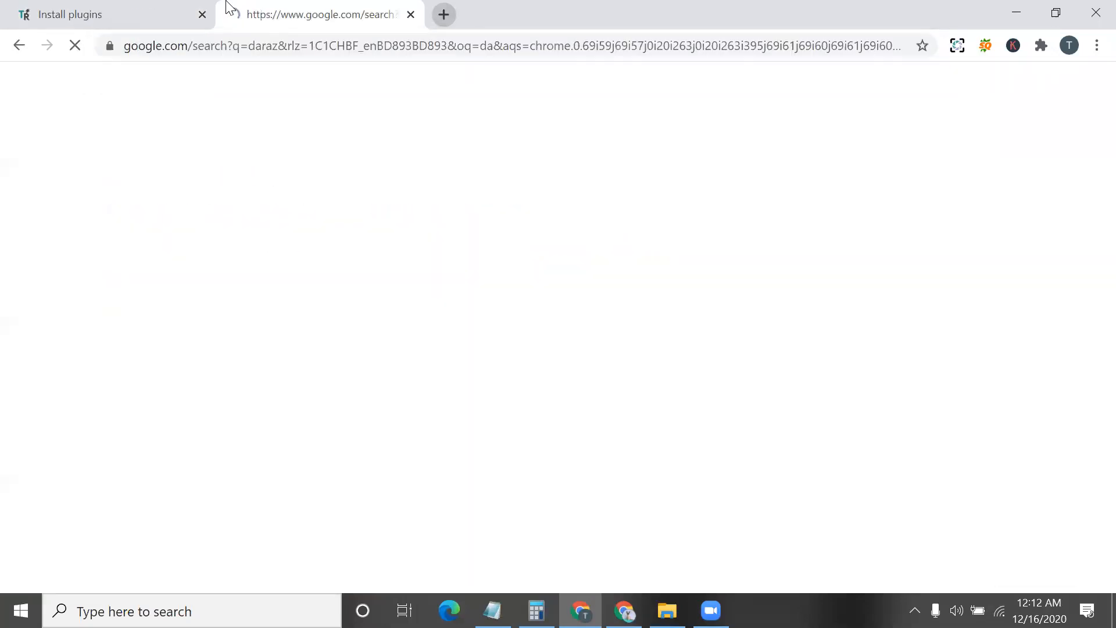
click(266, 248)
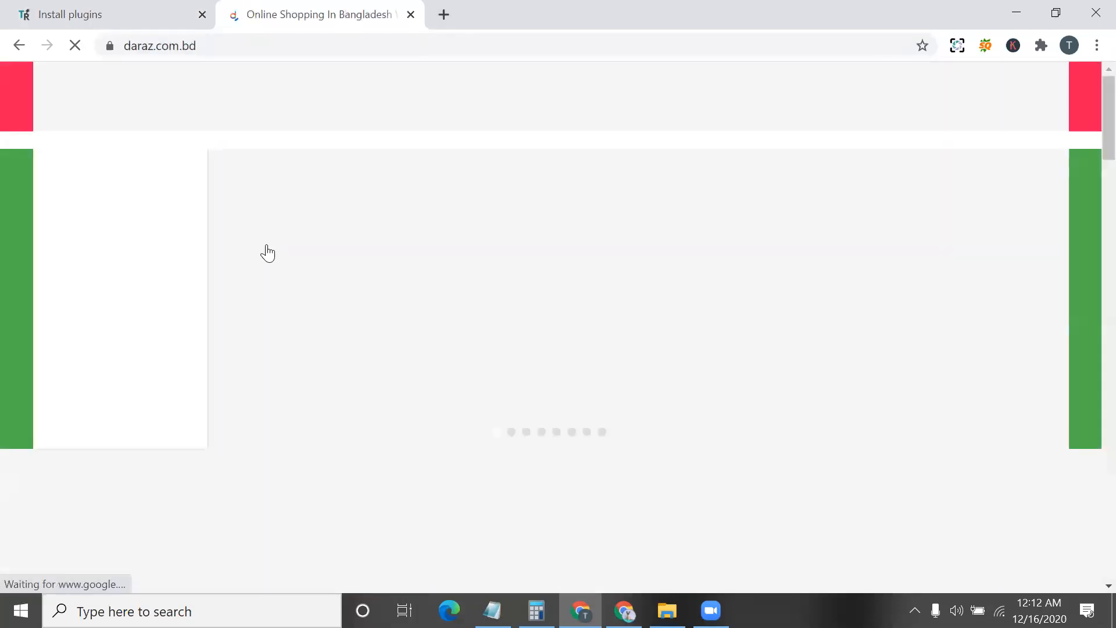
- Examine the Earn With Daraz links in the Daraz homepage footer, including the affiliate program, and close the site
scroll(268, 252, down, 20)
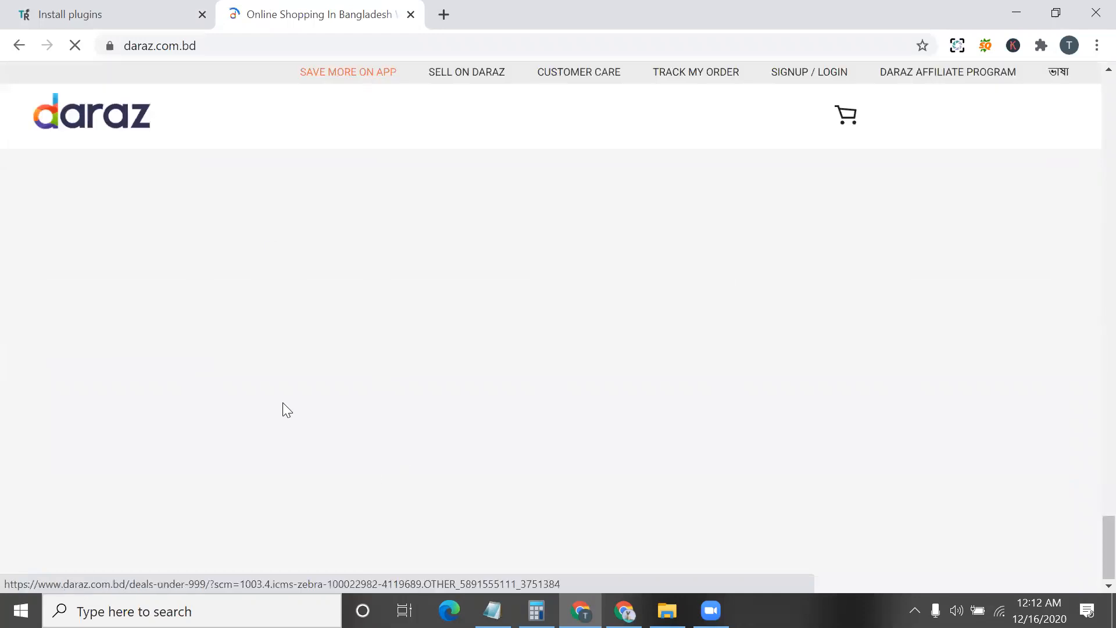
scroll(144, 487, up, 7)
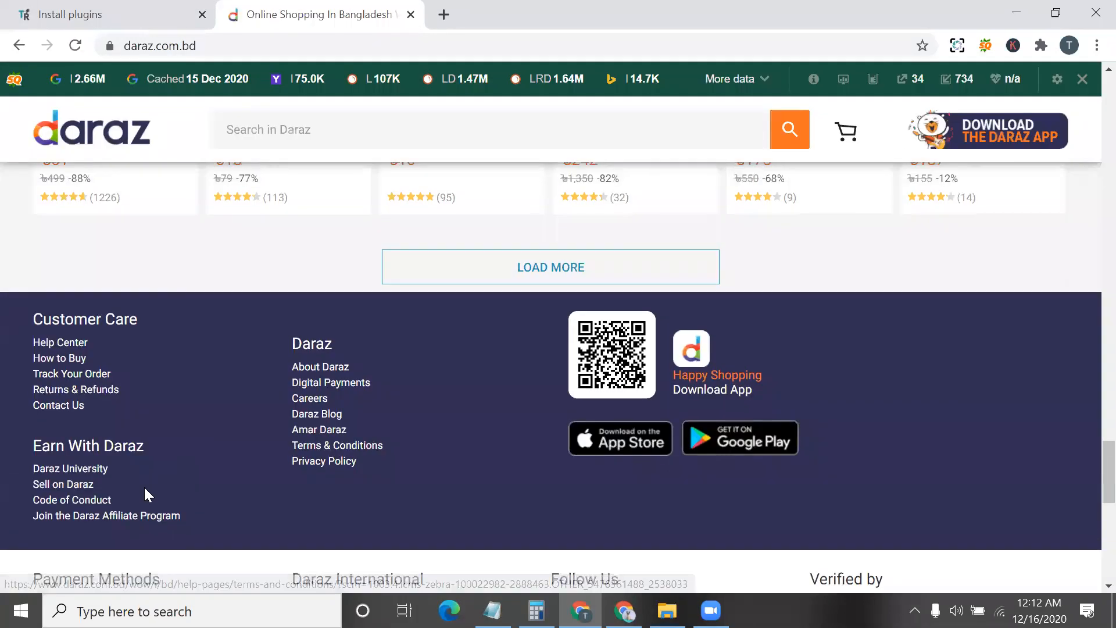
scroll(161, 461, up, 20)
scroll(161, 463, down, 20)
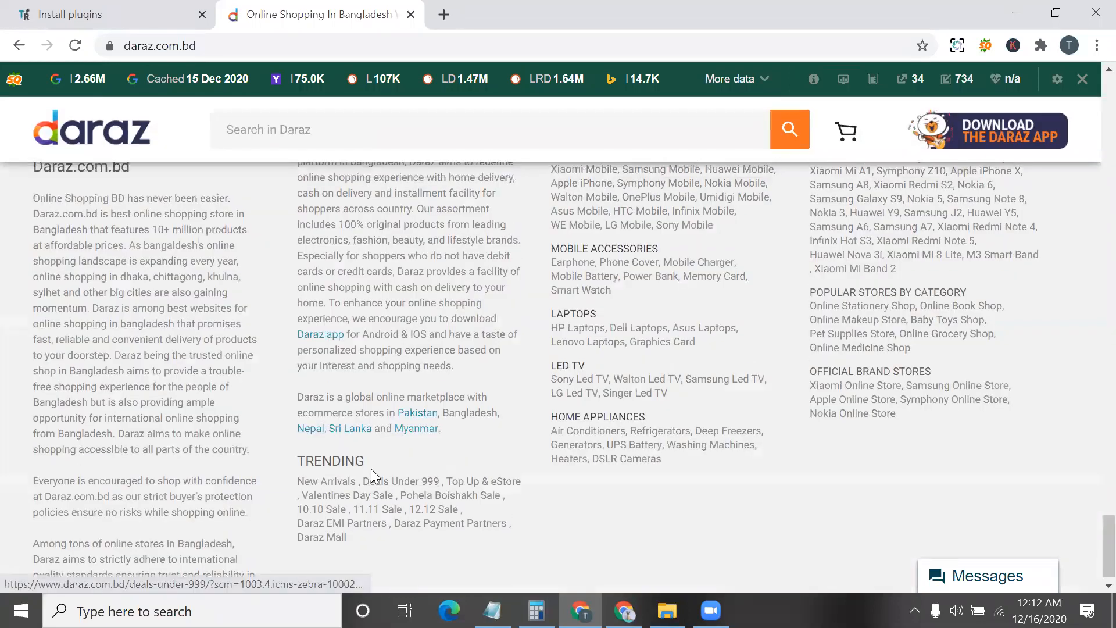
scroll(372, 469, up, 10)
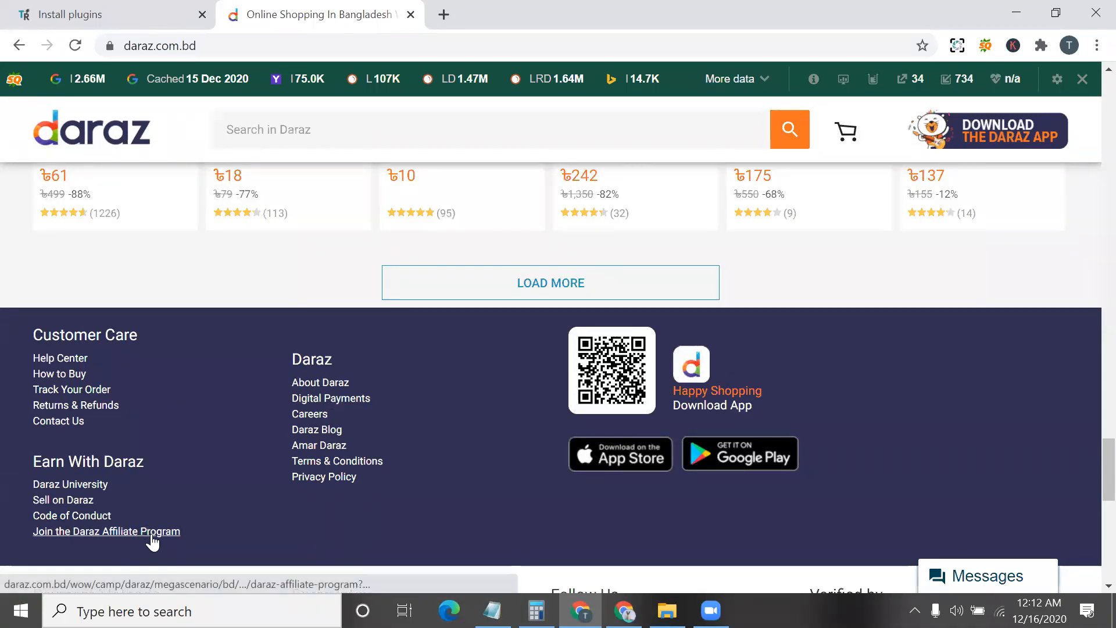
scroll(122, 541, up, 3)
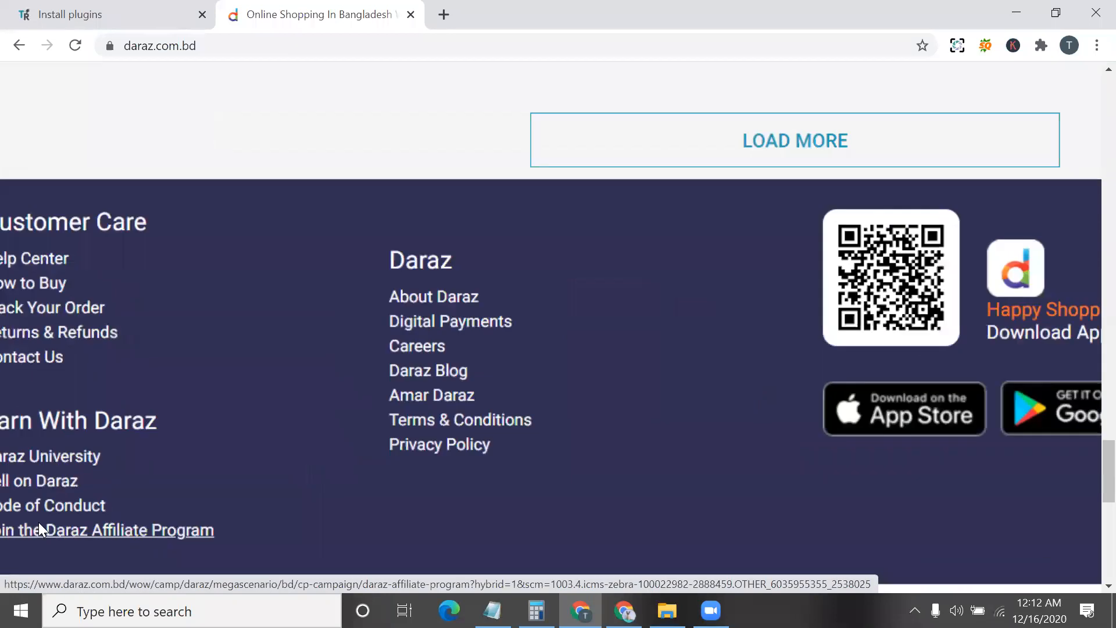
scroll(40, 528, left, 1)
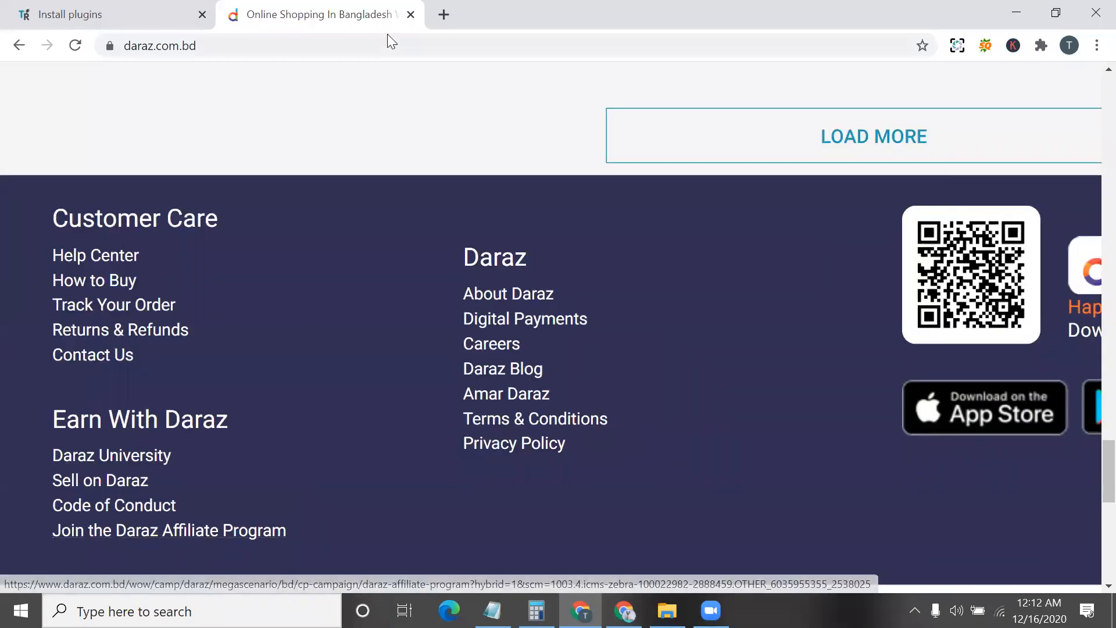
click(411, 15)
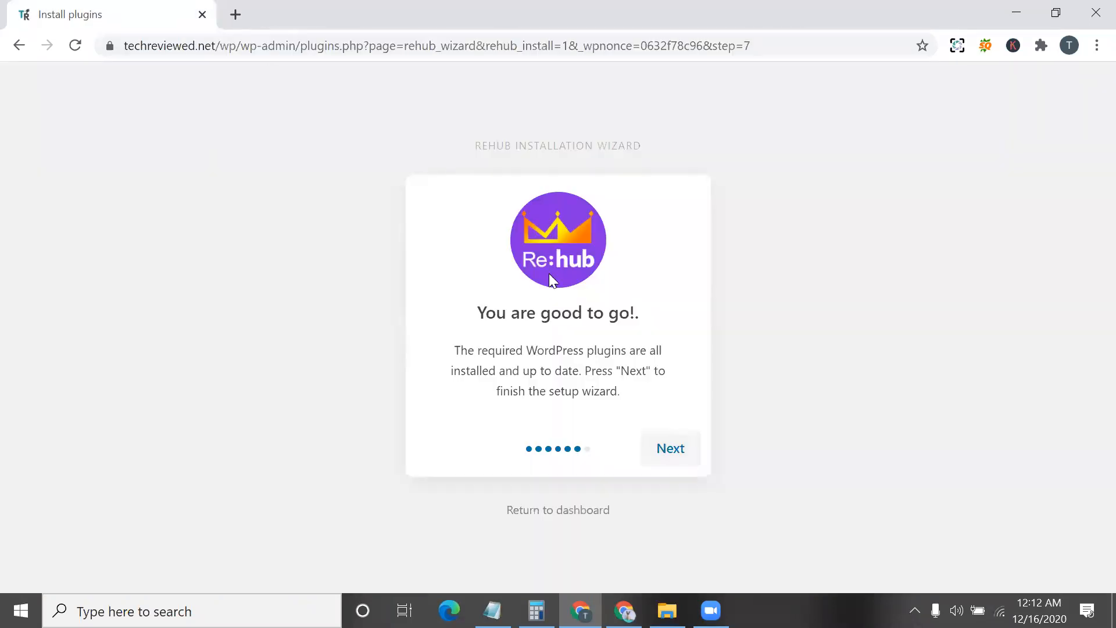
- Finish the Rehub installation wizard and return to the WordPress dashboard
click(668, 451)
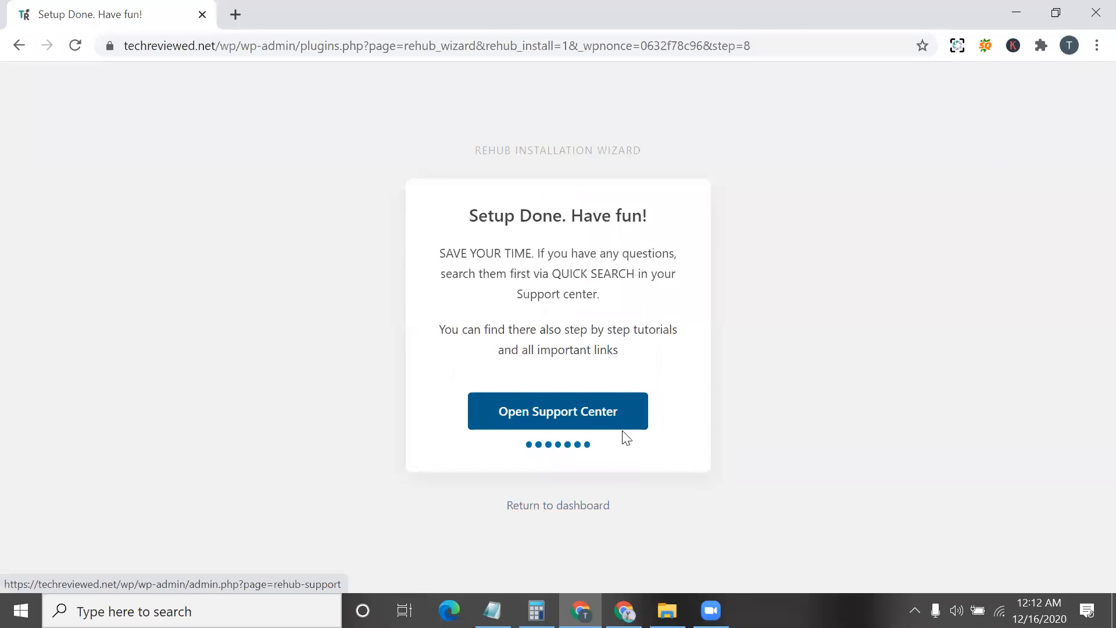
click(586, 507)
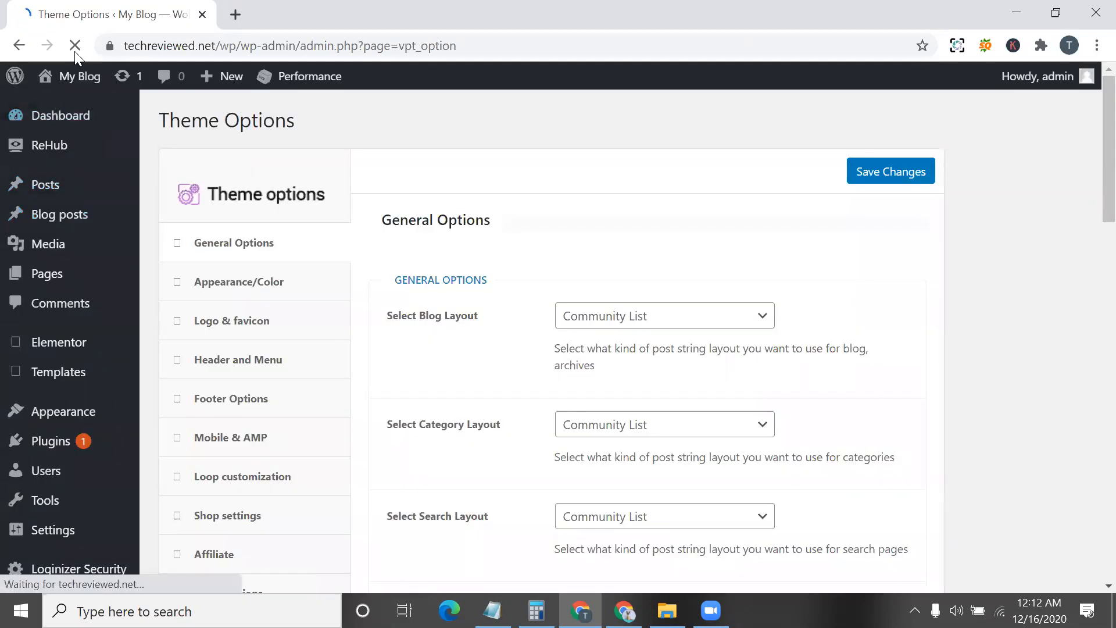
- Open the site's front page at techreviewed.net/wp in a new browser tab
right_click(90, 109)
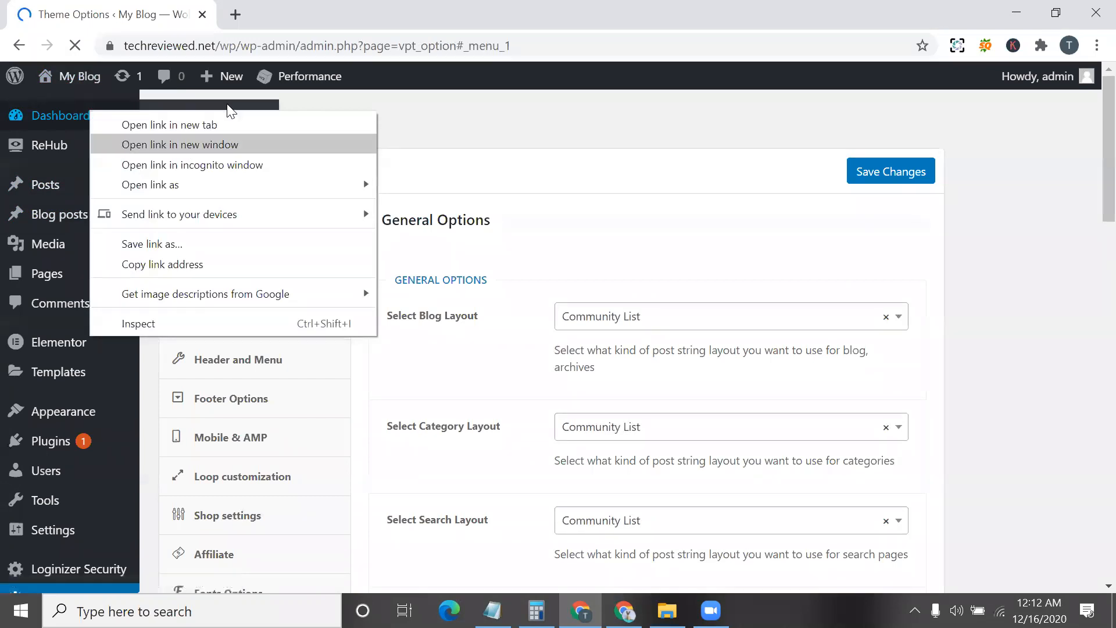
click(402, 120)
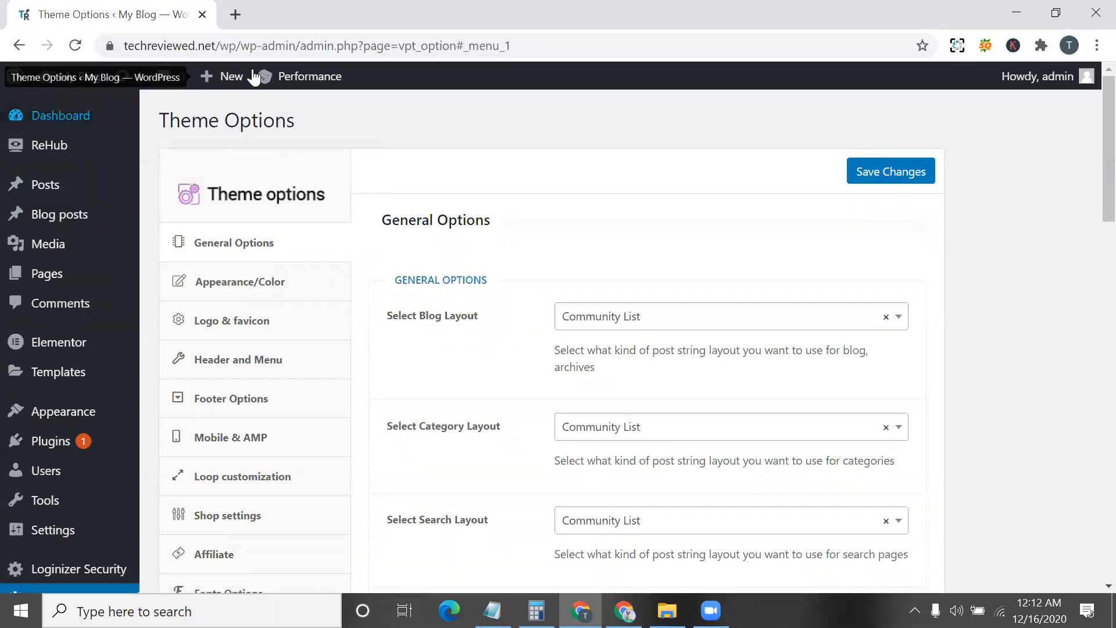
drag(239, 45, 58, 53)
key(ctrl+c)
key(ctrl+t)
key(ctrl+v)
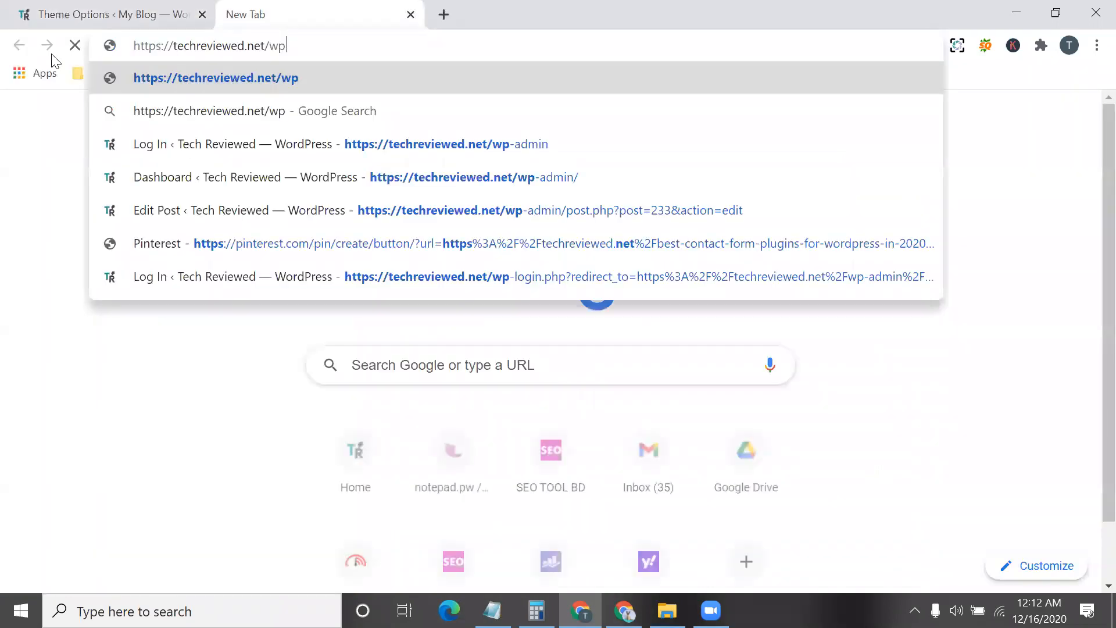
key(Return)
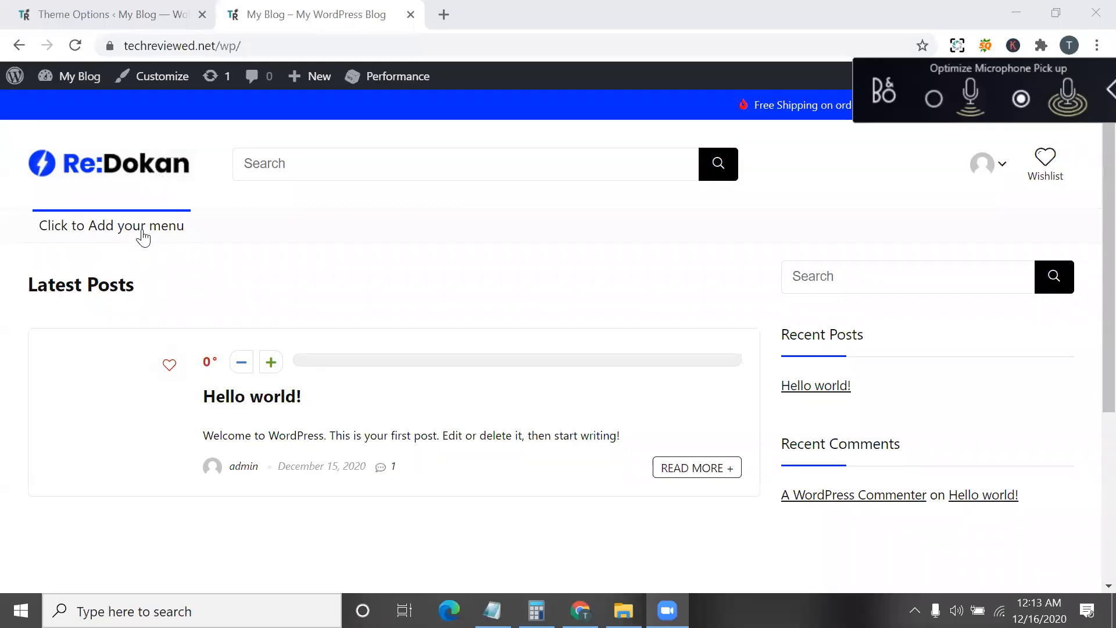
- Go from the site's front page to the admin dashboard and open the installed themes page
mouse_move(72, 81)
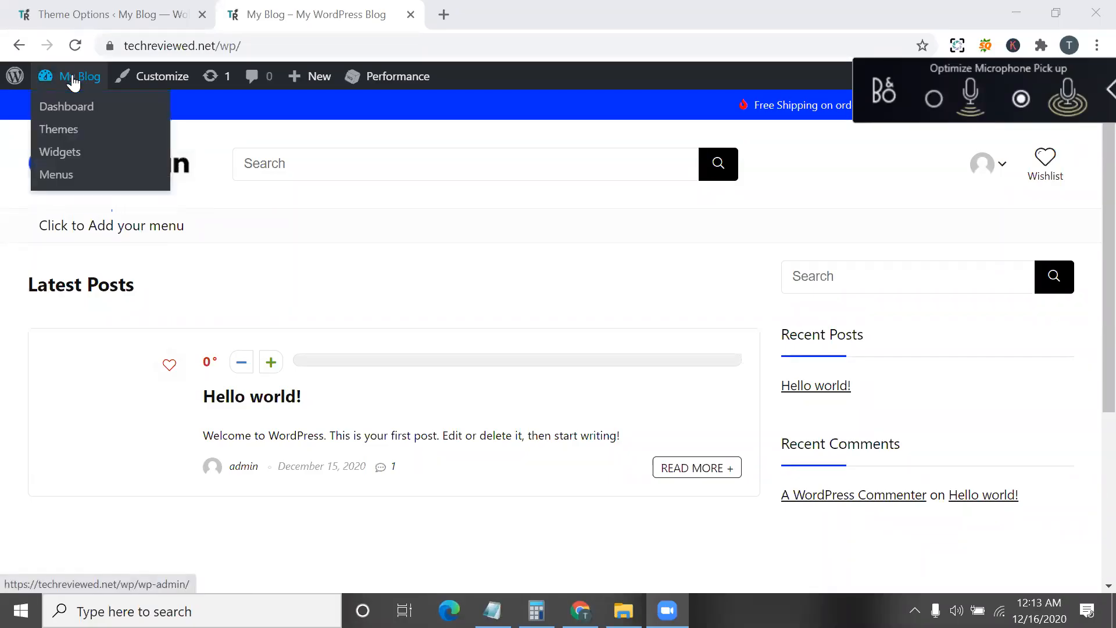
click(74, 107)
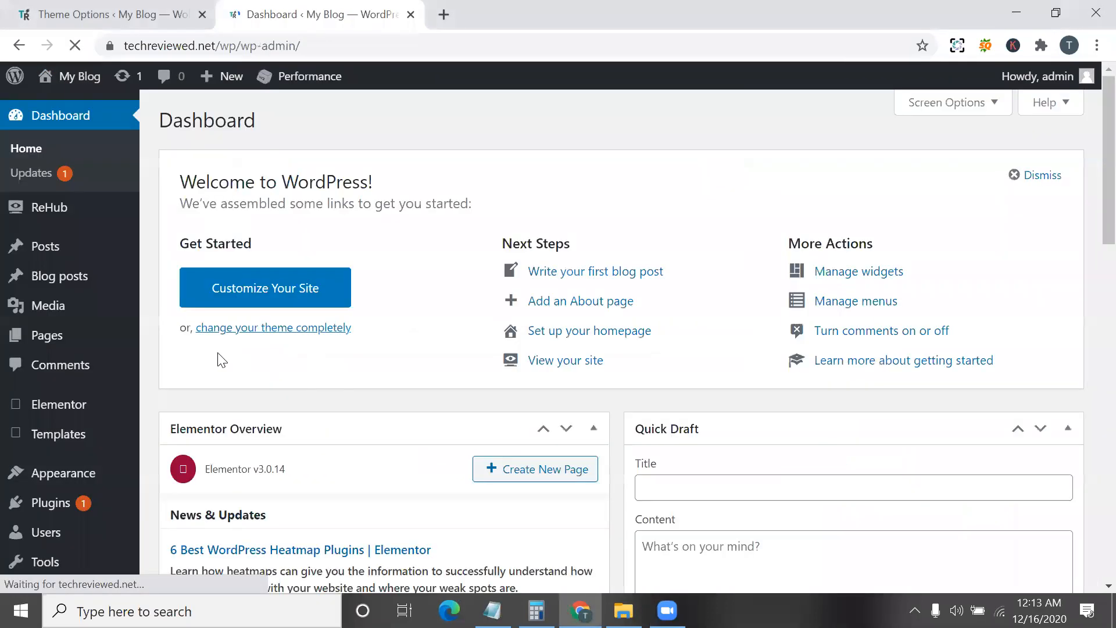
scroll(219, 356, down, 1)
mouse_move(80, 408)
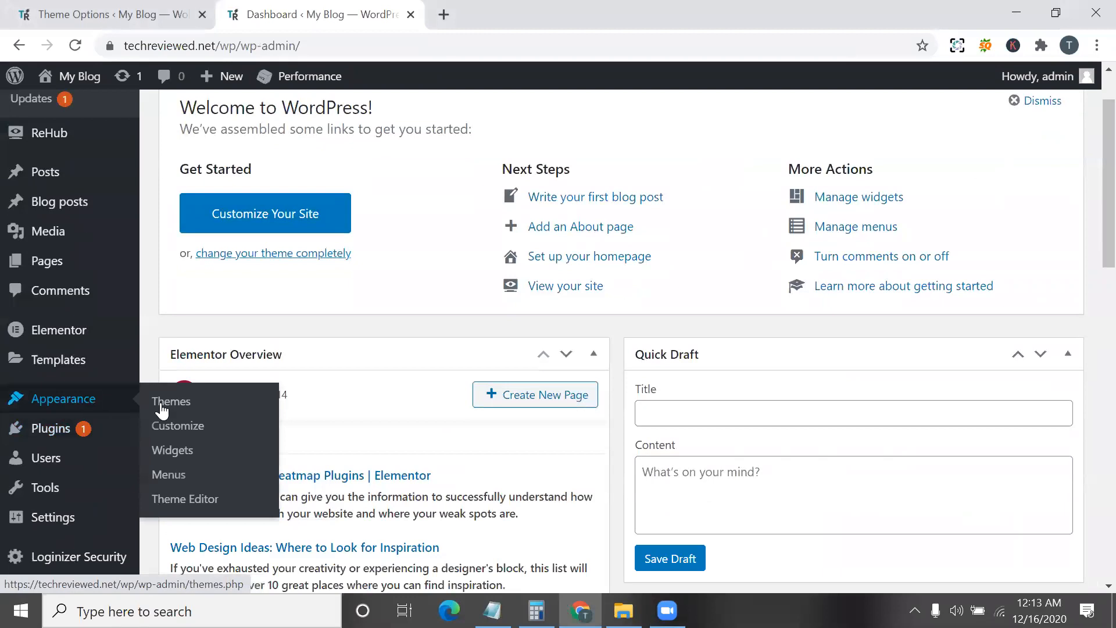
click(187, 404)
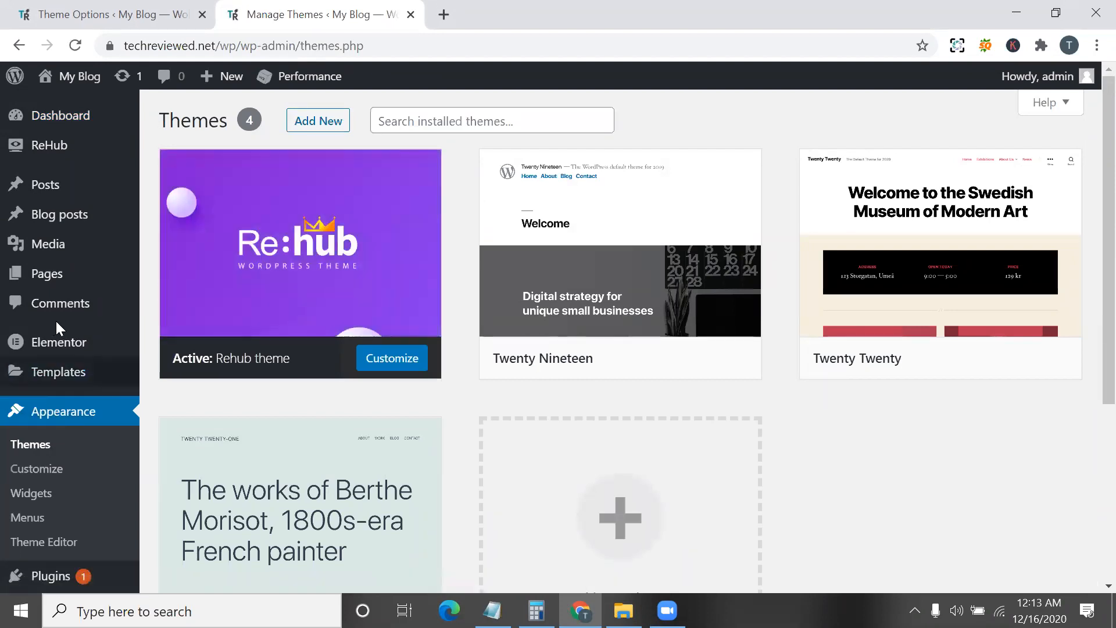
- Open the Reading settings, try switching the homepage display to a static page, and check the available Homepage choices
scroll(82, 483, down, 5)
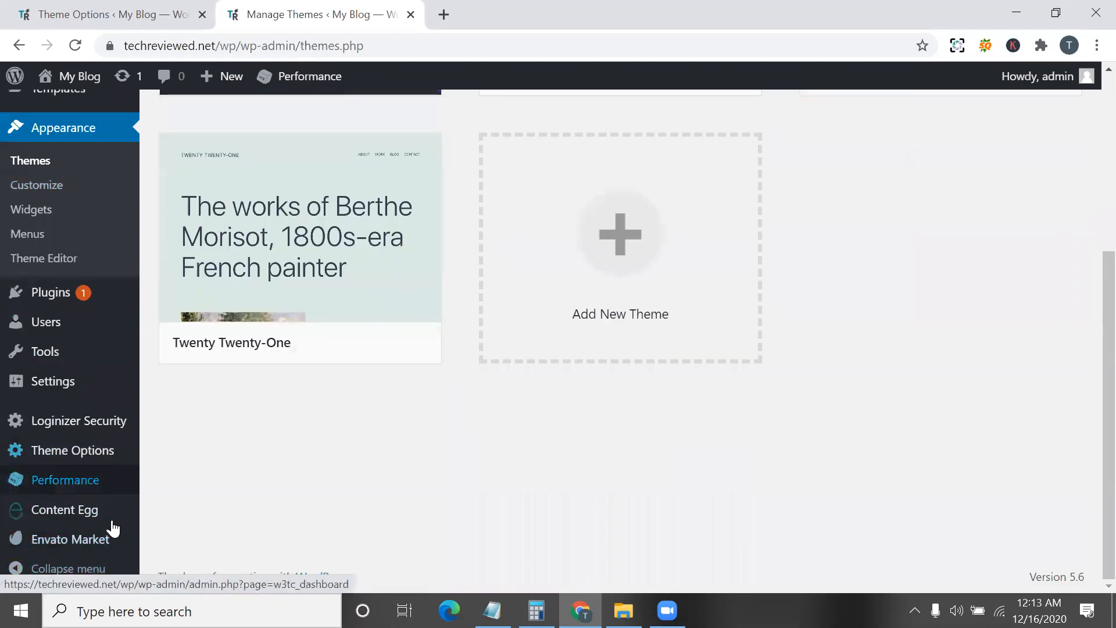
mouse_move(89, 386)
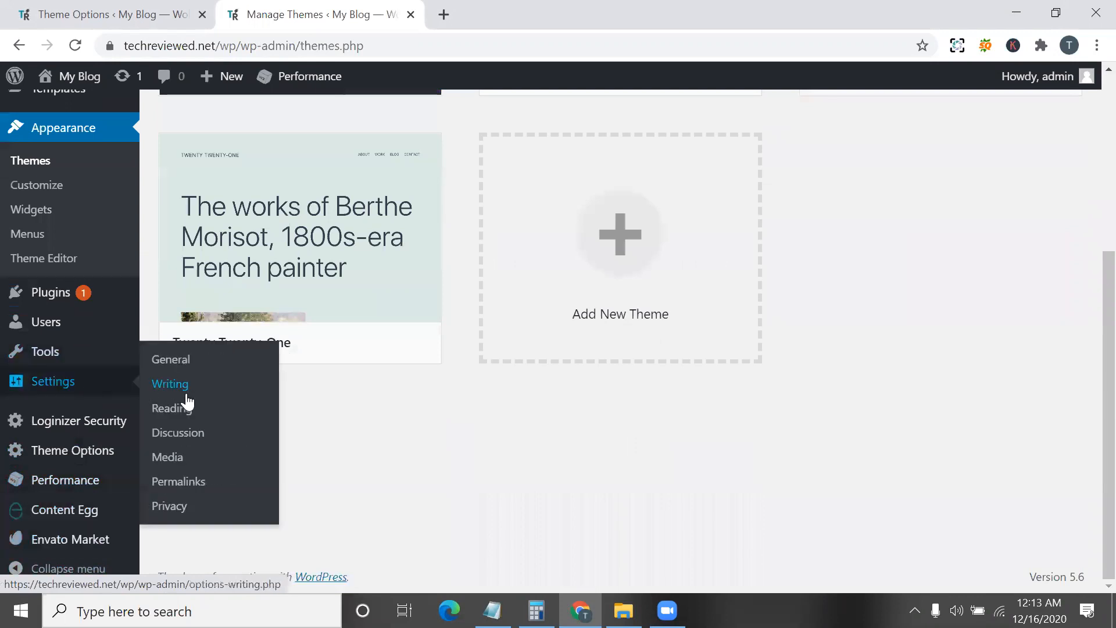
click(201, 416)
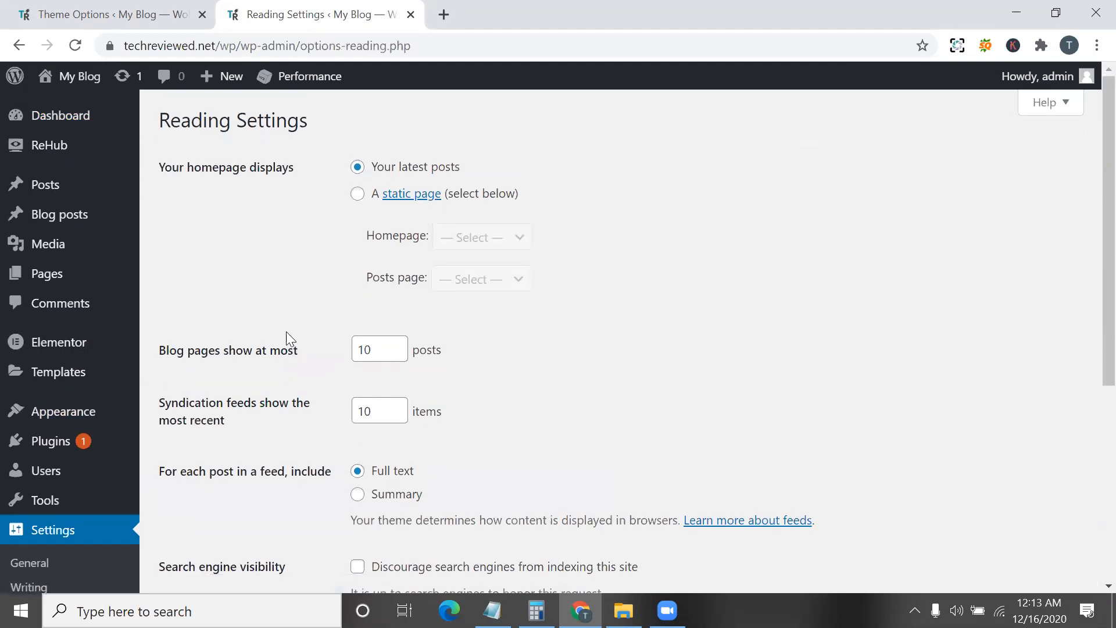
click(364, 194)
click(487, 240)
click(344, 284)
- Open the list of all pages and check which pages exist on the site
mouse_move(74, 247)
mouse_move(81, 280)
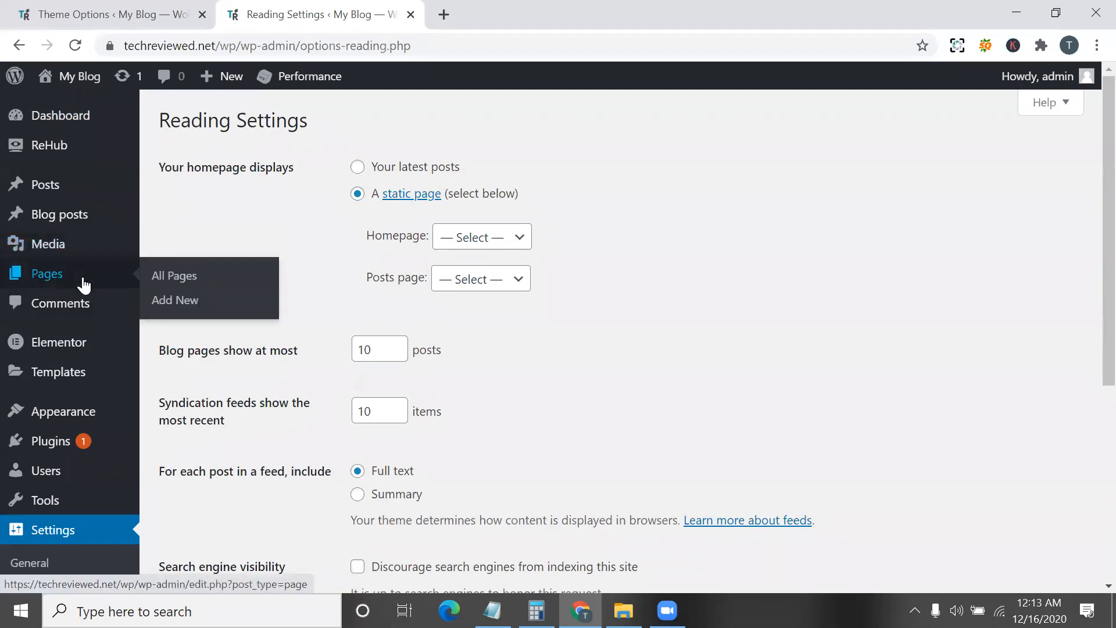
click(163, 288)
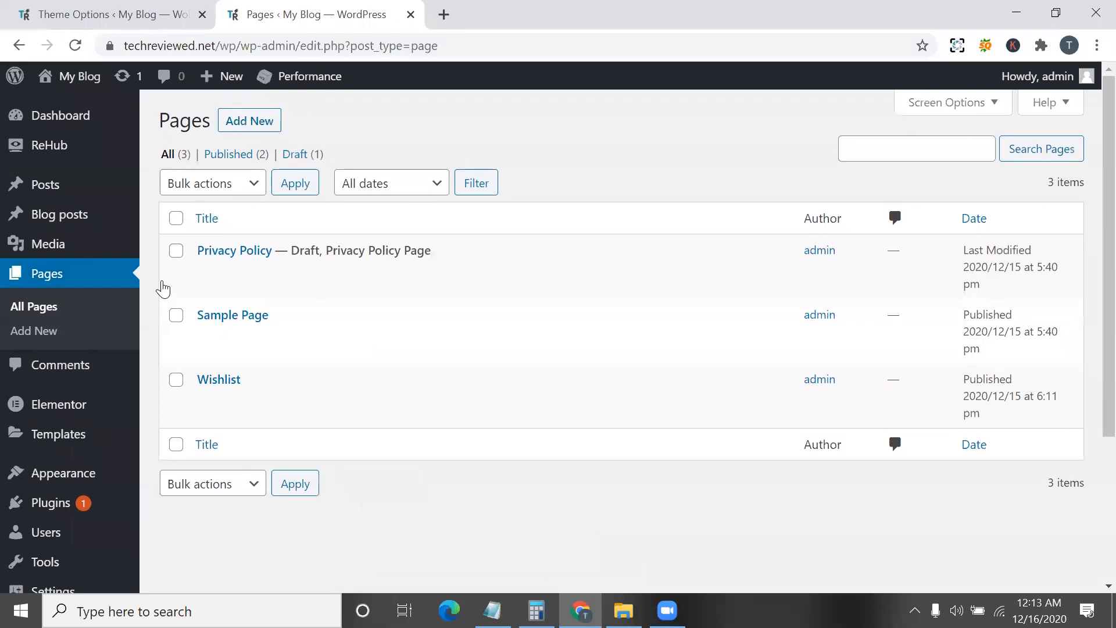
mouse_move(237, 404)
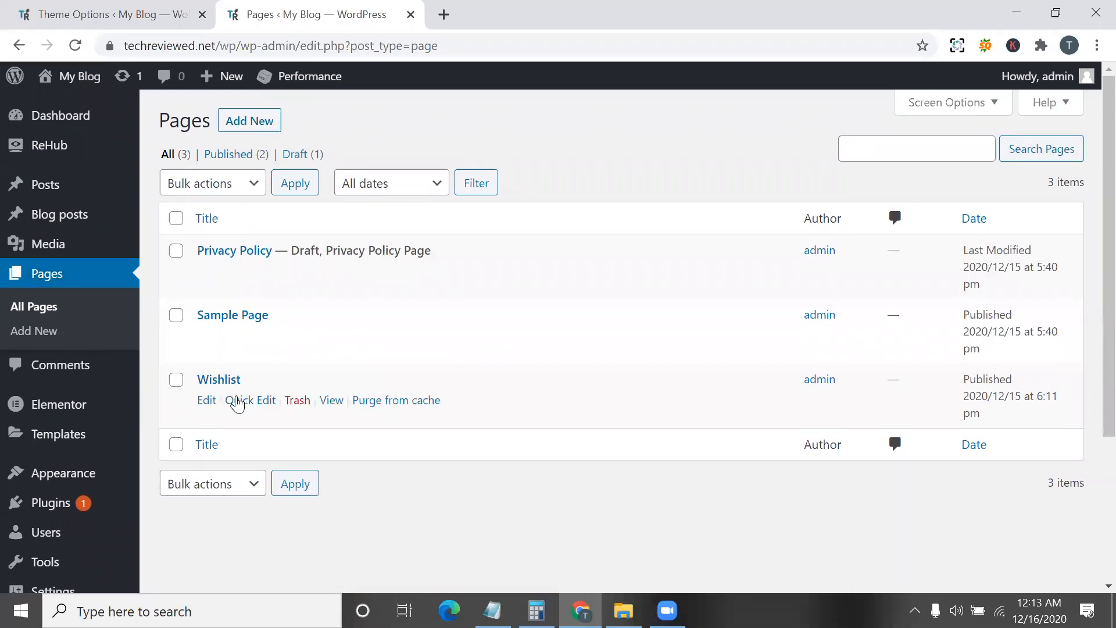
- Open ReHub's Demo Import page in the admin dashboard
scroll(110, 482, down, 2)
mouse_move(110, 536)
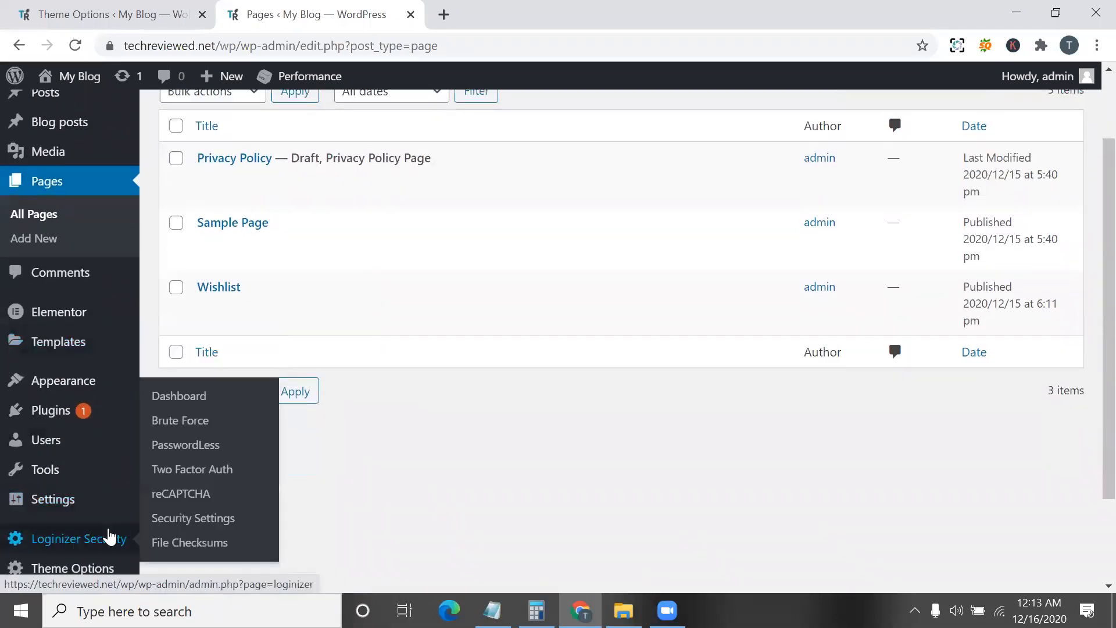
scroll(102, 477, down, 1)
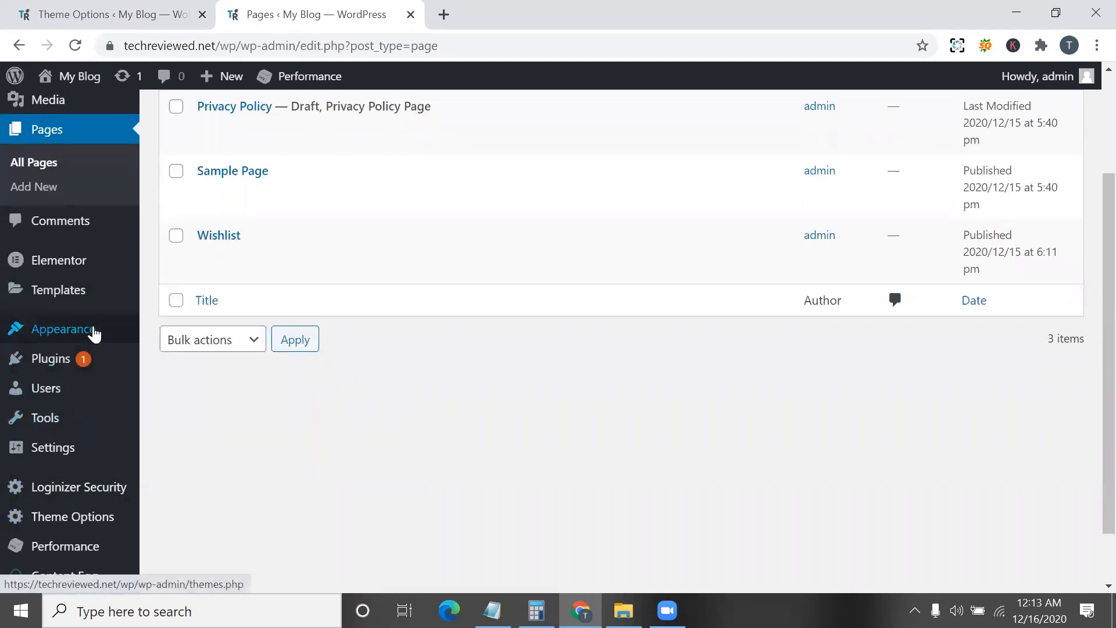
mouse_move(95, 335)
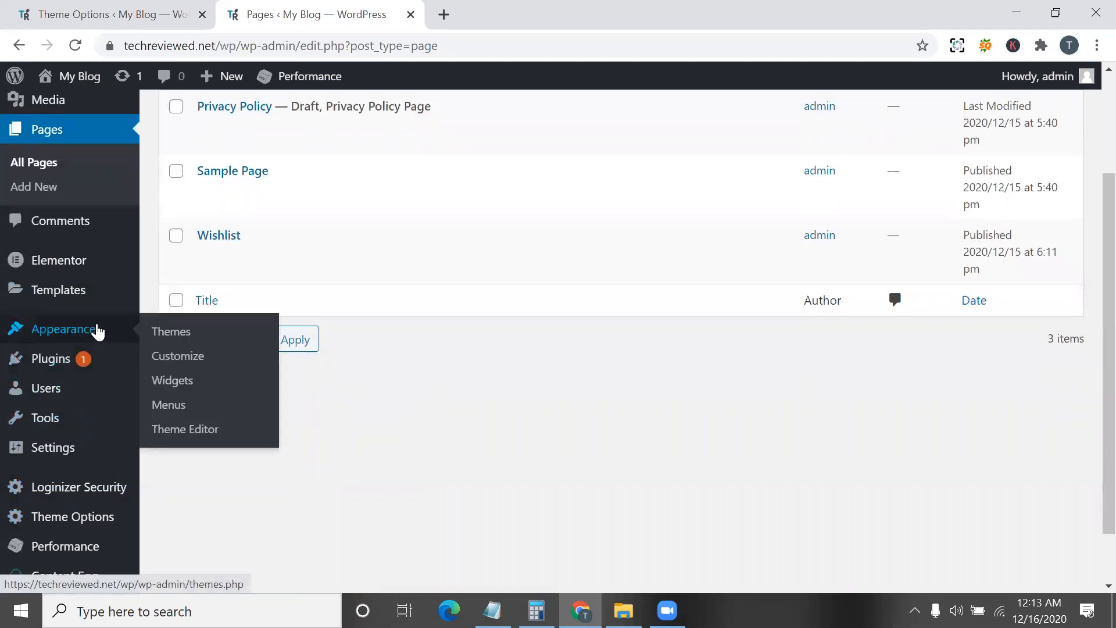
scroll(95, 332, up, 3)
mouse_move(78, 150)
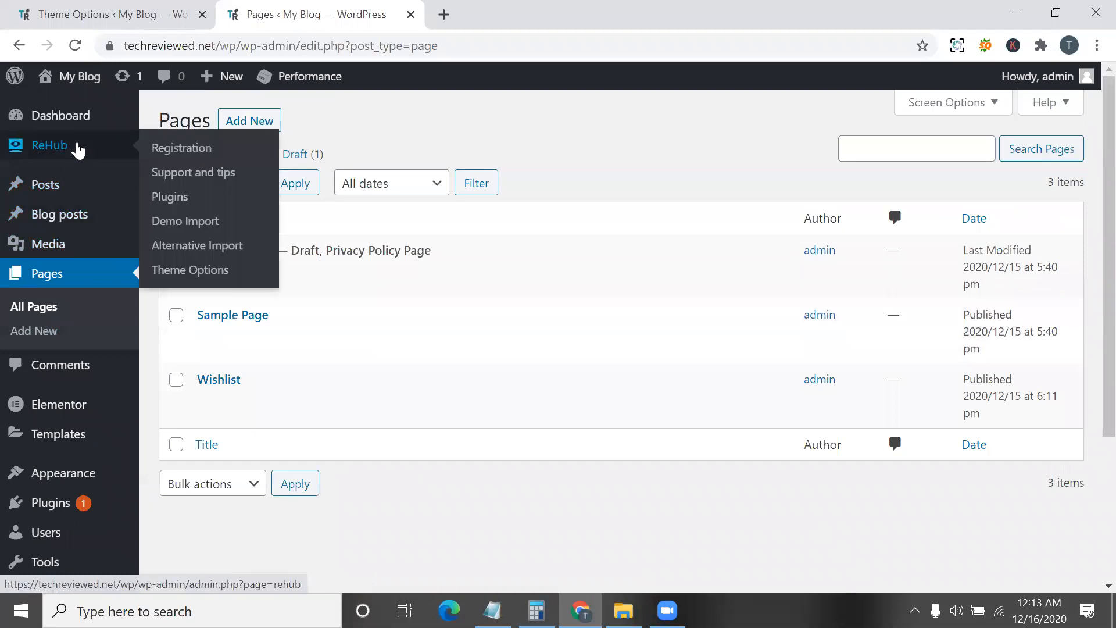
click(205, 222)
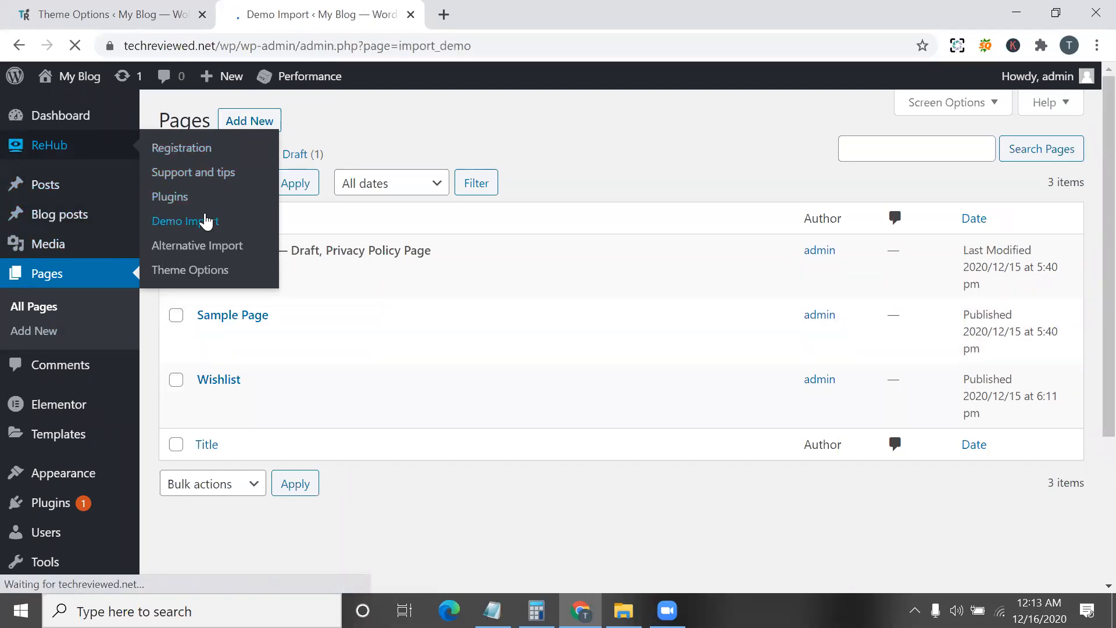
- Find the ReDokanNew demo among the importable demos and start its import to bring up the required plugins
scroll(207, 221, down, 2)
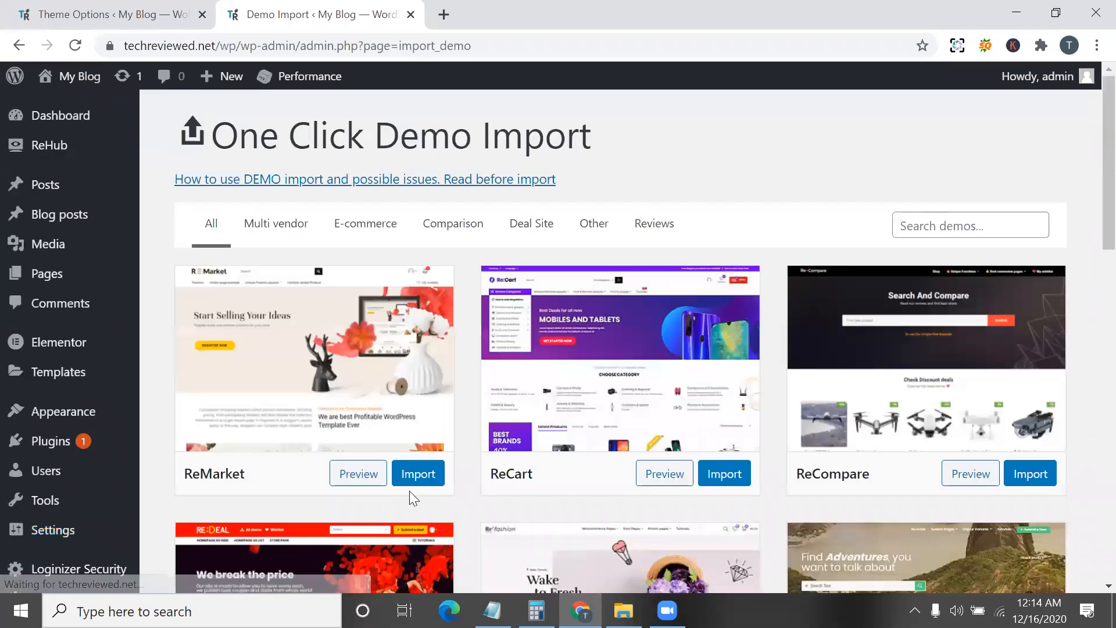
scroll(407, 489, down, 1)
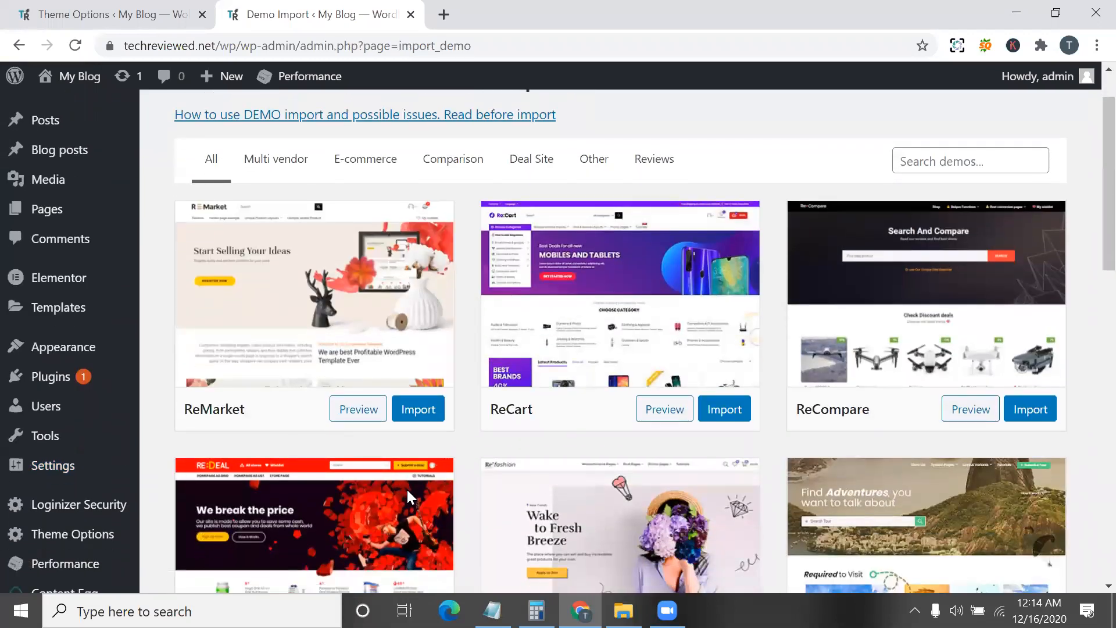
scroll(407, 487, down, 5)
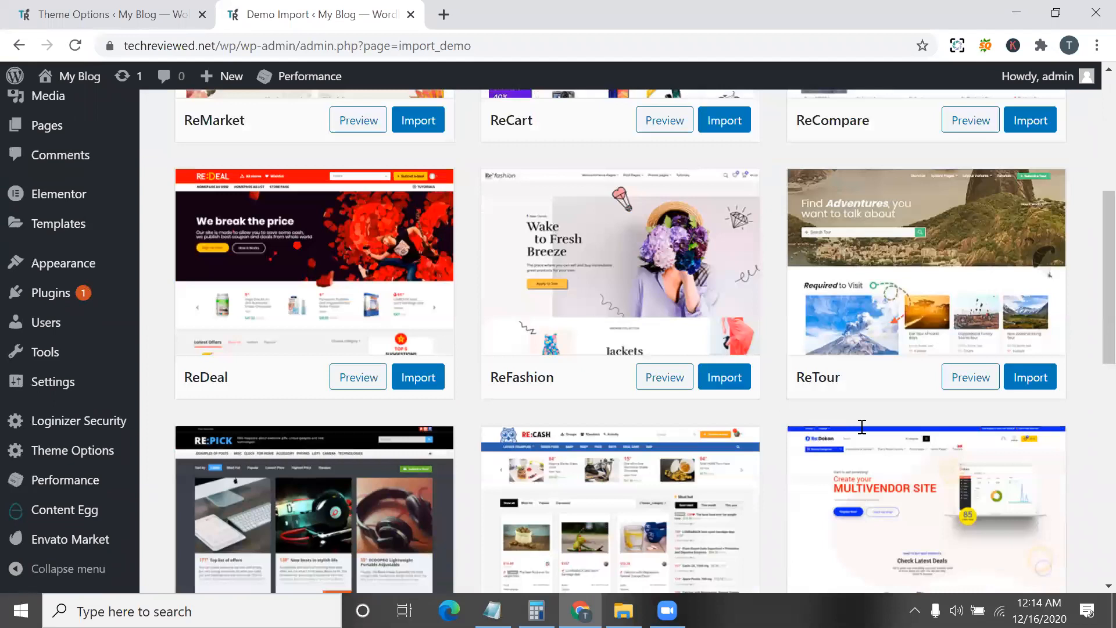
scroll(1030, 430, down, 3)
click(1030, 427)
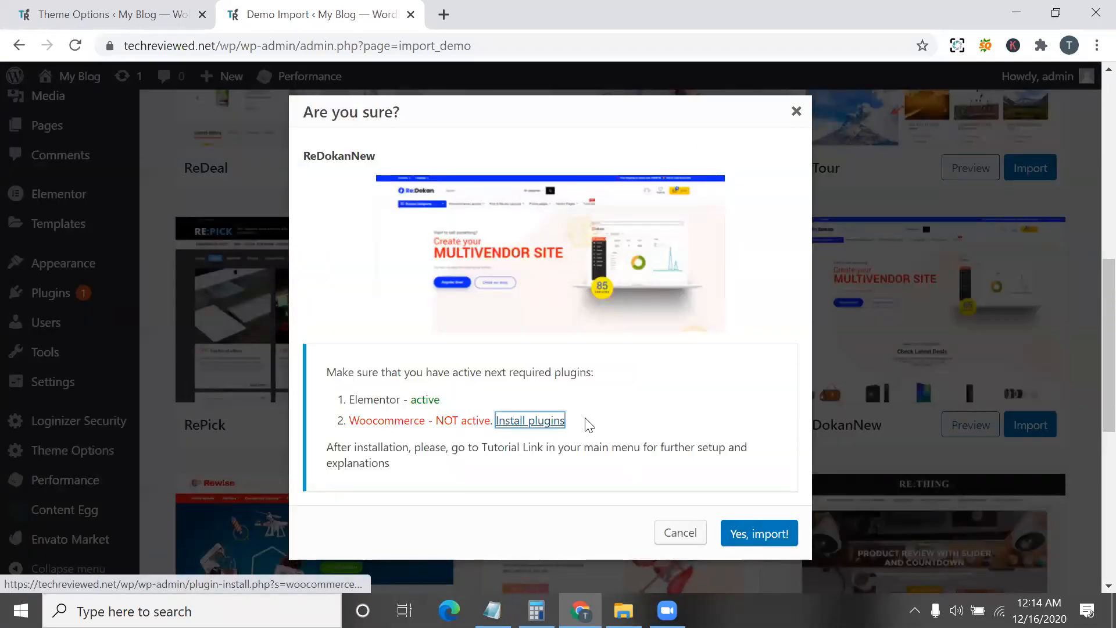
- Install and activate the WooCommerce plugin from the ReDokanNew demo's required plugins list
click(531, 423)
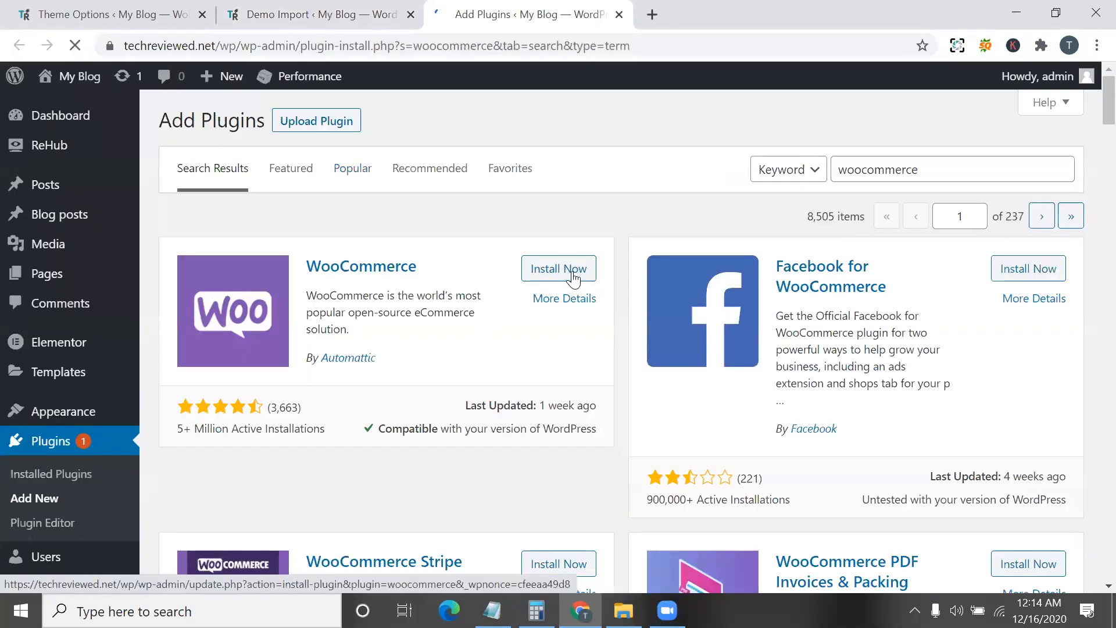
click(570, 273)
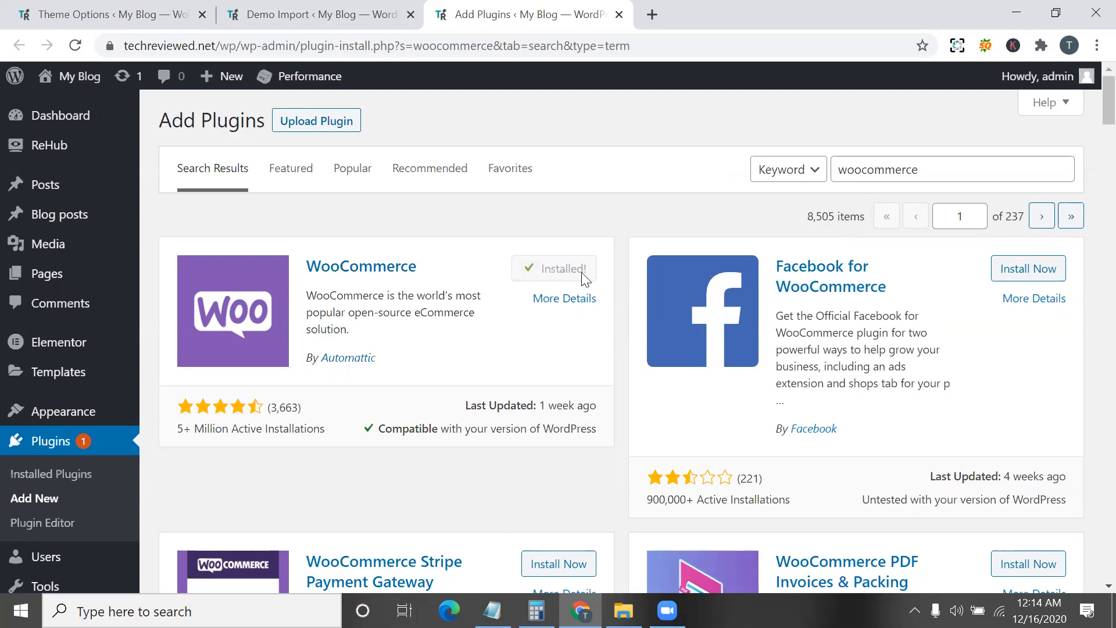
click(577, 270)
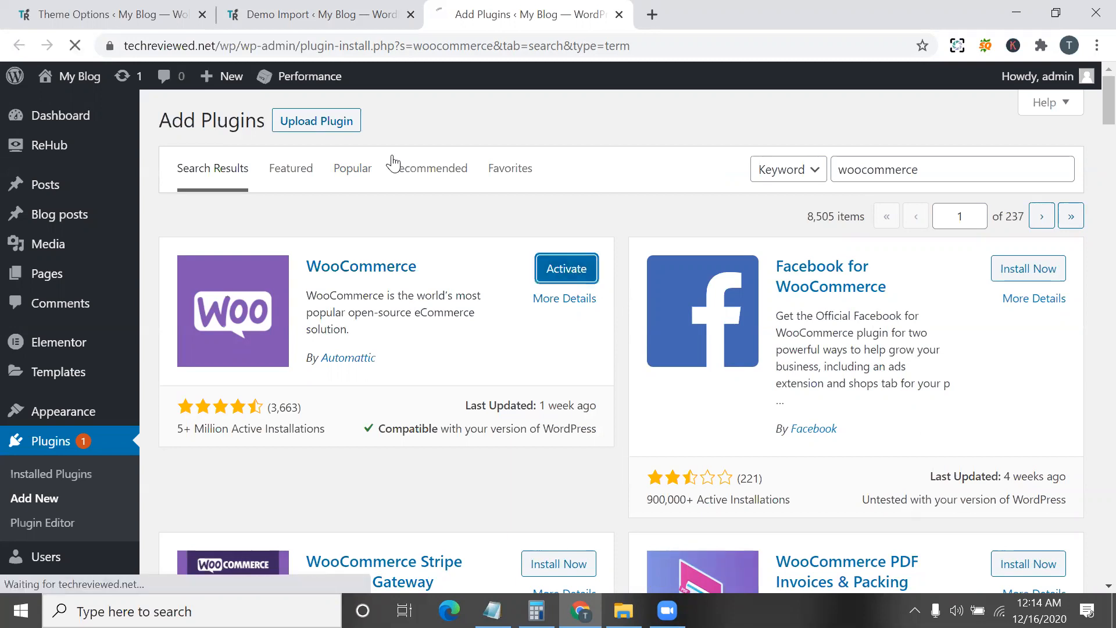
- Reload the Demo Import page while WooCommerce activates, and return to the WooCommerce setup wizard
click(355, 12)
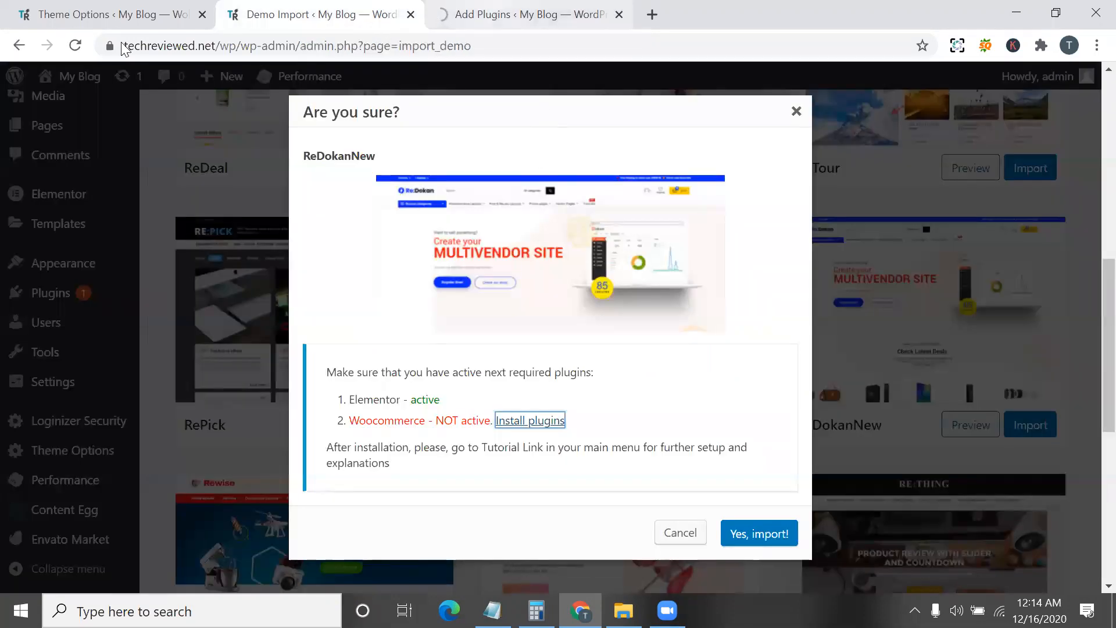
click(488, 14)
click(326, 15)
click(76, 46)
click(546, 14)
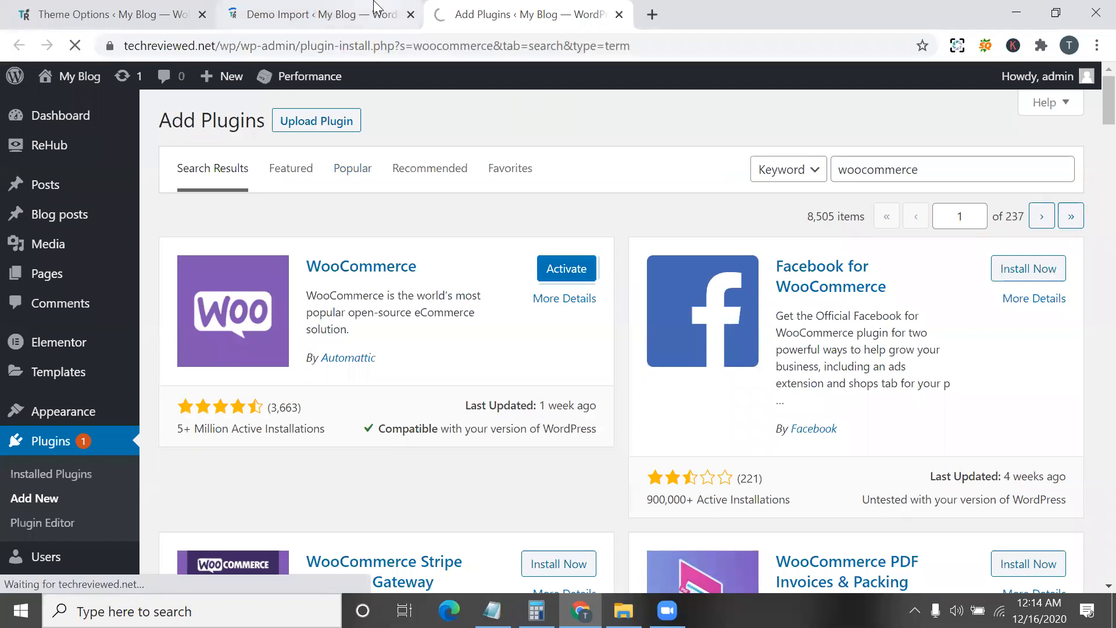
click(326, 14)
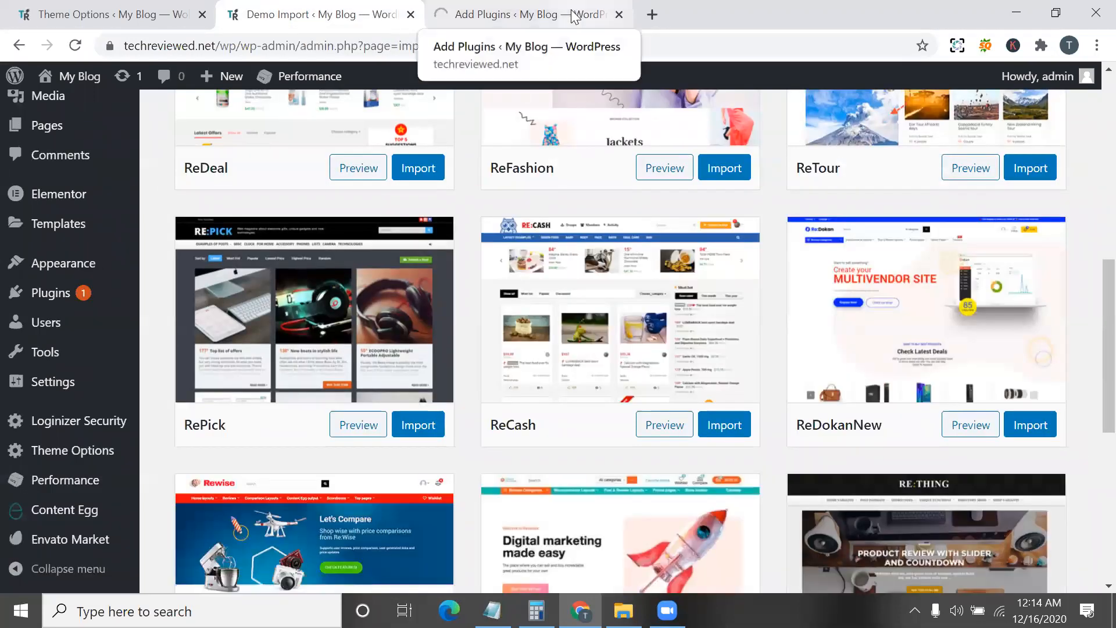
click(573, 15)
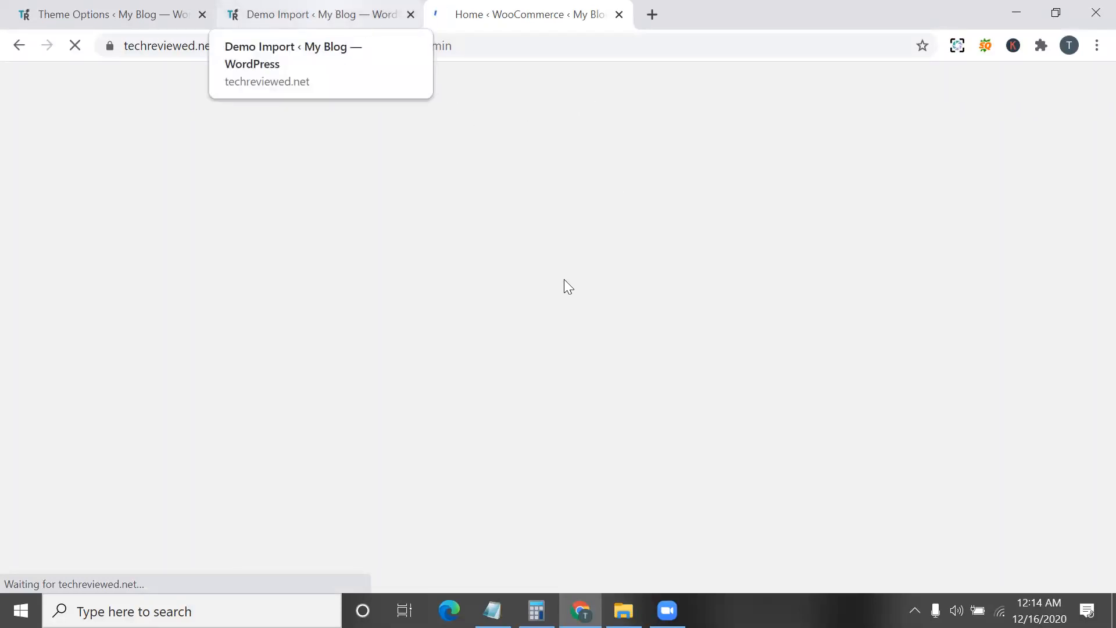
click(325, 15)
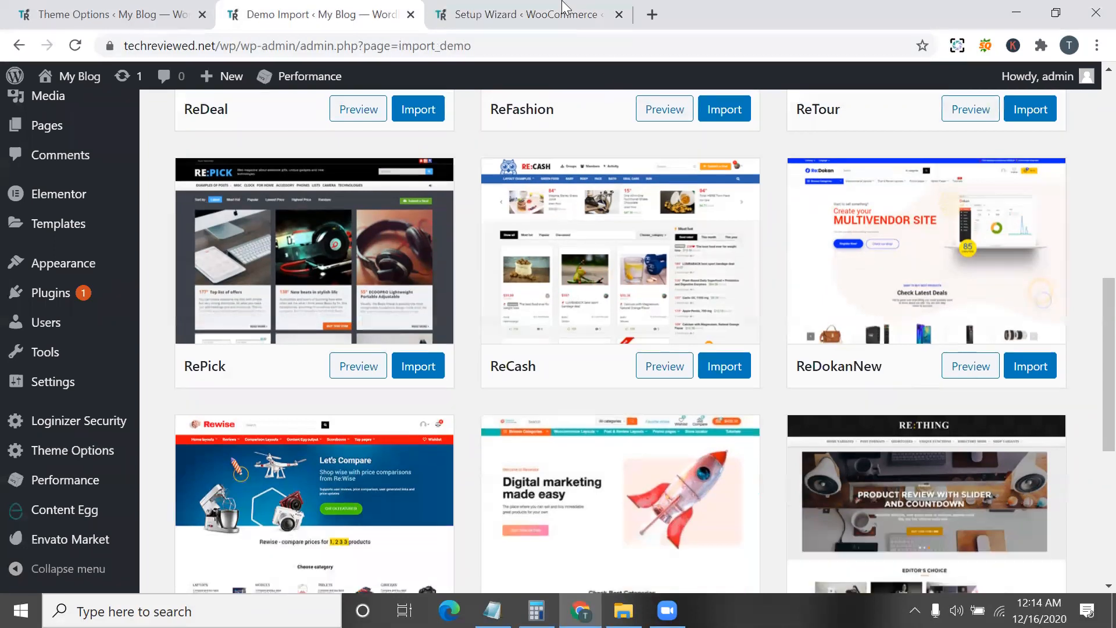
click(475, 12)
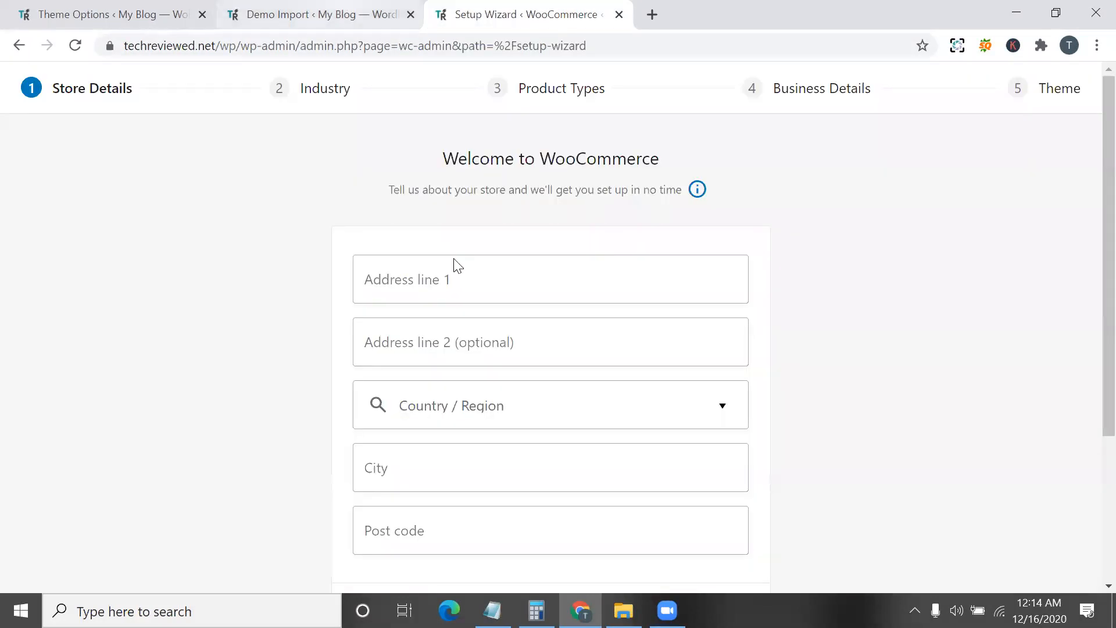
- Mark the store as being set up for a client and fill in the first address line
scroll(447, 349, down, 4)
click(362, 402)
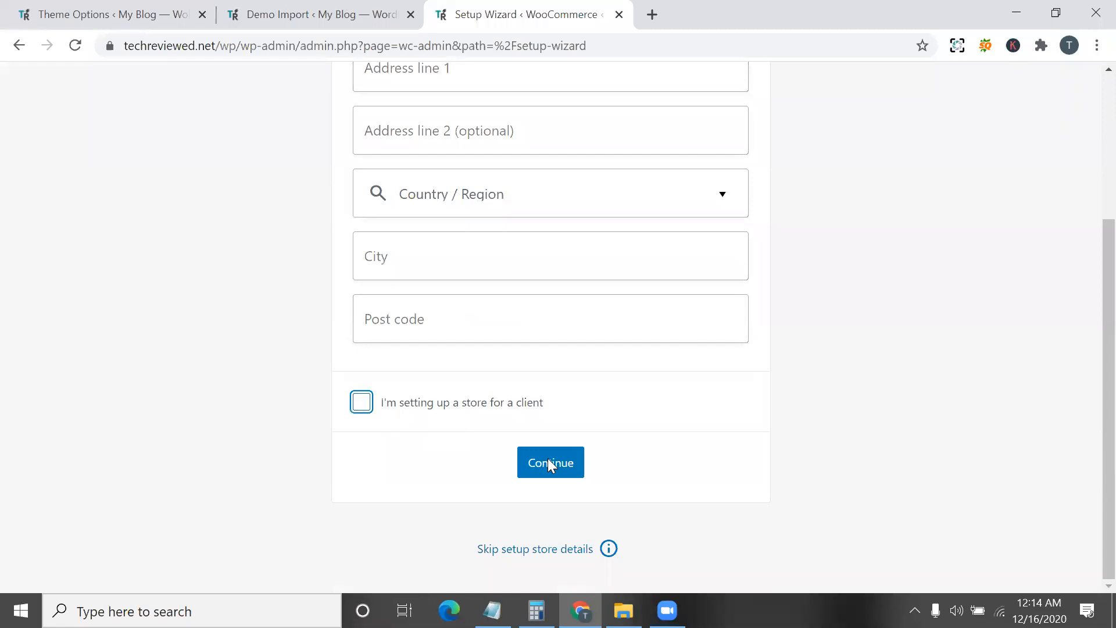
scroll(449, 280, up, 4)
click(448, 279)
key(Return)
- Search the countries and regions for "ban" and set the store's region to Bangladesh — Dhaka
right_click(481, 409)
click(453, 404)
click(455, 405)
scroll(456, 510, down, 20)
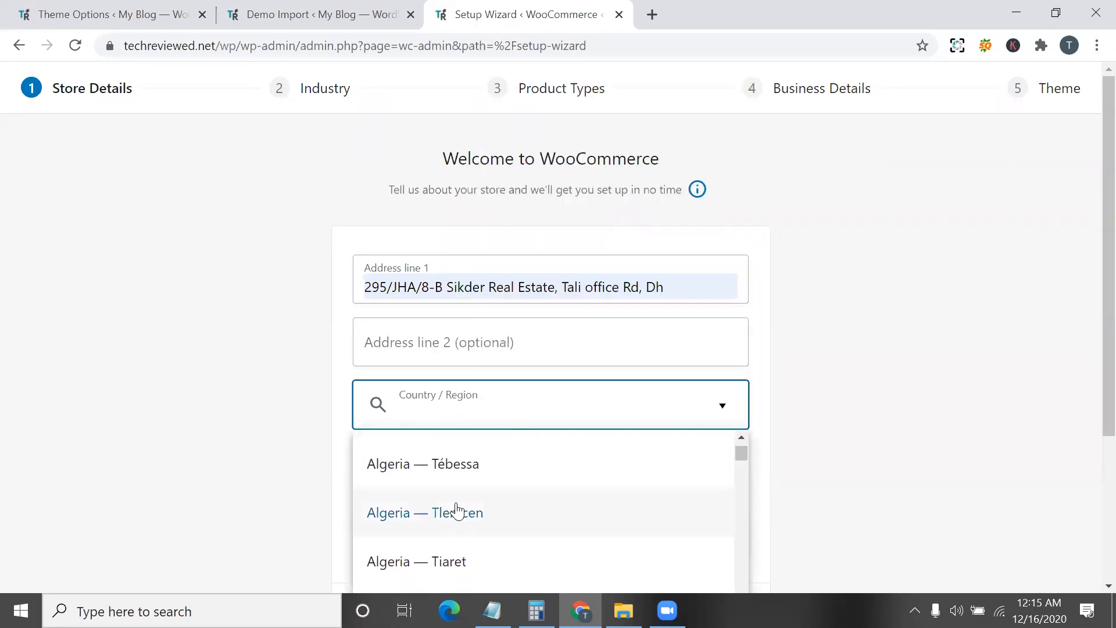
text(ban)
scroll(495, 570, down, 3)
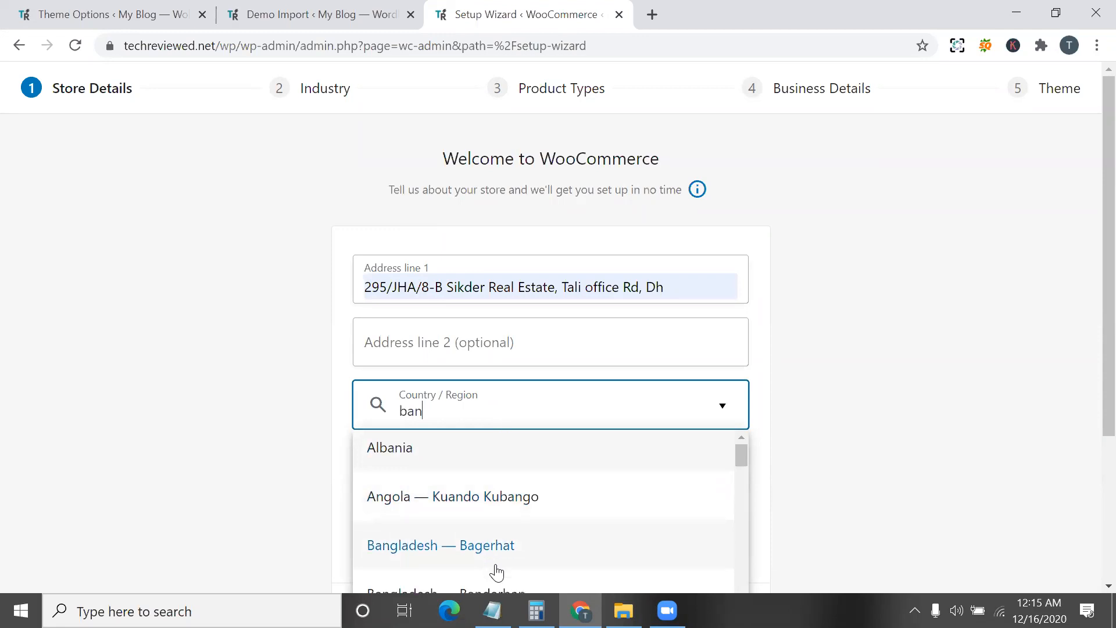
scroll(471, 500, down, 3)
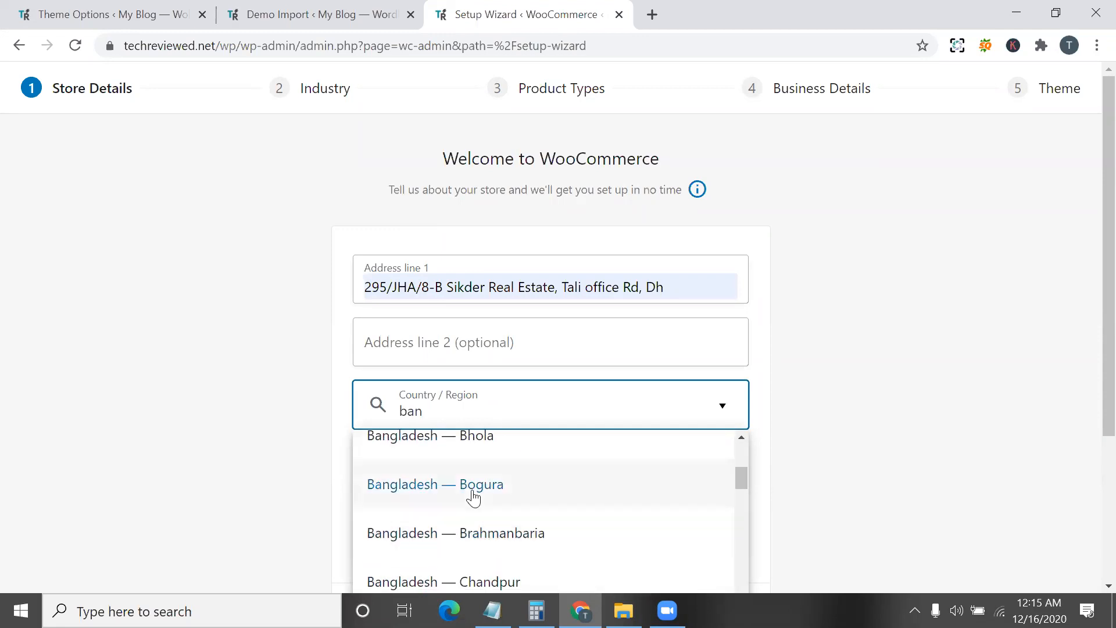
scroll(488, 522, down, 2)
scroll(488, 521, down, 5)
scroll(463, 496, up, 2)
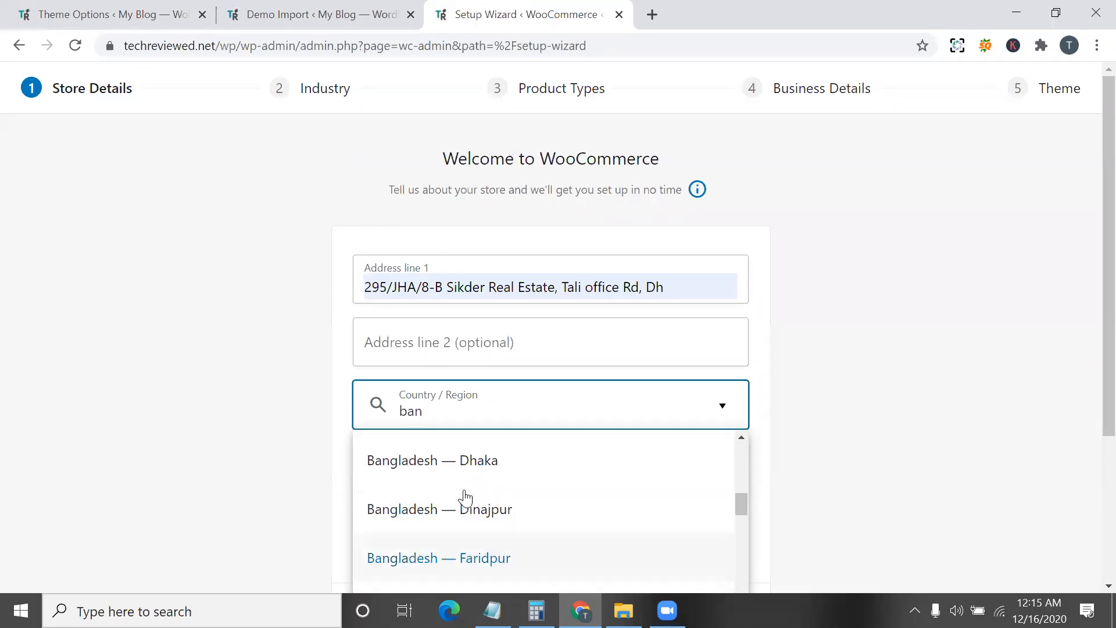
click(468, 496)
- Fill in the store's city and post code
scroll(449, 423, down, 1)
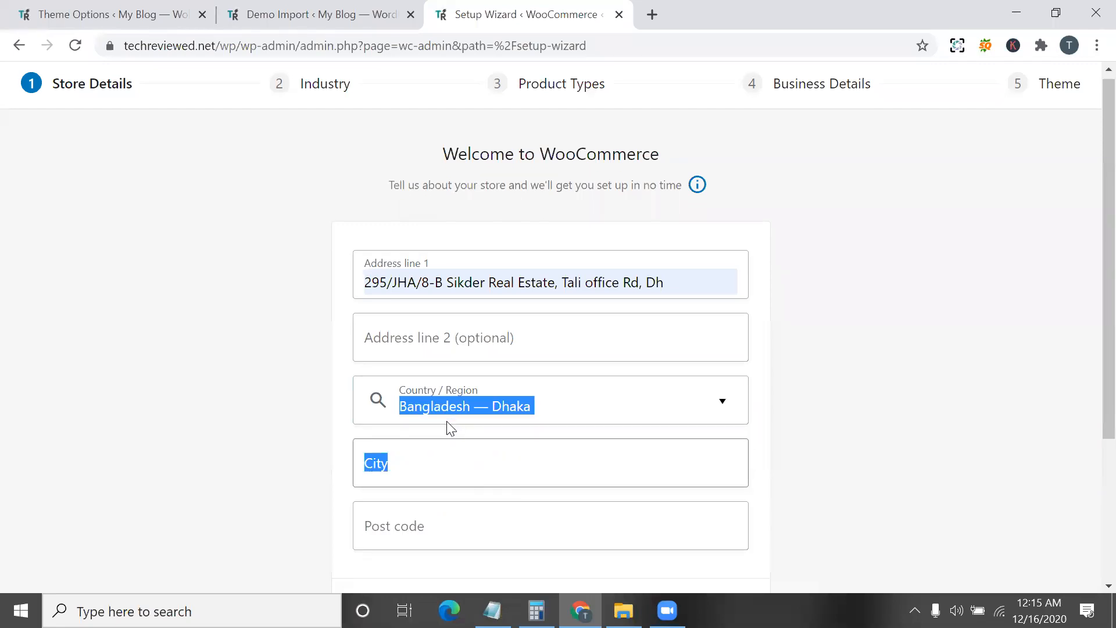
click(416, 409)
scroll(614, 450, down, 2)
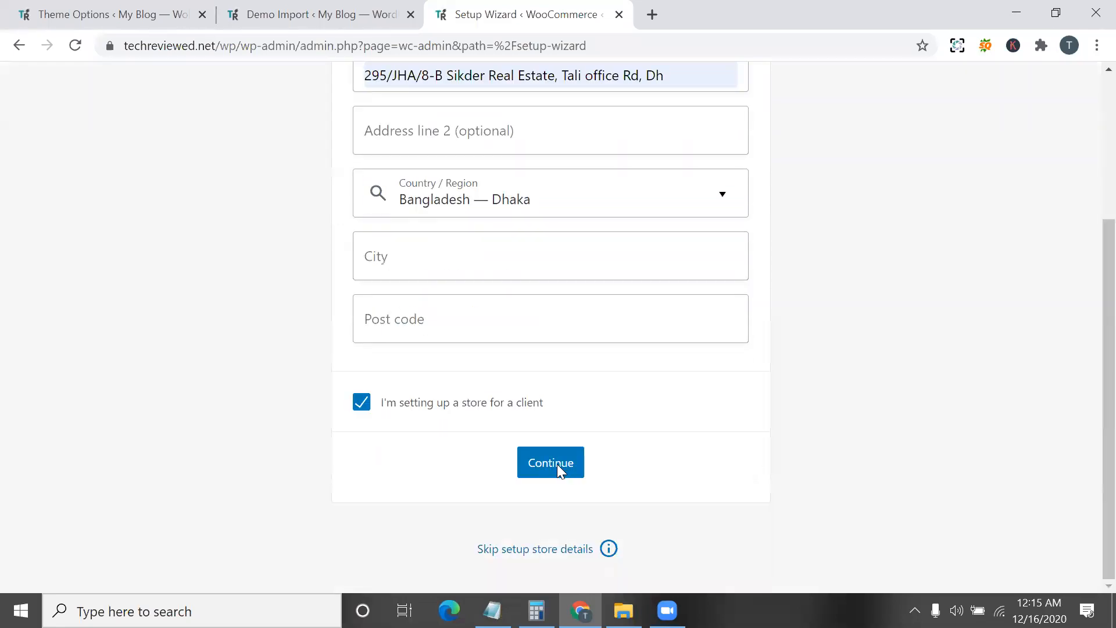
click(434, 264)
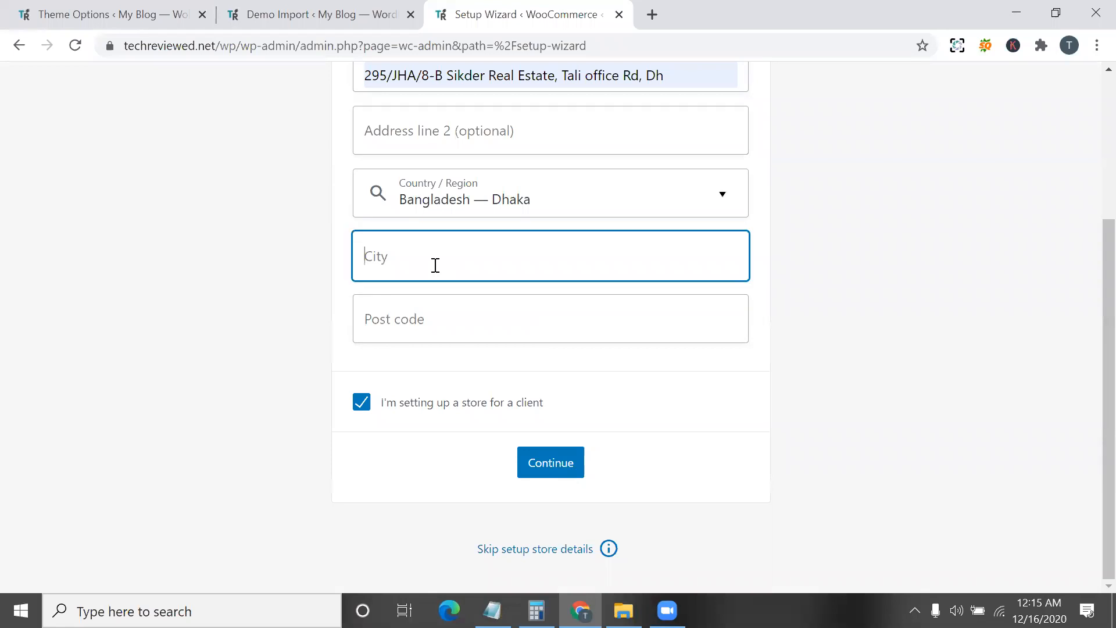
click(455, 320)
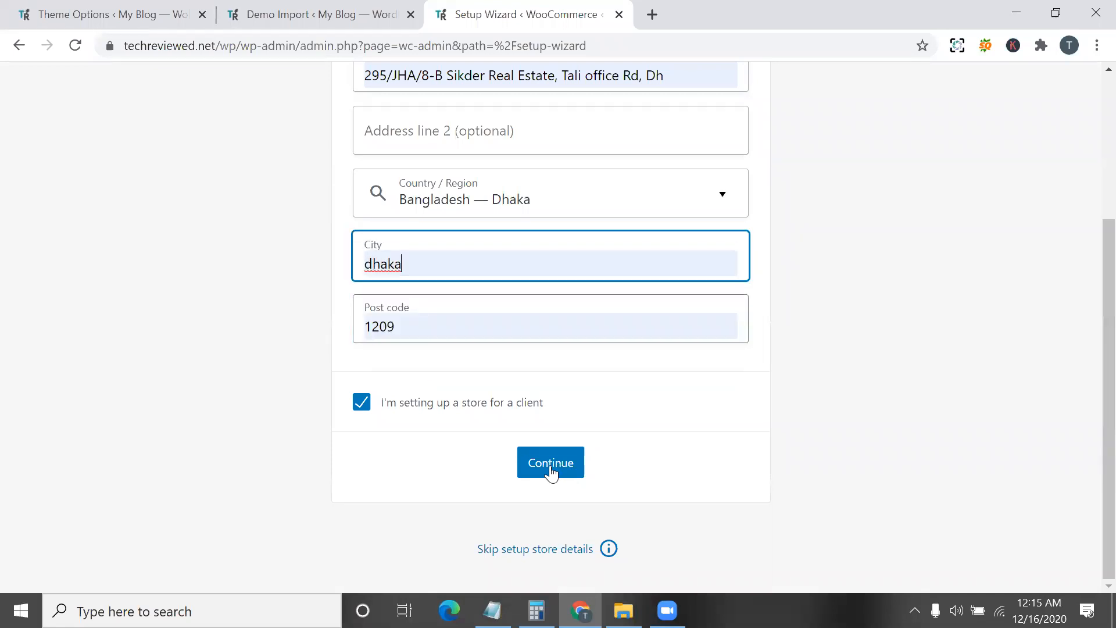
- Submit the store details and opt in to WooCommerce usage tracking
click(553, 470)
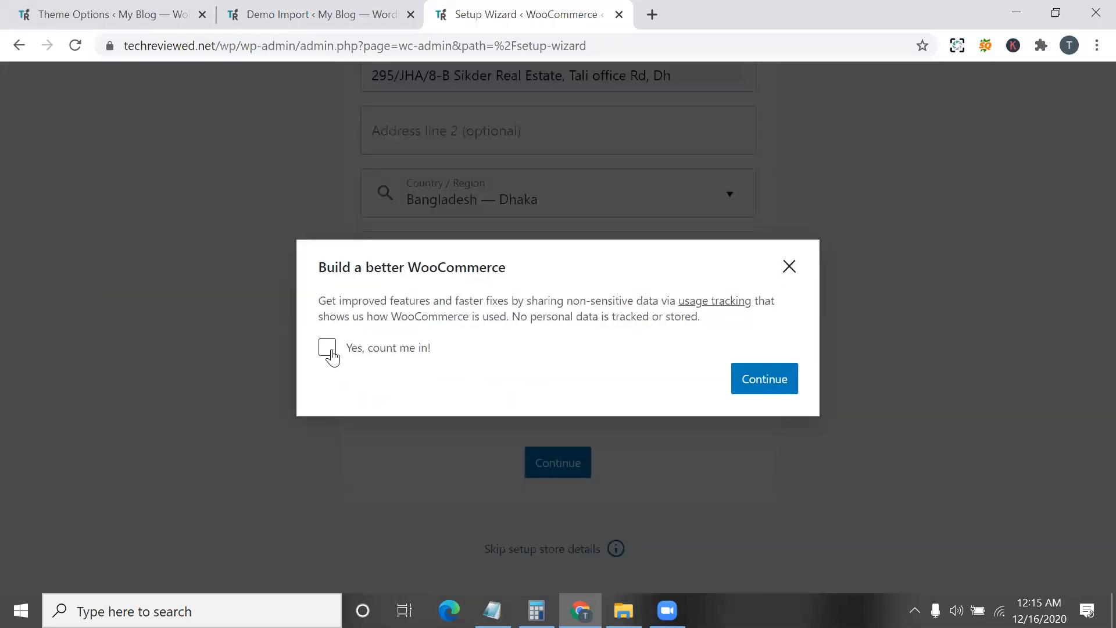
click(328, 348)
click(761, 383)
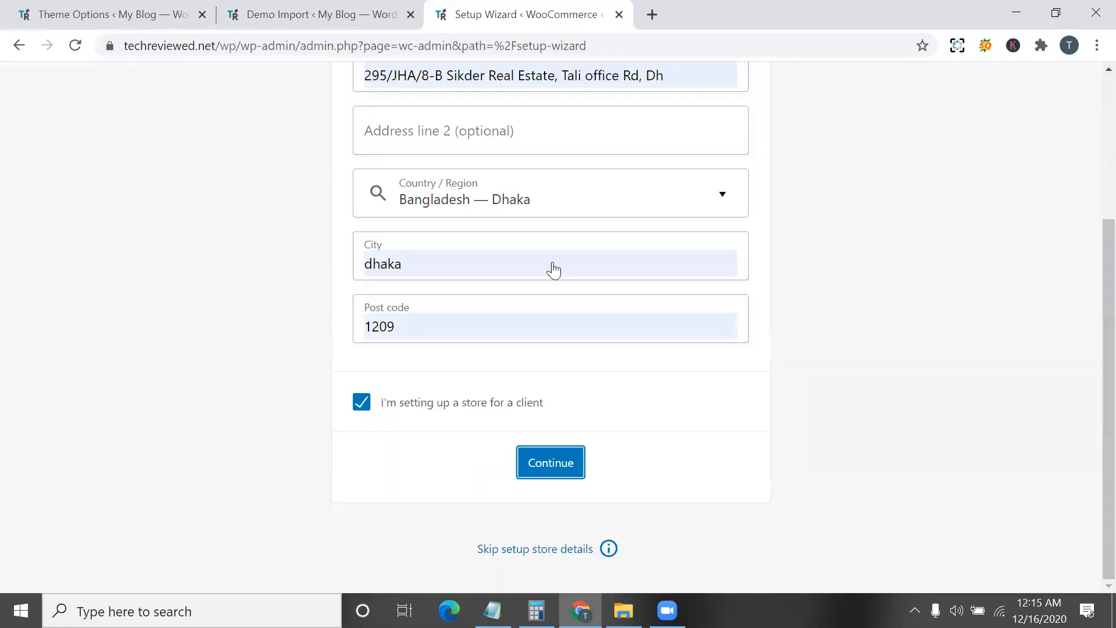
scroll(521, 207, up, 4)
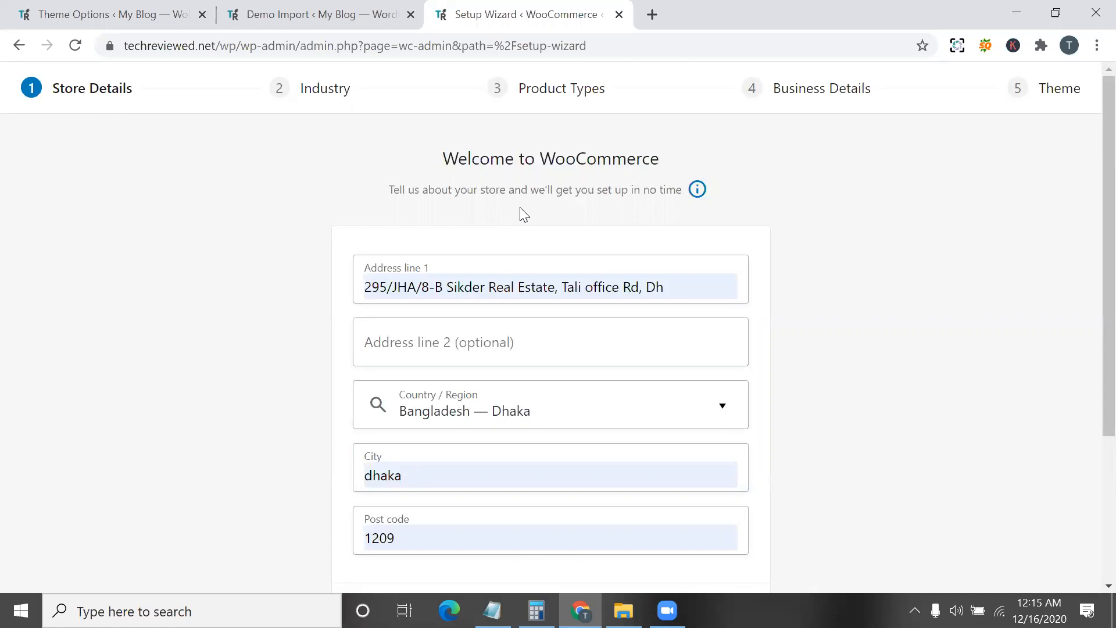
scroll(523, 214, down, 3)
scroll(549, 344, up, 4)
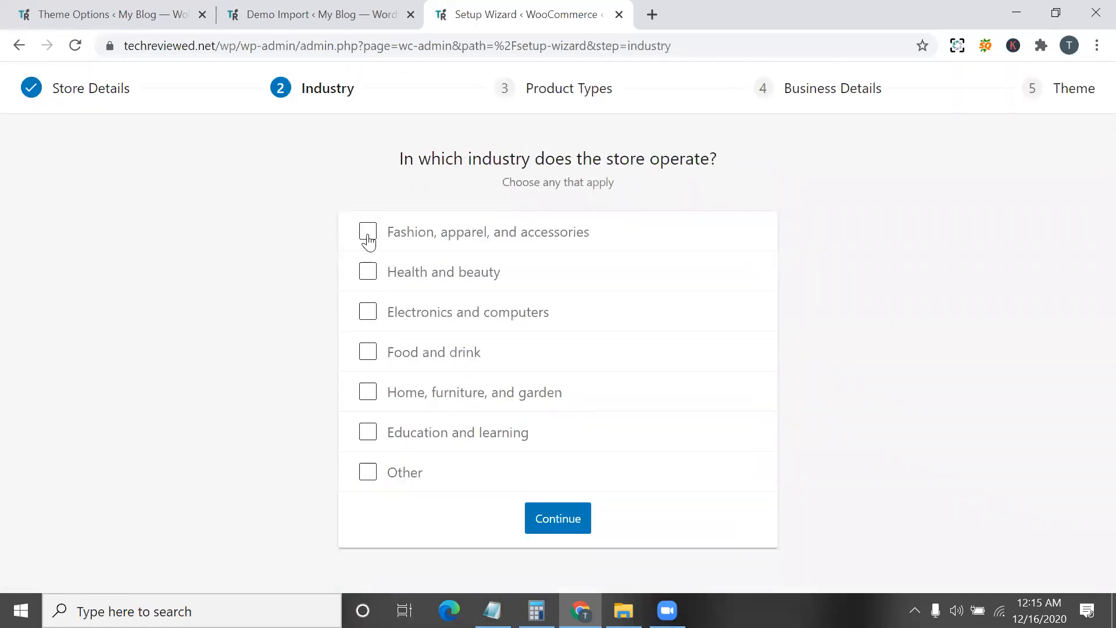
- Choose Fashion, apparel, and accessories as the store's industry and continue to the product types
click(368, 235)
click(565, 529)
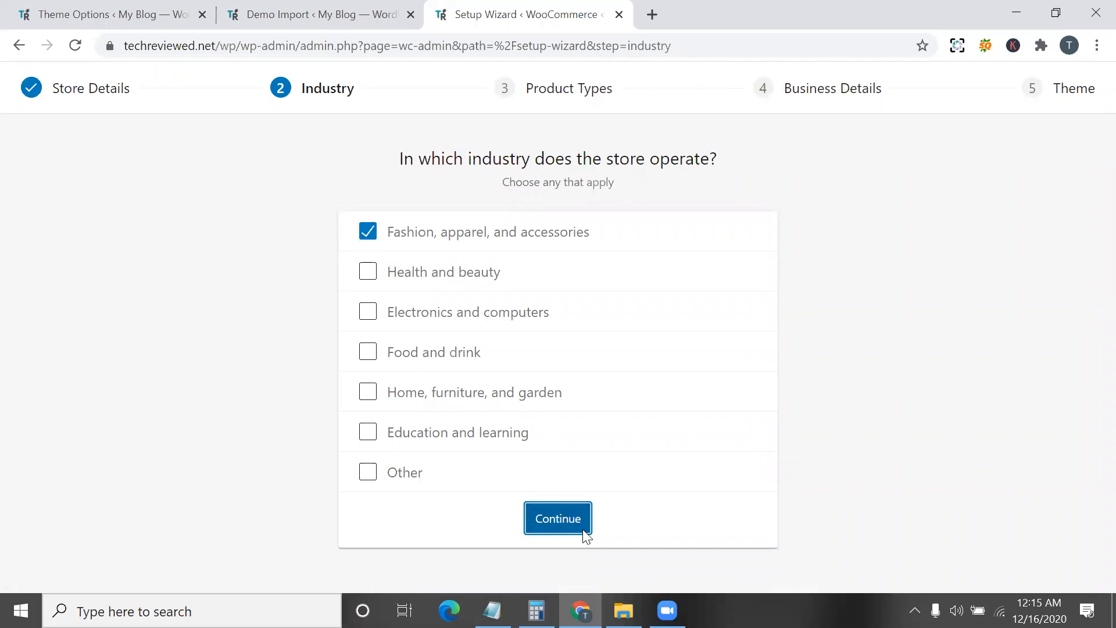
- Add Downloads to Physical products as the store's product types and continue to the business details
scroll(562, 518, down, 3)
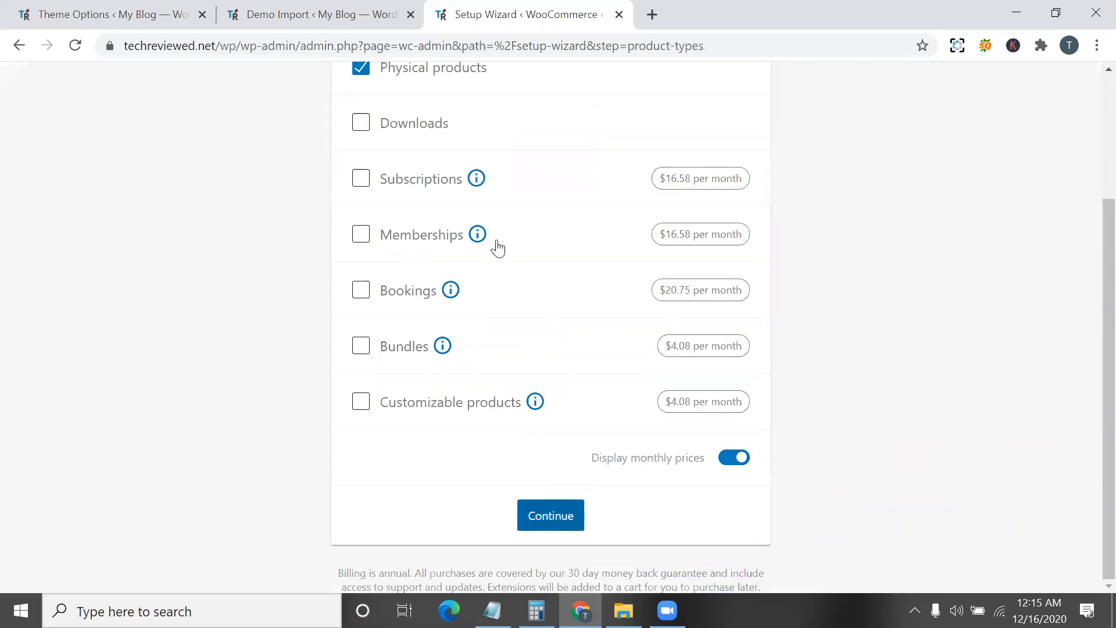
scroll(513, 182, up, 1)
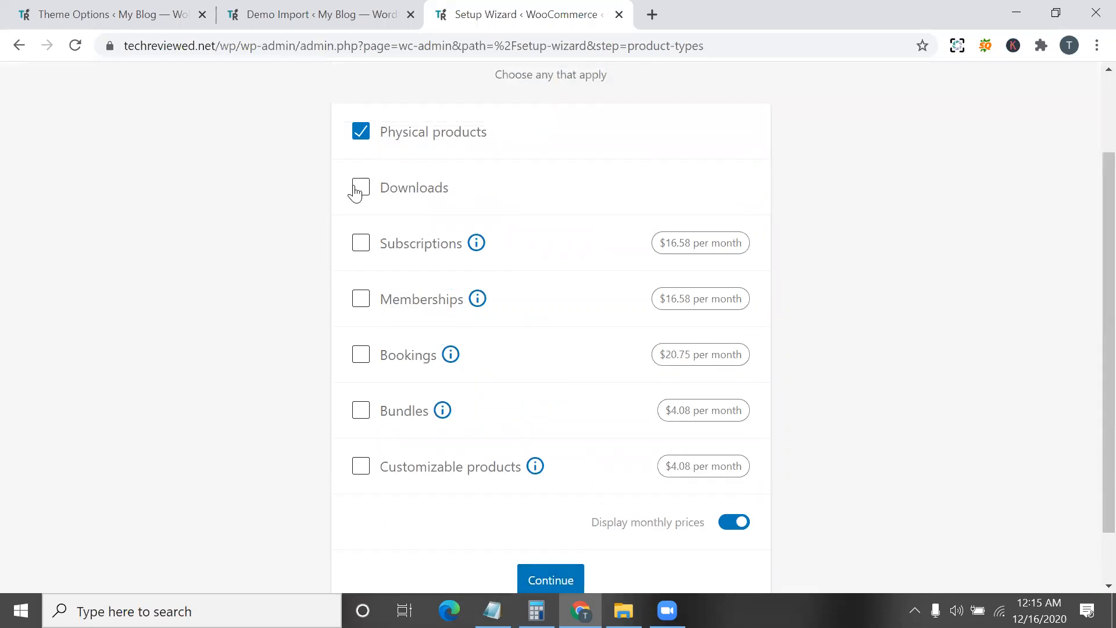
scroll(490, 224, down, 1)
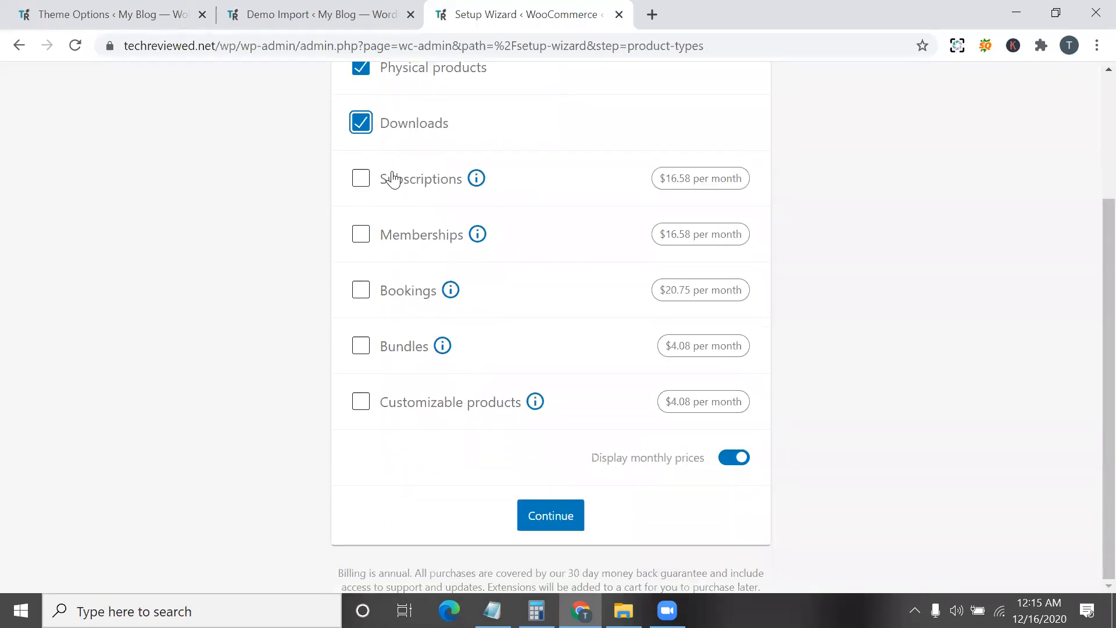
click(563, 537)
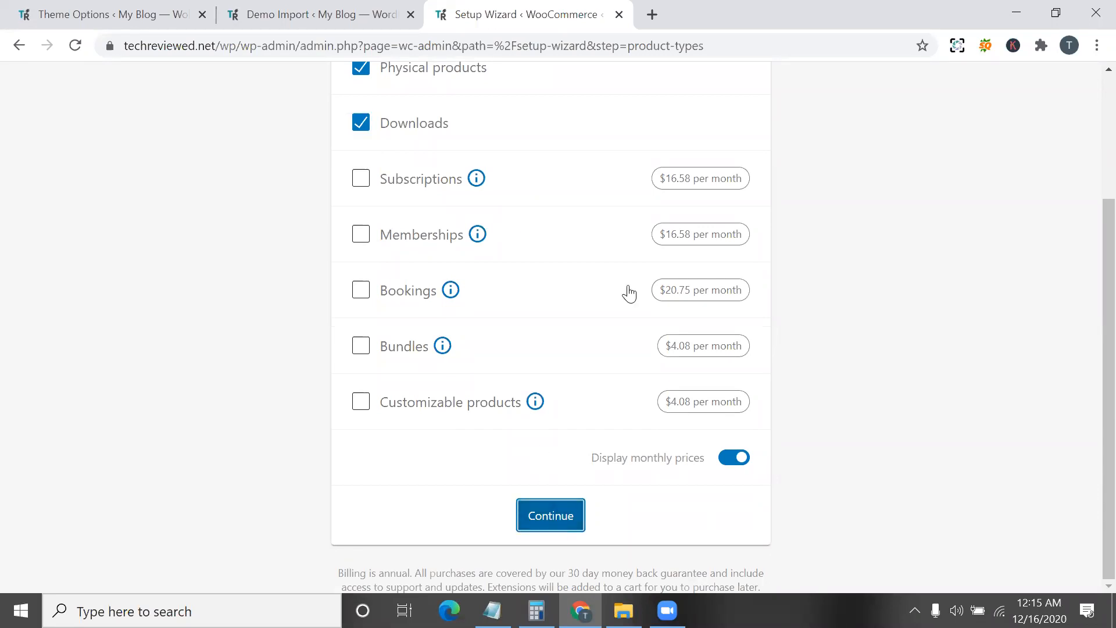
- Set the number of products to display to 1 - 10 and answer No to currently selling elsewhere
click(543, 296)
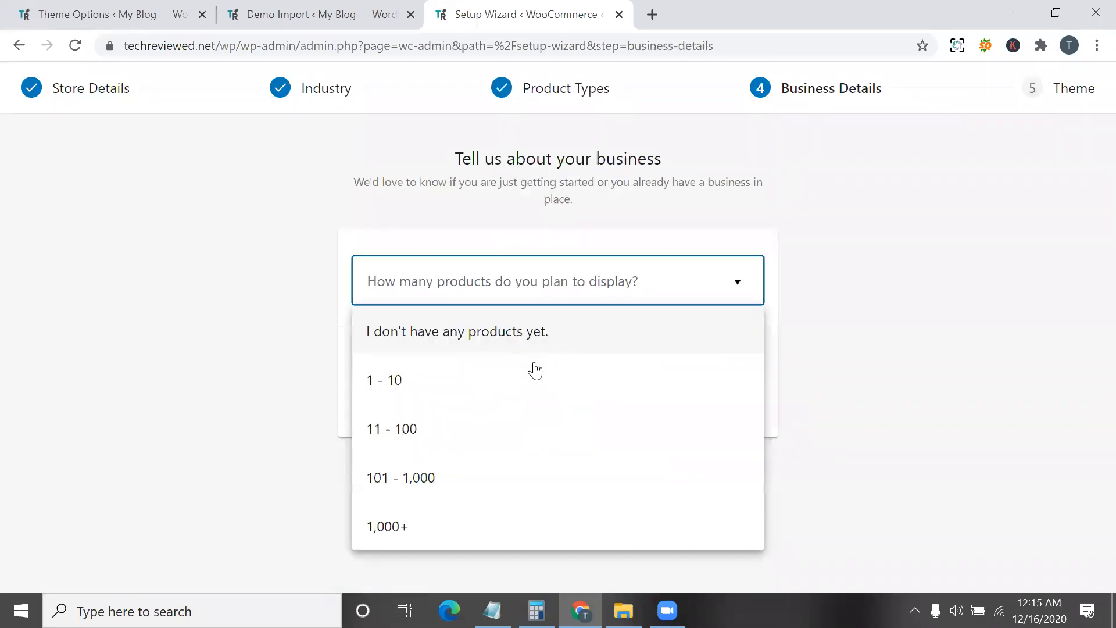
click(533, 377)
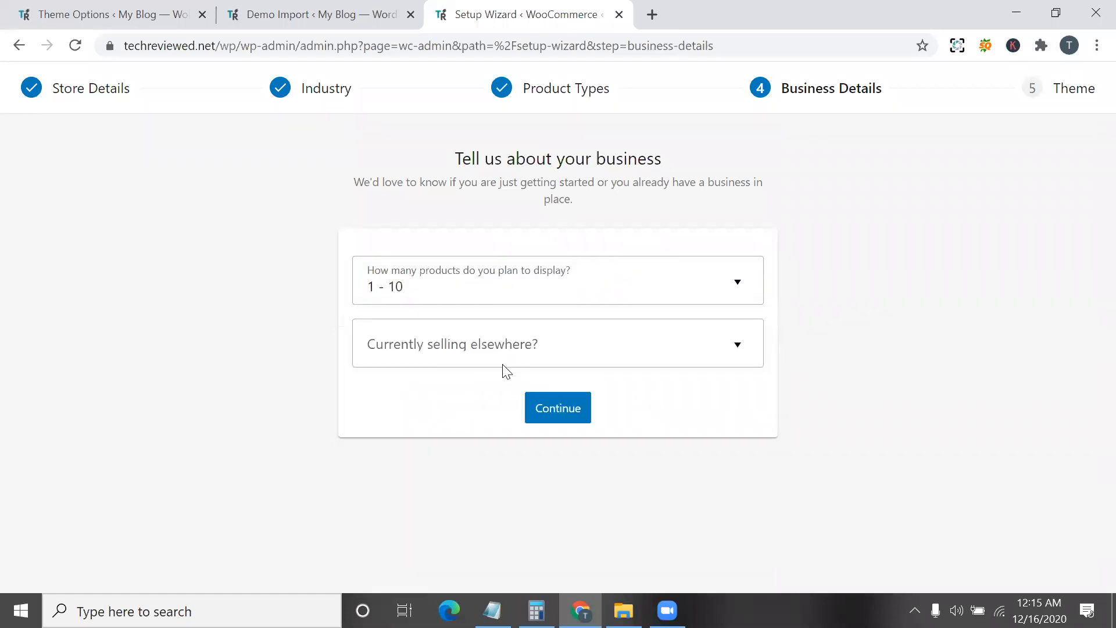
click(503, 360)
click(497, 437)
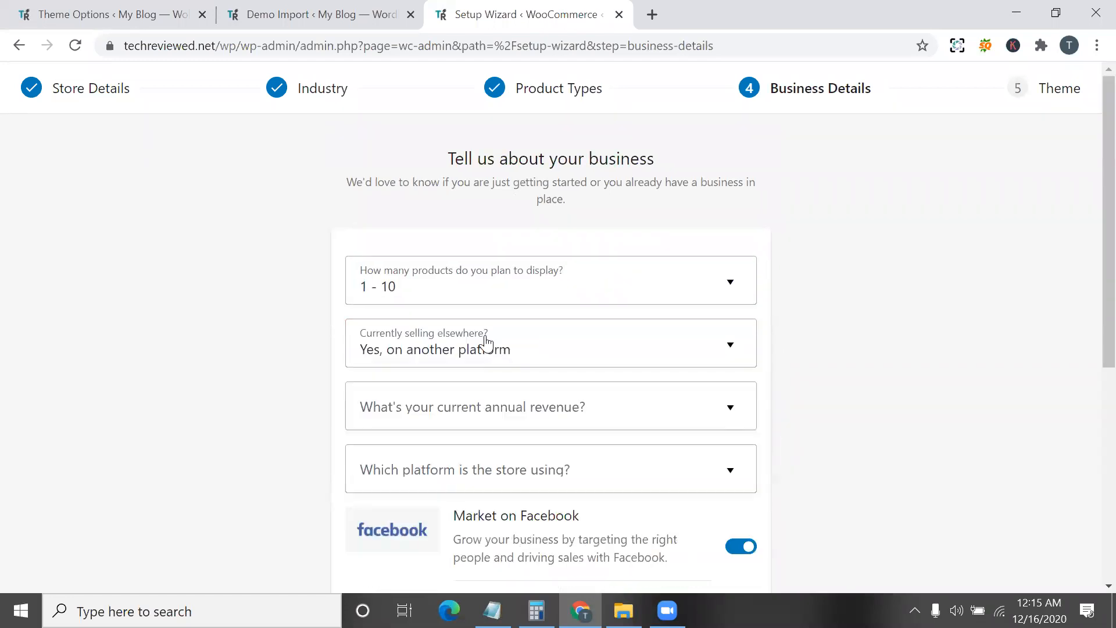
click(486, 343)
click(462, 397)
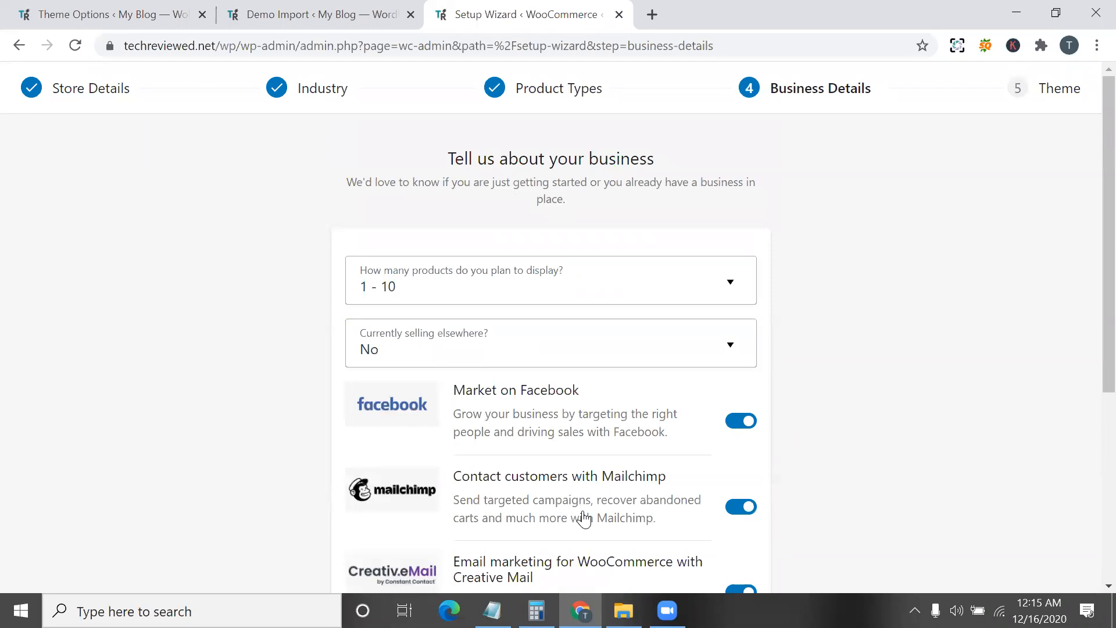
- Submit the business details with the Facebook, Mailchimp, Creative Mail and Google Ads extensions enabled
scroll(583, 517, down, 5)
click(559, 516)
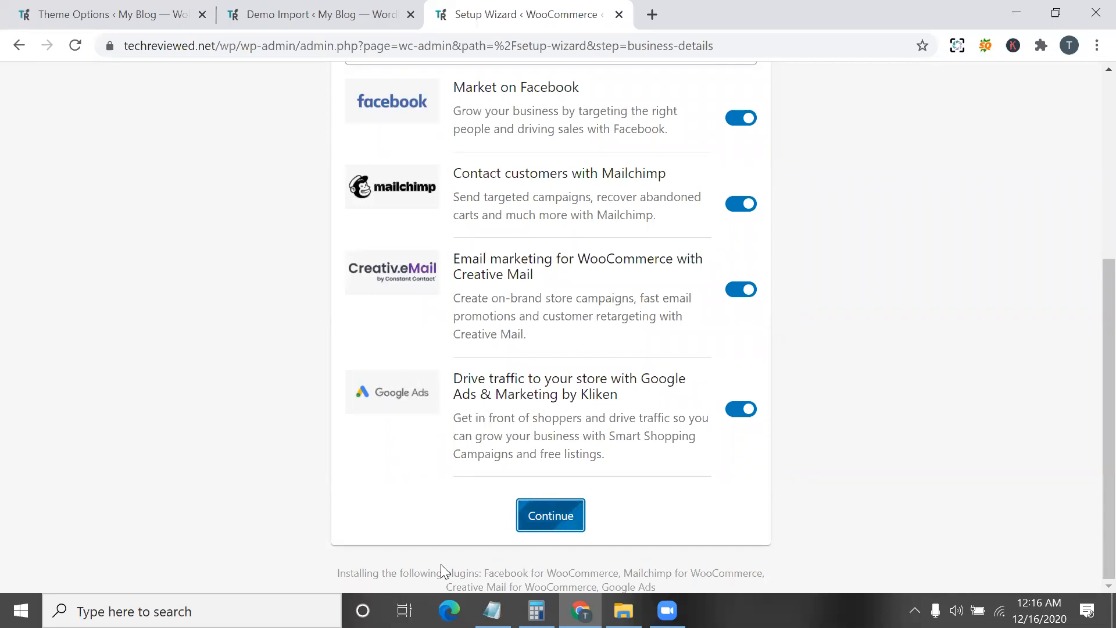
scroll(441, 564, up, 5)
scroll(501, 552, down, 5)
scroll(513, 333, up, 5)
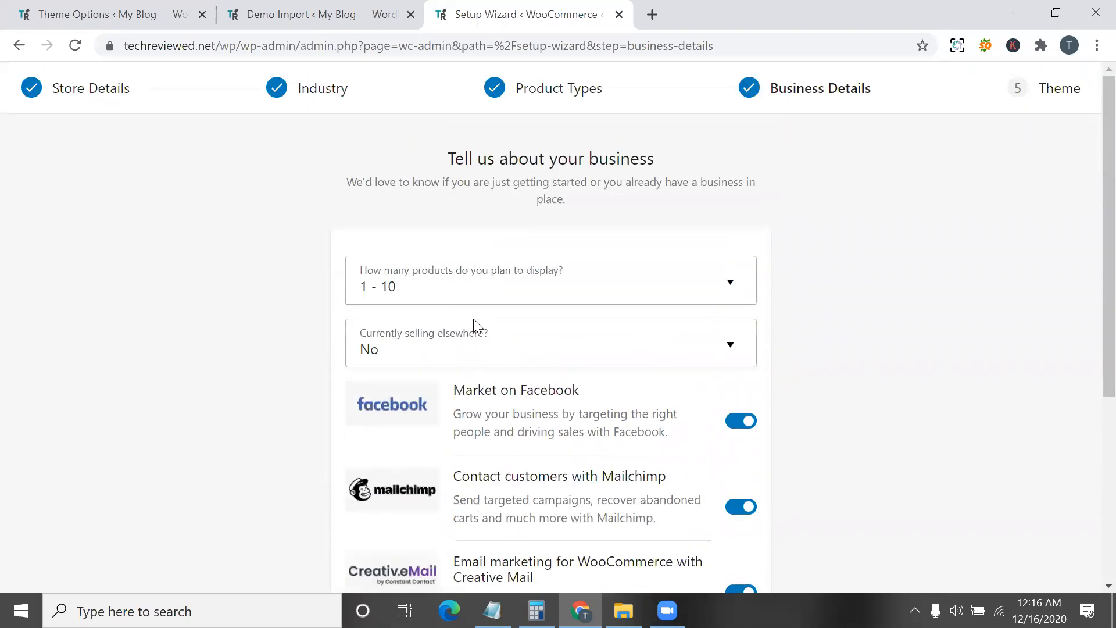
- Recheck the selling-elsewhere answer without changing it and move on to the setup wizard's theme selection
click(475, 323)
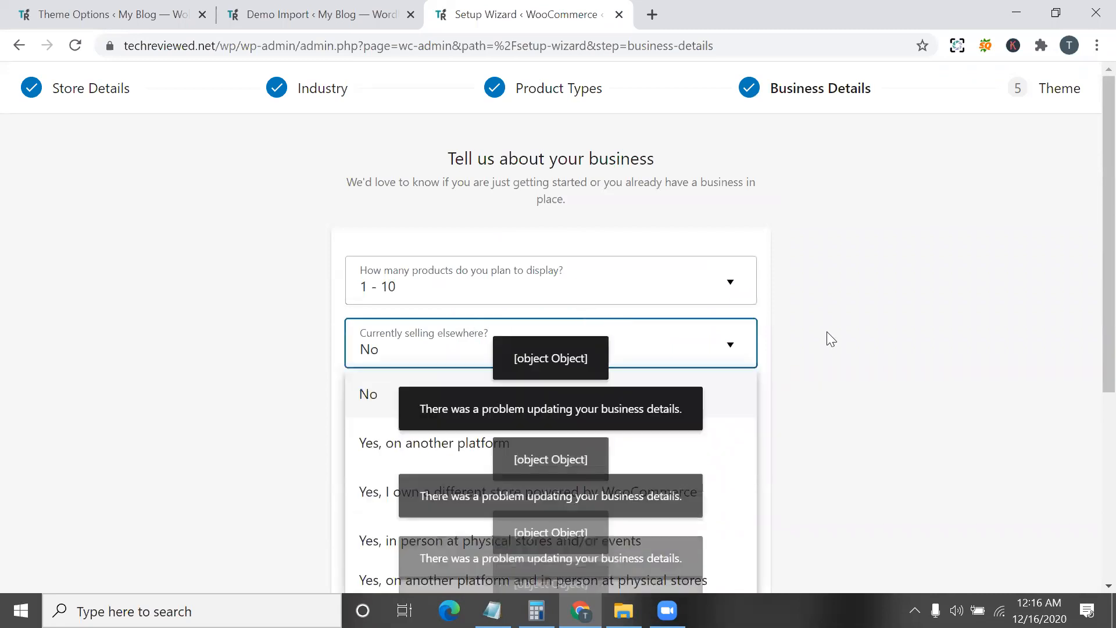
click(828, 334)
scroll(827, 332, down, 5)
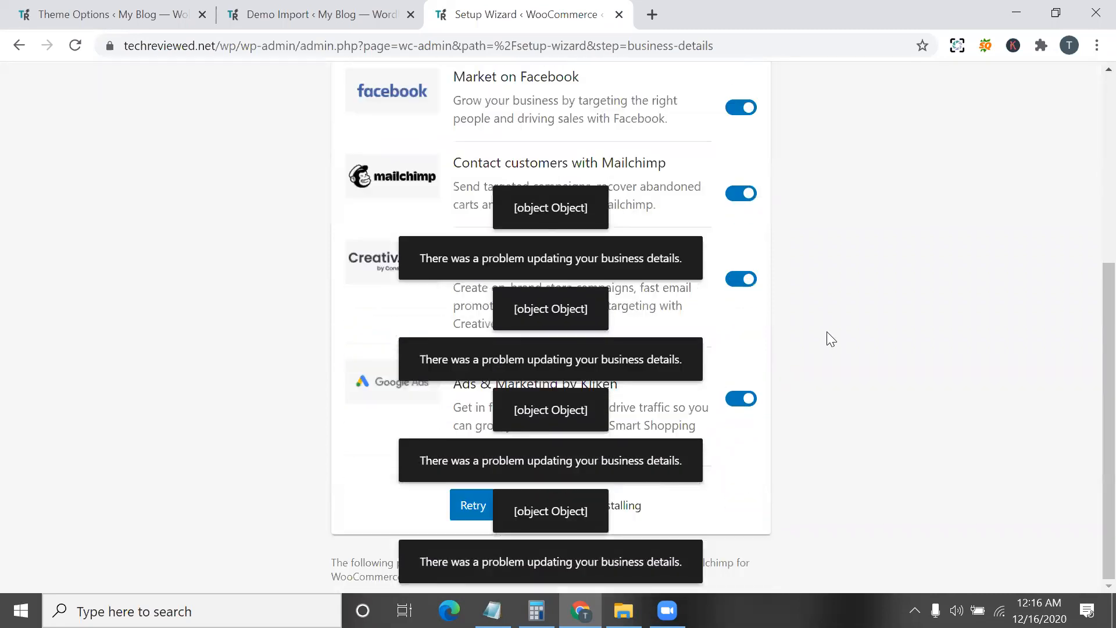
scroll(1053, 86, up, 5)
click(1053, 86)
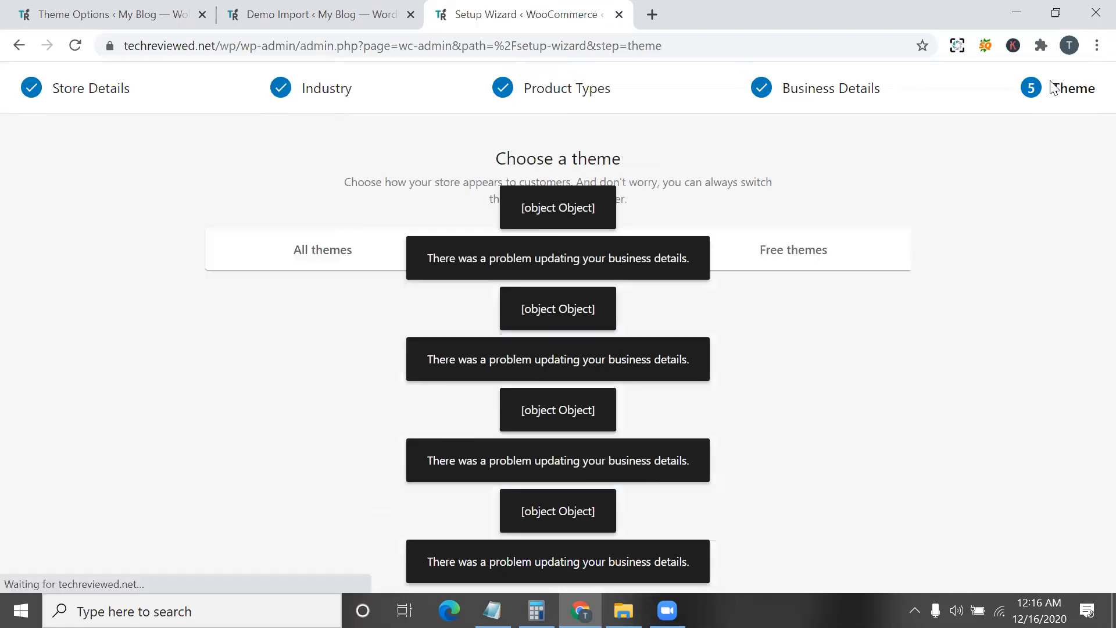
- Continue the store setup with the currently active Rehub theme
scroll(759, 312, down, 5)
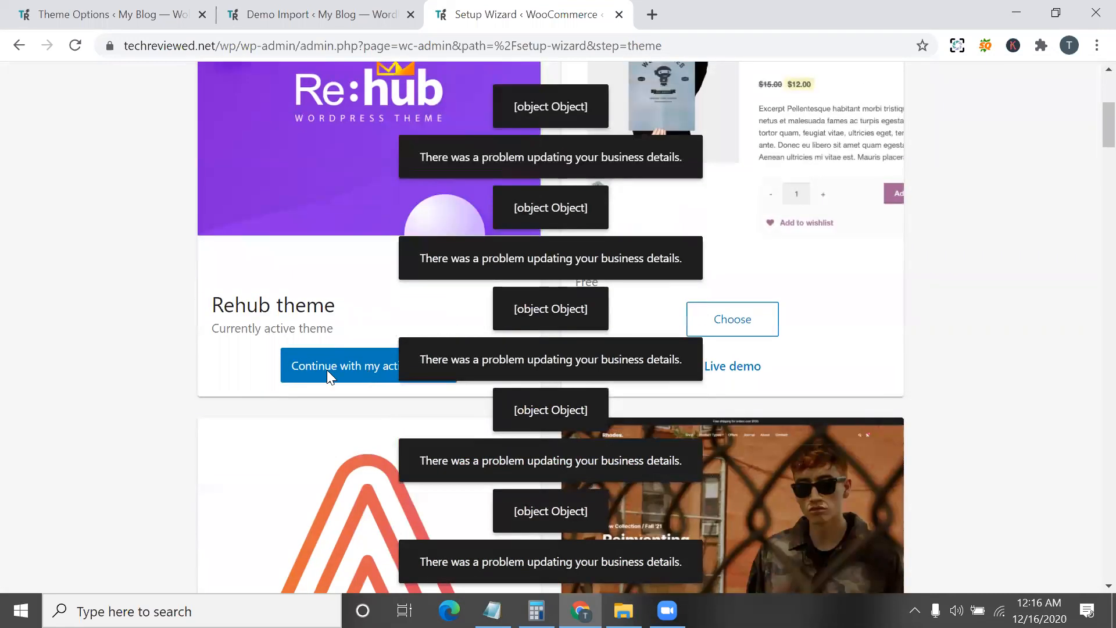
drag(327, 370, 534, 335)
click(405, 364)
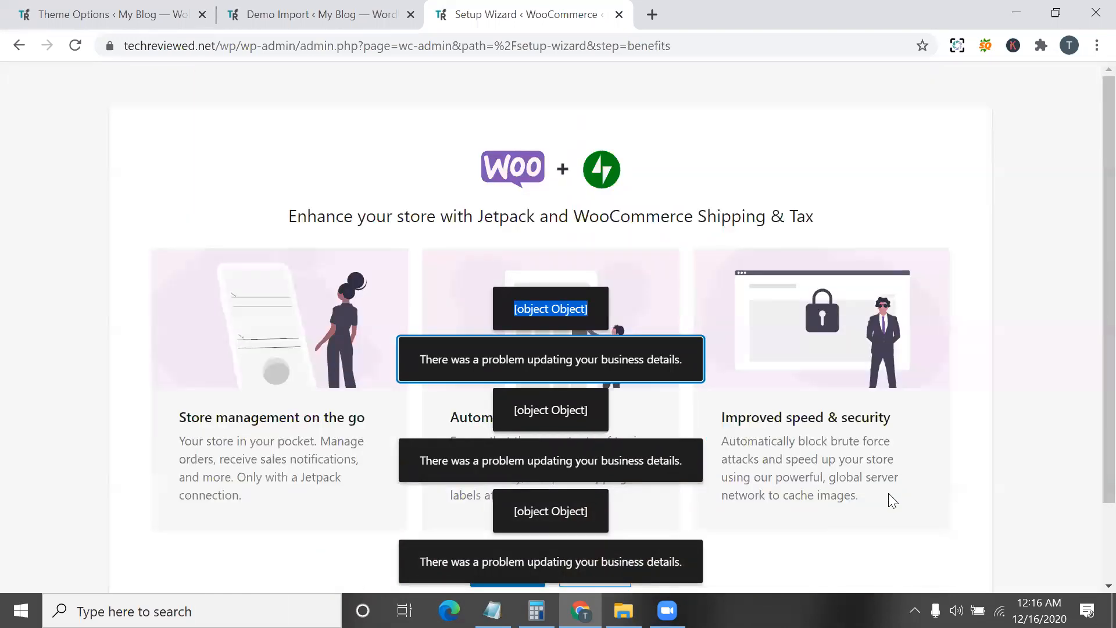
- Decline the Jetpack and WooCommerce Shipping & Tax offer to finish the setup wizard
scroll(888, 493, down, 2)
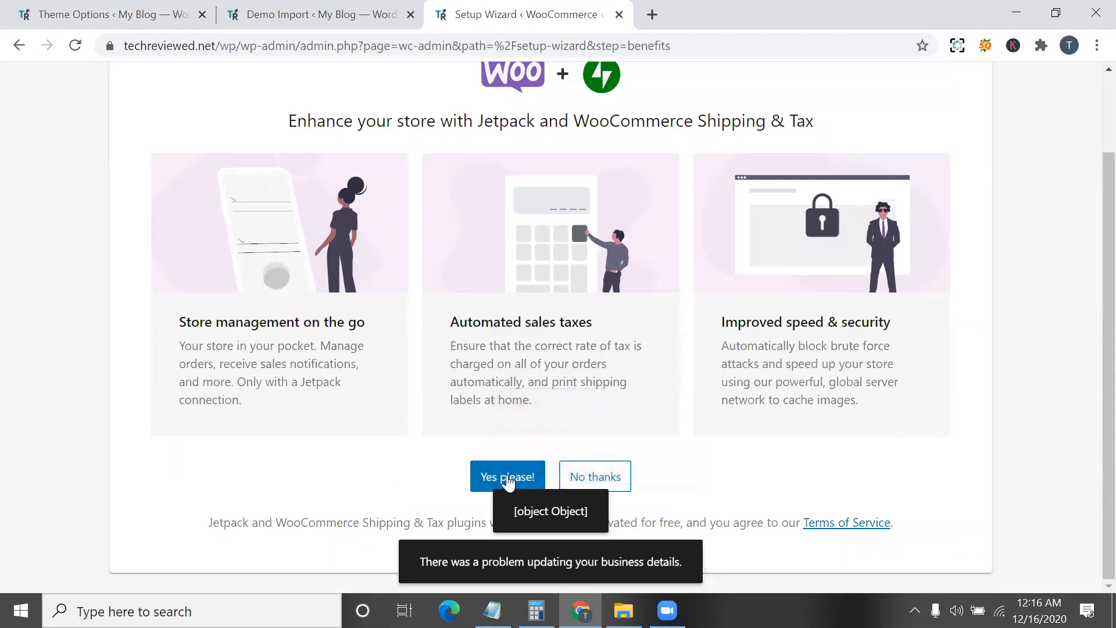
click(601, 480)
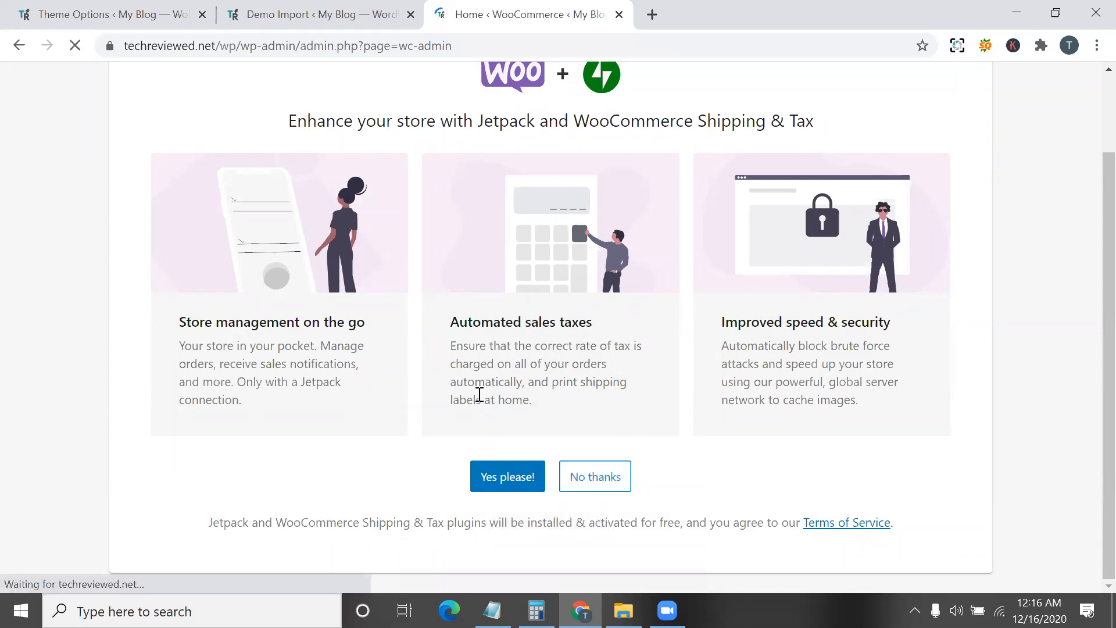
scroll(480, 394, down, 3)
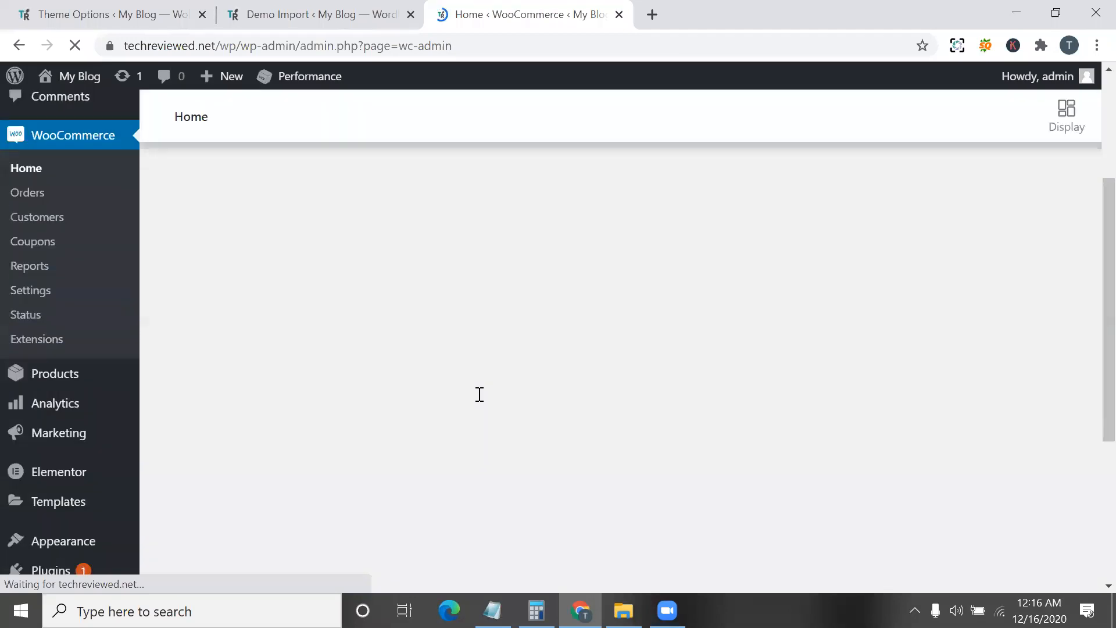
- Open the live site in a new browser tab and look over its homepage
mouse_move(82, 118)
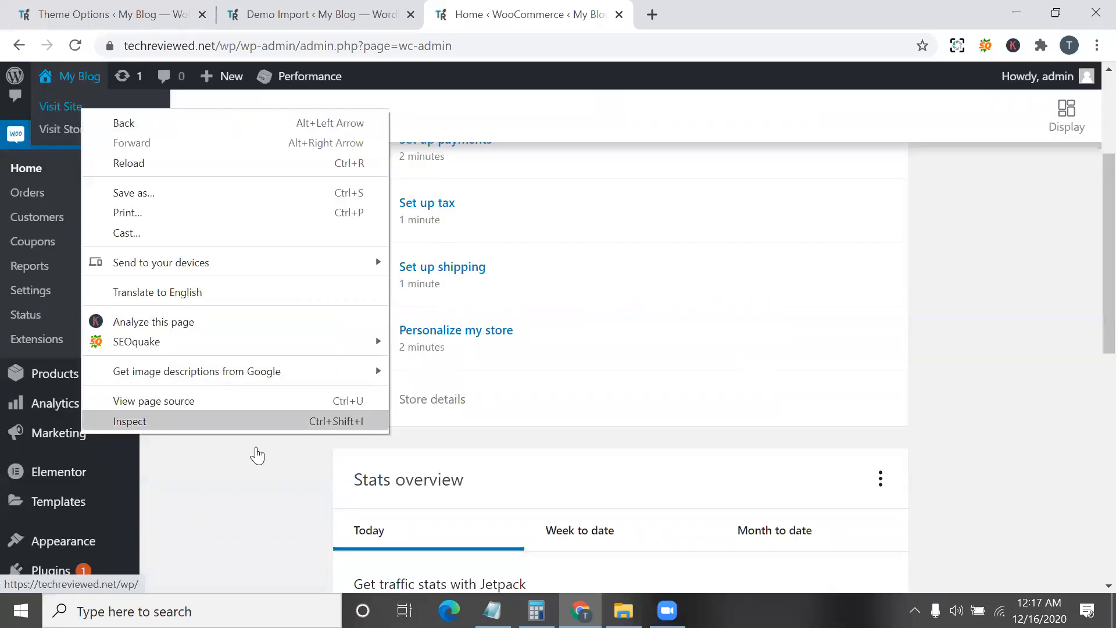
click(255, 449)
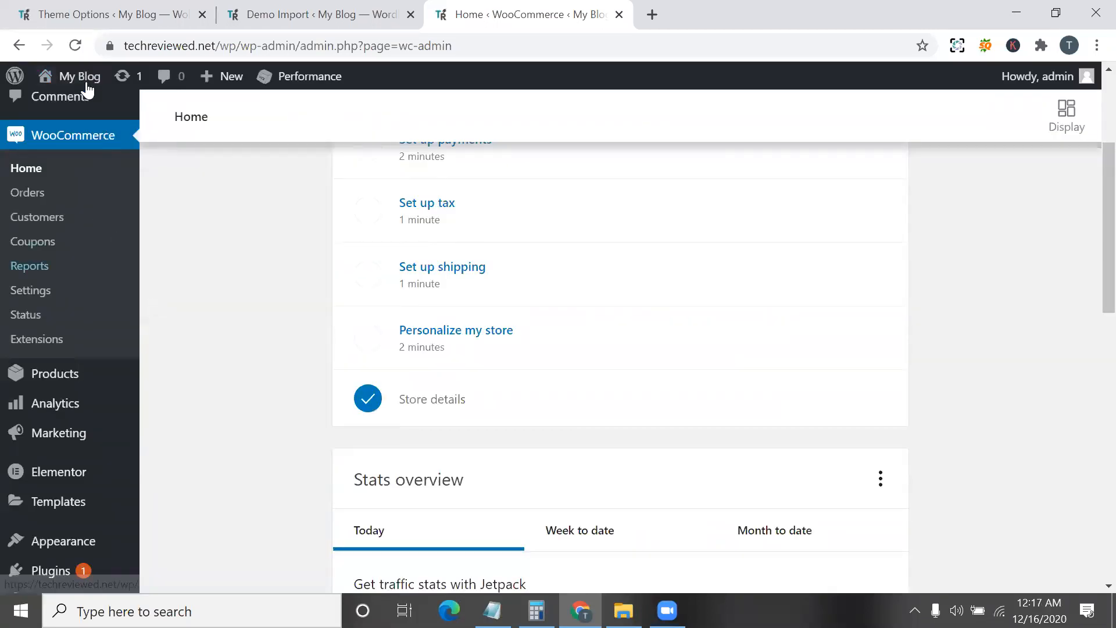
right_click(82, 108)
click(97, 119)
click(687, 11)
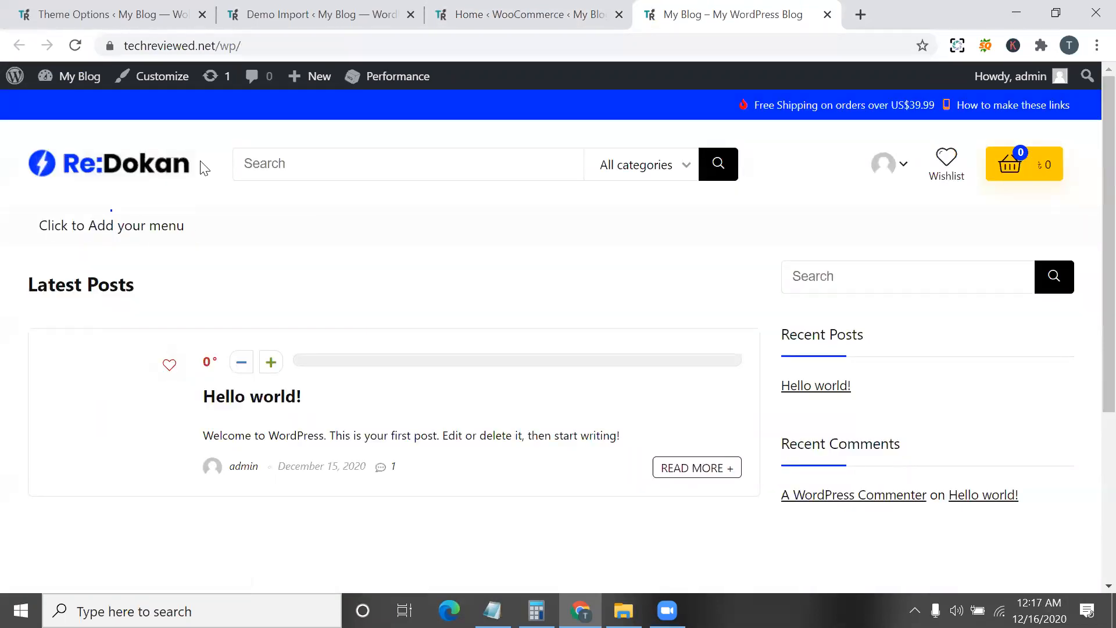
scroll(203, 167, down, 3)
- Return to the WooCommerce admin tab and open the list of all the site's pages
click(500, 14)
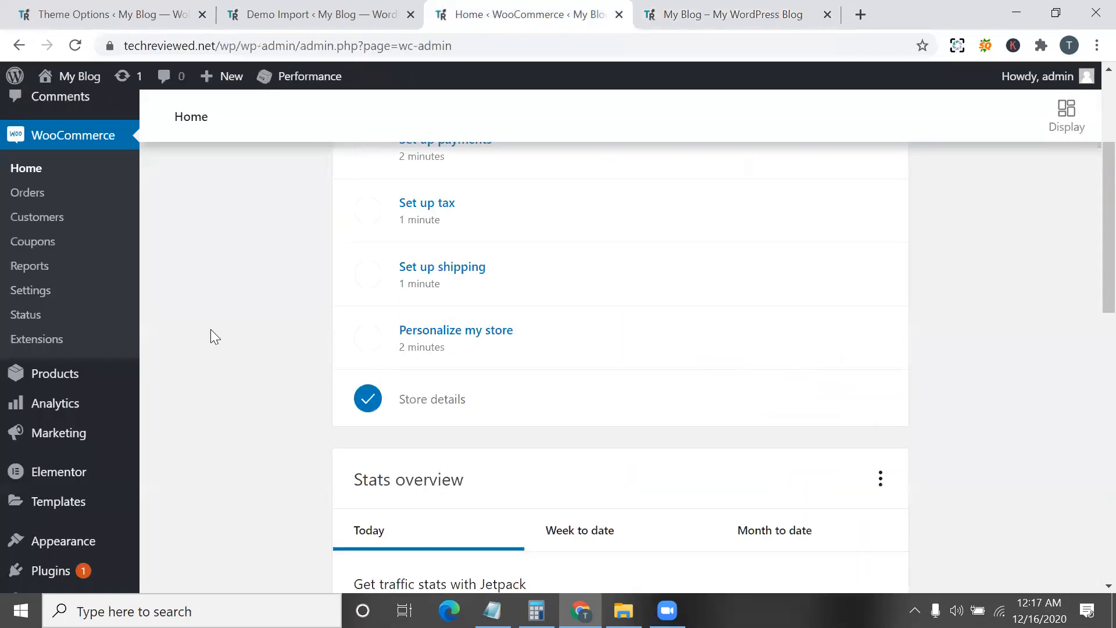
scroll(211, 328, down, 4)
scroll(214, 337, down, 2)
scroll(86, 322, up, 3)
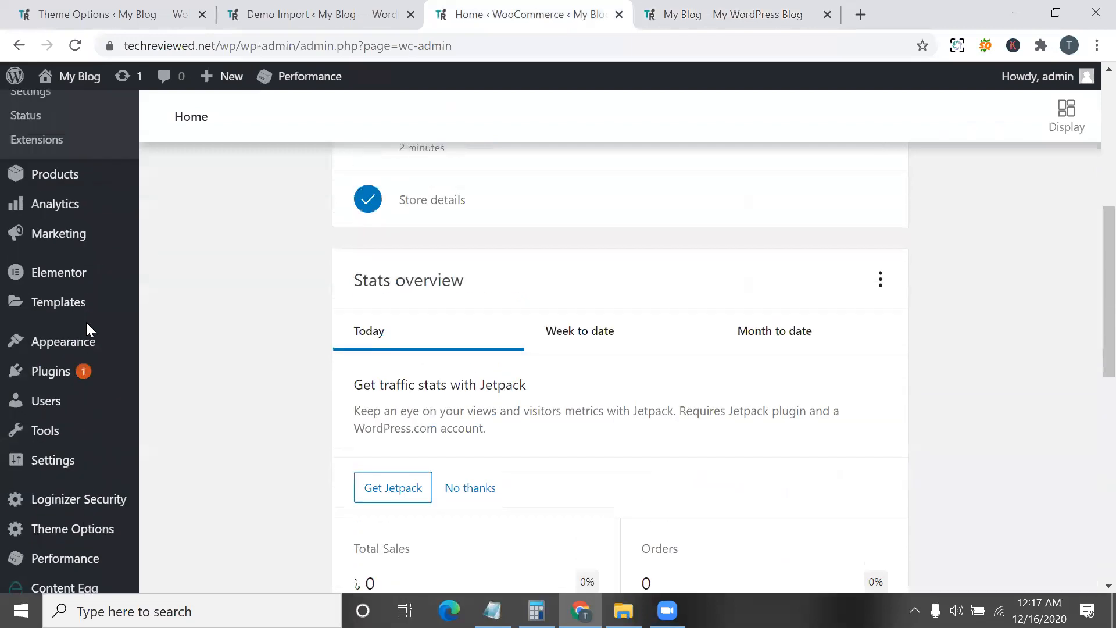
scroll(72, 220, up, 5)
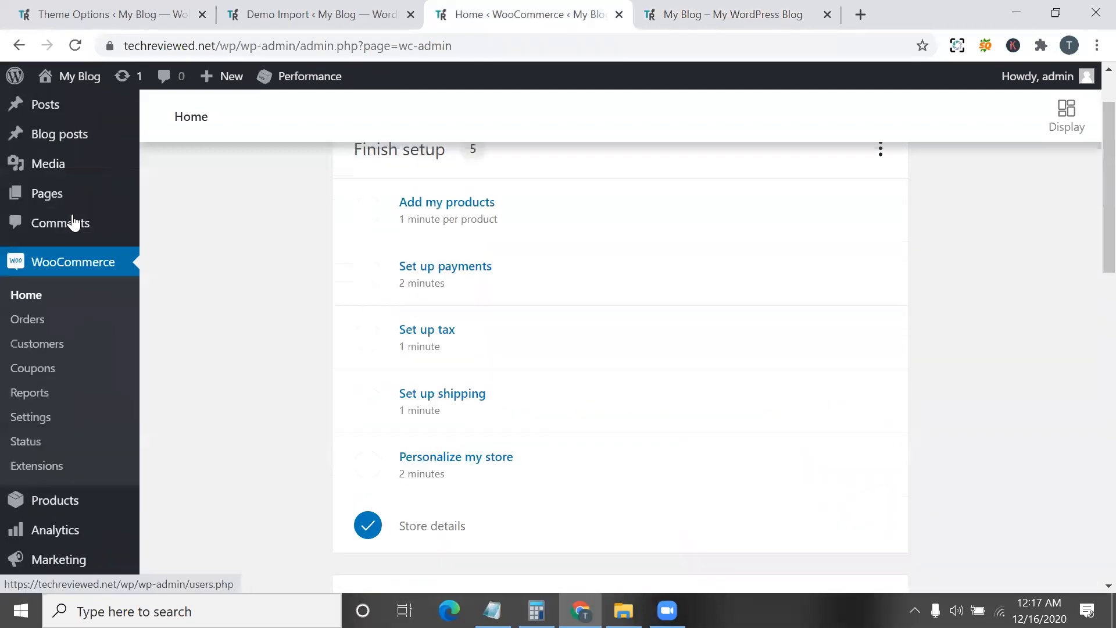
click(130, 221)
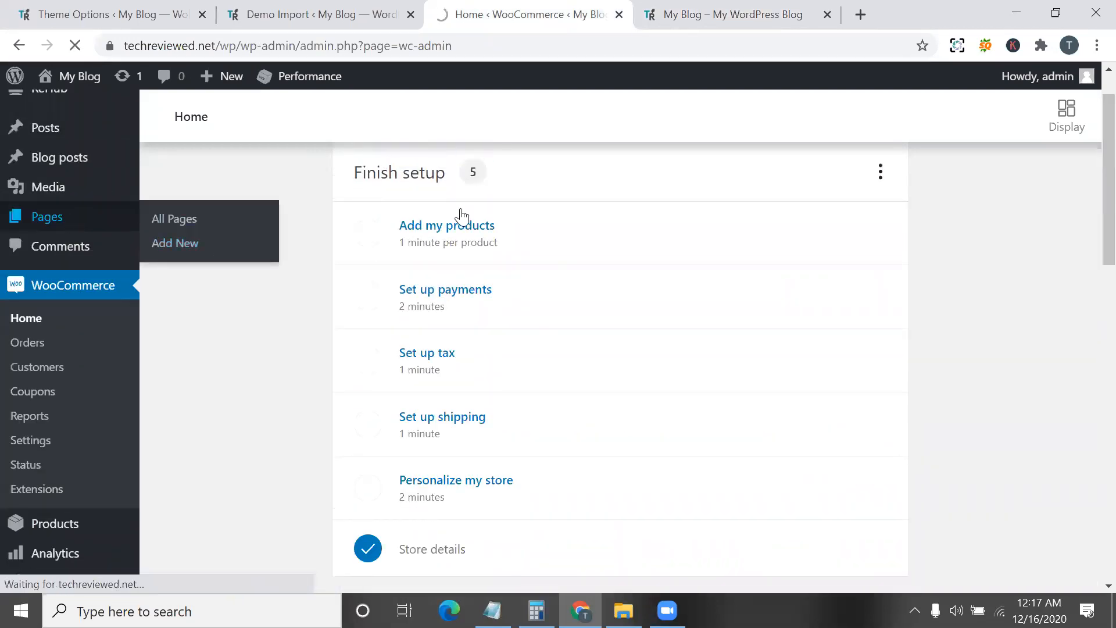
- Examine the list of pages to check which pages exist on the site
scroll(227, 331, down, 3)
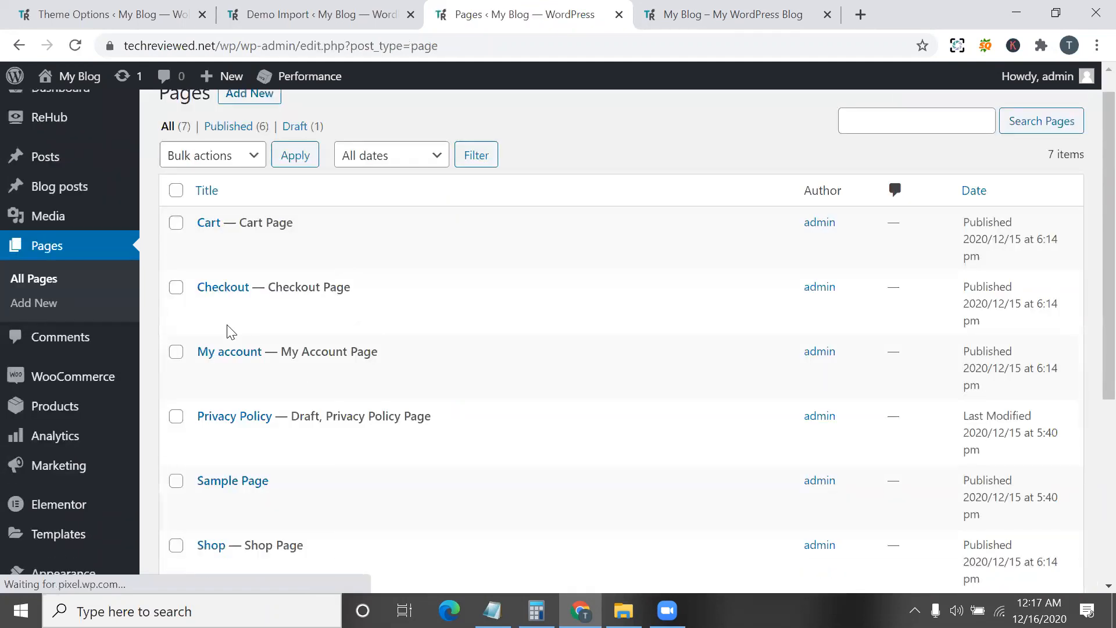
scroll(280, 418, up, 1)
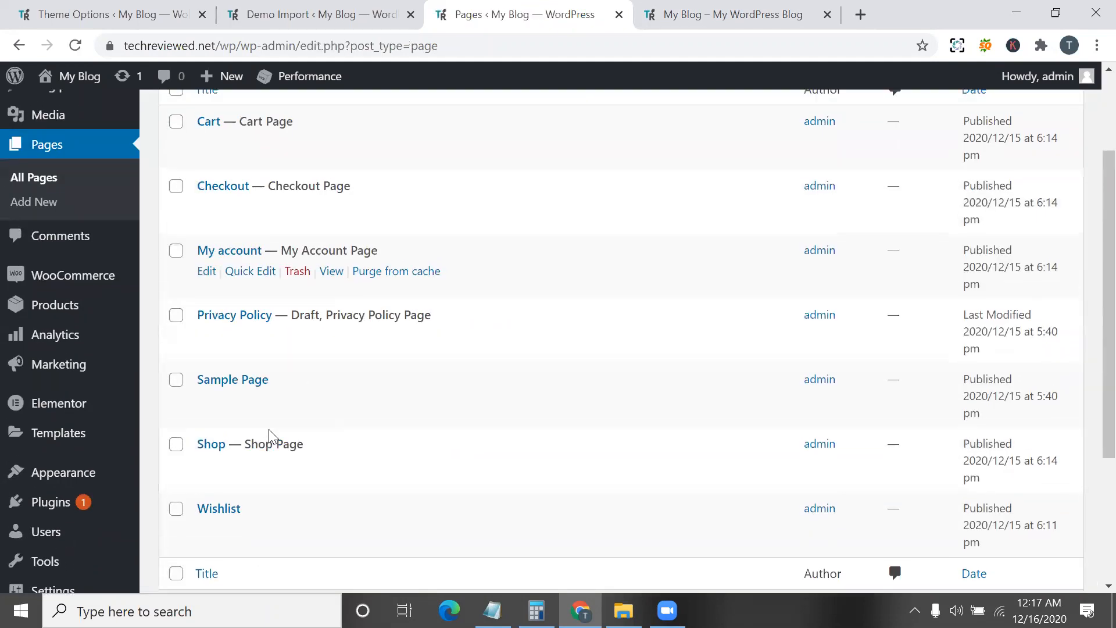
scroll(276, 395, up, 2)
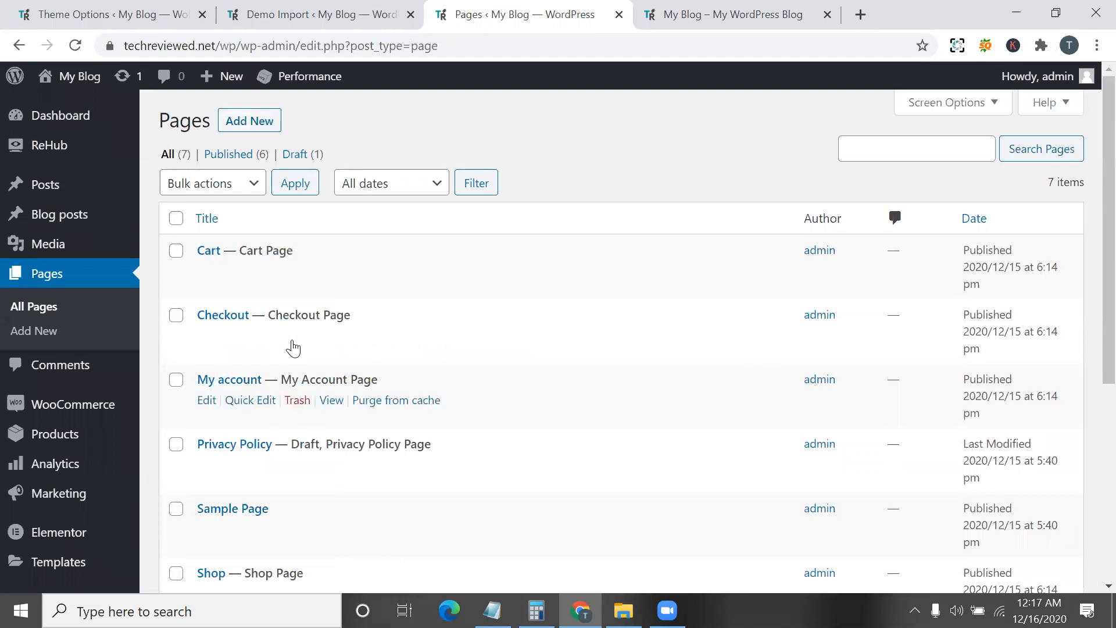
scroll(292, 346, down, 2)
scroll(278, 347, up, 1)
scroll(217, 433, down, 3)
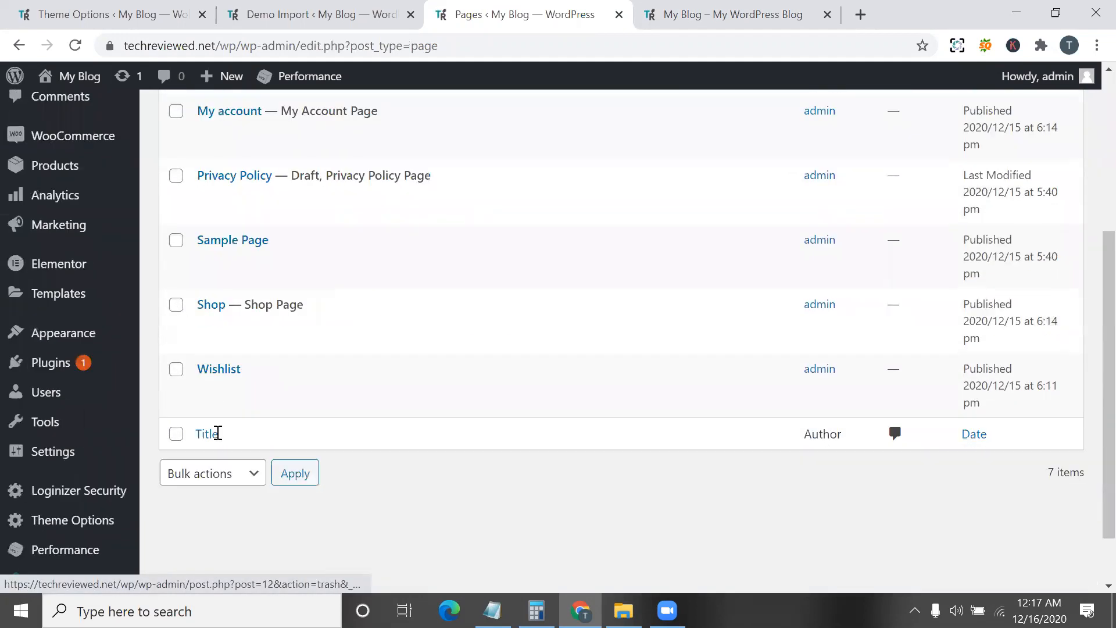
scroll(217, 433, up, 2)
scroll(217, 438, down, 2)
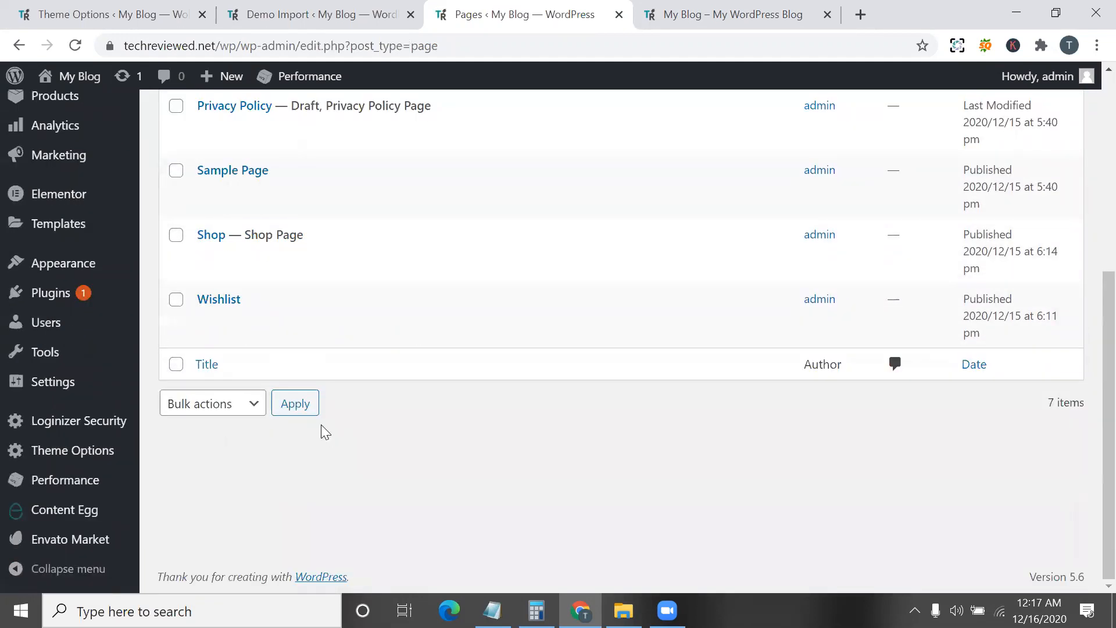
scroll(214, 515, up, 5)
scroll(112, 456, down, 4)
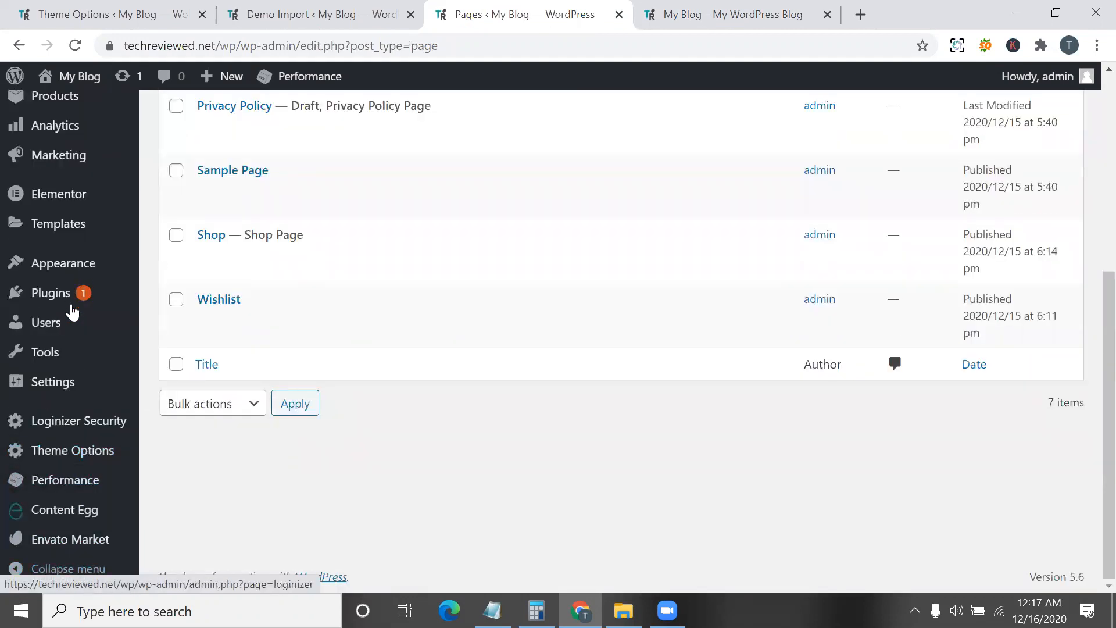
- Open the site's Reading settings, where the homepage display is configured
mouse_move(112, 298)
click(155, 297)
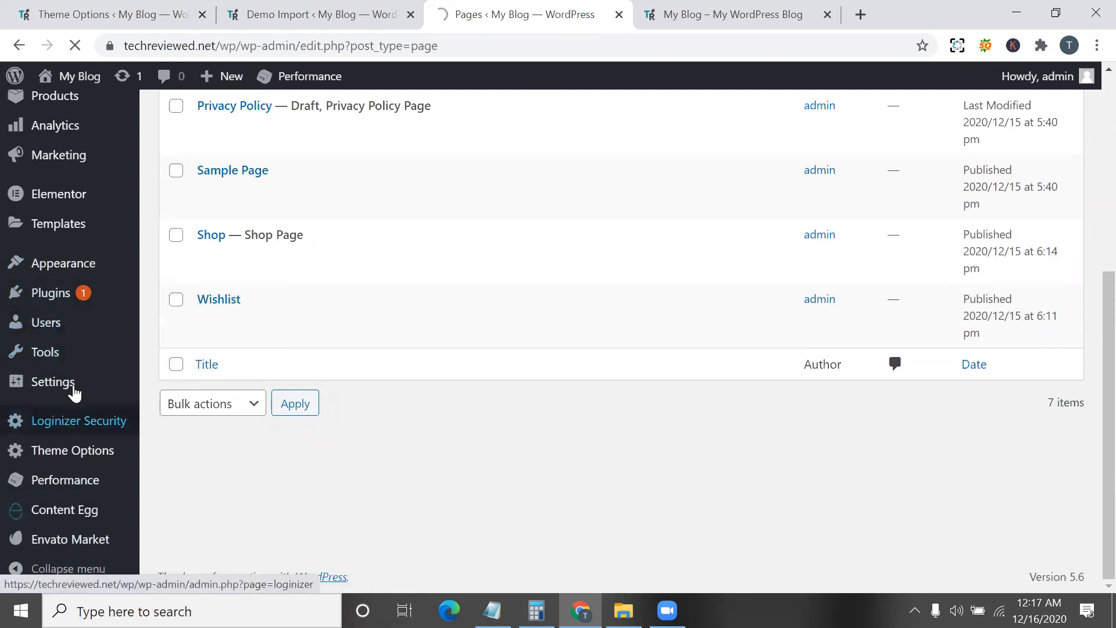
mouse_move(72, 388)
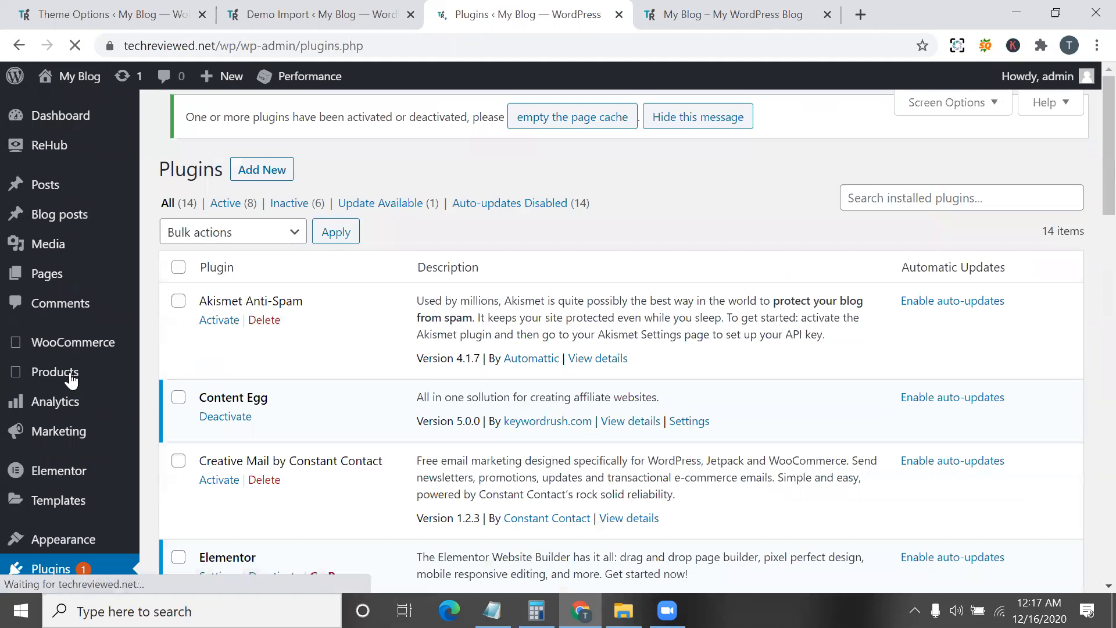
scroll(183, 440, down, 5)
click(186, 442)
scroll(470, 185, down, 3)
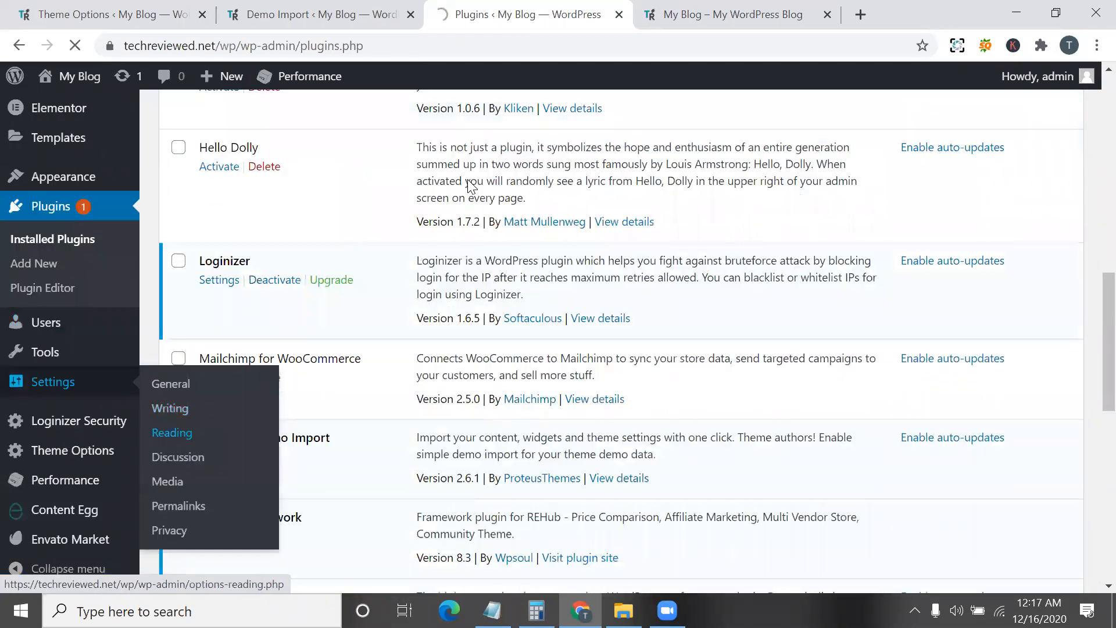
scroll(471, 185, down, 1)
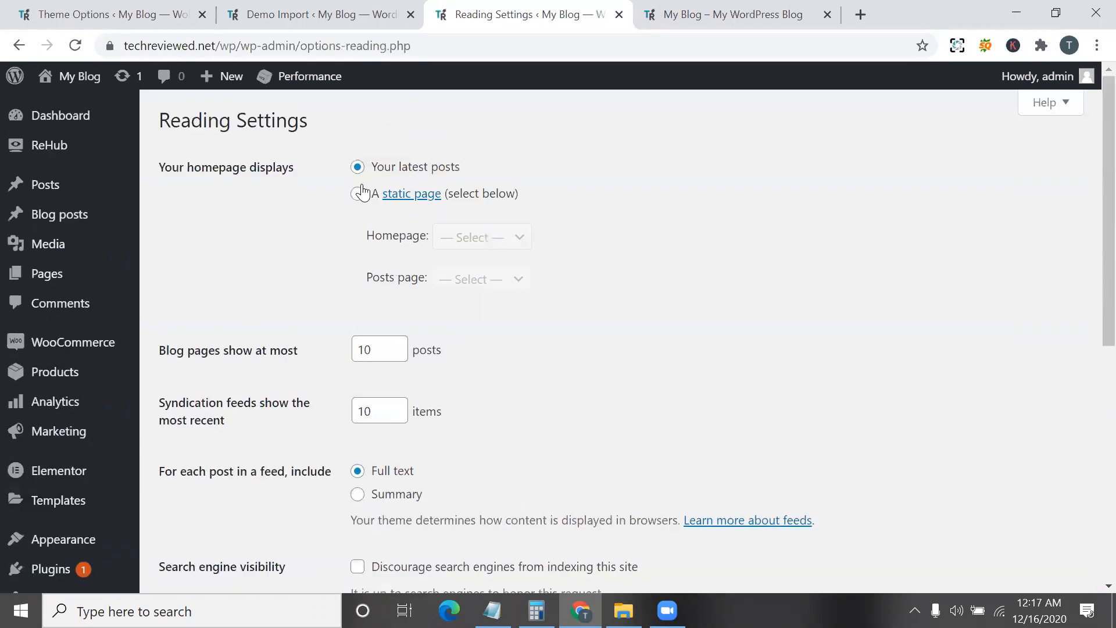
- Make the homepage display a static page, choose Shop as the homepage, and save the reading settings
click(358, 193)
click(480, 237)
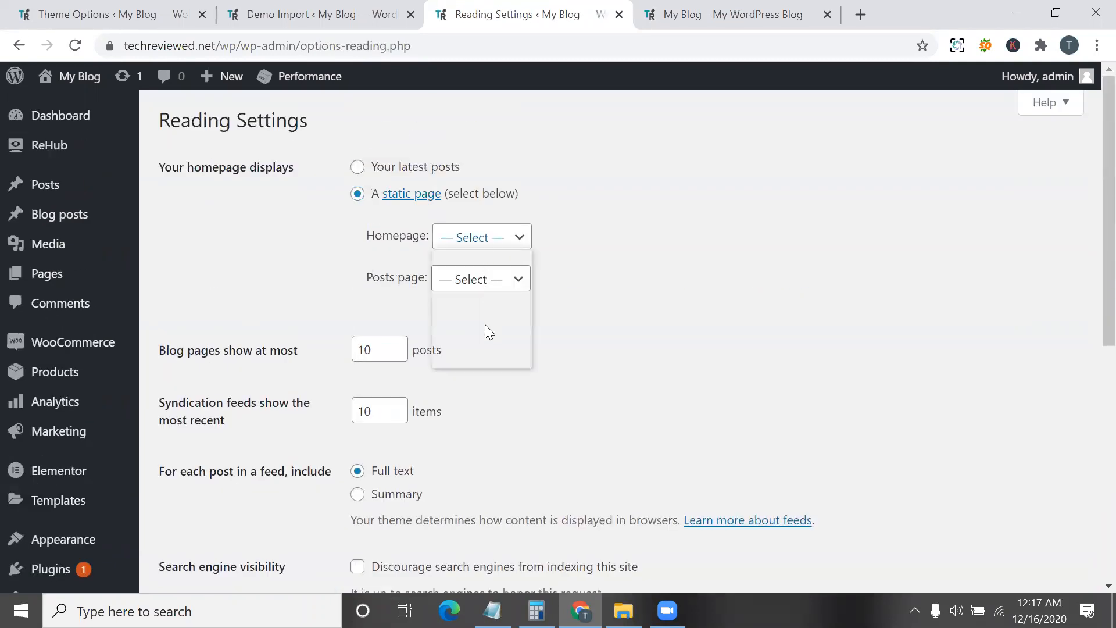
click(485, 342)
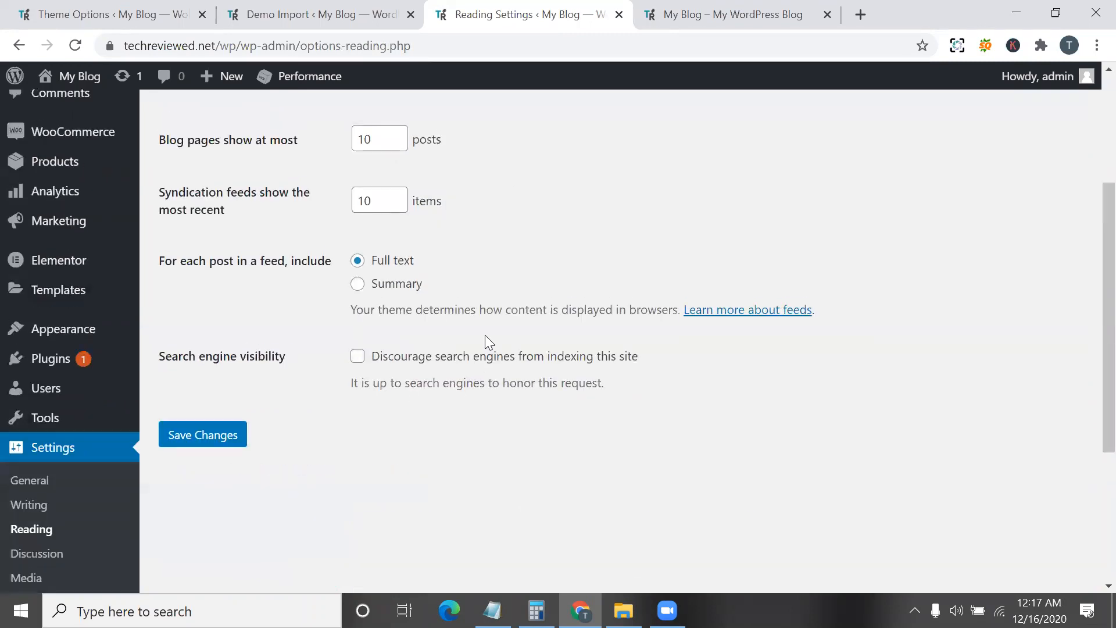
scroll(187, 480, down, 3)
click(213, 466)
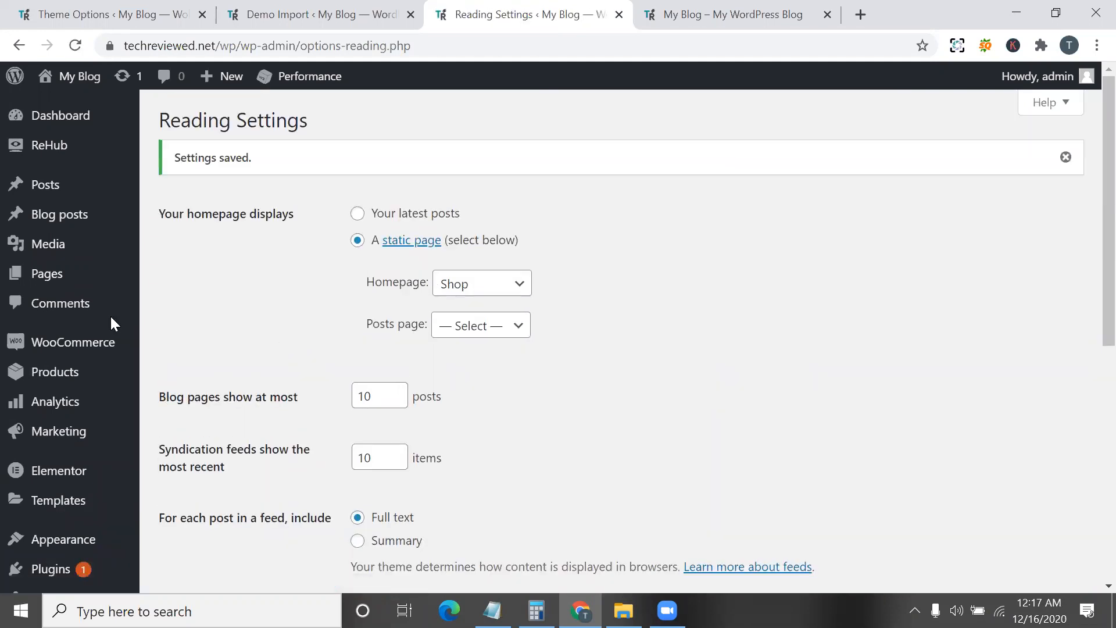
- Open the form for uploading a new plugin as a .zip file and close the Demo Import browser tab
mouse_move(47, 288)
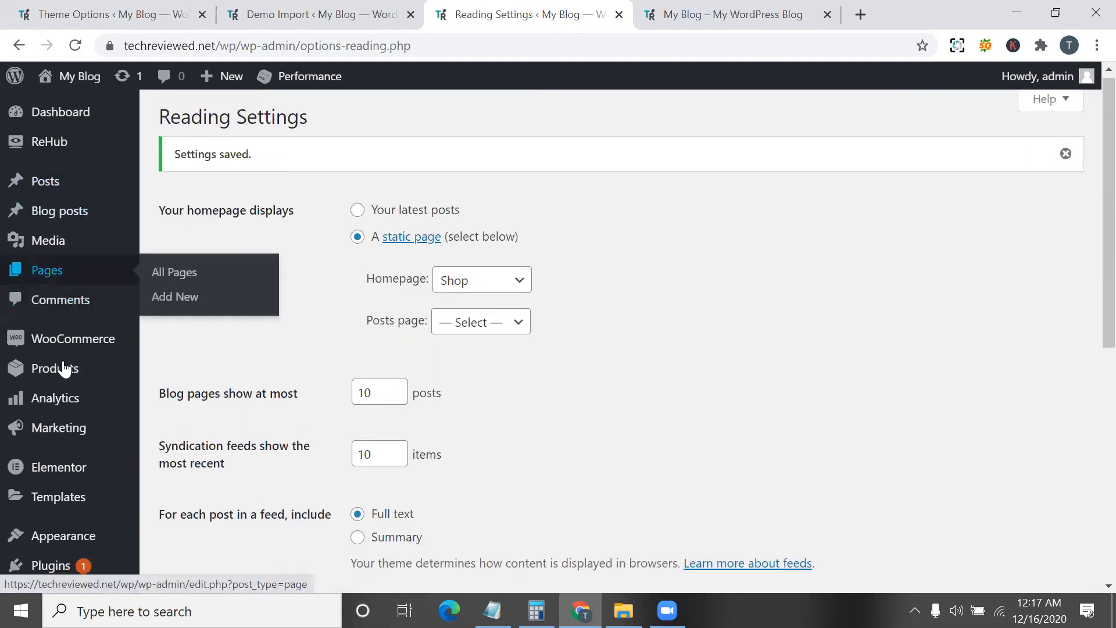
scroll(59, 360, down, 4)
mouse_move(116, 343)
click(176, 365)
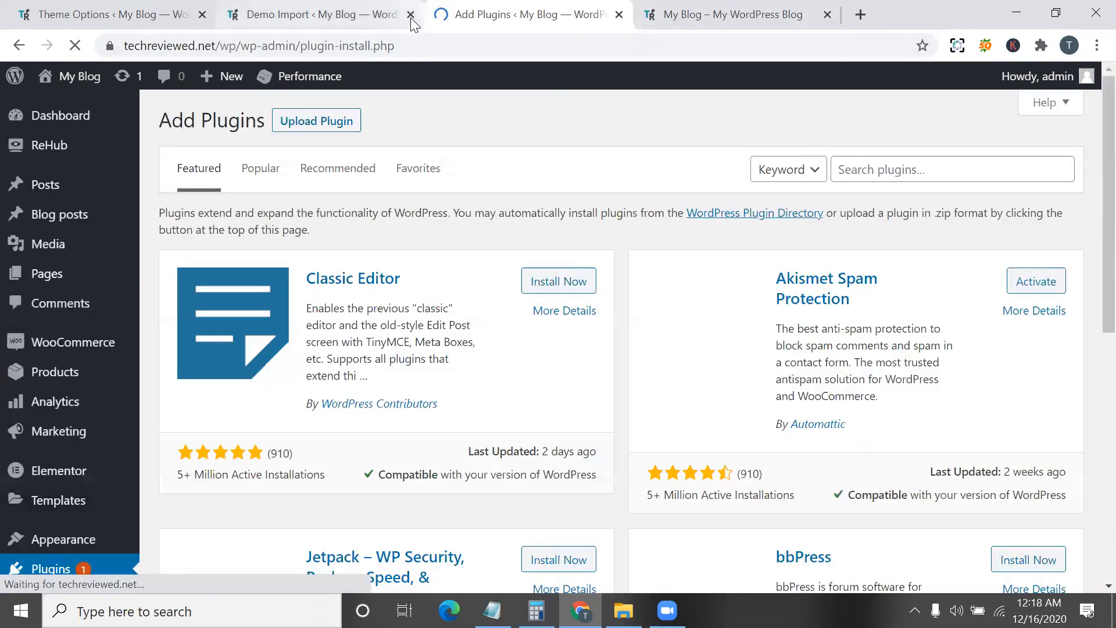
click(411, 15)
click(319, 120)
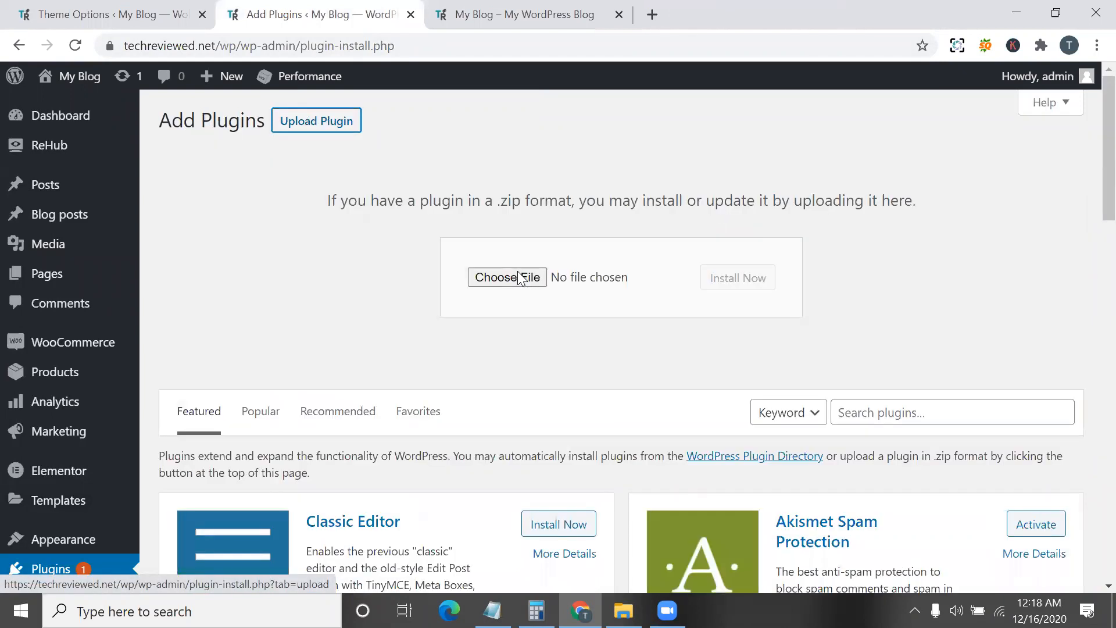
- Choose dokan-pro-3.1.zip from the Downloads folder and start installing it as a plugin
click(558, 278)
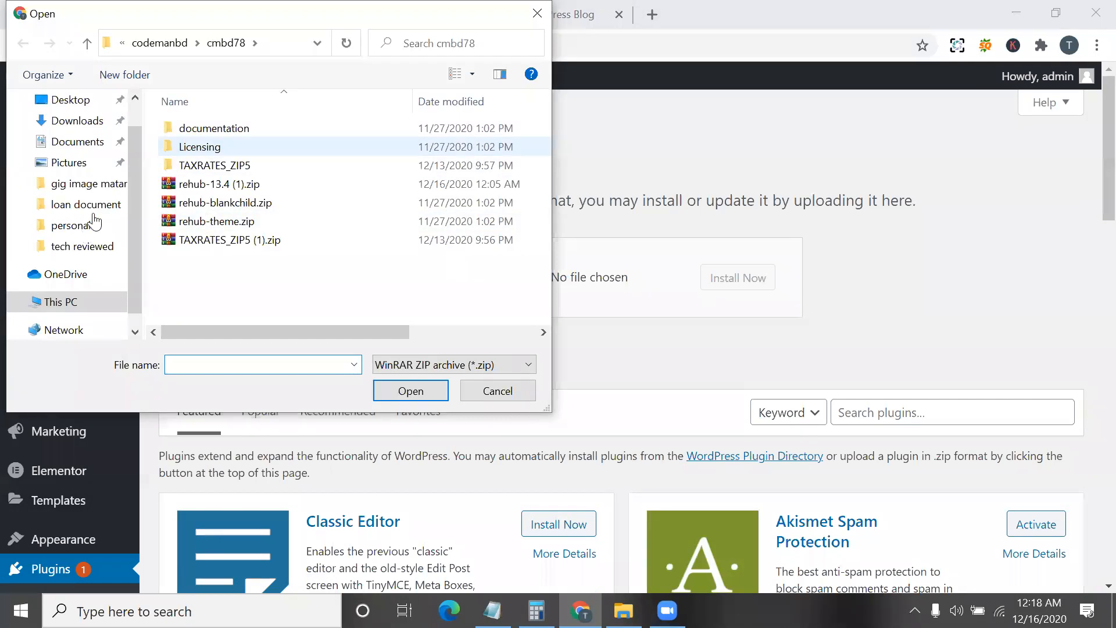
click(77, 120)
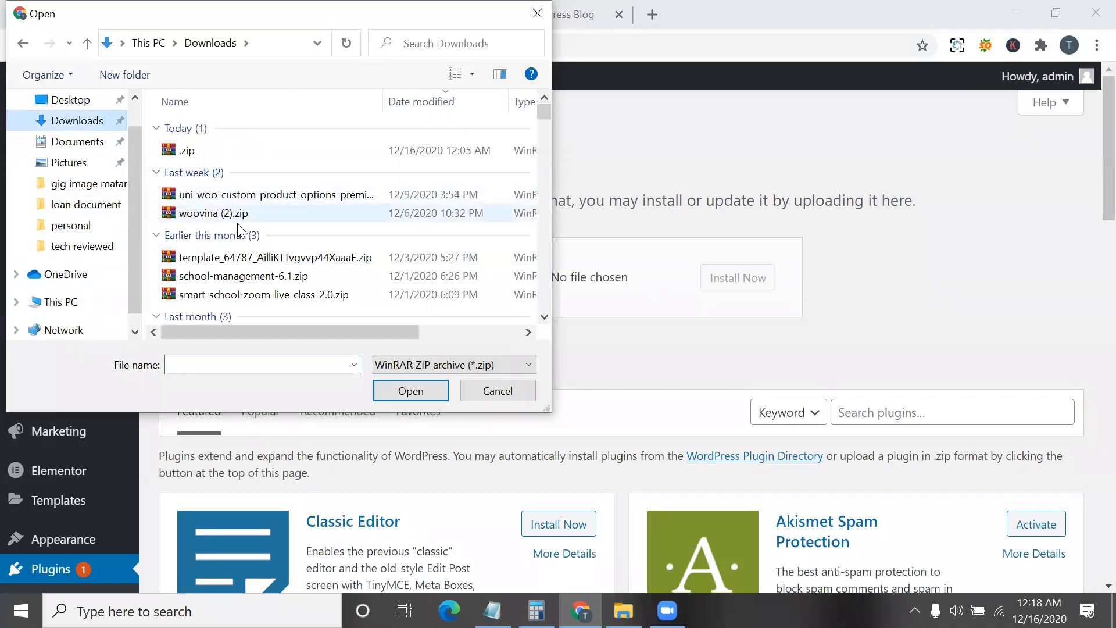
scroll(253, 241, down, 1)
click(251, 365)
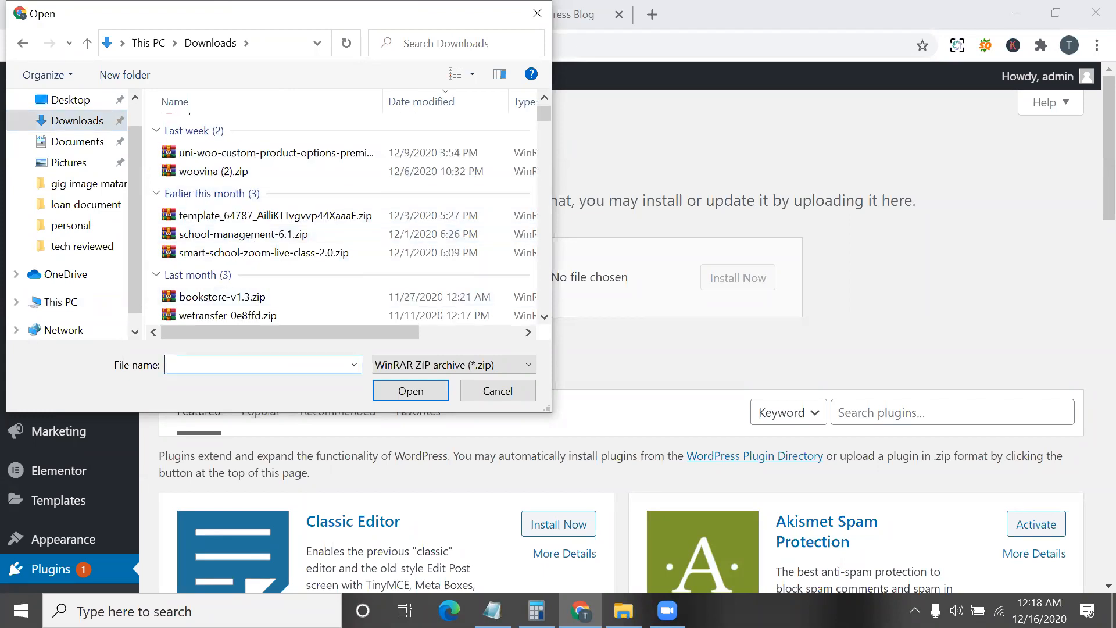
text(dok)
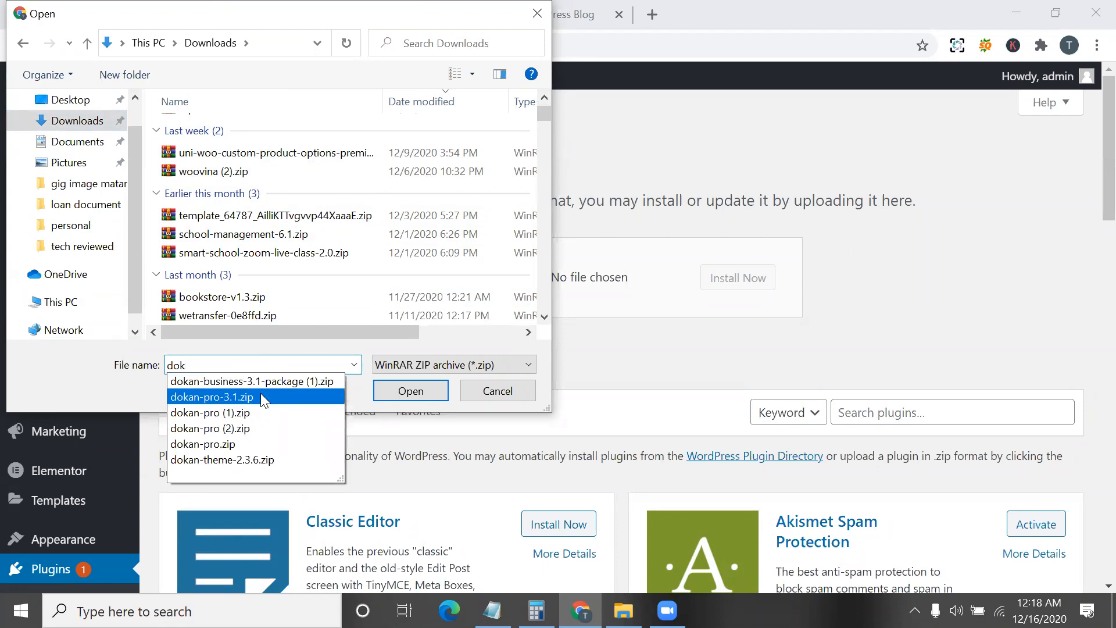
click(260, 396)
click(411, 393)
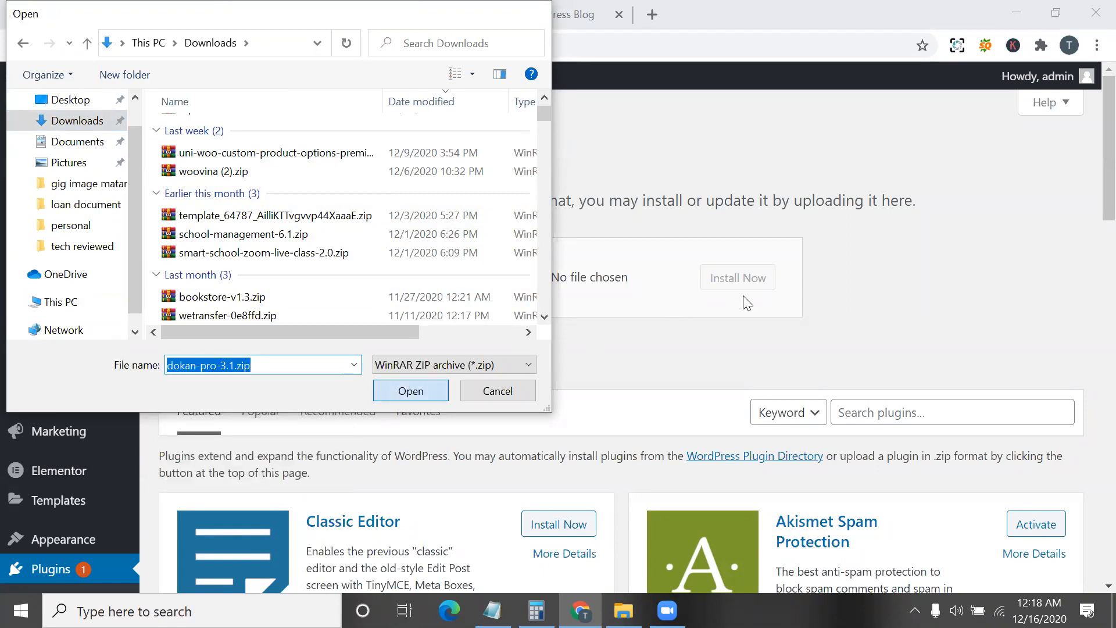
click(746, 278)
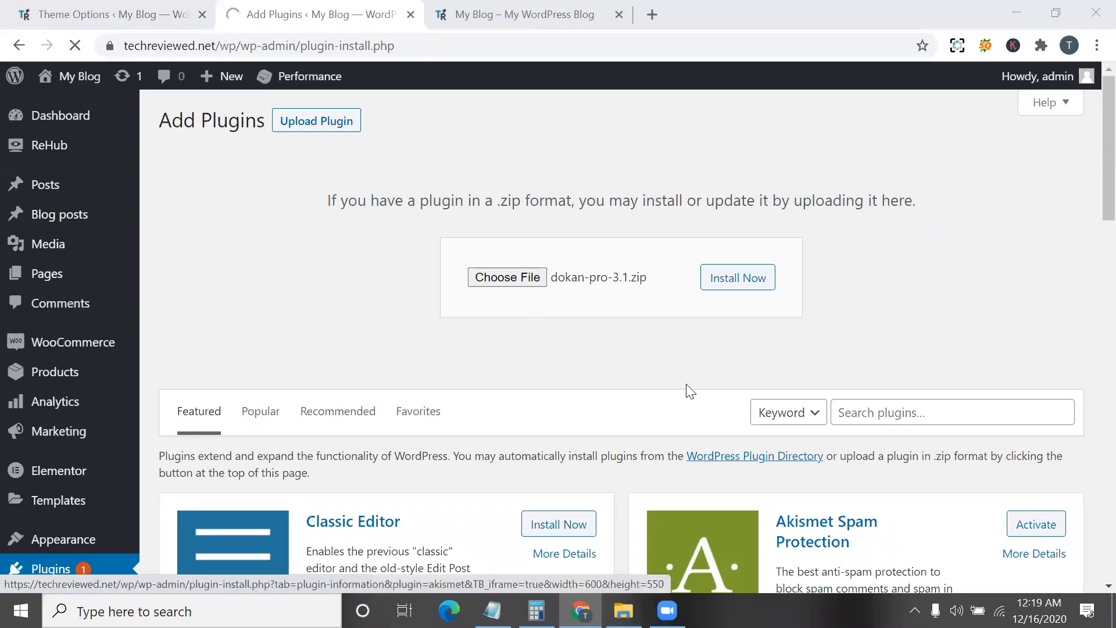
triple_click(336, 199)
scroll(335, 197, down, 1)
scroll(343, 253, down, 1)
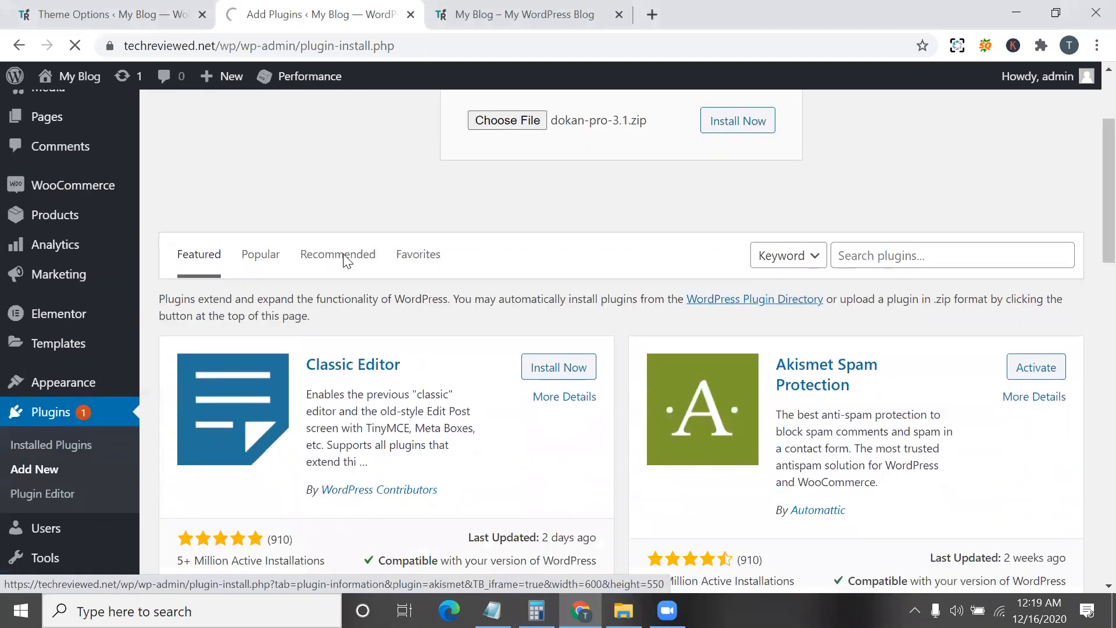
scroll(304, 212, down, 1)
scroll(303, 210, up, 2)
scroll(303, 210, up, 1)
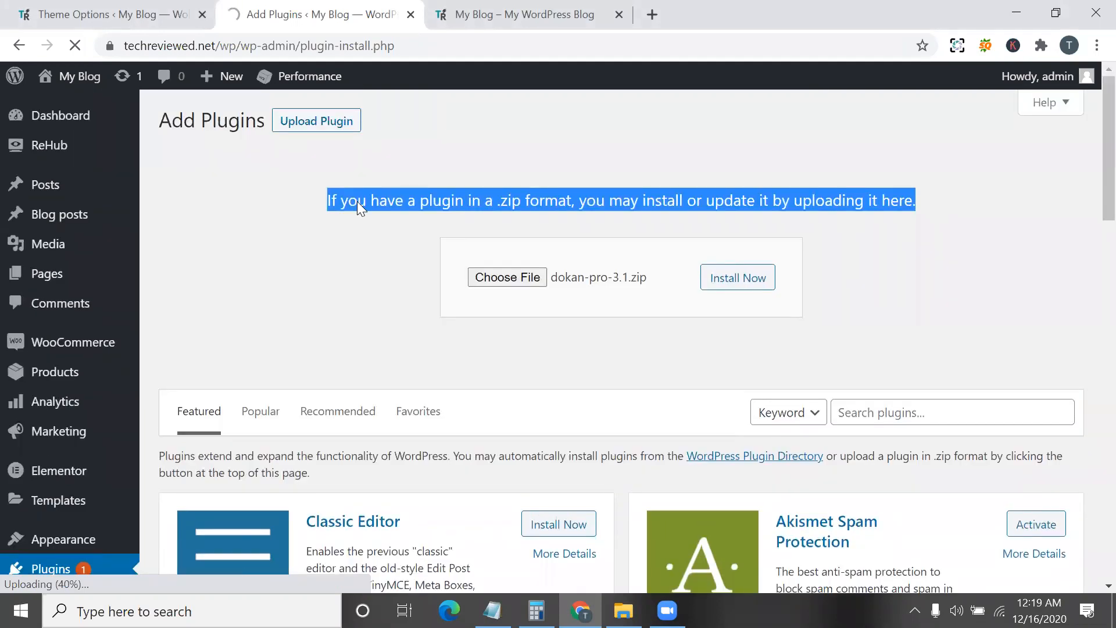
scroll(257, 407, down, 1)
scroll(364, 212, down, 3)
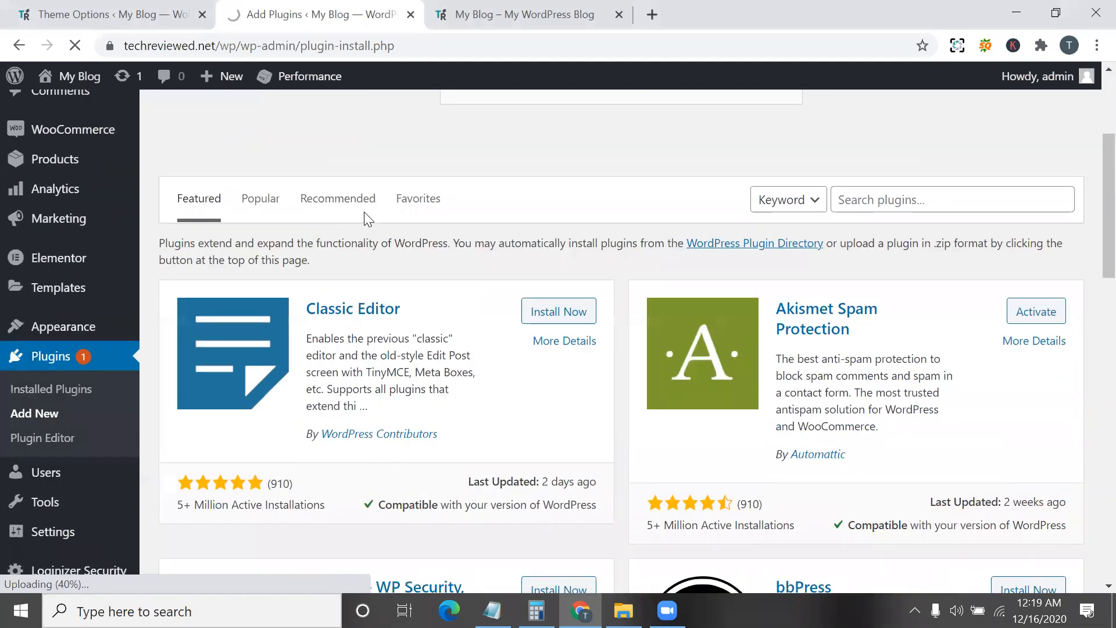
scroll(357, 197, up, 4)
scroll(357, 193, up, 1)
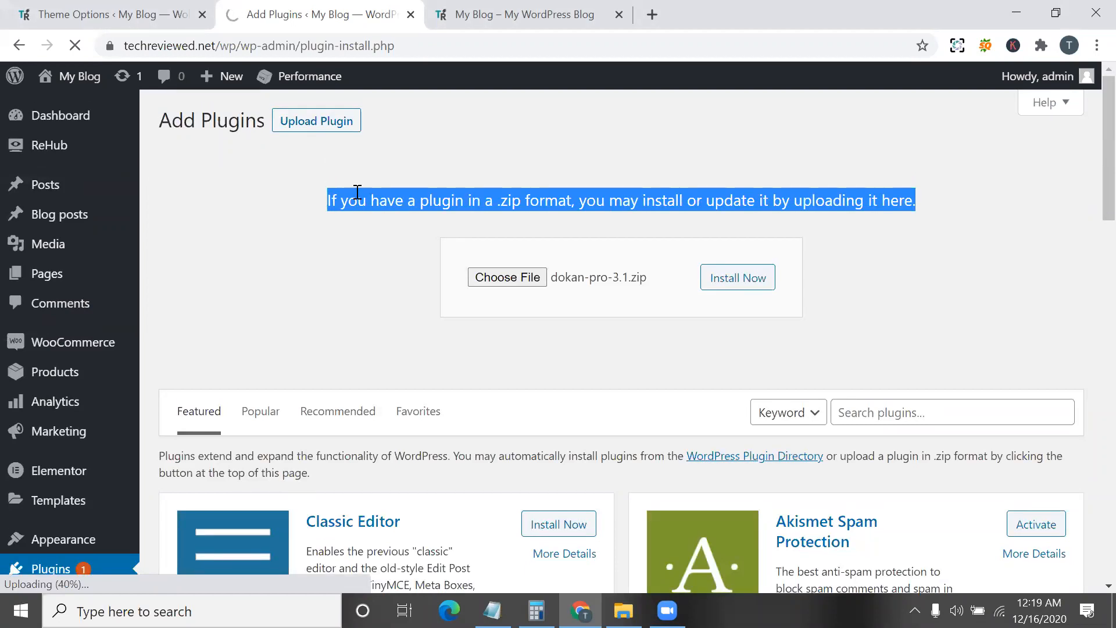
double_click(224, 125)
triple_click(225, 125)
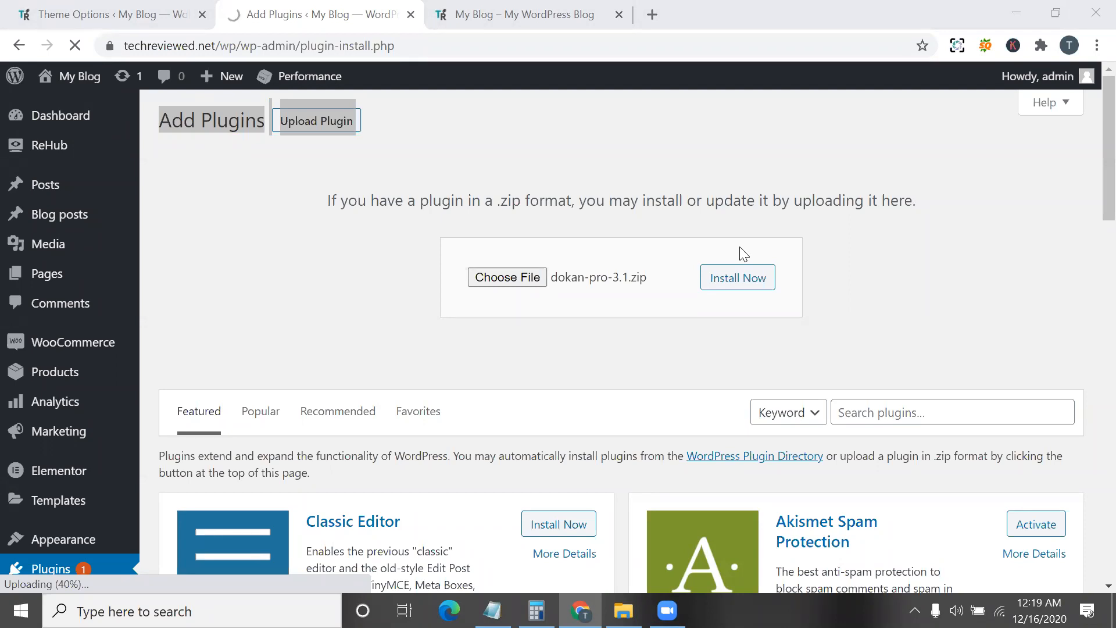
click(350, 194)
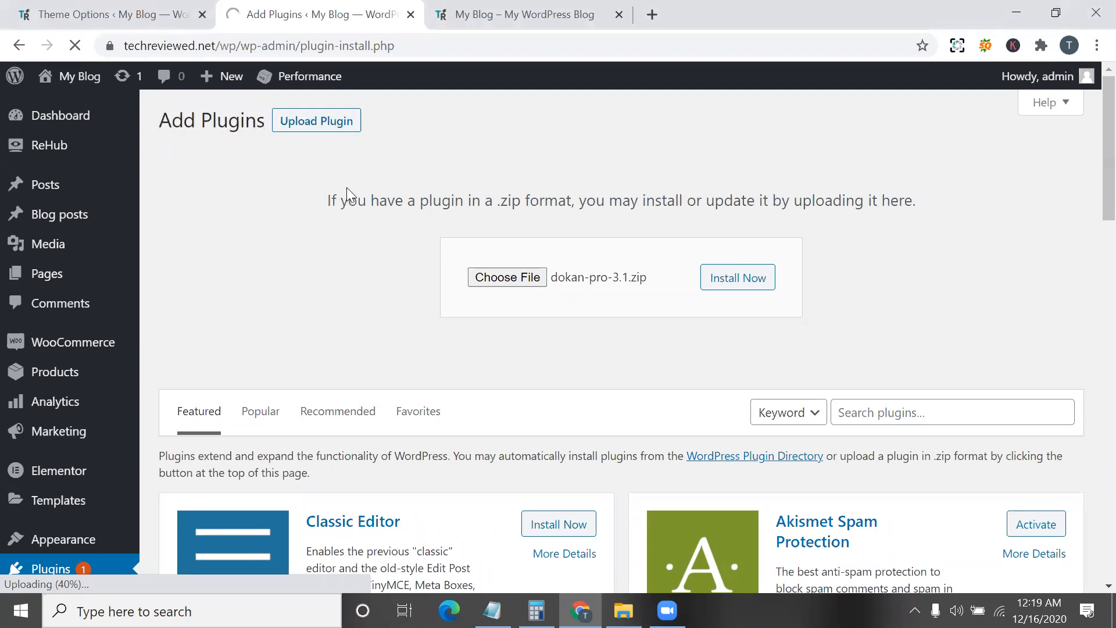
triple_click(356, 197)
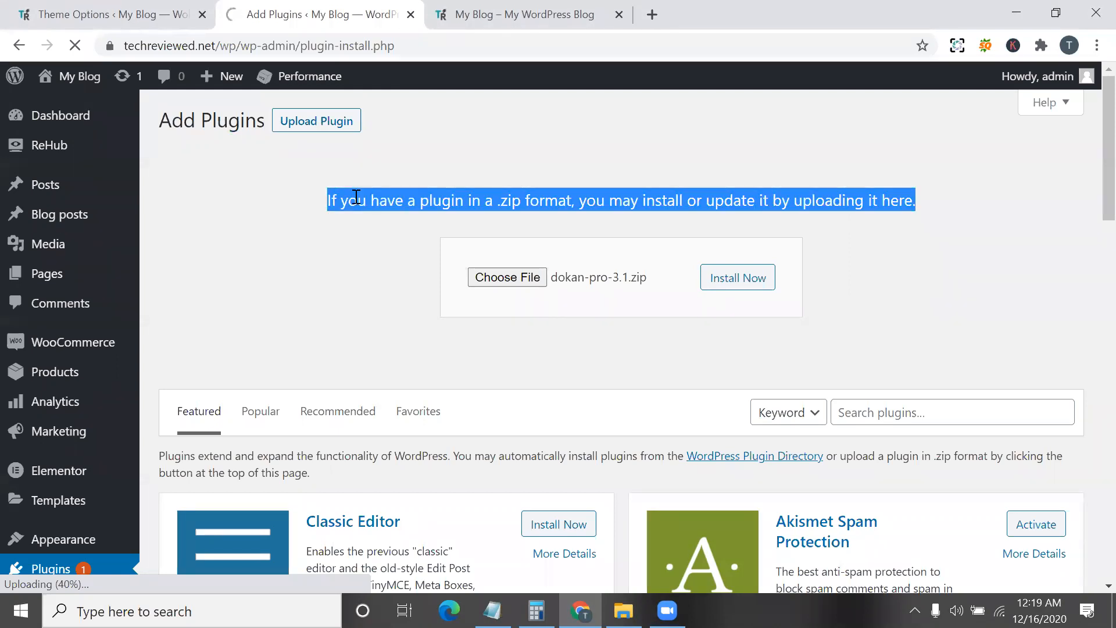
- Run an internet speed test on fast.com in a new browser tab and check back on the plugin upload
click(651, 16)
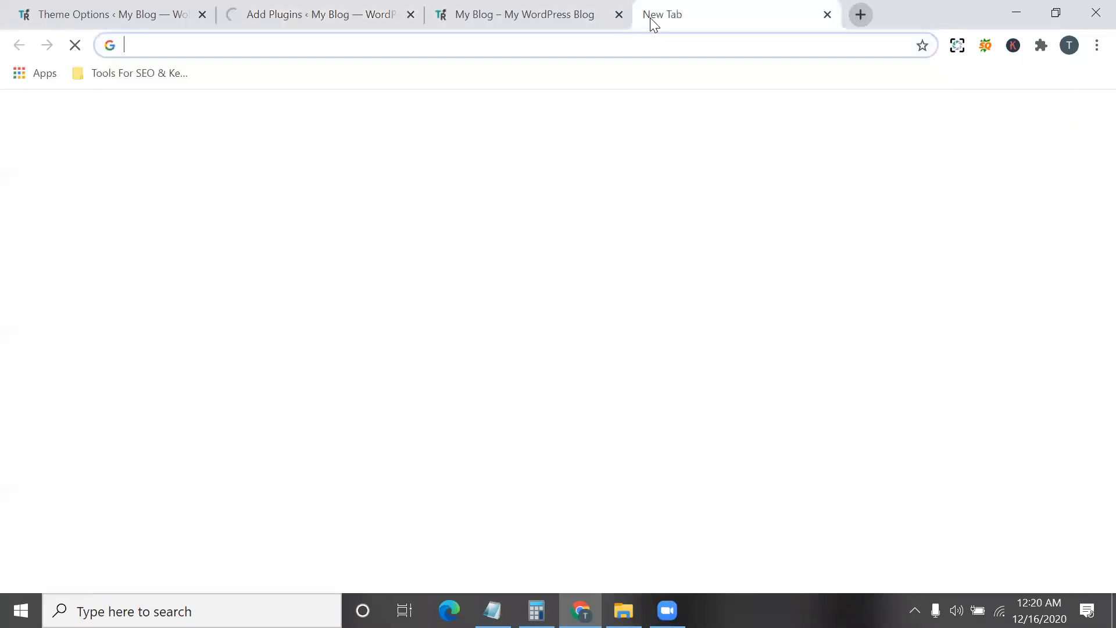
text(fast)
key(Return)
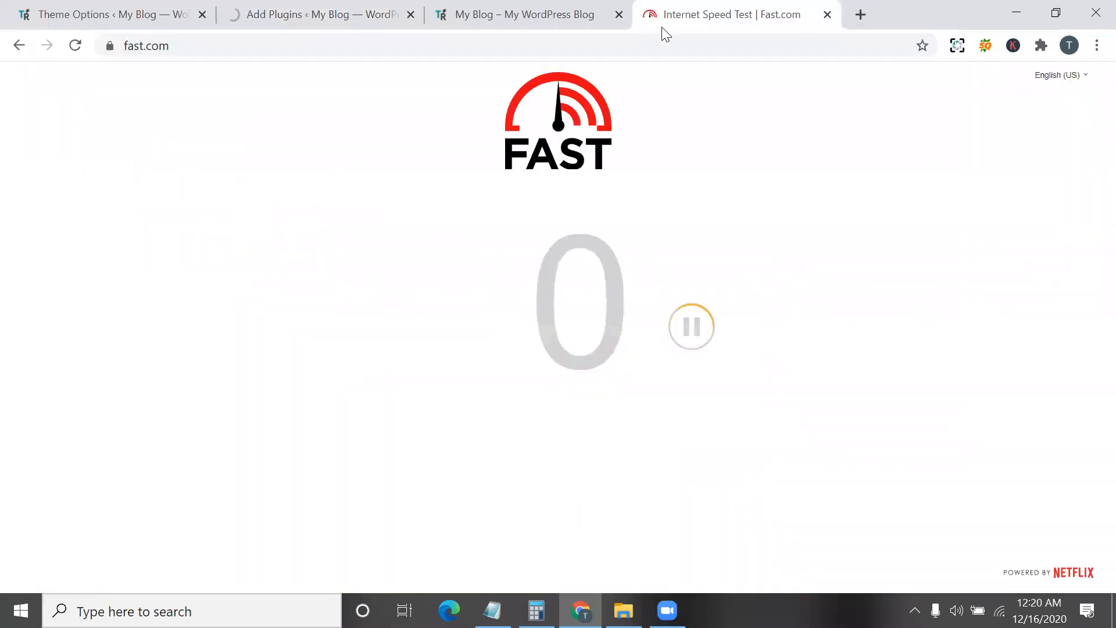
click(377, 13)
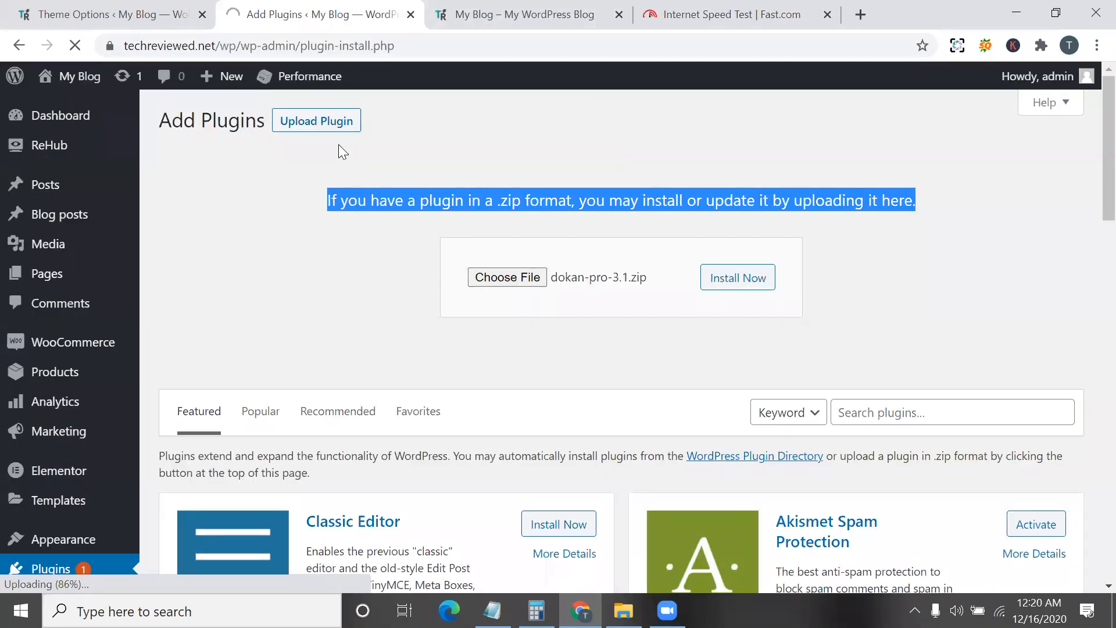
click(747, 12)
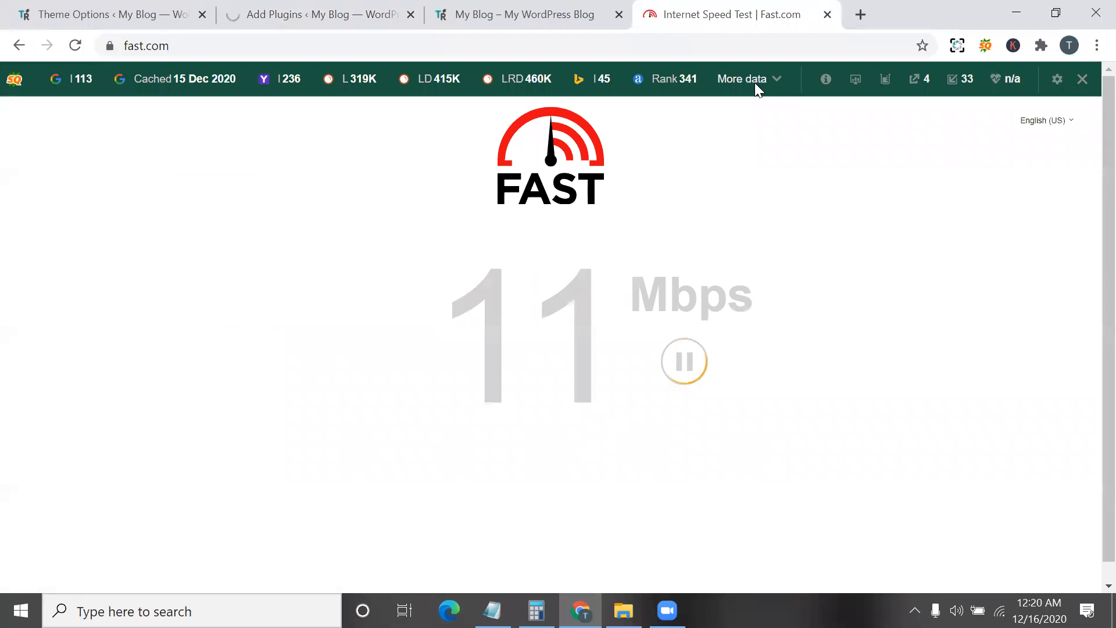
click(250, 12)
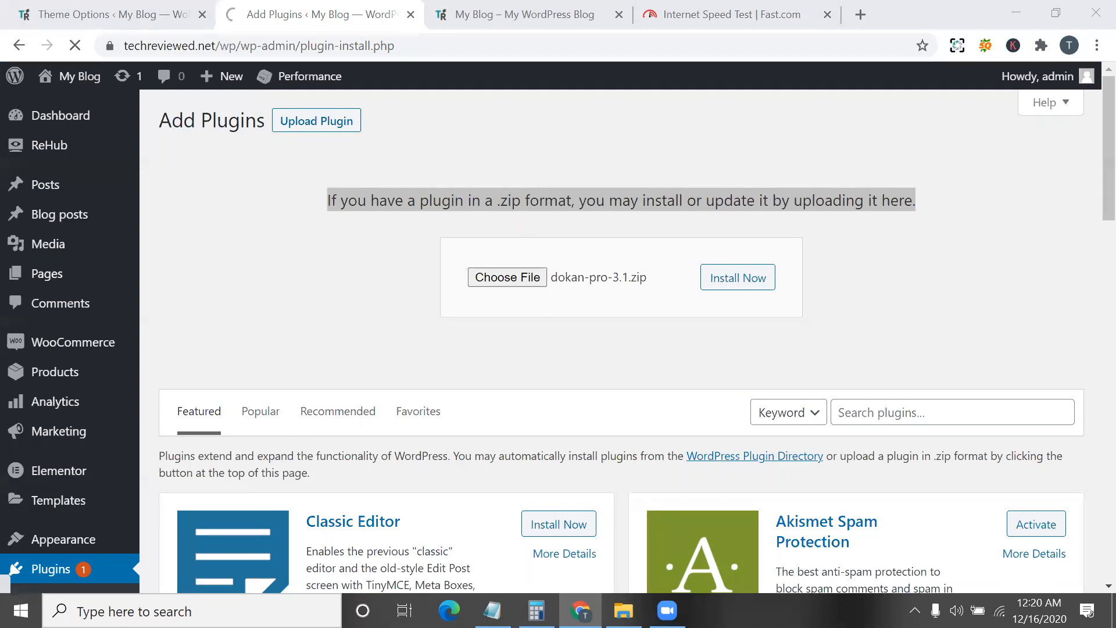
click(881, 235)
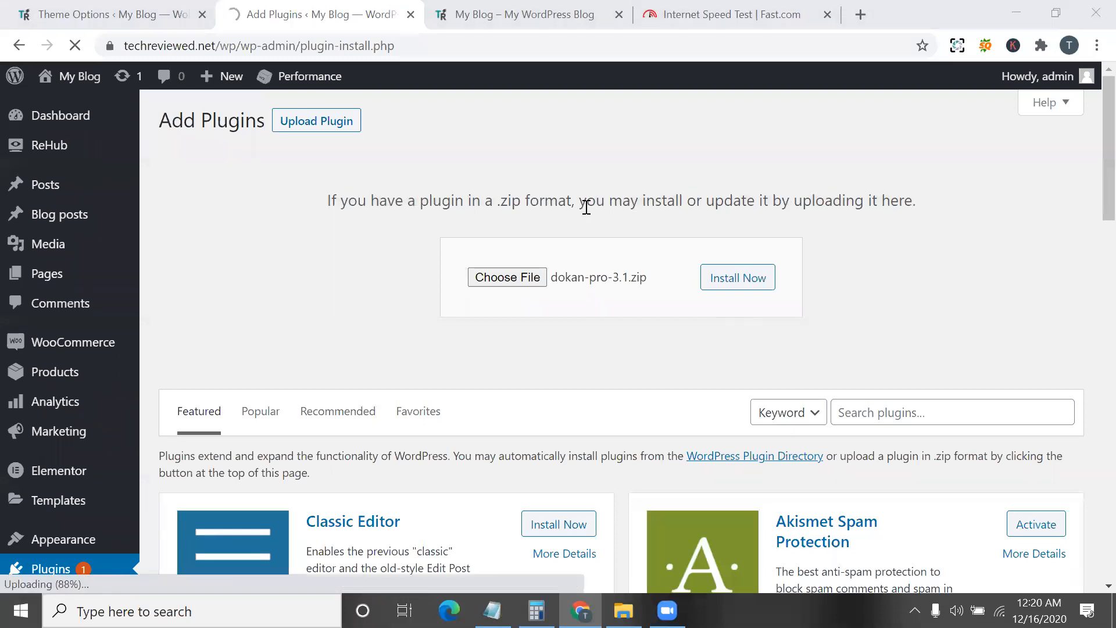
triple_click(445, 200)
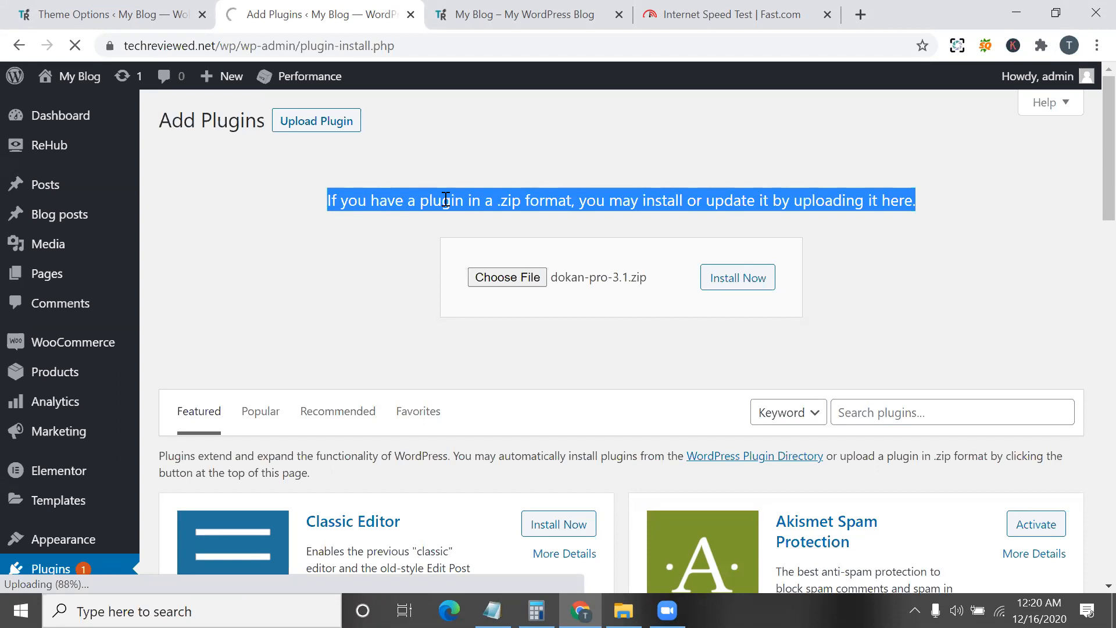
click(534, 208)
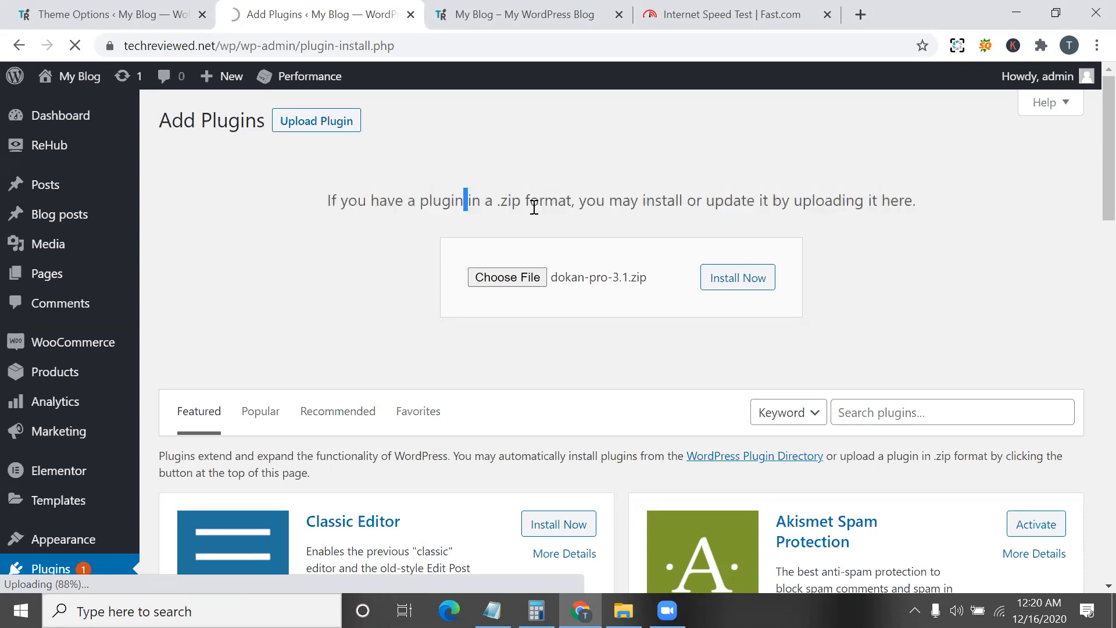
double_click(533, 208)
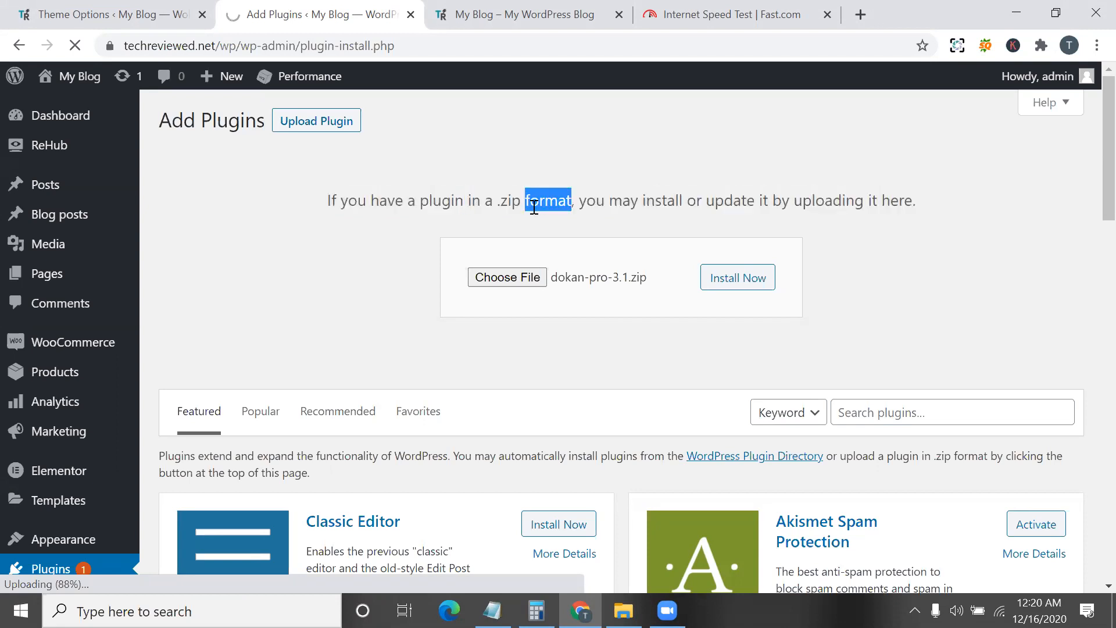
click(590, 209)
triple_click(591, 208)
scroll(590, 208, down, 3)
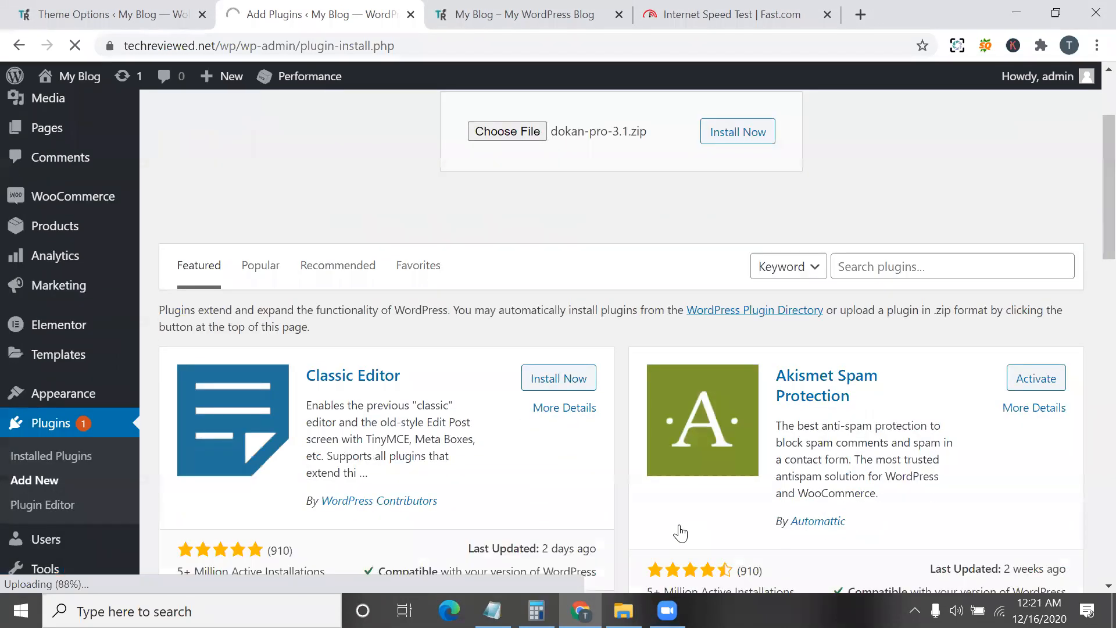
scroll(680, 533, up, 2)
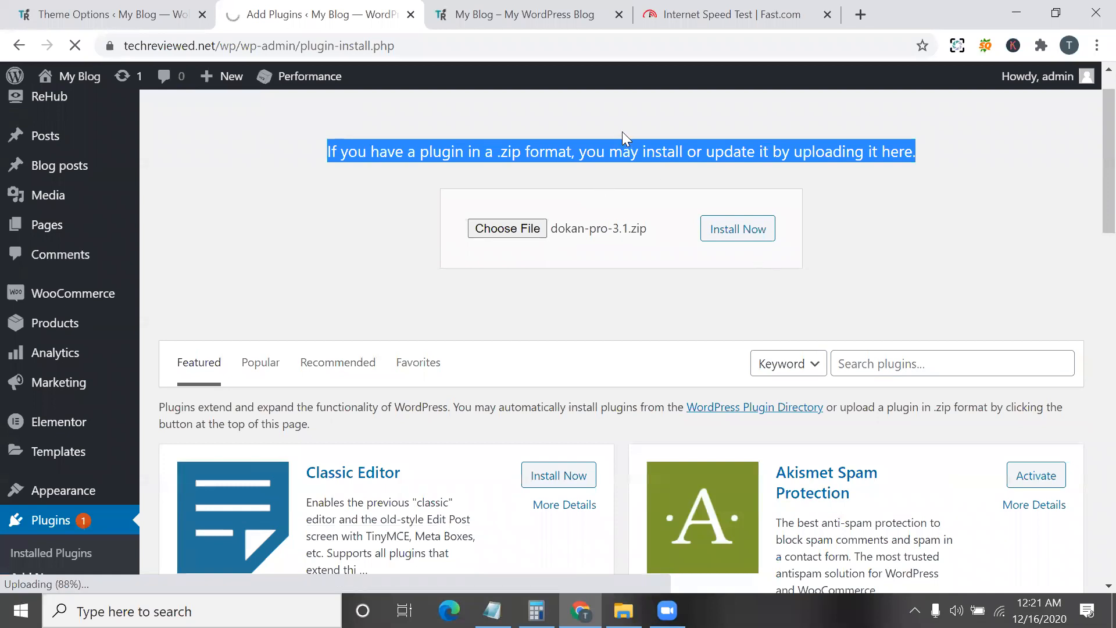
double_click(646, 157)
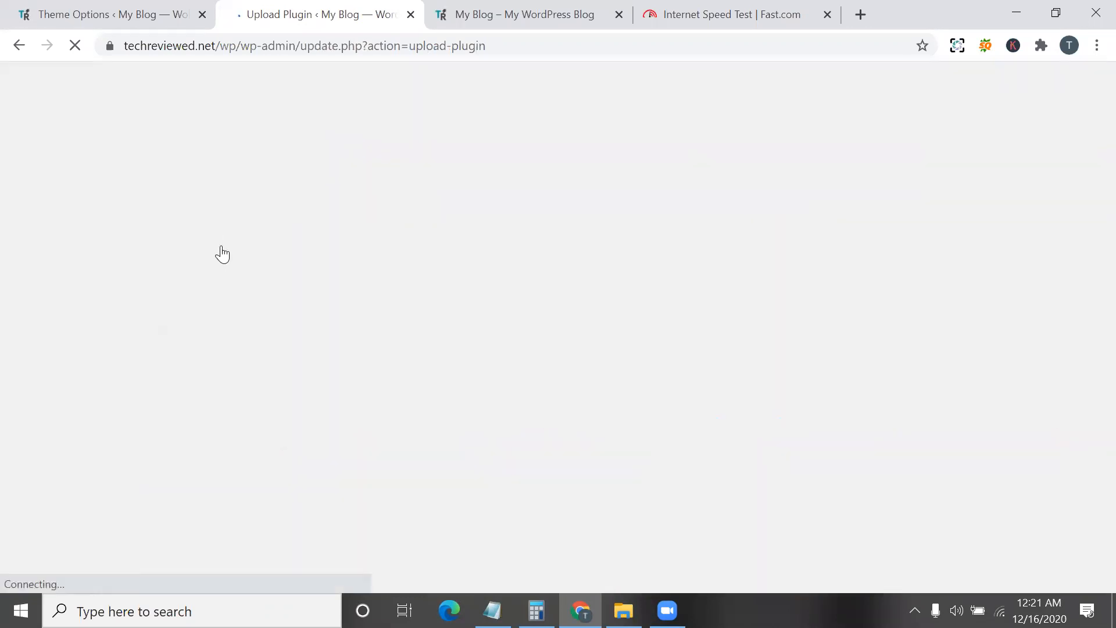
- Activate the uploaded Dokan Pro plugin and start installing the core plugin it requires
click(221, 251)
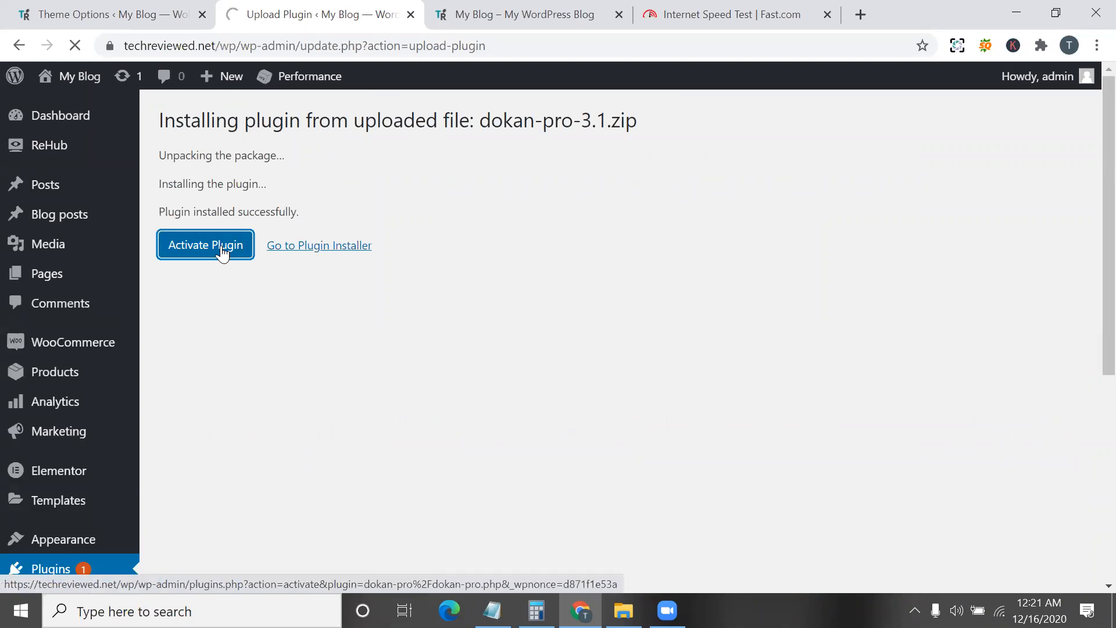
scroll(349, 232, down, 2)
scroll(302, 198, up, 2)
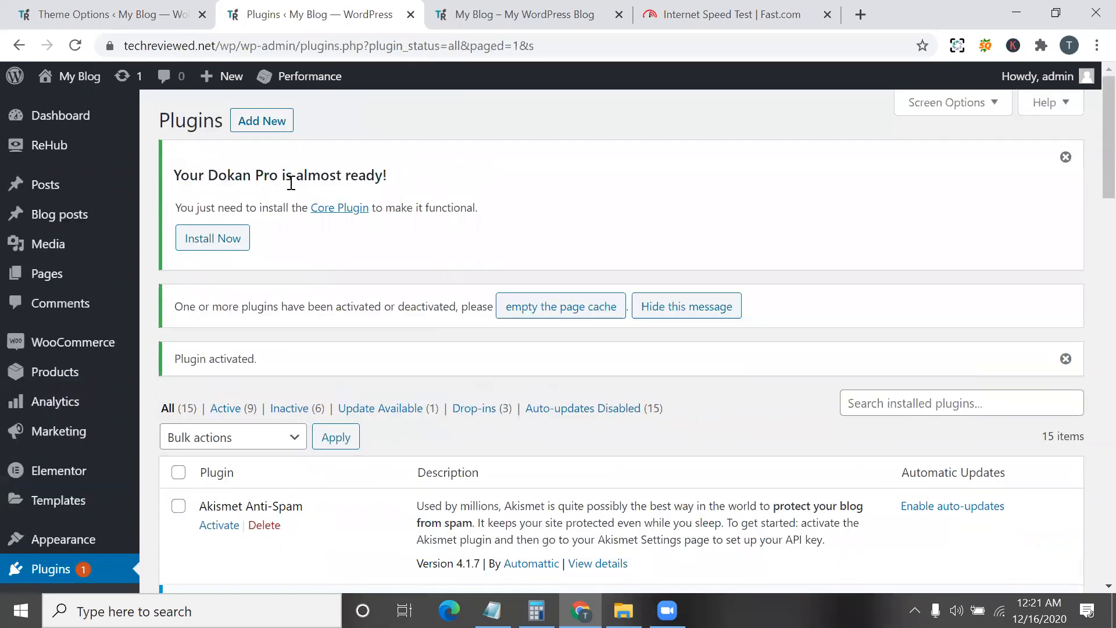
triple_click(290, 183)
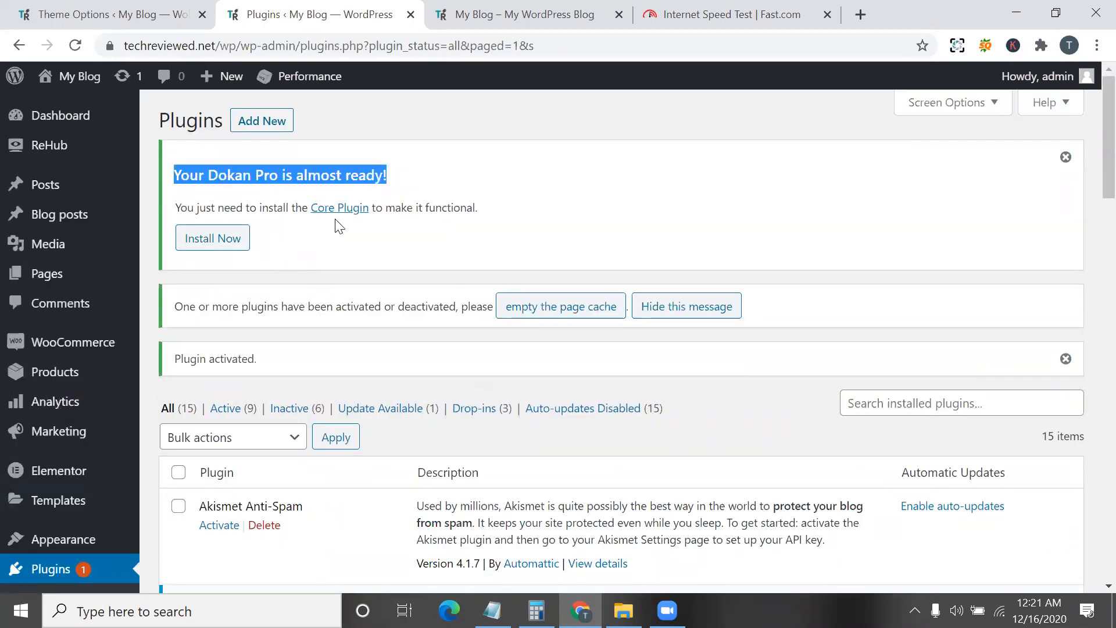
click(242, 250)
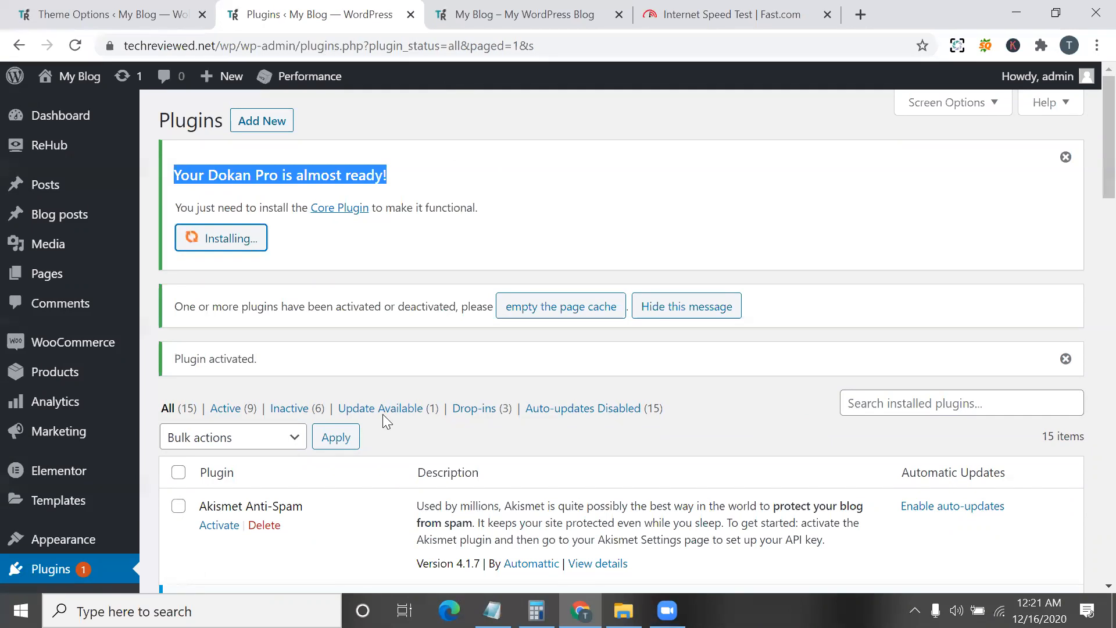
- Let the Dokan core plugin finish installing and start the Dokan setup wizard
scroll(245, 243, down, 6)
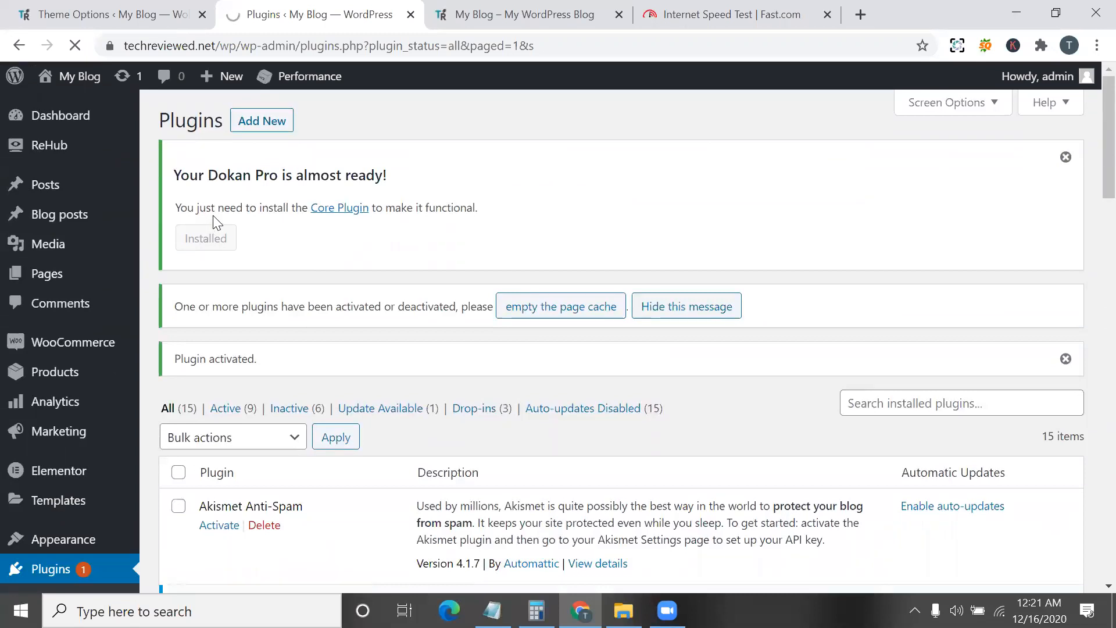
scroll(212, 216, down, 2)
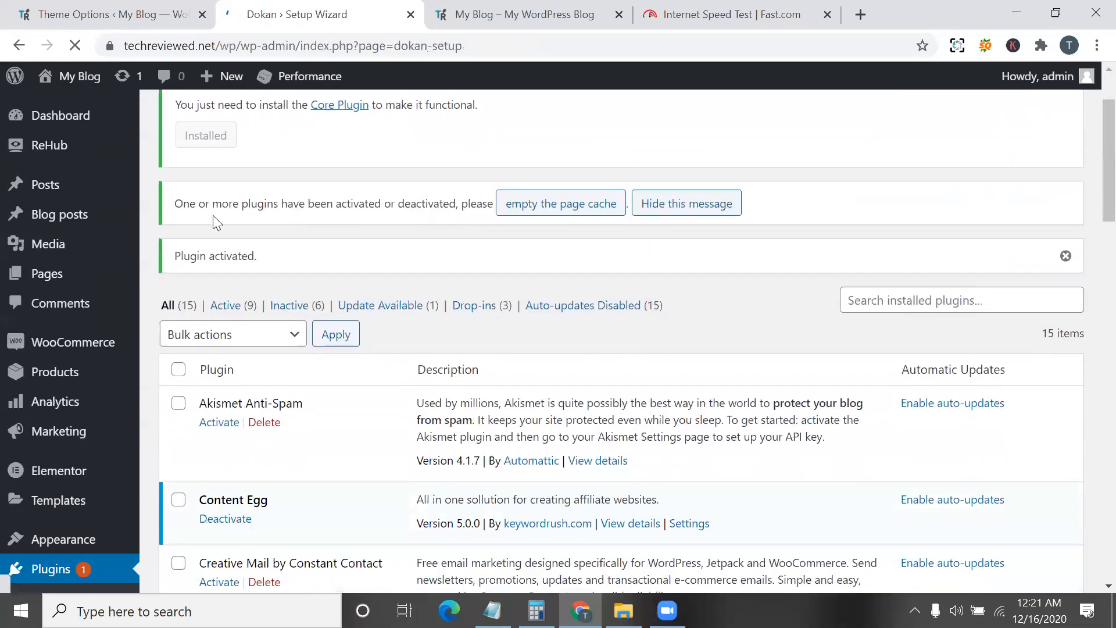
scroll(213, 215, down, 3)
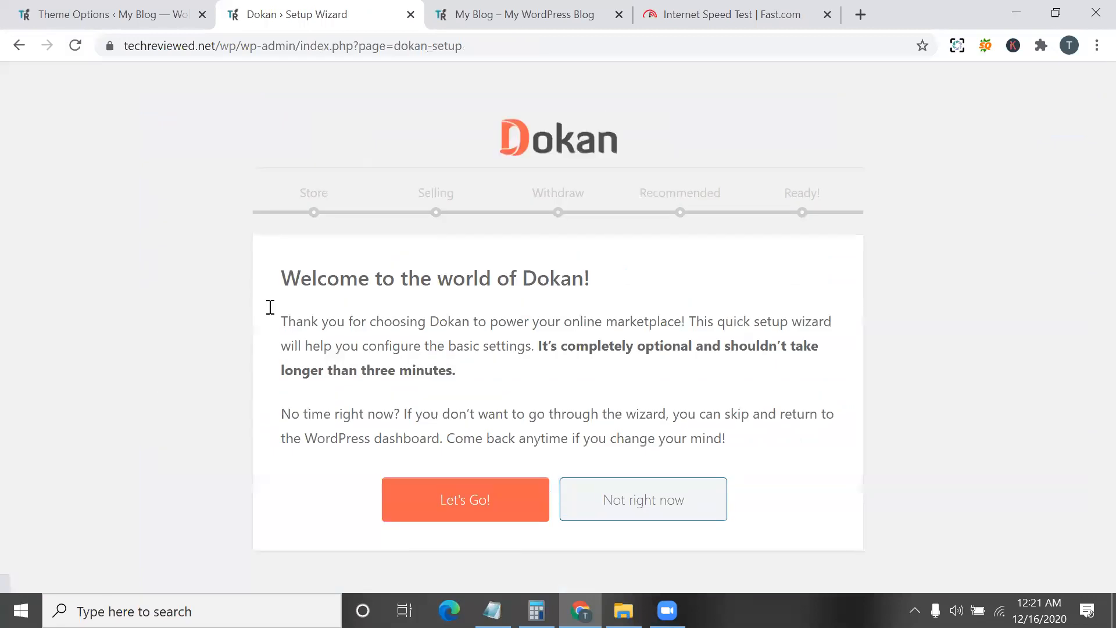
click(488, 498)
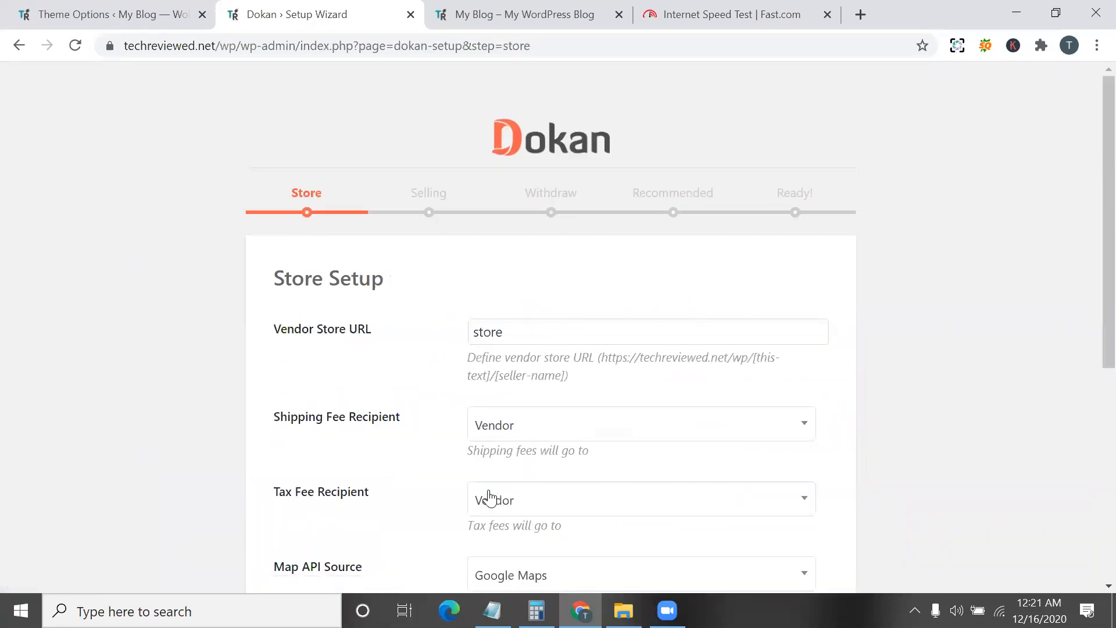
- Examine the Vendor Store URL setting and the URL pattern described for it in Store Setup
scroll(488, 498, down, 2)
double_click(523, 253)
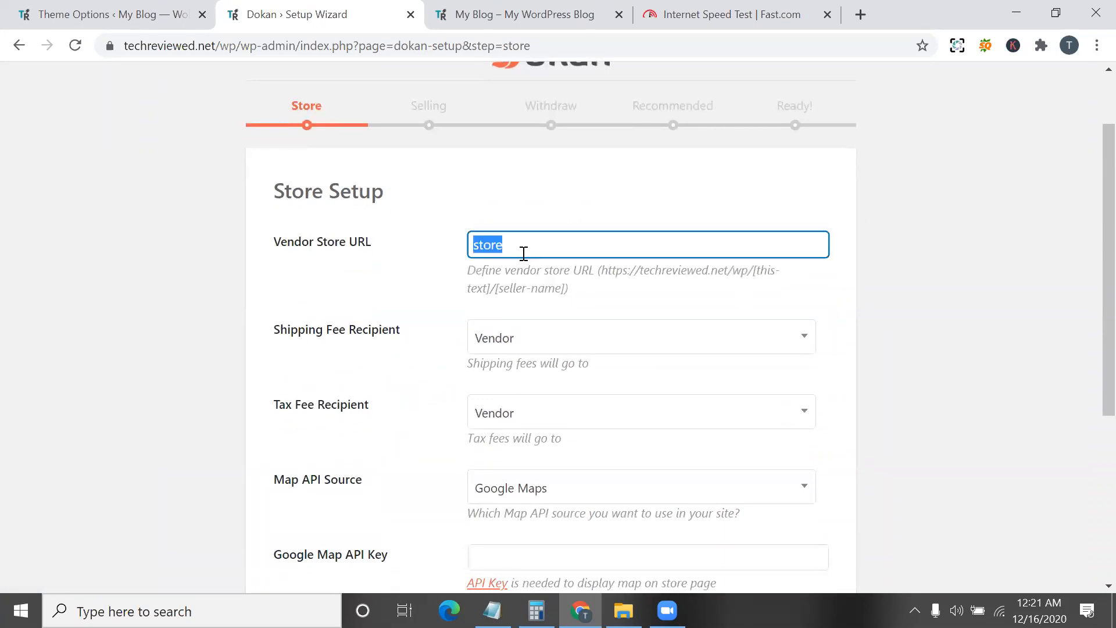
scroll(311, 259, up, 2)
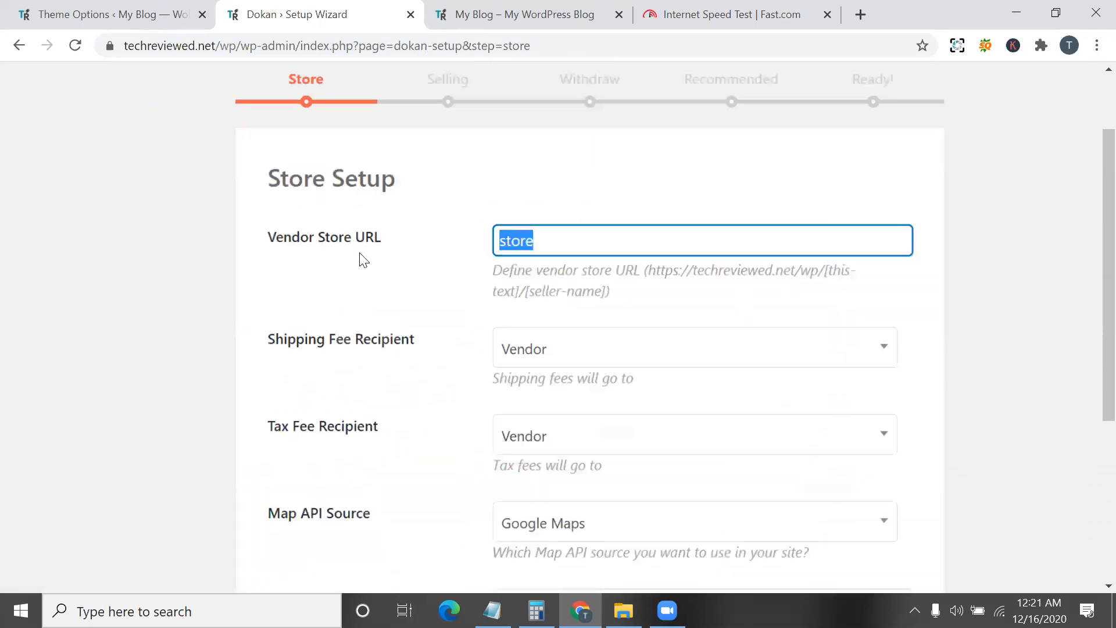
scroll(353, 250, up, 2)
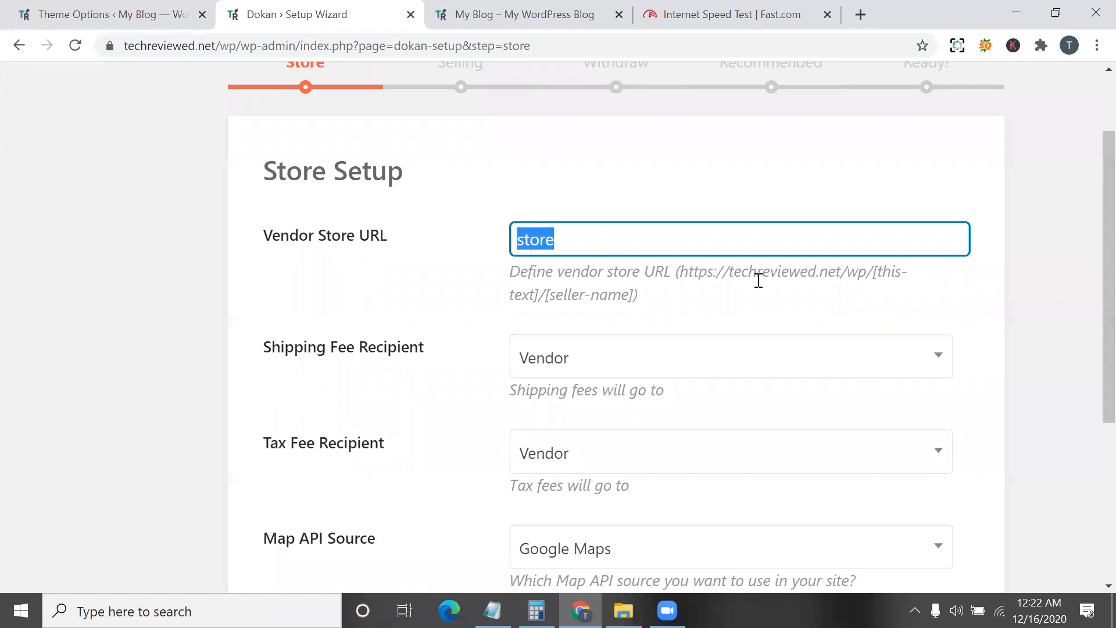
drag(679, 271, 708, 281)
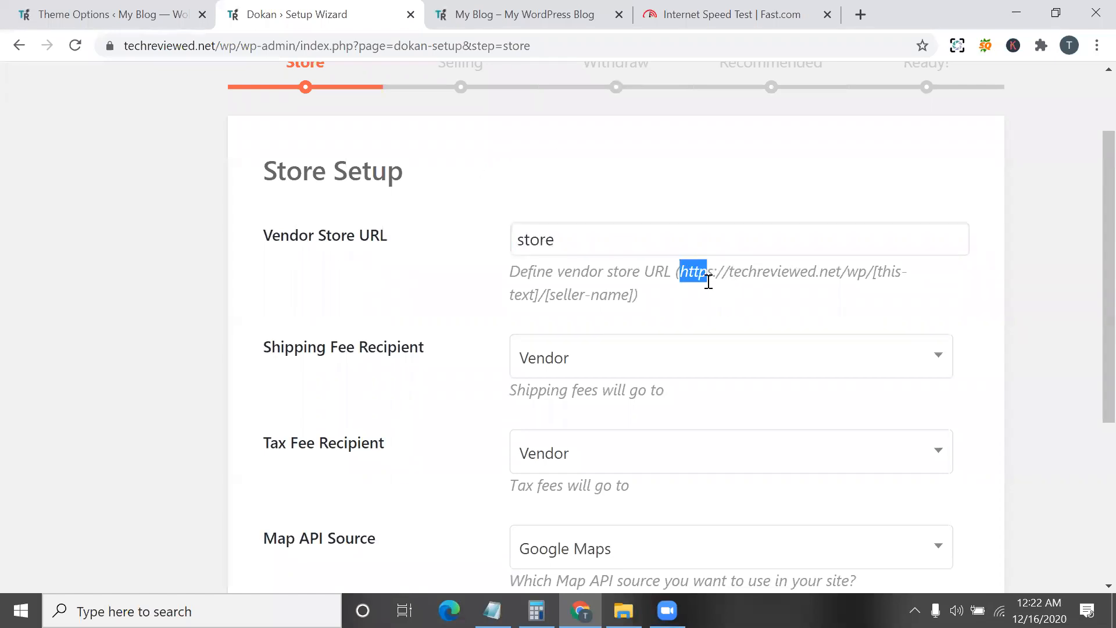
triple_click(708, 281)
double_click(708, 282)
click(631, 301)
click(563, 252)
click(679, 273)
drag(680, 273, 873, 271)
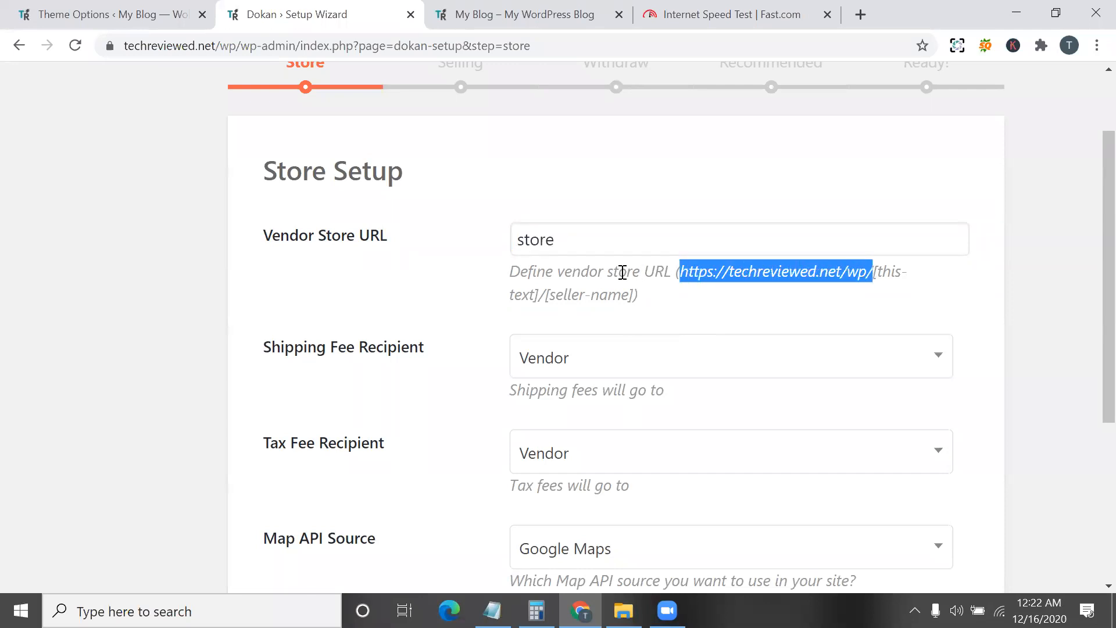
double_click(568, 246)
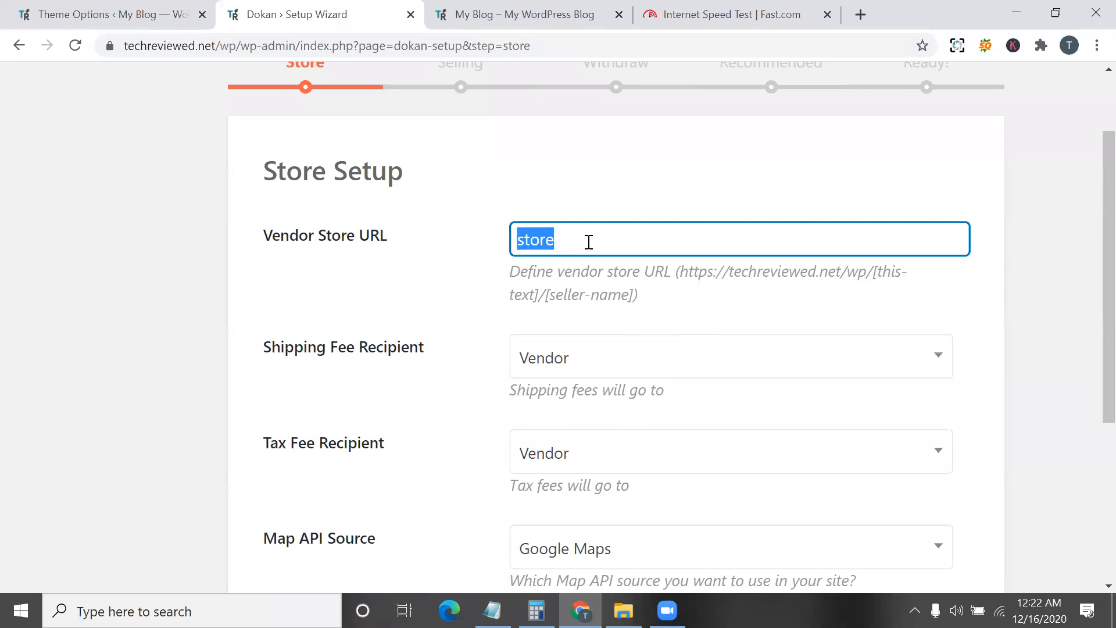
- Clear the Vendor Store URL and re-enter it as store, checking it against the URL pattern
click(679, 273)
drag(680, 273, 590, 242)
click(580, 239)
double_click(581, 239)
click(574, 242)
key(BackSpace)
key(BackSpace)
key(BackSpace)
key(BackSpace)
key(BackSpace)
text(store)
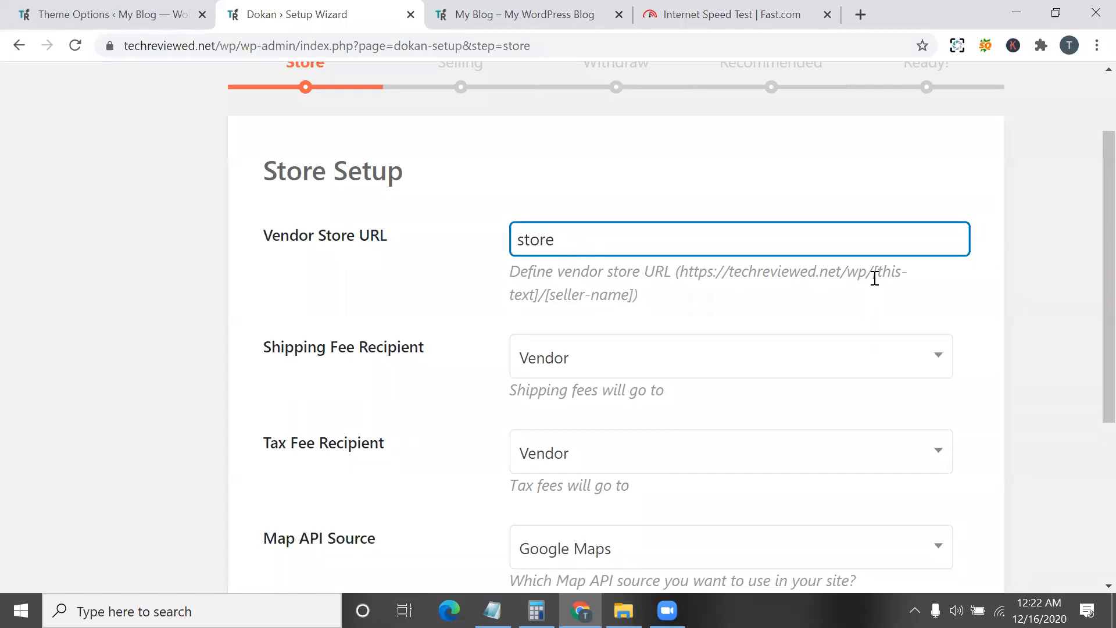
click(873, 287)
drag(873, 289, 794, 295)
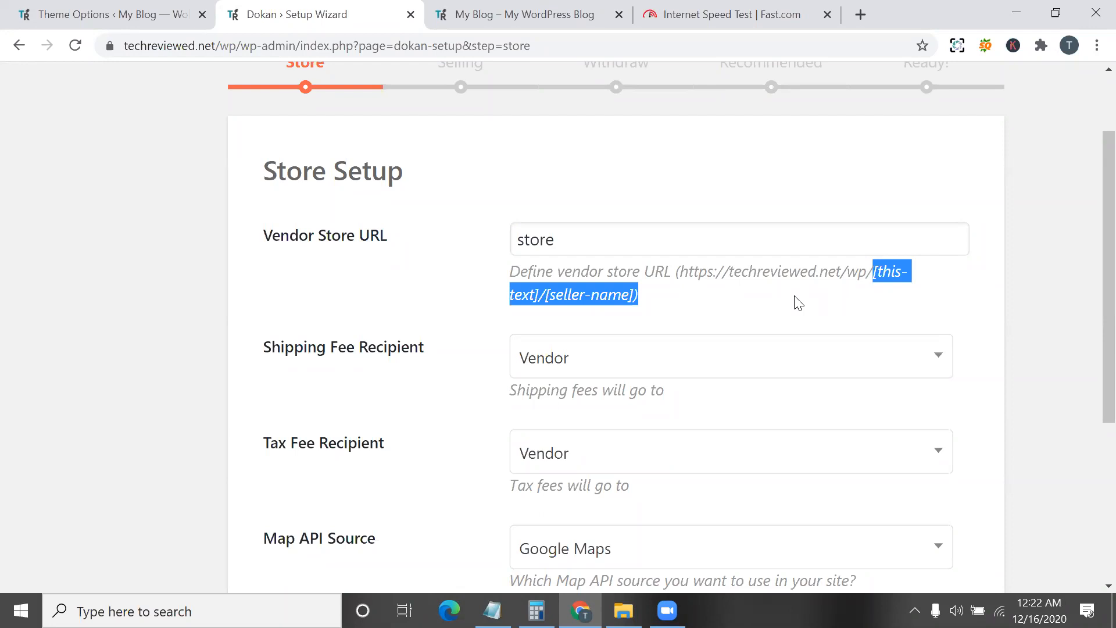
- Review the Shipping Fee Recipient choices and select Vendor
scroll(576, 253, down, 2)
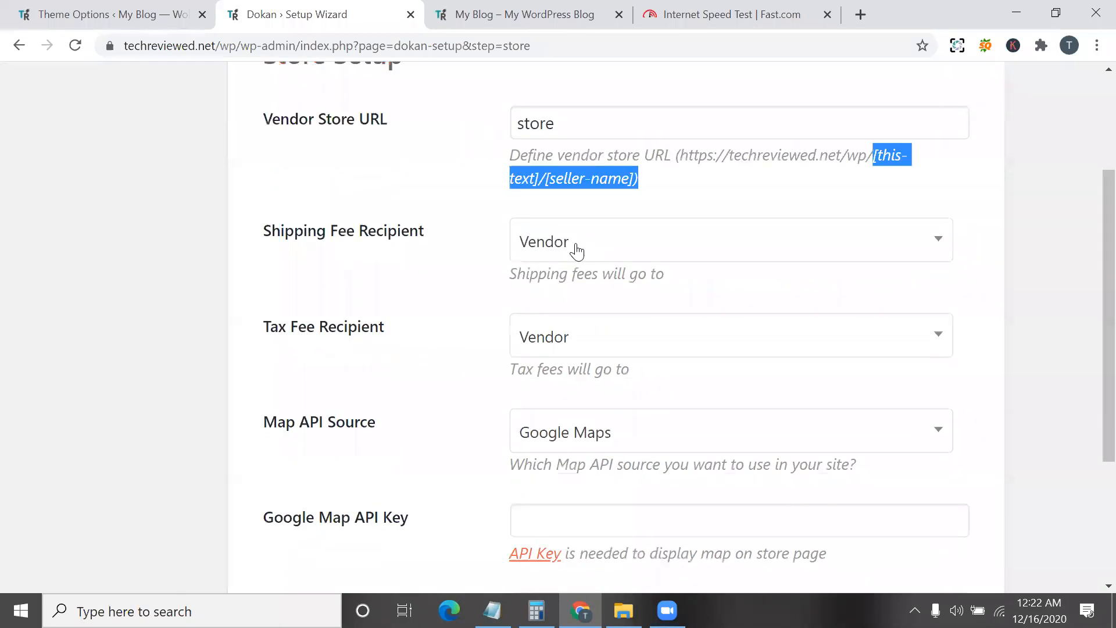
click(577, 251)
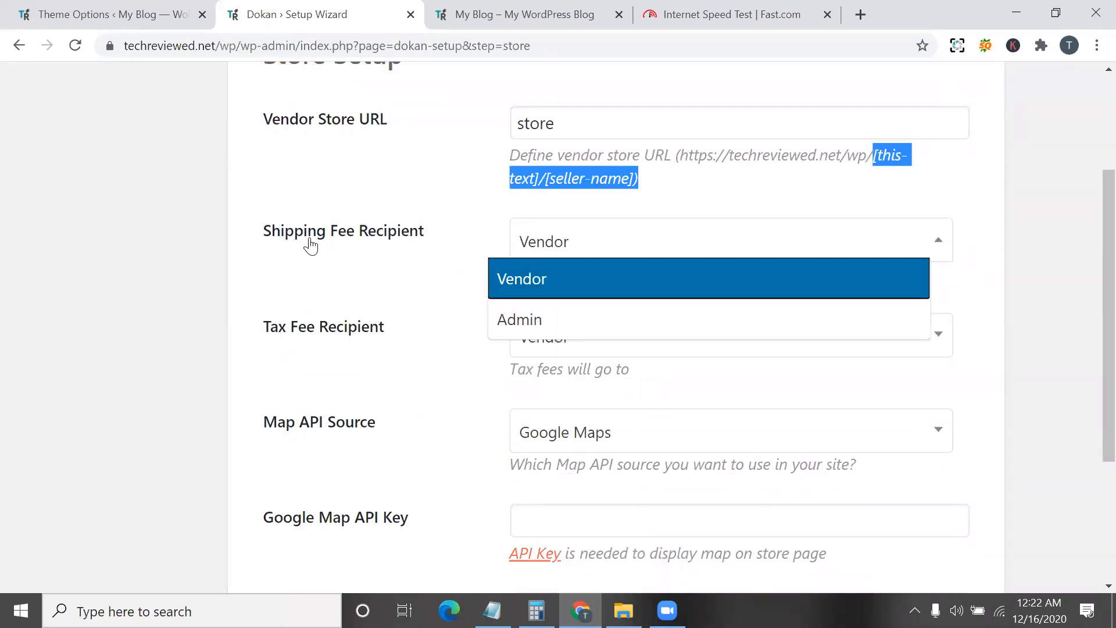
click(558, 277)
click(558, 254)
click(625, 257)
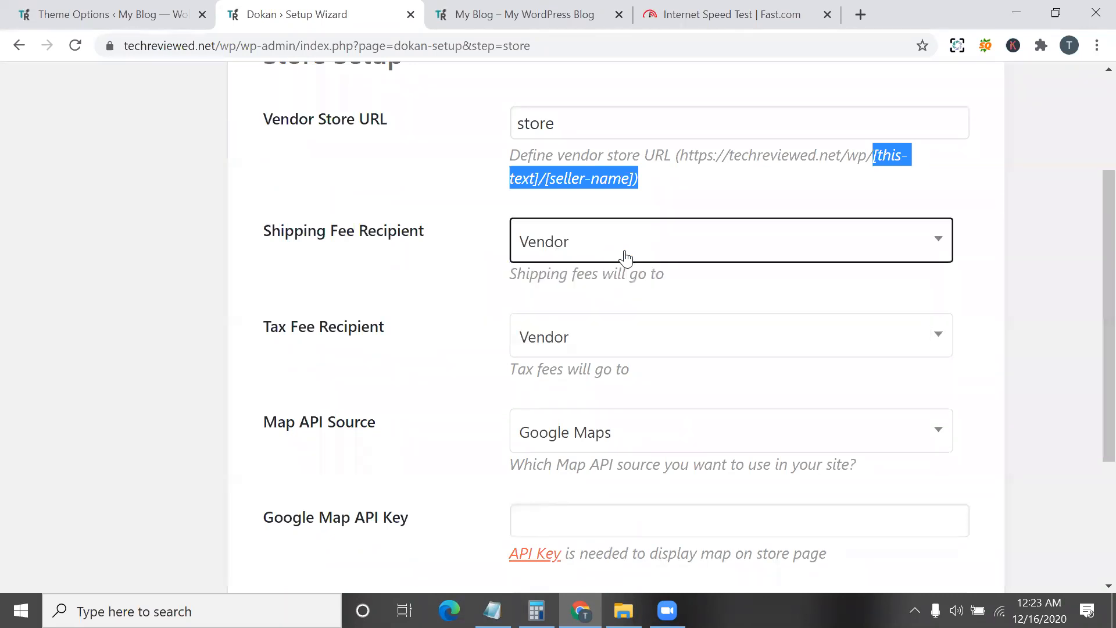
click(624, 258)
click(555, 286)
click(568, 258)
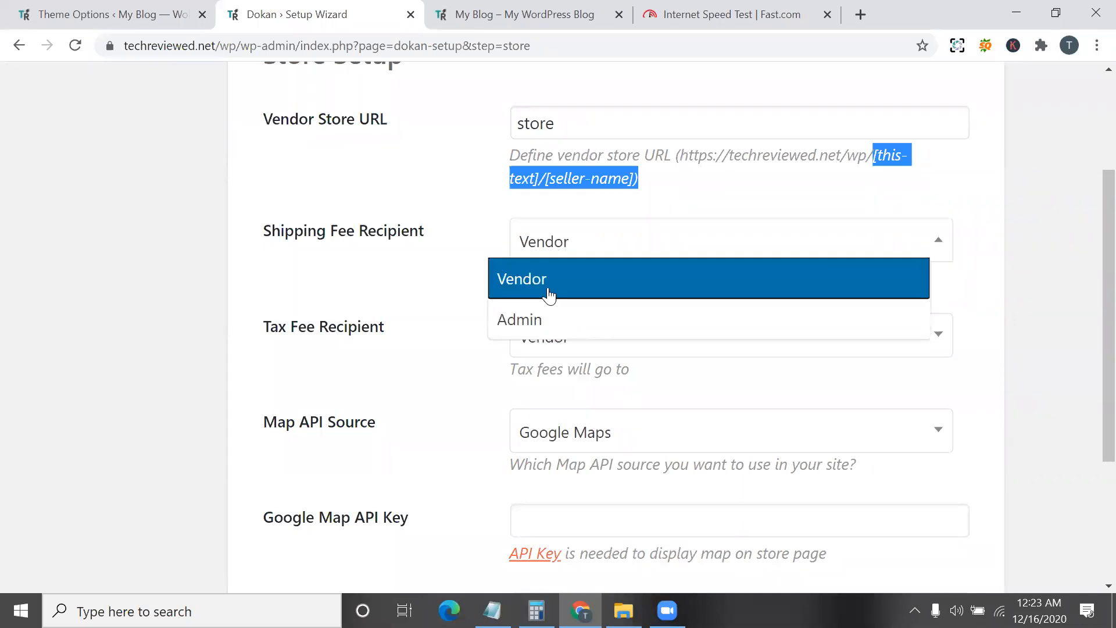
triple_click(390, 242)
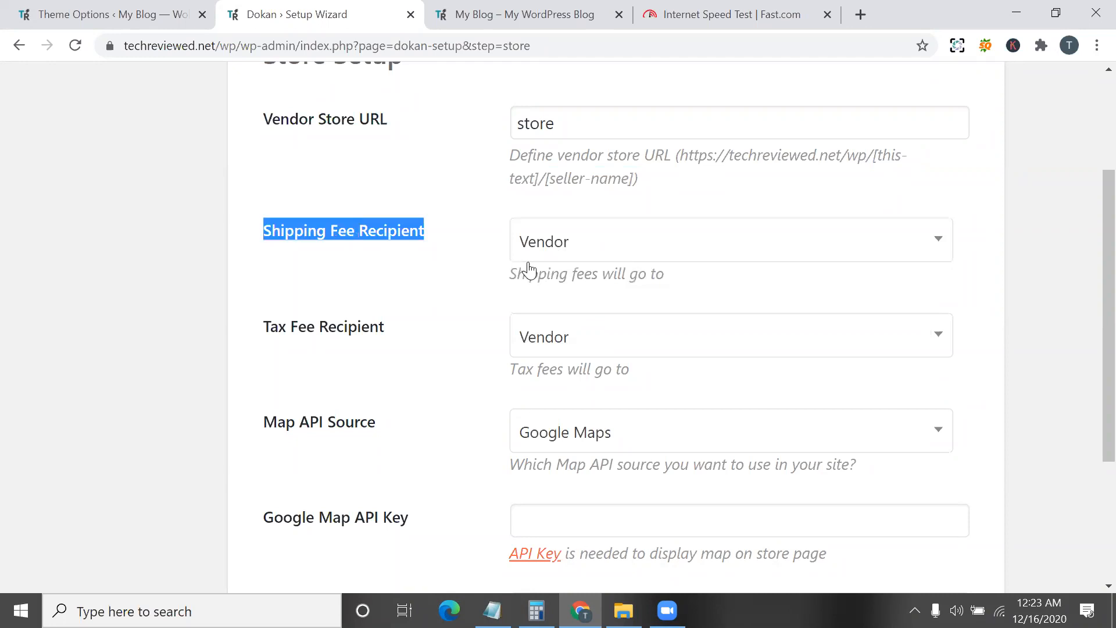
click(563, 253)
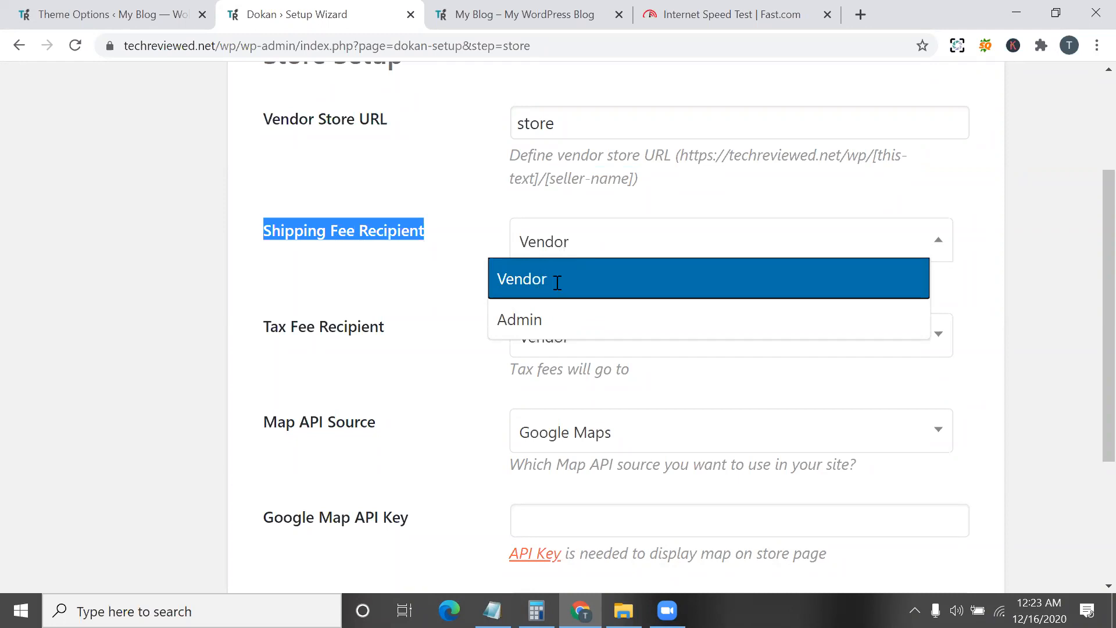
click(557, 282)
scroll(610, 186, down, 1)
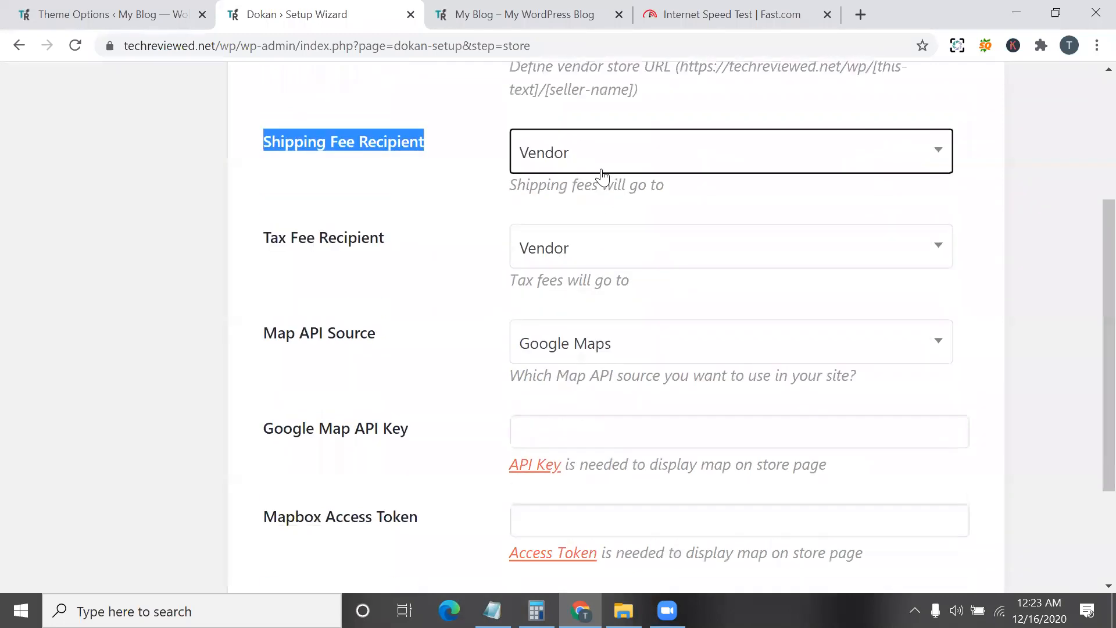
click(601, 170)
click(601, 180)
- Keep Vendor as the Tax Fee Recipient and select Google Maps as the Map API Source
scroll(541, 282, down, 1)
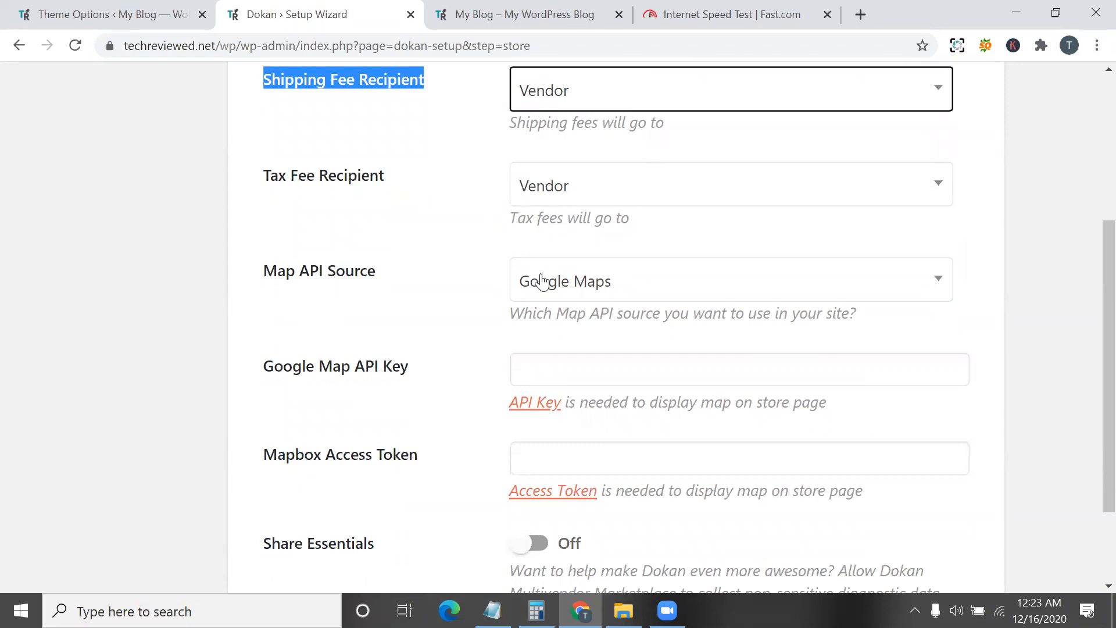
scroll(543, 282, down, 1)
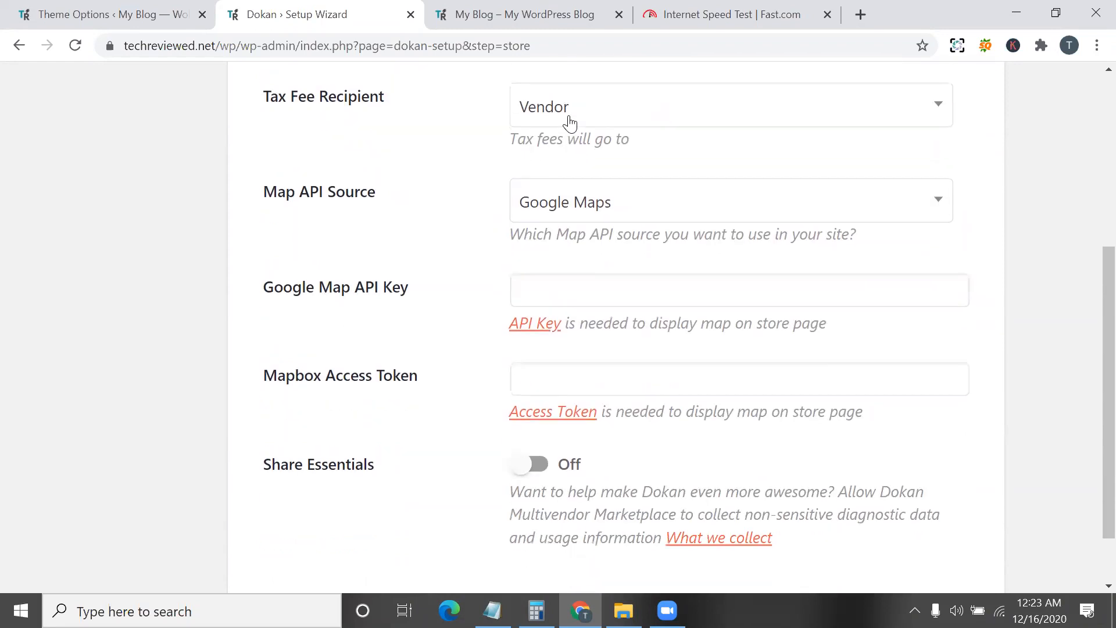
click(549, 109)
click(574, 160)
click(545, 215)
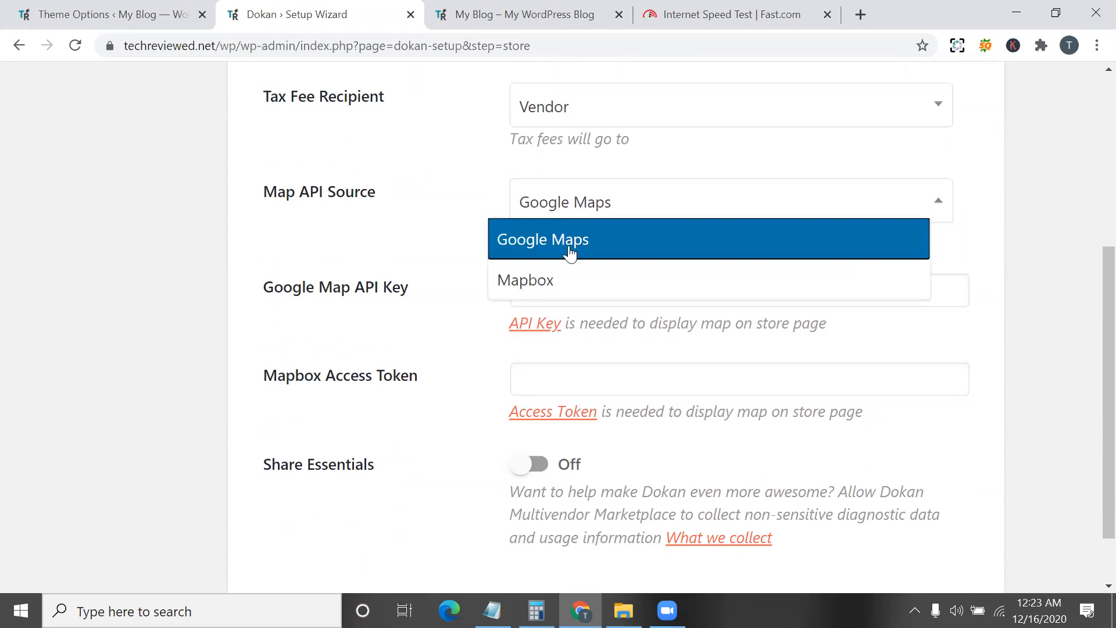
click(531, 250)
- View Google's API key documentation in a new browser tab, return to the empty Google Map API Key field, and close that tab
click(577, 304)
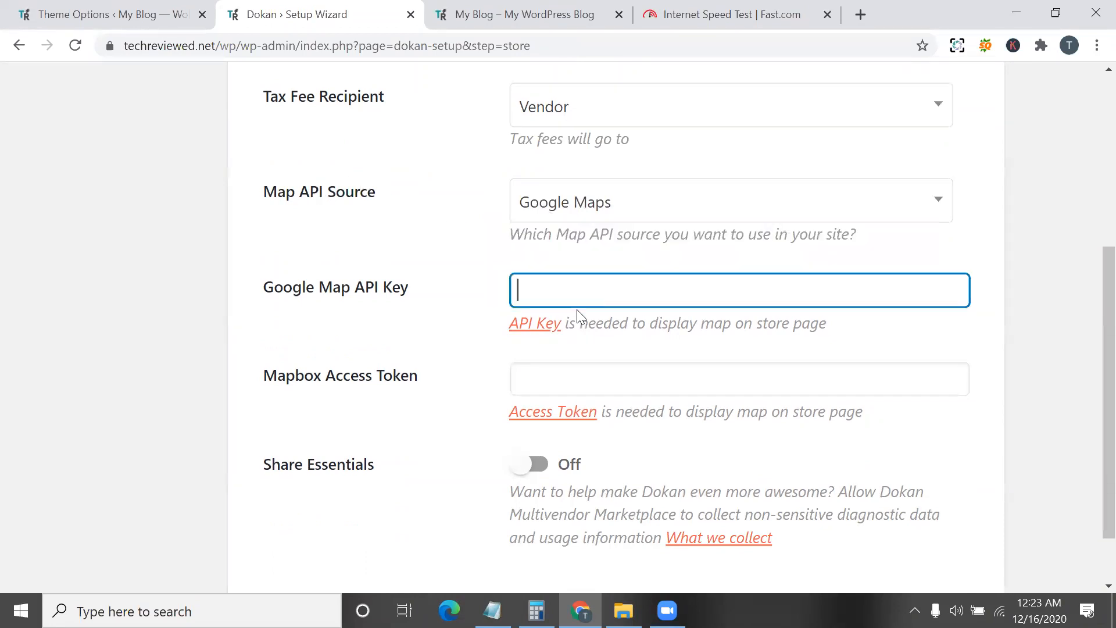
right_click(545, 329)
click(590, 342)
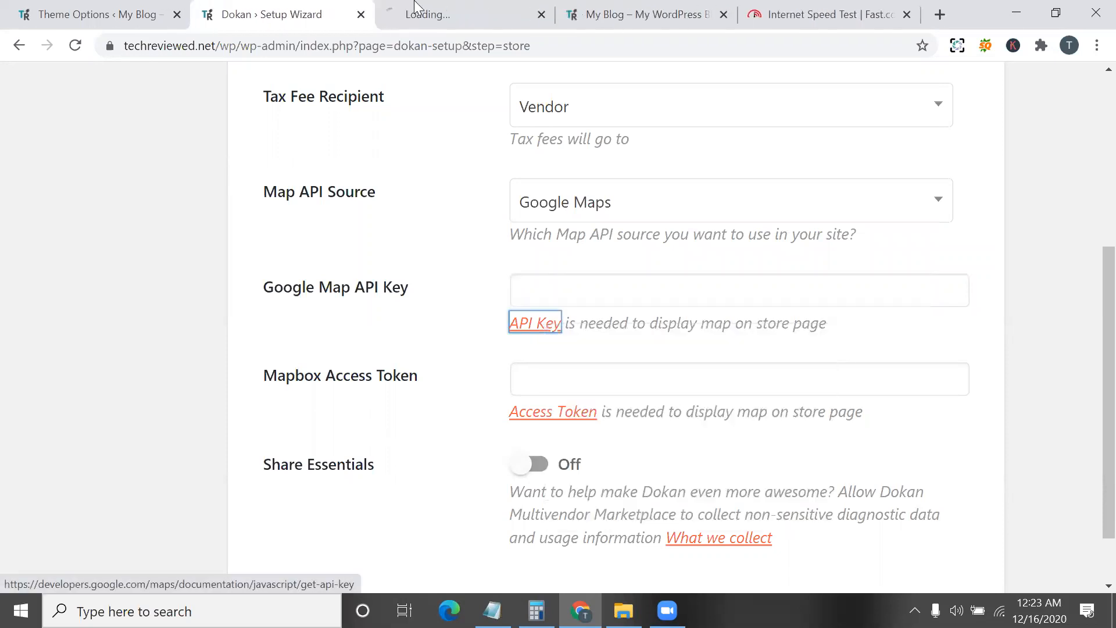
click(417, 7)
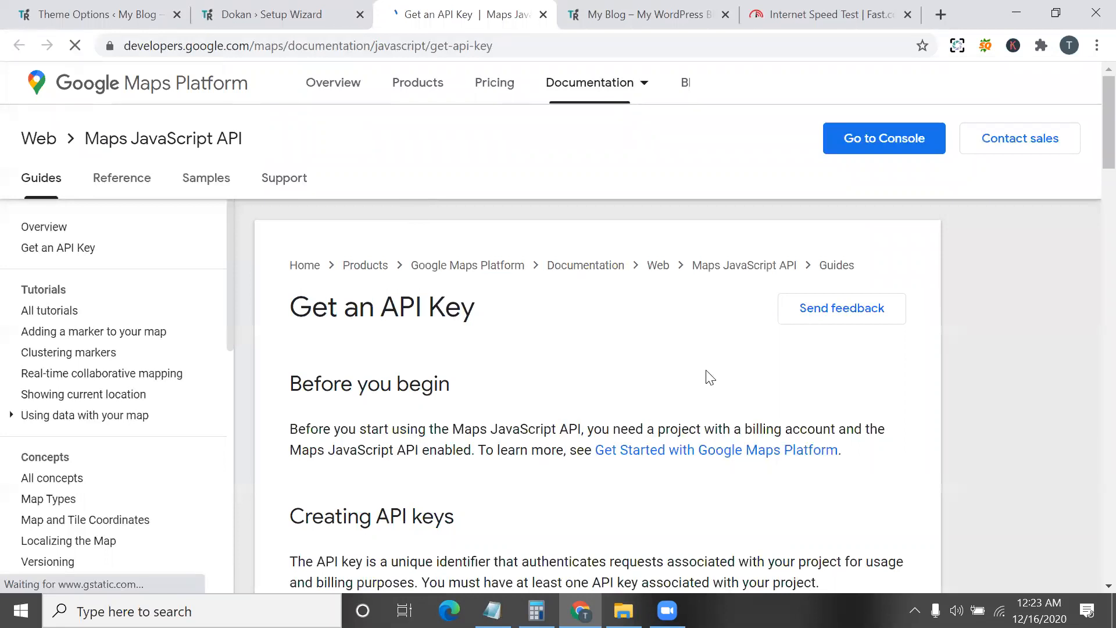
scroll(938, 135, up, 2)
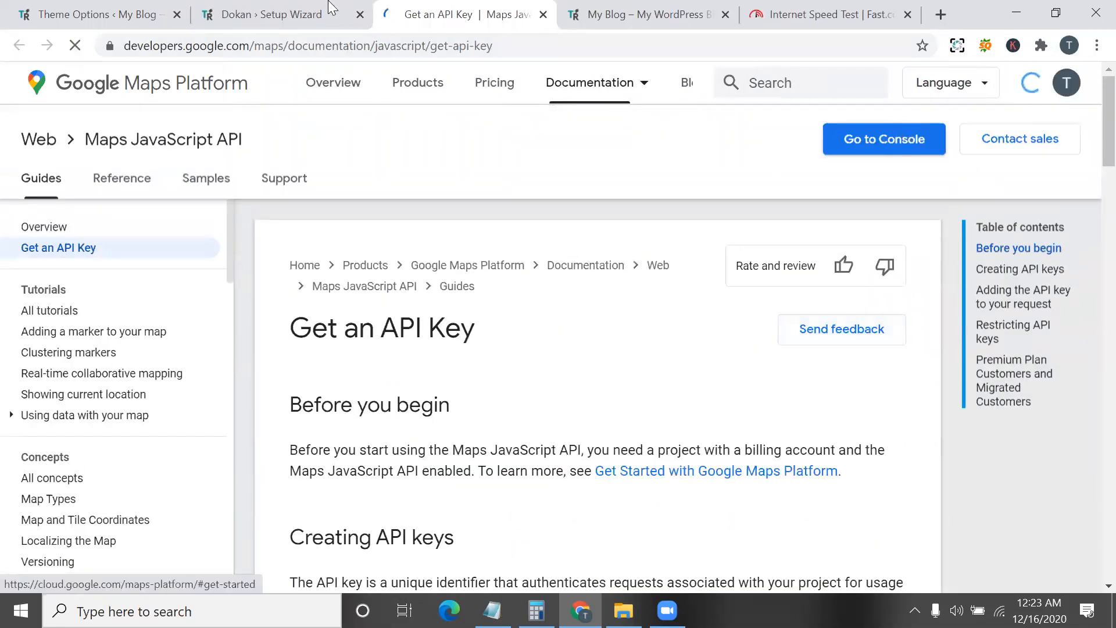
key(ctrl+shift+Tab)
click(582, 294)
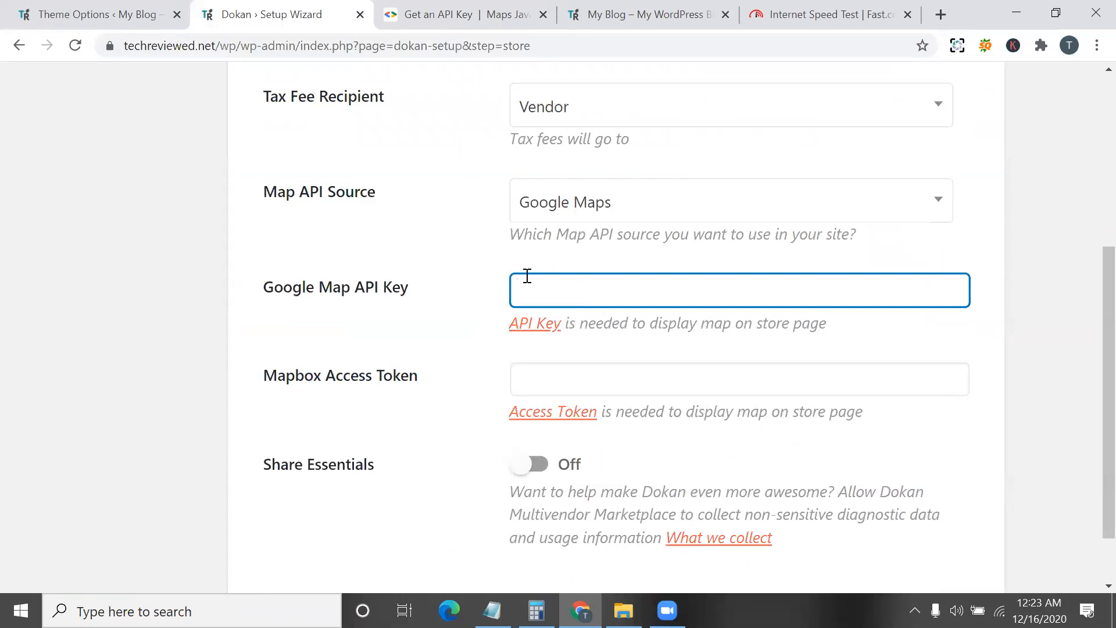
click(542, 15)
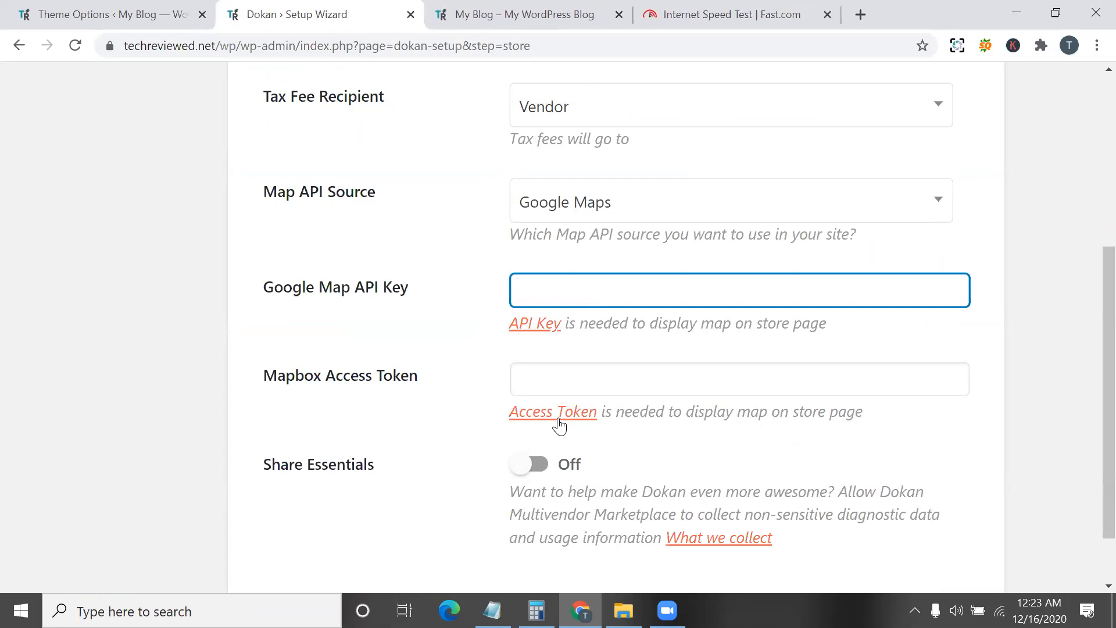
- Switch Share Essentials on and back off, and continue from Store Setup to Selling Setup
scroll(560, 424, down, 1)
scroll(601, 329, down, 1)
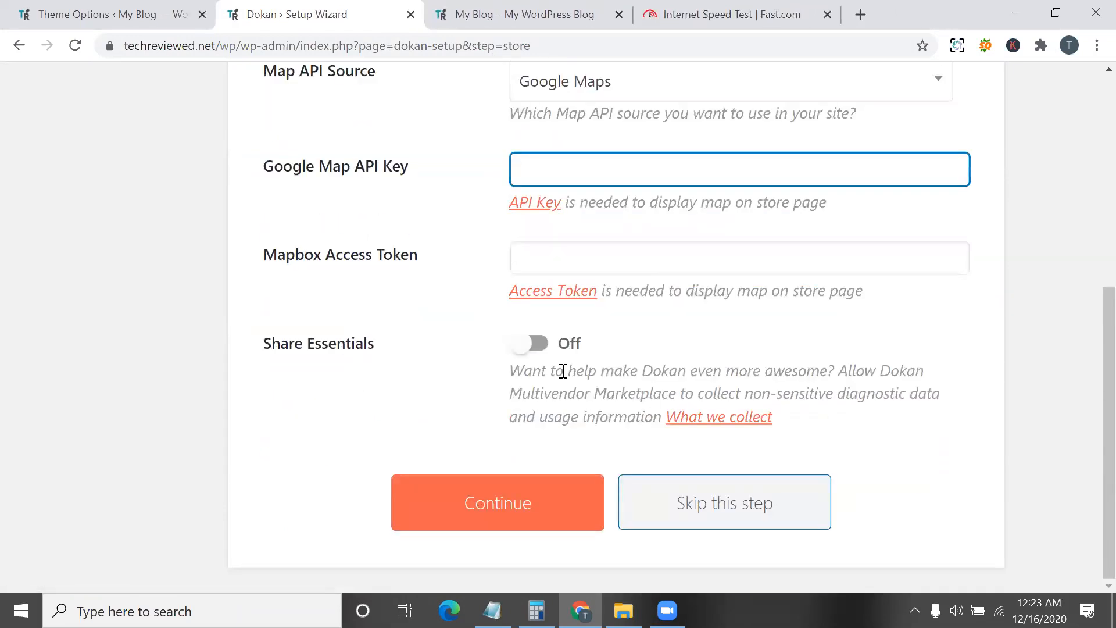
click(533, 344)
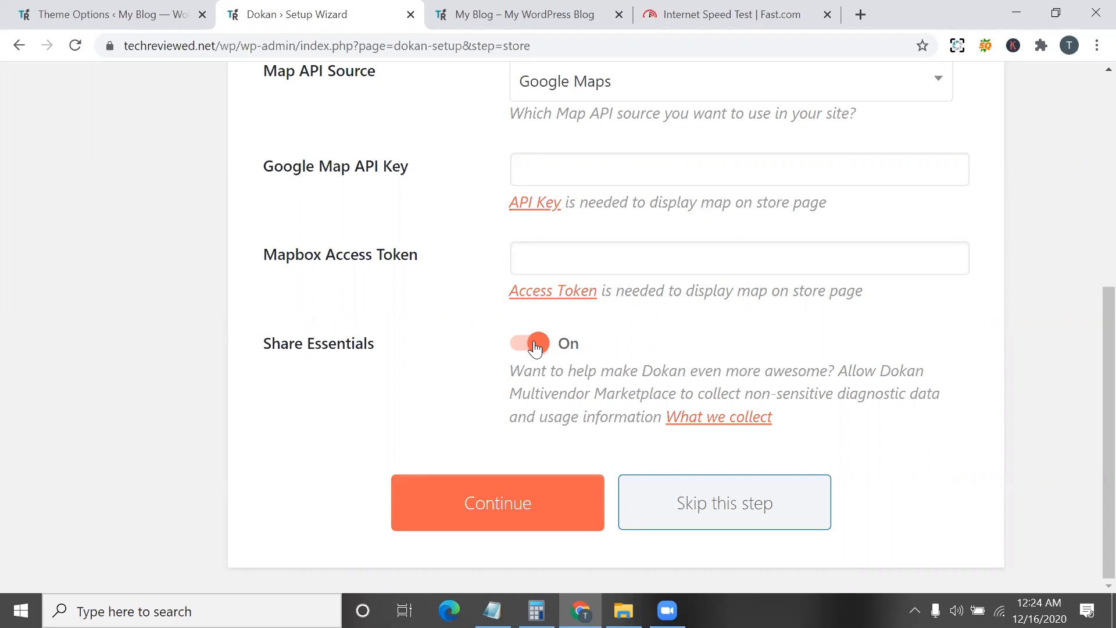
click(536, 346)
click(526, 498)
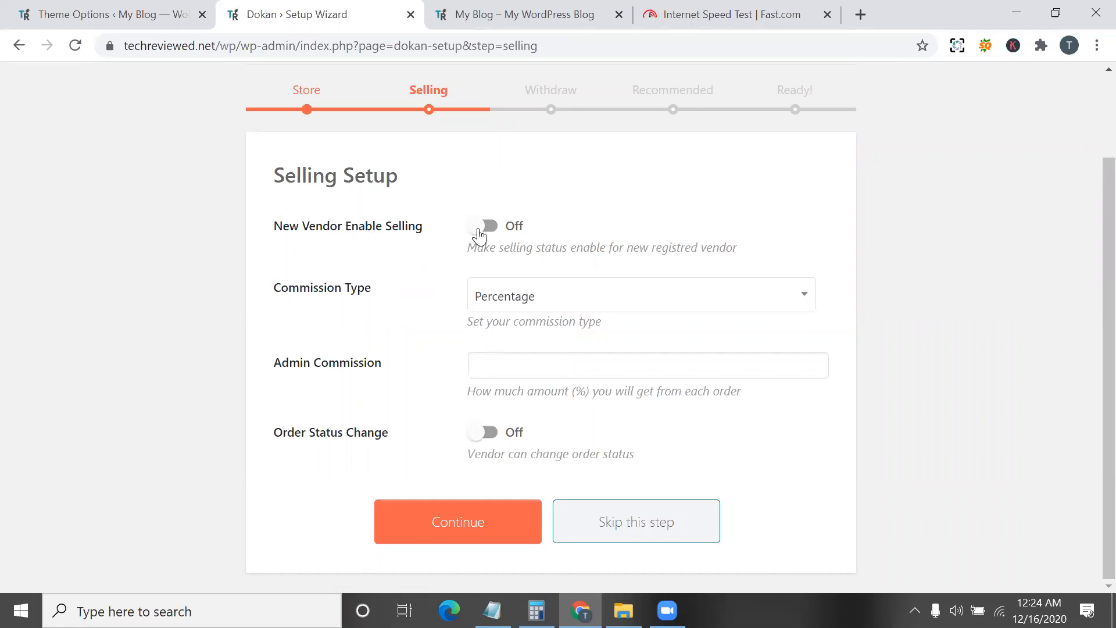
- Enable selling for new vendors and set a Percentage admin commission of 20, leaving Order Status Change off
click(534, 230)
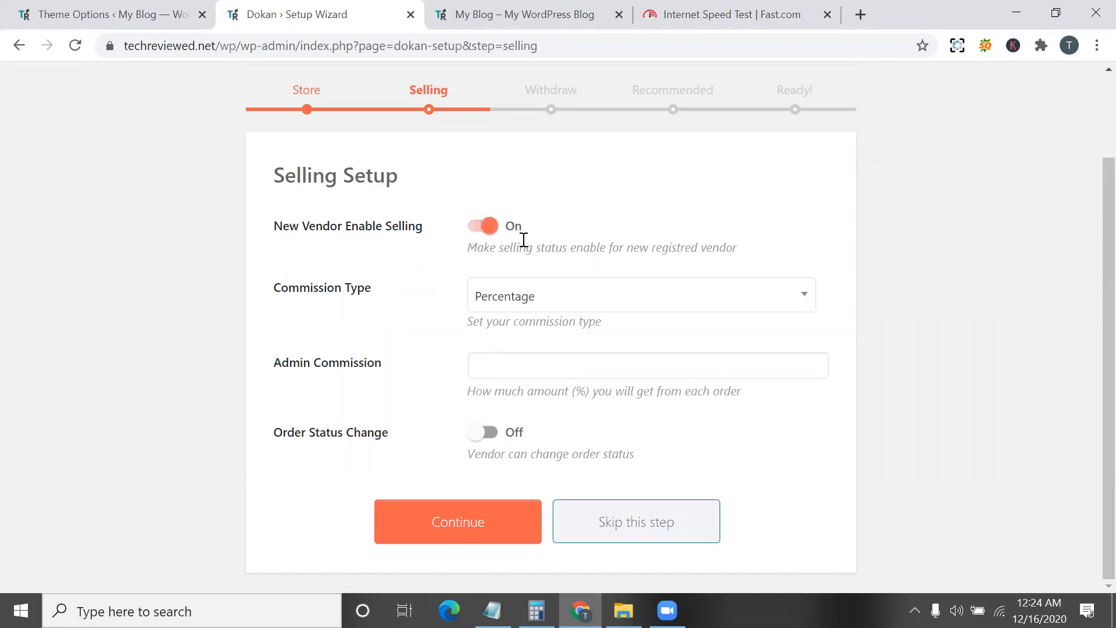
click(486, 288)
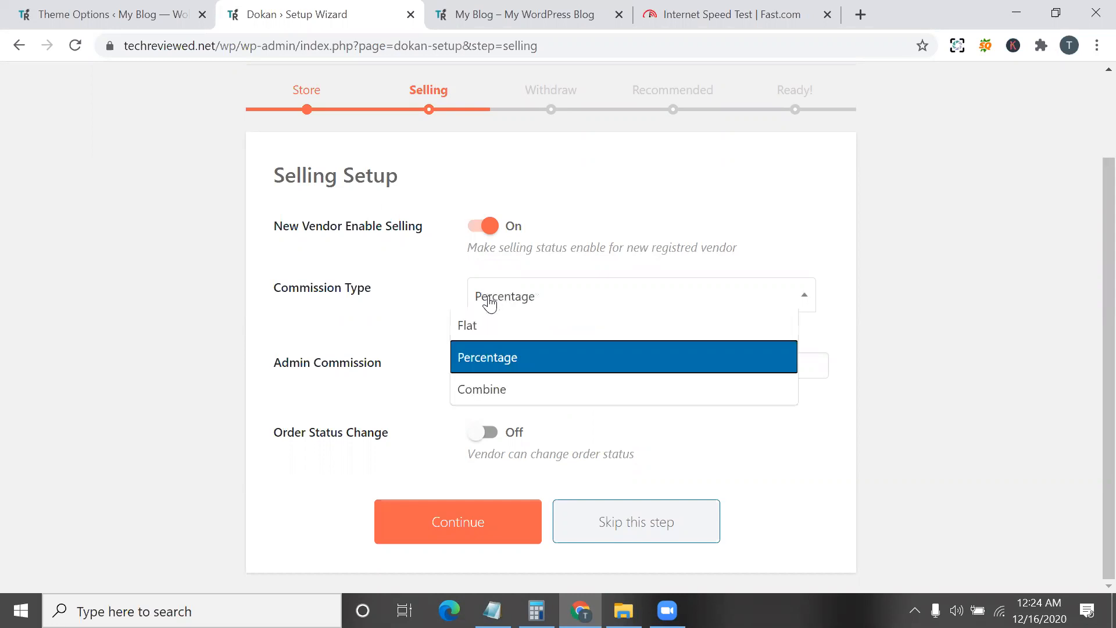
click(523, 367)
click(524, 368)
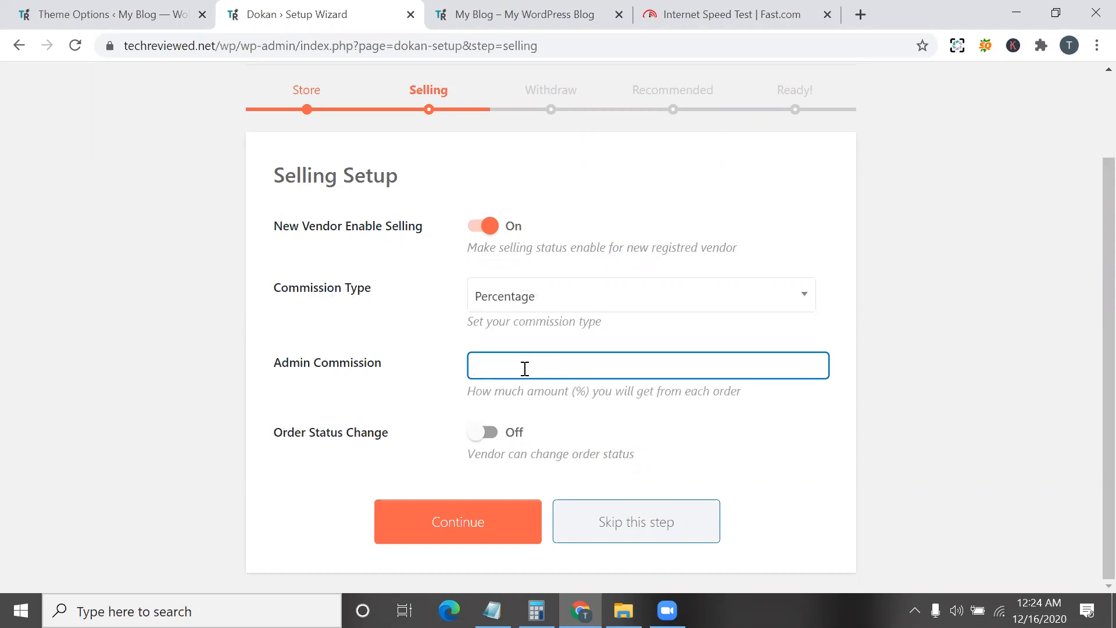
text(20)
click(478, 436)
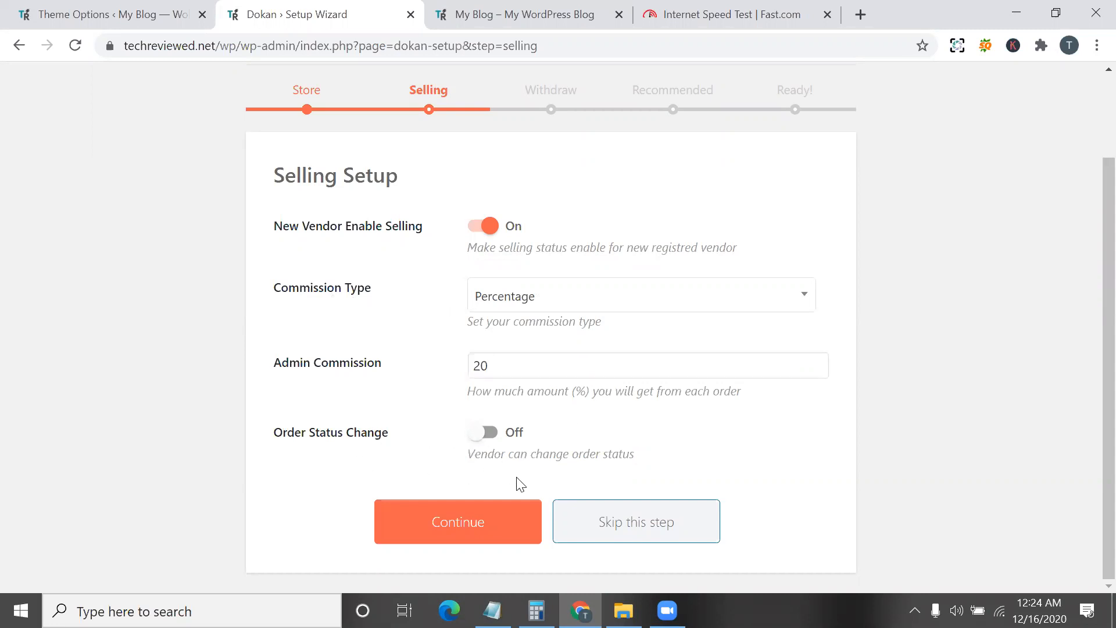
- Switch Order Status Change on so vendors can change order status, and continue from Selling Setup to Withdraw Setup
triple_click(580, 458)
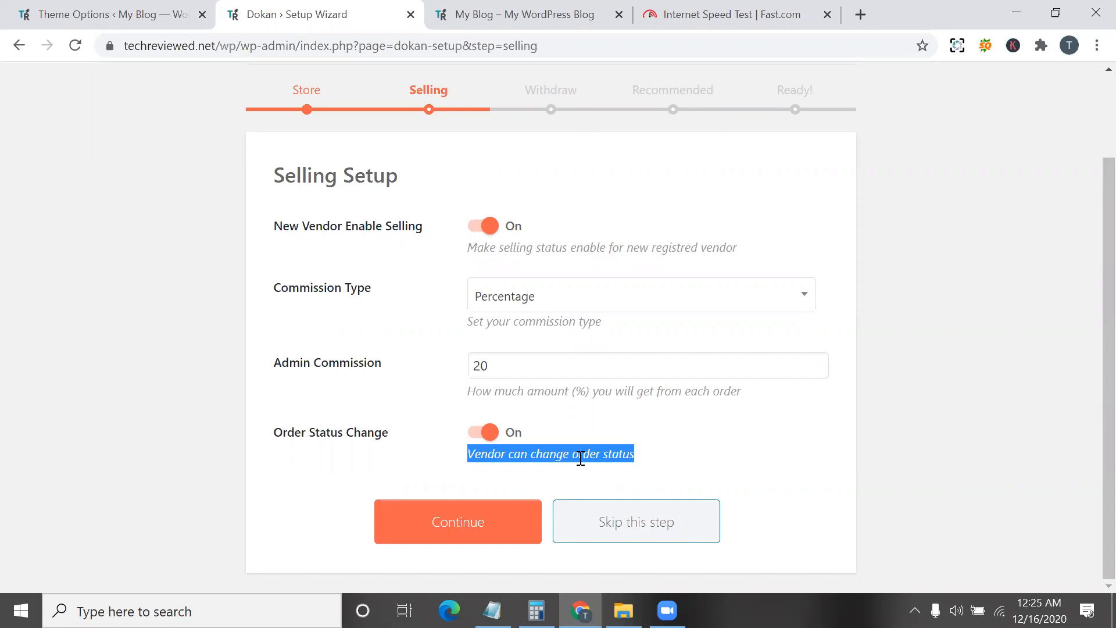
double_click(541, 452)
scroll(540, 448, up, 3)
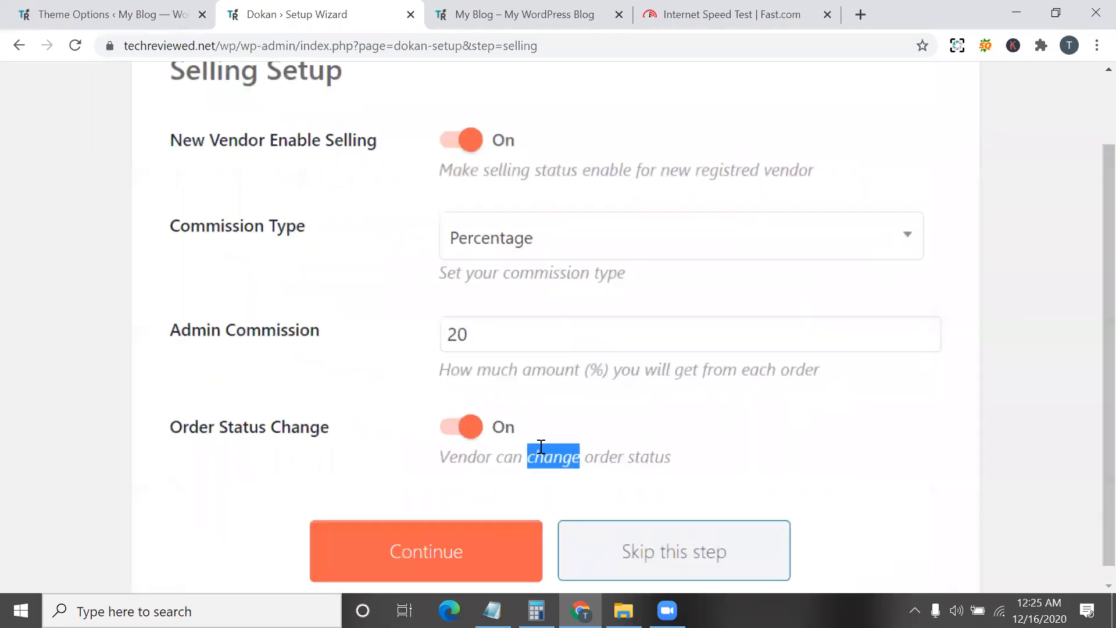
click(492, 533)
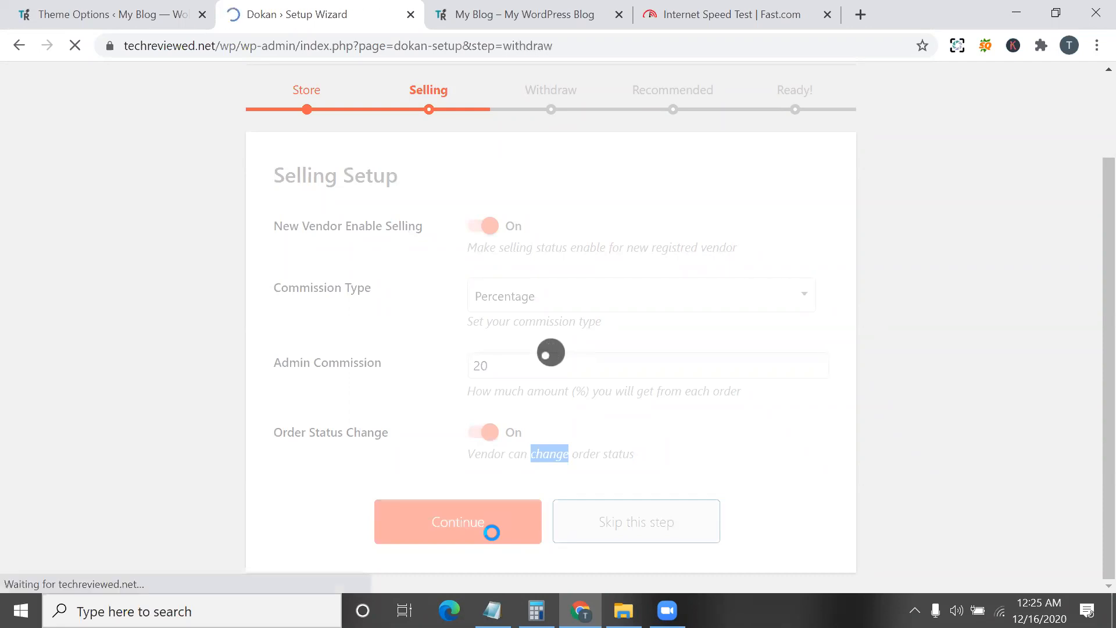
- Enable PayPal as a withdraw method for vendors, leaving Bank Transfer and Skrill off
scroll(492, 532, down, 2)
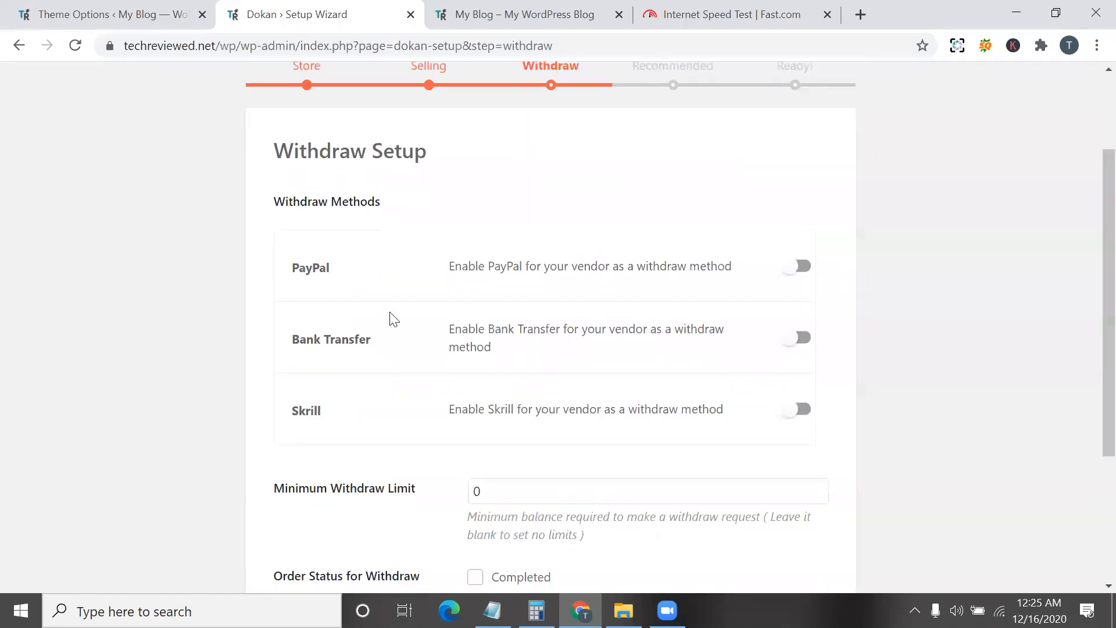
drag(349, 205, 352, 205)
scroll(354, 210, down, 2)
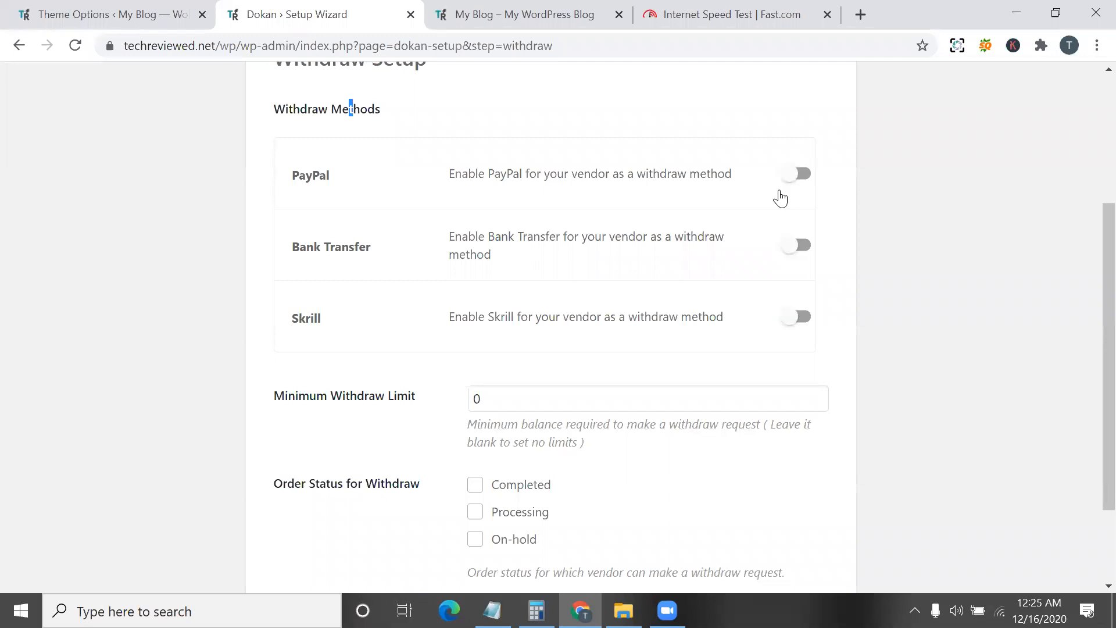
click(798, 174)
scroll(709, 220, down, 1)
scroll(712, 226, down, 1)
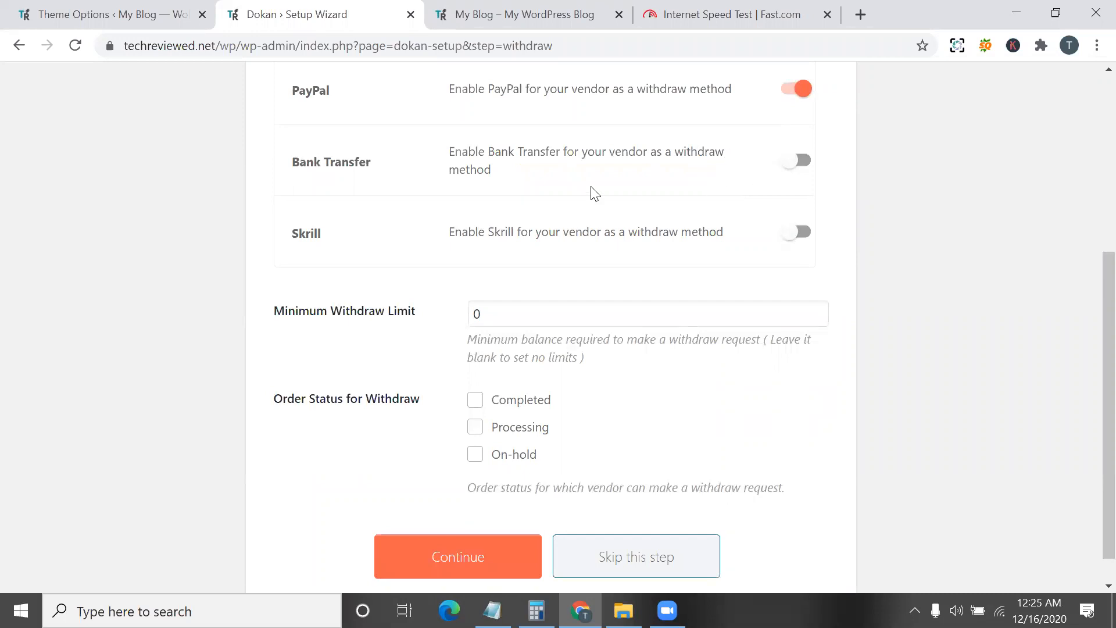
- Set the Minimum Withdraw Limit to 100 and select Completed as the Order Status for Withdraw
scroll(595, 194, down, 1)
double_click(517, 282)
key(BackSpace)
text(10)
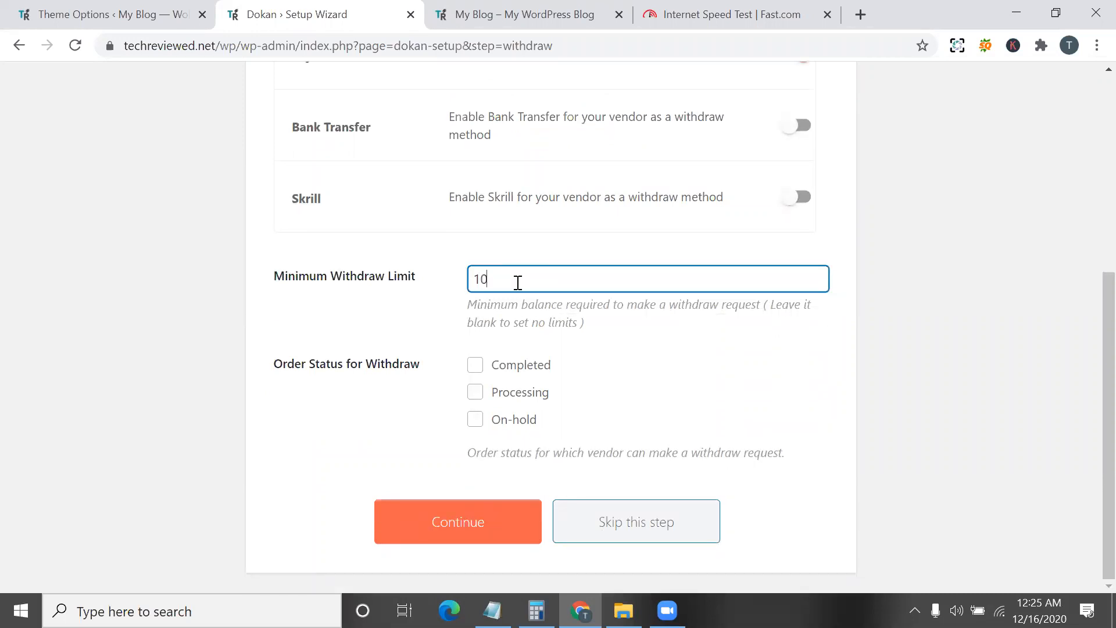
text(0)
click(470, 368)
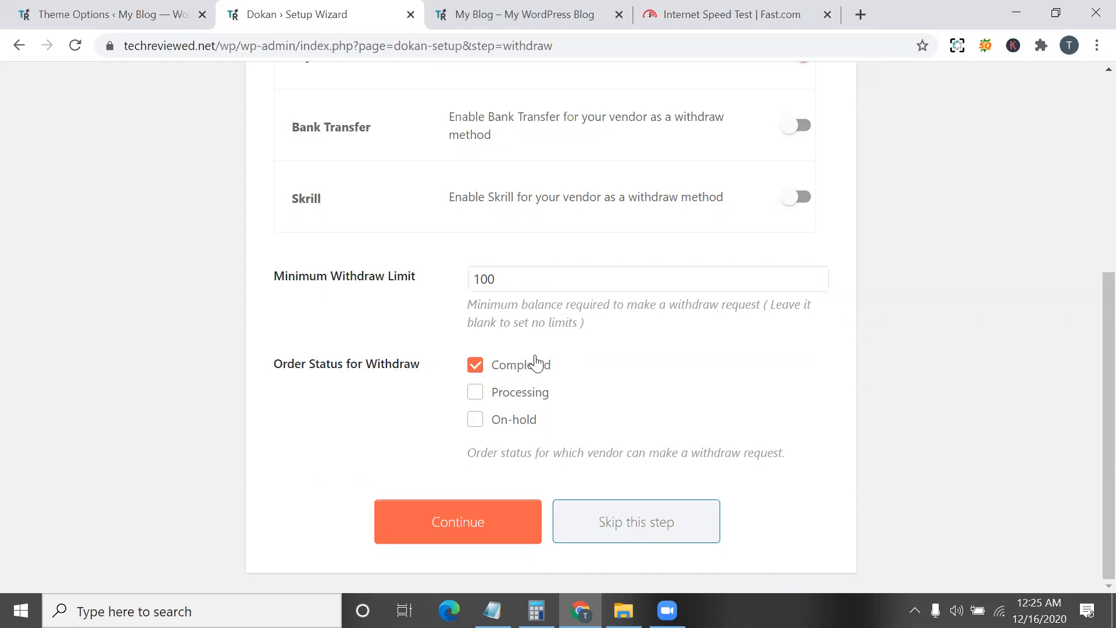
- Review the withdraw methods, the Minimum Withdraw Limit with its description, and the order status options in Withdraw Setup
scroll(484, 305, up, 1)
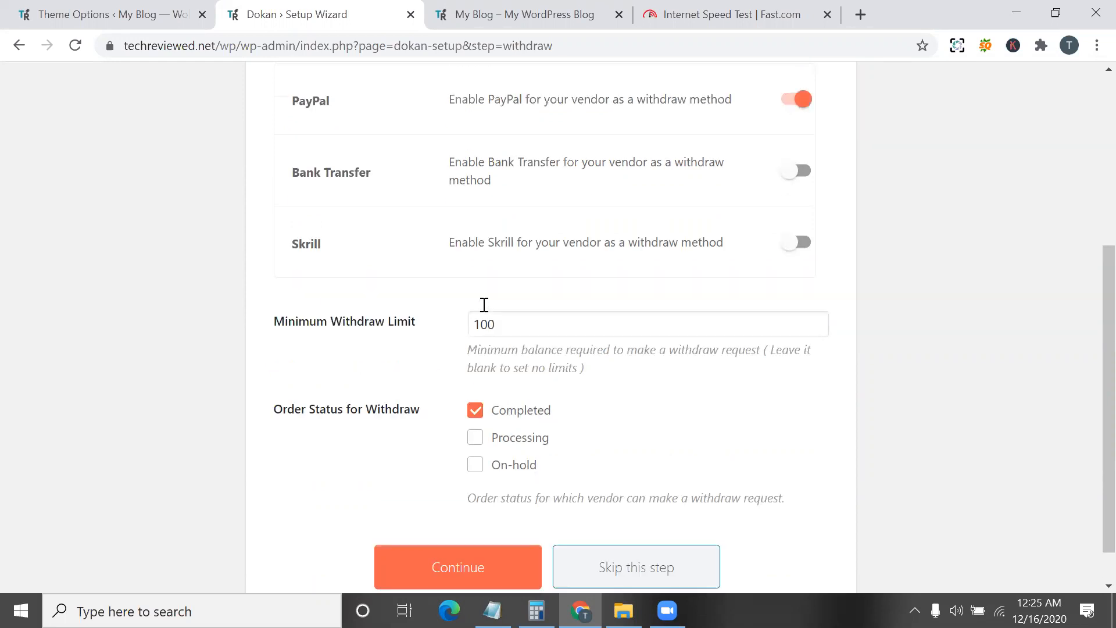
scroll(484, 305, up, 1)
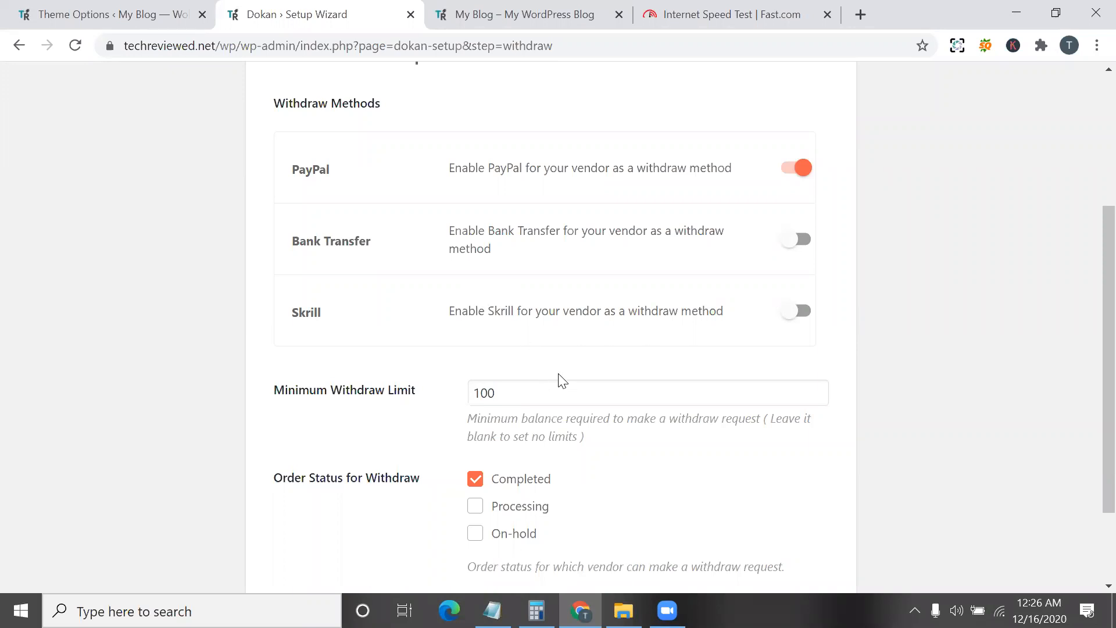
double_click(514, 398)
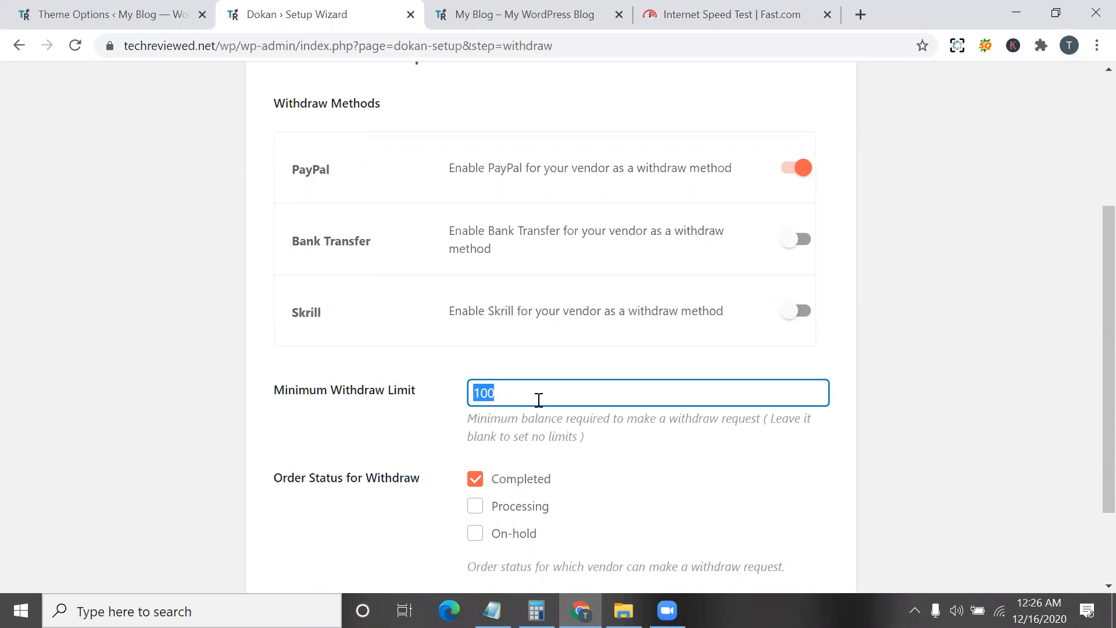
click(537, 395)
double_click(537, 395)
triple_click(524, 423)
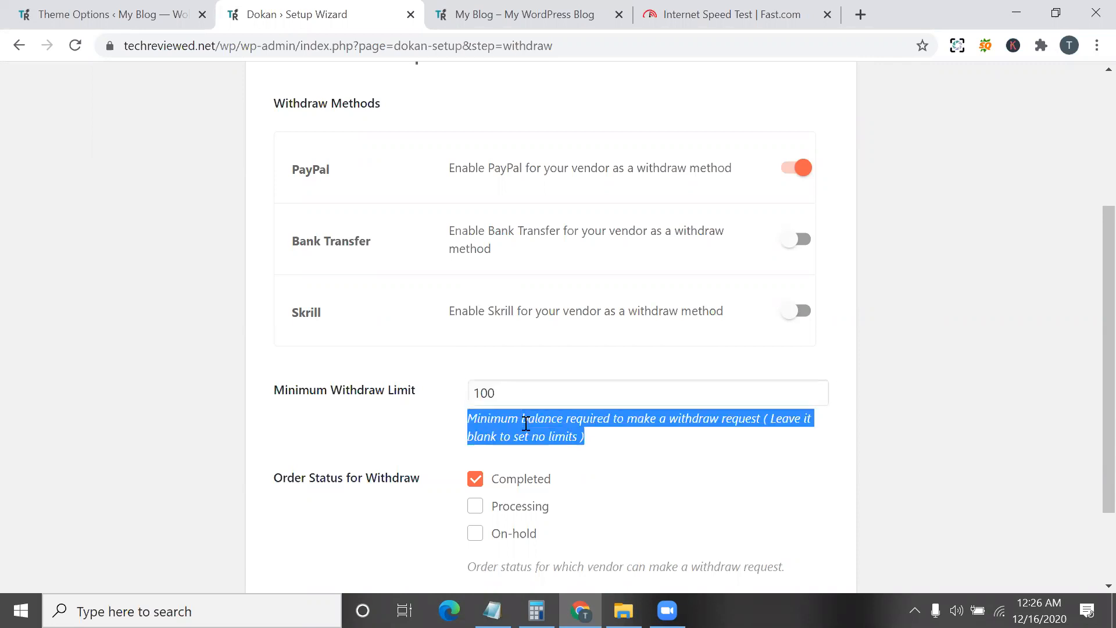
scroll(525, 423, down, 1)
scroll(526, 429, up, 4)
scroll(486, 352, down, 2)
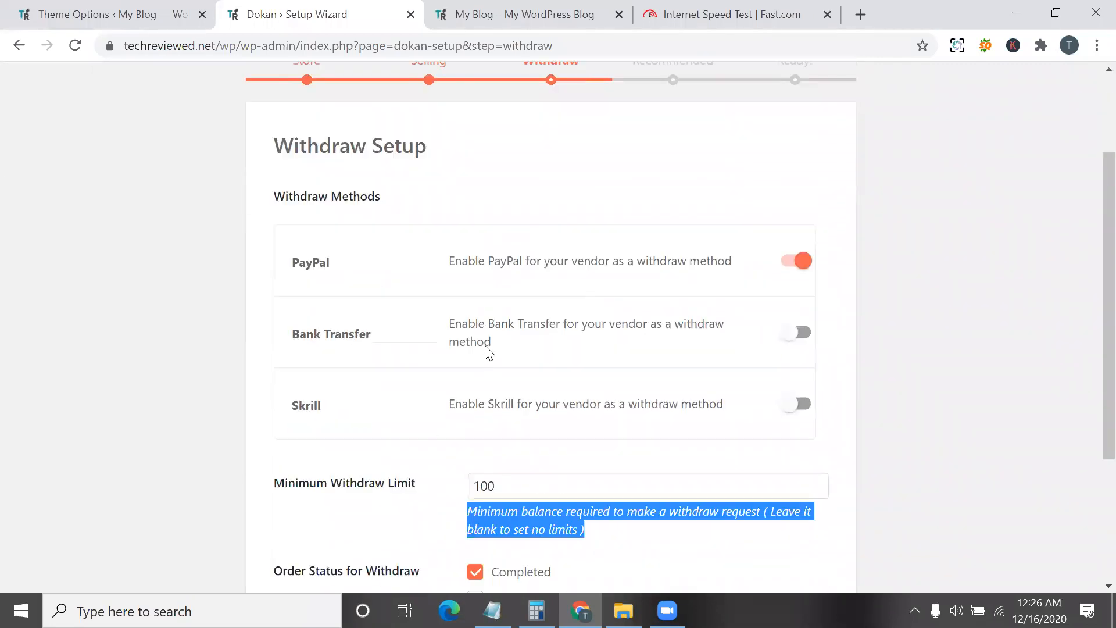
scroll(414, 297, down, 1)
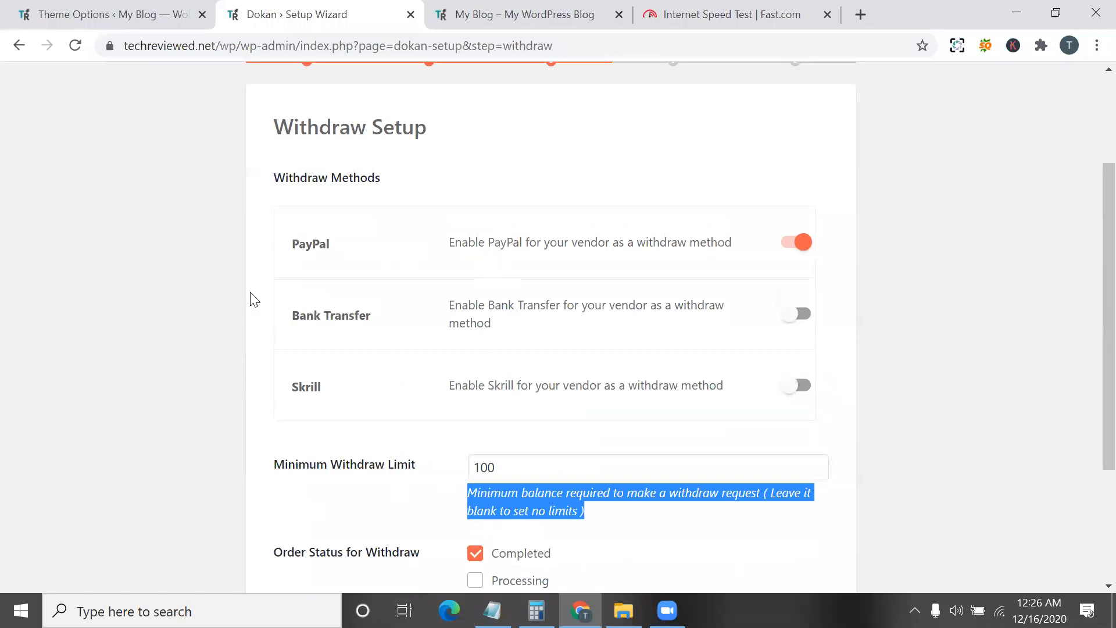
click(496, 467)
double_click(495, 468)
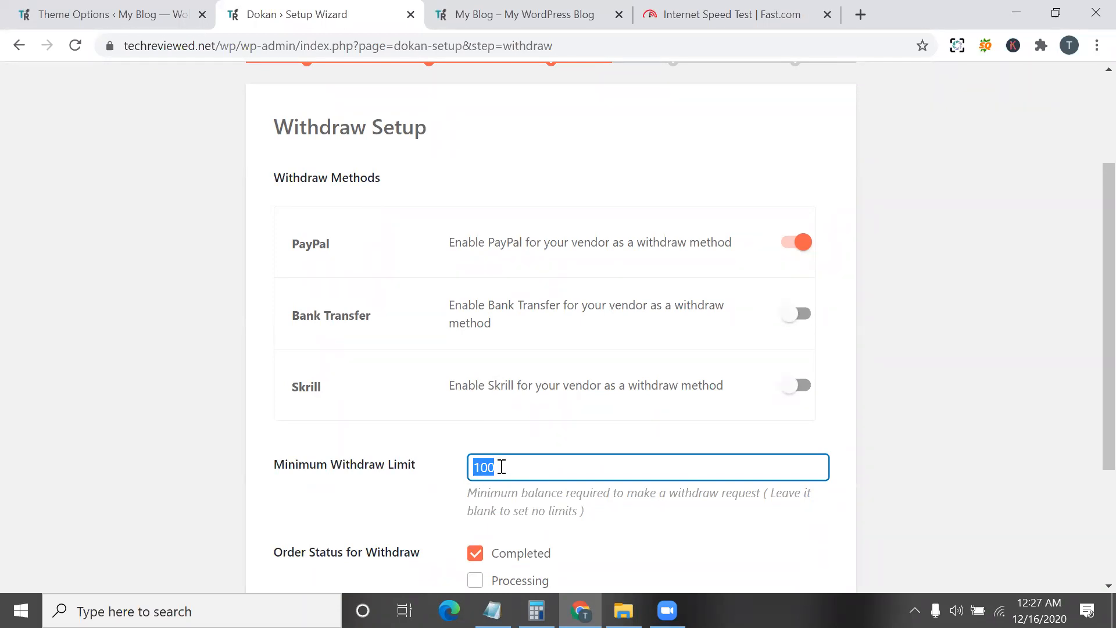
scroll(501, 466, down, 3)
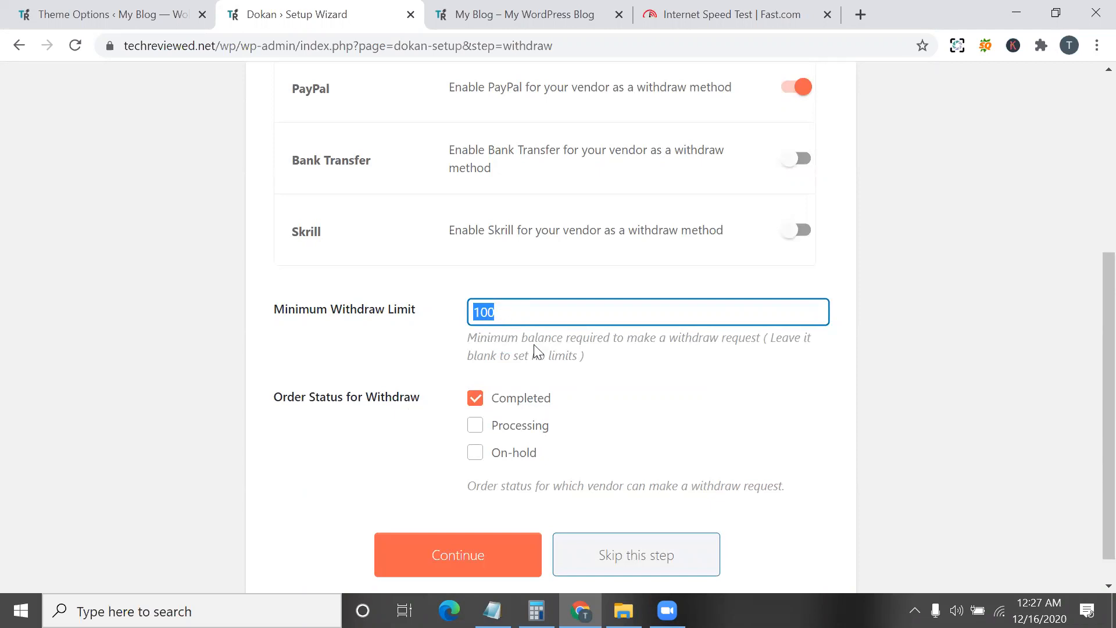
- Continue past Withdraw Setup and install the recommended WooCommerce Conversion Tracking and weMail plugins
click(496, 538)
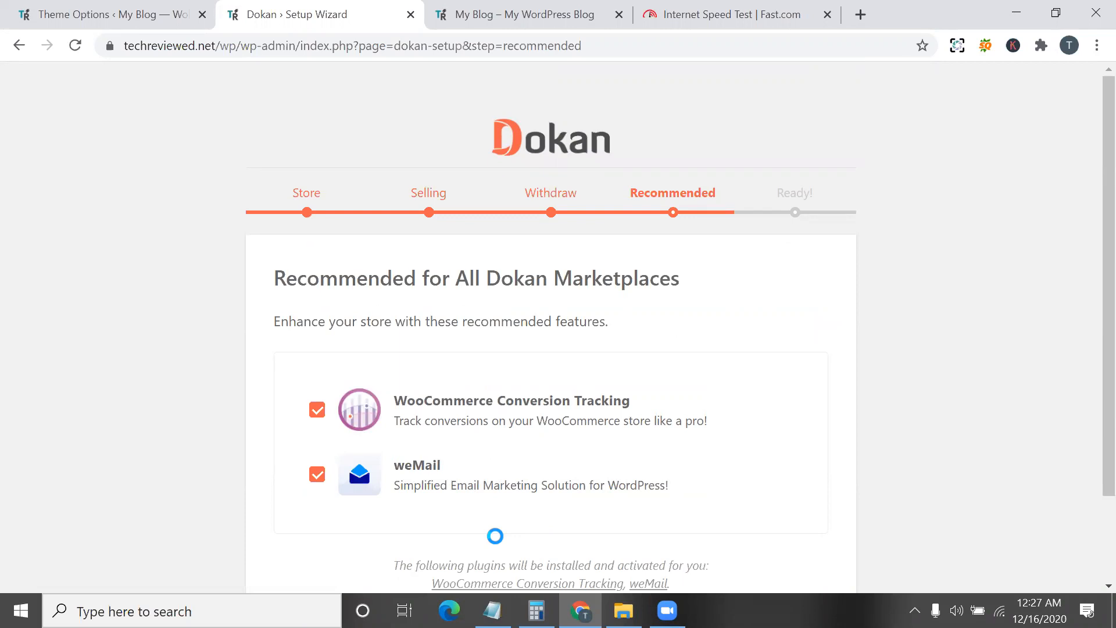
scroll(494, 535, down, 2)
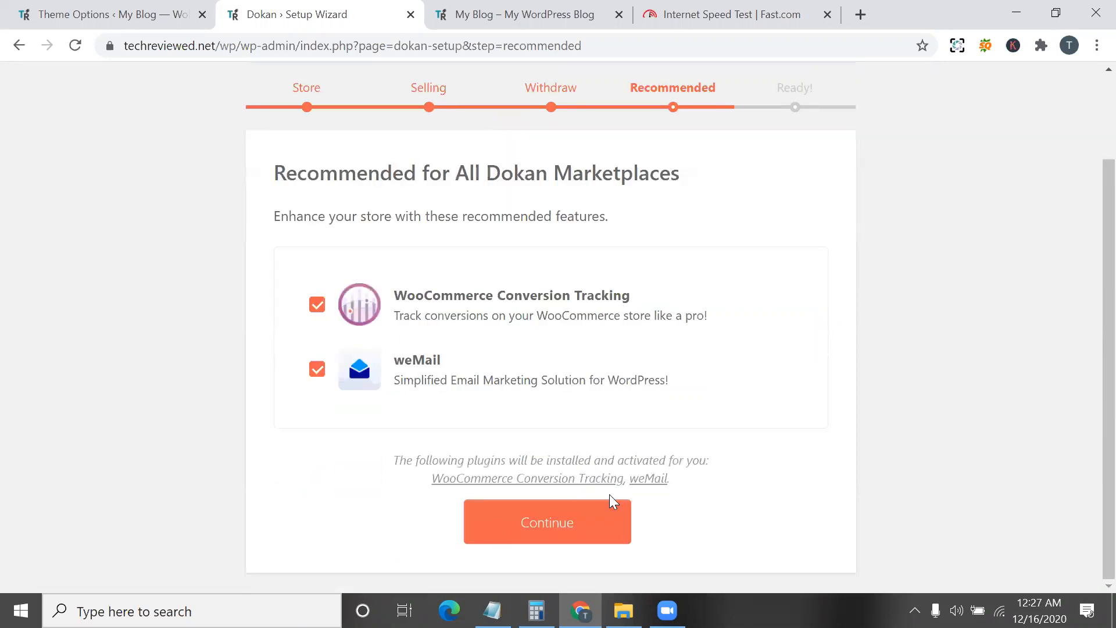
click(605, 526)
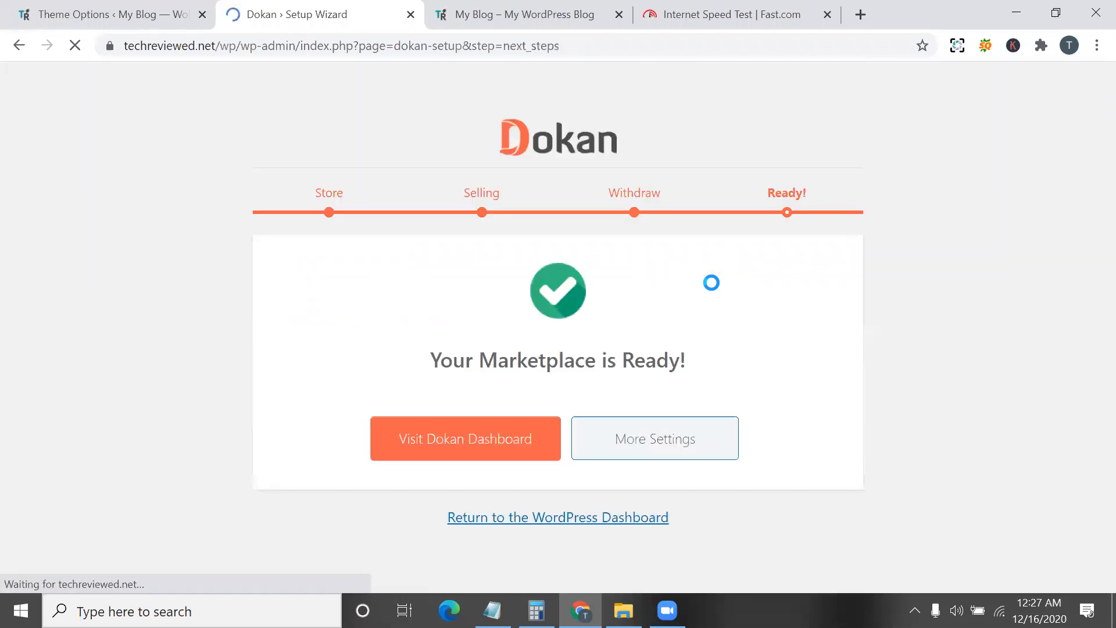
- Leave the finished setup wizard and open the Dokan dashboard in the WordPress admin
click(497, 453)
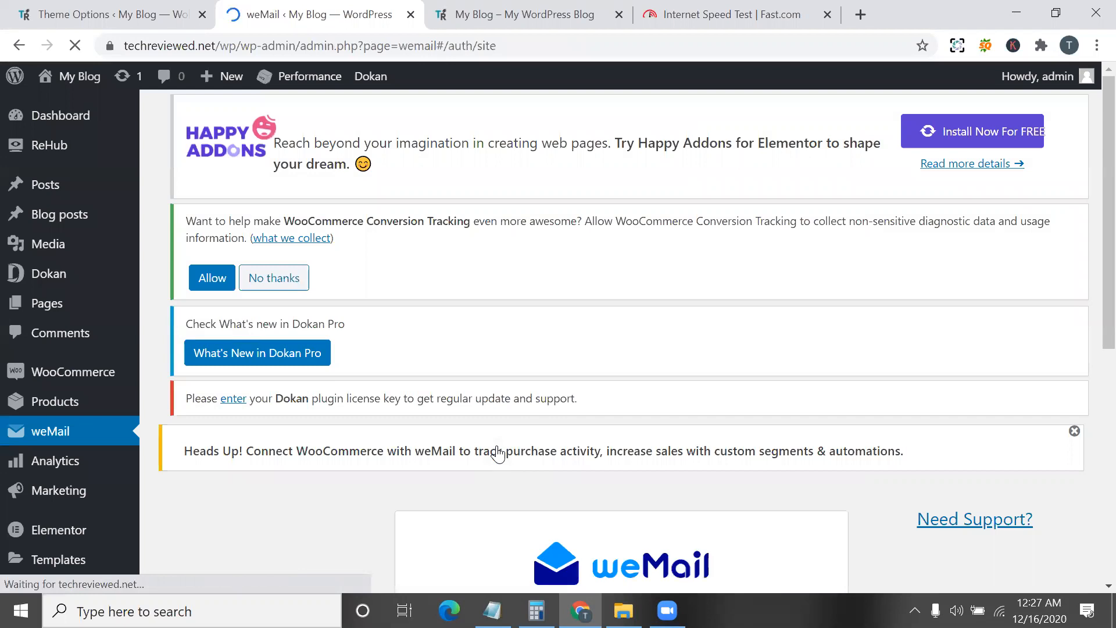
scroll(503, 455, down, 3)
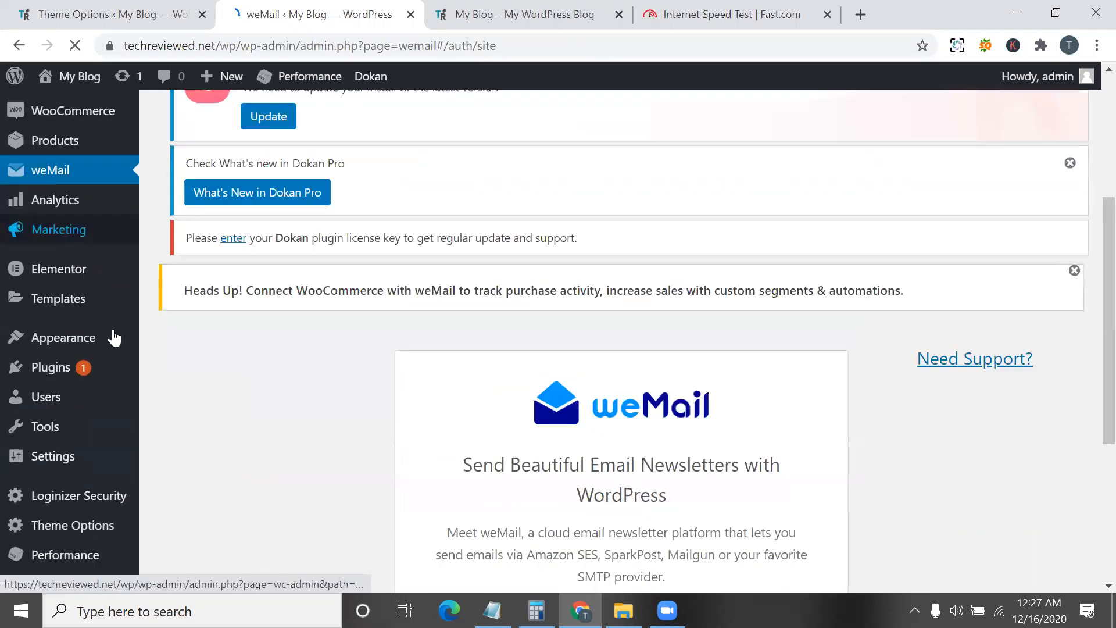
scroll(110, 349, up, 3)
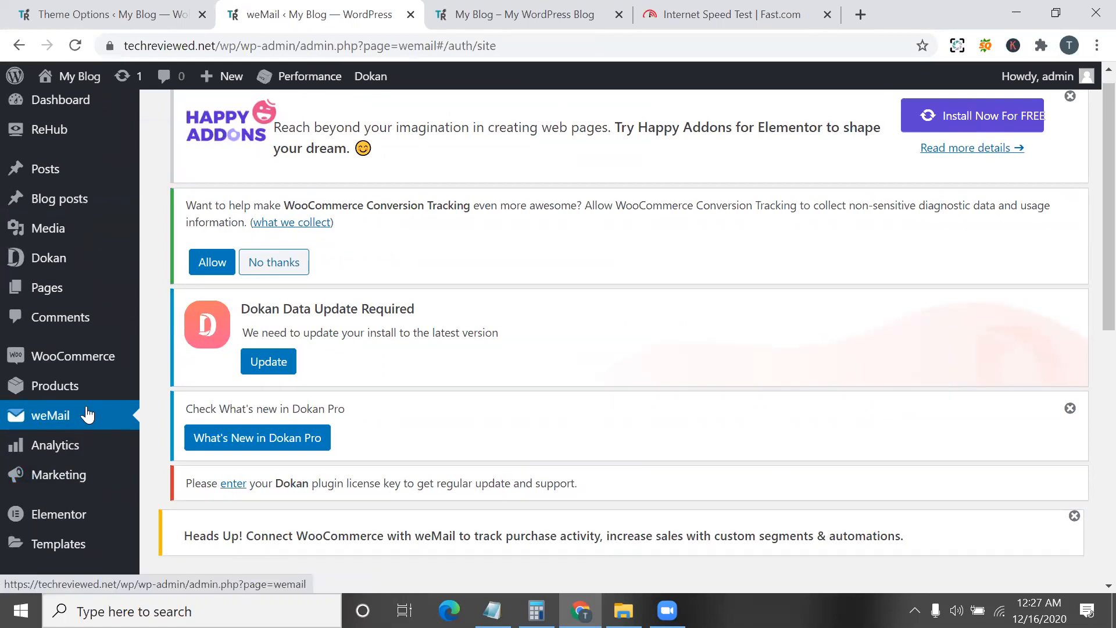
scroll(206, 410, down, 5)
scroll(139, 418, up, 5)
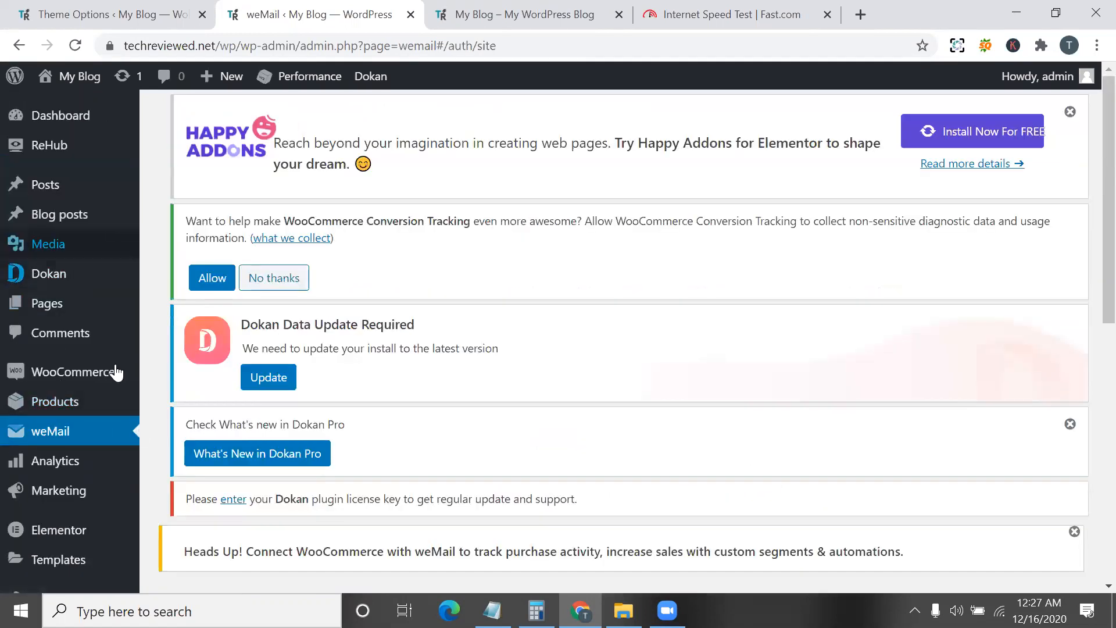
mouse_move(67, 275)
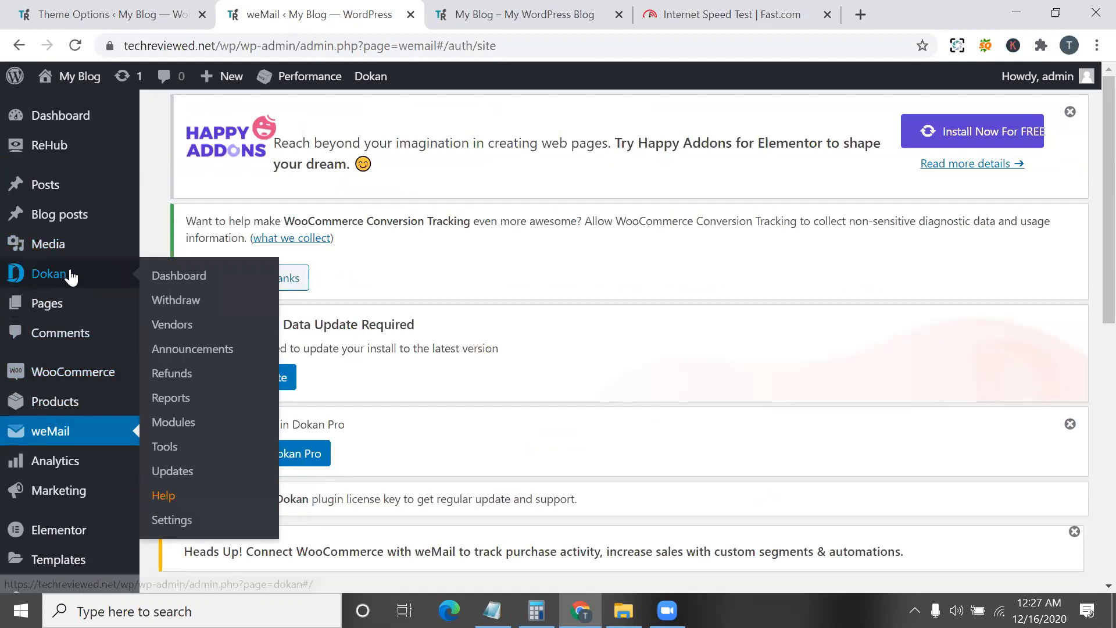
click(204, 284)
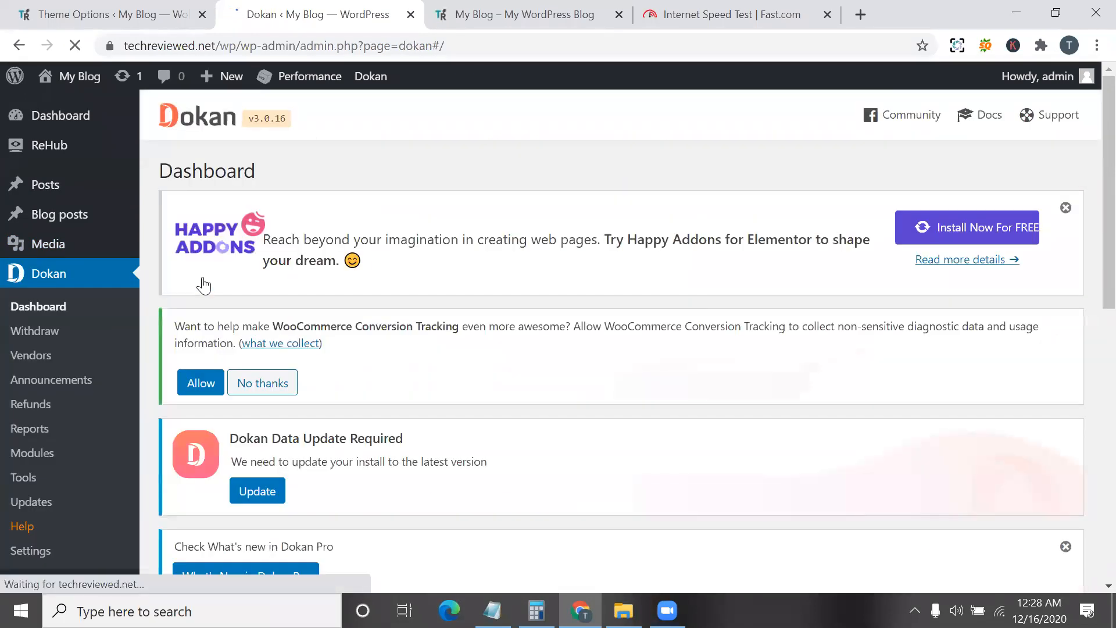
- Examine the Dokan dashboard, especially the sales, commission, vendor, product and withdrawal figures under At a Glance
scroll(346, 361, down, 10)
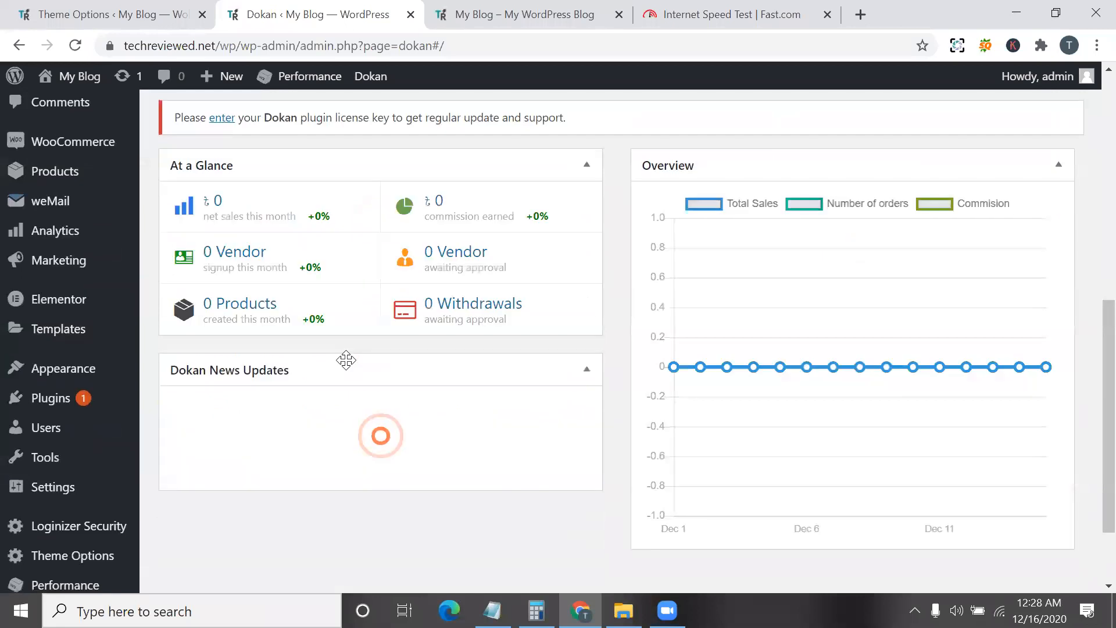
scroll(346, 368, up, 6)
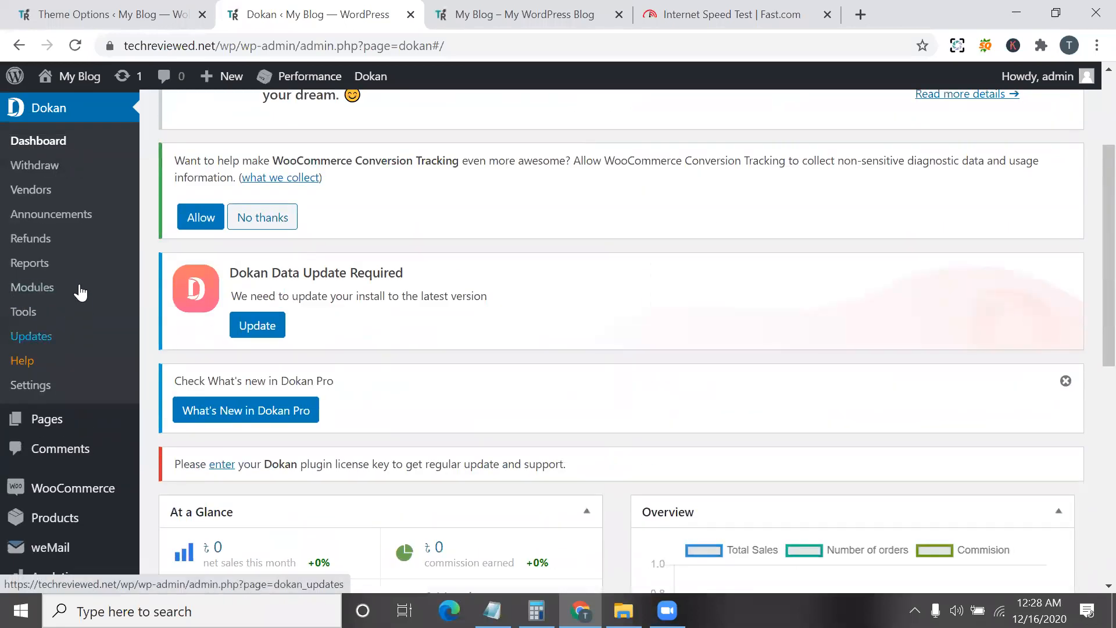
scroll(290, 459, down, 5)
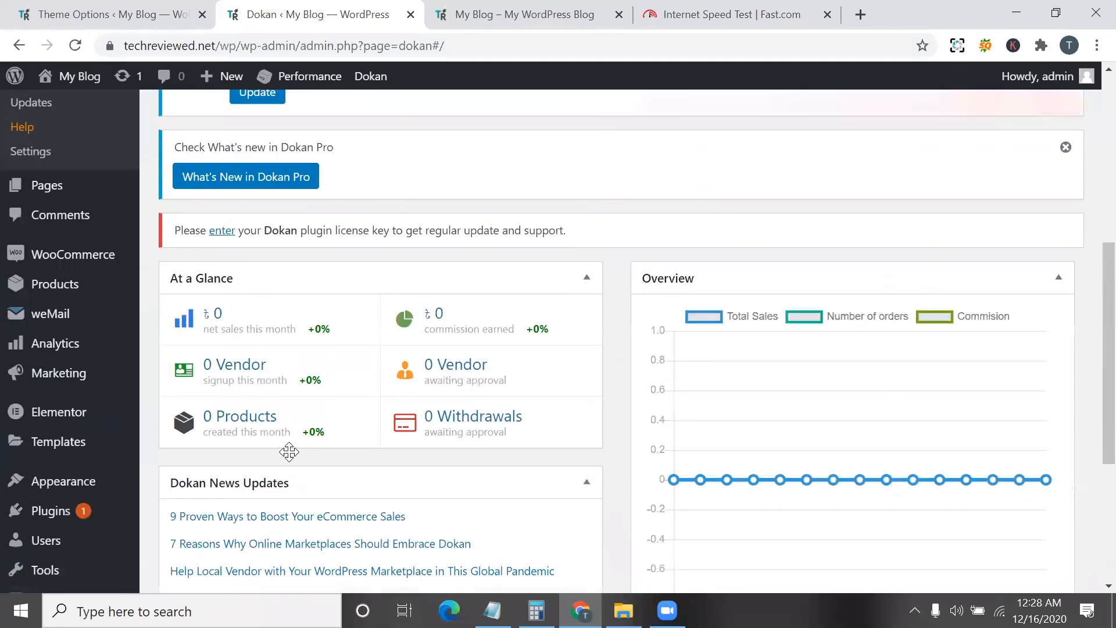
scroll(311, 351, up, 2)
scroll(326, 454, down, 2)
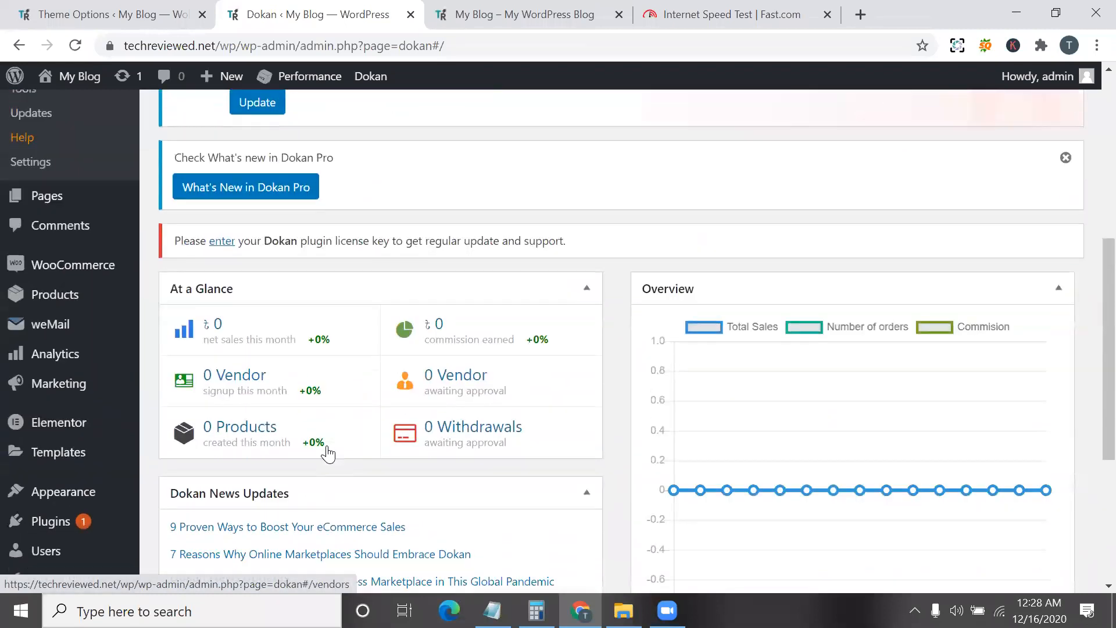
scroll(308, 371, down, 2)
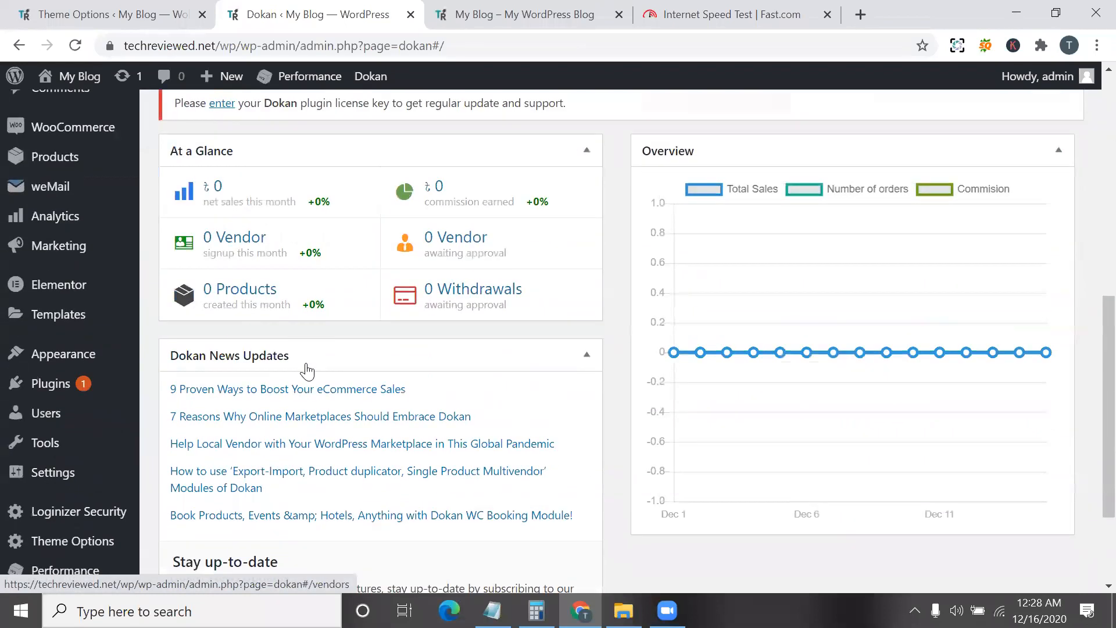
scroll(309, 302, up, 1)
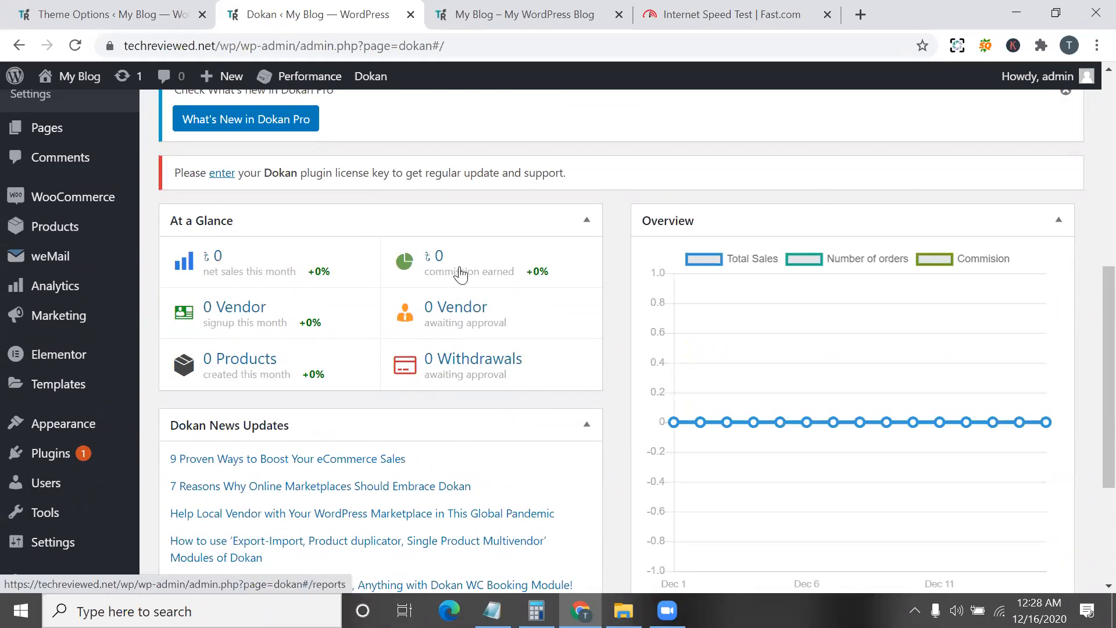
scroll(461, 273, up, 5)
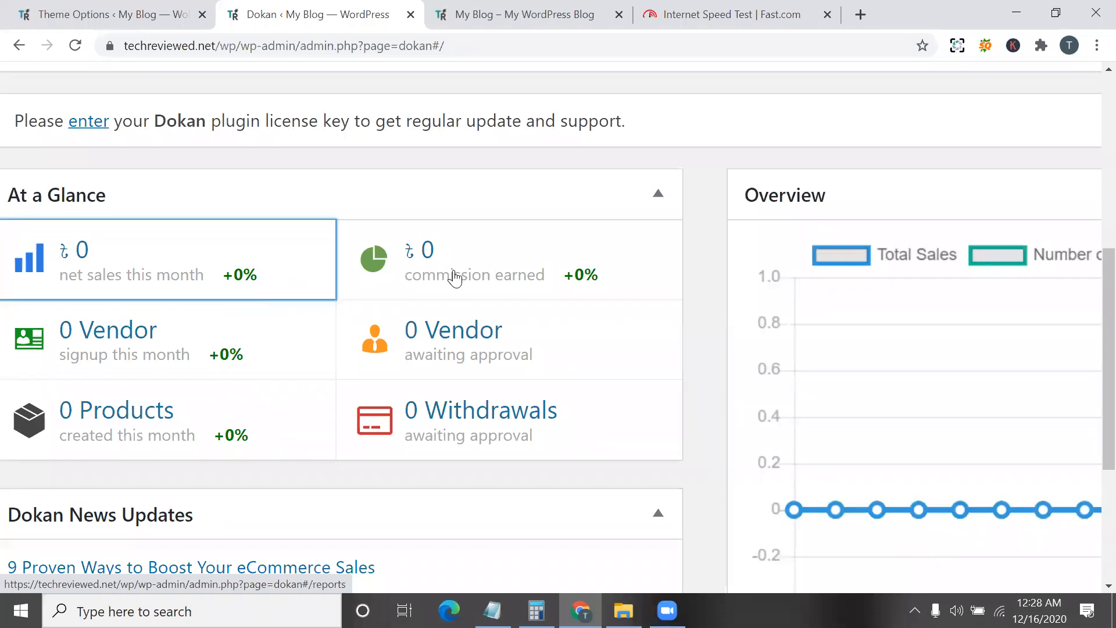
scroll(478, 262, up, 3)
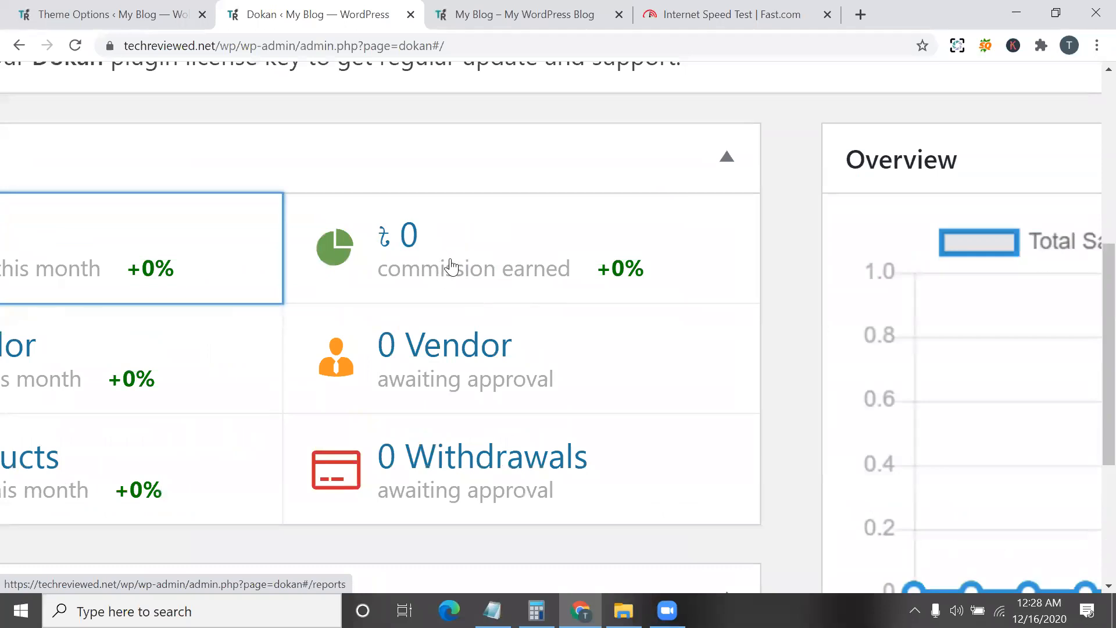
scroll(452, 267, down, 3)
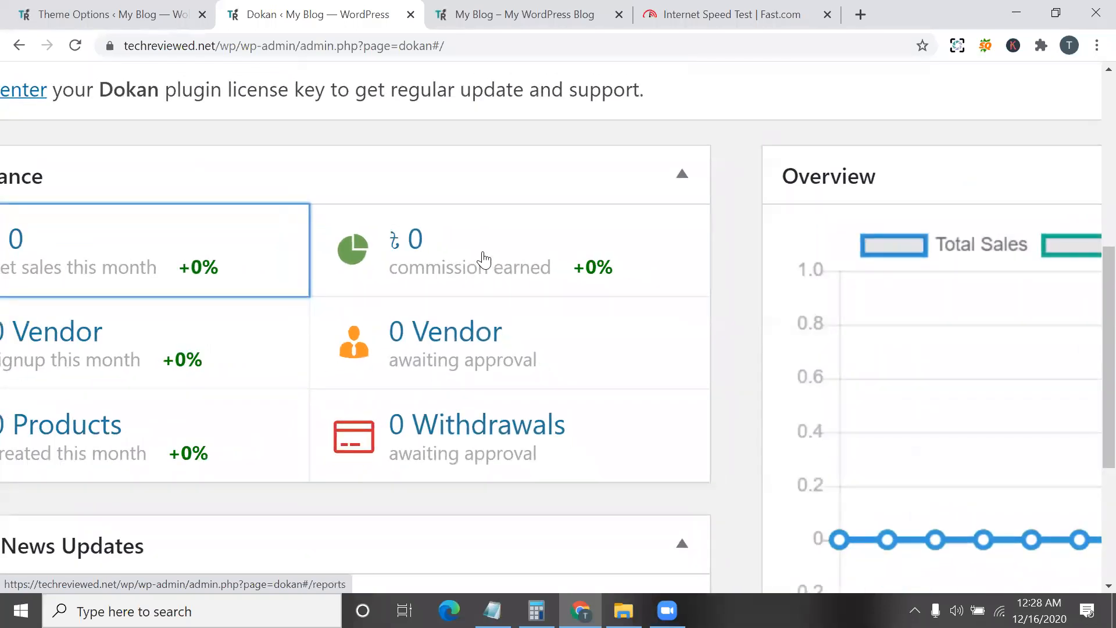
scroll(455, 256, down, 3)
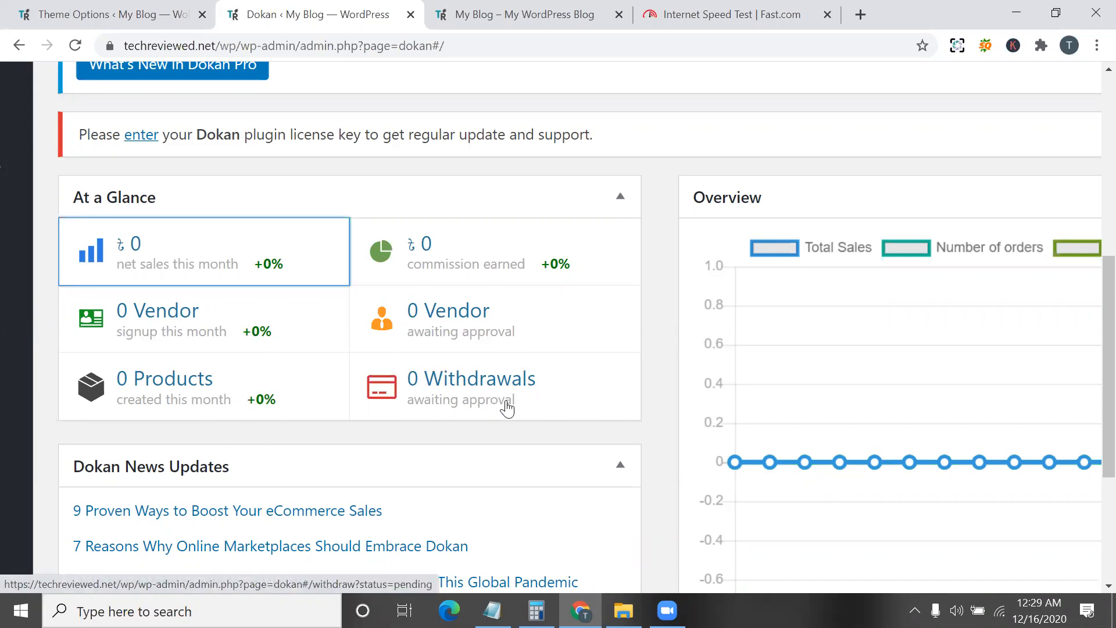
- Examine the rest of the Dokan dashboard, including the news updates, the admin notices and the Overview chart
scroll(507, 409, down, 2)
scroll(509, 395, down, 2)
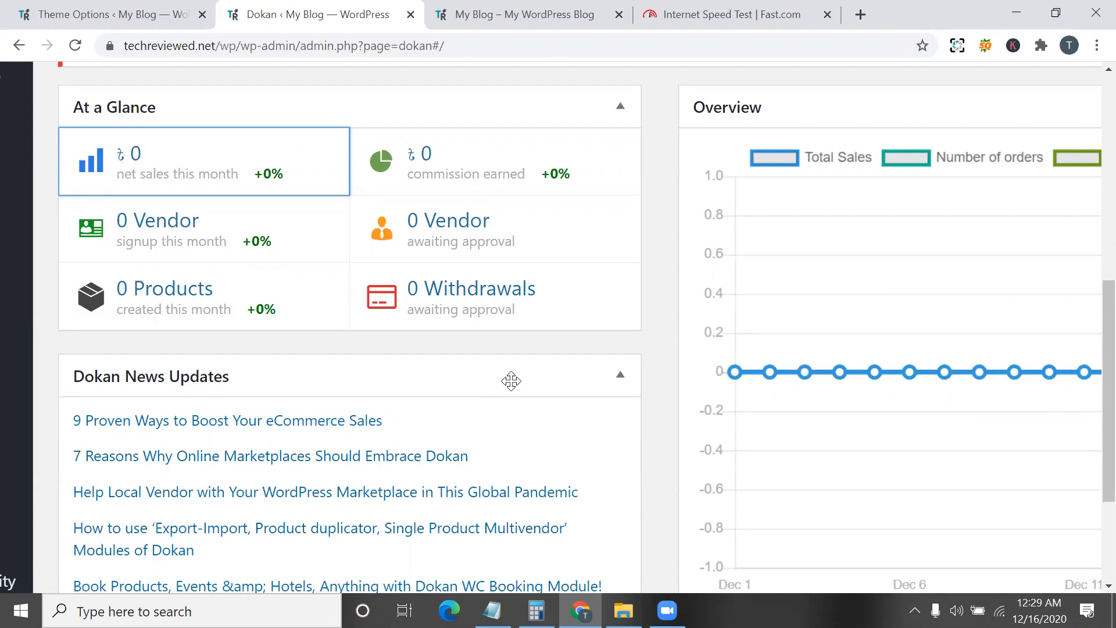
scroll(512, 381, down, 3)
scroll(319, 153, down, 4)
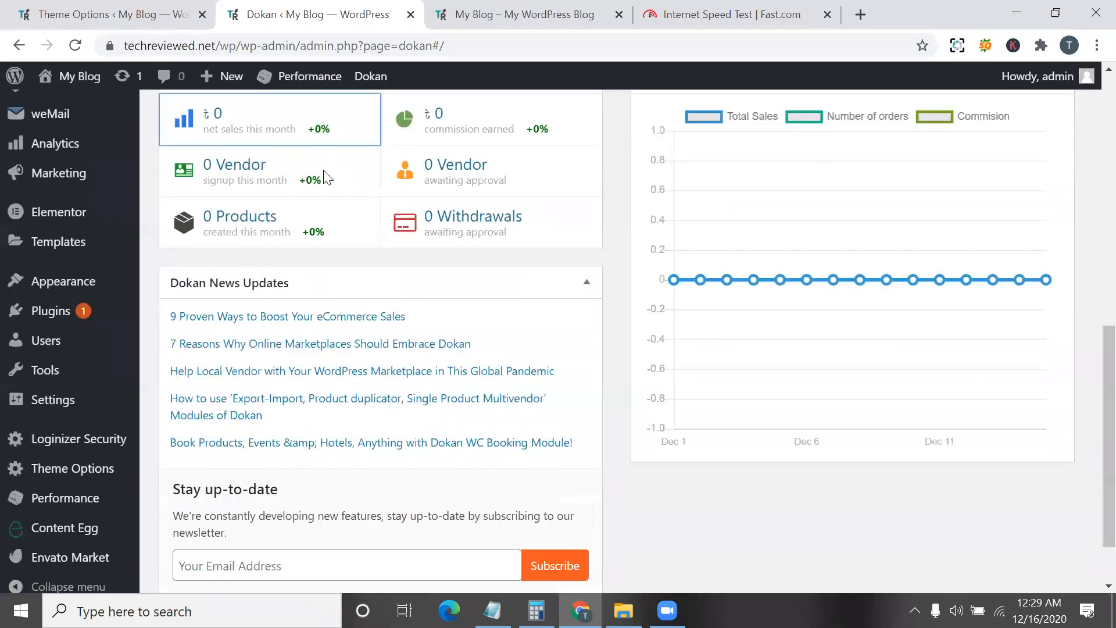
scroll(152, 431, up, 10)
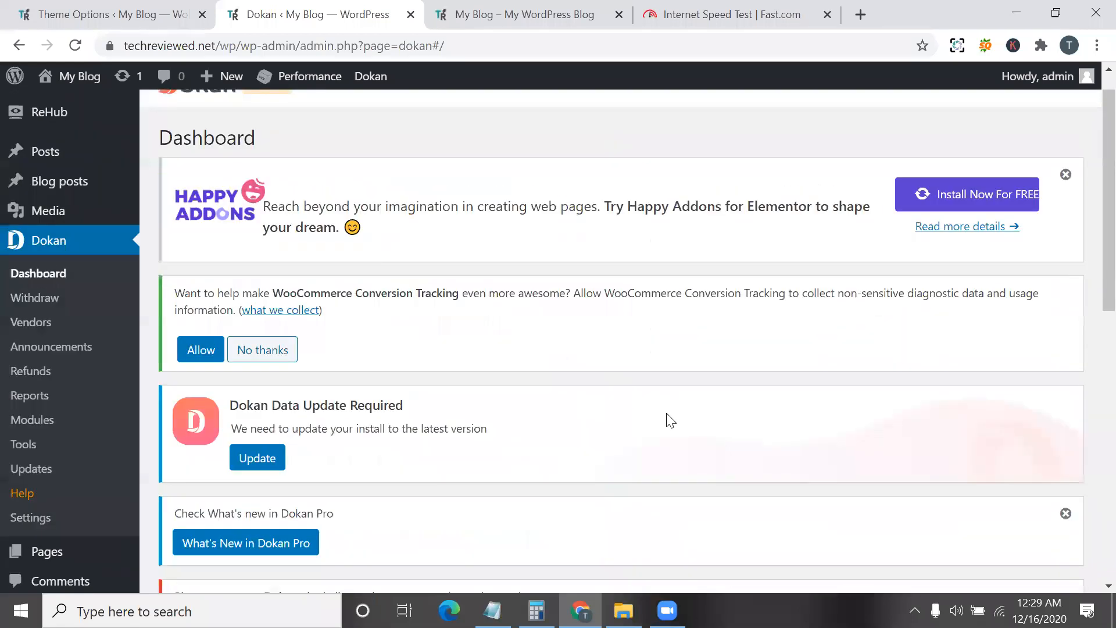
scroll(639, 442, down, 5)
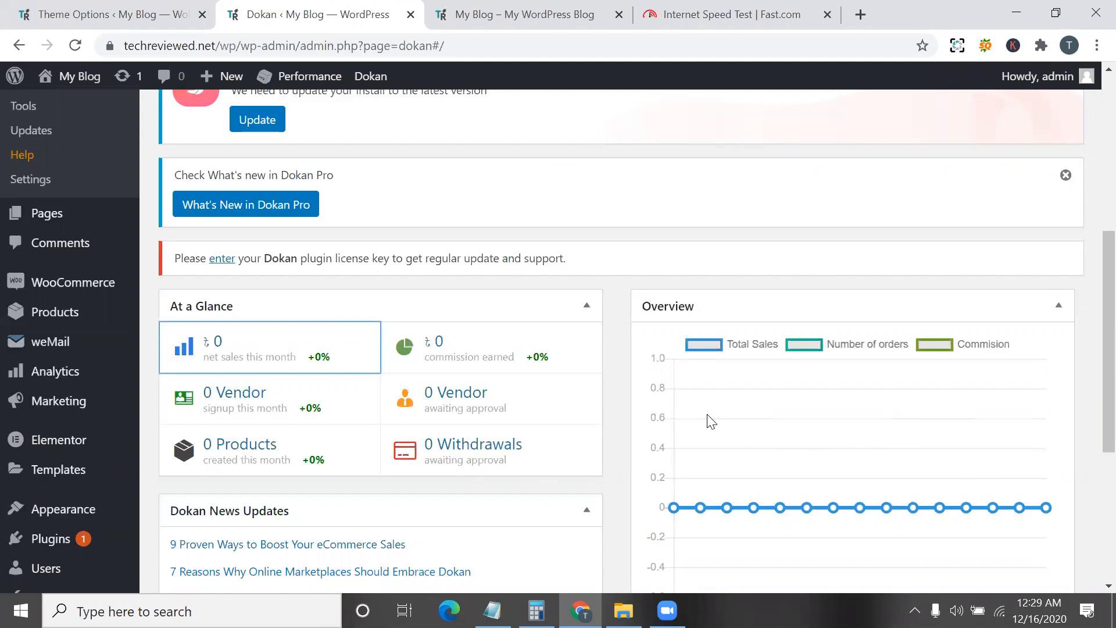
scroll(710, 421, down, 3)
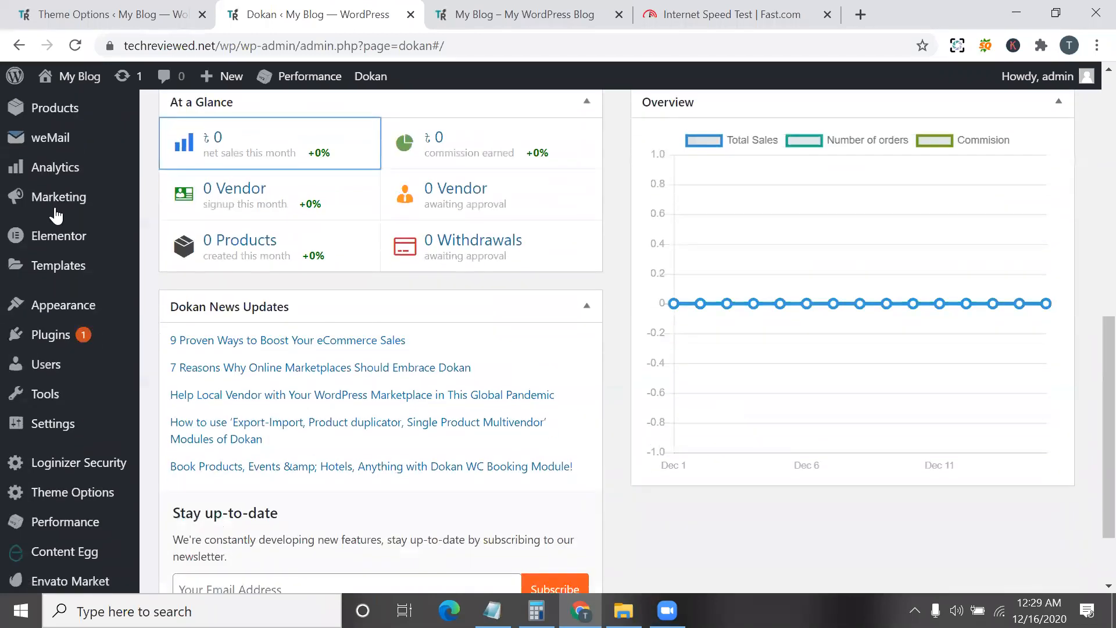
- Open Dokan's Withdraw page and review the withdraw requests table with its Pending, Approved and Cancelled filters
scroll(55, 214, up, 7)
click(56, 215)
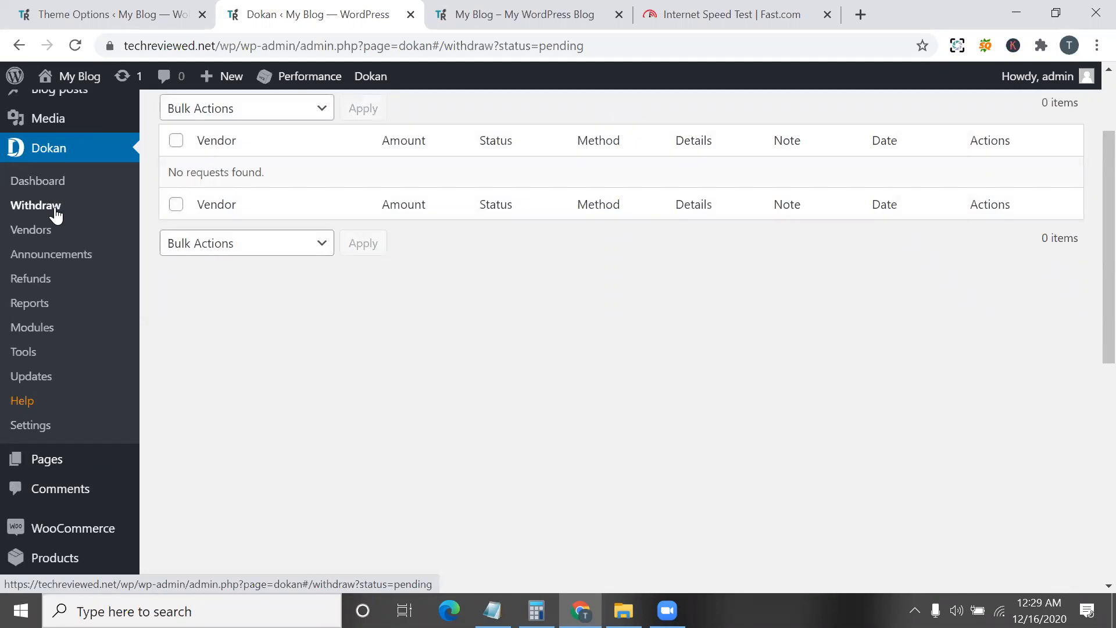
scroll(210, 143, up, 1)
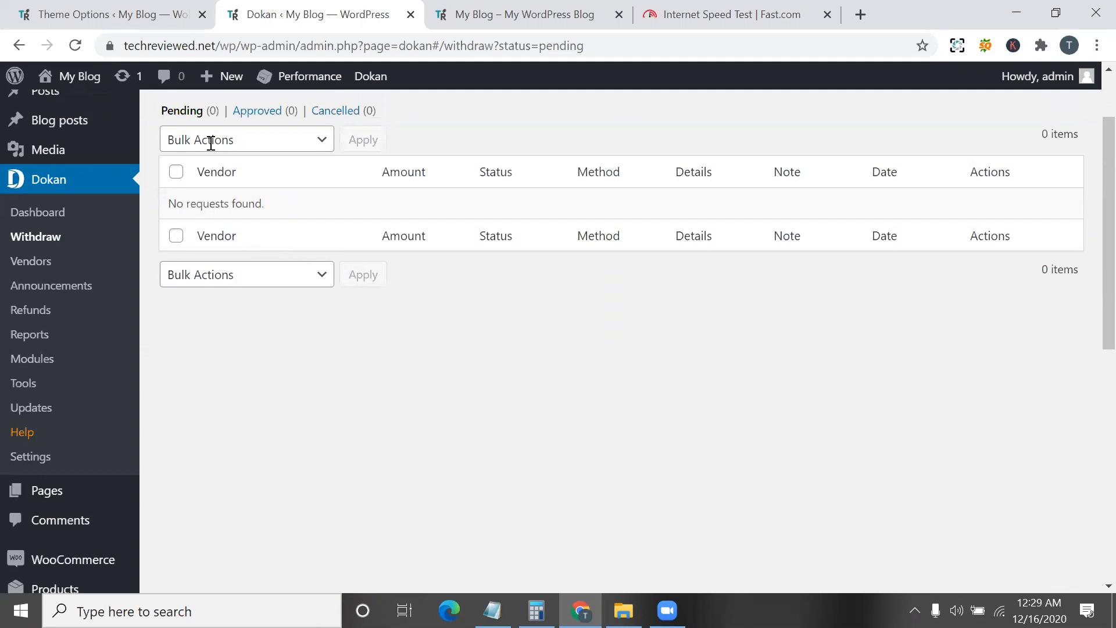
scroll(284, 423, up, 3)
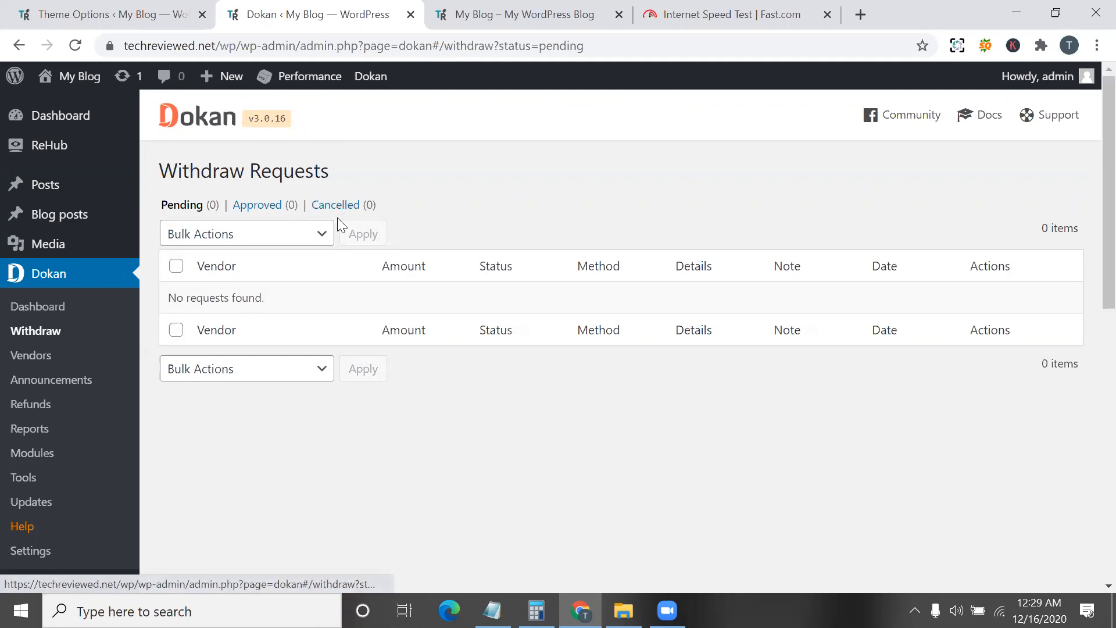
- View Dokan's Vendors list and the Announcement page
click(56, 365)
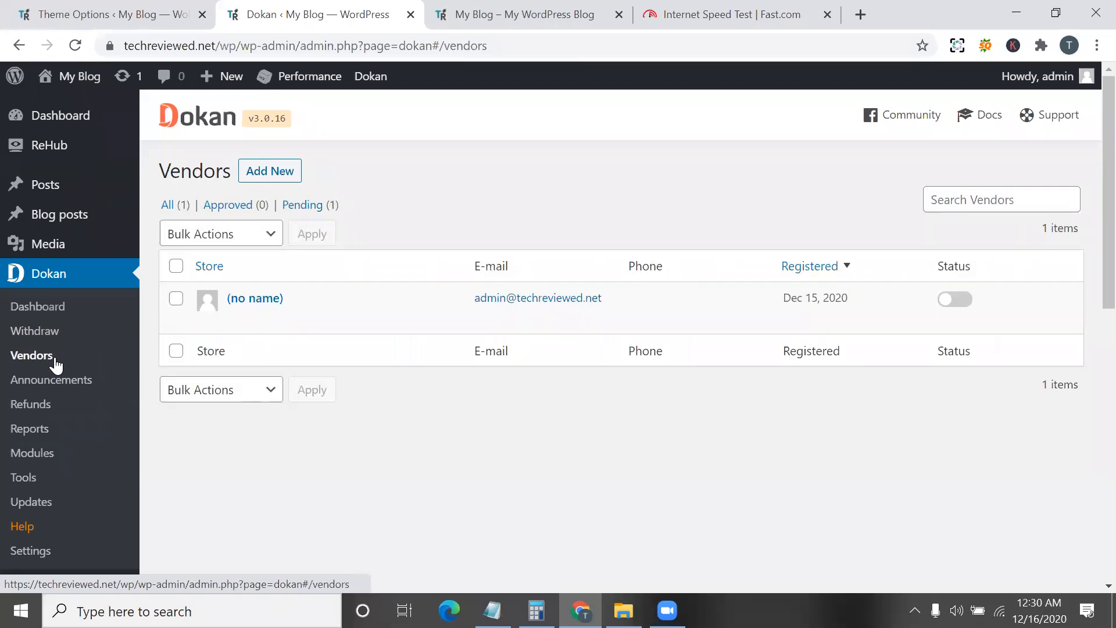
double_click(209, 176)
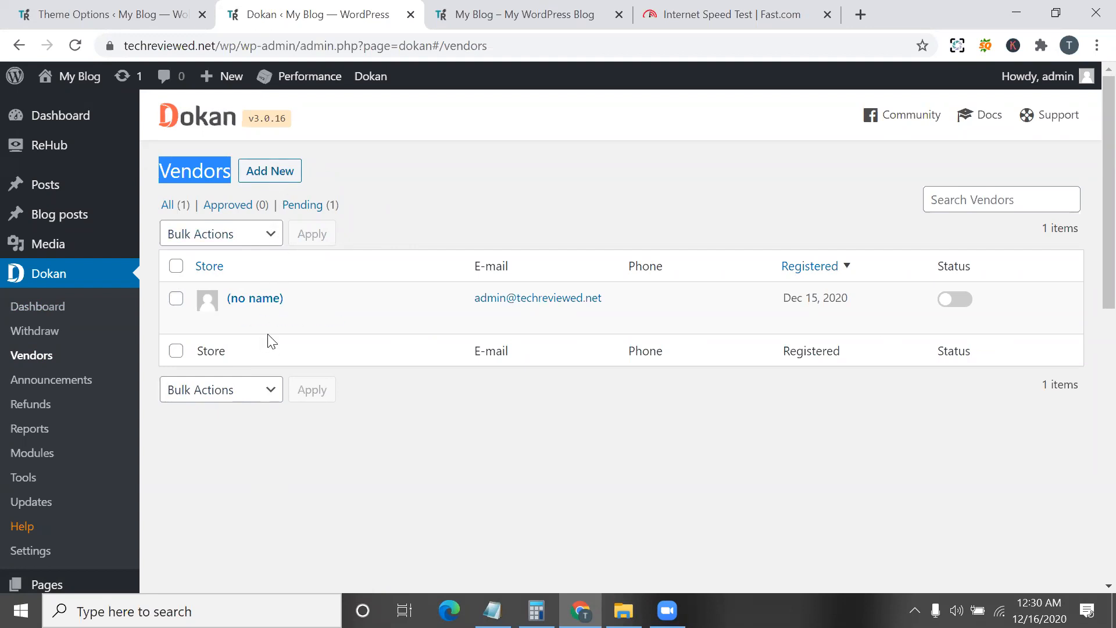
click(49, 391)
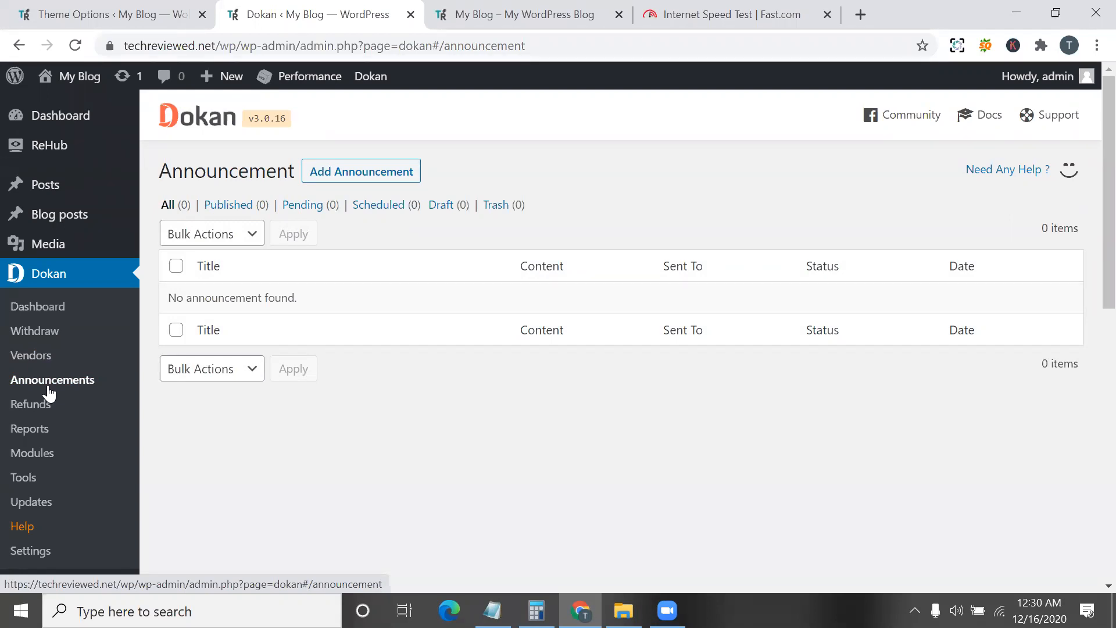
- View Dokan's Refund Requests page and the Reports page with its At a Glance figures and Overview chart
click(45, 406)
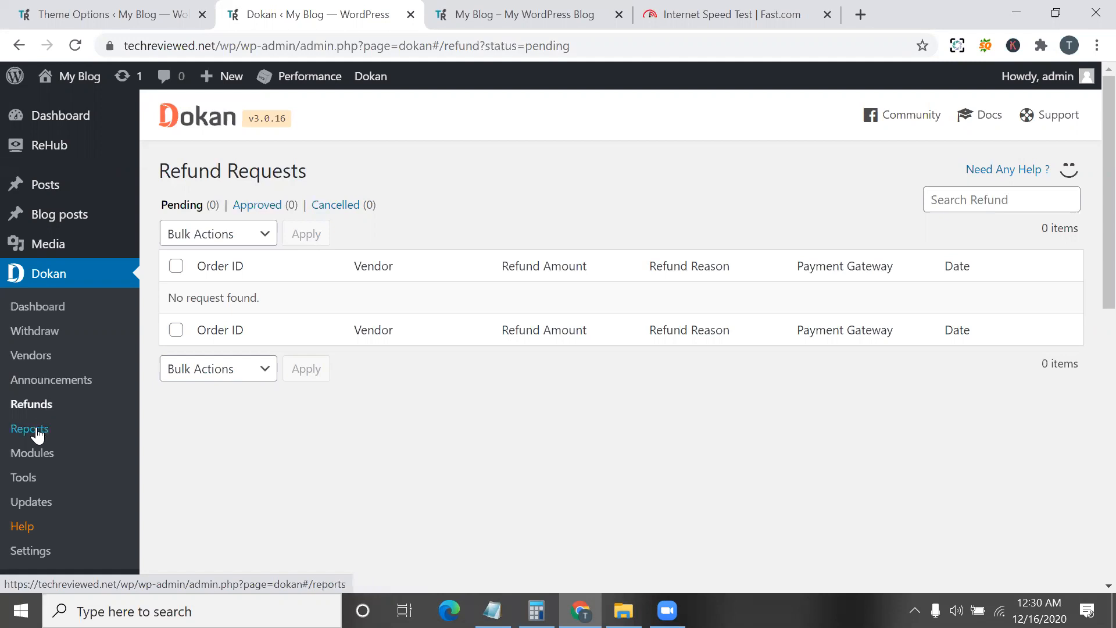
click(38, 430)
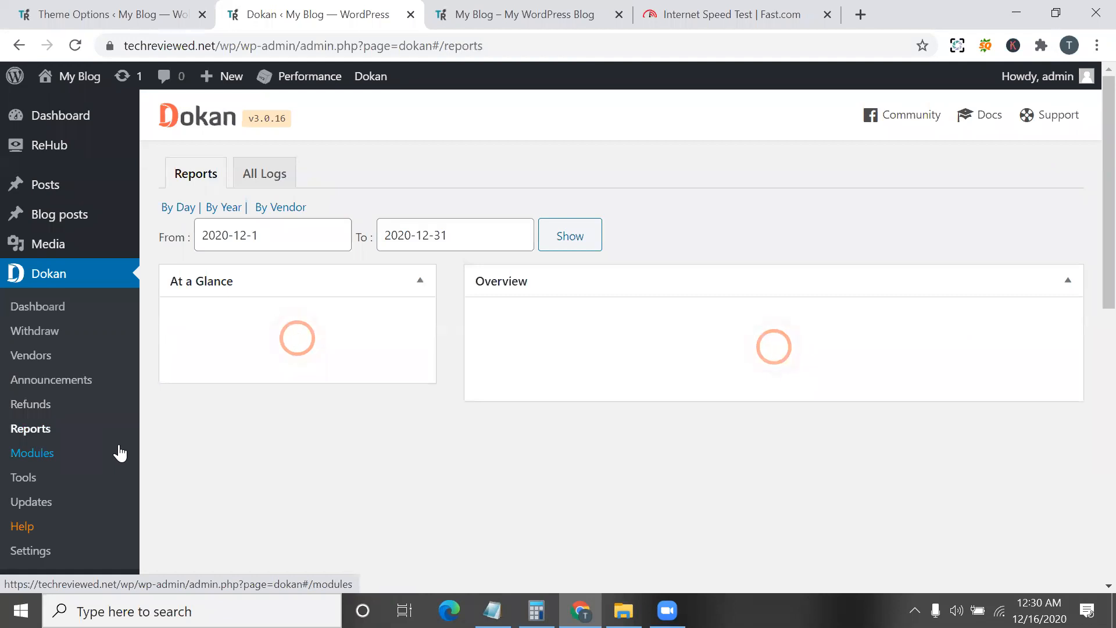
scroll(347, 417, down, 2)
scroll(347, 416, down, 5)
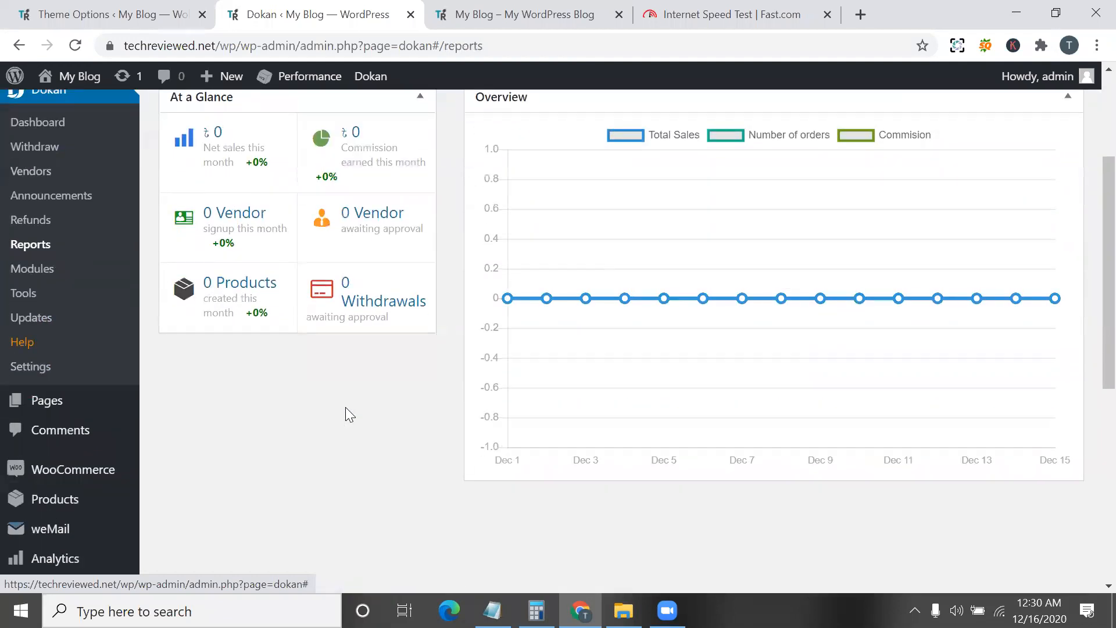
- Open Dokan's Modules page and examine the first modules, such as Auction Integration and Color Scheme Customizer
scroll(347, 415, up, 7)
click(50, 287)
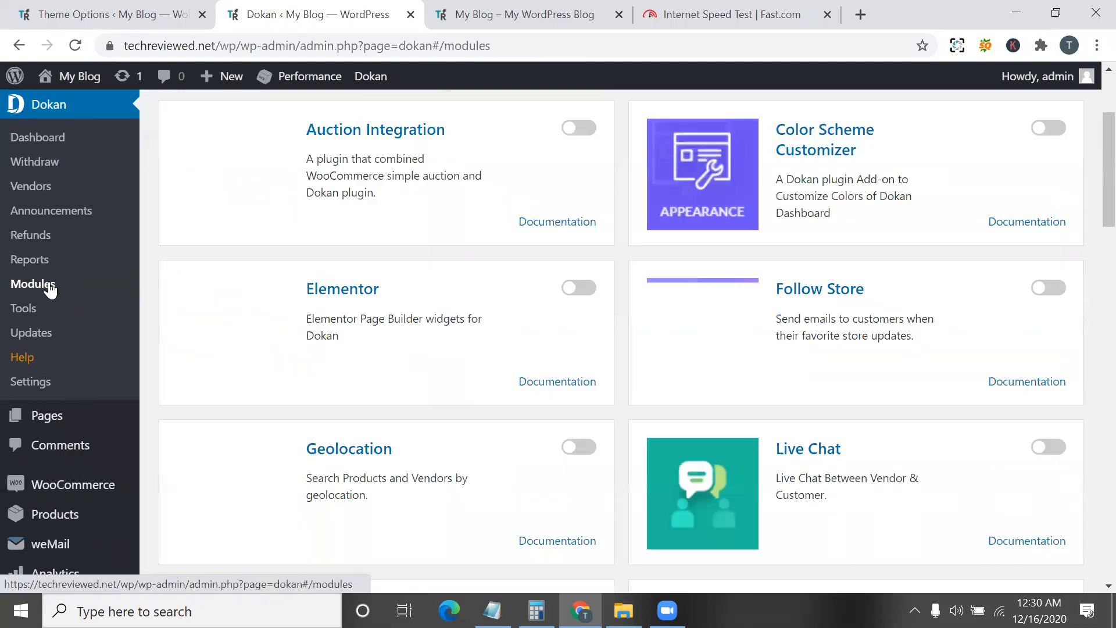
scroll(50, 289, up, 3)
scroll(50, 289, up, 1)
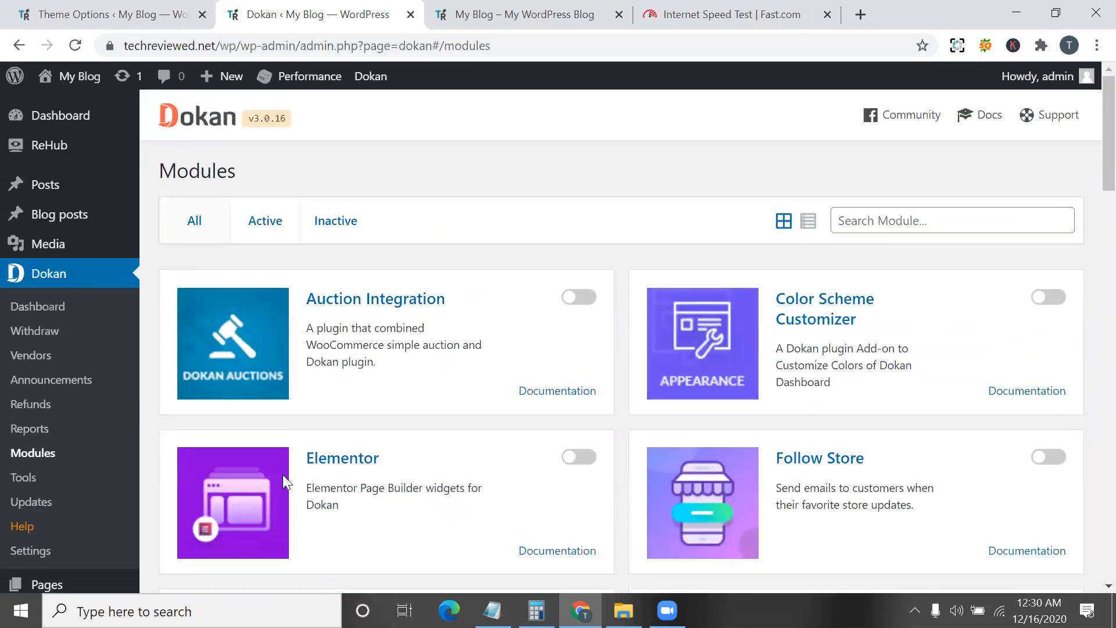
scroll(282, 475, down, 2)
scroll(273, 377, up, 1)
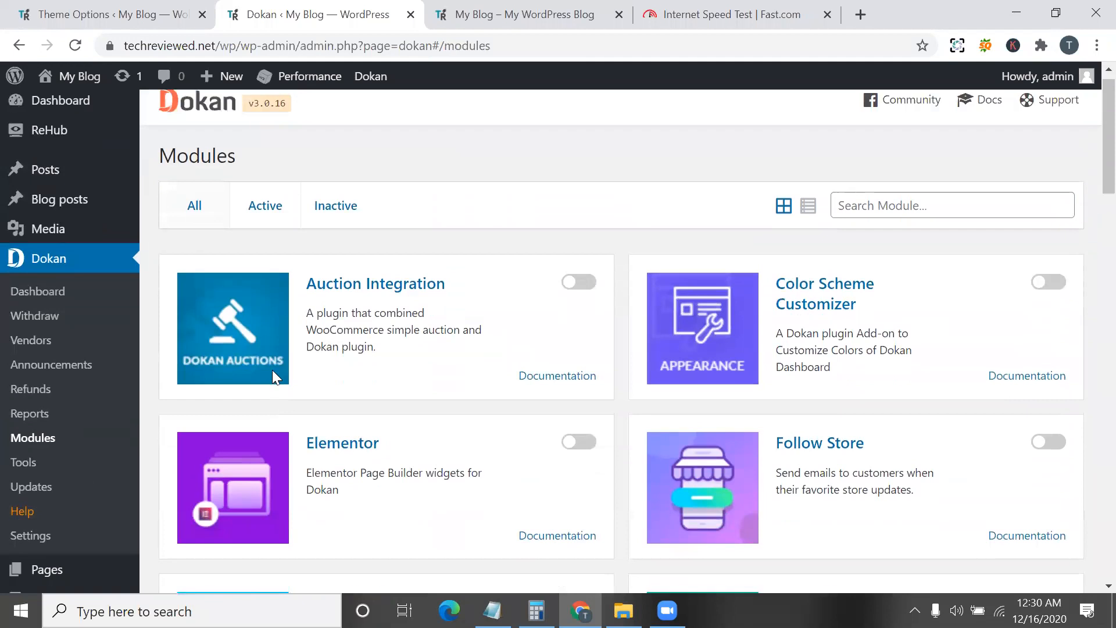
scroll(273, 372, up, 1)
- Browse the remaining Dokan modules from Geolocation and Live Chat onward, reading the Seller Vacation description
scroll(423, 349, down, 5)
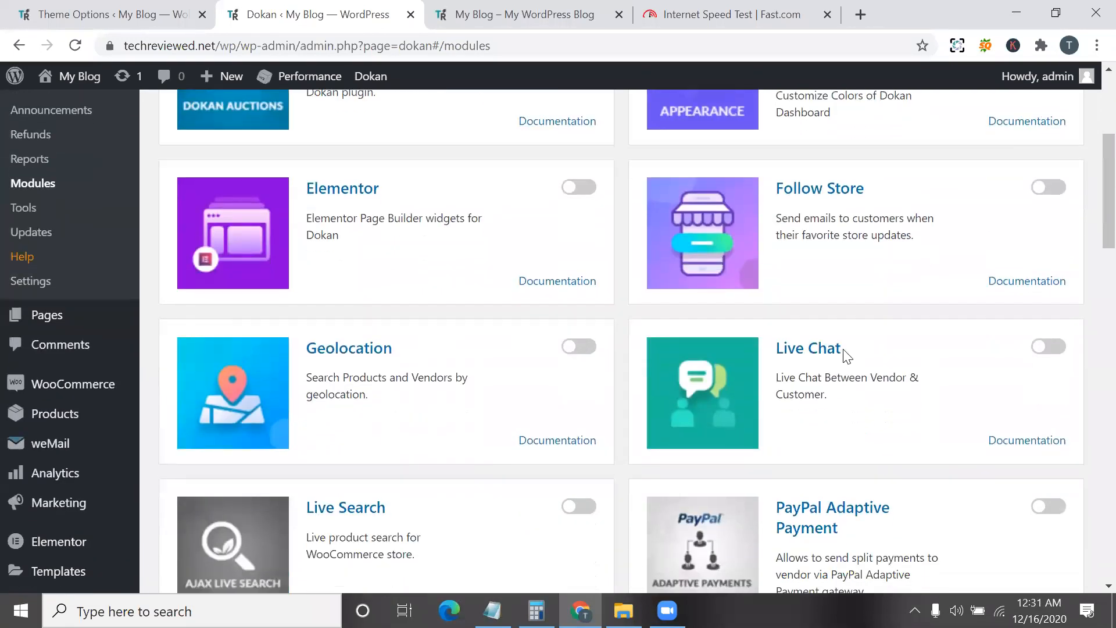
scroll(845, 407, down, 2)
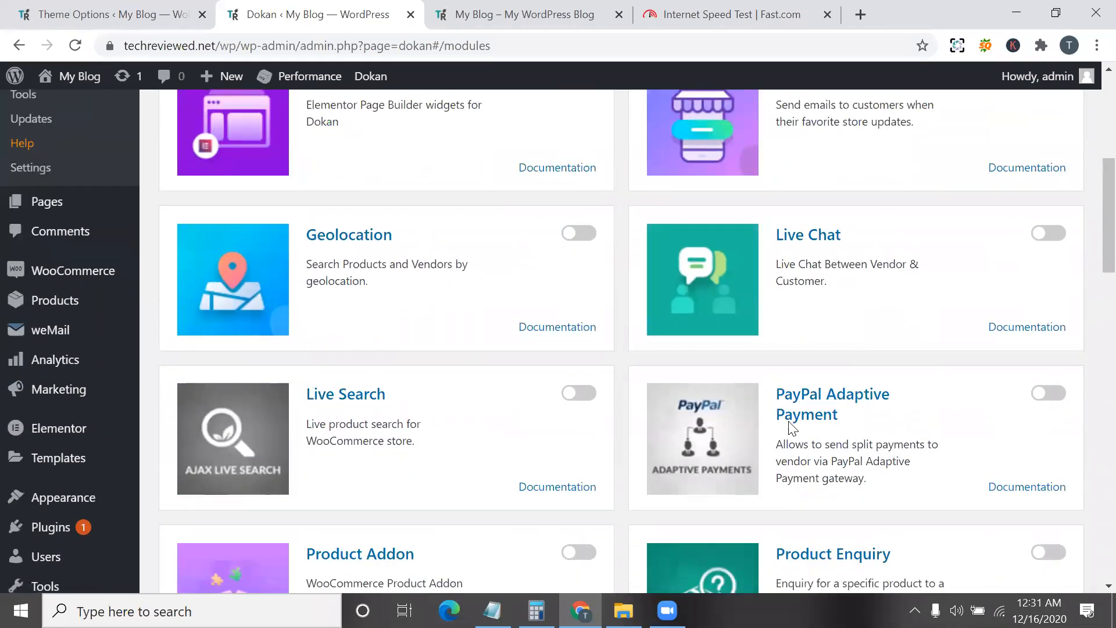
scroll(464, 361, down, 1)
scroll(465, 361, down, 4)
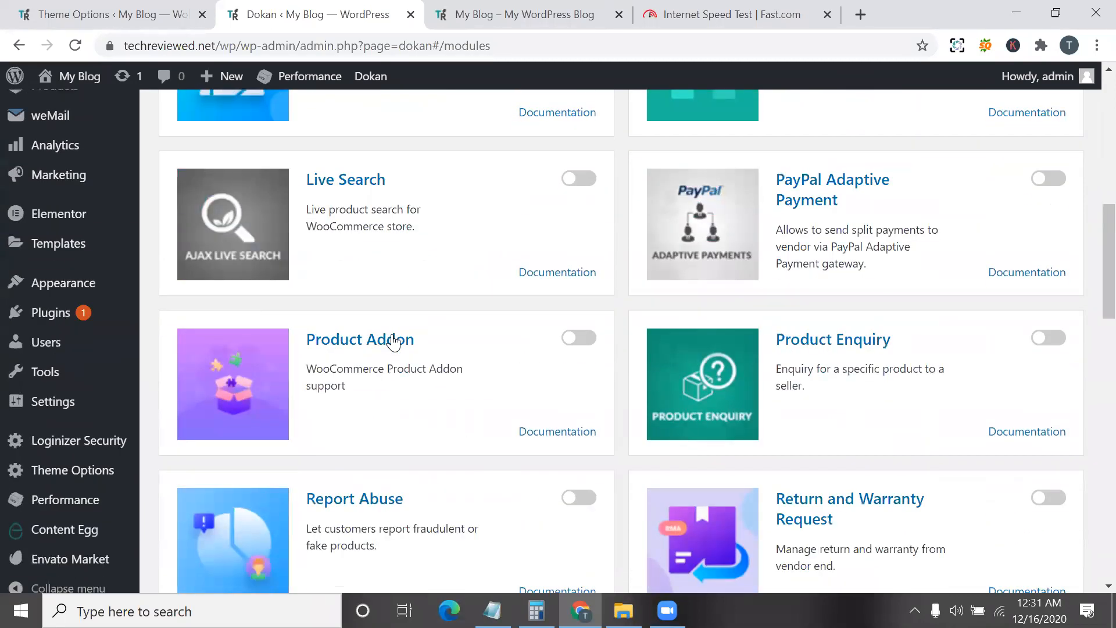
scroll(430, 422, down, 1)
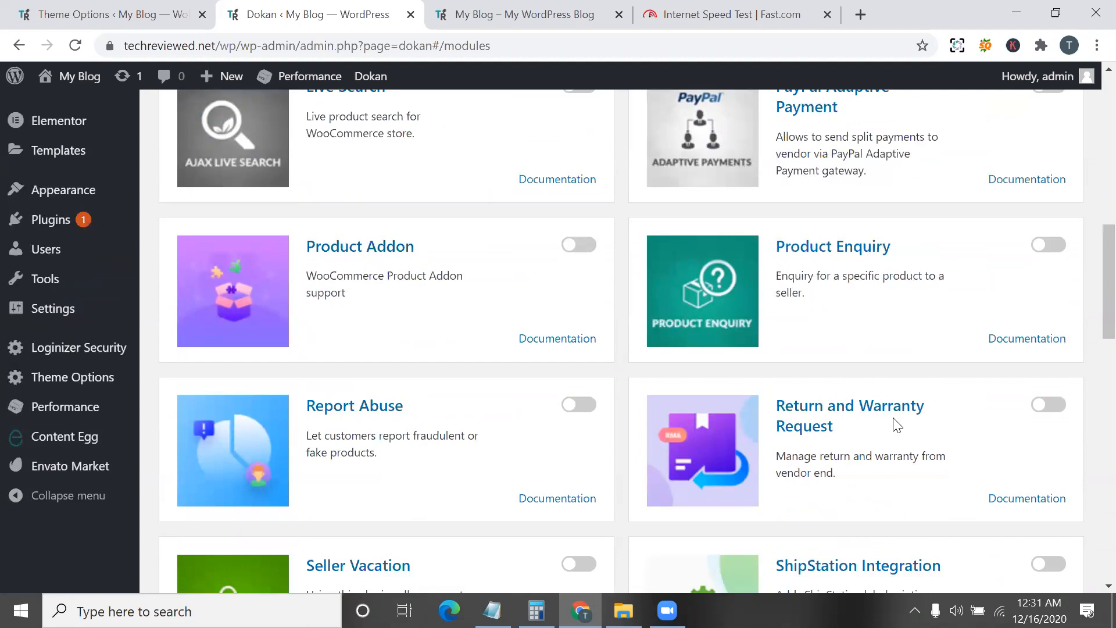
scroll(897, 424, down, 1)
scroll(895, 423, down, 1)
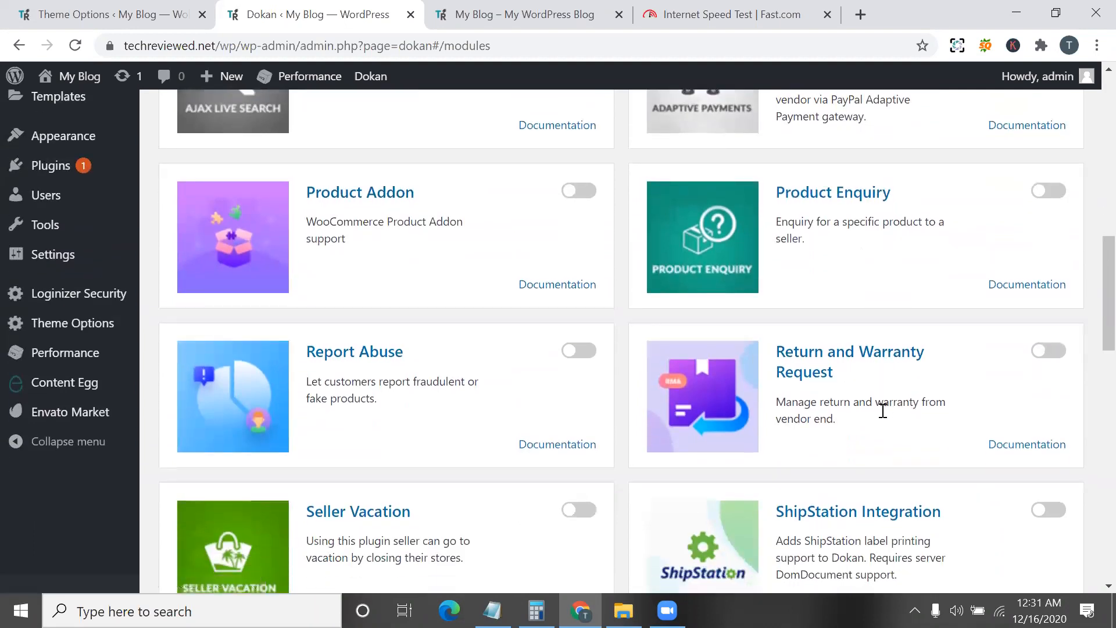
scroll(854, 453, down, 1)
scroll(854, 453, down, 2)
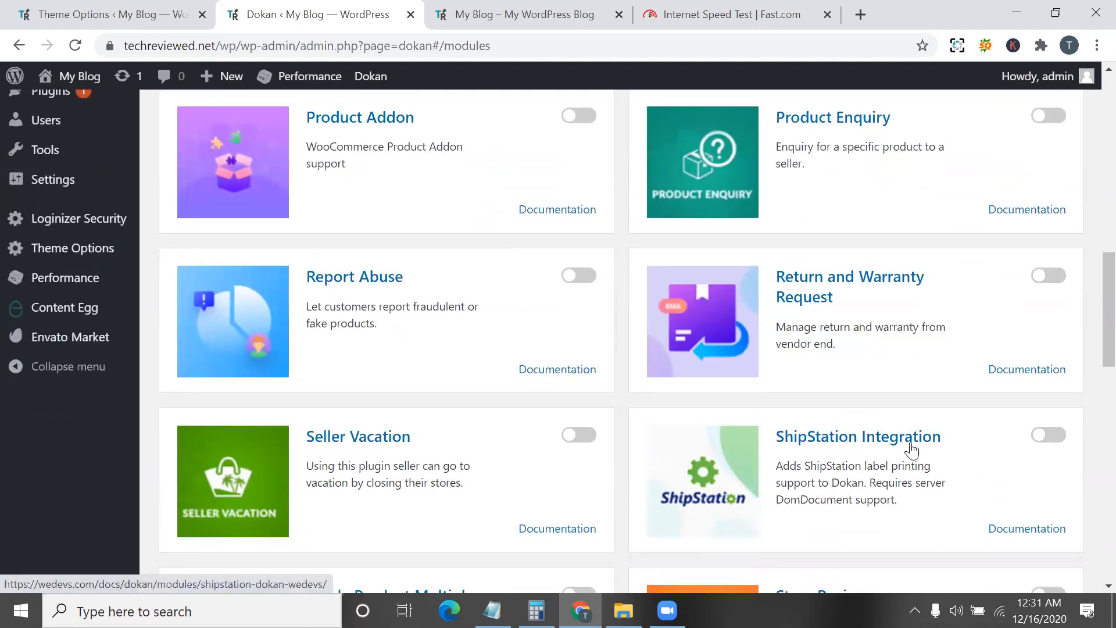
scroll(682, 453, down, 2)
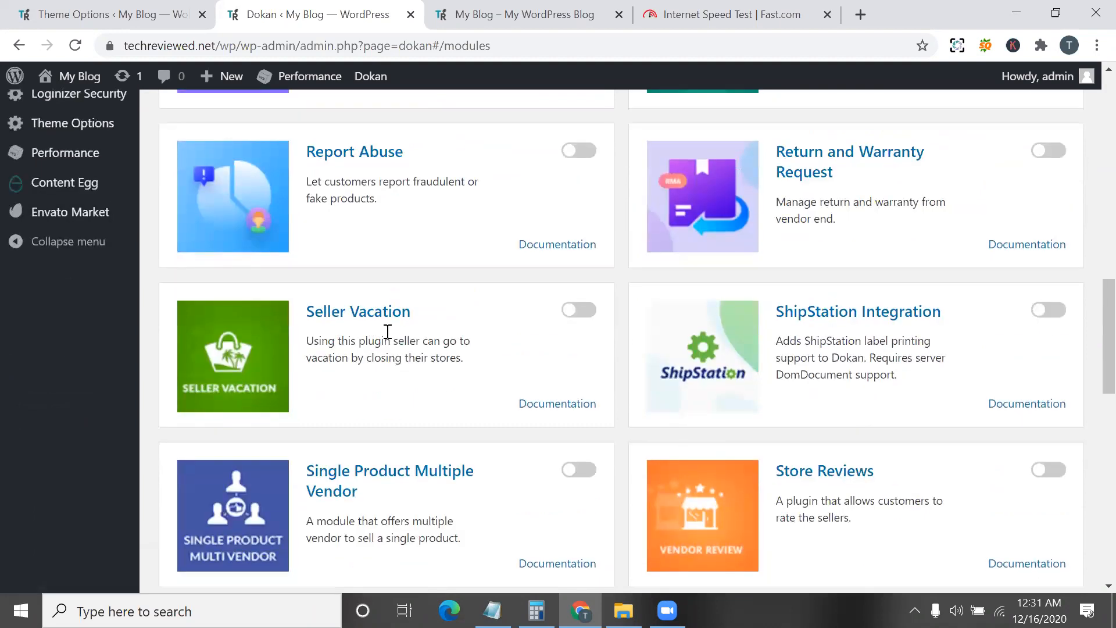
triple_click(407, 348)
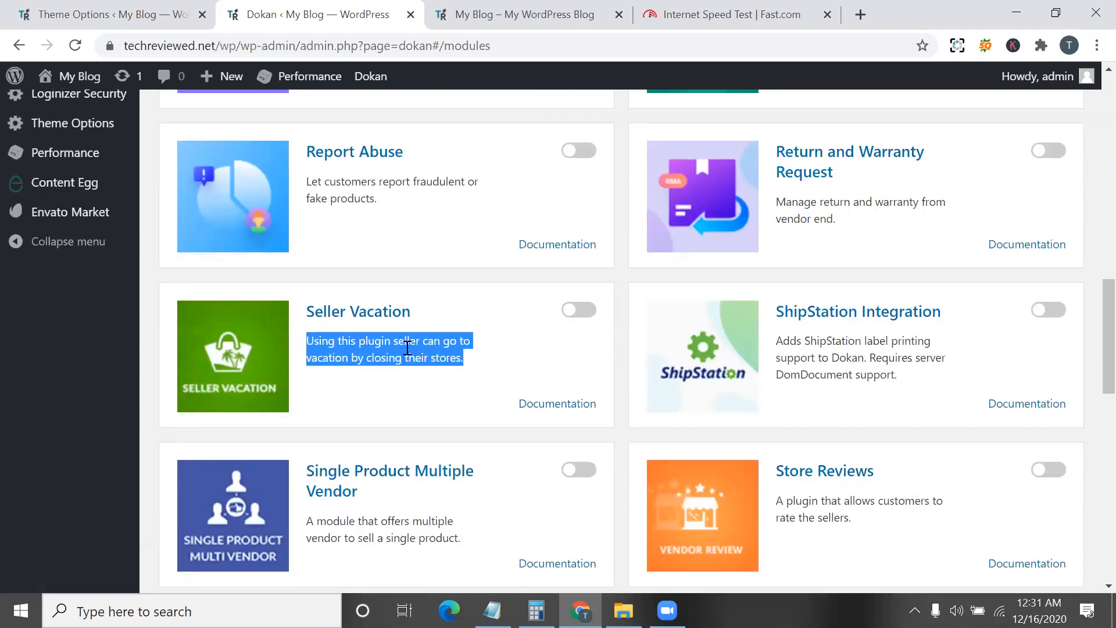
scroll(749, 106, down, 3)
- Search Google for "dokan plugin pricing" in a new browser tab and open the weDevs Dokan pricing page
click(860, 14)
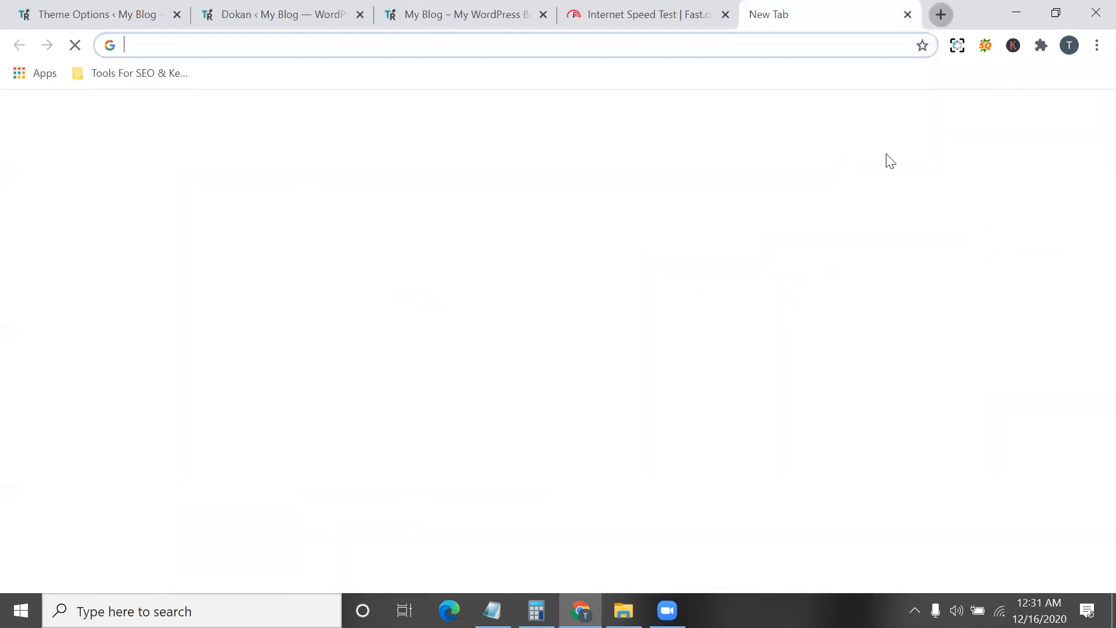
text(p)
key(Escape)
text(dokan p)
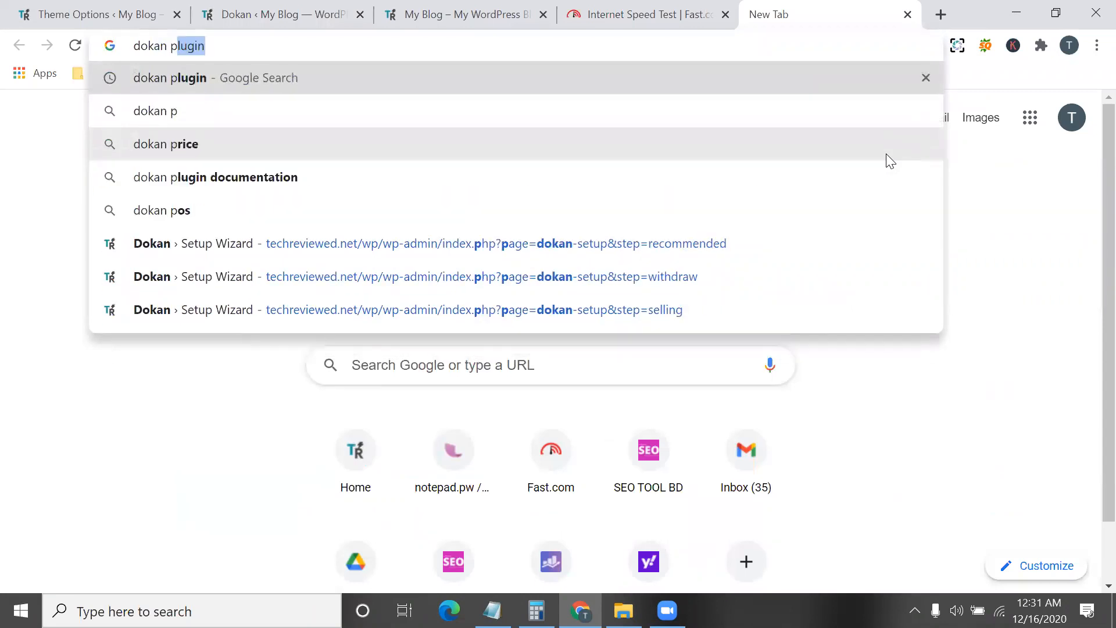
text(lugin )
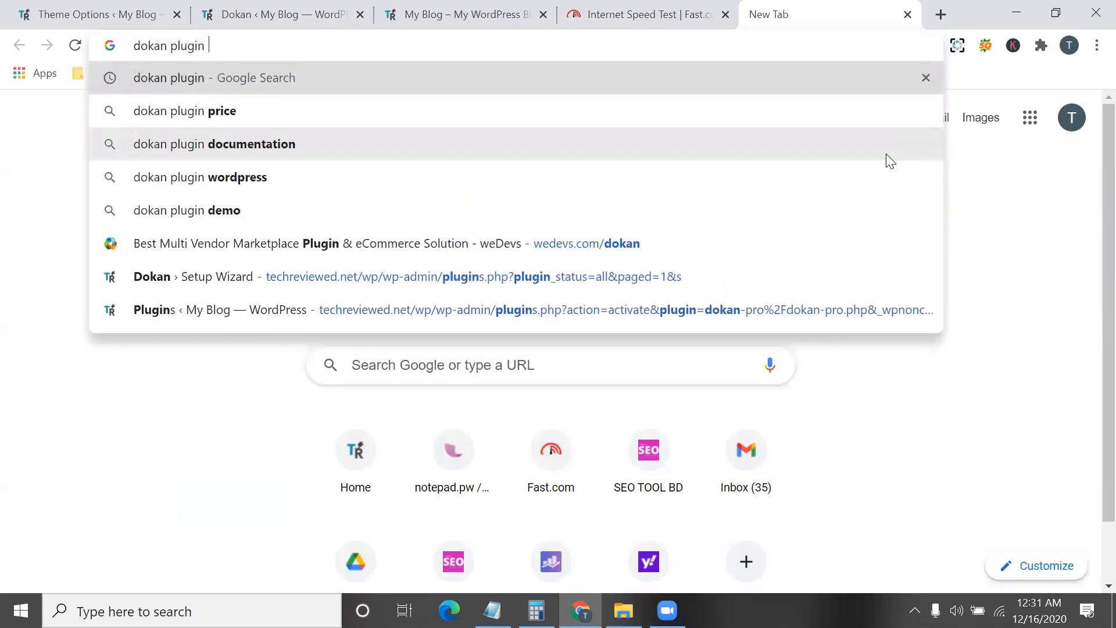
text(pri)
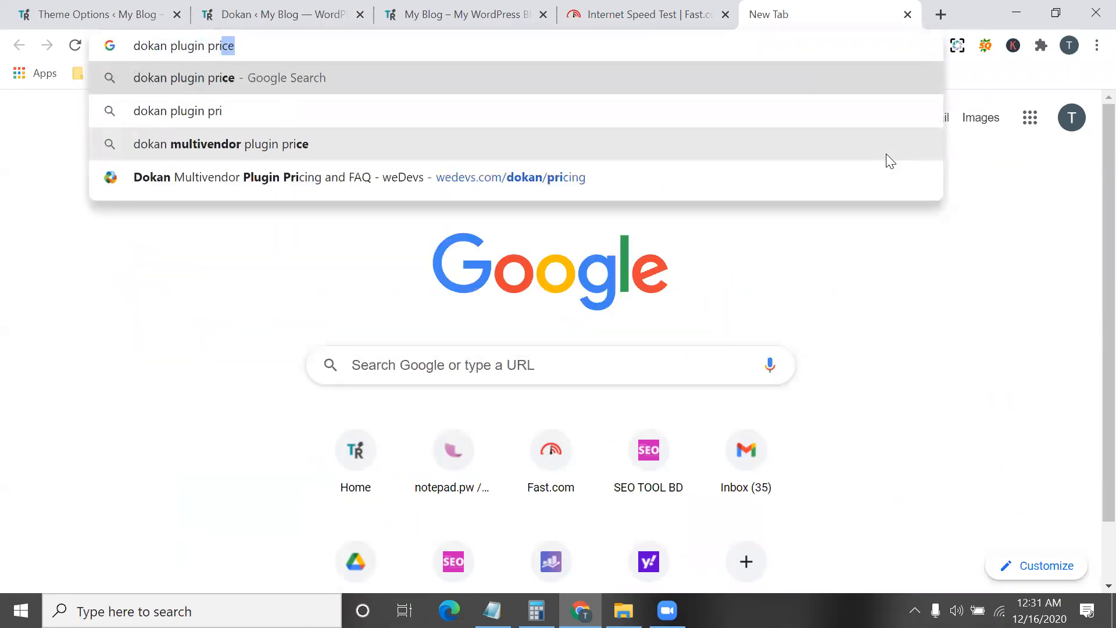
text(cing)
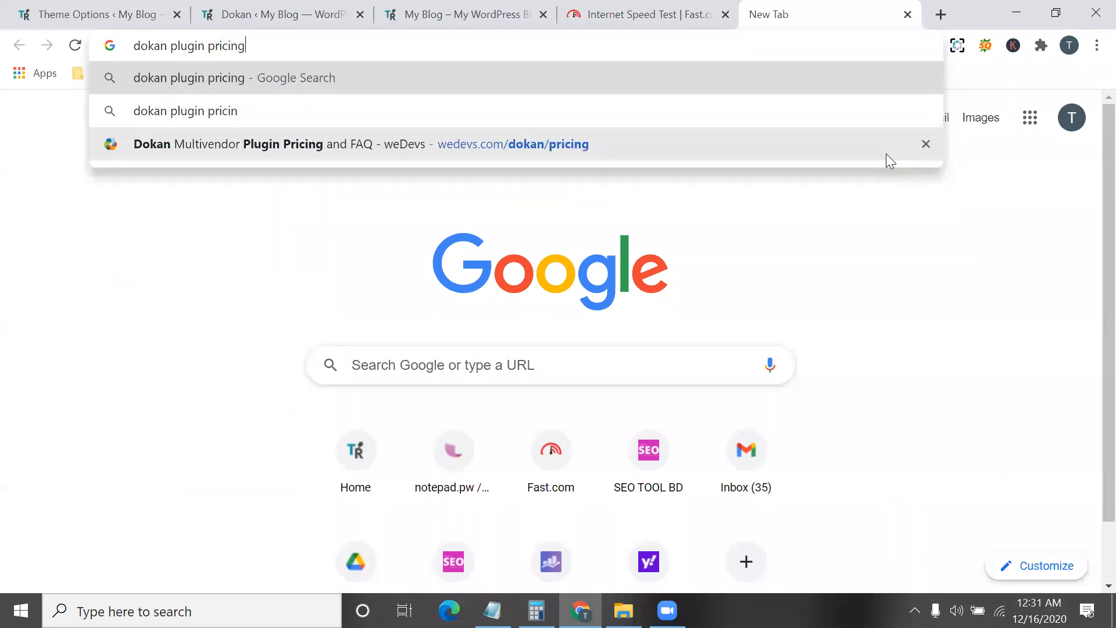
key(Return)
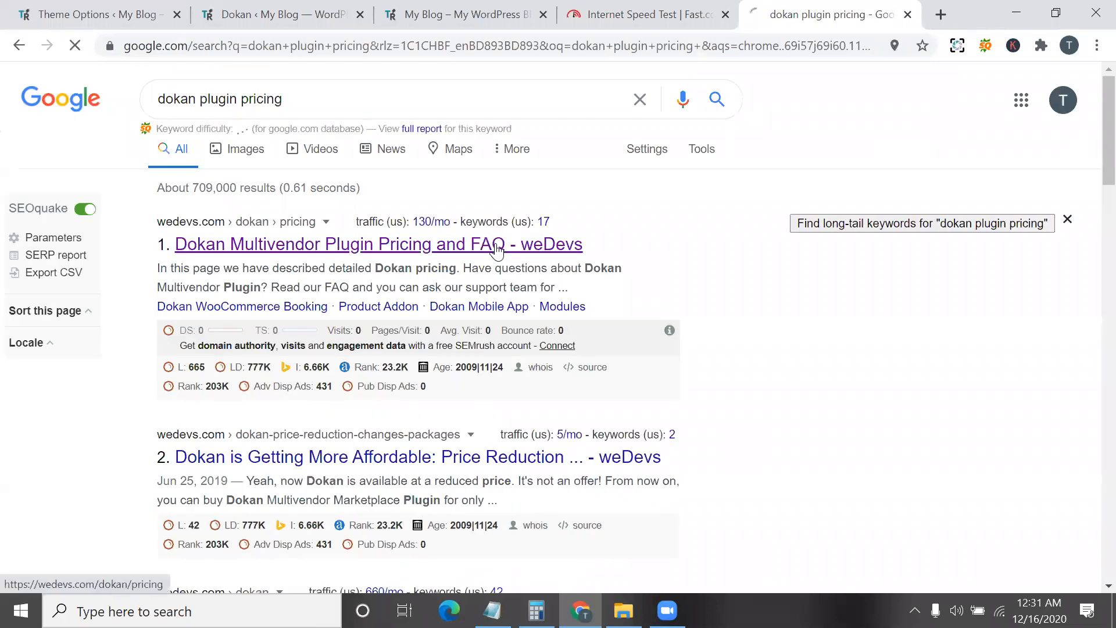
click(496, 246)
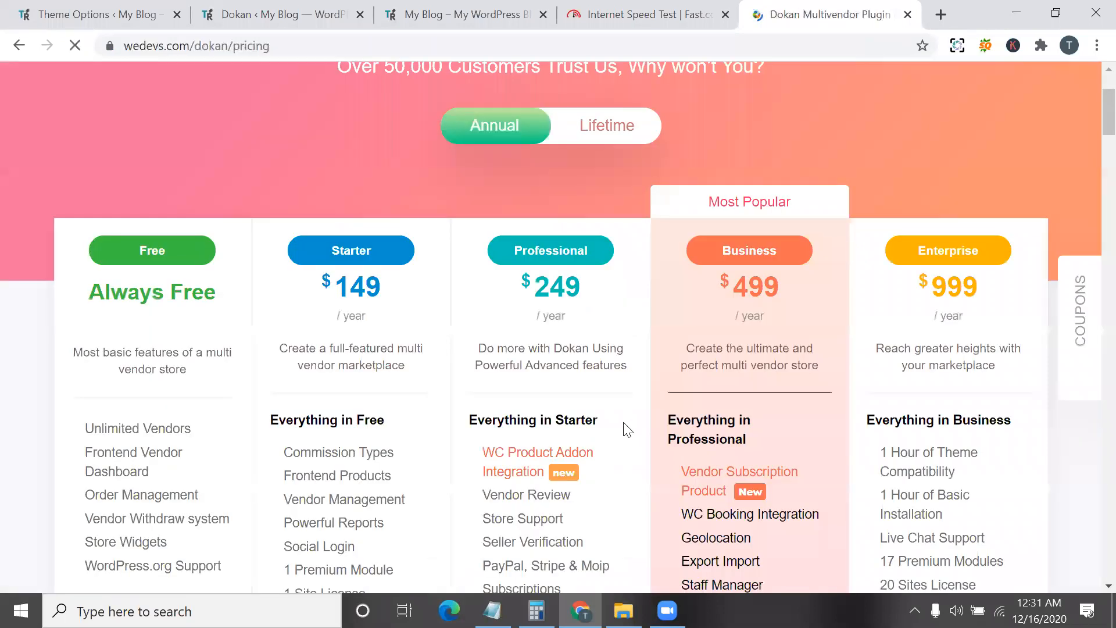
- Compare the features of the Dokan pricing plans and highlight the annual price of the Starter plan
scroll(508, 413, down, 4)
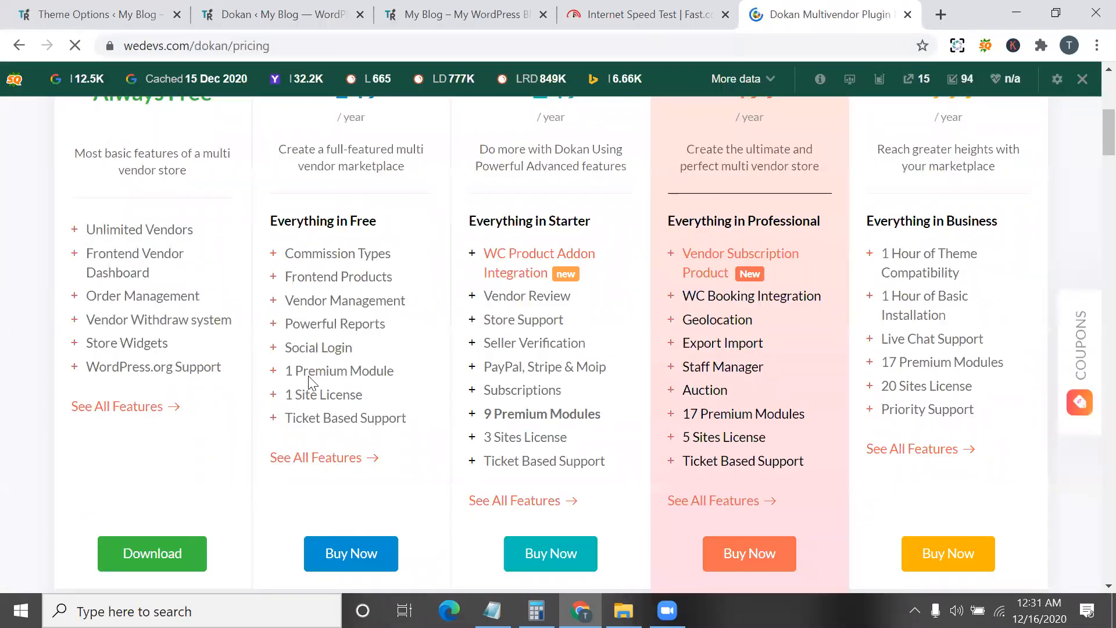
scroll(314, 290, up, 2)
scroll(325, 249, up, 1)
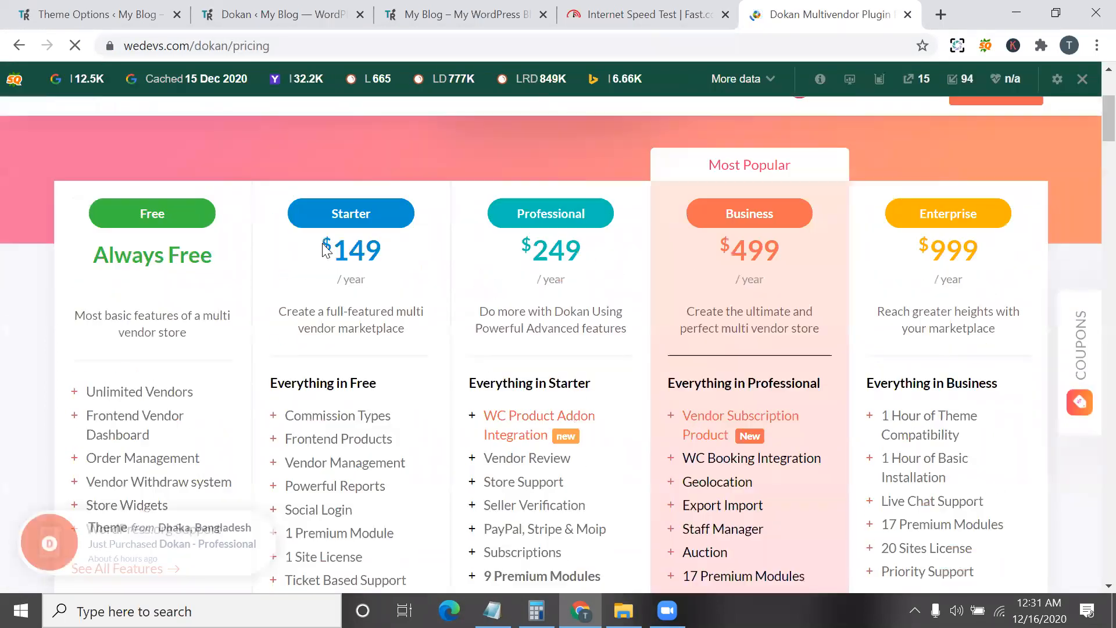
triple_click(358, 247)
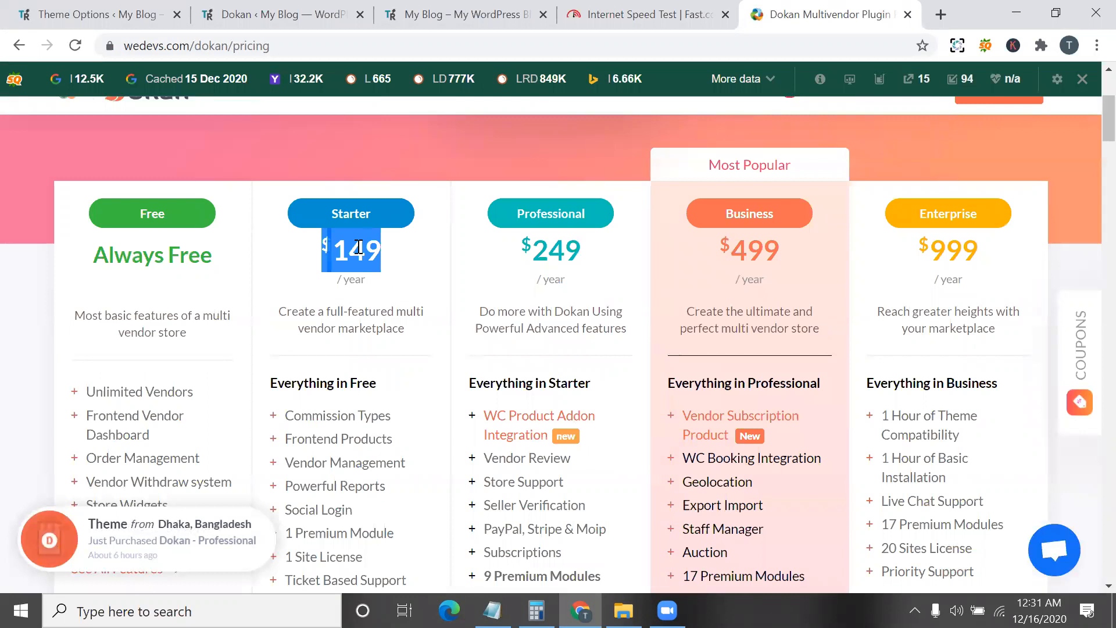
- Highlight the Starter plan's price and its premium module allowance in the Dokan pricing comparison
double_click(358, 247)
scroll(361, 291, down, 1)
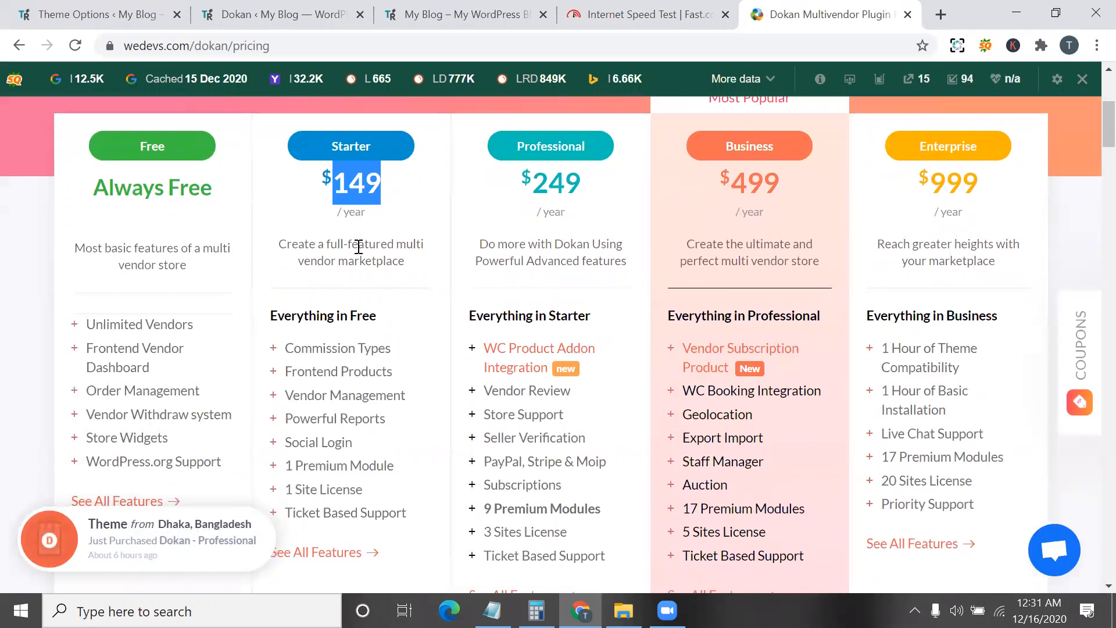
scroll(320, 351, down, 2)
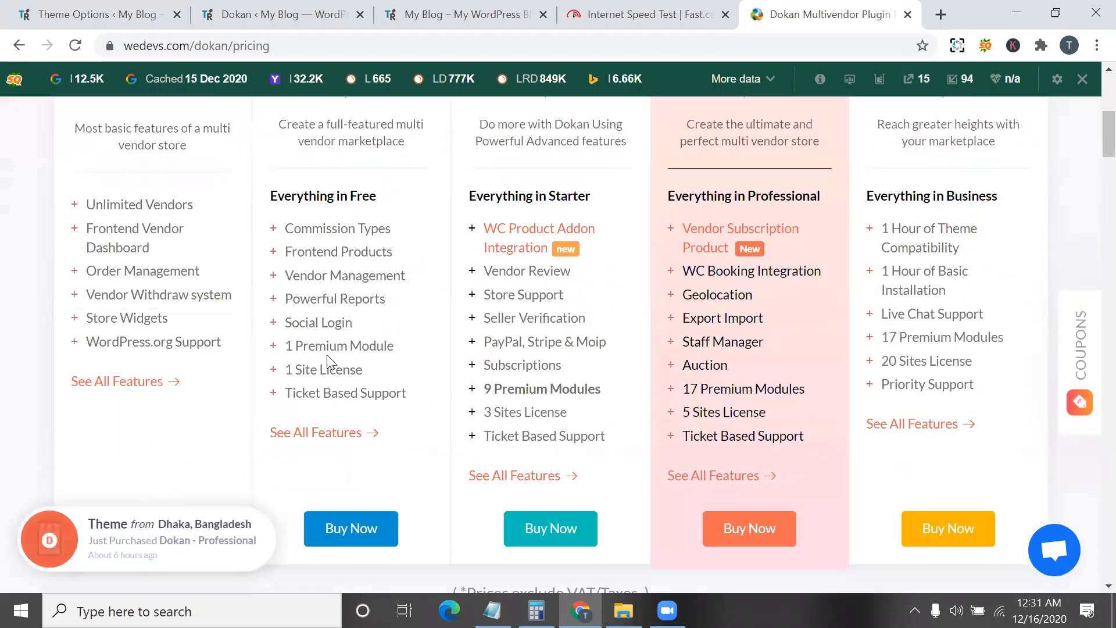
triple_click(317, 343)
double_click(378, 343)
click(377, 343)
double_click(377, 343)
click(378, 344)
double_click(378, 343)
click(377, 343)
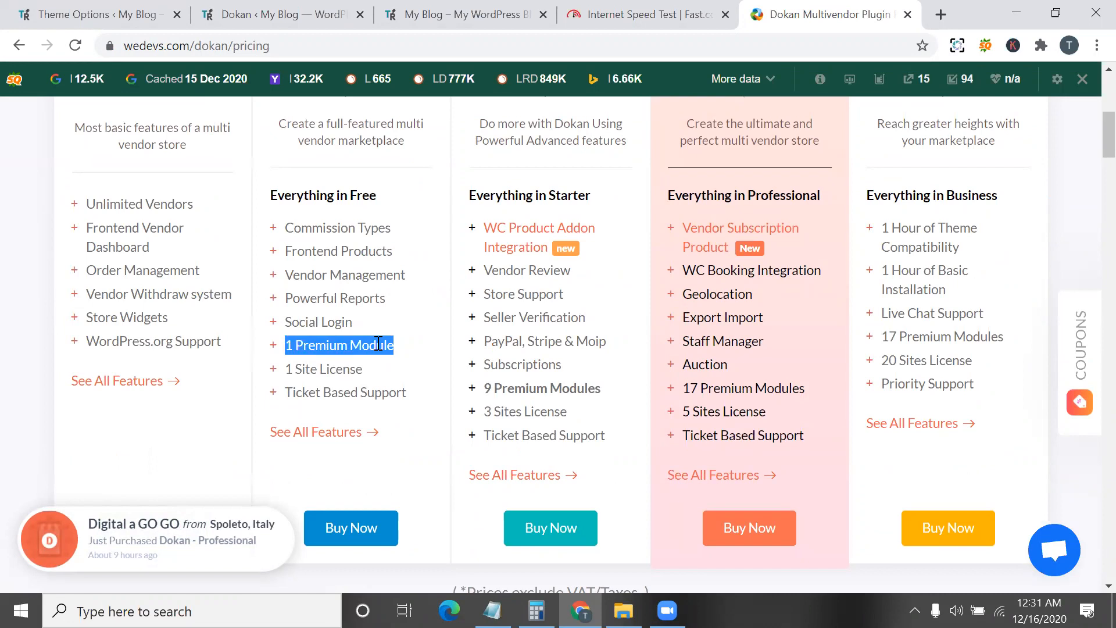
- Review the Professional plan's features and highlight its premium module allowance
scroll(406, 349, down, 1)
scroll(437, 343, up, 3)
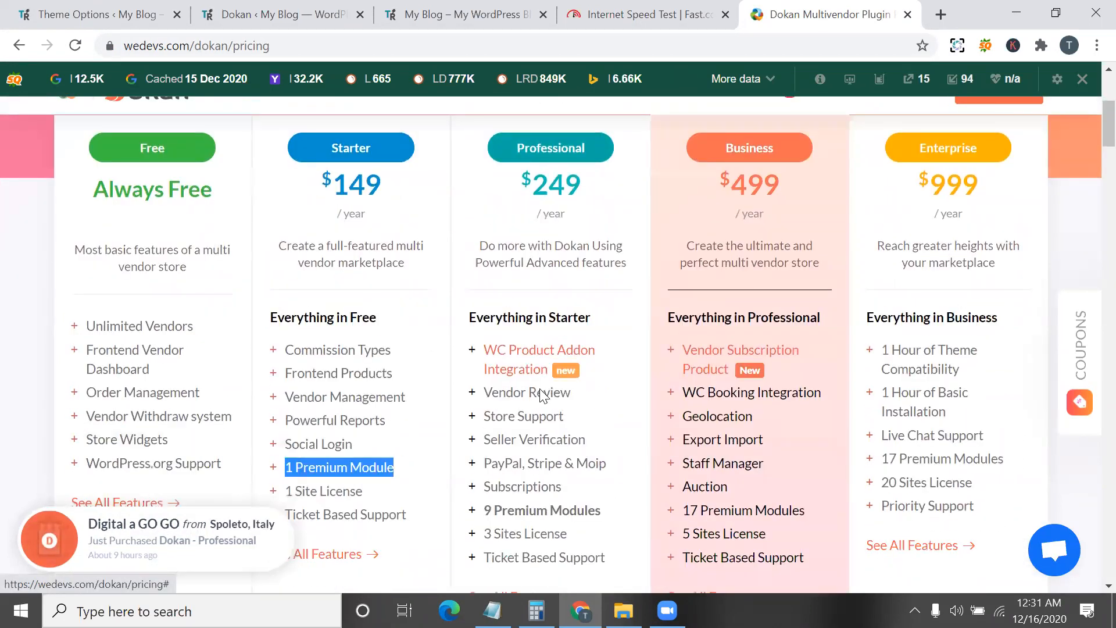
scroll(542, 396, down, 2)
scroll(529, 373, down, 1)
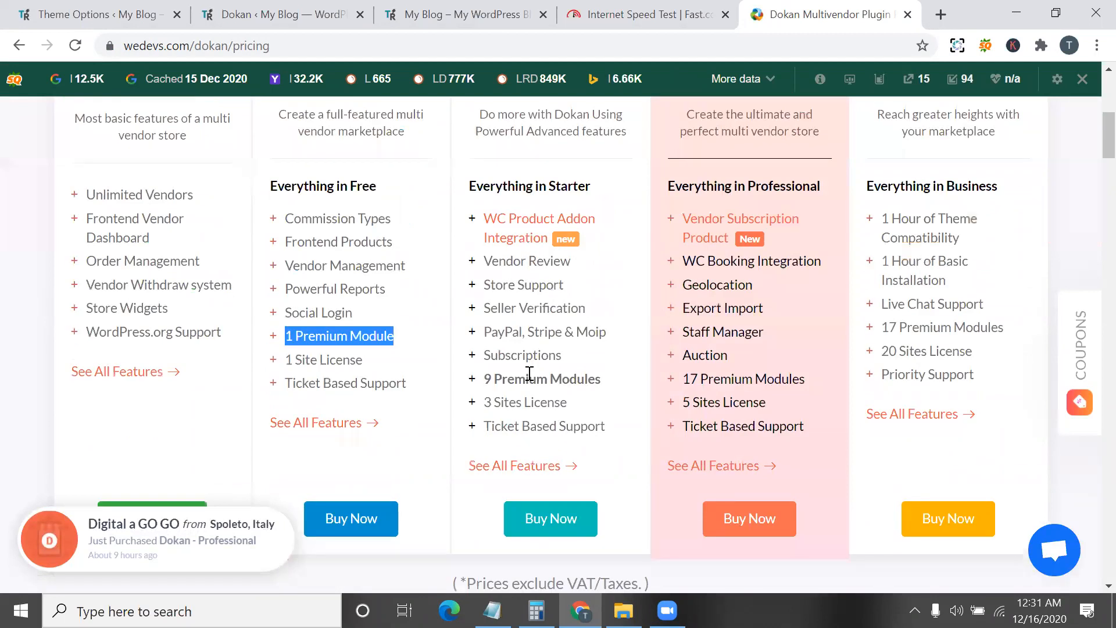
triple_click(529, 373)
scroll(530, 373, down, 1)
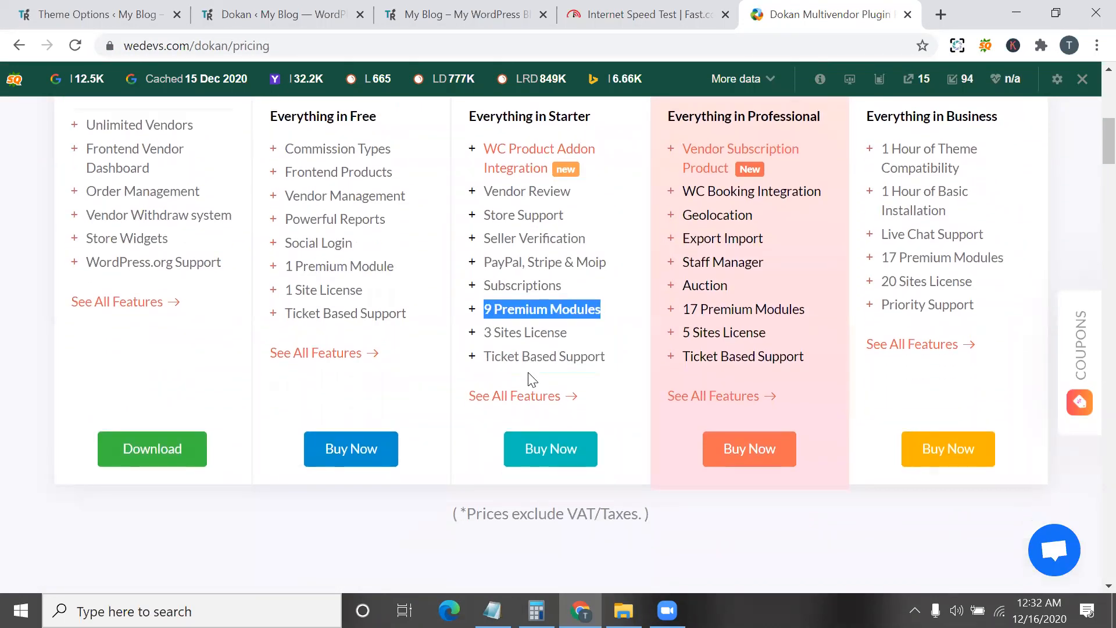
- Check the Business plan's price and features, and highlight its premium module allowance
scroll(627, 279, up, 2)
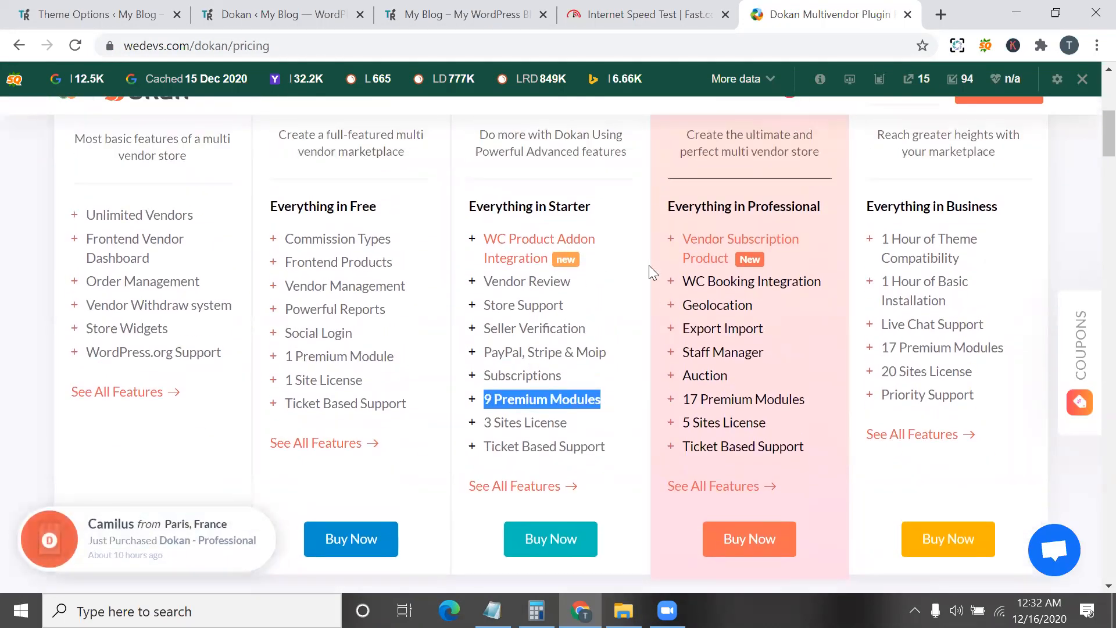
scroll(747, 279, up, 3)
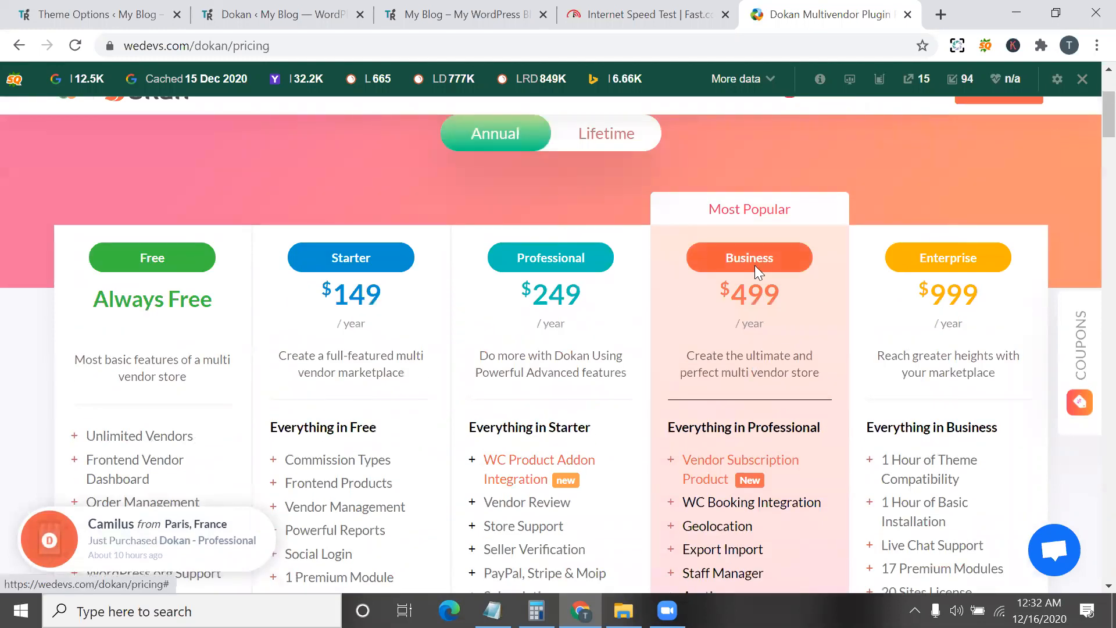
scroll(747, 390, down, 3)
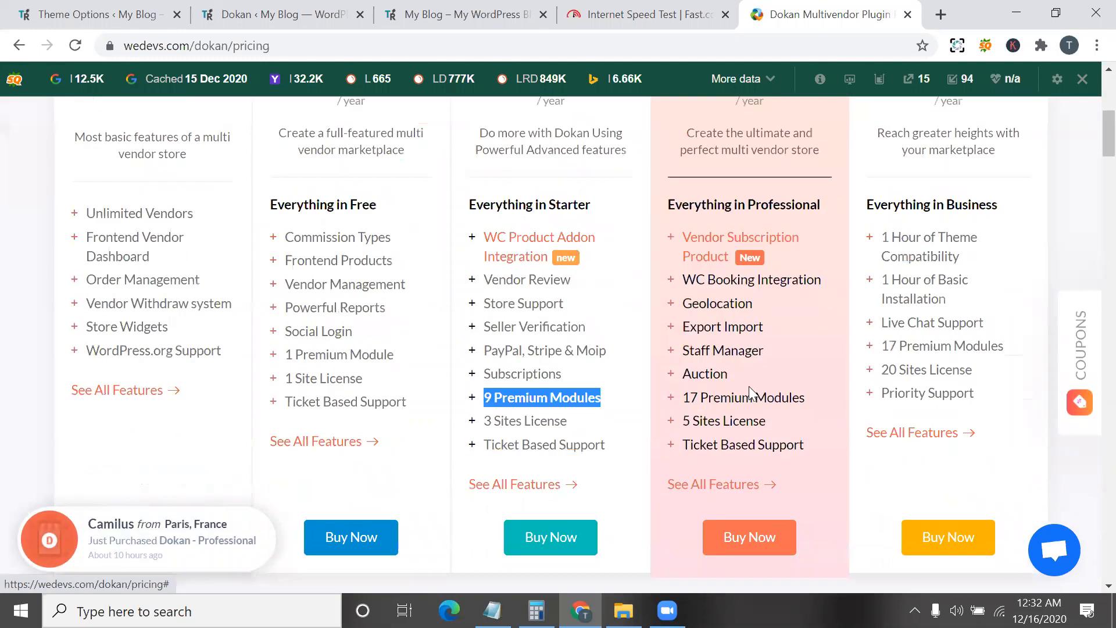
triple_click(750, 395)
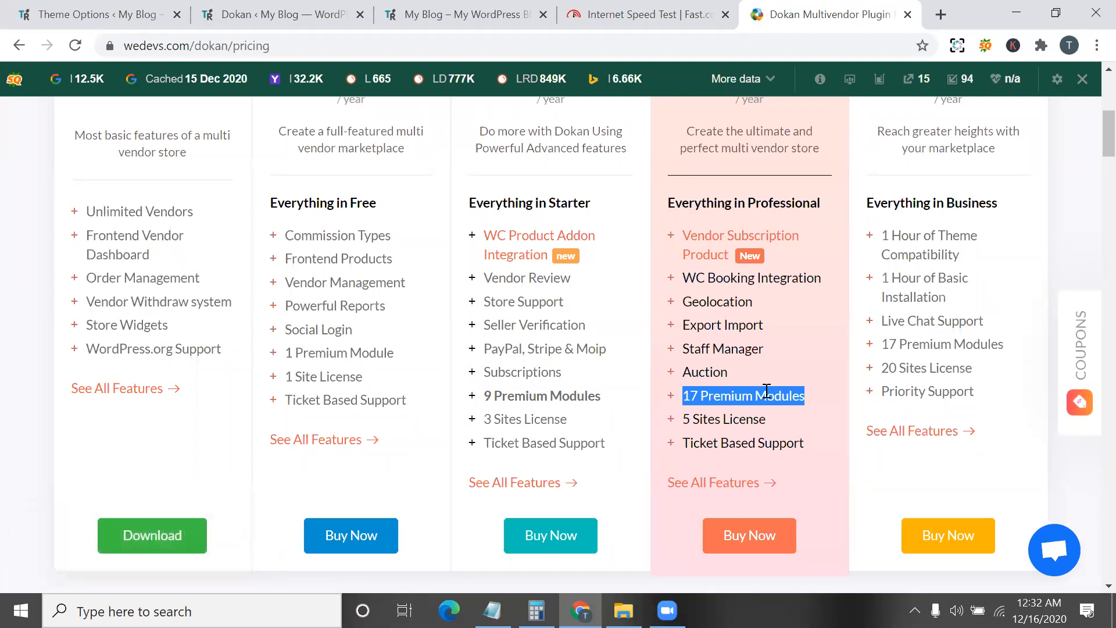
- Check the Enterprise plan's price and features, and highlight its sites license allowance
scroll(766, 391, up, 1)
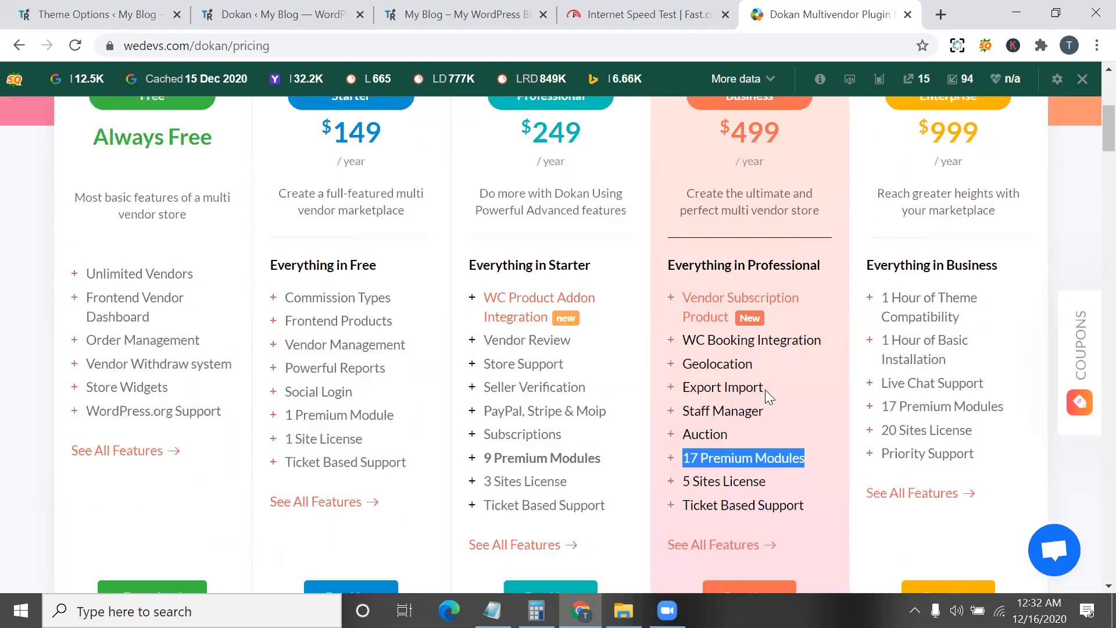
scroll(930, 291, up, 2)
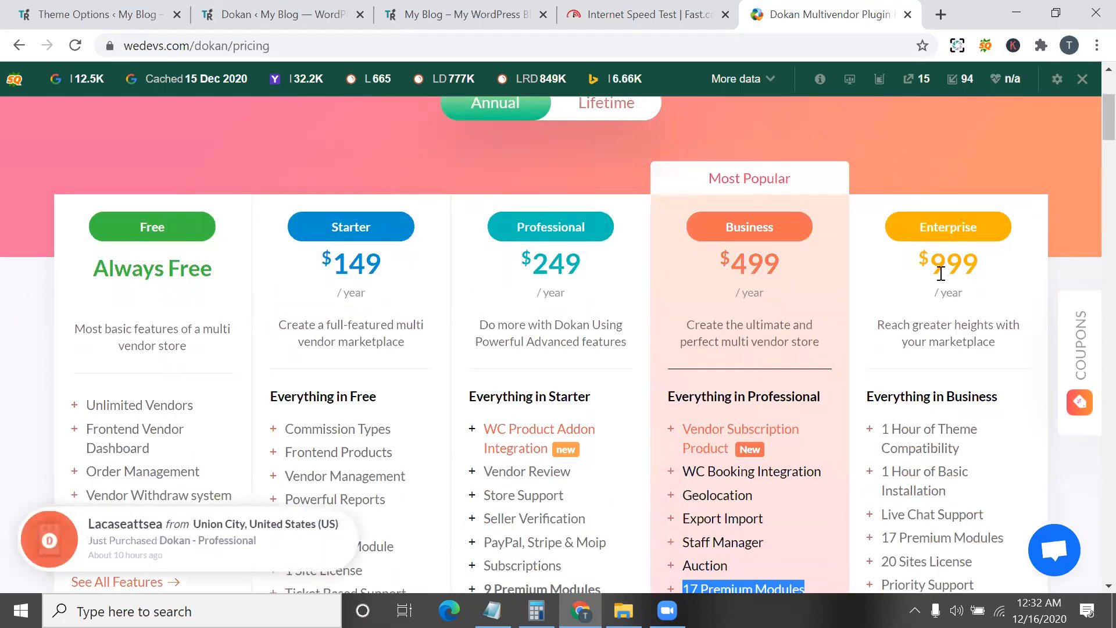
scroll(940, 273, down, 1)
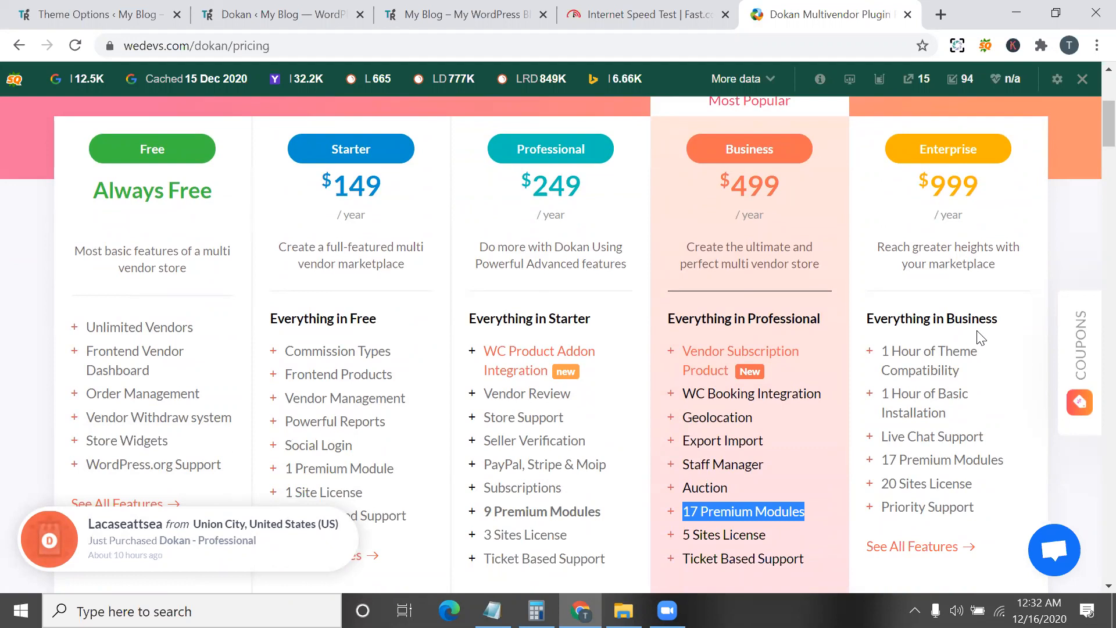
scroll(976, 334, down, 4)
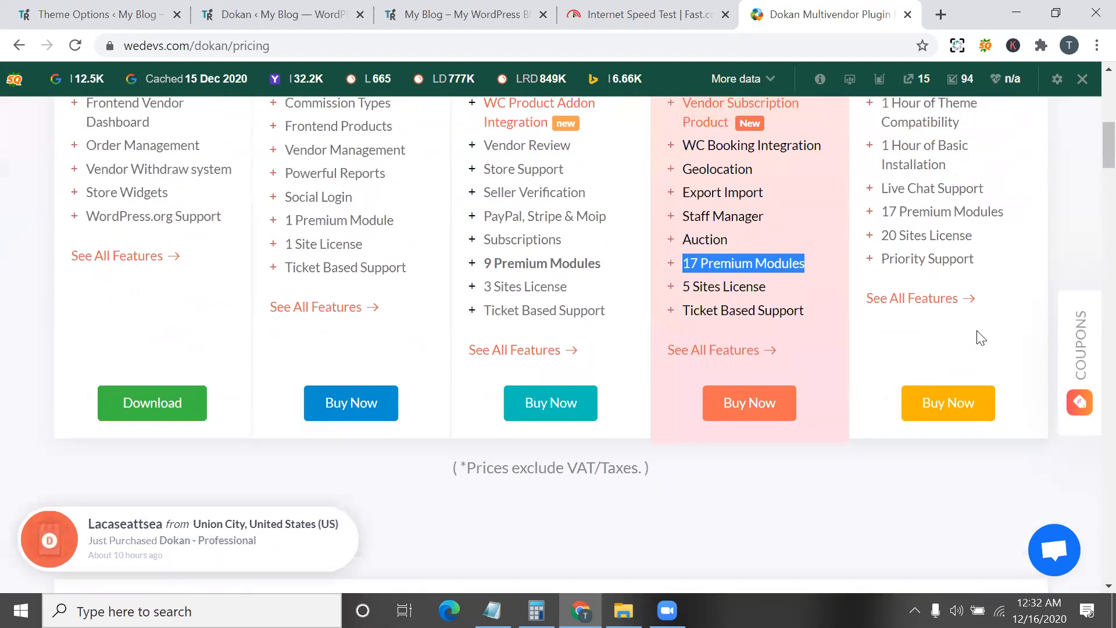
scroll(919, 337, up, 1)
triple_click(905, 292)
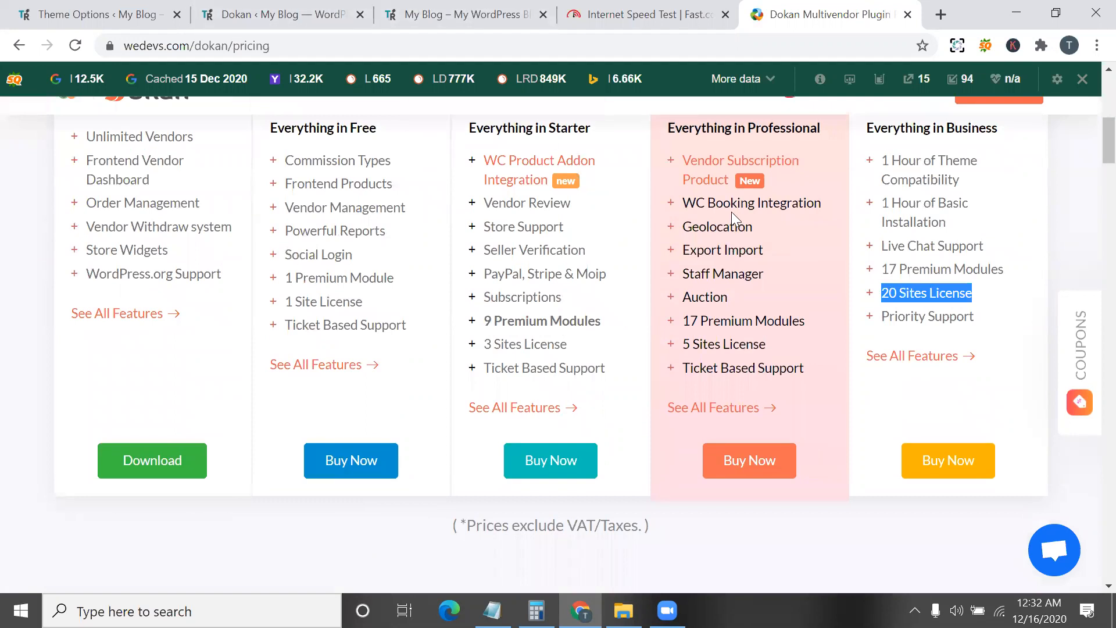
- Return to the Dokan Modules page in WordPress and look through the modules from Seller Vacation to WooCommerce Booking Integration
click(244, 11)
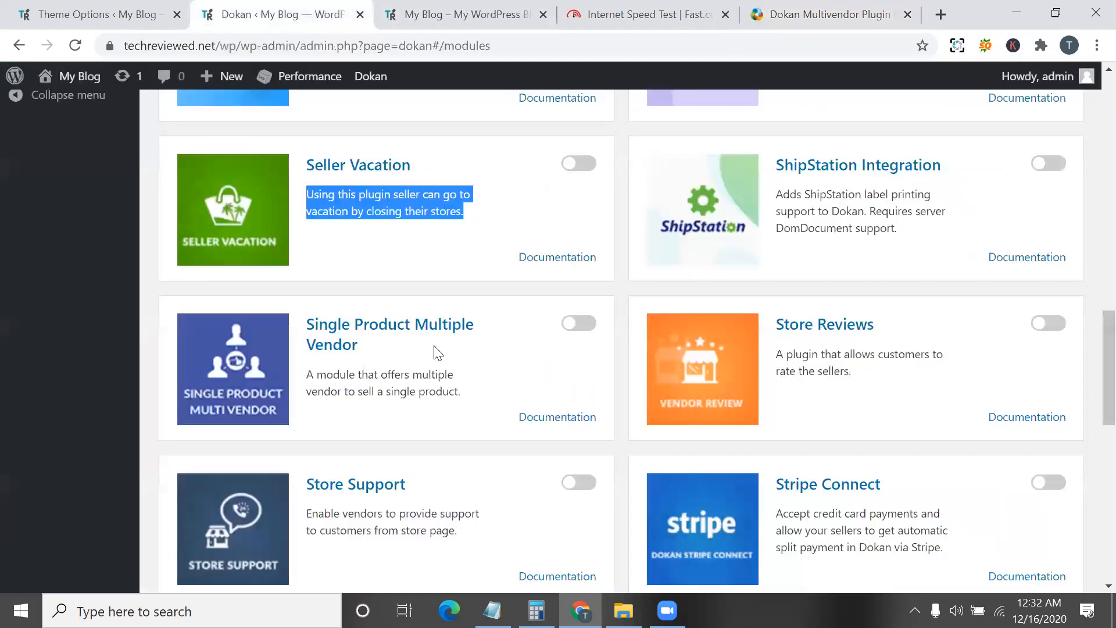
scroll(437, 351, down, 7)
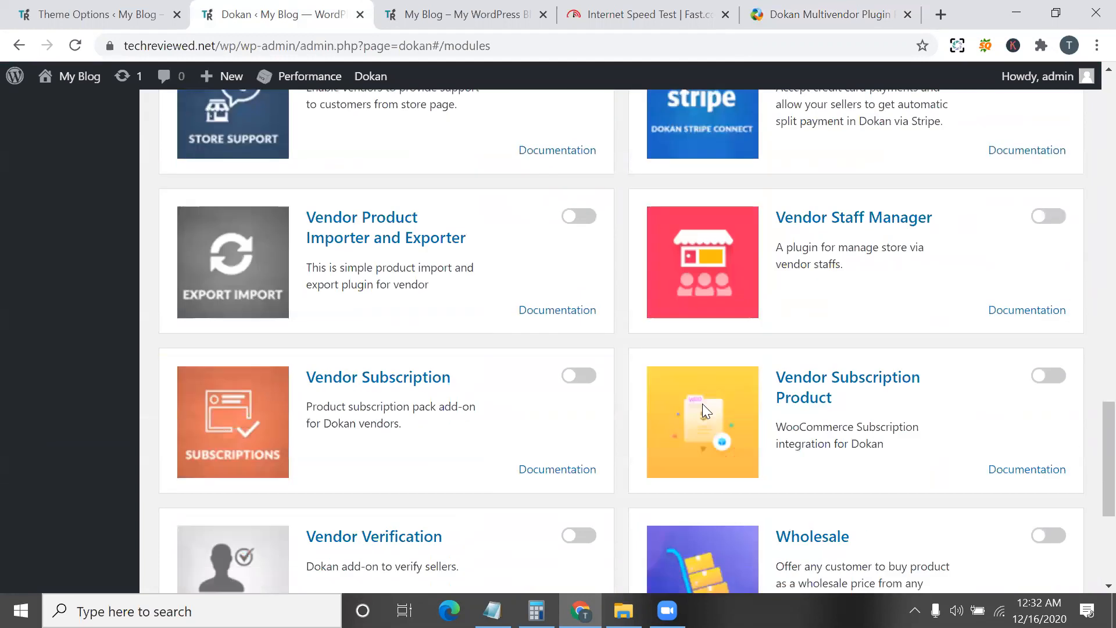
scroll(733, 447, down, 4)
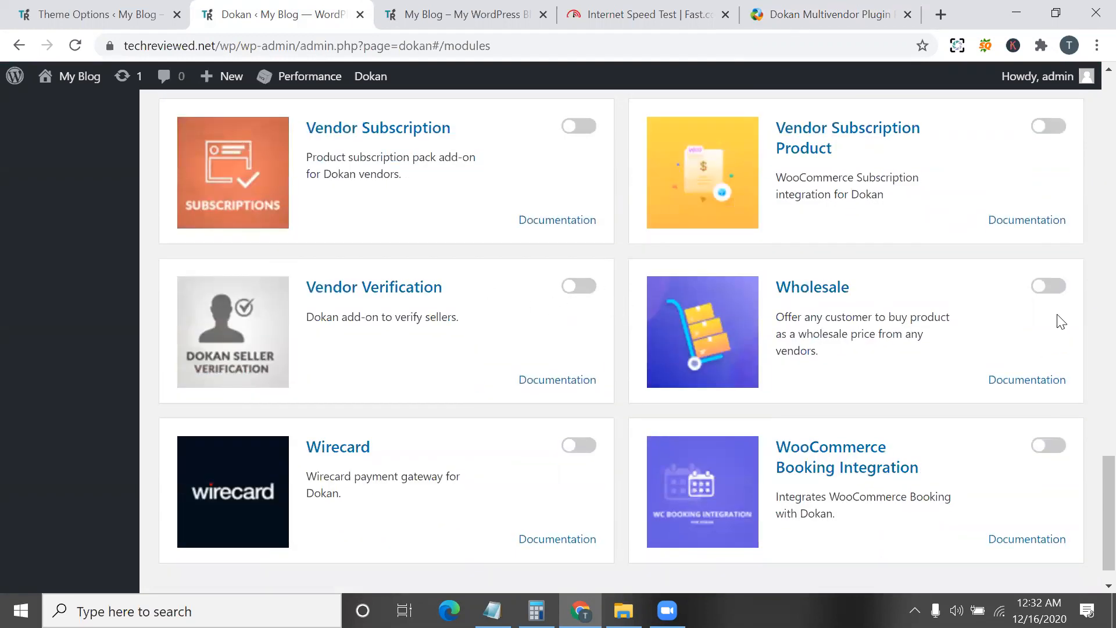
scroll(895, 490, down, 1)
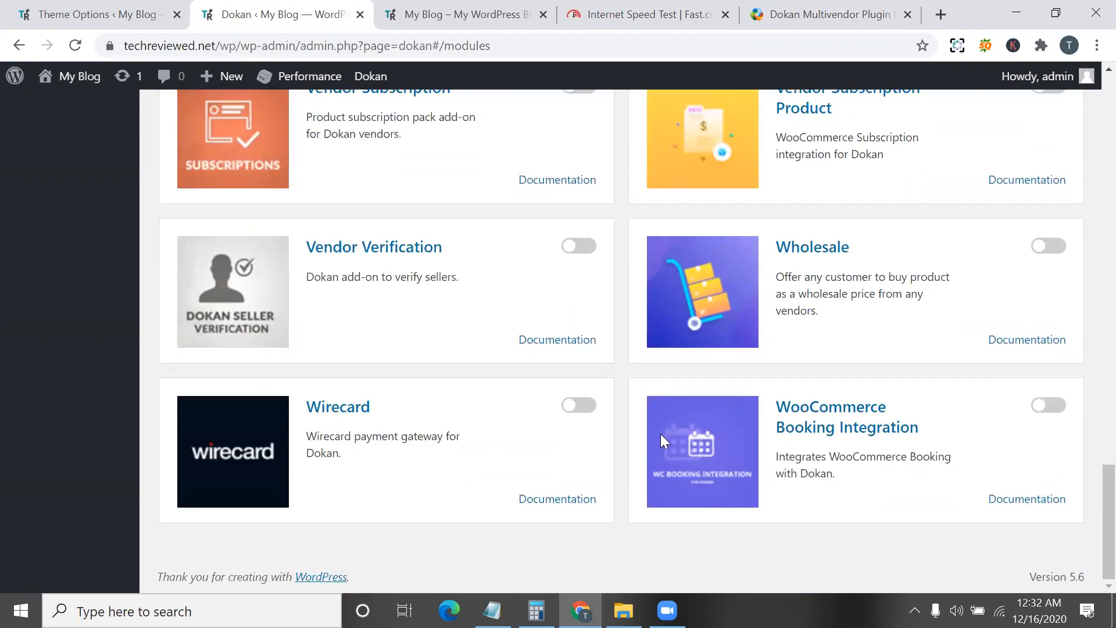
scroll(522, 377, up, 7)
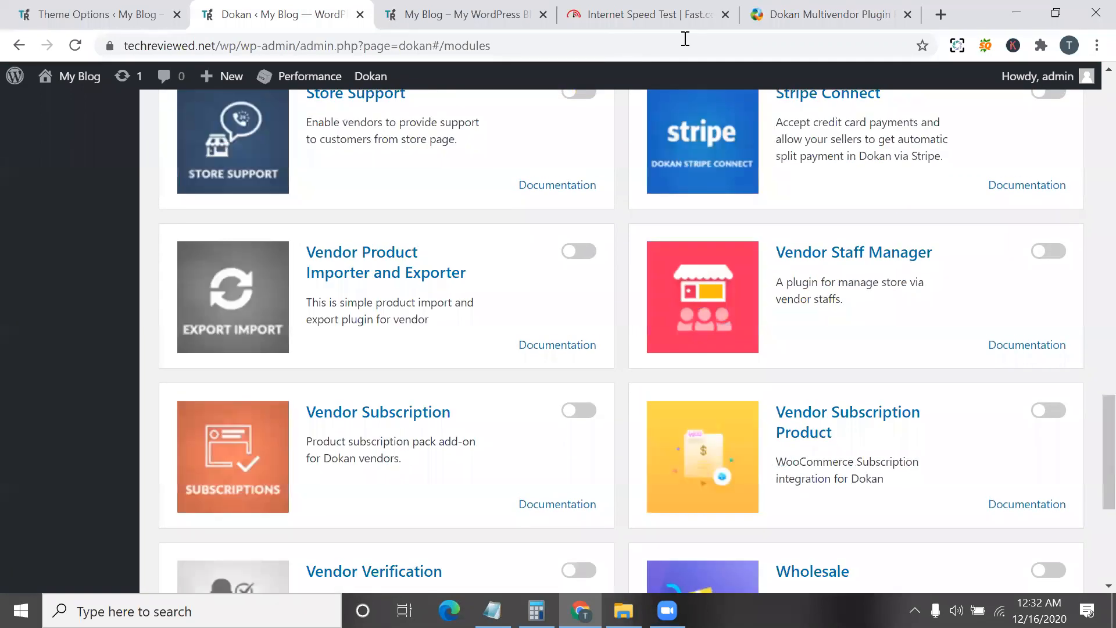
scroll(270, 6, up, 1)
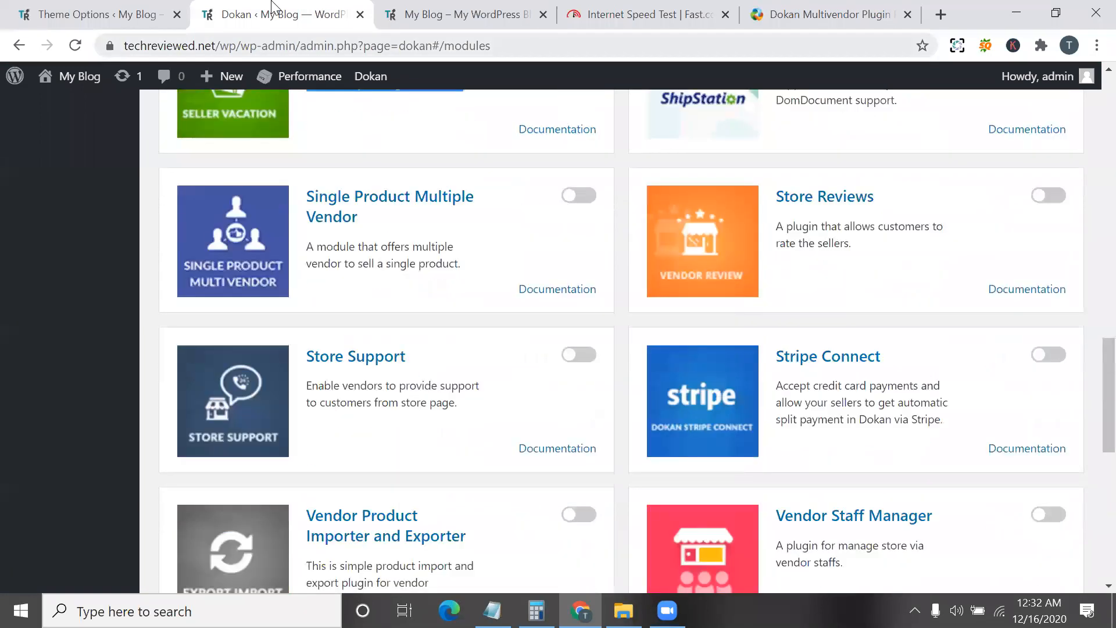
scroll(384, 415, up, 20)
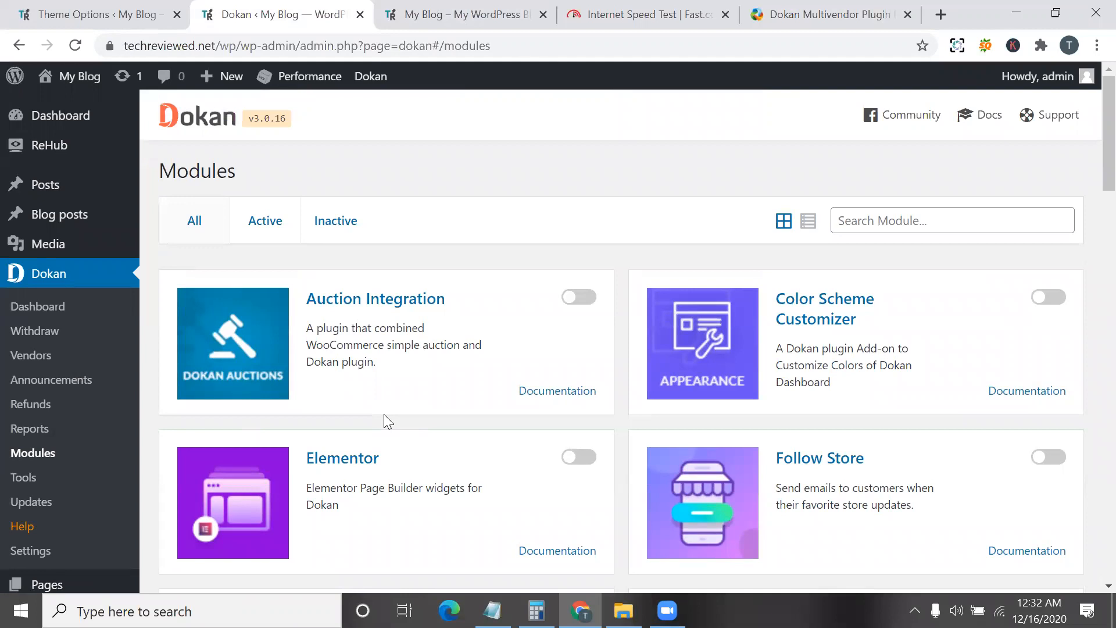
- Find the Follow Store module and highlight its description
scroll(854, 429, down, 3)
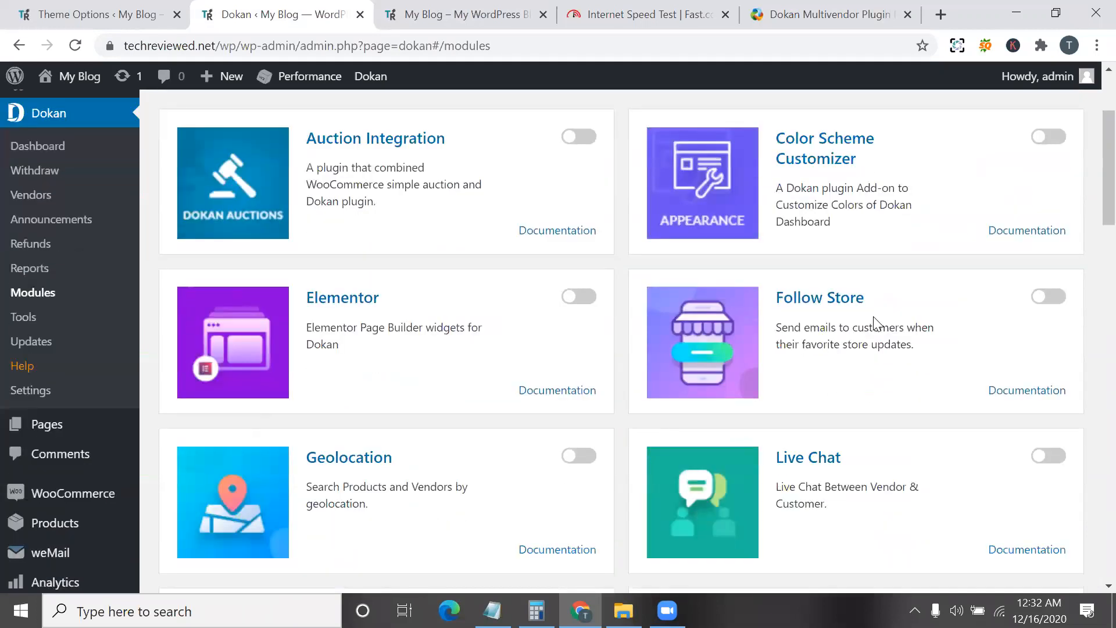
triple_click(877, 325)
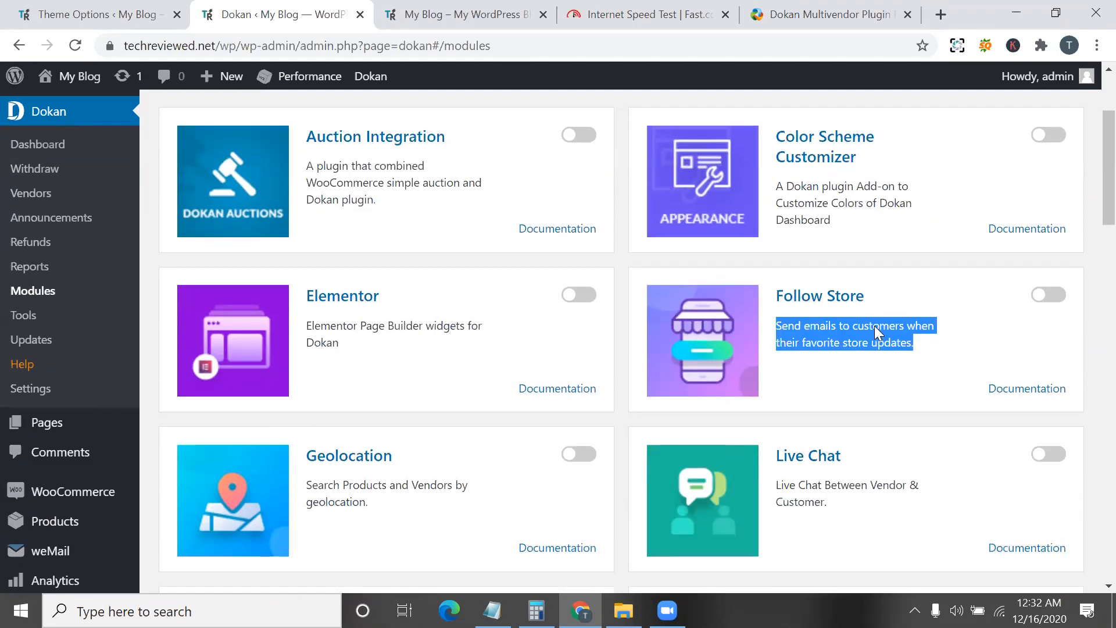
scroll(874, 326, down, 2)
scroll(818, 345, up, 2)
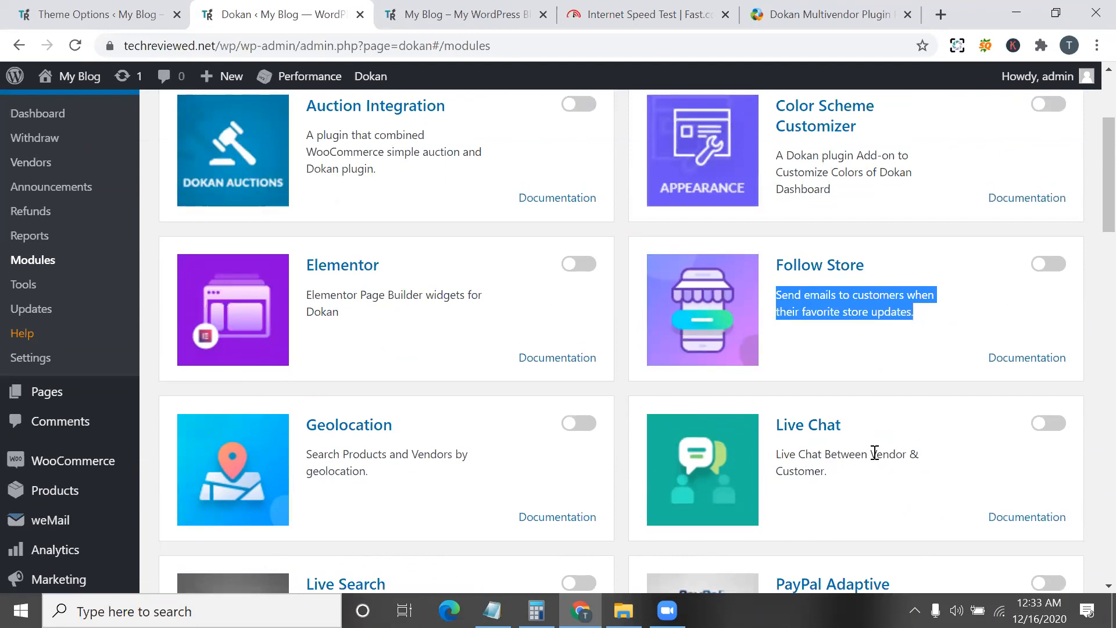
- Look through the modules from Live Chat down to Vendor Verification and highlight the Vendor Verification description
scroll(875, 462, down, 3)
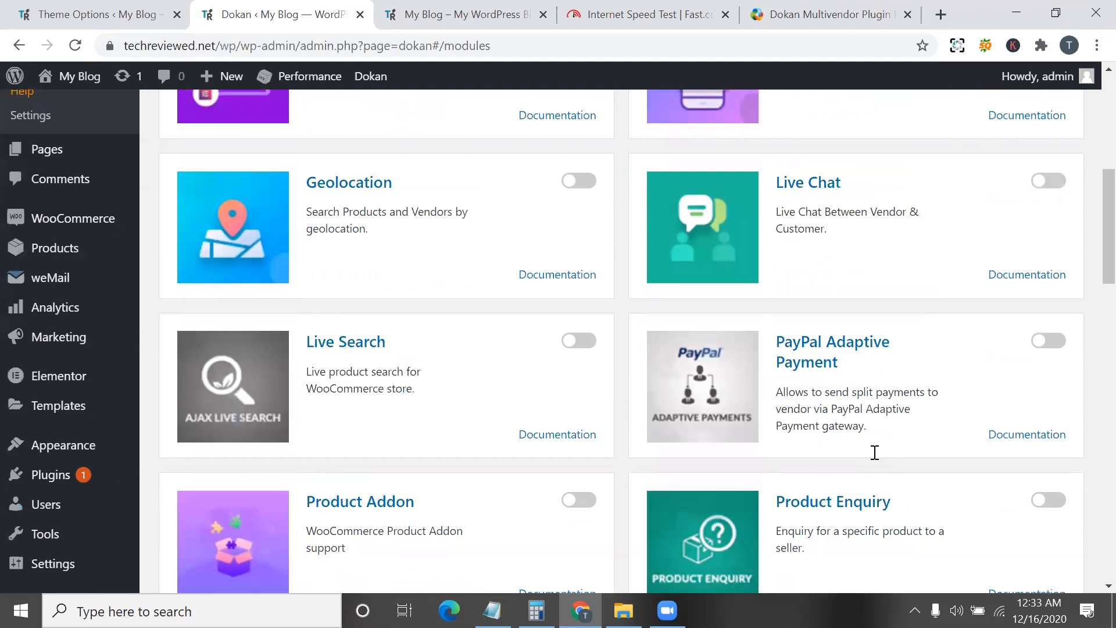
scroll(878, 460, down, 7)
scroll(875, 458, down, 5)
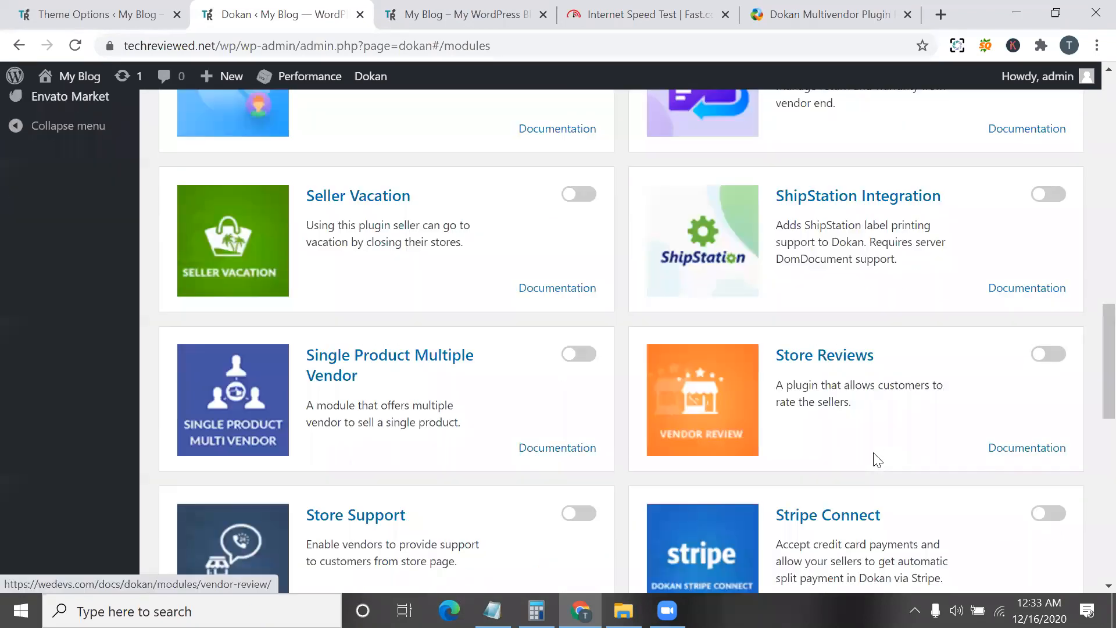
scroll(958, 382, down, 2)
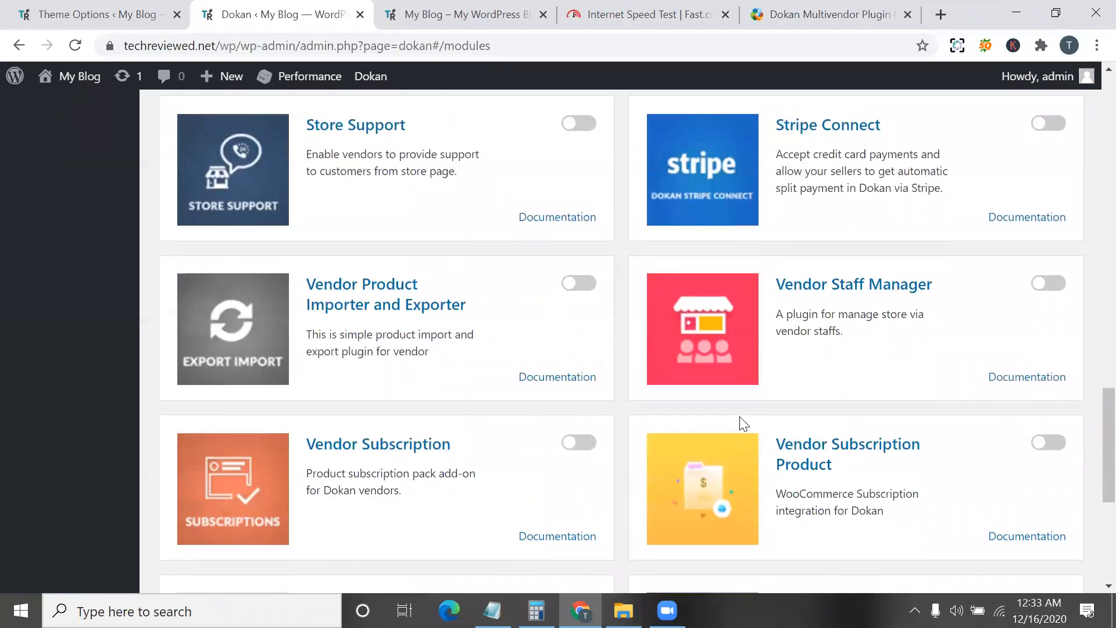
scroll(386, 423, up, 1)
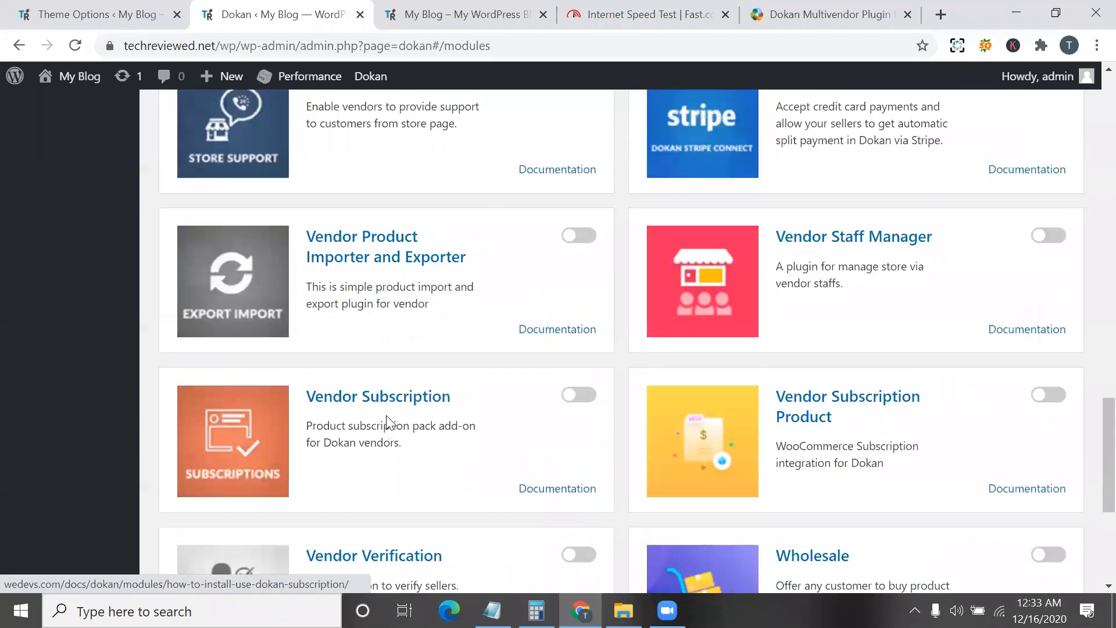
scroll(448, 418, down, 3)
triple_click(439, 406)
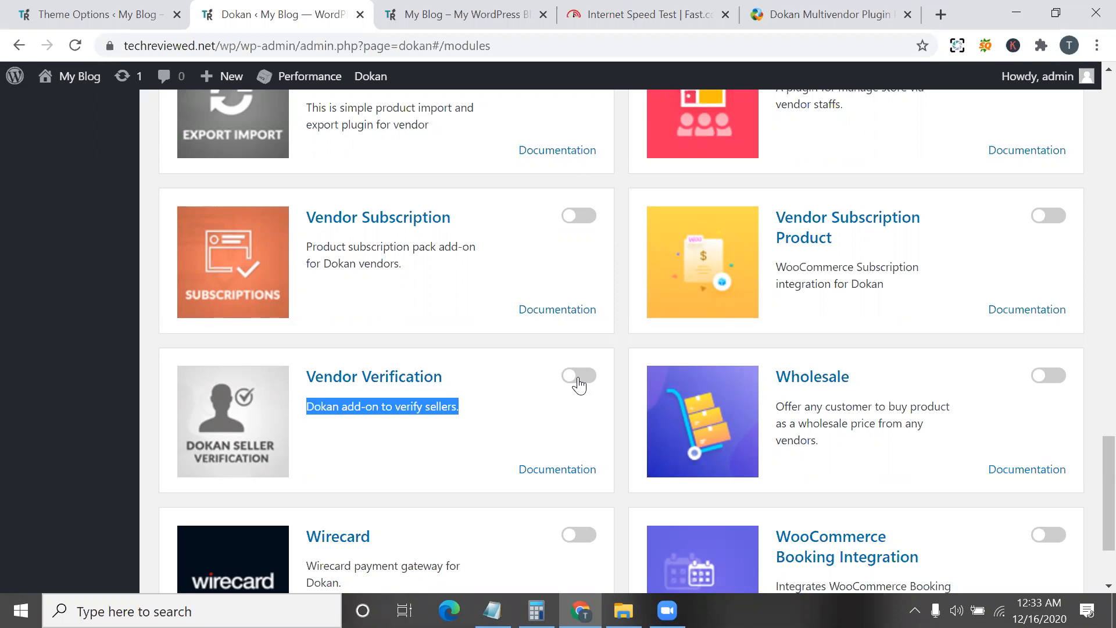
- Look over the modules around Vendor Subscription and highlight the Vendor Subscription description
scroll(579, 380, up, 2)
scroll(578, 381, down, 2)
scroll(578, 378, up, 5)
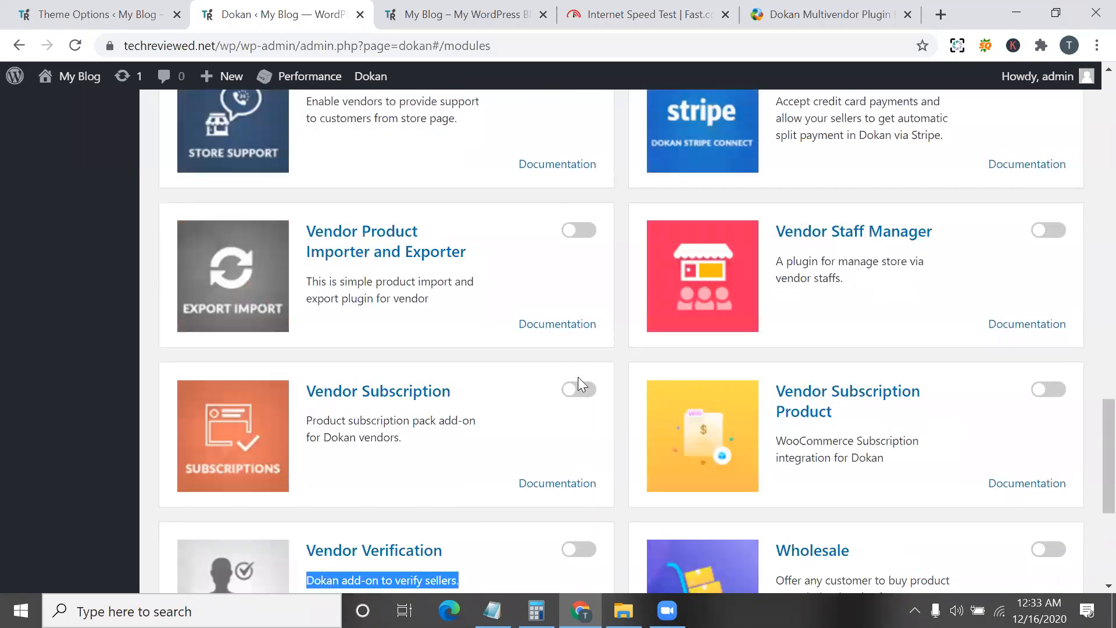
scroll(439, 326, down, 3)
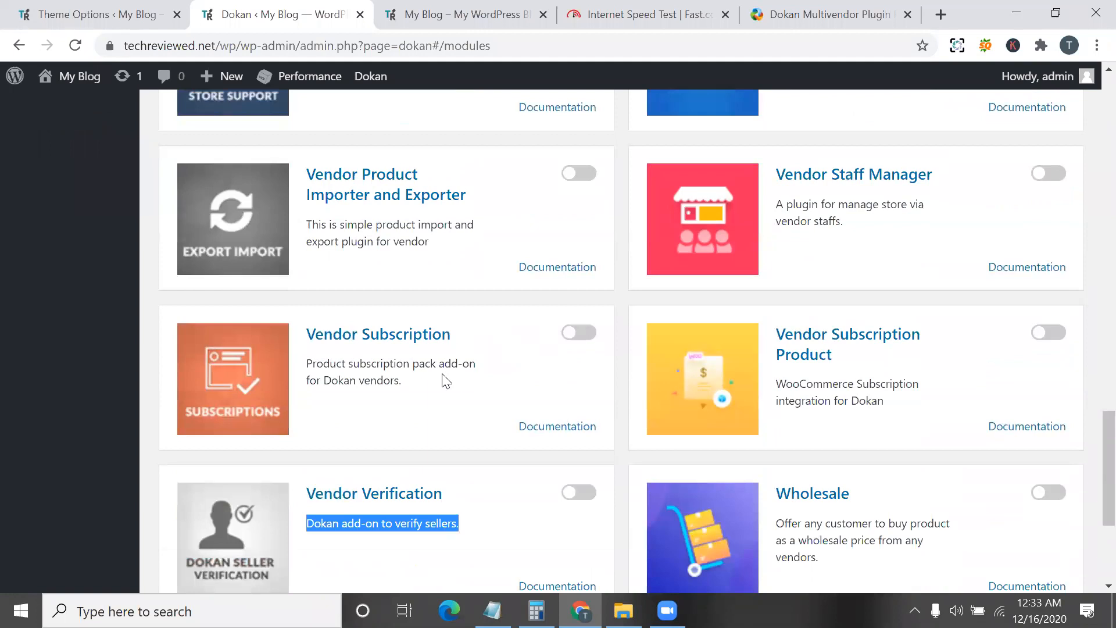
triple_click(429, 360)
- Leave the module list and open Dokan's Tools page
scroll(427, 365, up, 7)
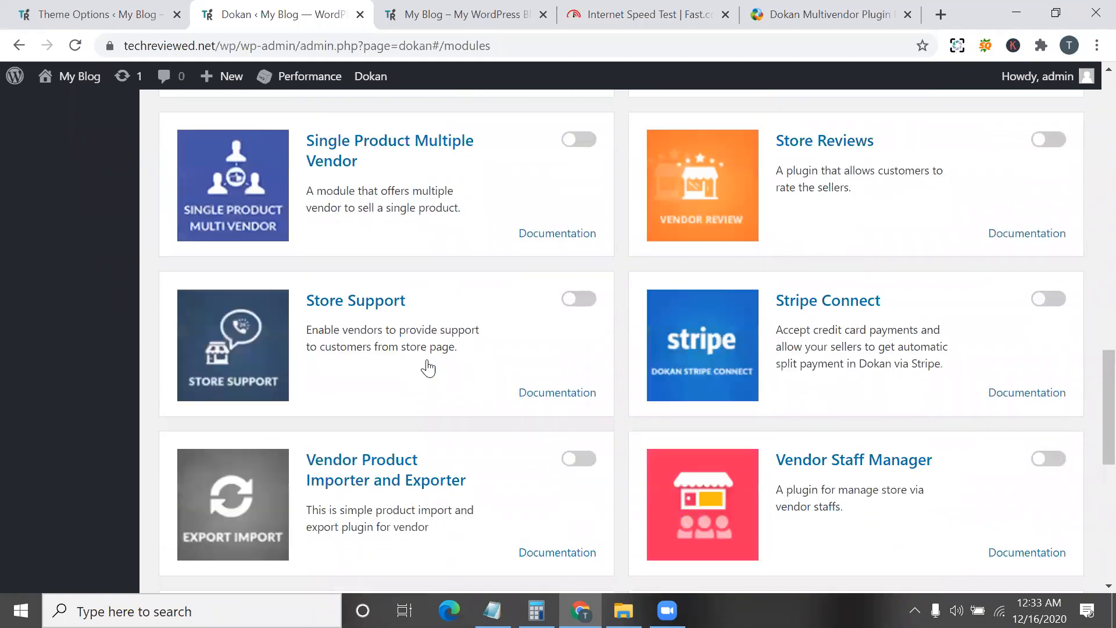
scroll(429, 366, up, 10)
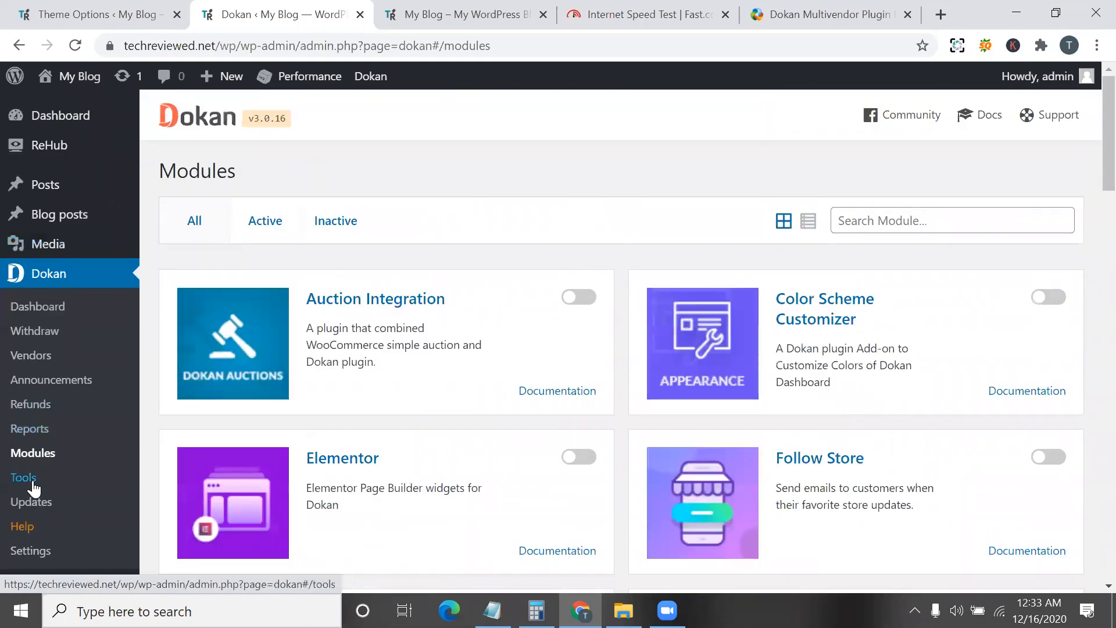
click(24, 477)
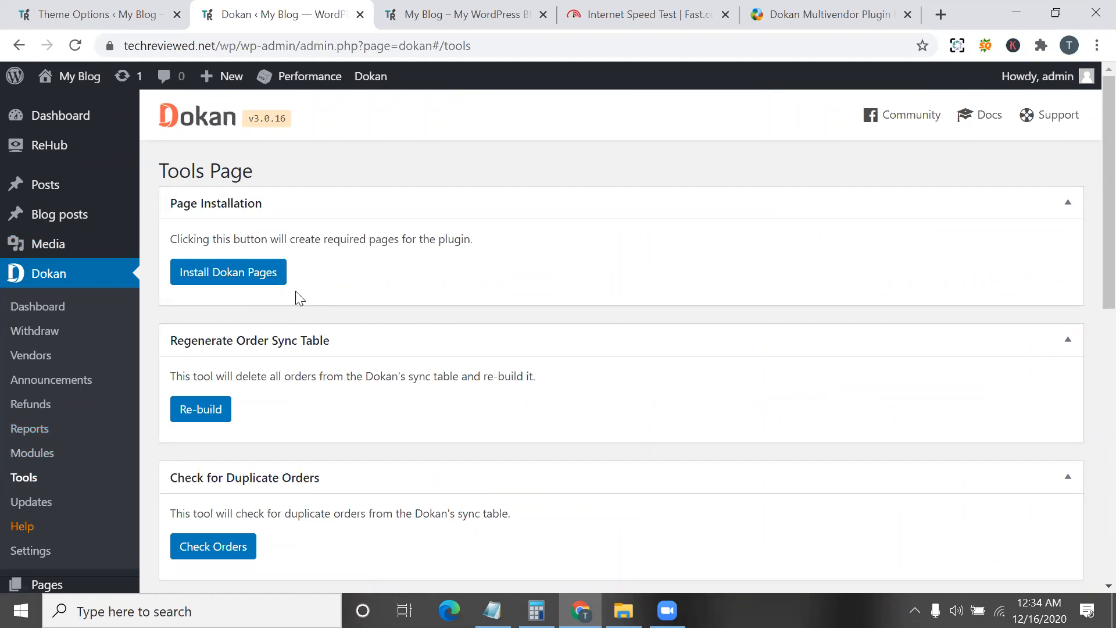
- Look over the Dokan tools and open the site's Pages list in a new browser tab
scroll(308, 314, down, 1)
scroll(324, 337, down, 1)
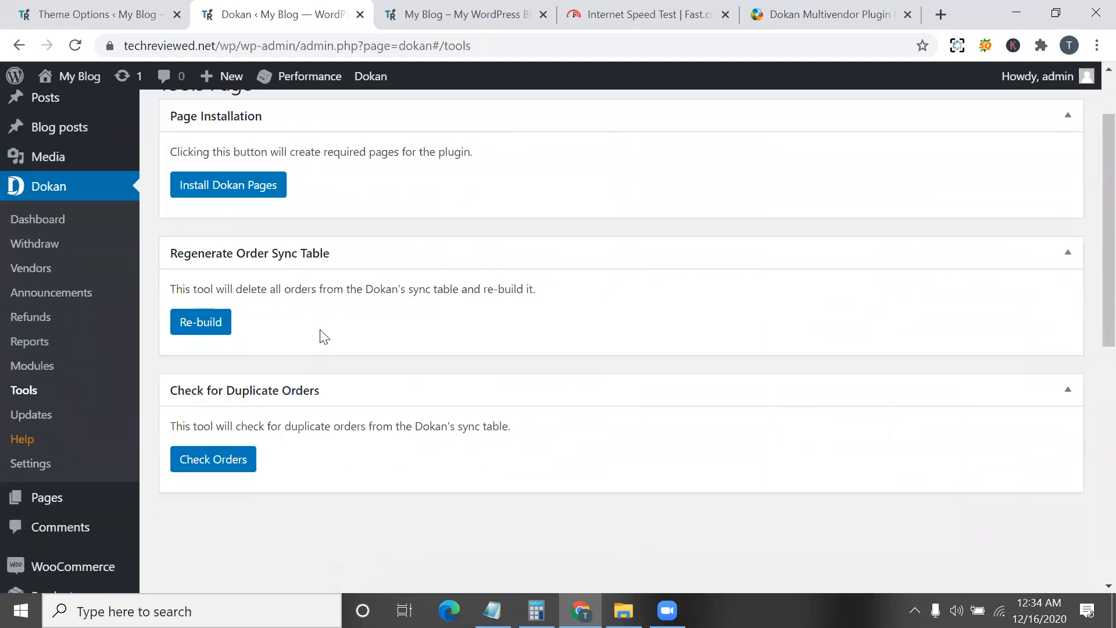
scroll(324, 337, up, 2)
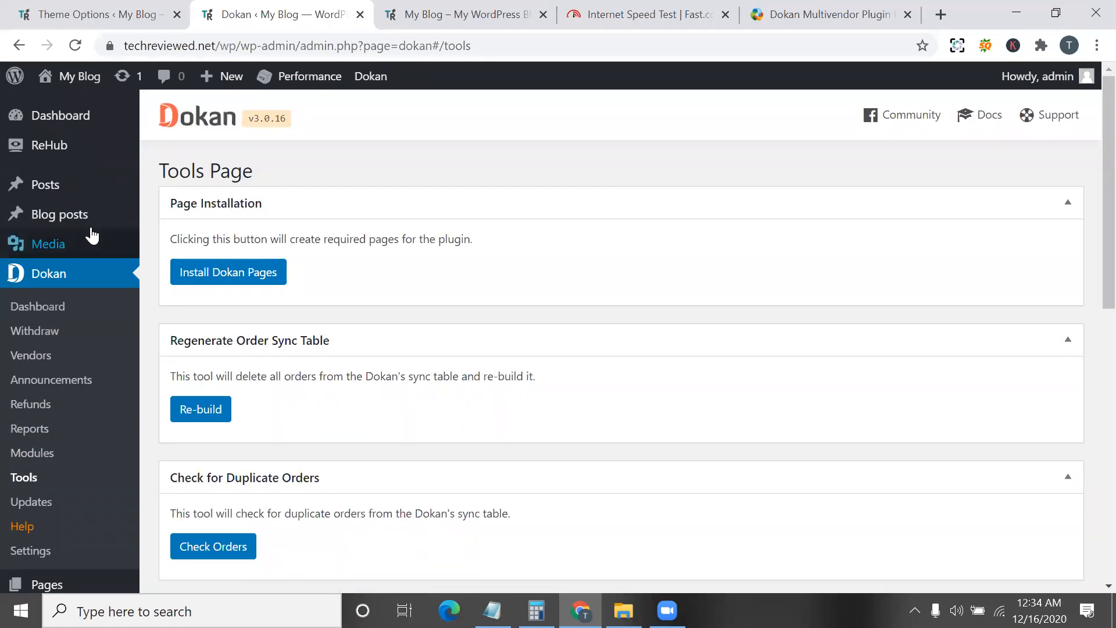
scroll(89, 234, down, 3)
scroll(89, 232, up, 3)
scroll(104, 331, down, 6)
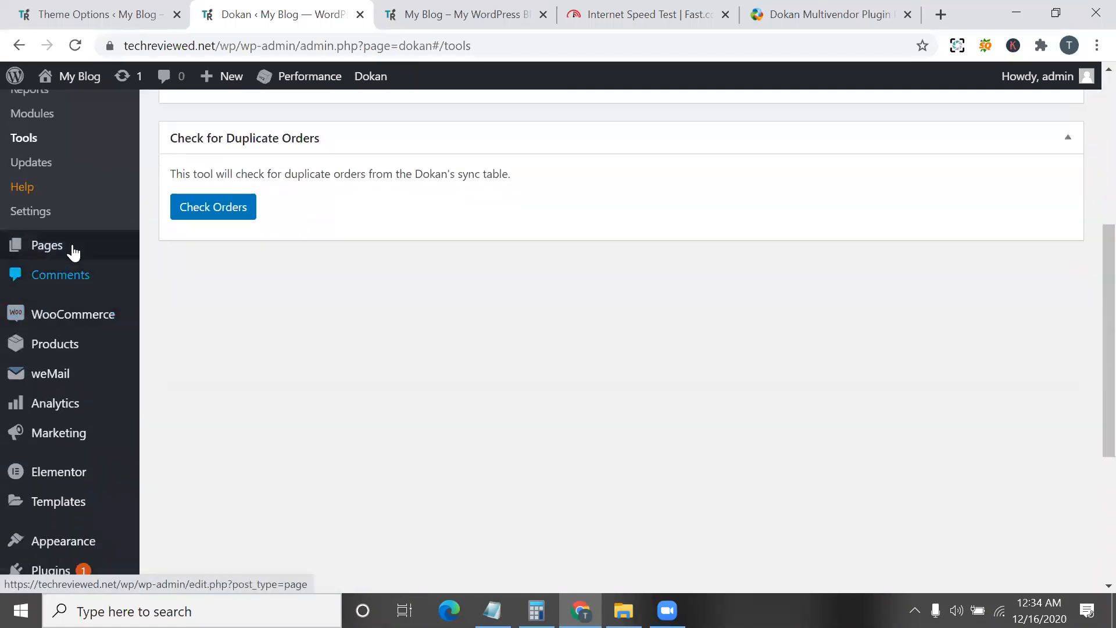
mouse_move(72, 249)
right_click(155, 253)
click(194, 264)
click(391, 7)
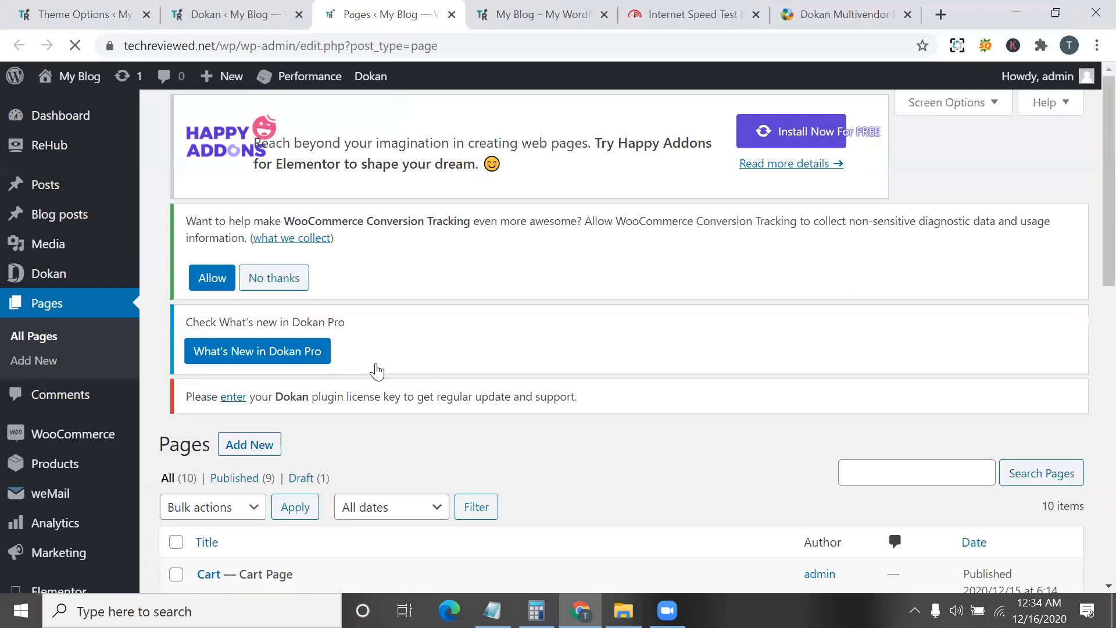
- Look through the site's page list from Cart to Wishlist, checking for the Dokan pages such as Dashboard, My Orders and Store List
scroll(256, 407, down, 6)
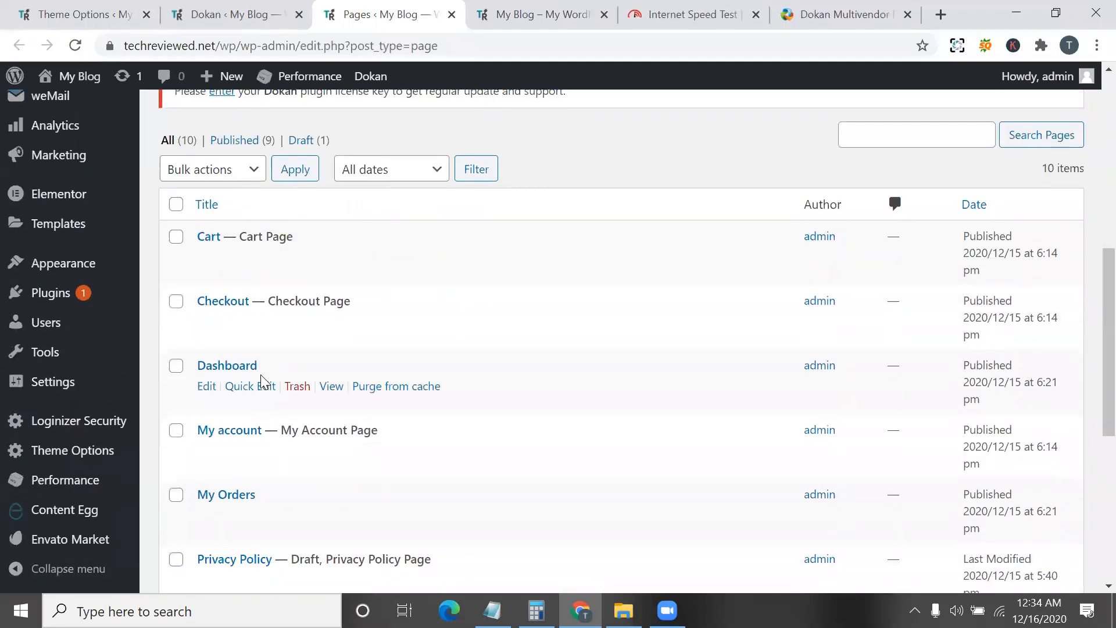
scroll(262, 381, down, 1)
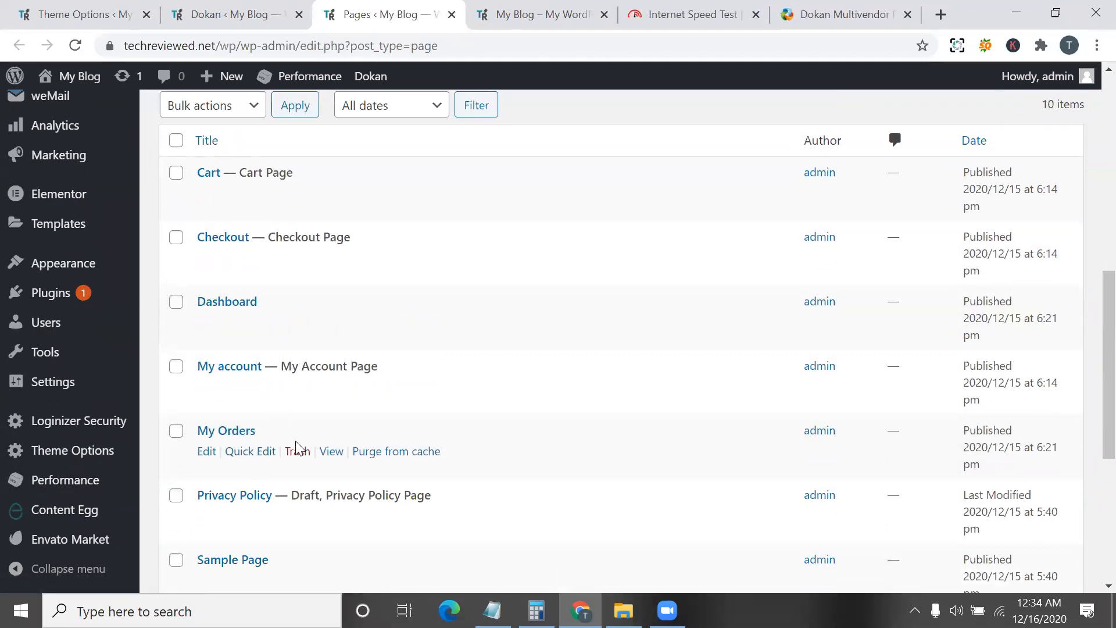
scroll(295, 449, down, 3)
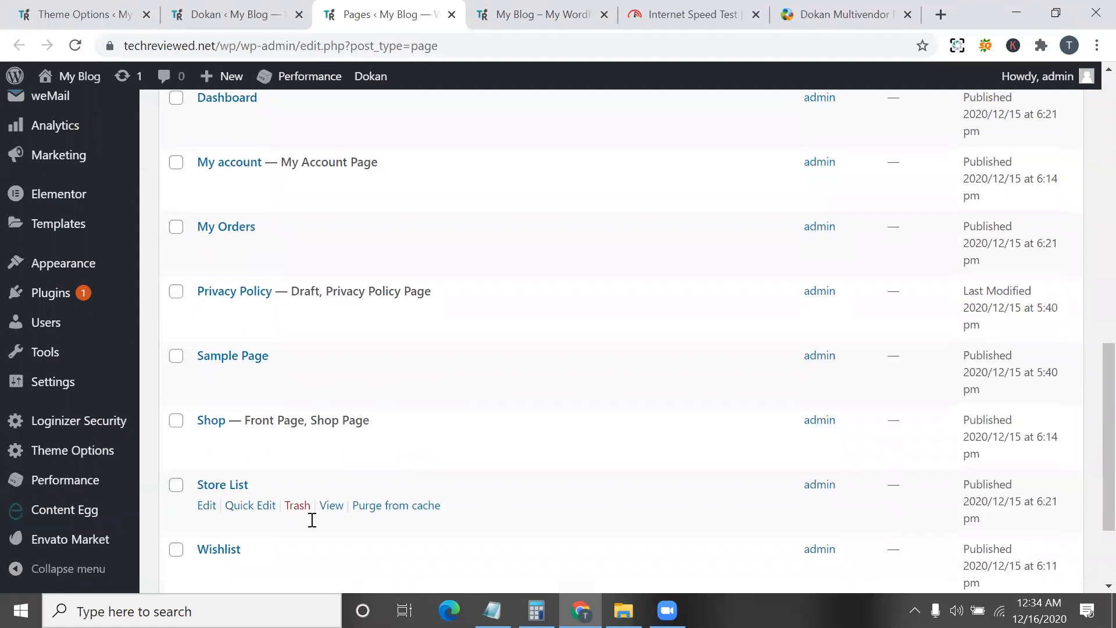
scroll(312, 519, down, 1)
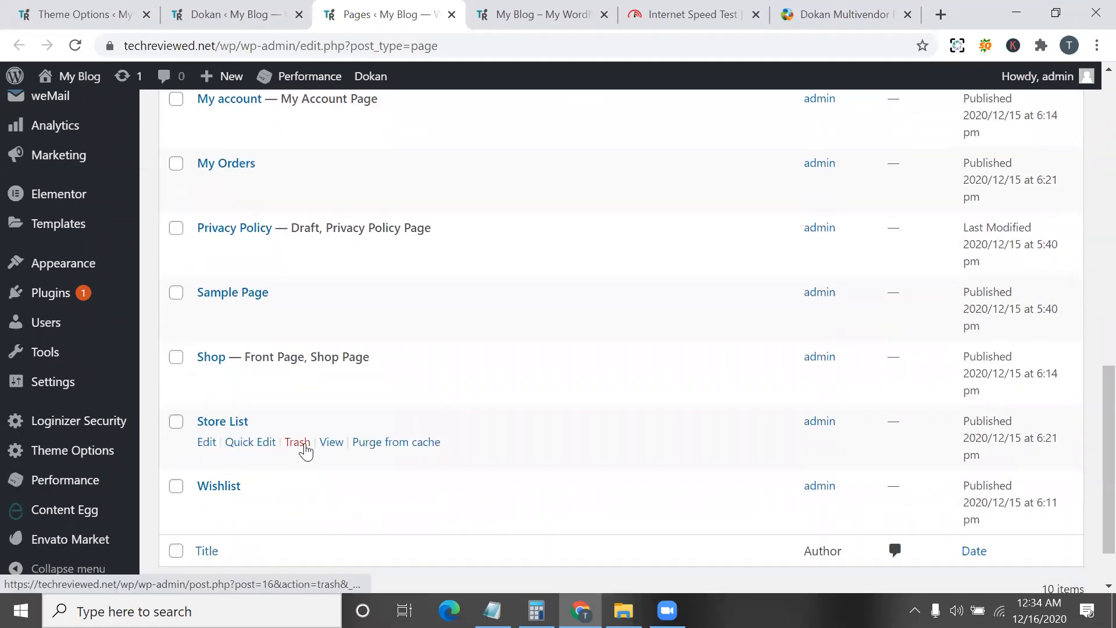
scroll(305, 450, up, 1)
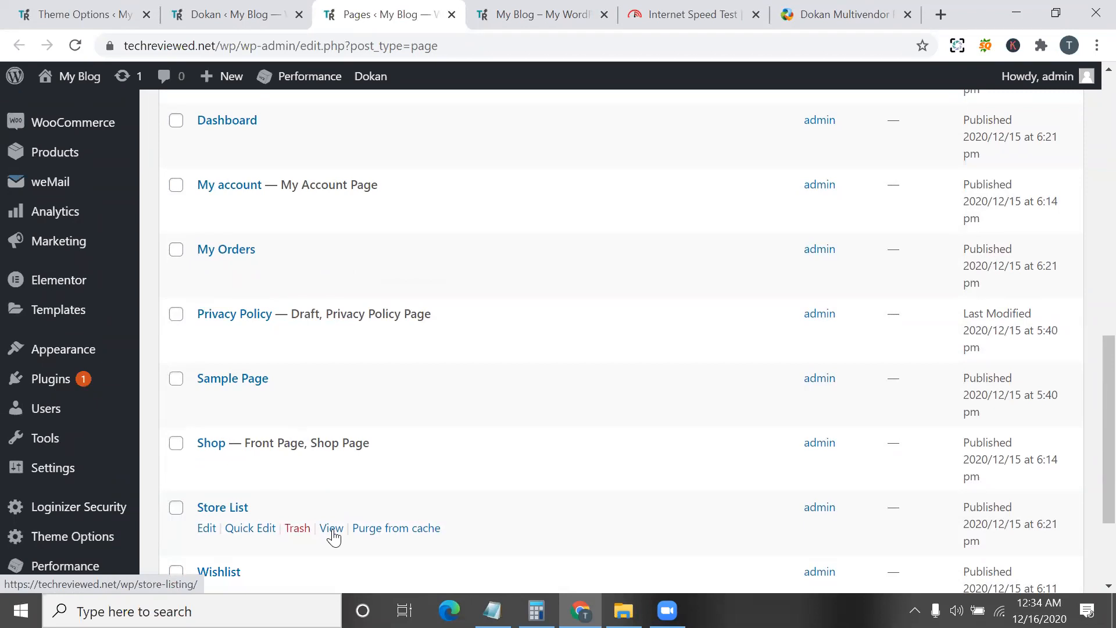
- Return to Dokan's Tools page and install the required Dokan pages
click(250, 11)
scroll(399, 331, up, 4)
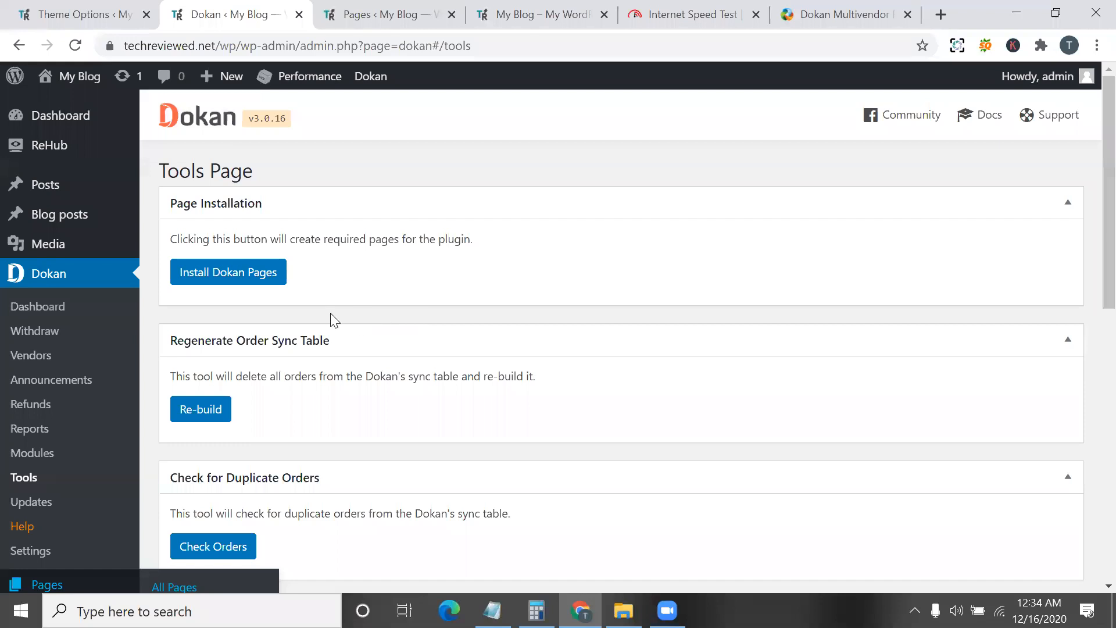
click(250, 283)
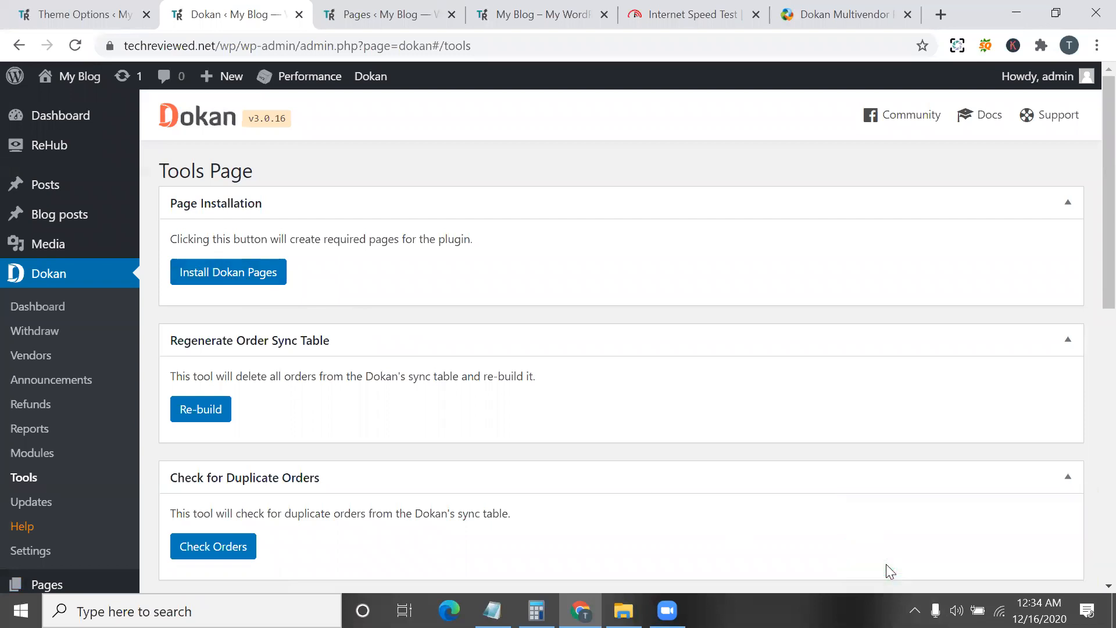
- Highlight the Regenerate Order Sync Table description and rebuild Dokan's order sync table
scroll(492, 379, down, 1)
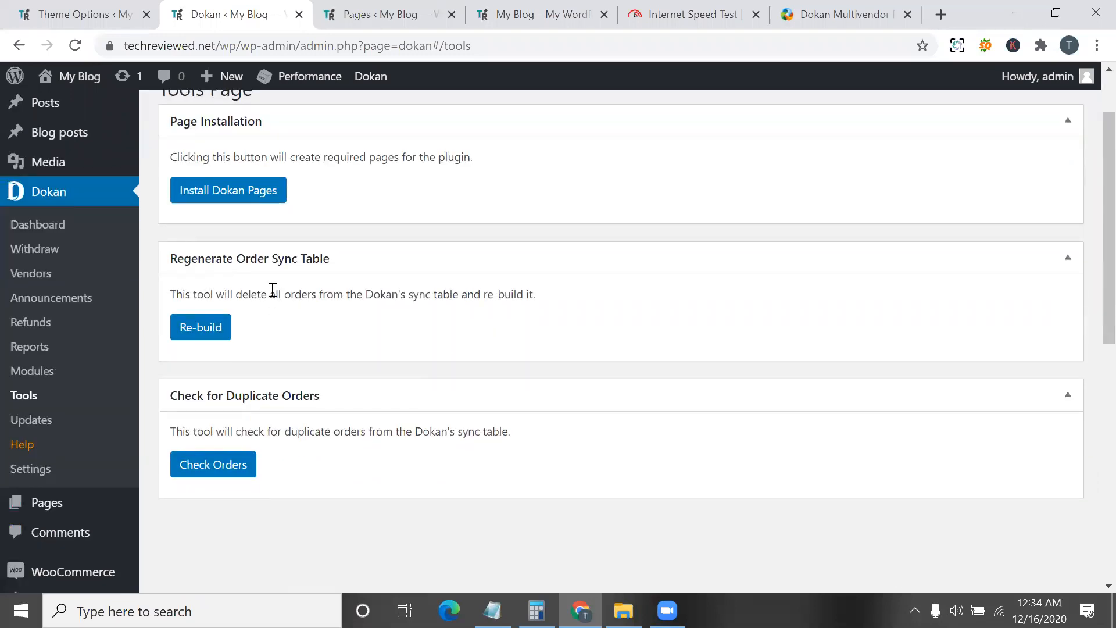
triple_click(267, 298)
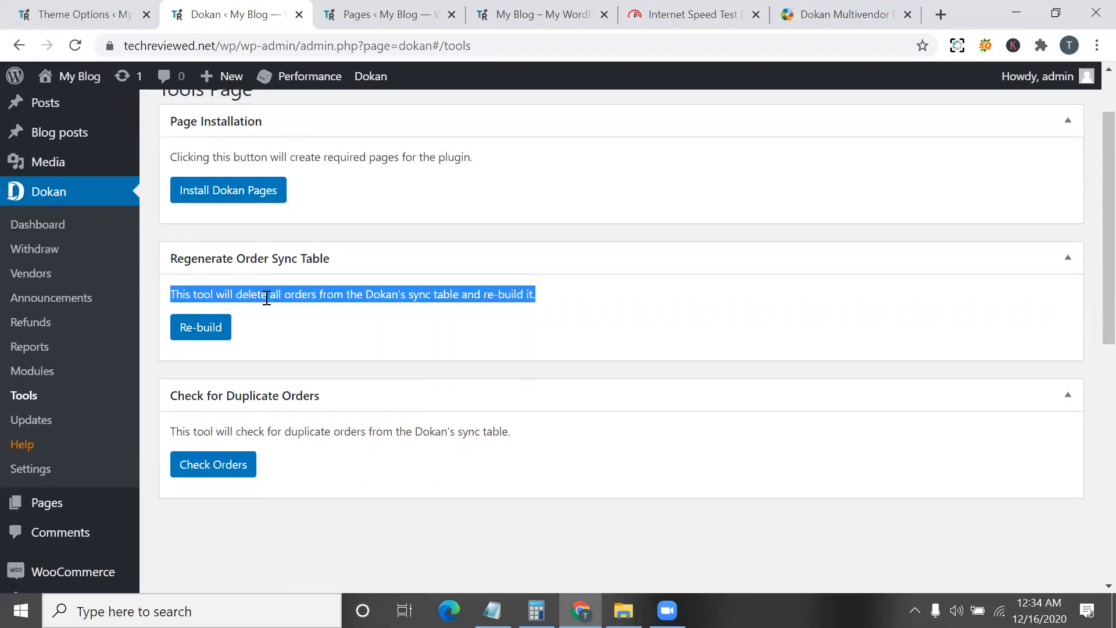
triple_click(208, 289)
triple_click(208, 289)
click(195, 334)
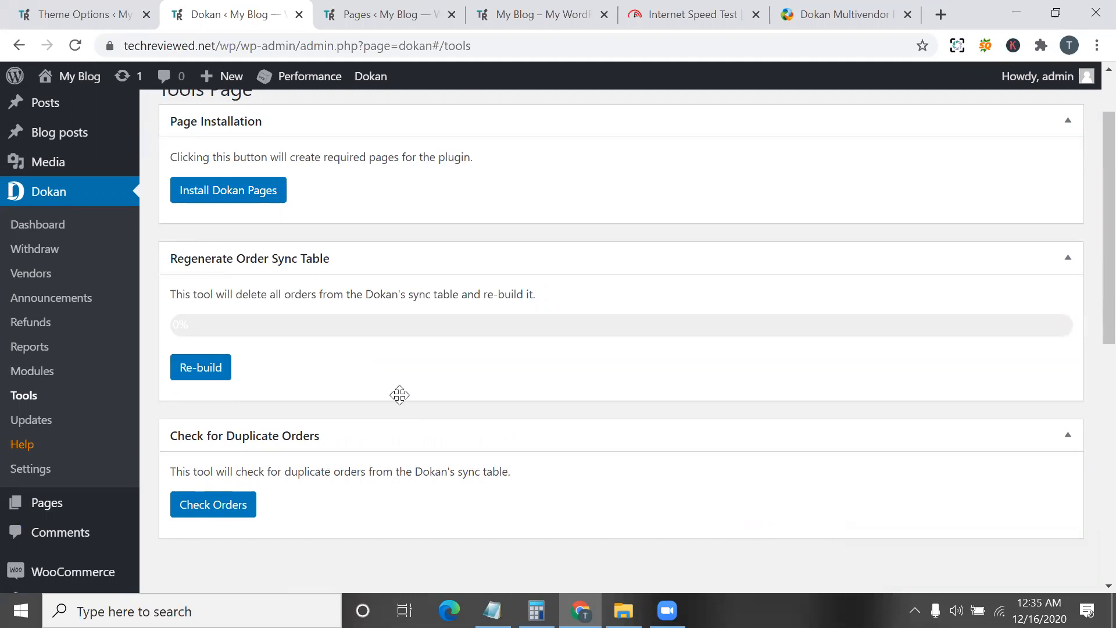
- Highlight the Check for Duplicate Orders description and run the duplicate order check on Dokan's sync table
triple_click(252, 465)
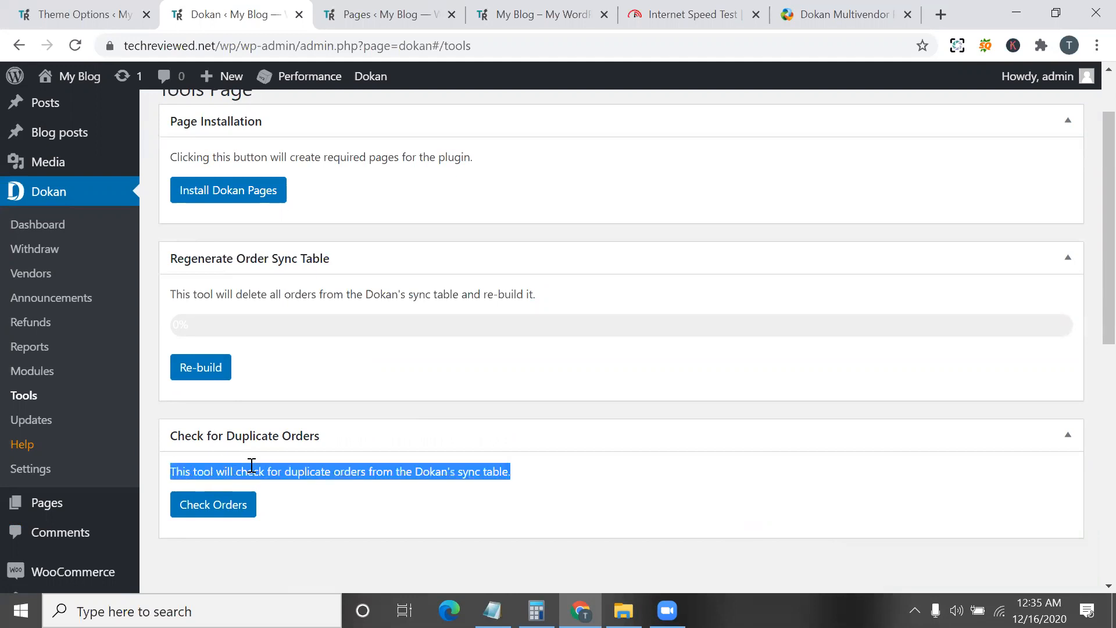
scroll(249, 463, down, 2)
click(220, 374)
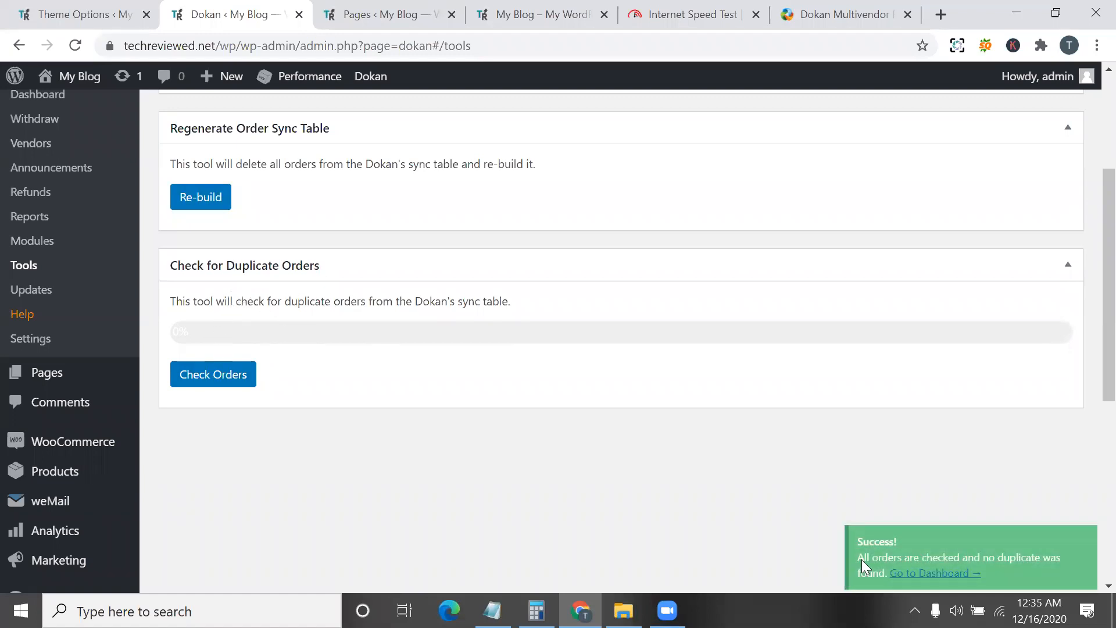
double_click(1016, 556)
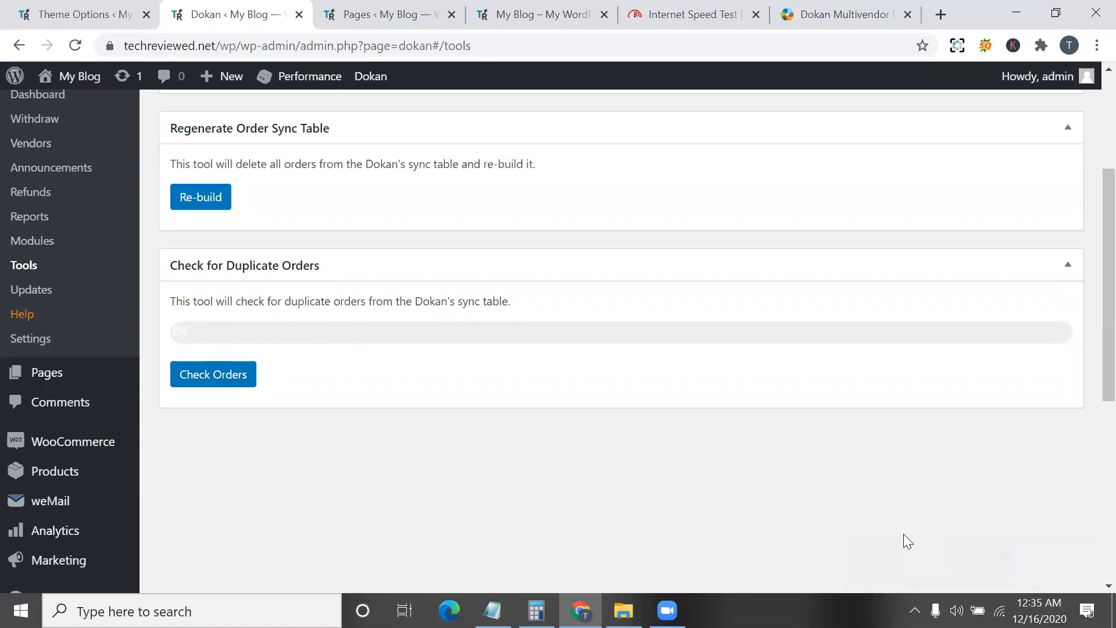
- Open Dokan's Updates page and examine the Dokan Pro plugin activation form with its e-mail address and license key fields
scroll(521, 410, up, 4)
scroll(175, 262, down, 4)
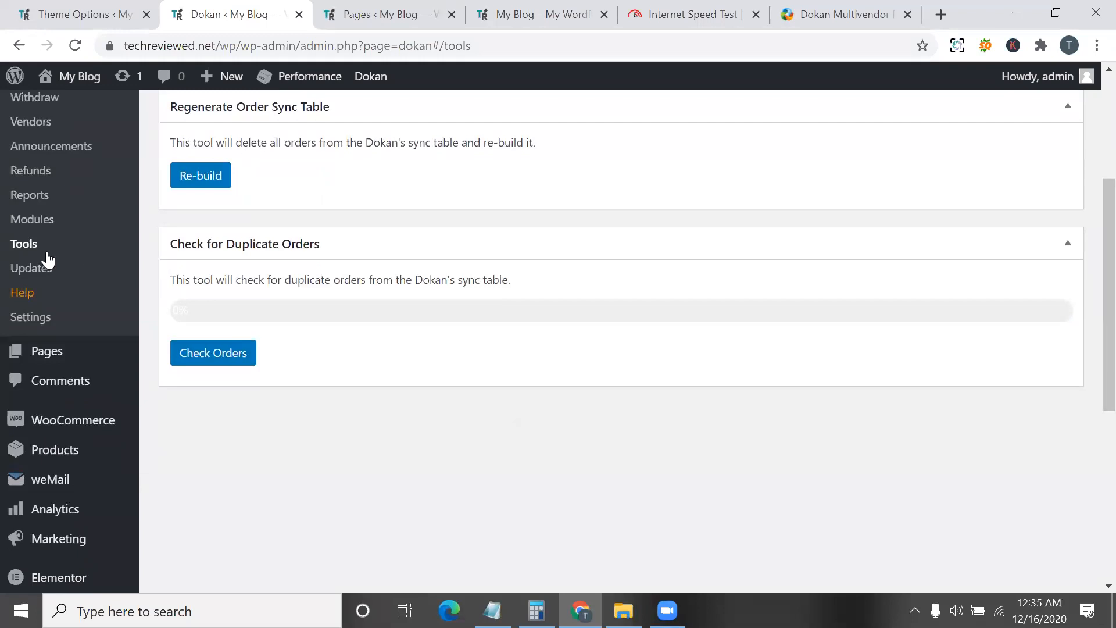
click(36, 270)
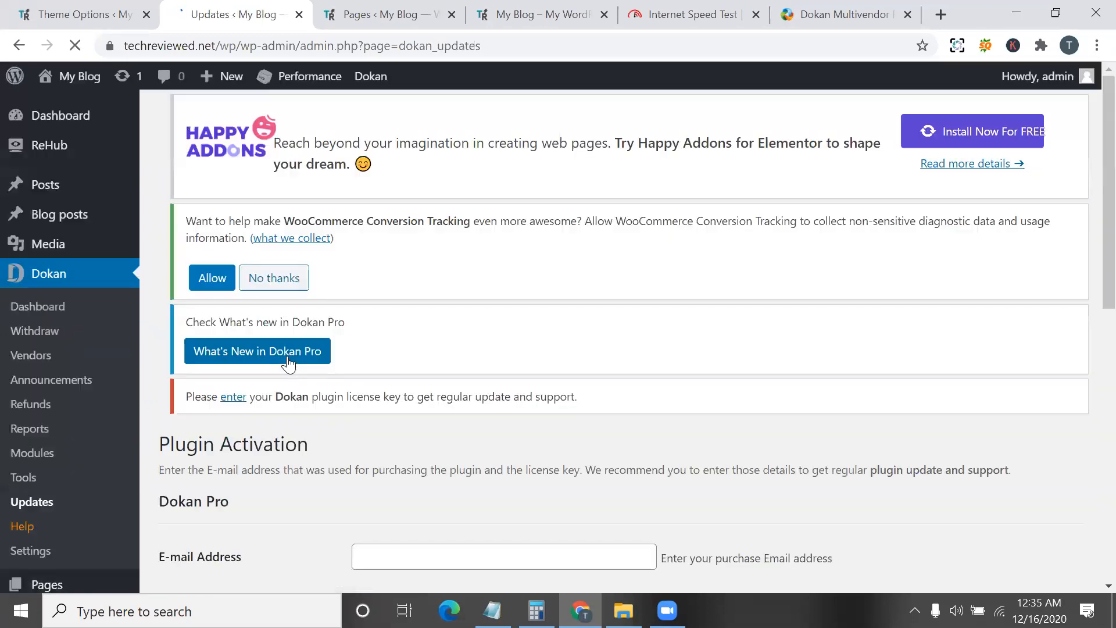
scroll(354, 348, down, 4)
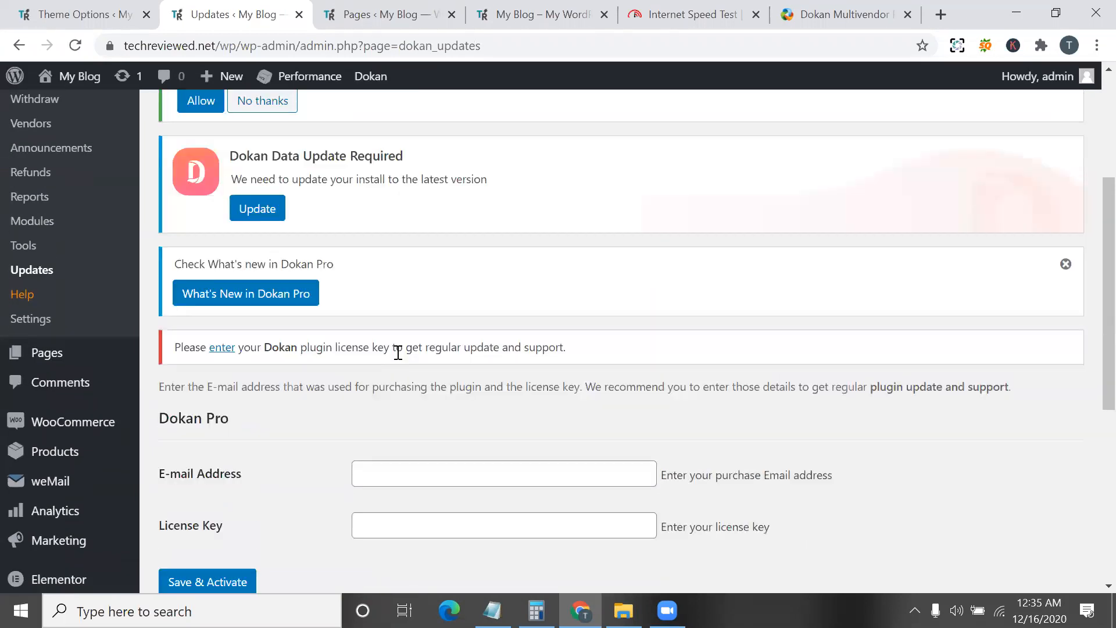
scroll(398, 366, down, 1)
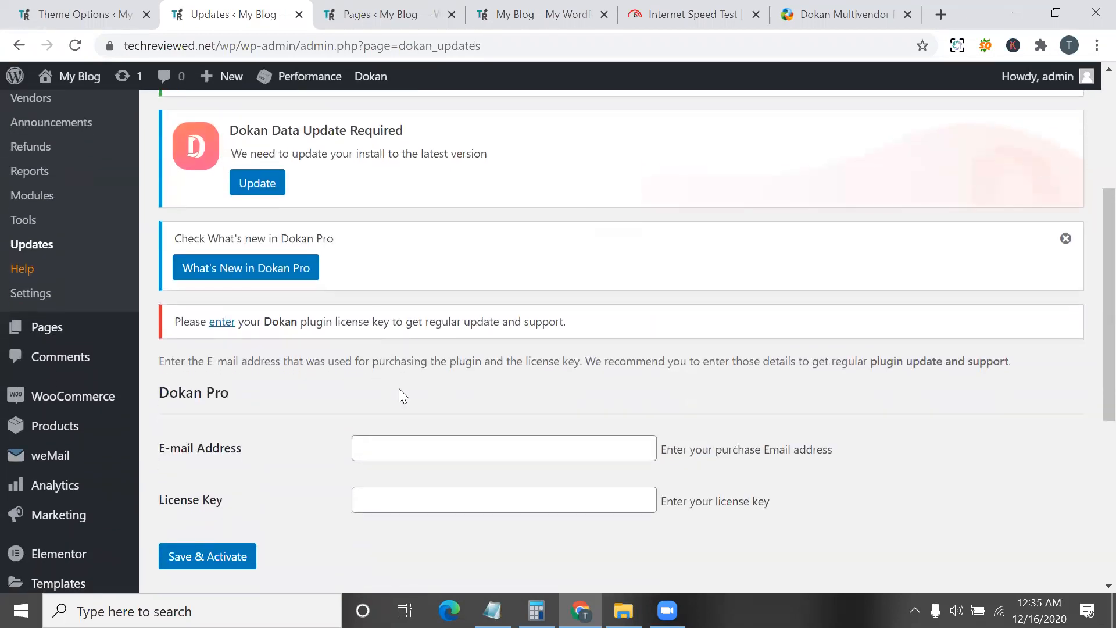
click(404, 451)
click(225, 464)
drag(459, 476, 353, 415)
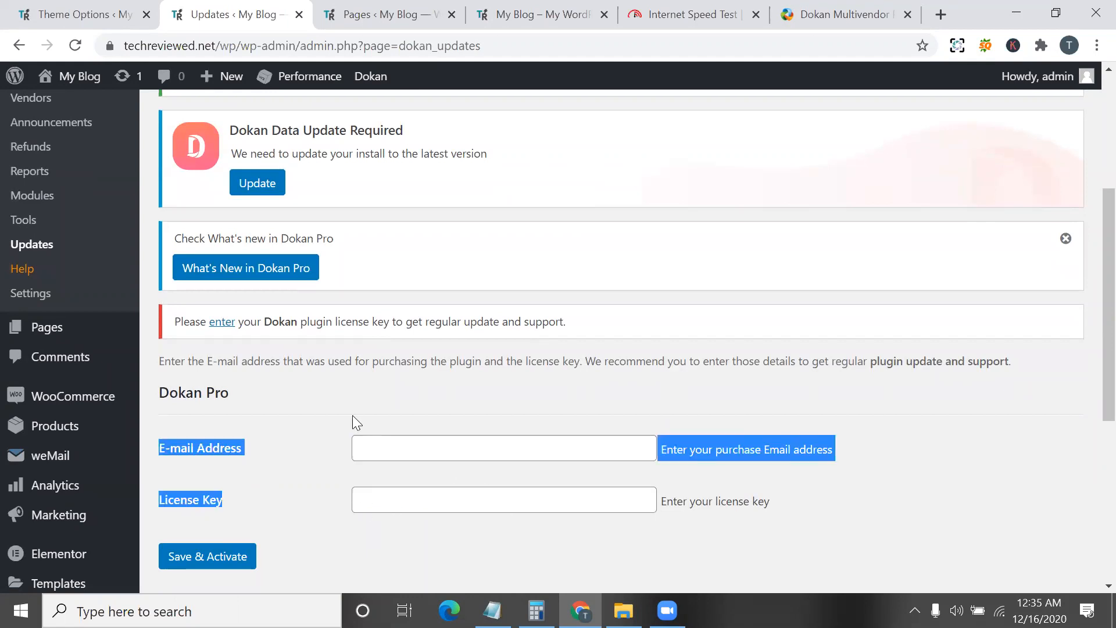
triple_click(319, 361)
scroll(321, 360, down, 1)
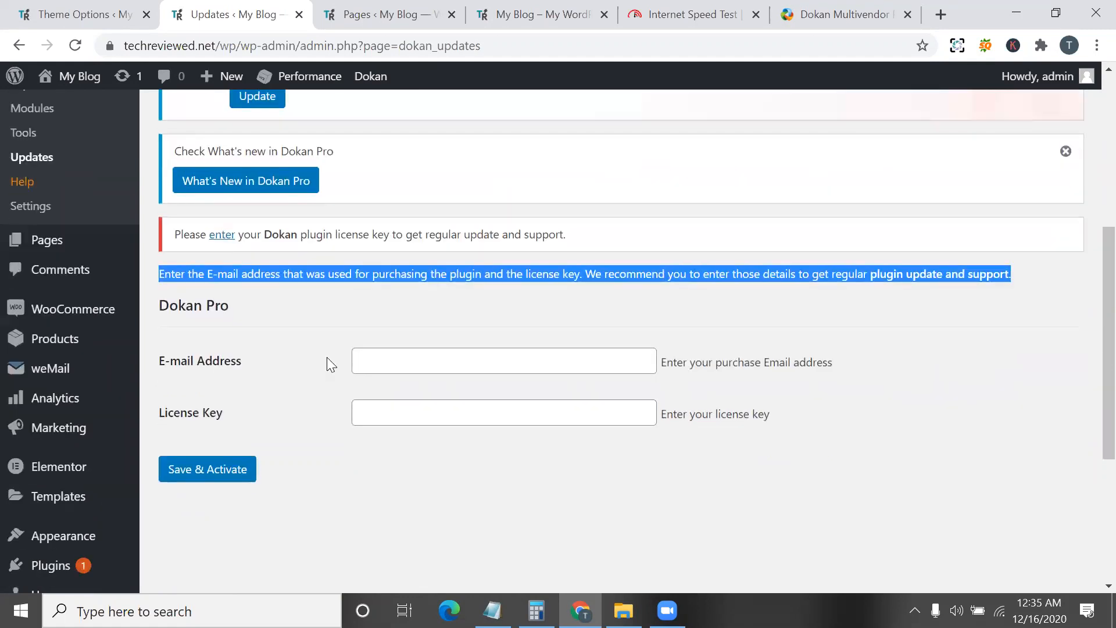
triple_click(199, 305)
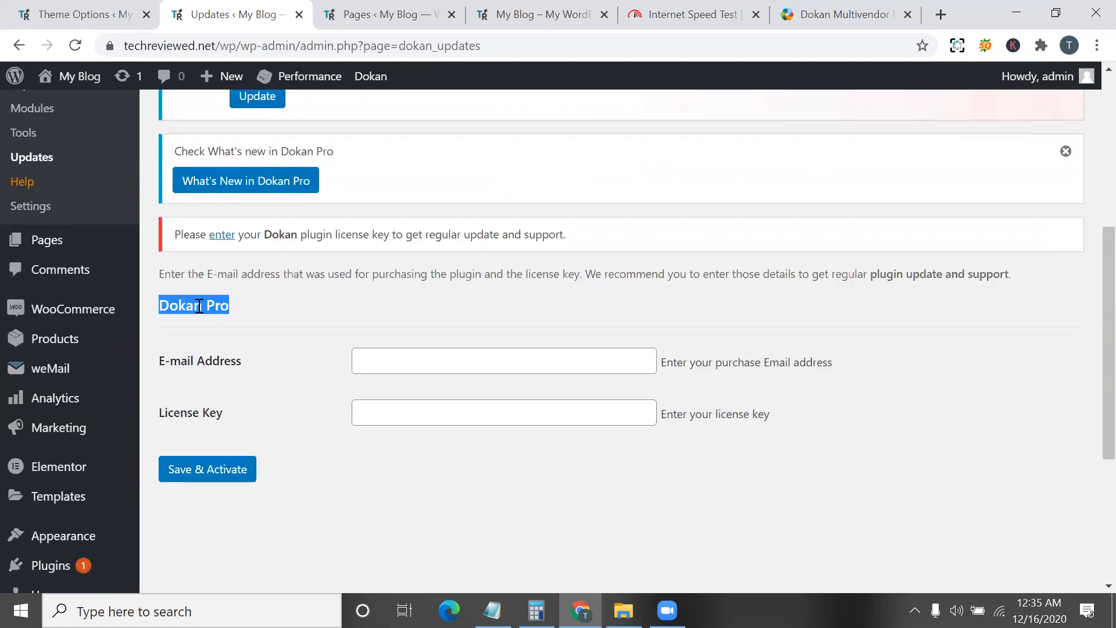
click(435, 366)
click(293, 415)
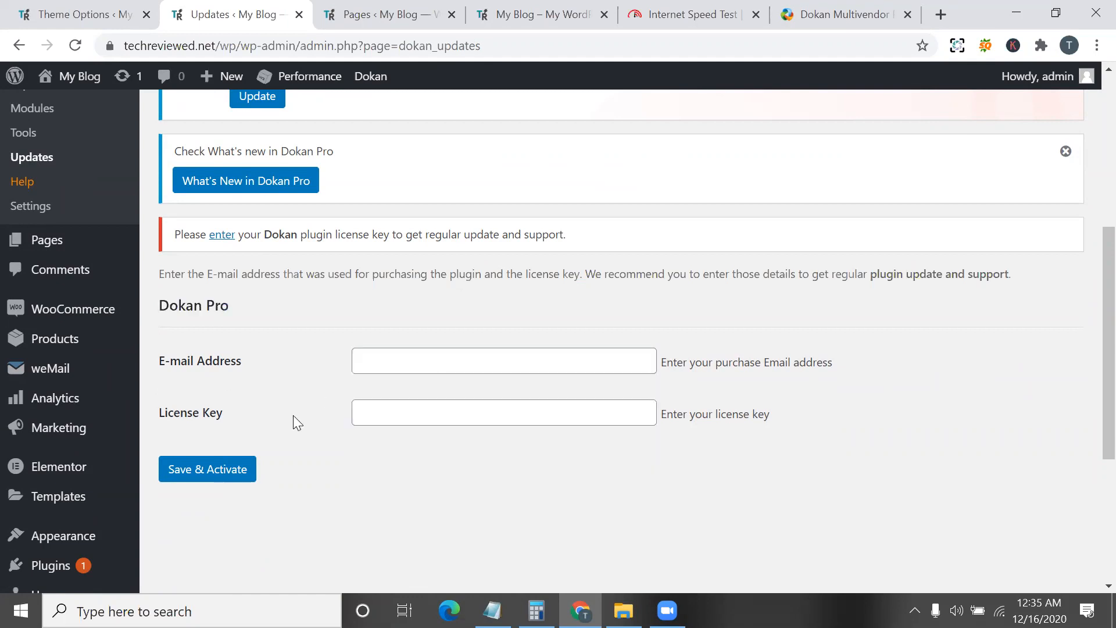
- Open Dokan's Settings page and look through its setting categories, the Site Options and the Vendor Store Options
click(50, 206)
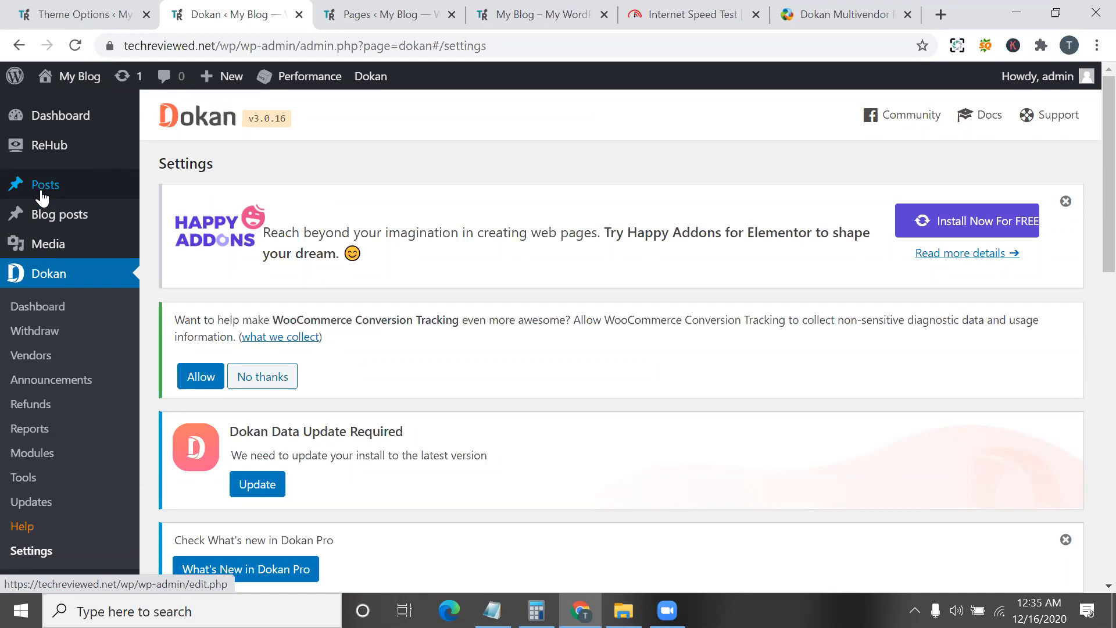
scroll(348, 308, down, 5)
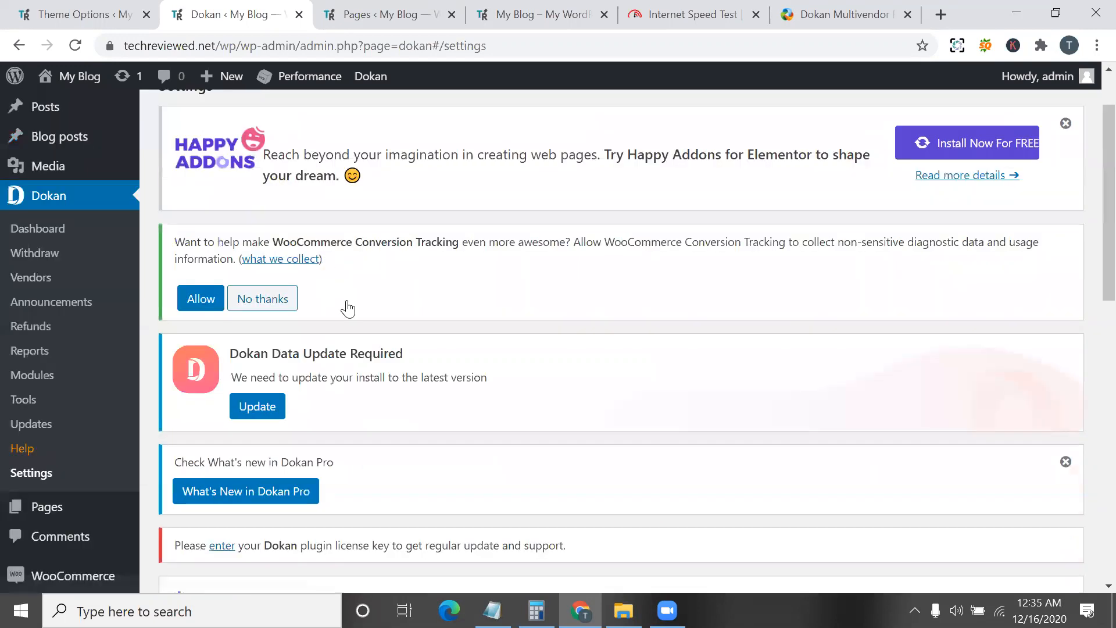
scroll(381, 369, down, 3)
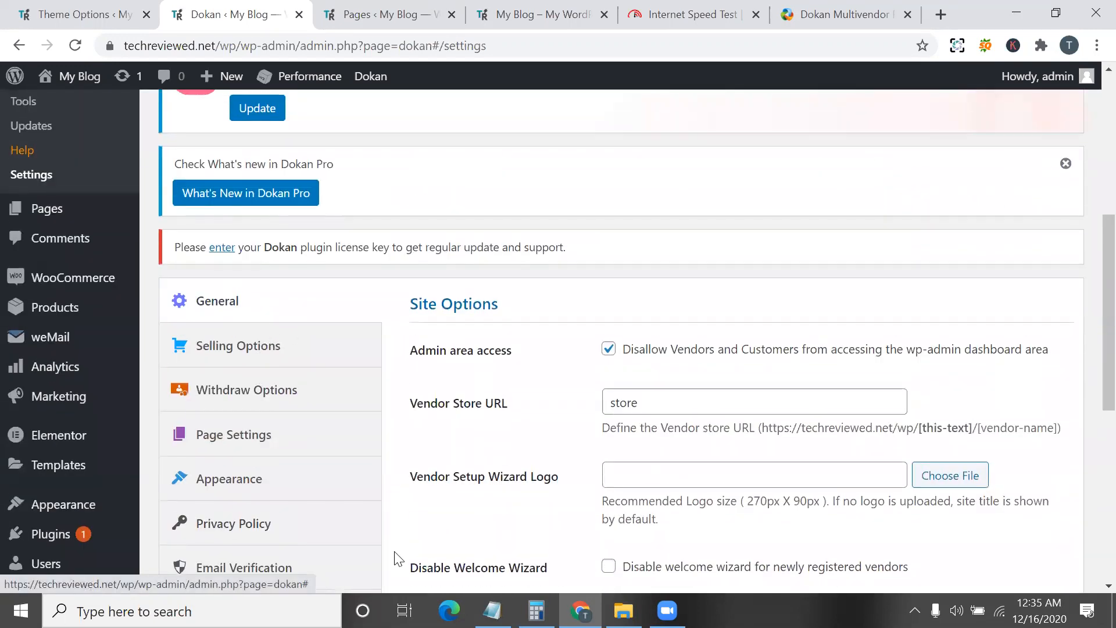
scroll(288, 497, down, 5)
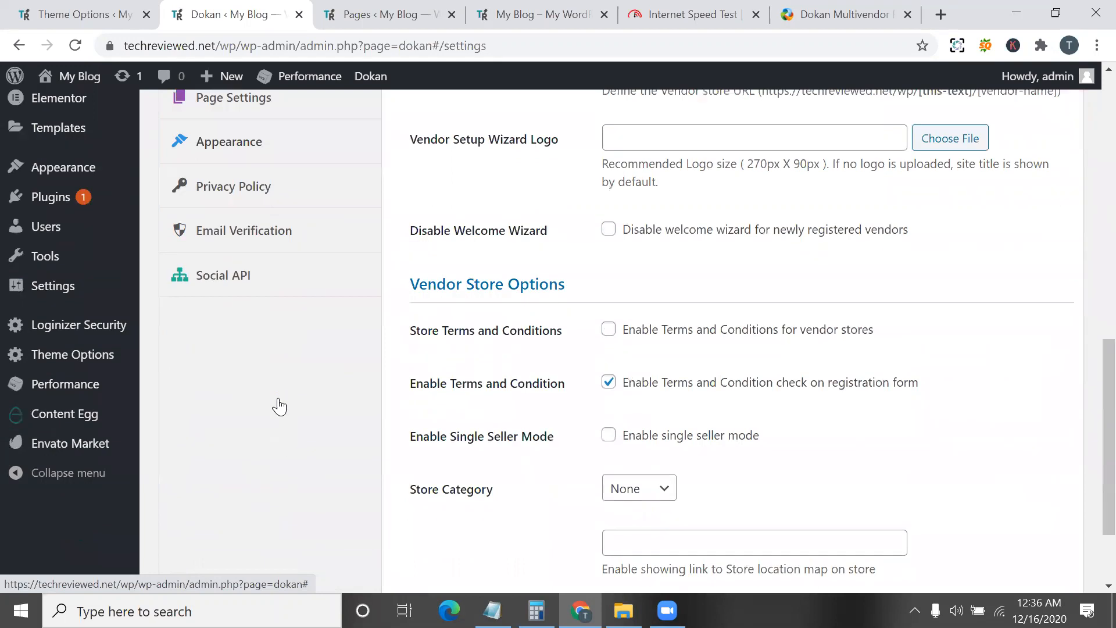
scroll(285, 430, up, 5)
scroll(292, 545, down, 3)
scroll(128, 355, up, 7)
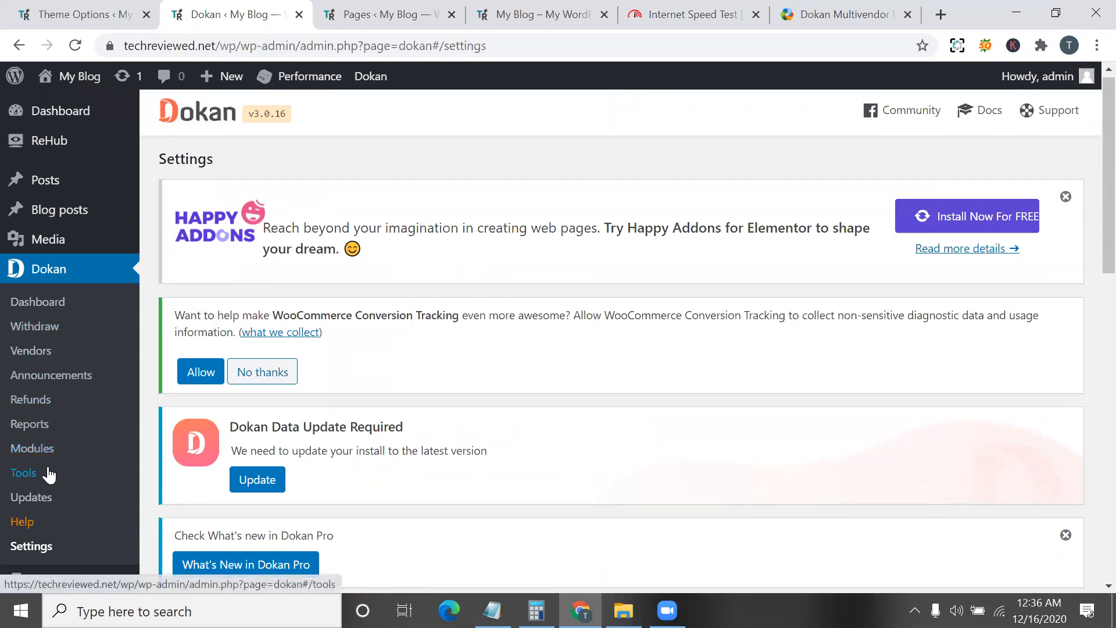
- Revisit Dokan's Tools page and review the site's existing pages in the WordPress Pages list
click(24, 473)
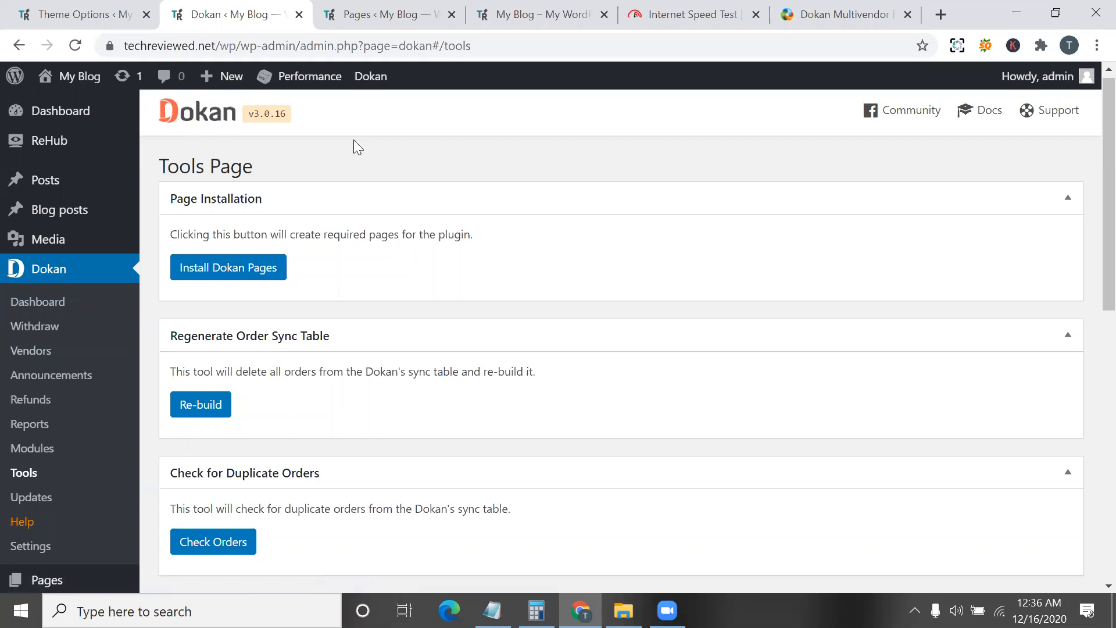
click(381, 15)
scroll(309, 406, up, 2)
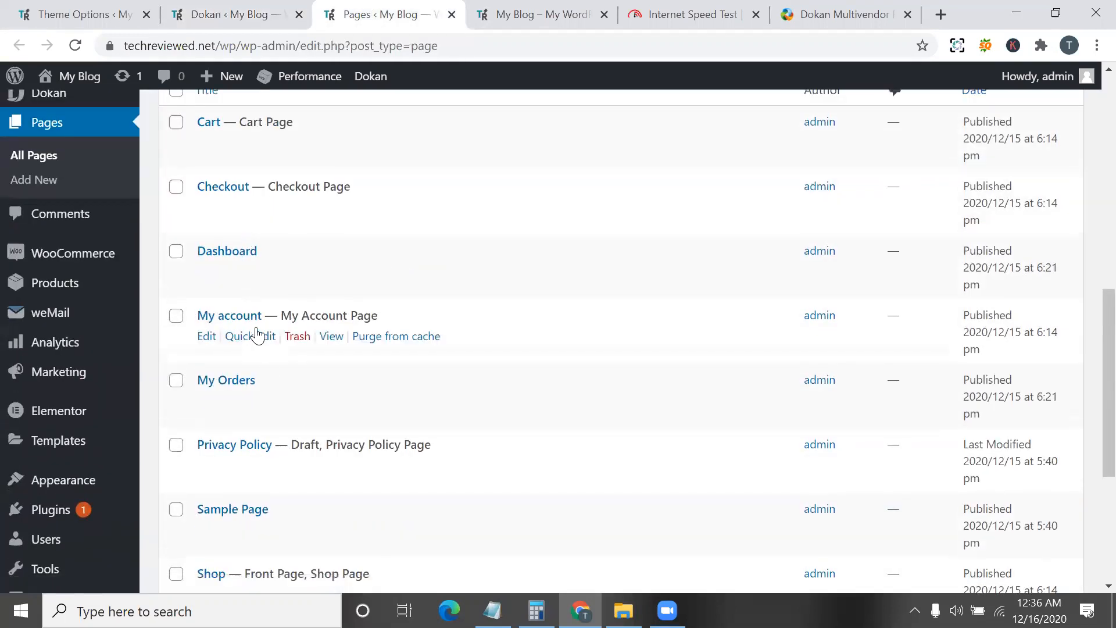
scroll(256, 334, down, 3)
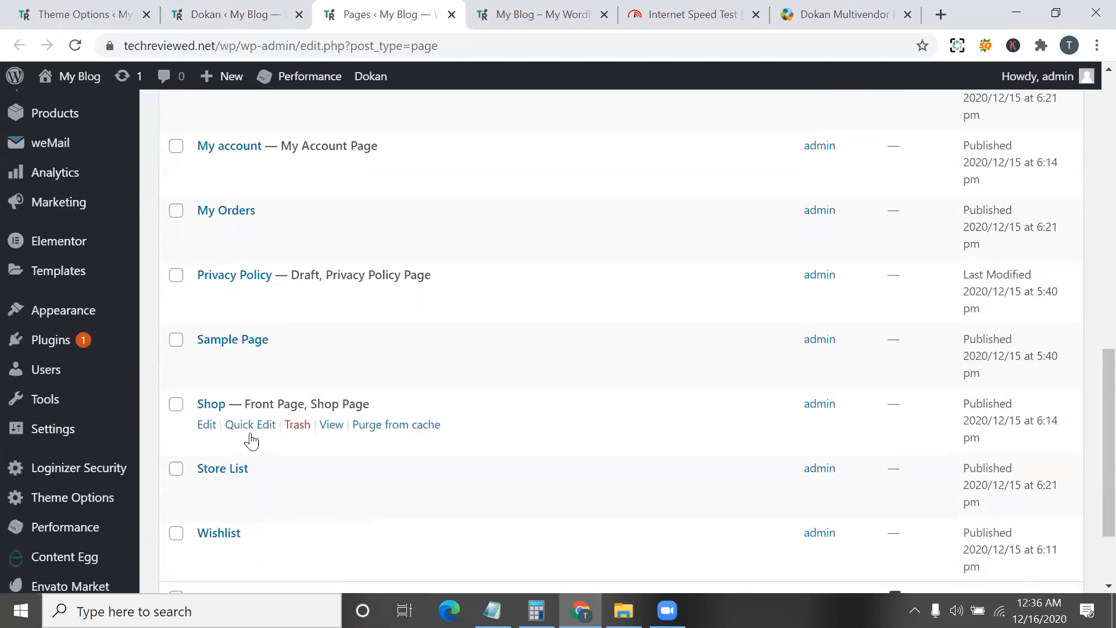
- Refresh the Pages list, view the live Checkout page on the site and return to the list
click(75, 45)
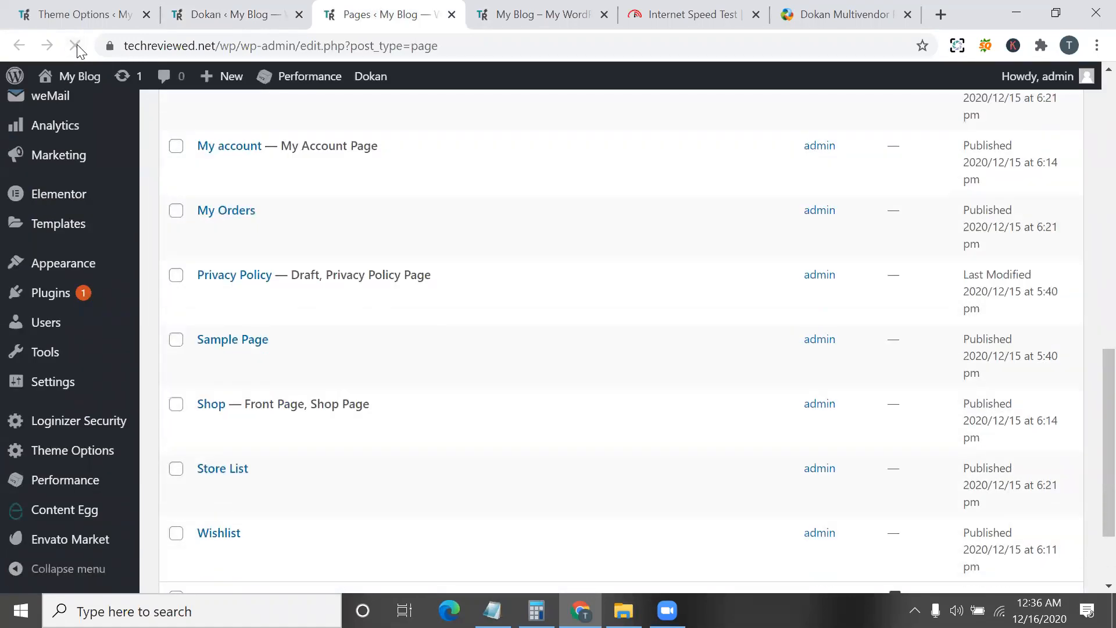
scroll(279, 186, up, 4)
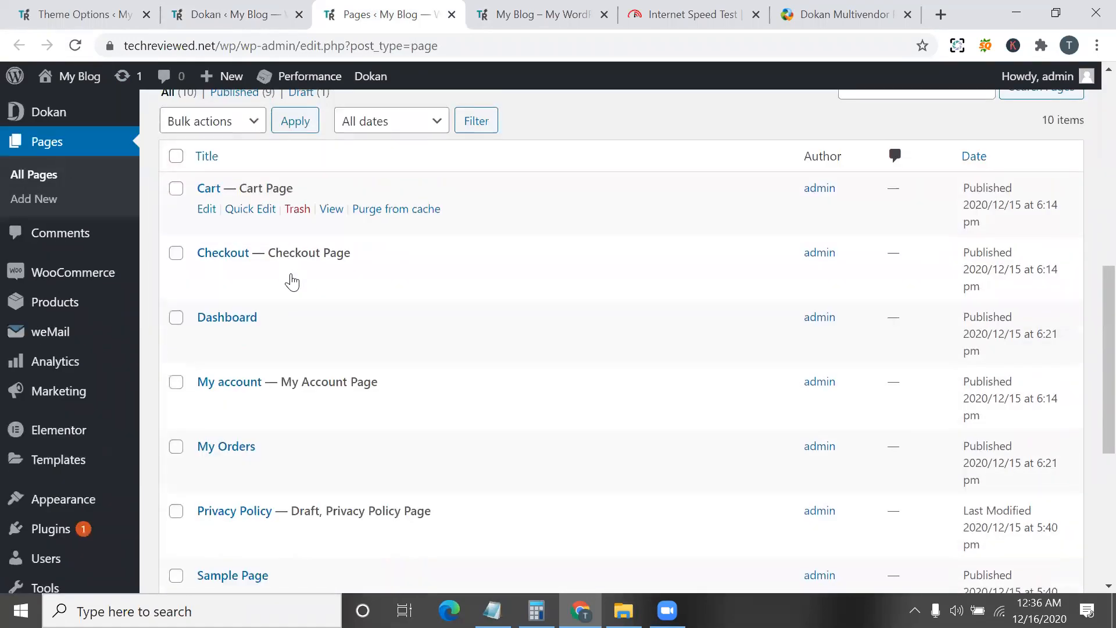
click(334, 278)
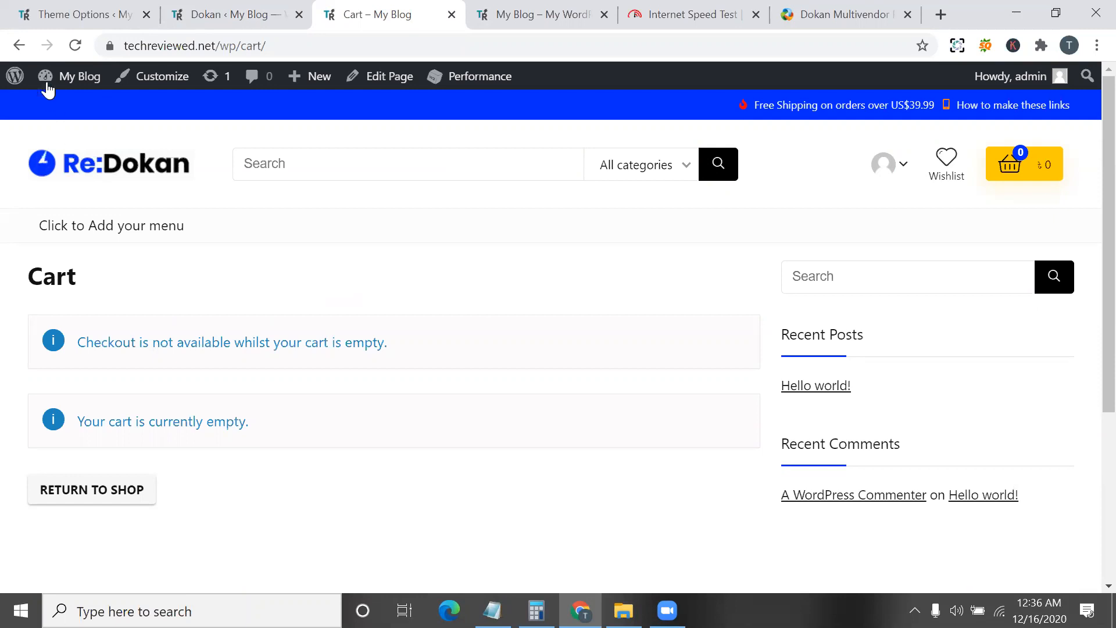
click(21, 48)
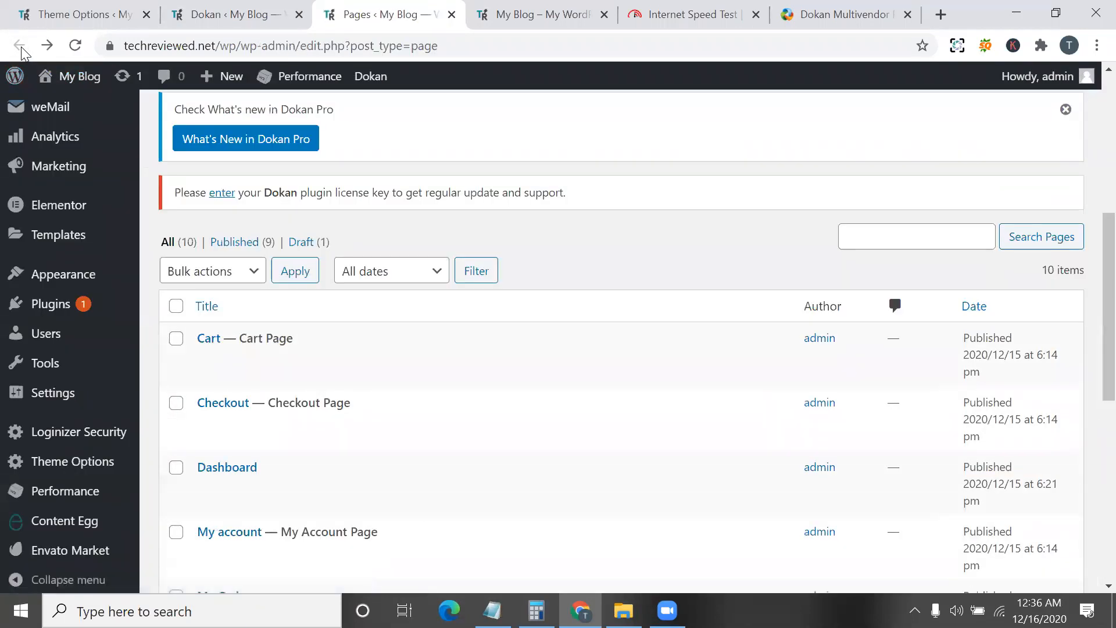
- Open the Advanced section of the WooCommerce settings, passing through the Integration section
mouse_move(79, 366)
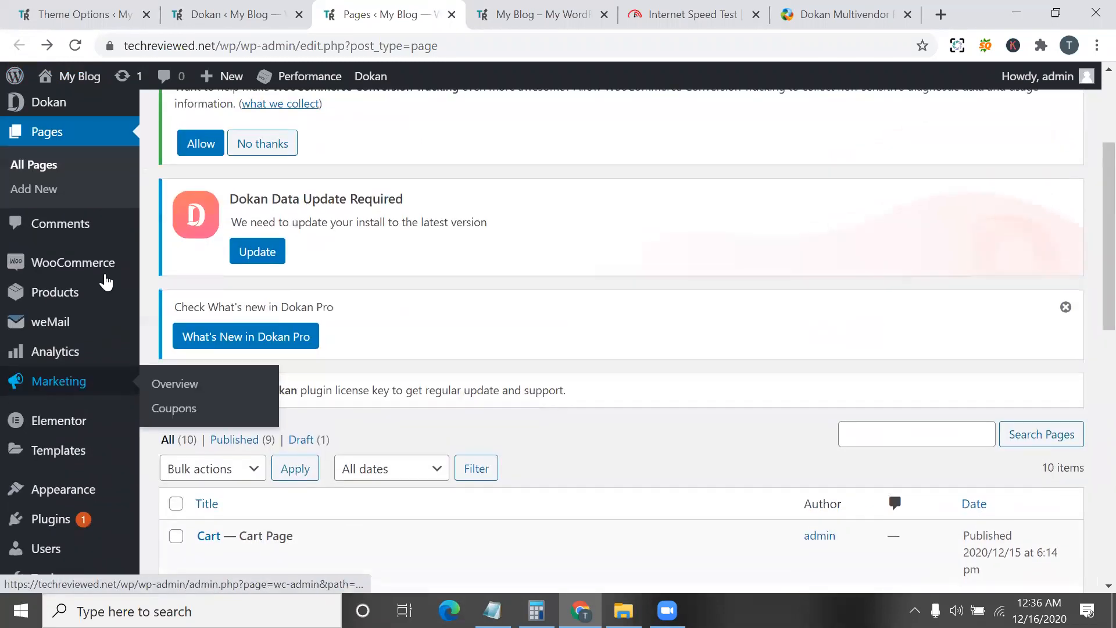
mouse_move(111, 264)
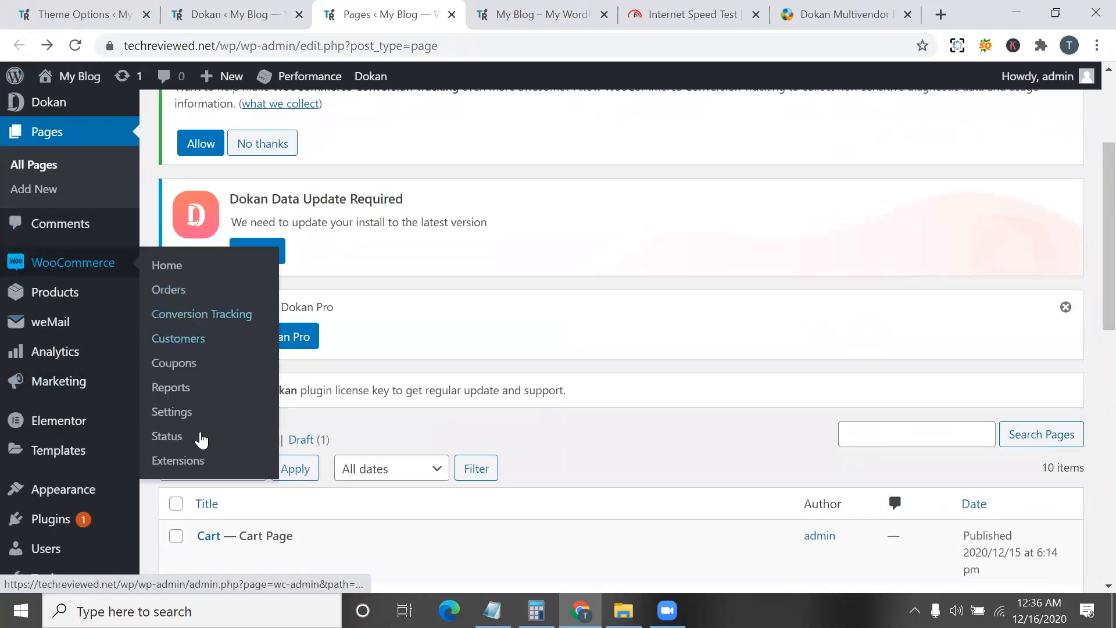
click(183, 415)
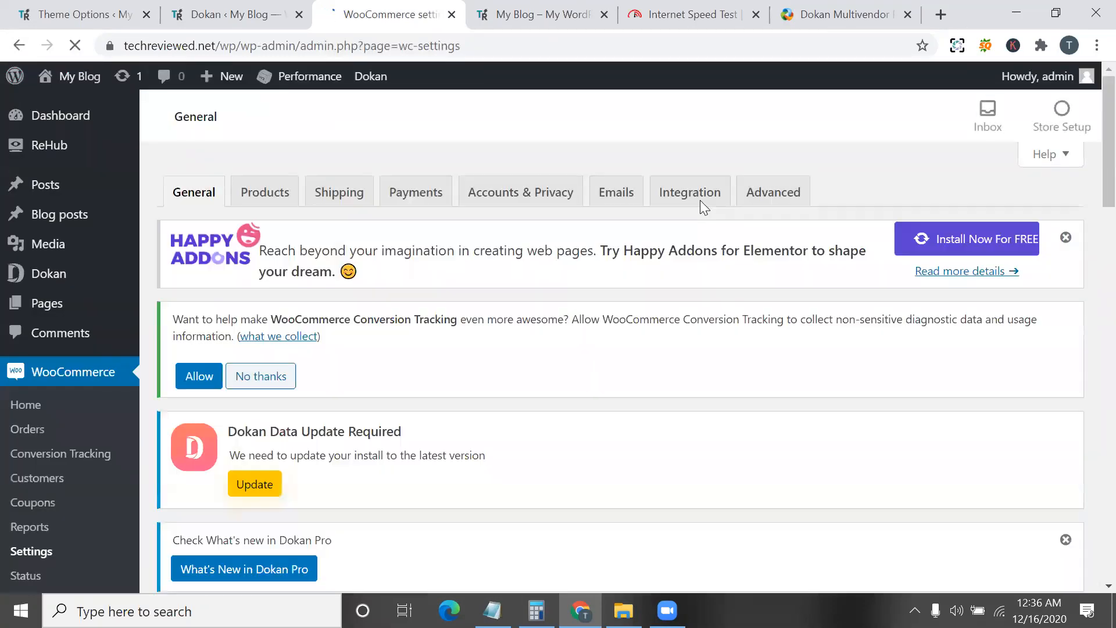
click(697, 197)
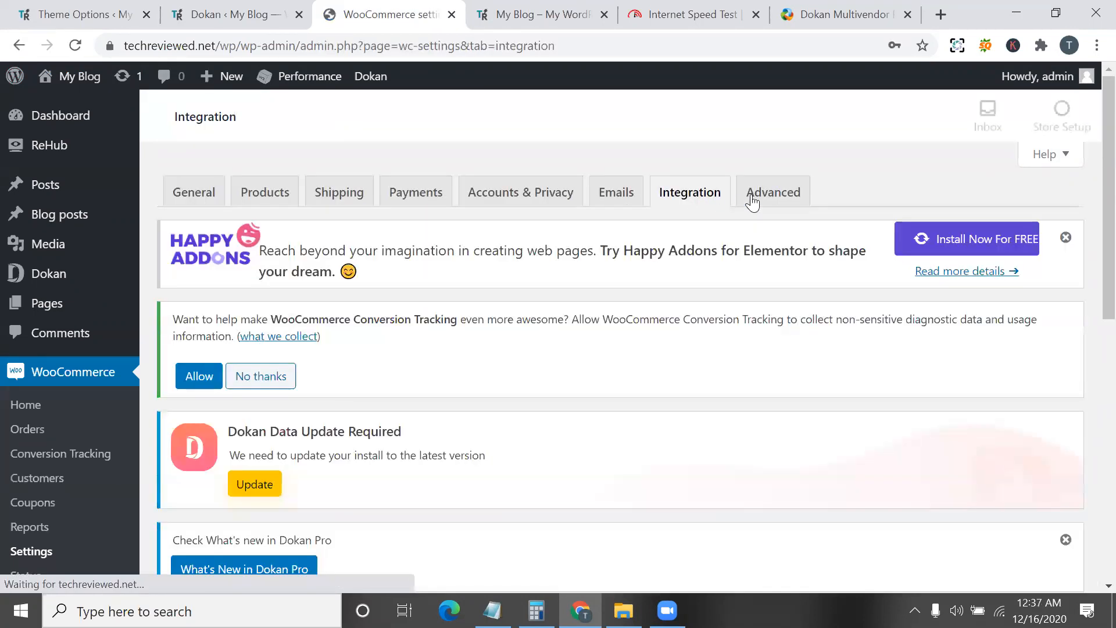
click(754, 200)
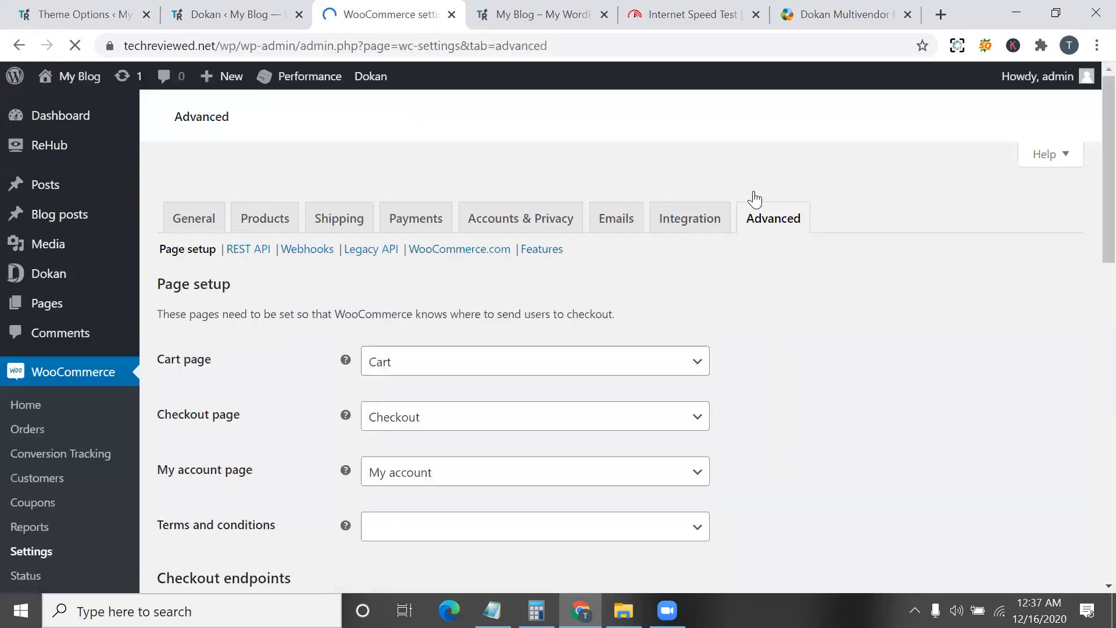
- Check the Cart, Checkout and My account page assignments and the endpoints in the WooCommerce page setup, and save the settings
scroll(700, 252, down, 4)
click(550, 194)
click(552, 195)
scroll(550, 199, up, 4)
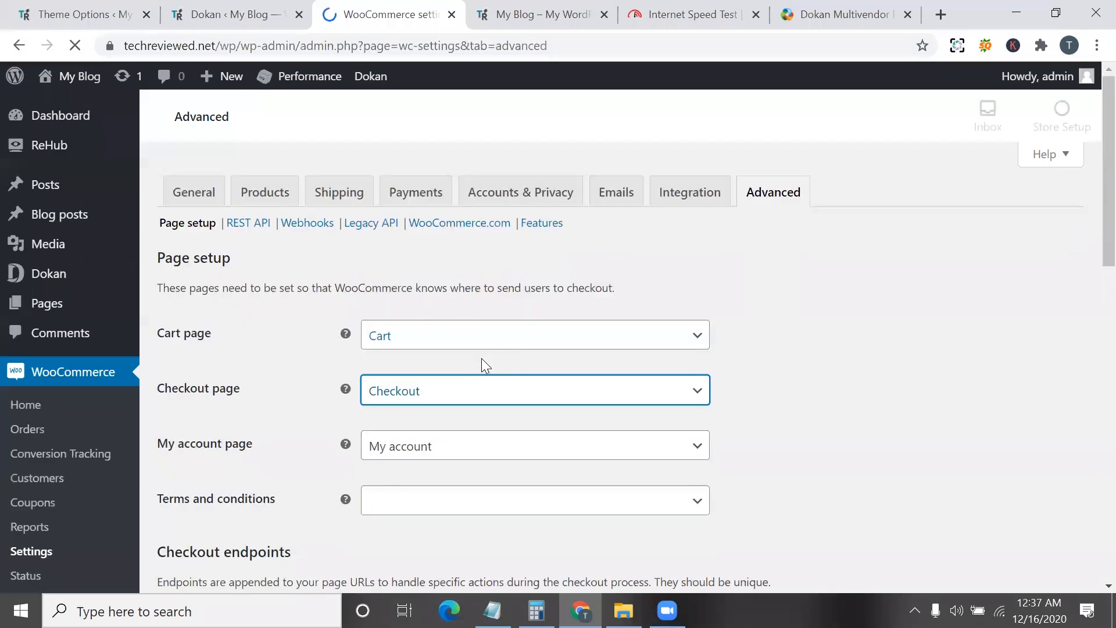
scroll(481, 358, down, 5)
scroll(481, 358, down, 15)
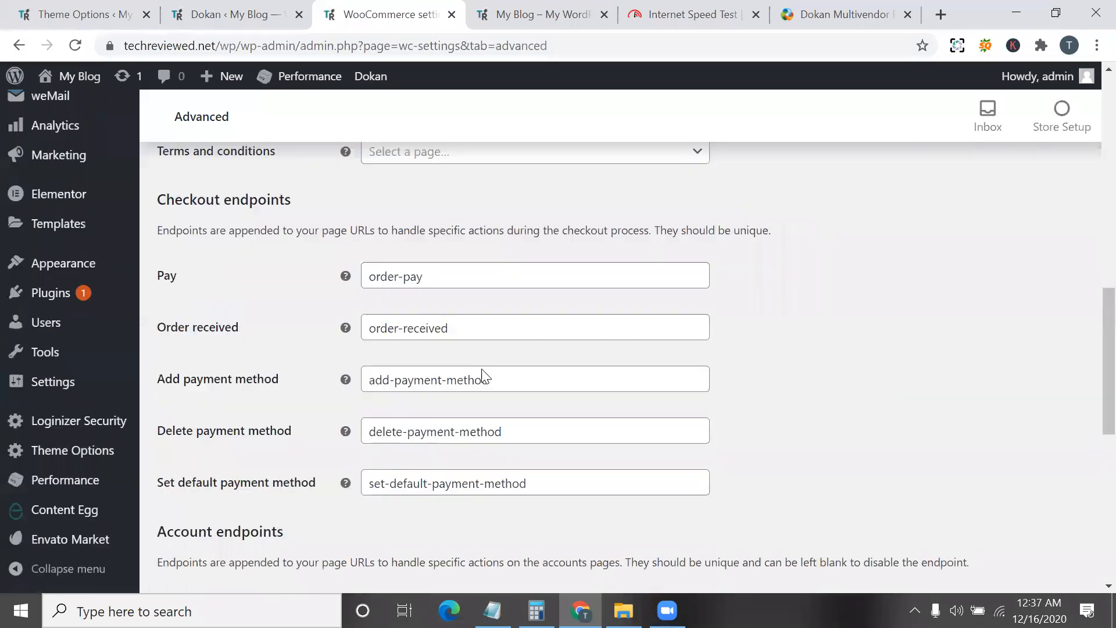
scroll(212, 511, down, 3)
click(213, 506)
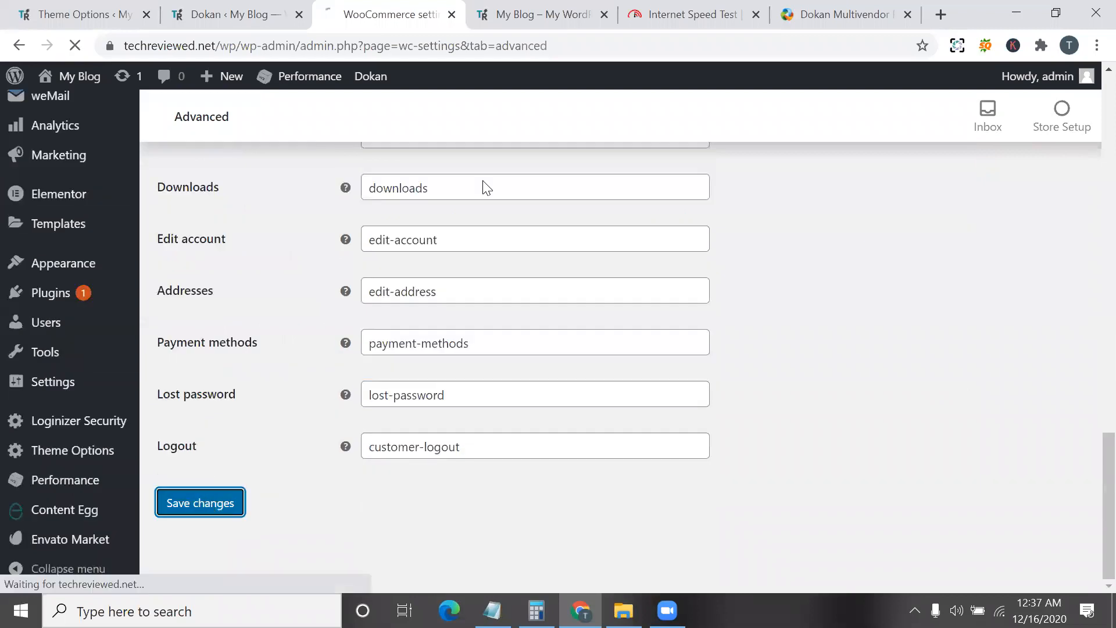
- Switch to the site's front page and open the admin account menu in its header
click(547, 8)
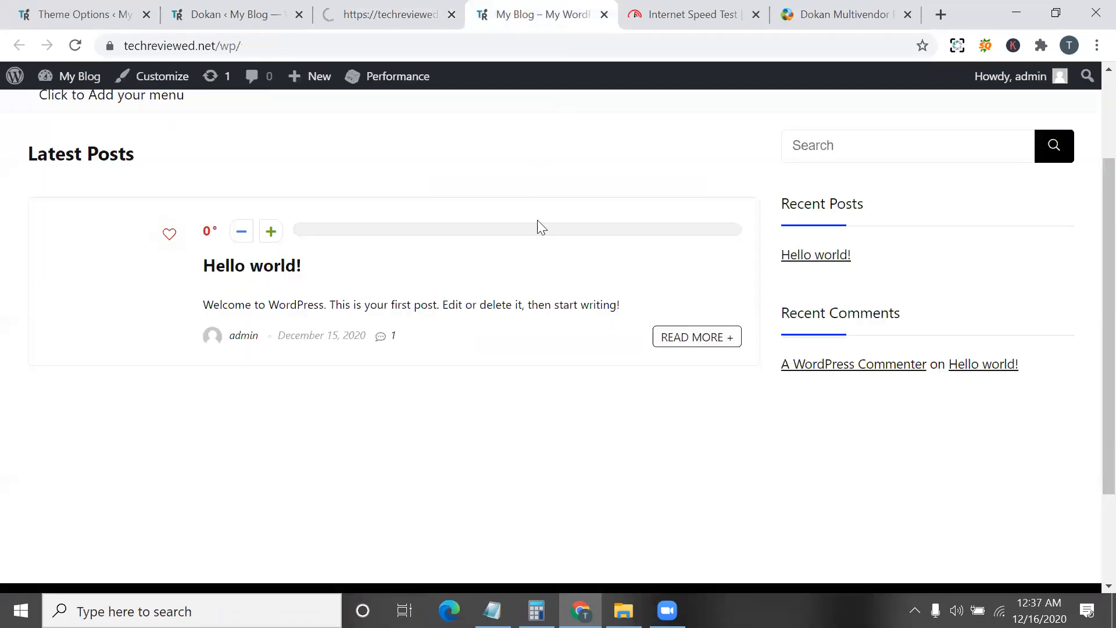
scroll(544, 268, up, 3)
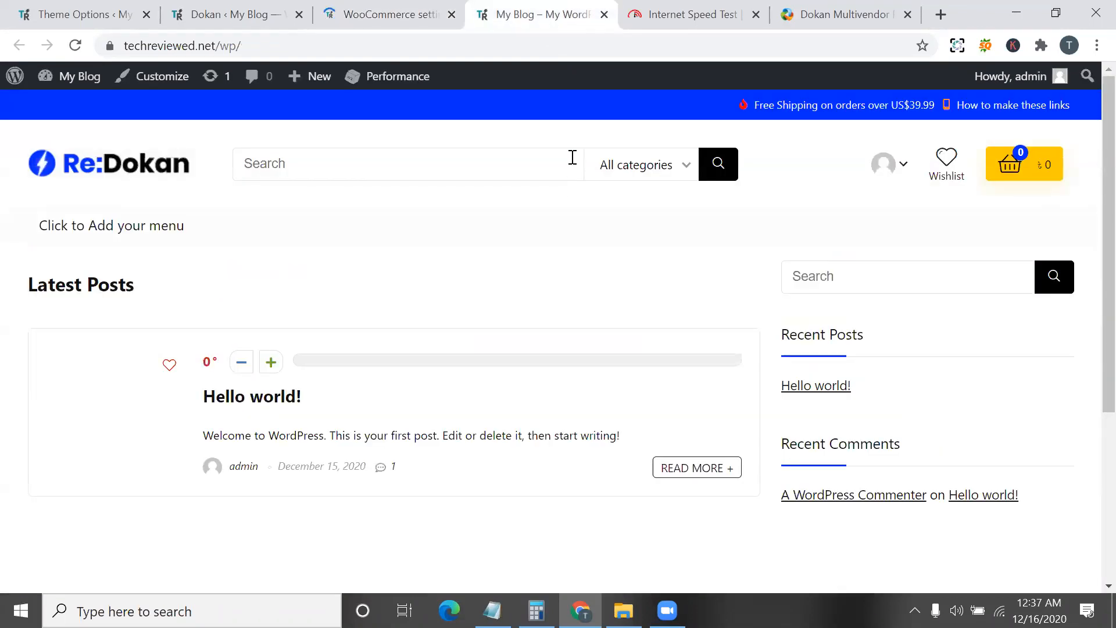
click(903, 174)
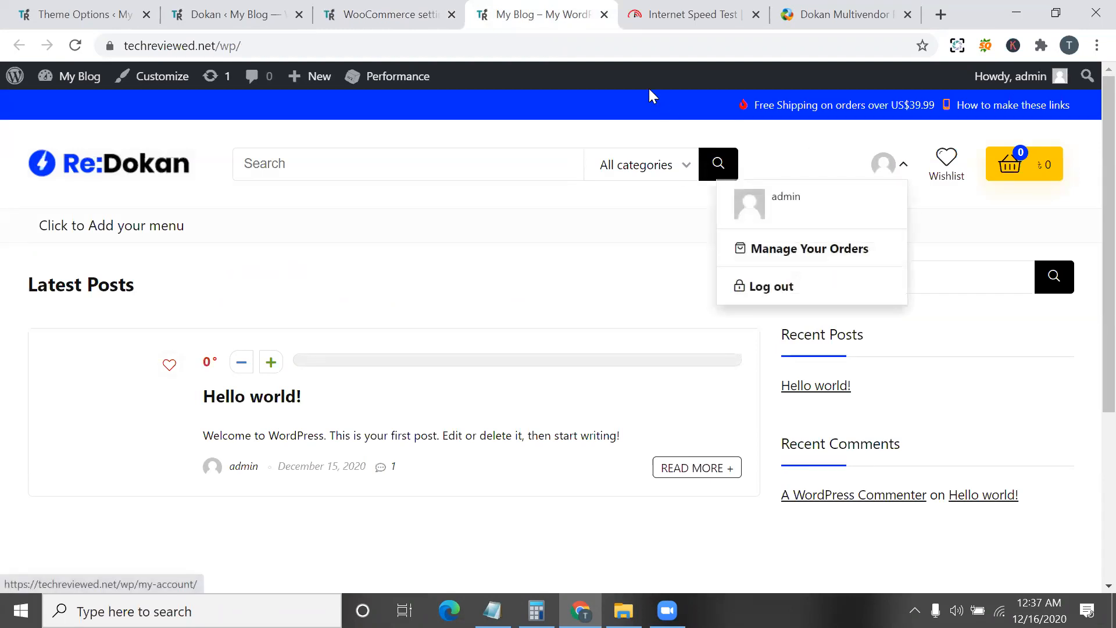
- Return to the WooCommerce Advanced settings and open the list of all WordPress pages
click(389, 14)
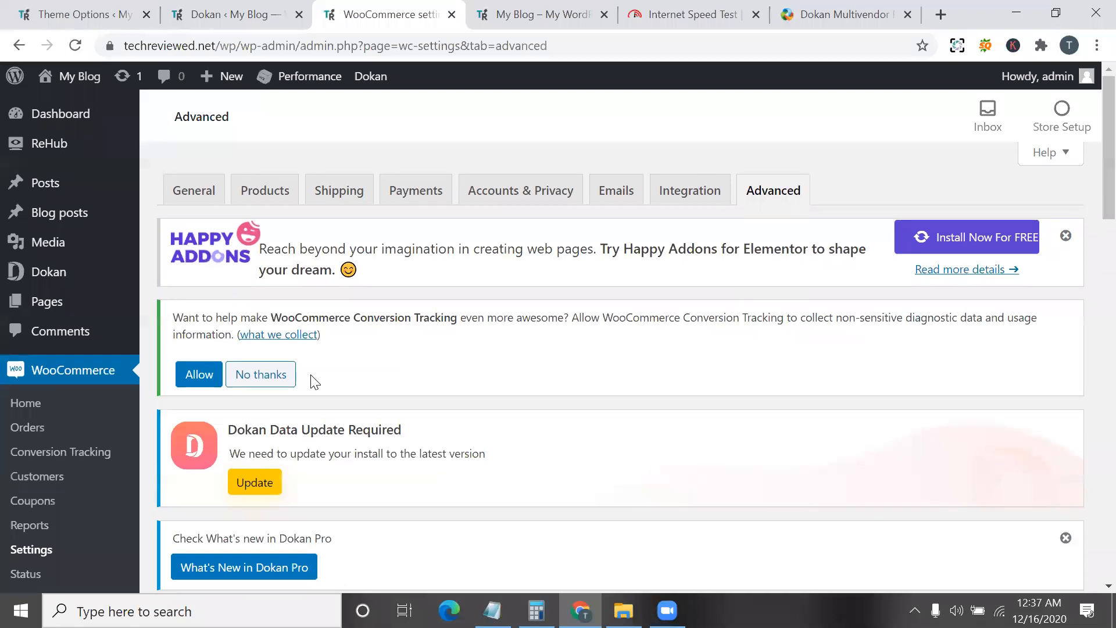
scroll(273, 355, down, 3)
scroll(87, 168, up, 3)
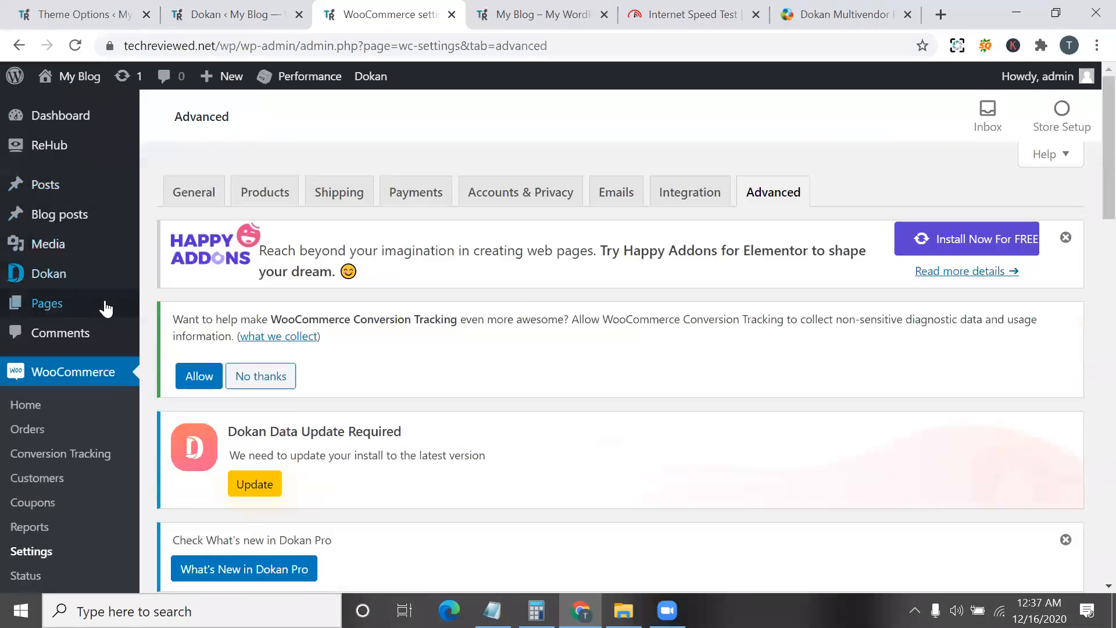
mouse_move(139, 308)
click(191, 305)
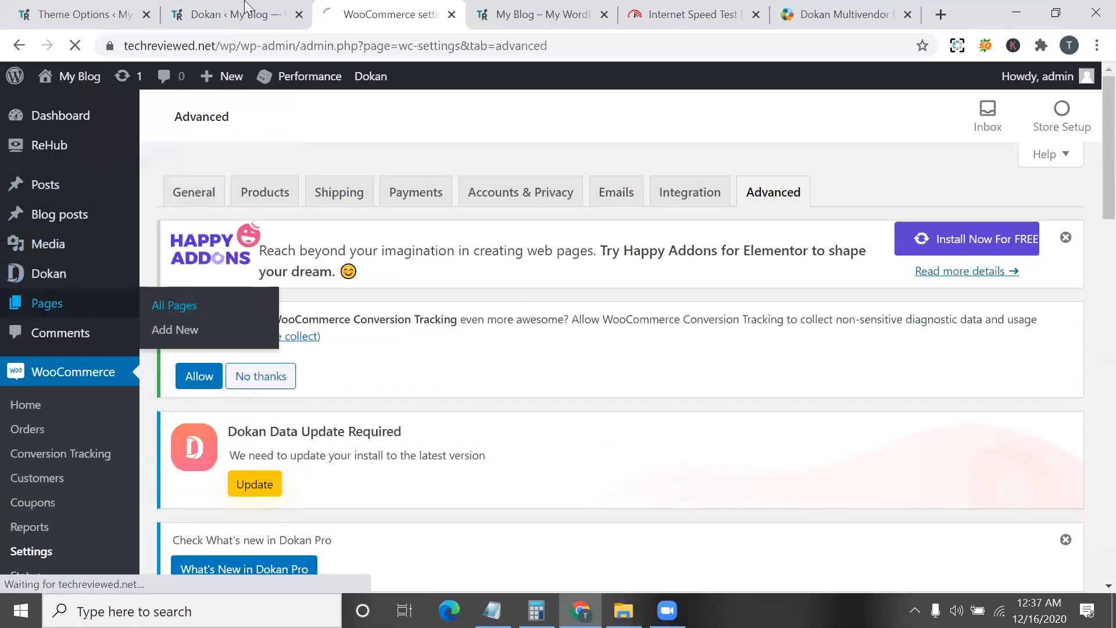
click(251, 11)
click(405, 8)
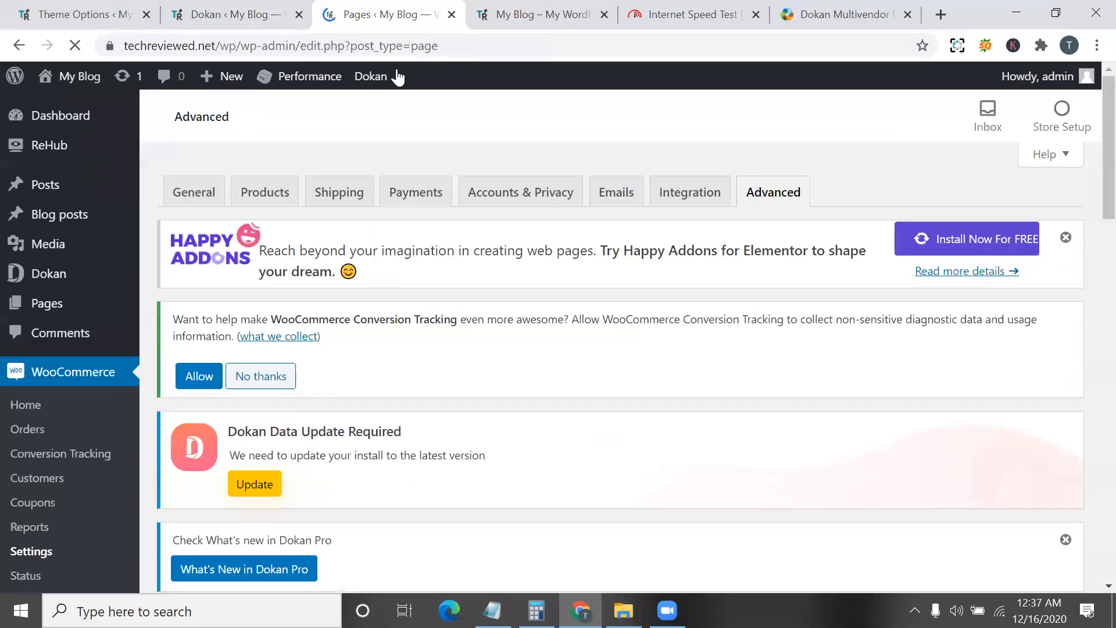
- View the site's Dashboard page in a new tab from the page list, and close the My Blog and Internet Speed Test tabs
scroll(357, 416, down, 3)
click(255, 10)
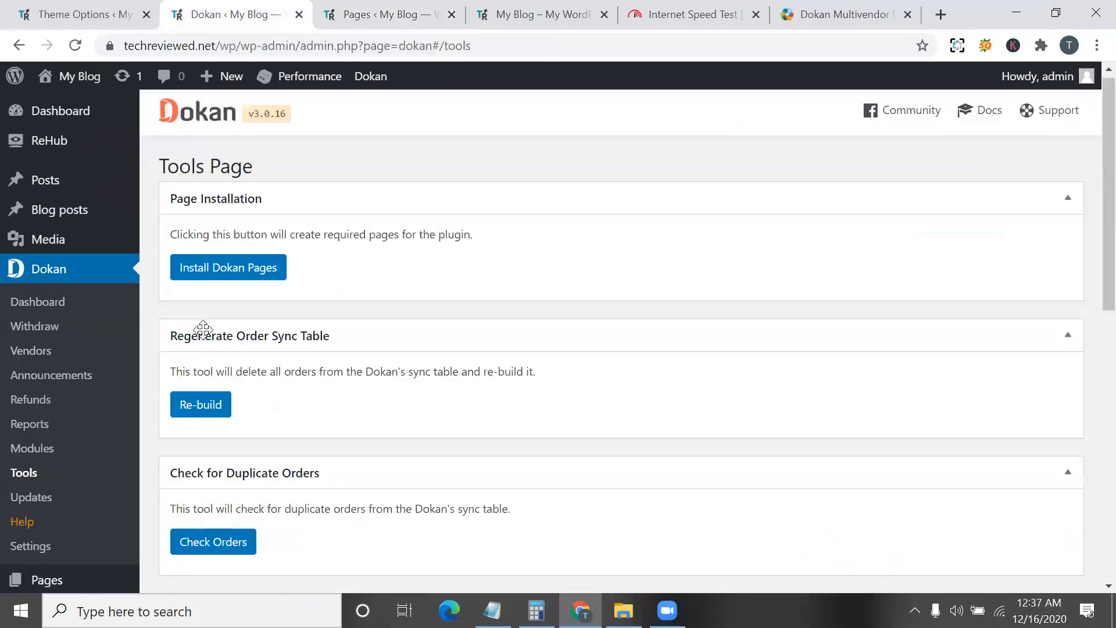
click(355, 7)
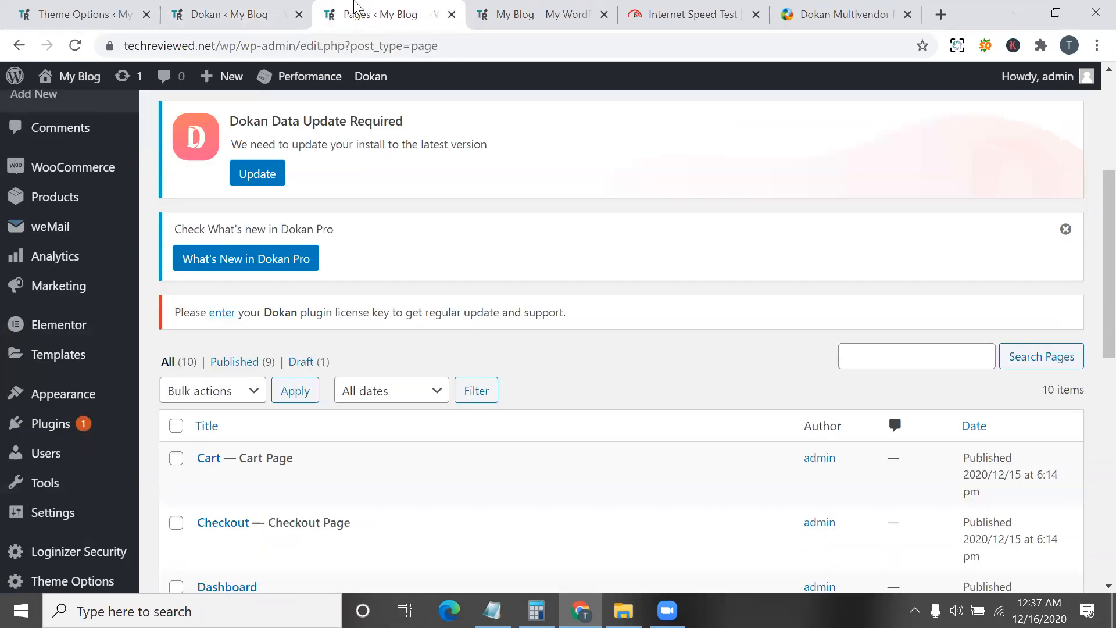
scroll(339, 277, down, 3)
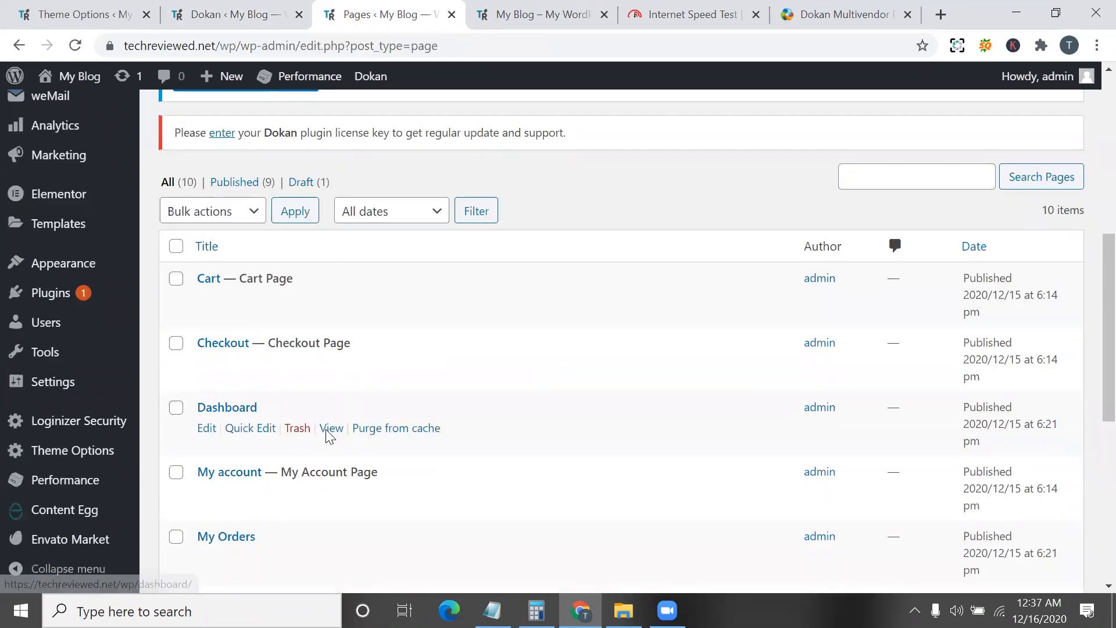
right_click(330, 433)
click(427, 243)
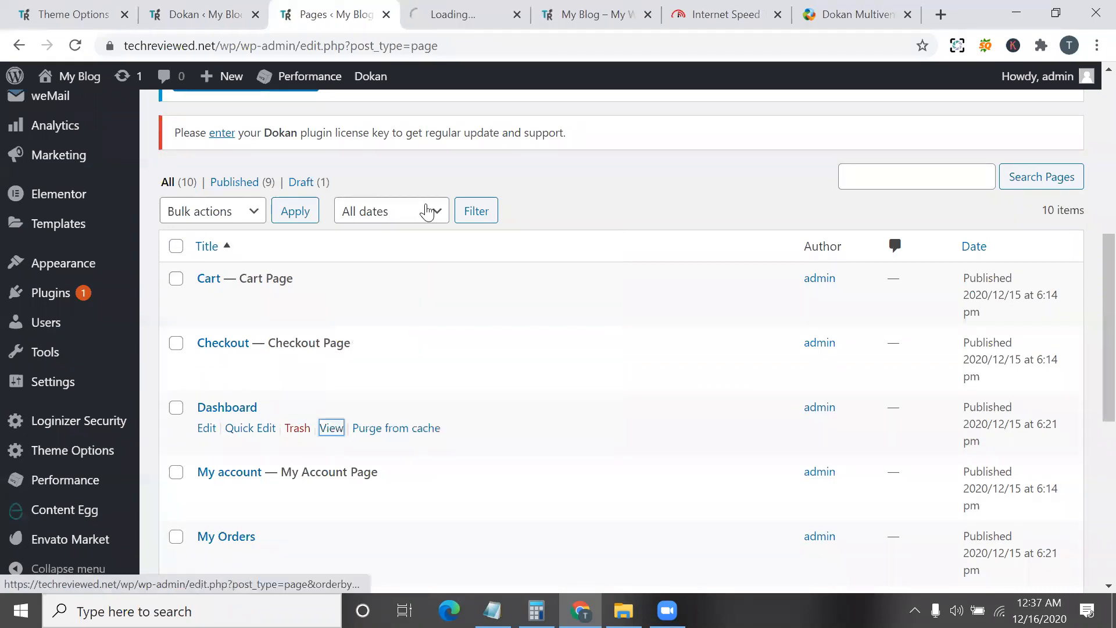
click(447, 16)
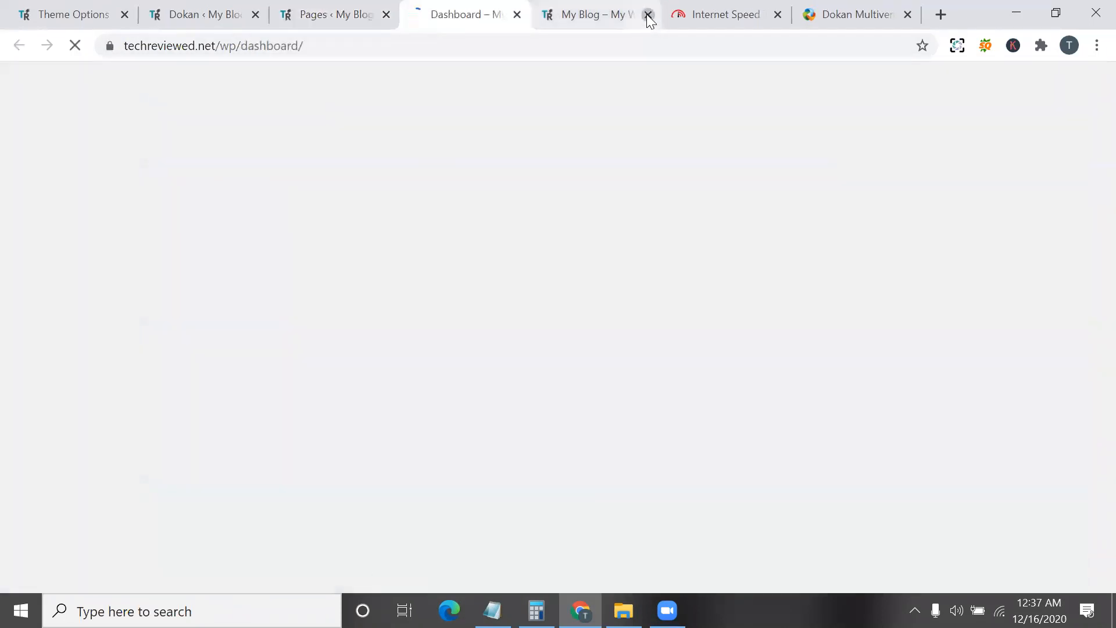
click(647, 15)
click(647, 14)
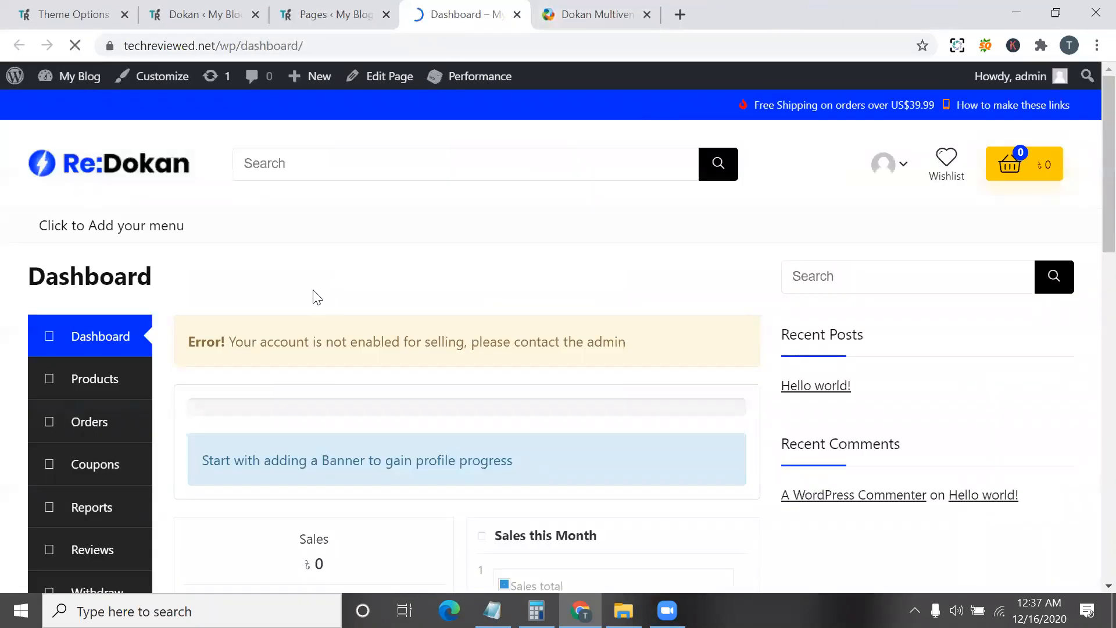
- Look through the vendor Dashboard page and its sections from Products to Settings, and close its tab
scroll(184, 429, down, 4)
scroll(160, 357, up, 3)
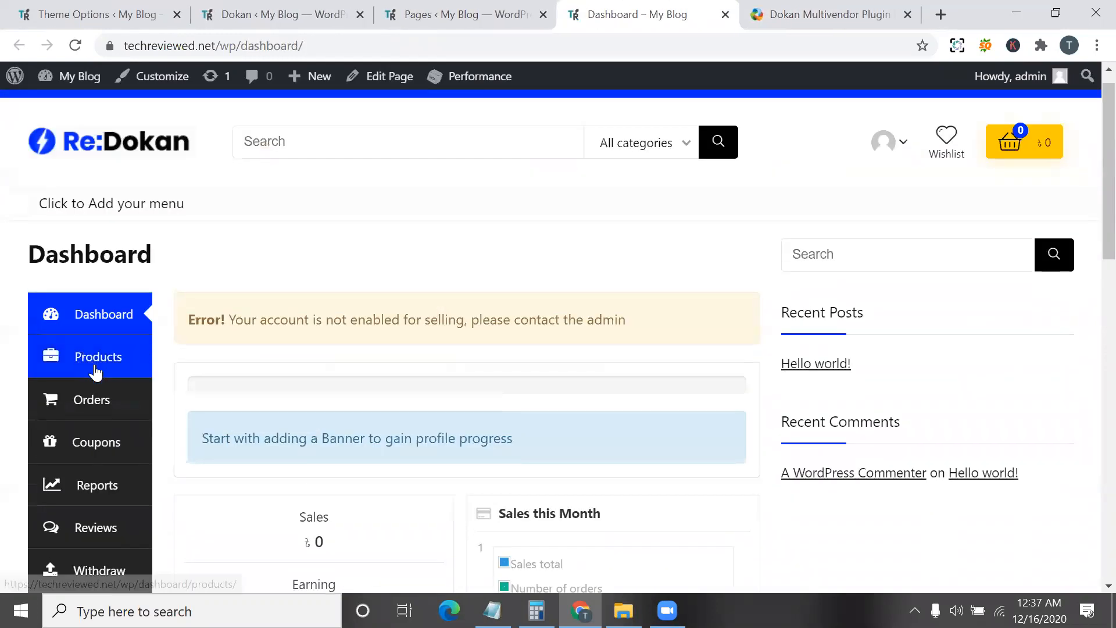
scroll(111, 396, down, 3)
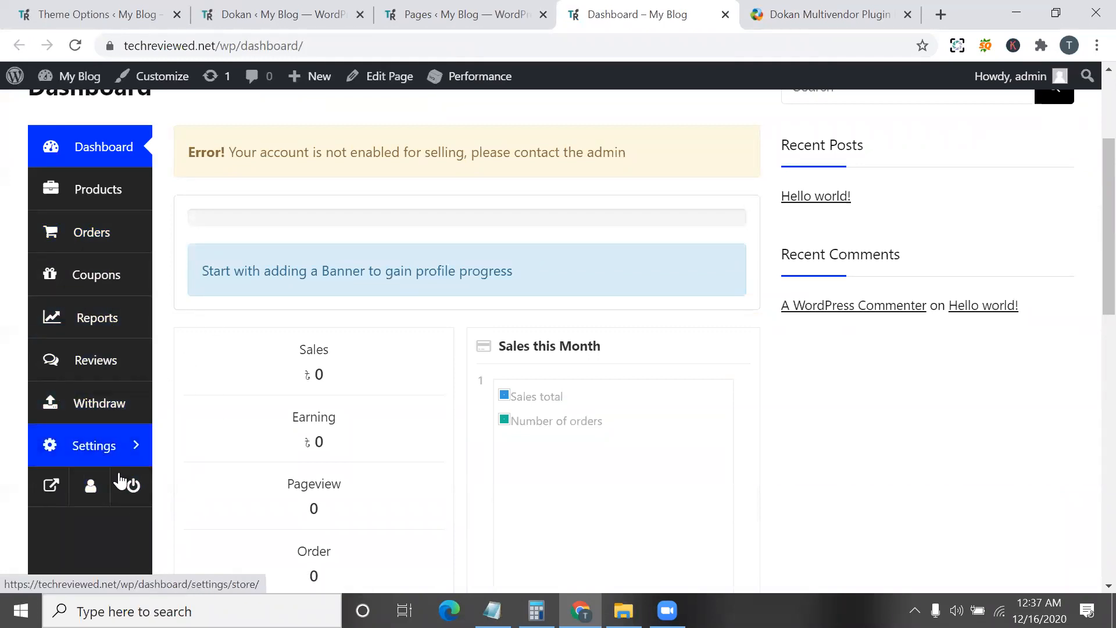
click(727, 21)
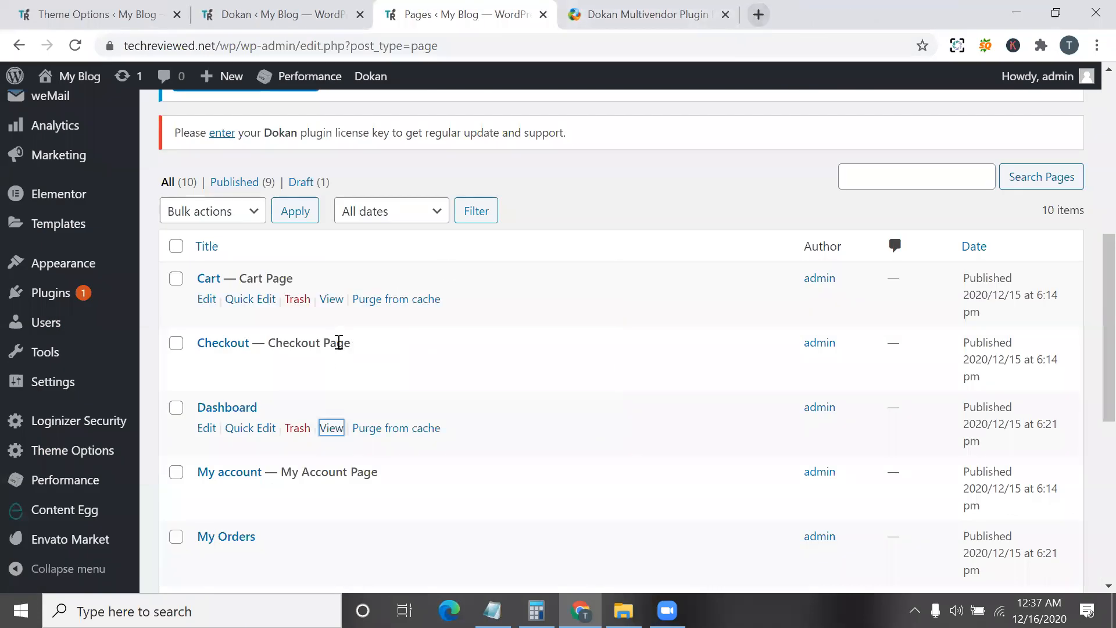
- Look through the full list of site pages and install the default Dokan pages from the Dokan tools
scroll(339, 343, down, 3)
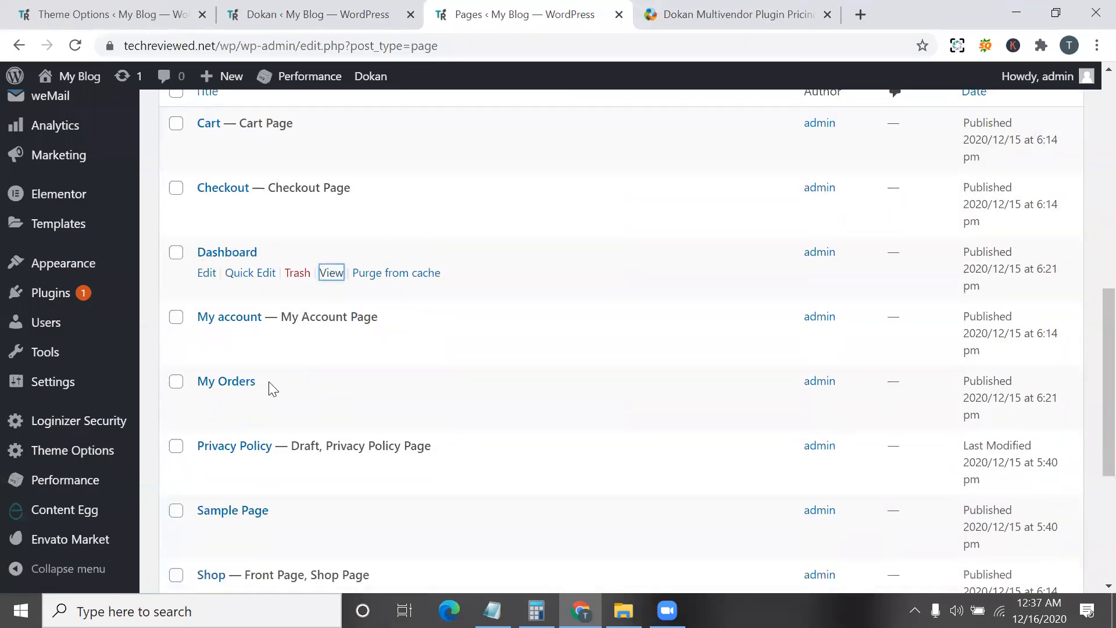
scroll(242, 528, down, 1)
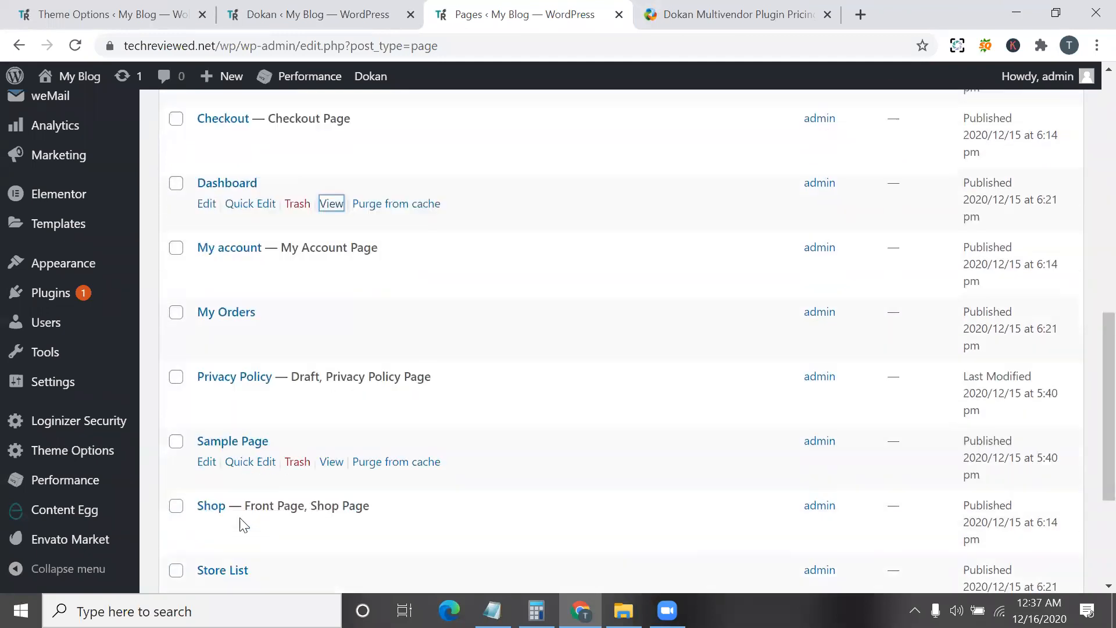
scroll(242, 523, down, 3)
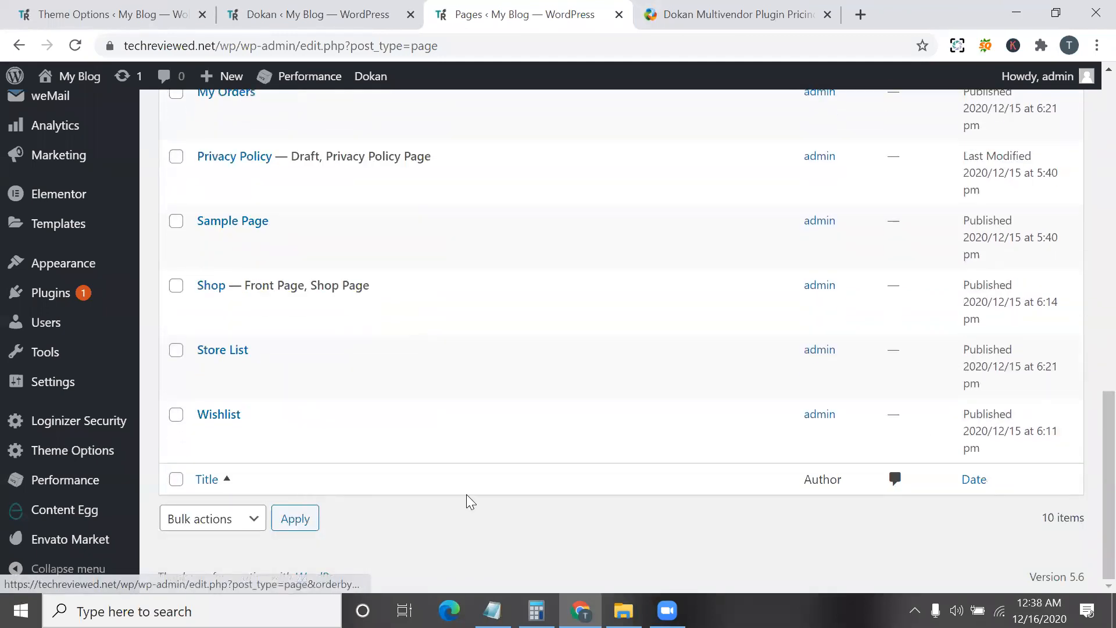
scroll(352, 378, up, 4)
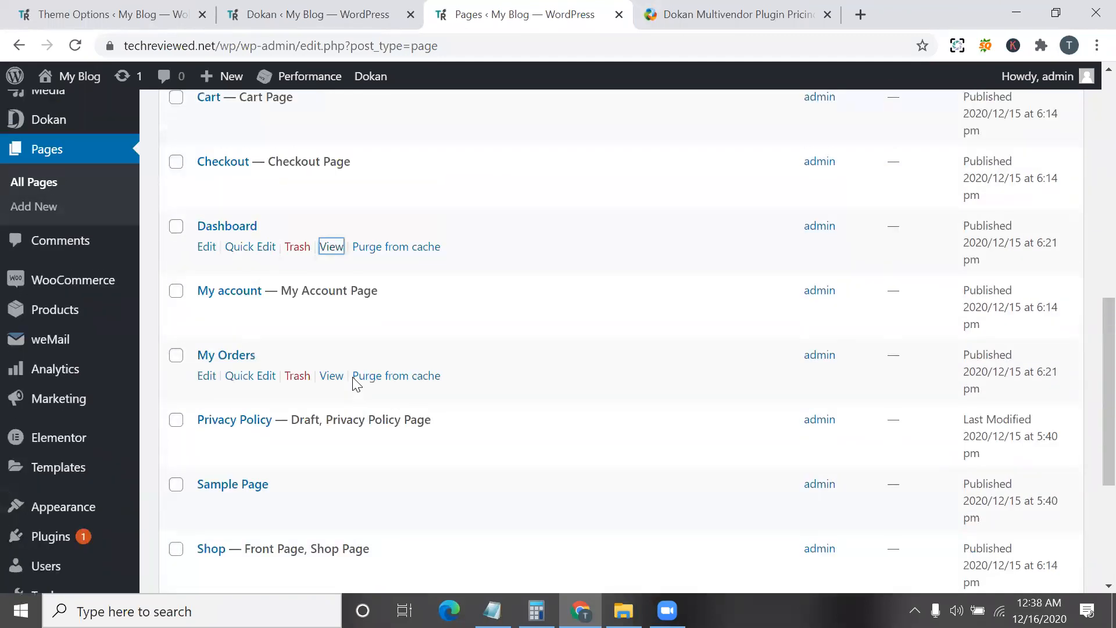
scroll(353, 377, up, 3)
click(372, 14)
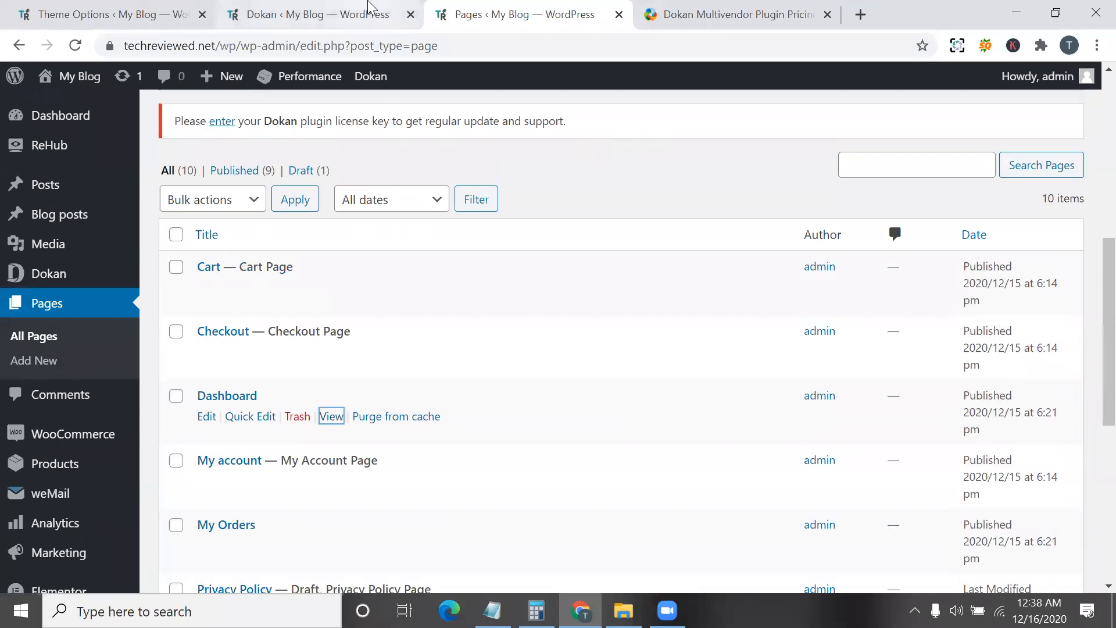
click(235, 270)
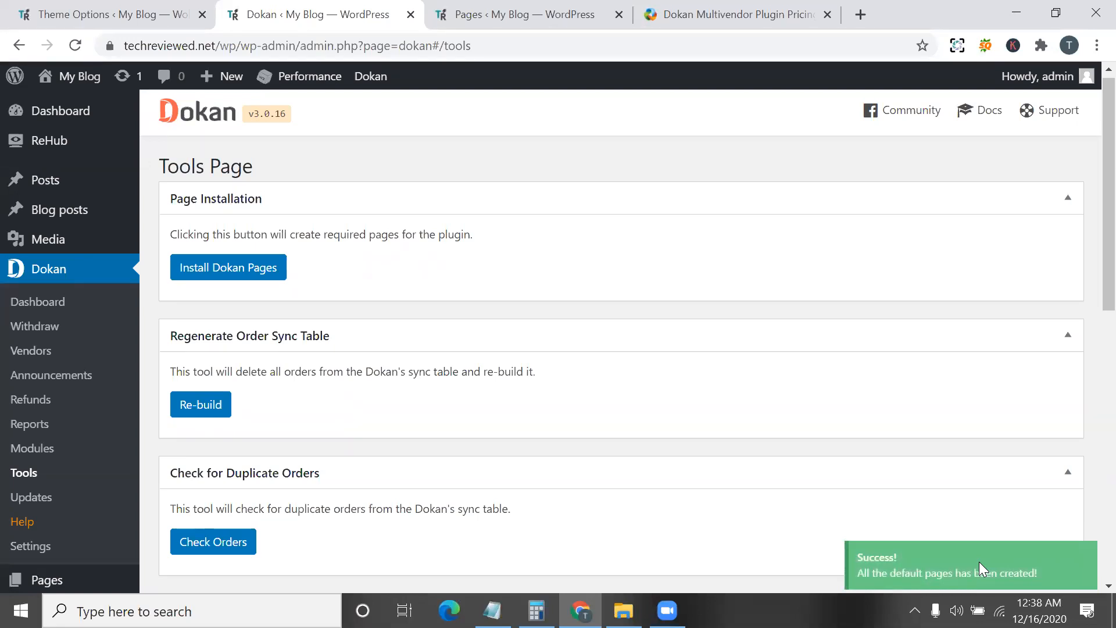
- Search the web for "dokan store page shortcode" in a new tab
click(859, 13)
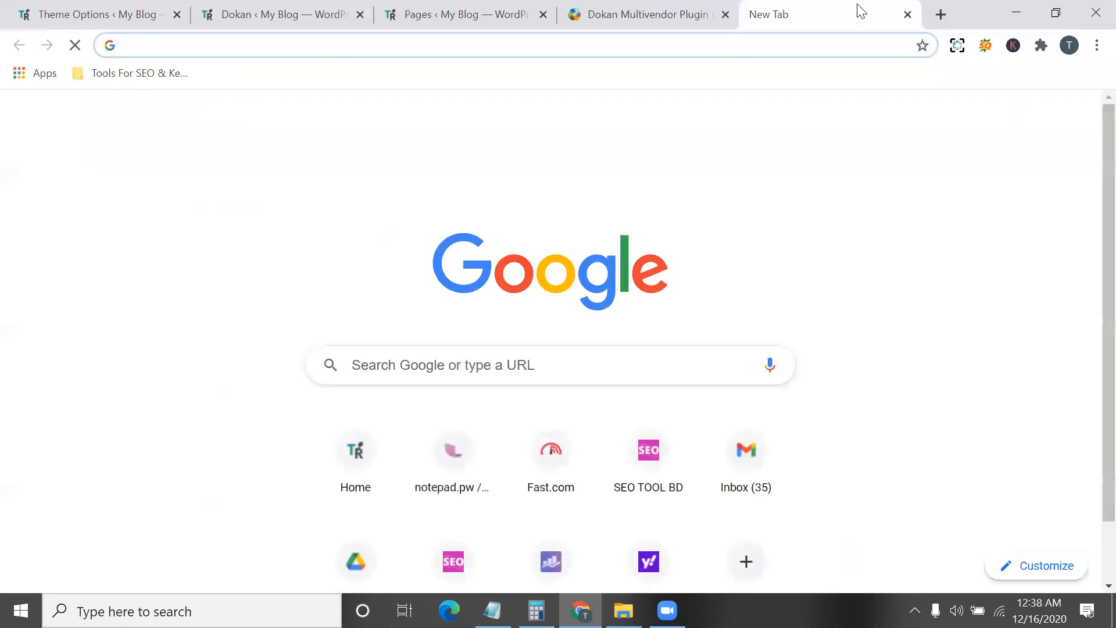
text(d)
key(BackSpace)
key(BackSpace)
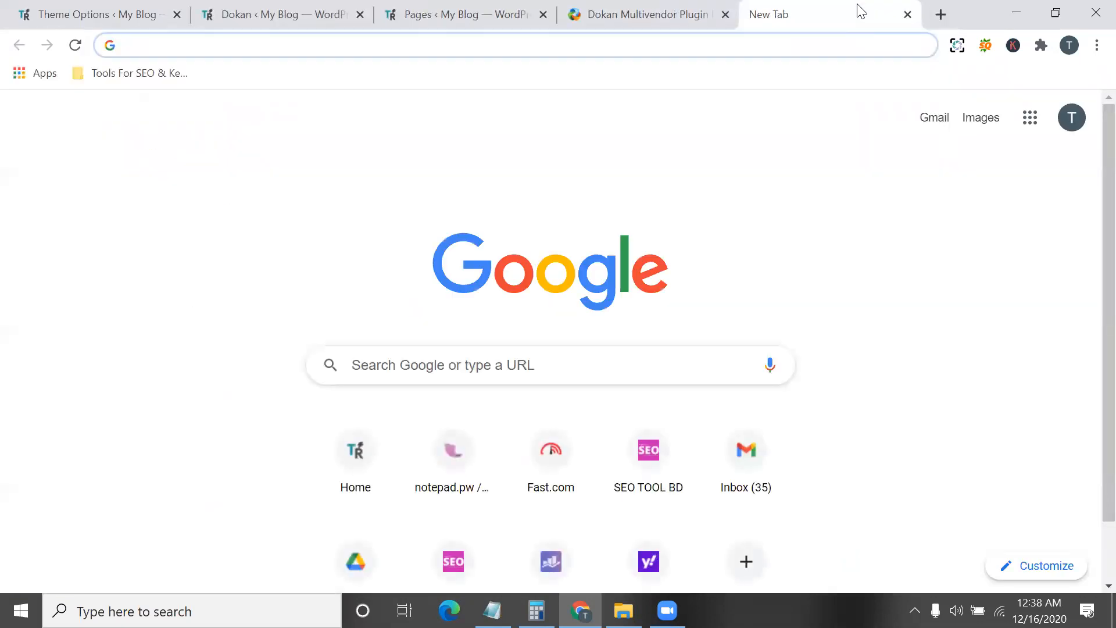
text(dokan )
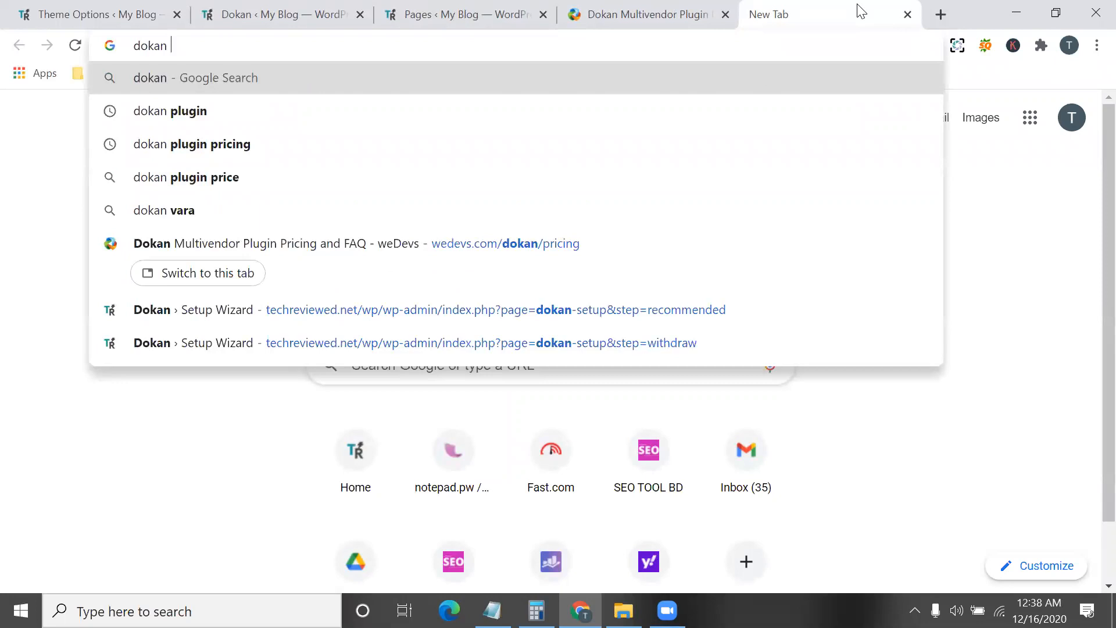
text(page)
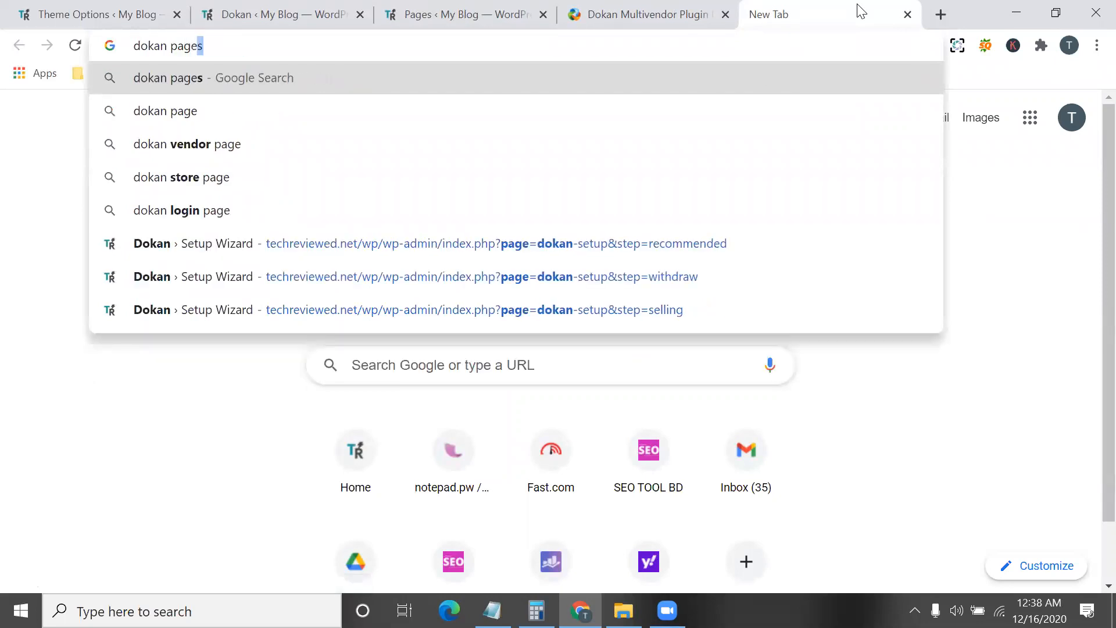
text( sho)
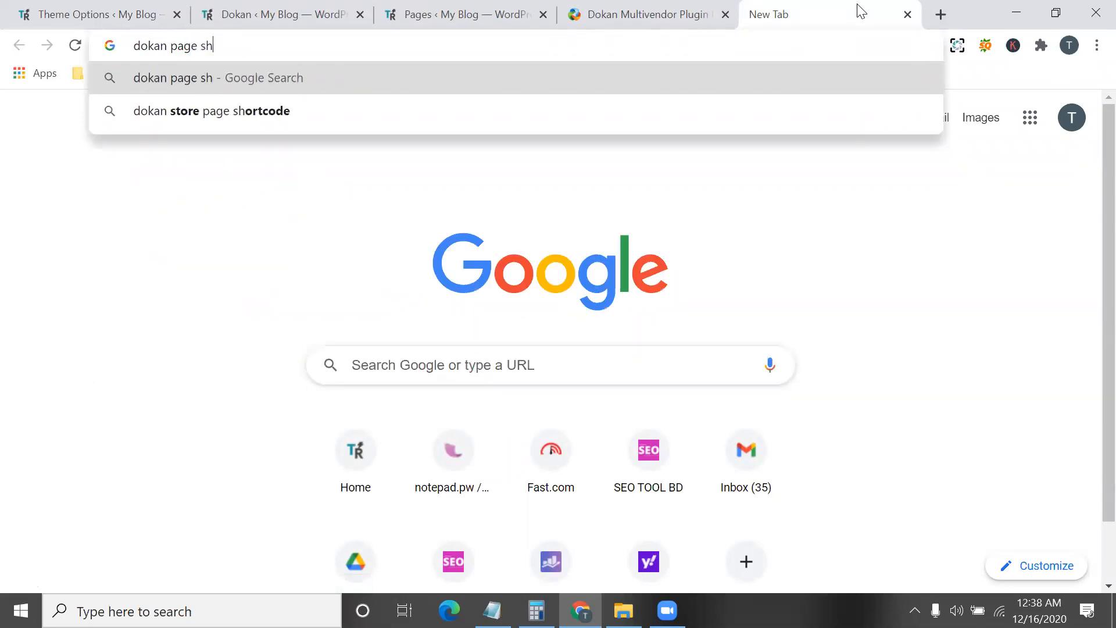
key(Down)
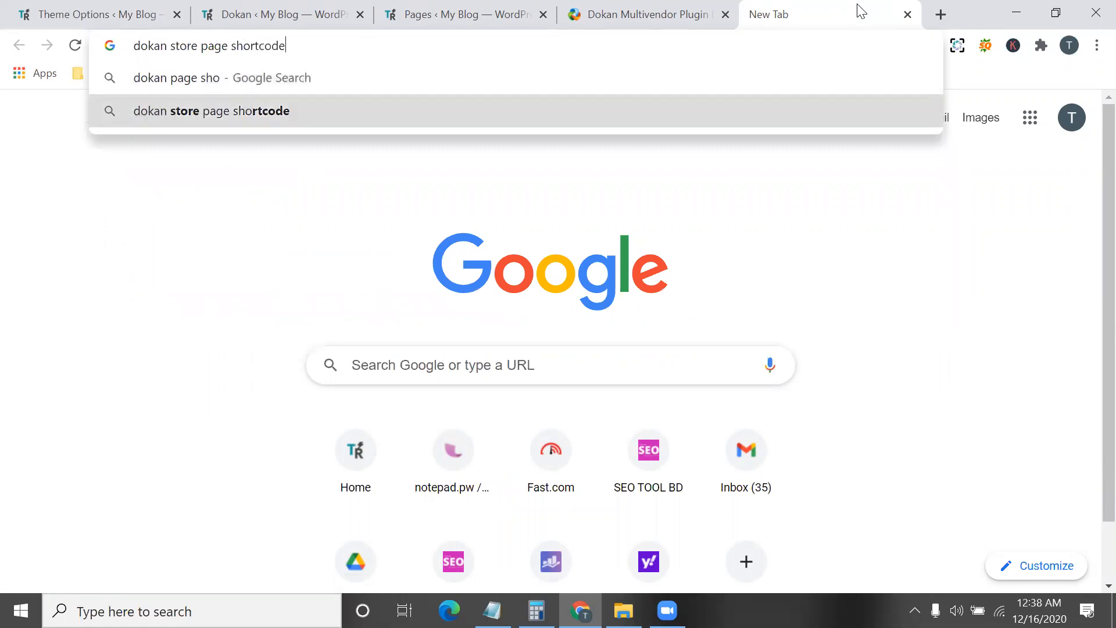
key(Return)
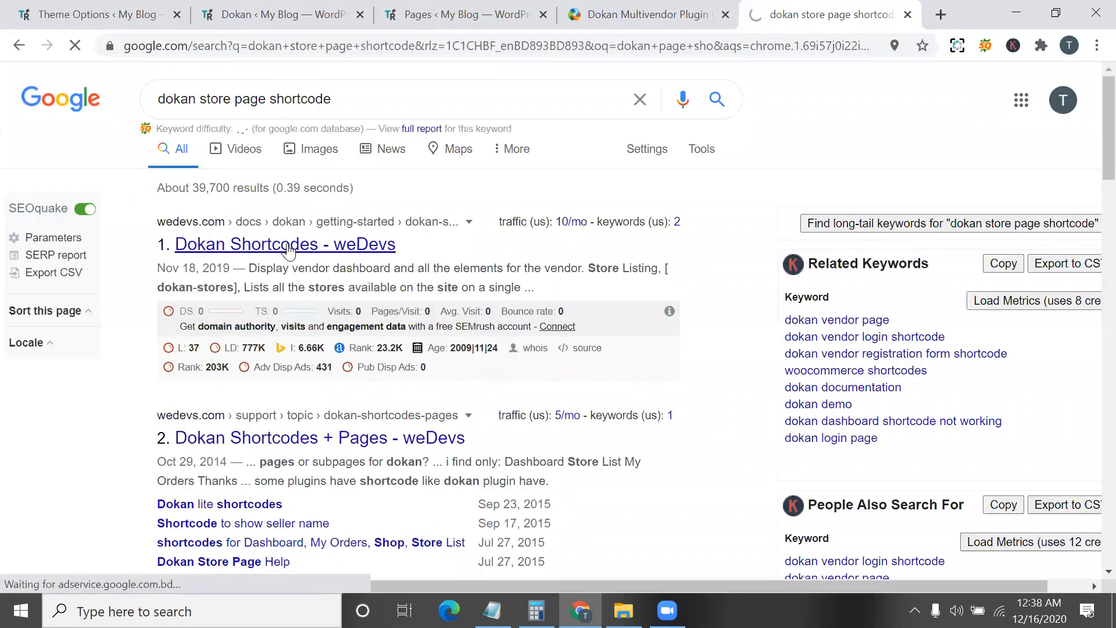
- Open the weDevs Dokan Shortcodes documentation and look up the shortcode for the Dashboard page in its table
click(289, 246)
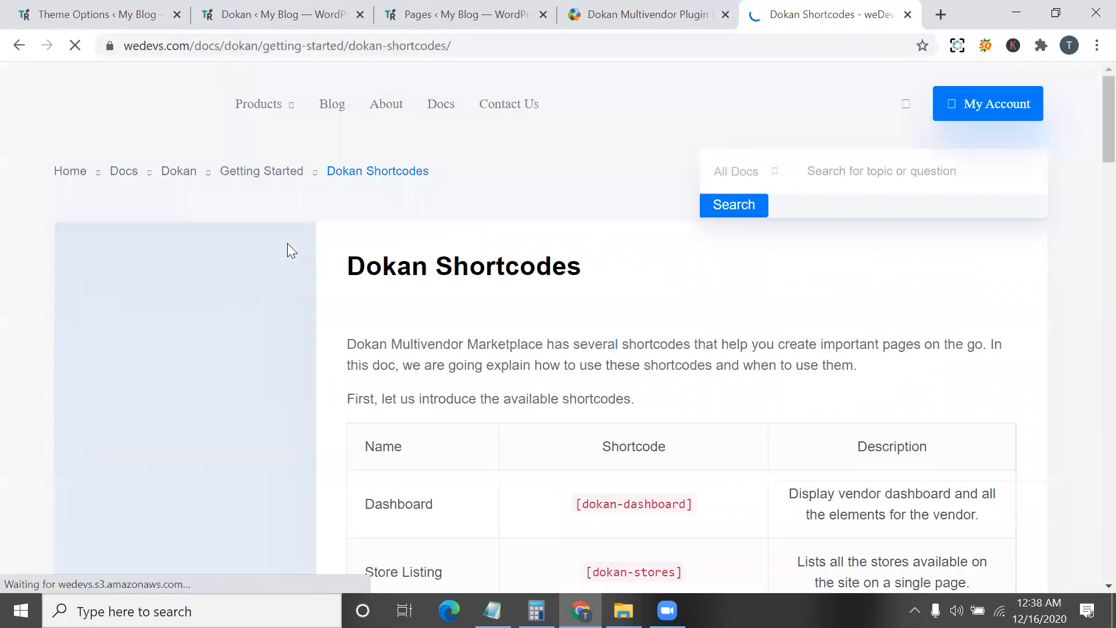
scroll(434, 341, down, 6)
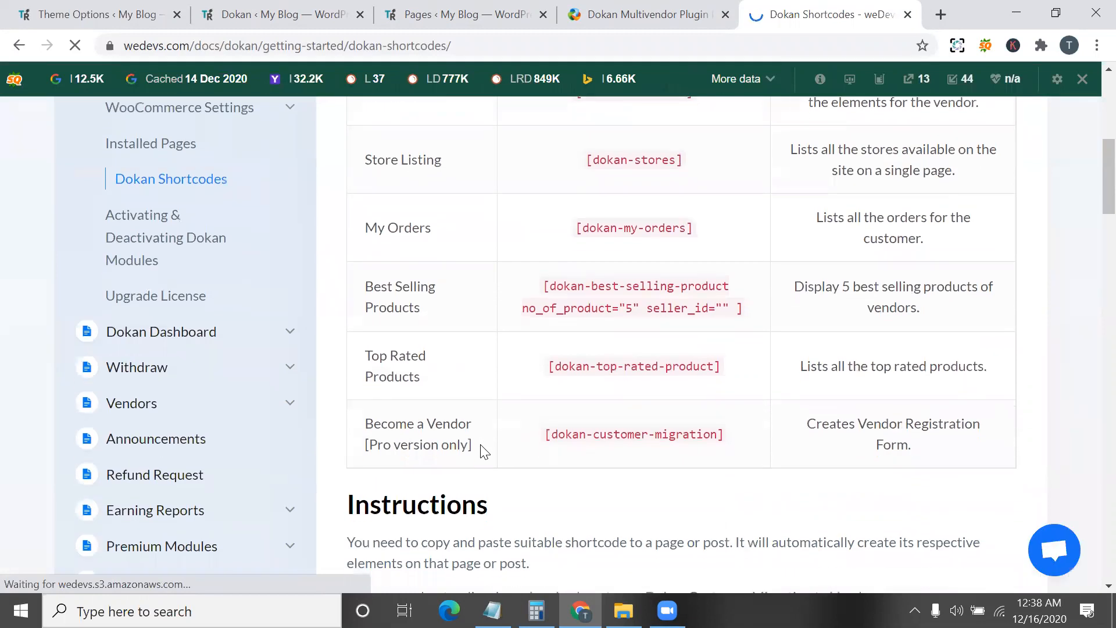
scroll(448, 359, up, 3)
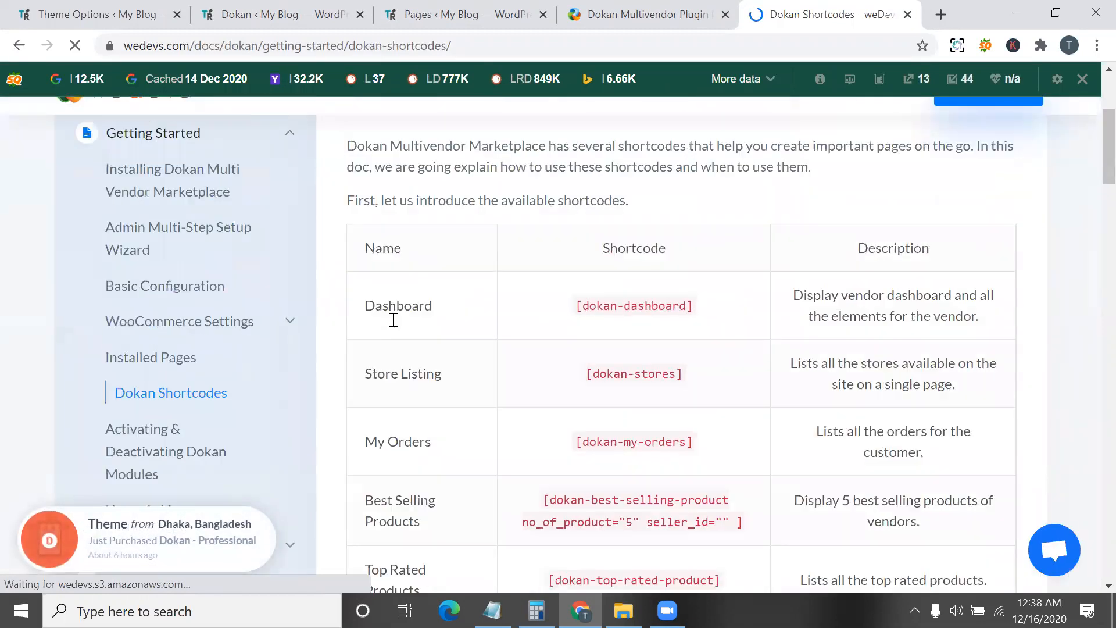
double_click(393, 314)
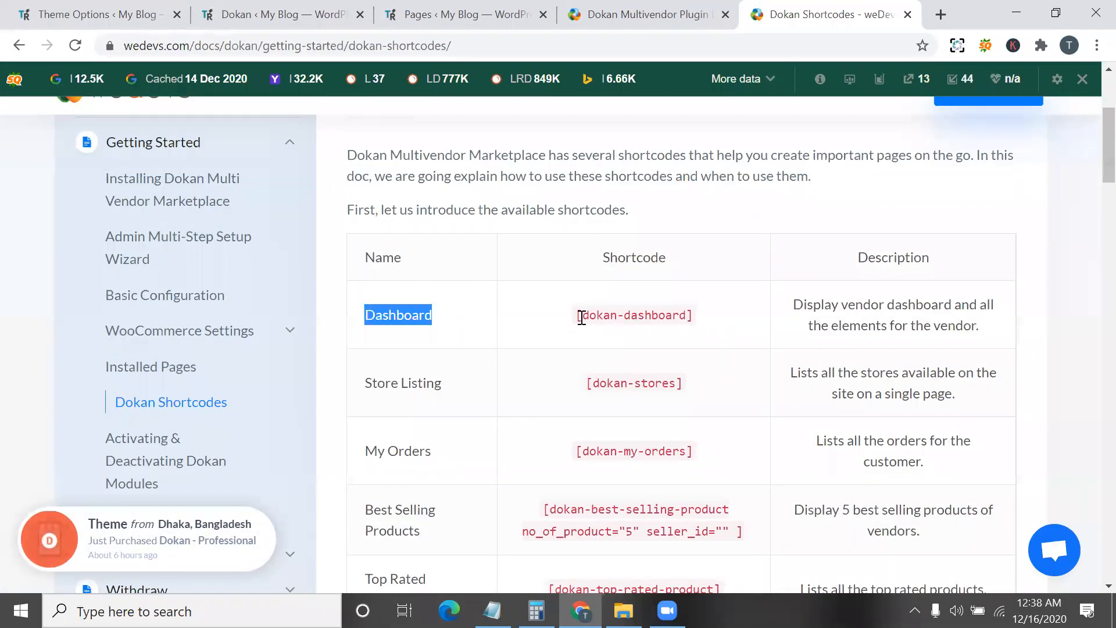
- Move the Dashboard page to the trash in the WordPress page list and check the updated list
click(462, 7)
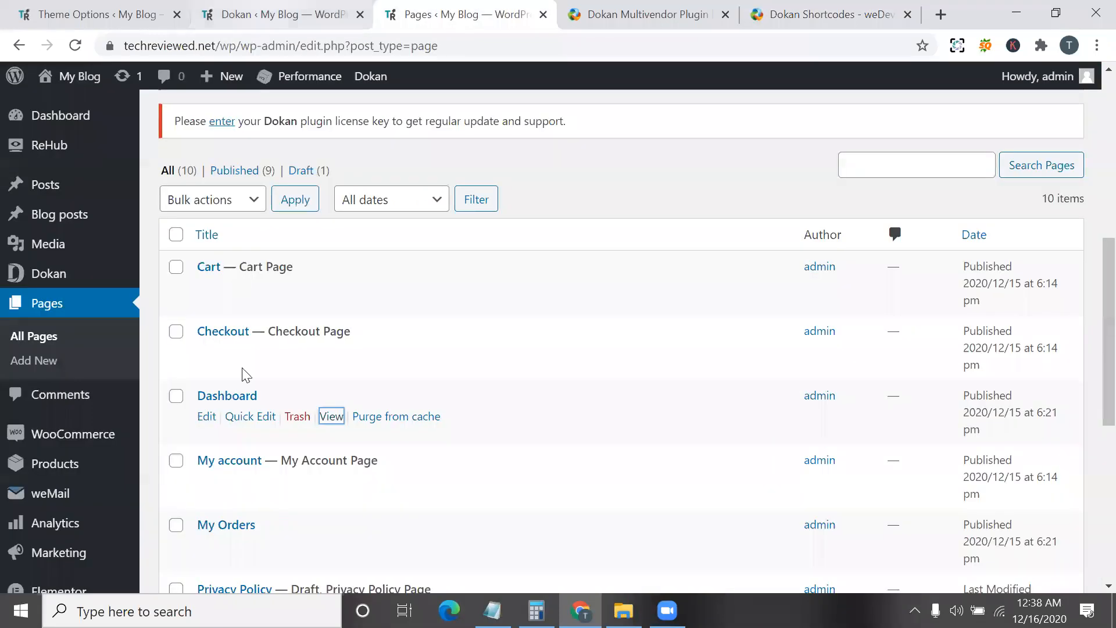
scroll(349, 354, down, 1)
click(287, 349)
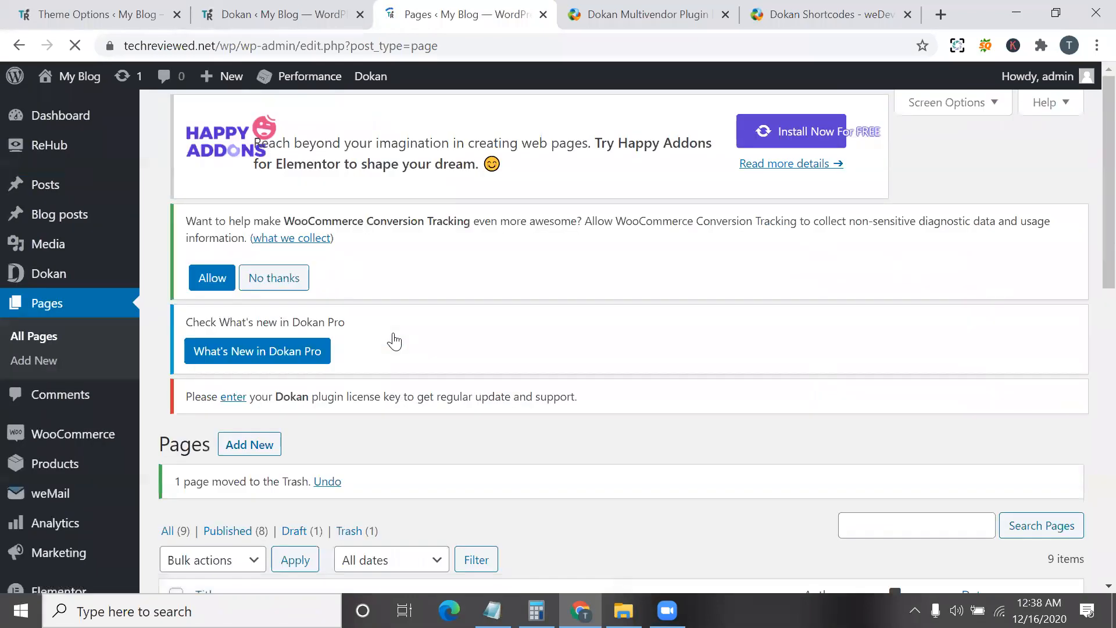
scroll(394, 342, down, 6)
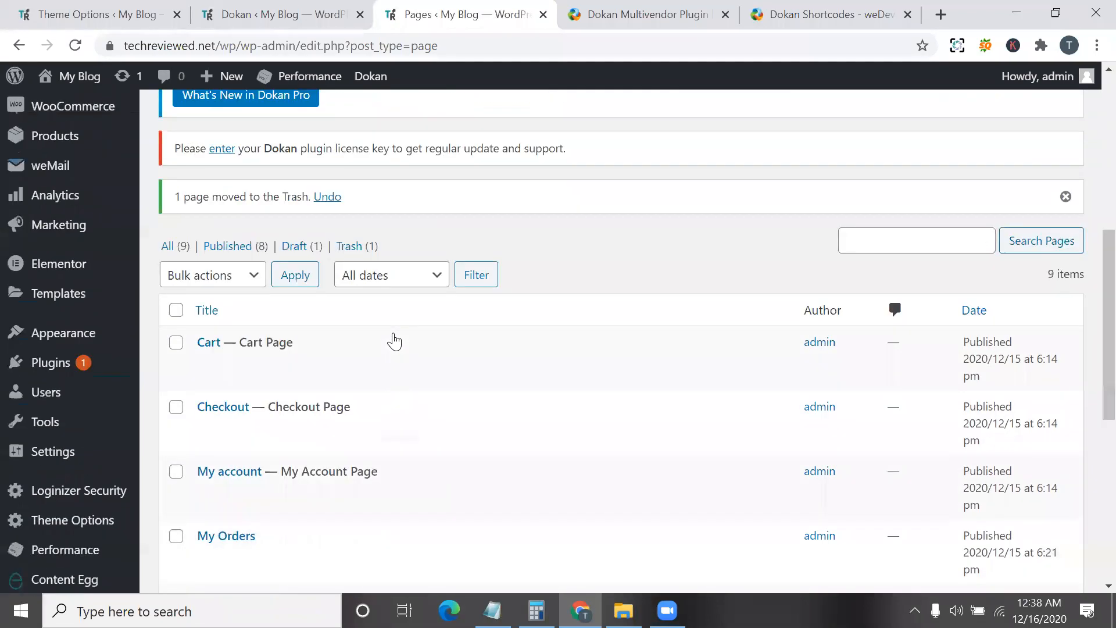
scroll(266, 396, up, 7)
scroll(339, 450, down, 4)
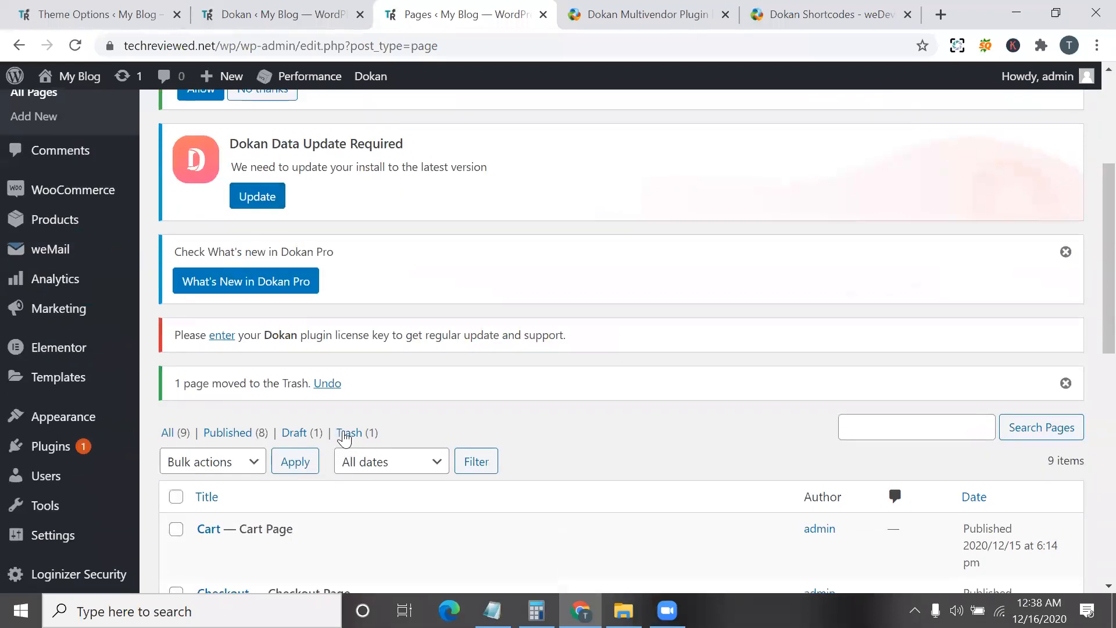
- Start adding a new WordPress page and close the Dokan pricing tab
scroll(46, 362, up, 4)
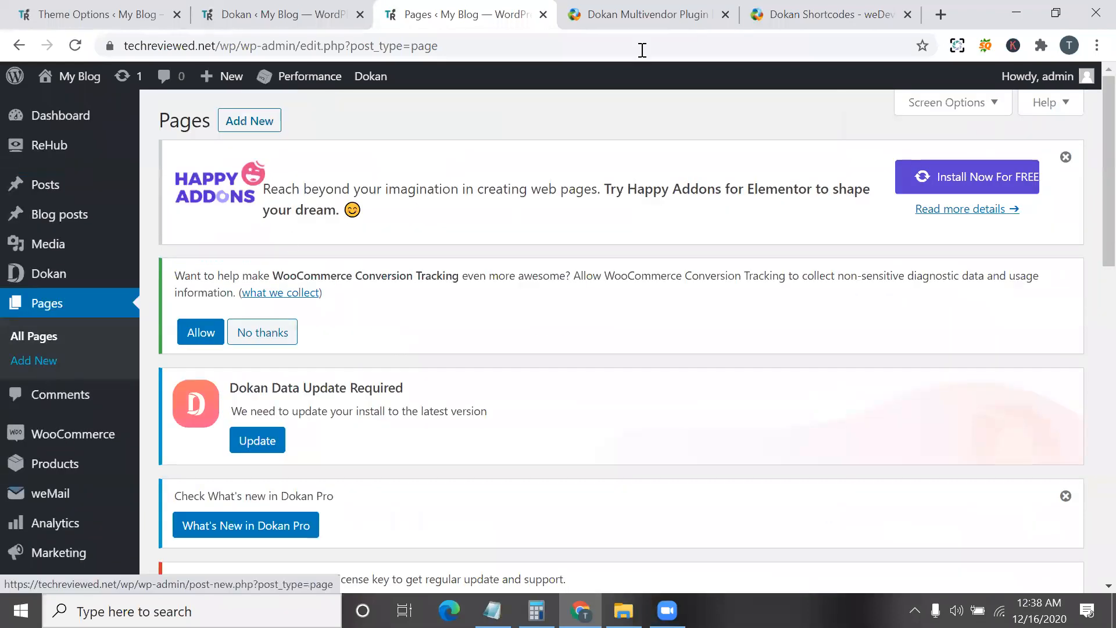
click(733, 18)
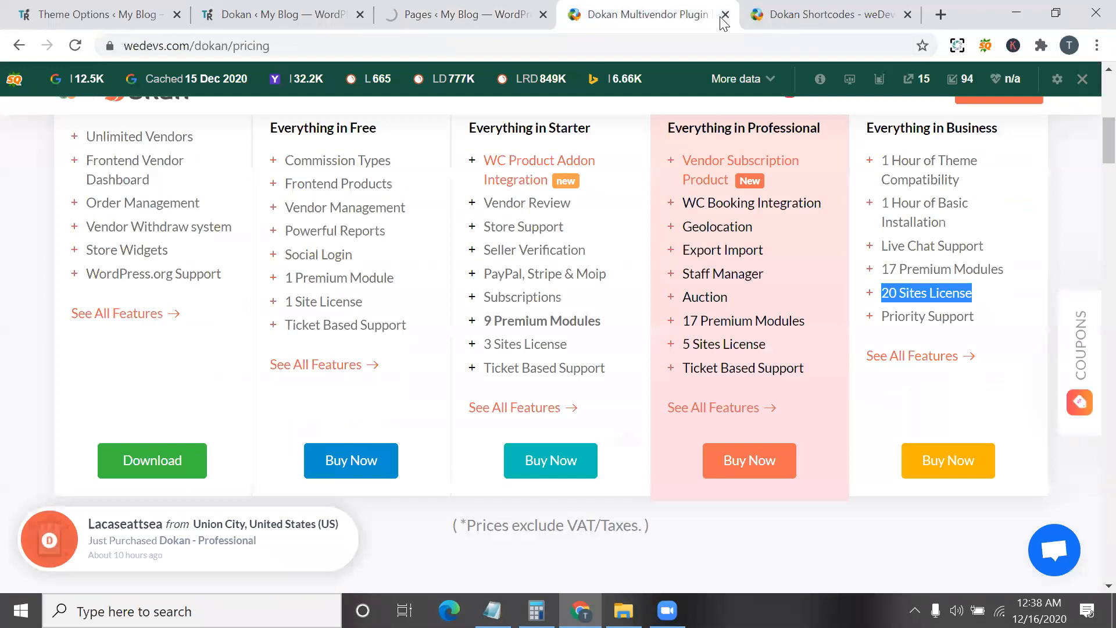
click(725, 16)
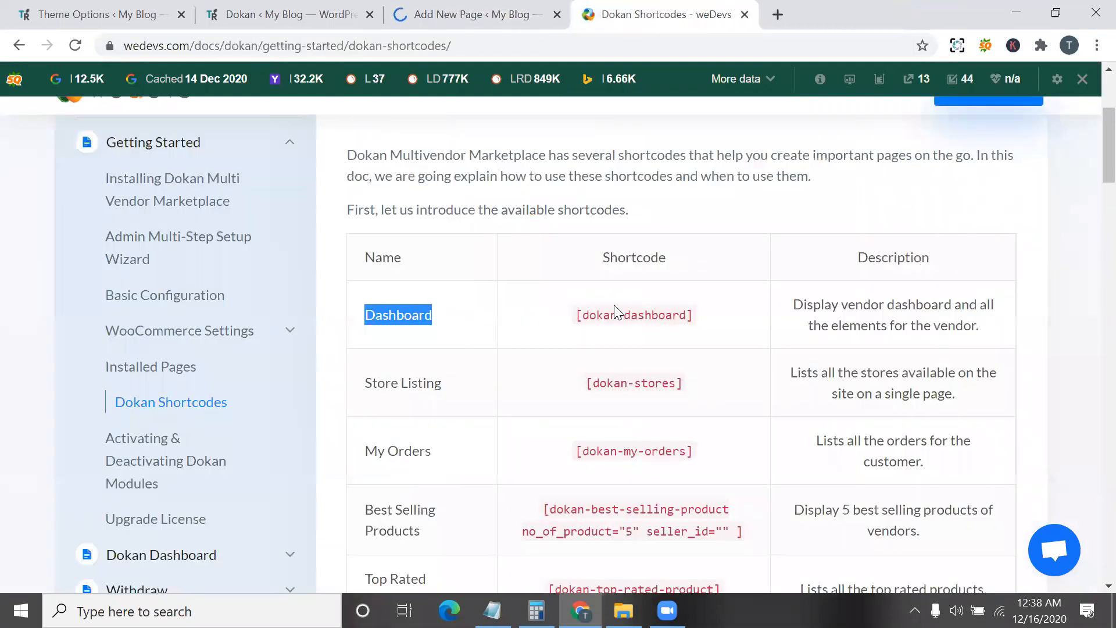
- Copy the [dokan-dashboard] shortcode from the documentation and return to the new page's editor
triple_click(627, 315)
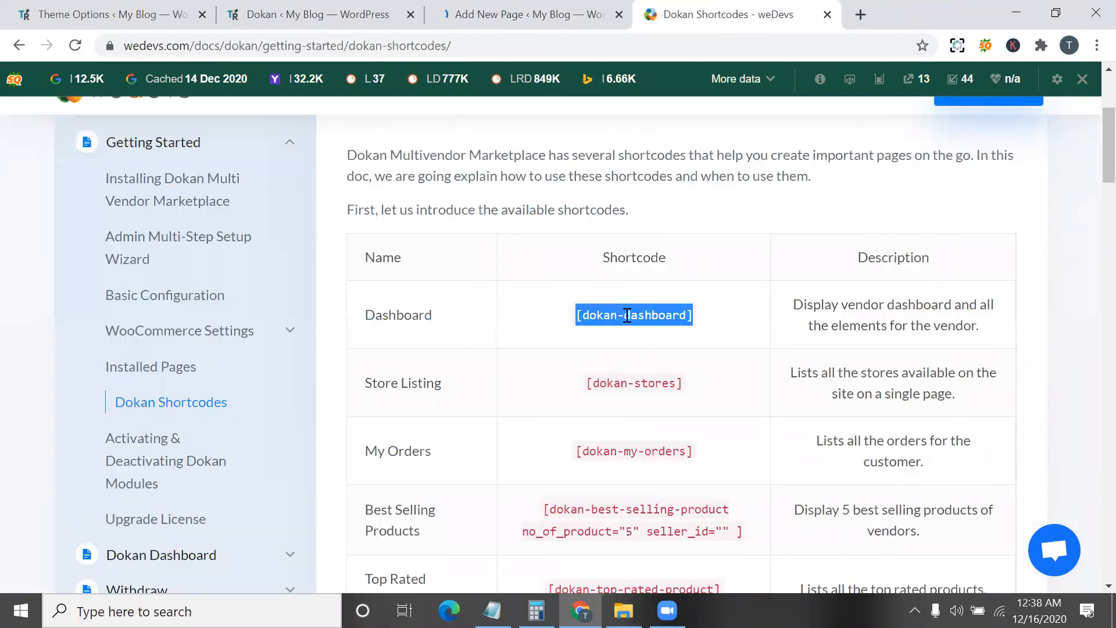
right_click(645, 321)
click(668, 326)
click(521, 7)
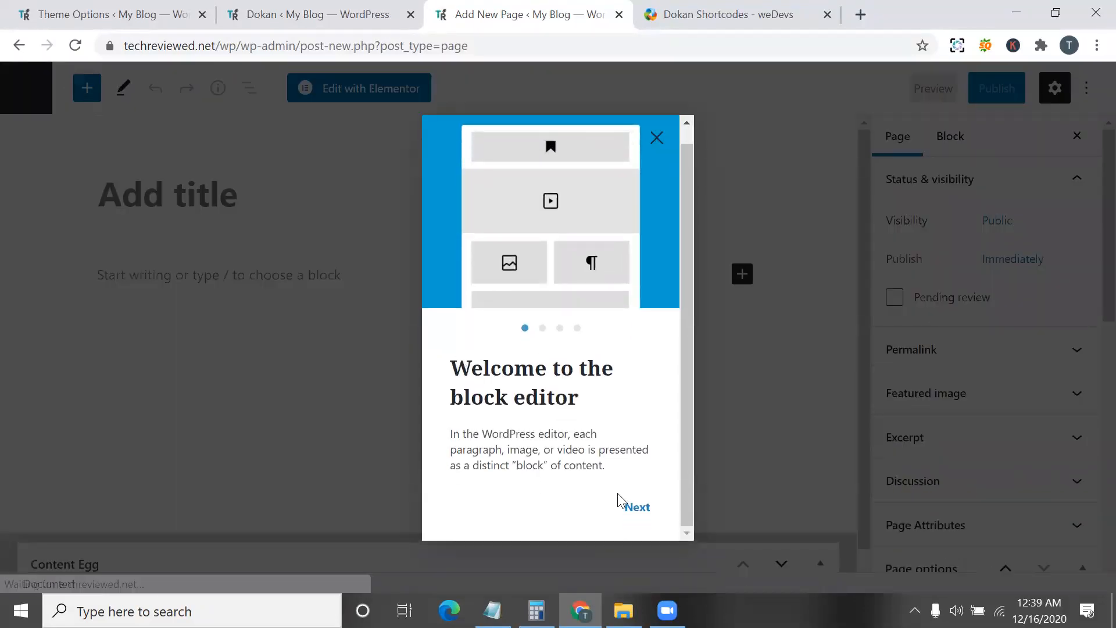
- Go through the block editor's welcome guide to its last slide and finish it
click(630, 507)
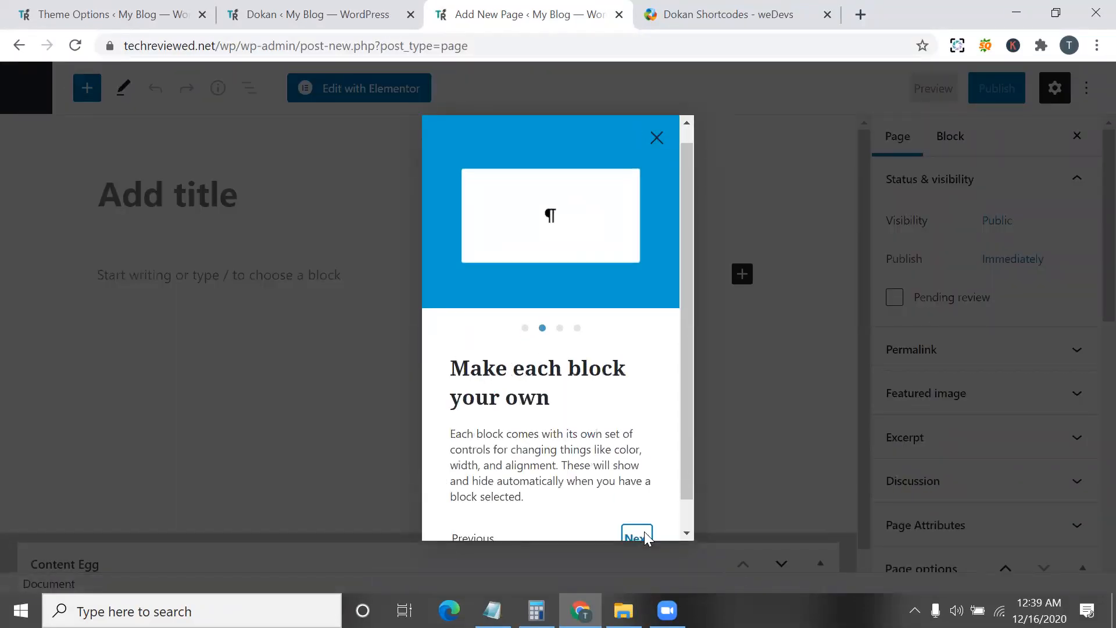
click(643, 520)
click(642, 520)
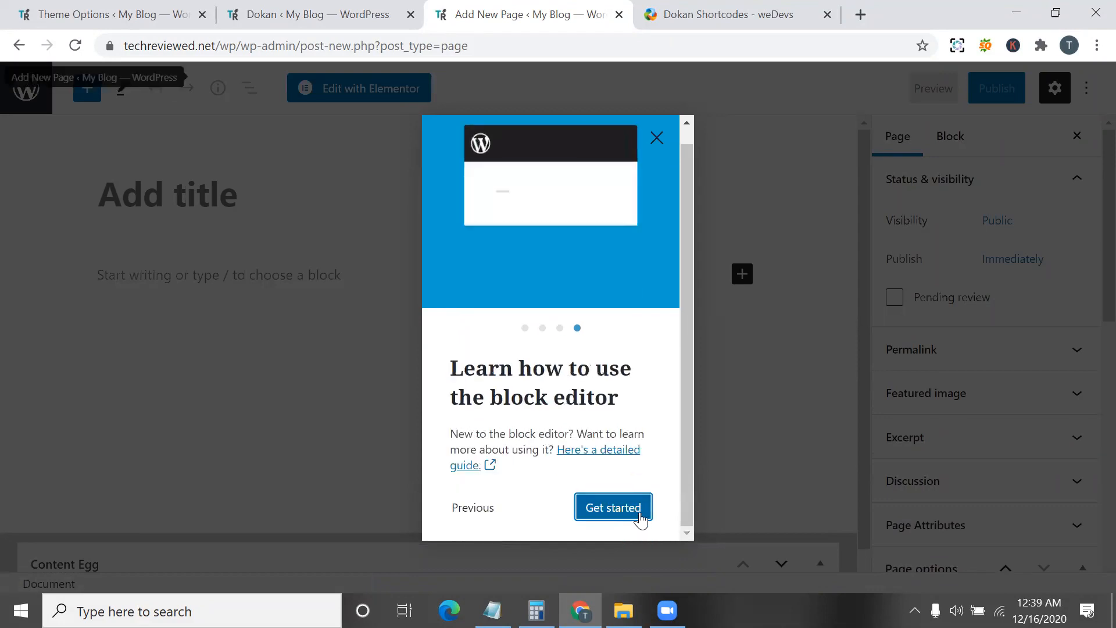
click(639, 515)
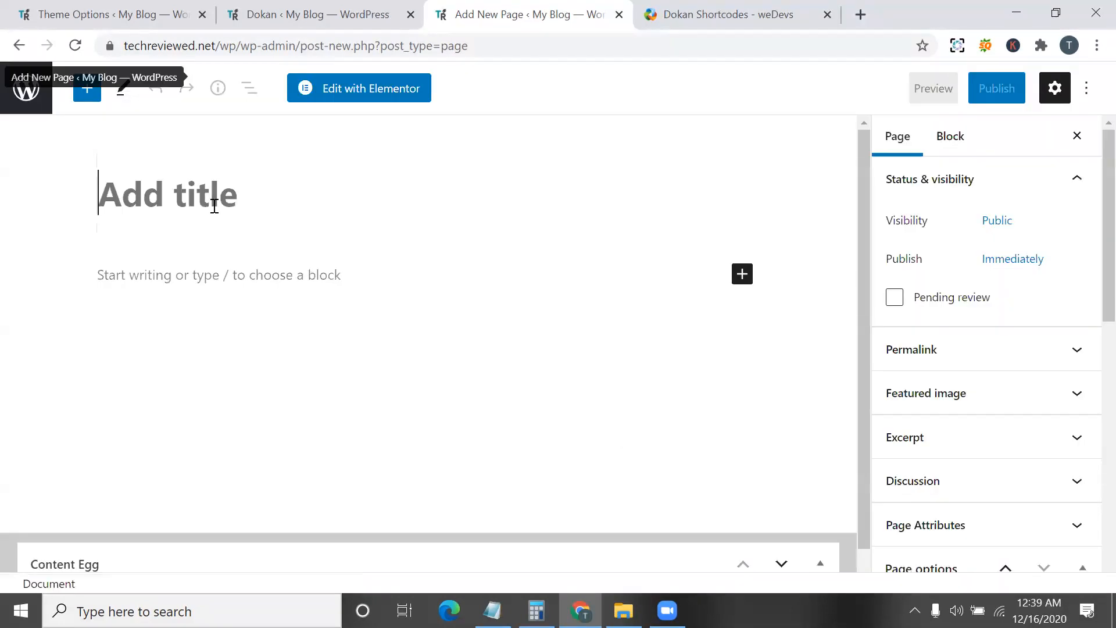
- Title the new page "dashboard" and add a Shortcode block containing the copied [dokan-dashboard] shortcode
text(dashboaard)
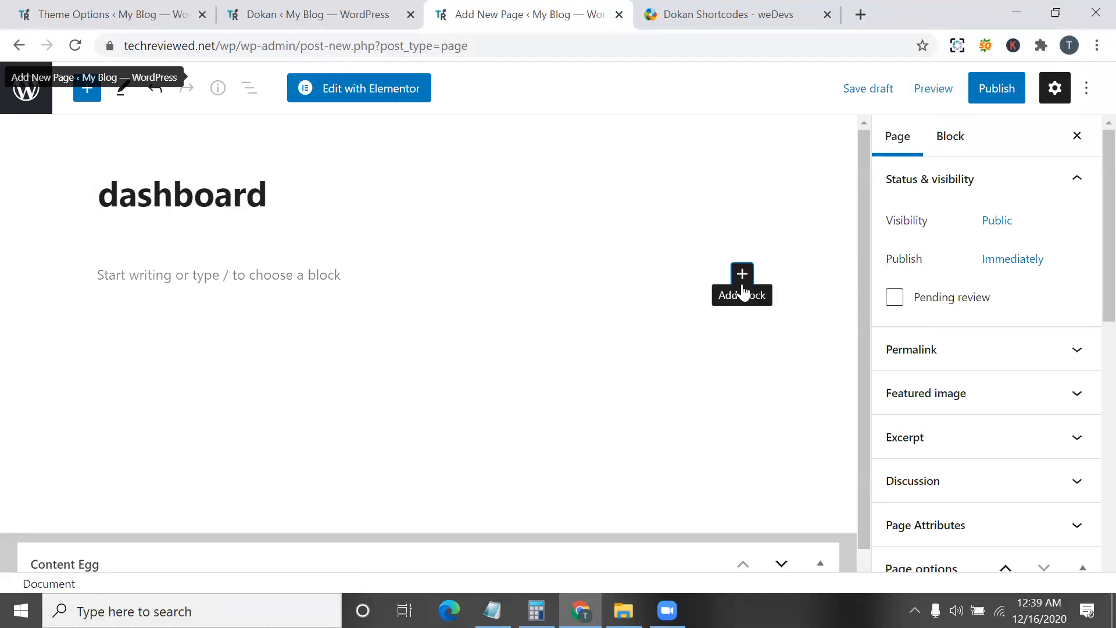
click(742, 279)
text(sh)
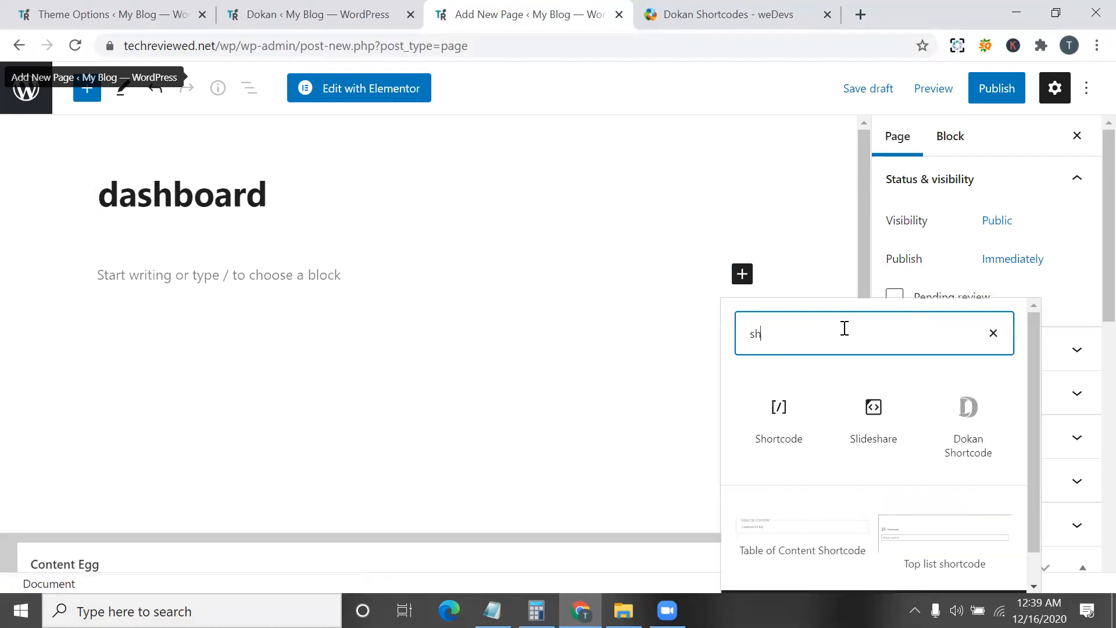
click(790, 437)
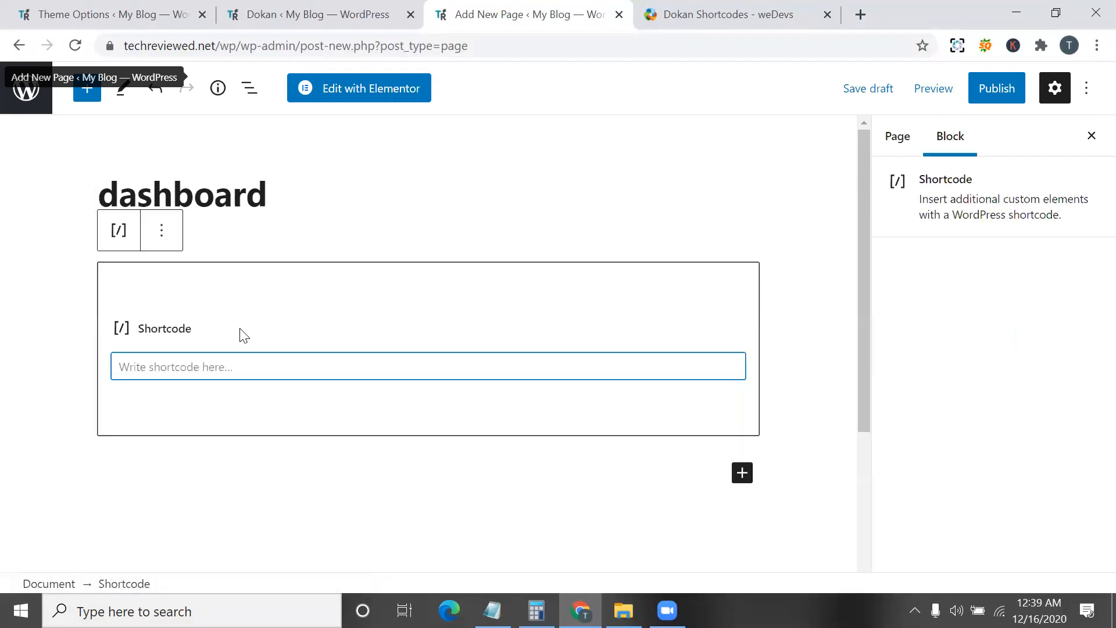
key(ctrl+v)
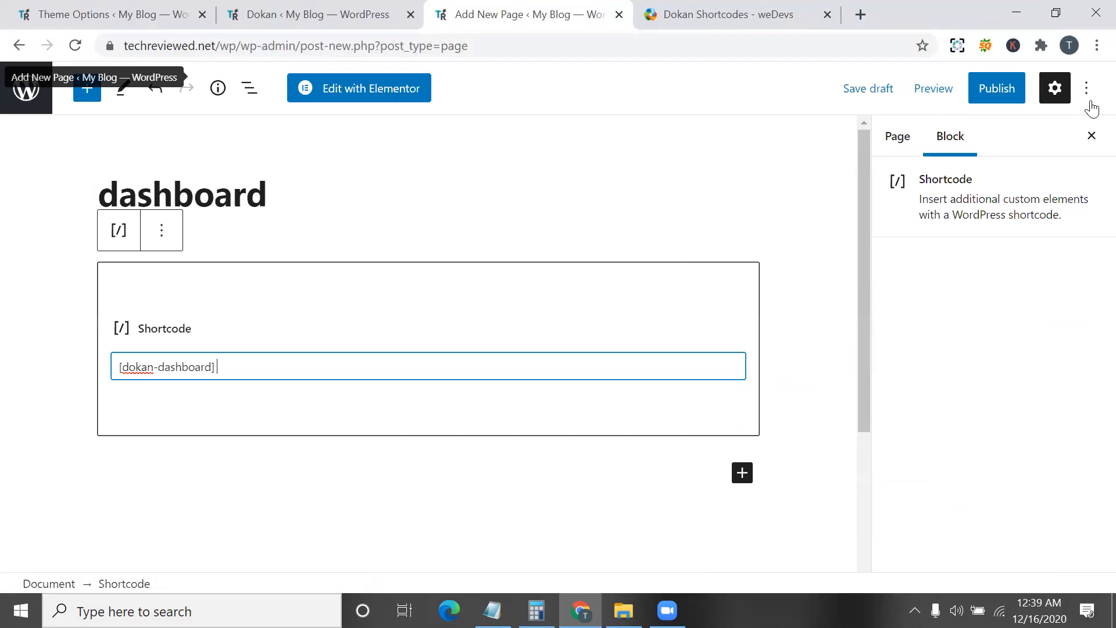
- Publish the dashboard page and open it on the live site
click(1005, 91)
click(943, 89)
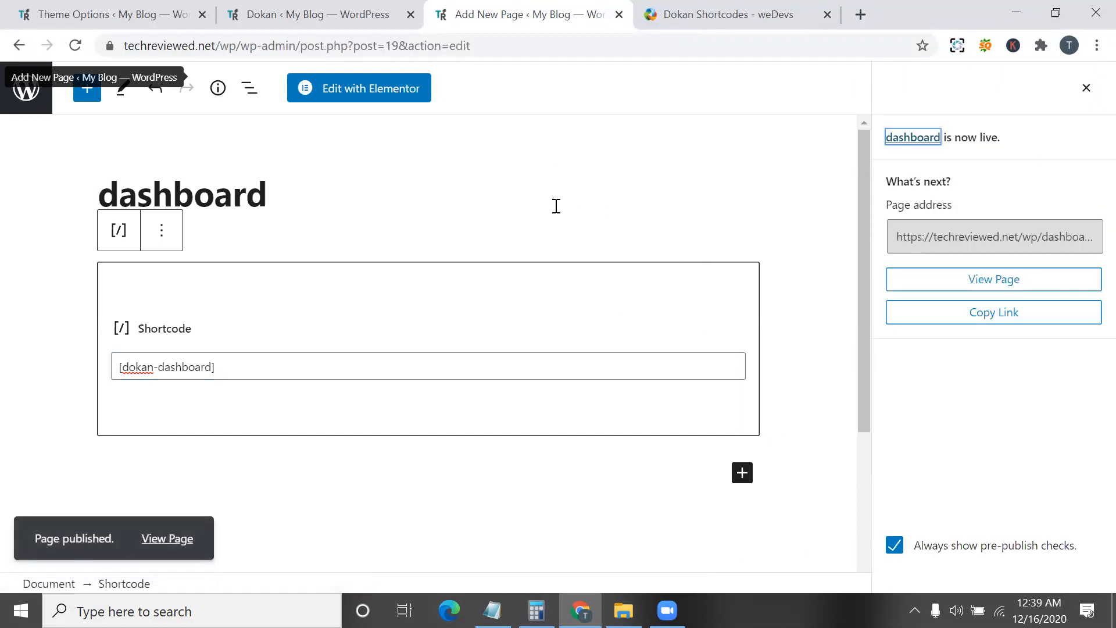
click(986, 283)
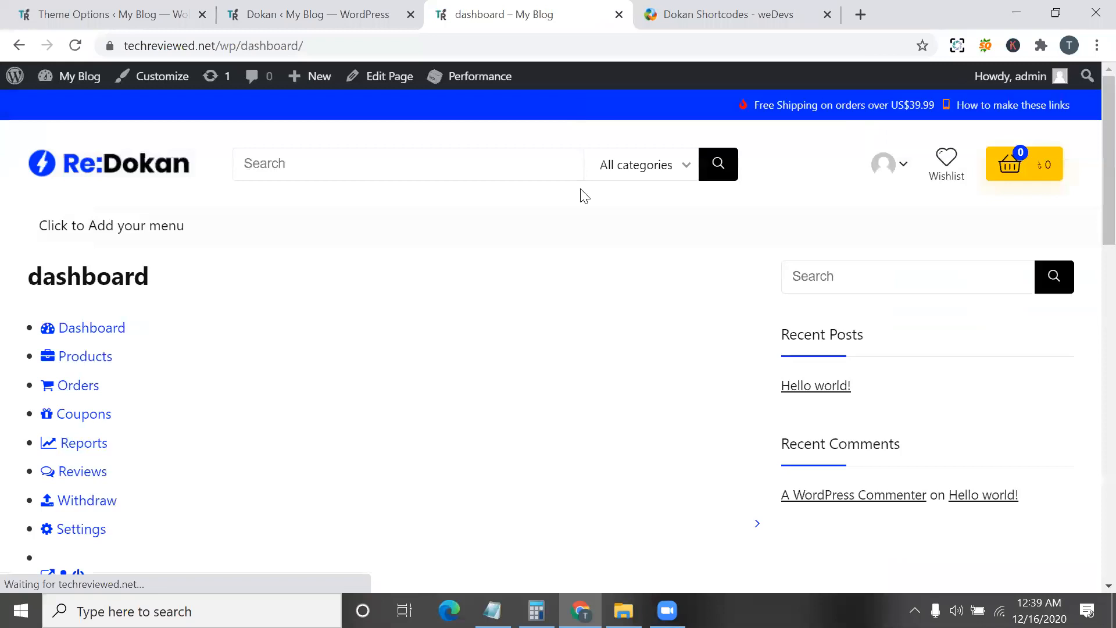
- Examine the published dashboard page's vendor menu, account notice and sales sections, reloading the page once
scroll(499, 289, down, 2)
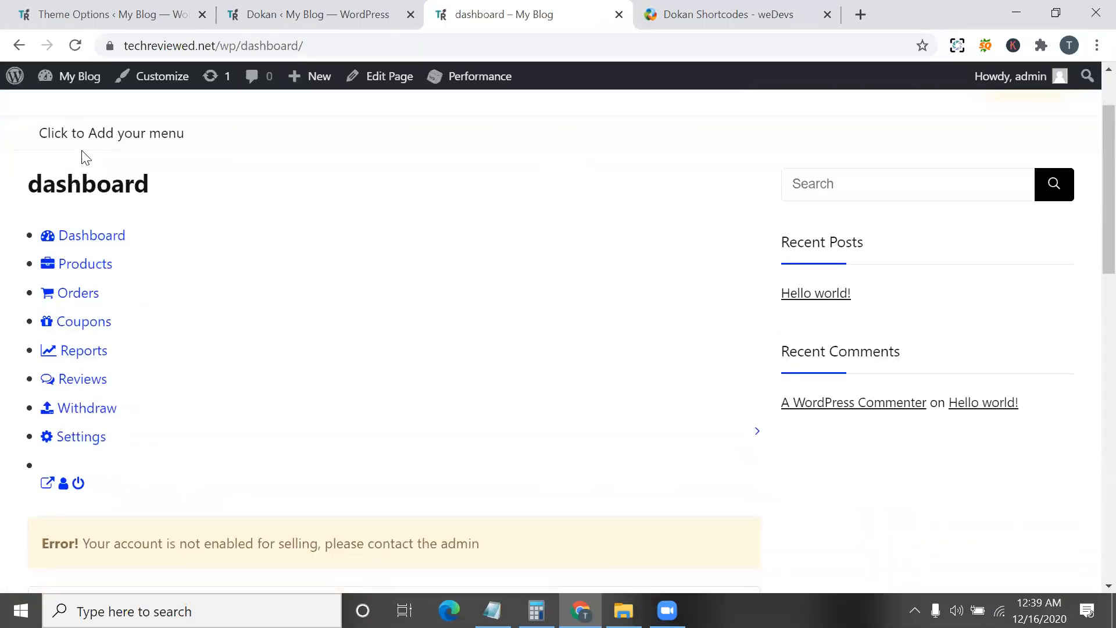
scroll(221, 442, down, 1)
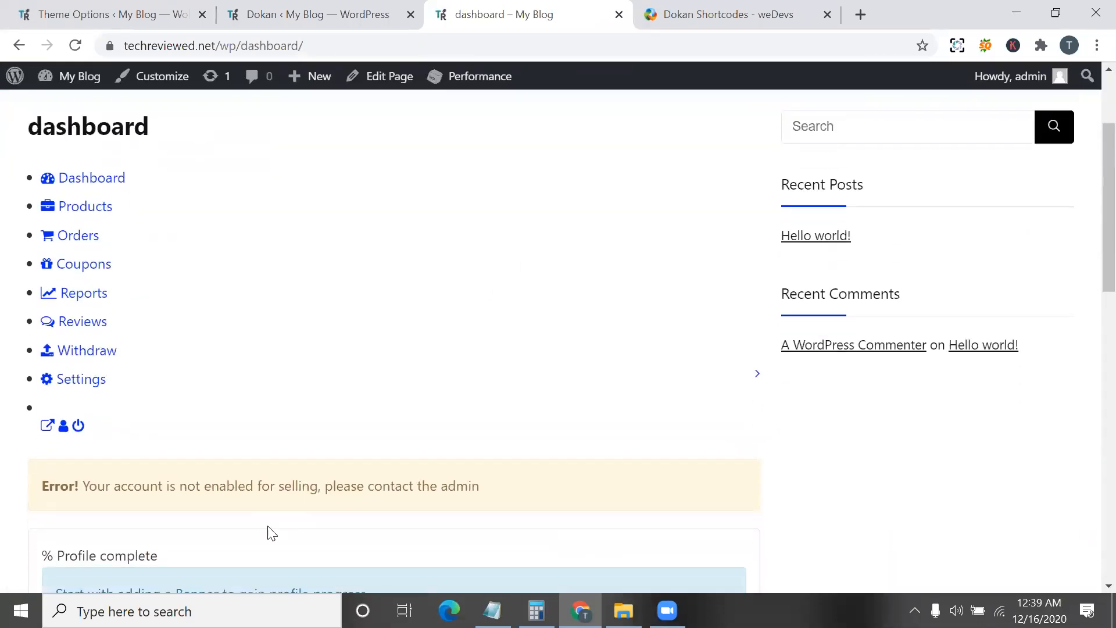
triple_click(327, 482)
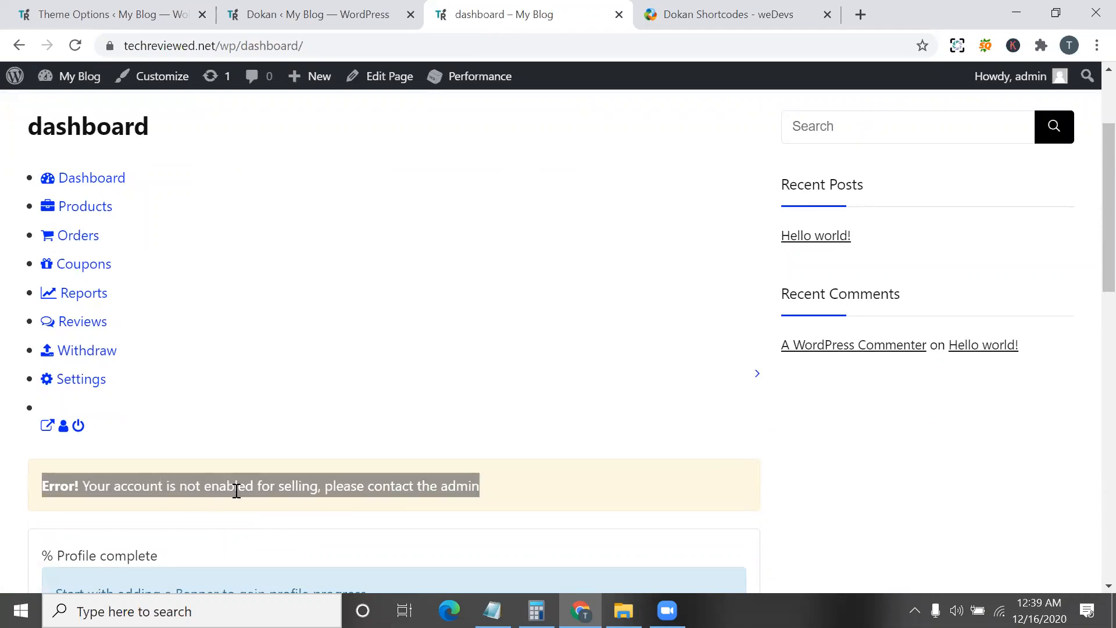
scroll(239, 486, up, 3)
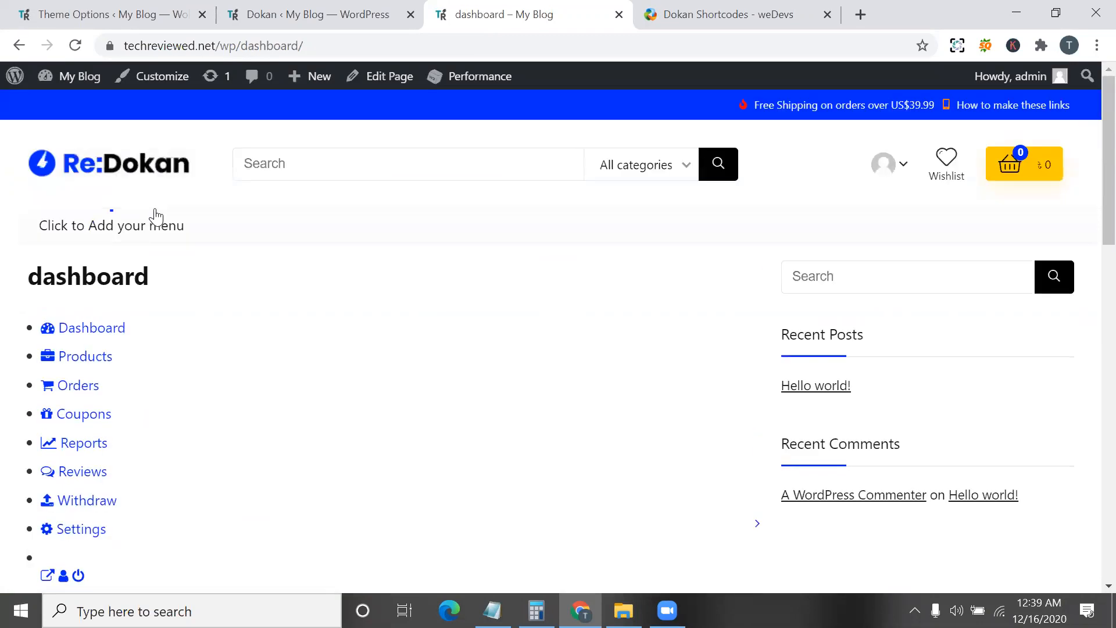
click(79, 45)
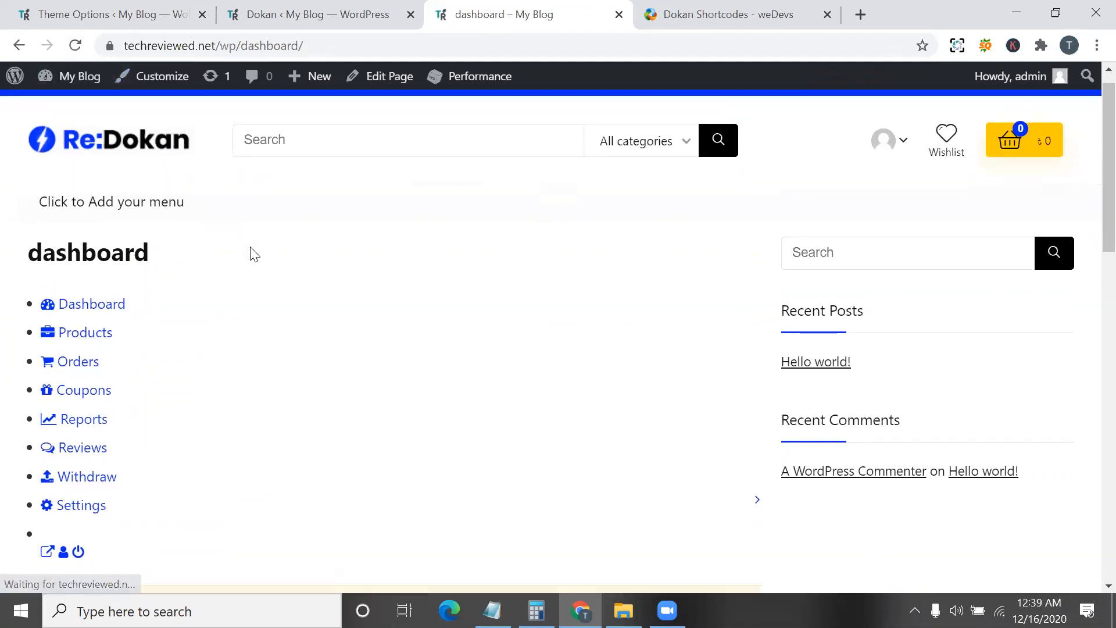
scroll(254, 254, down, 3)
scroll(254, 254, down, 10)
scroll(259, 273, down, 1)
scroll(261, 266, up, 9)
scroll(209, 436, up, 3)
scroll(157, 356, down, 3)
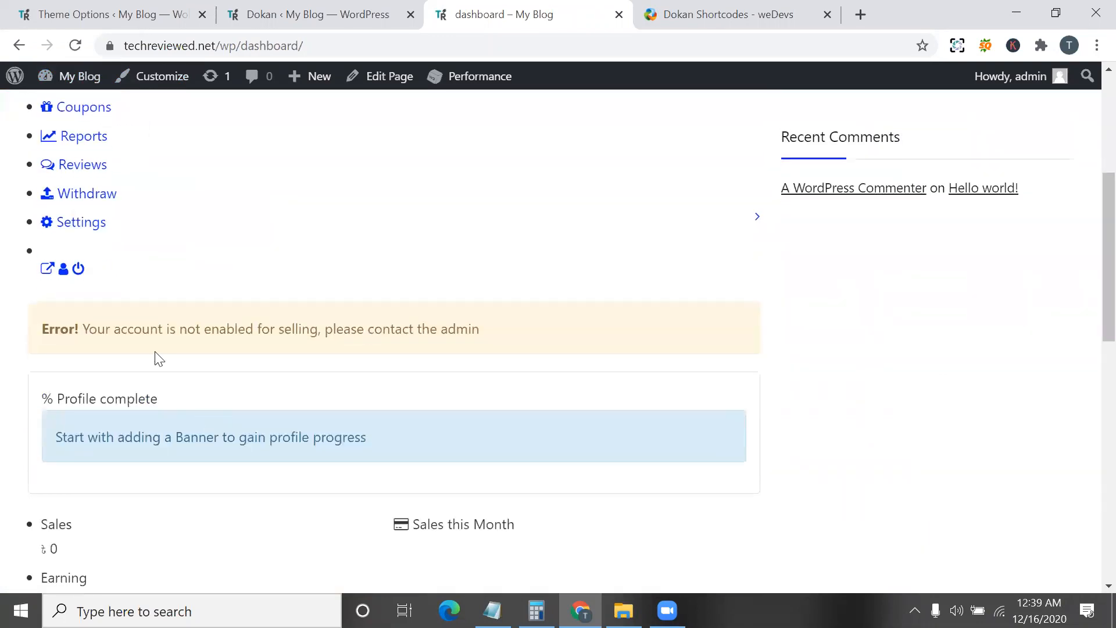
triple_click(193, 335)
- Return to the editor of the newly created dashboard page and move that page to the trash
click(19, 46)
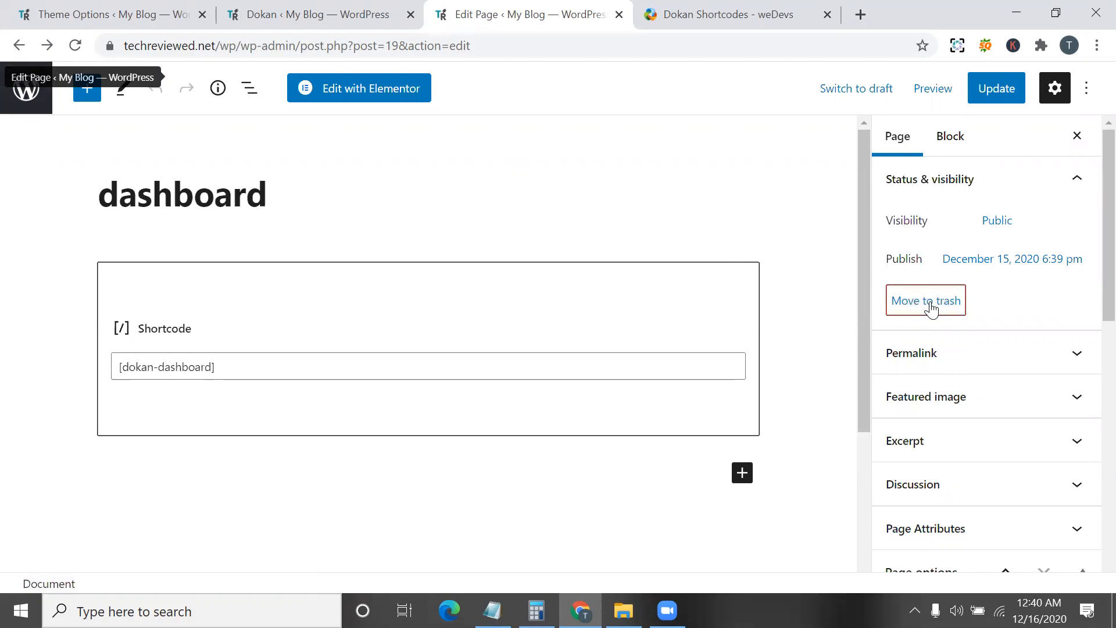
key(ctrl+s)
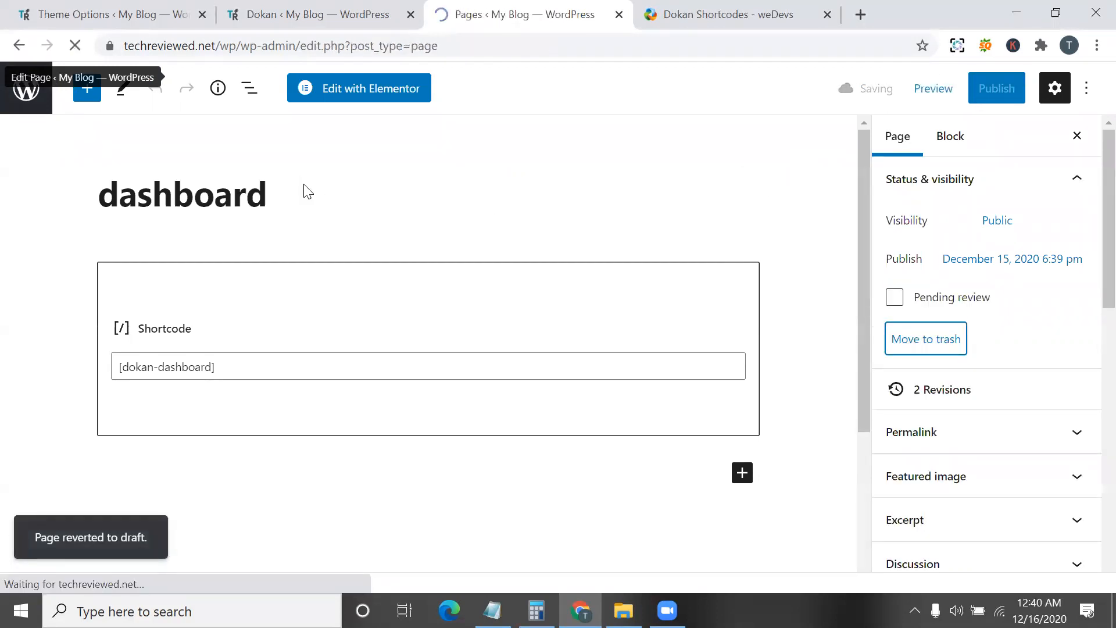
- Open the list of trashed pages and restore the original Dashboard page
scroll(366, 325, down, 3)
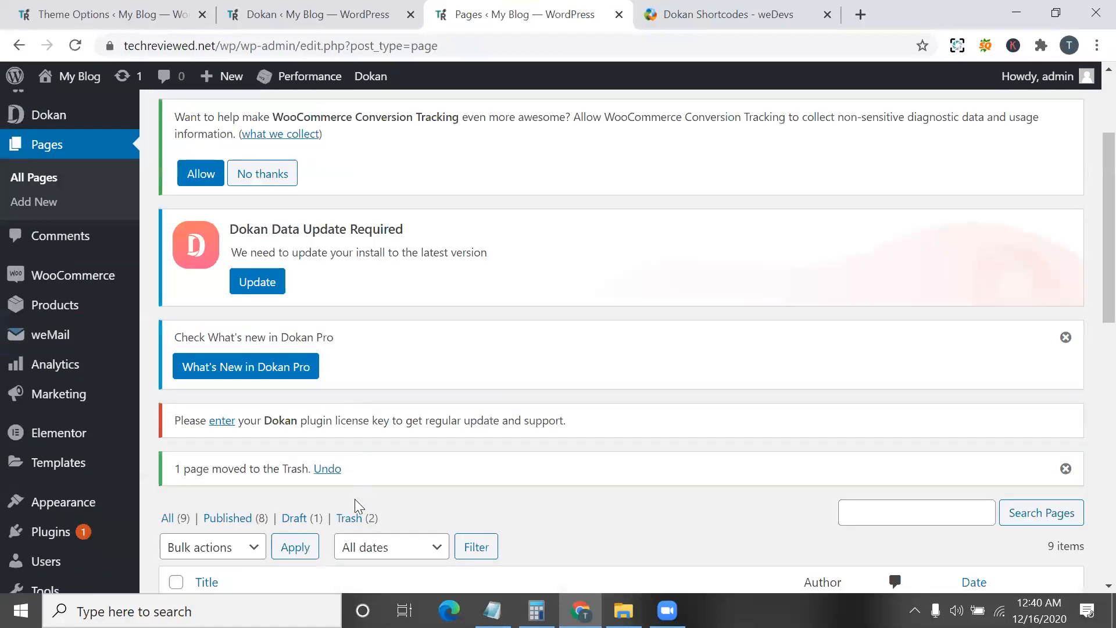
click(359, 519)
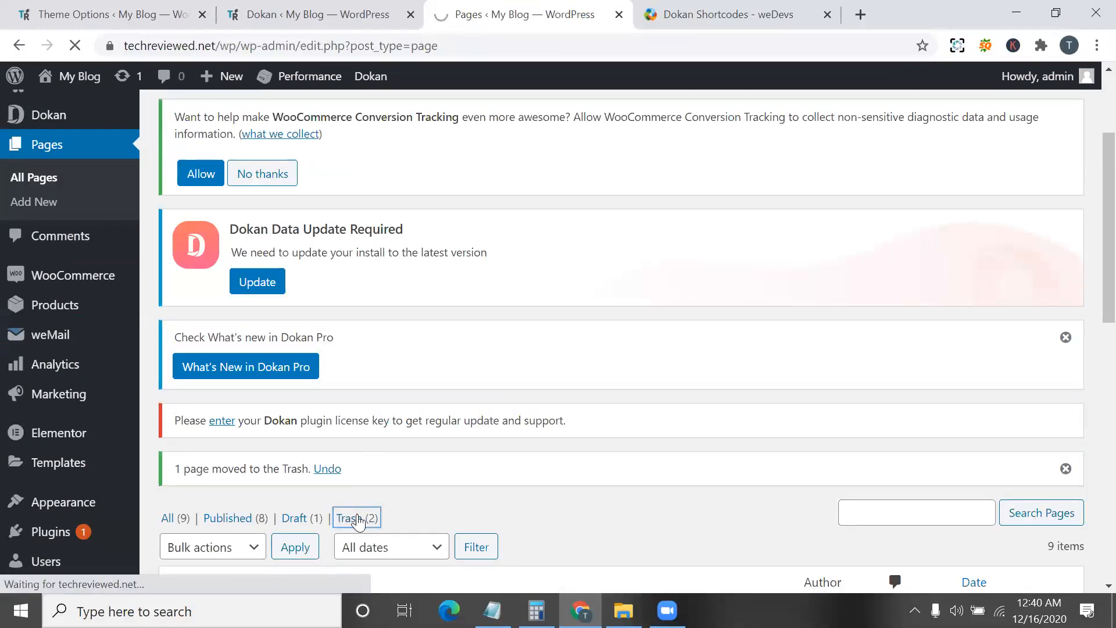
scroll(357, 520, down, 5)
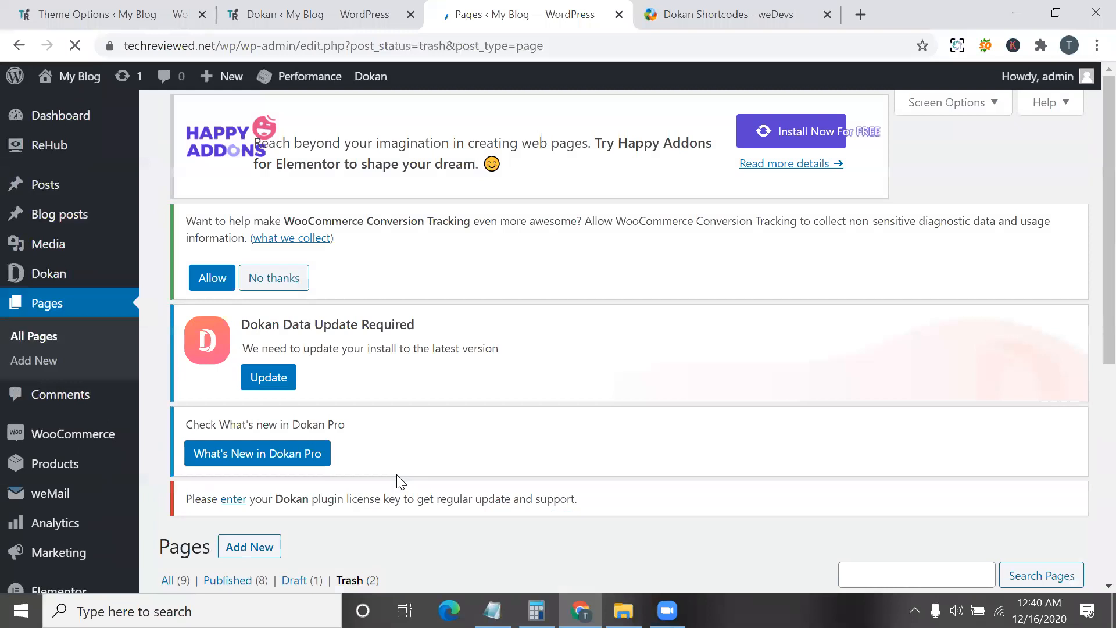
scroll(397, 478, down, 5)
scroll(285, 446, down, 1)
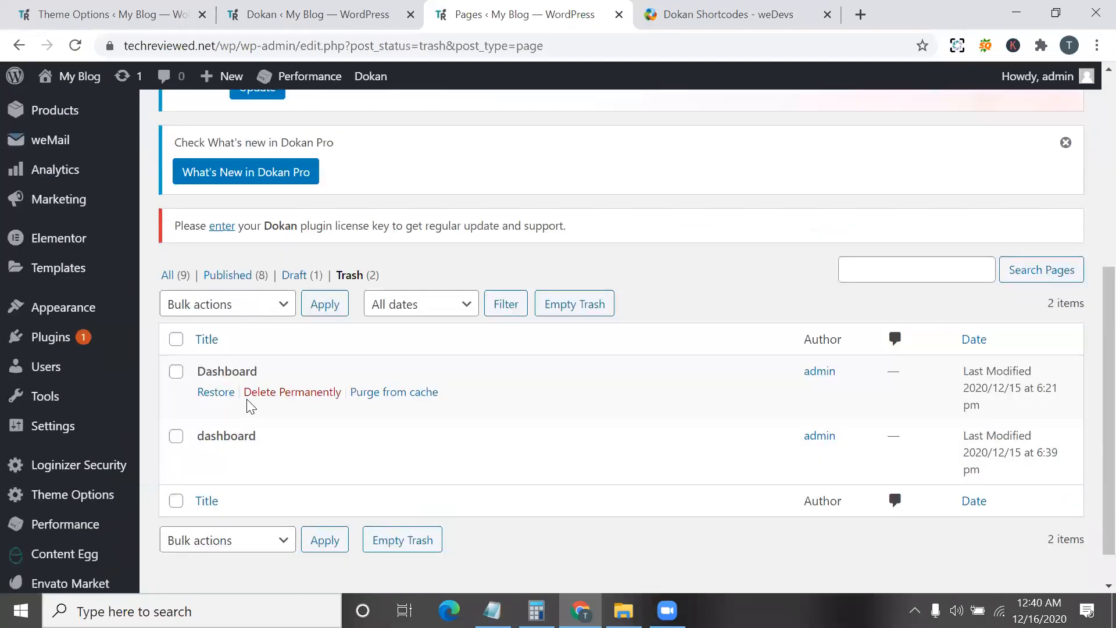
click(224, 395)
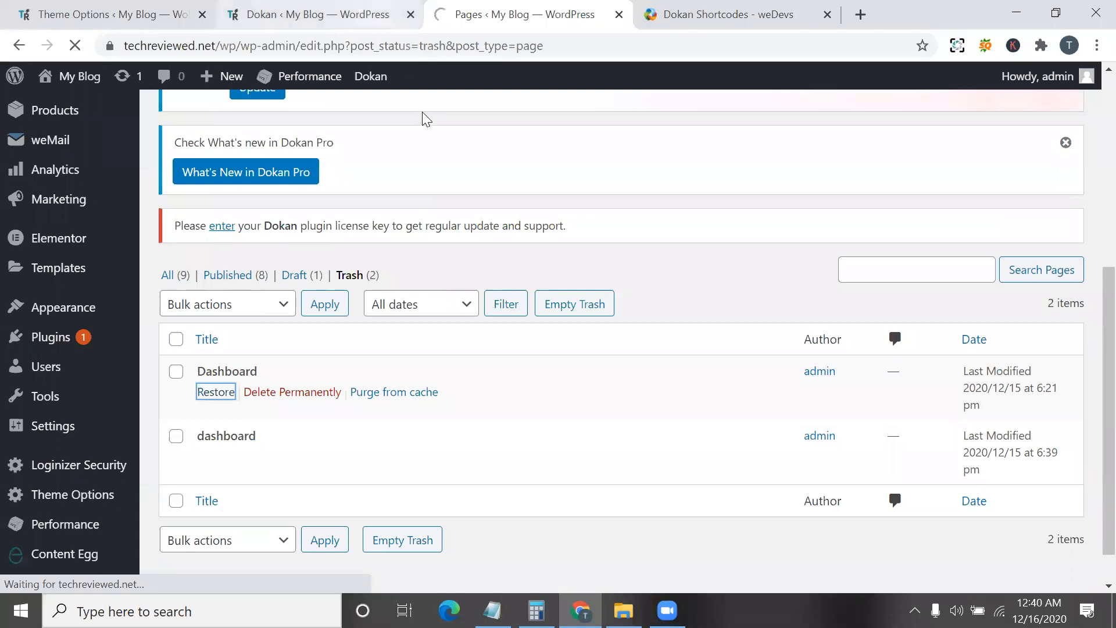
- Switch to the Dokan Shortcodes documentation and review the Store Listing, My Orders and Best Selling Products entries
click(314, 14)
click(523, 14)
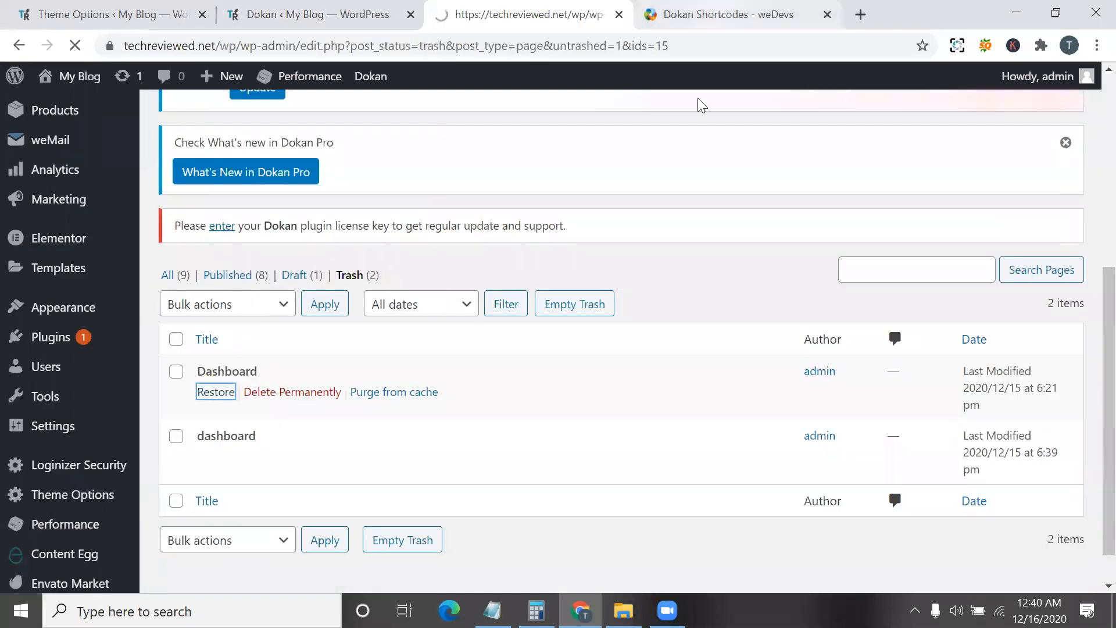
key(ctrl+Tab)
scroll(606, 399, down, 3)
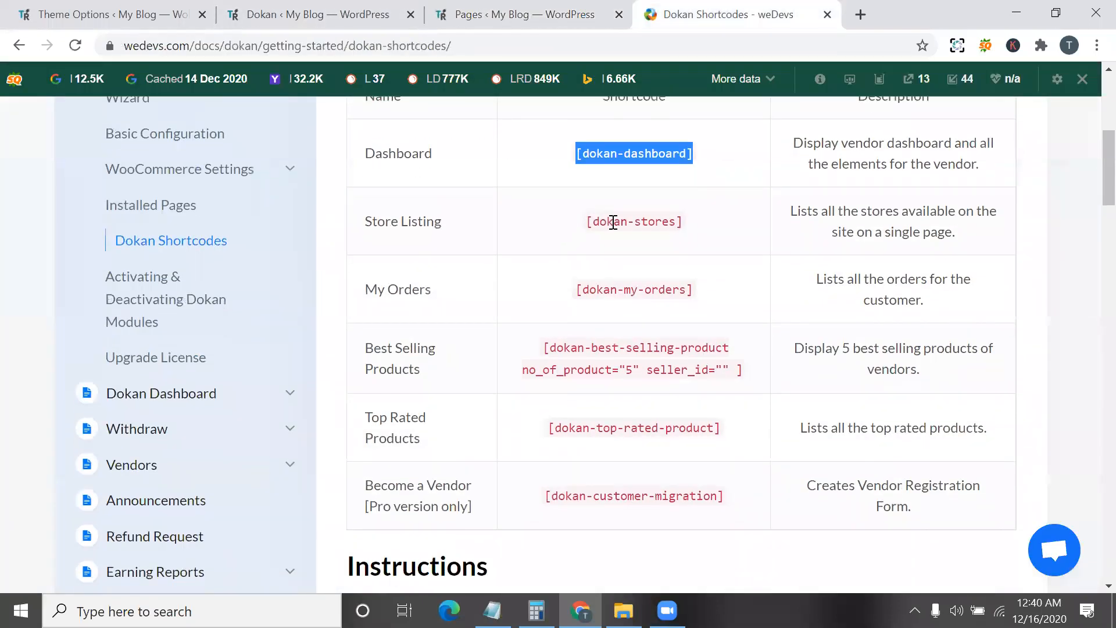
triple_click(434, 226)
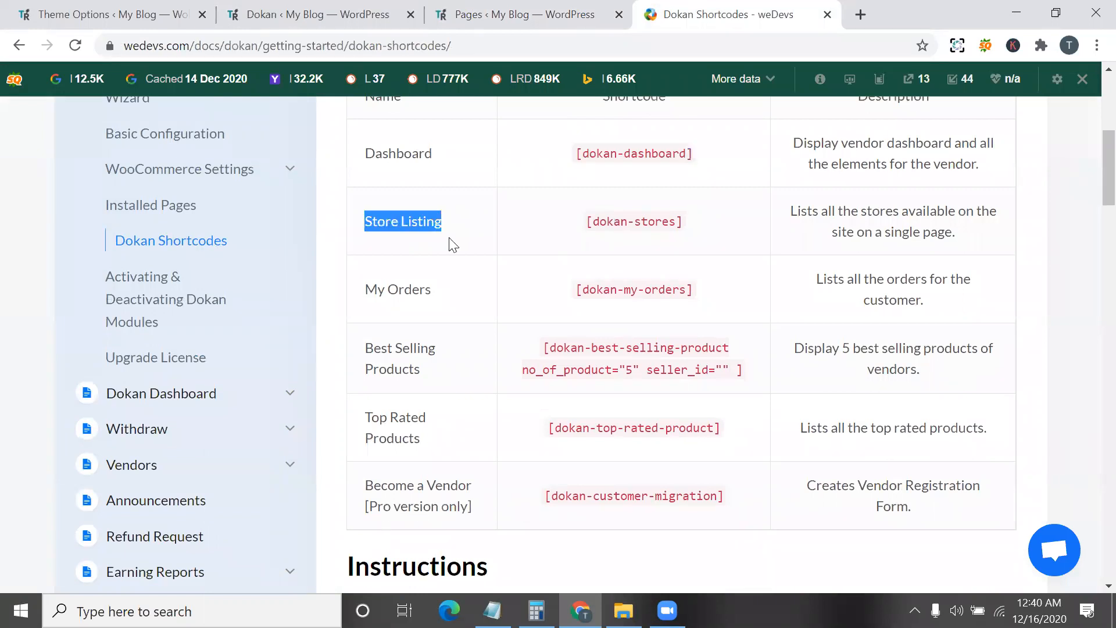
double_click(418, 292)
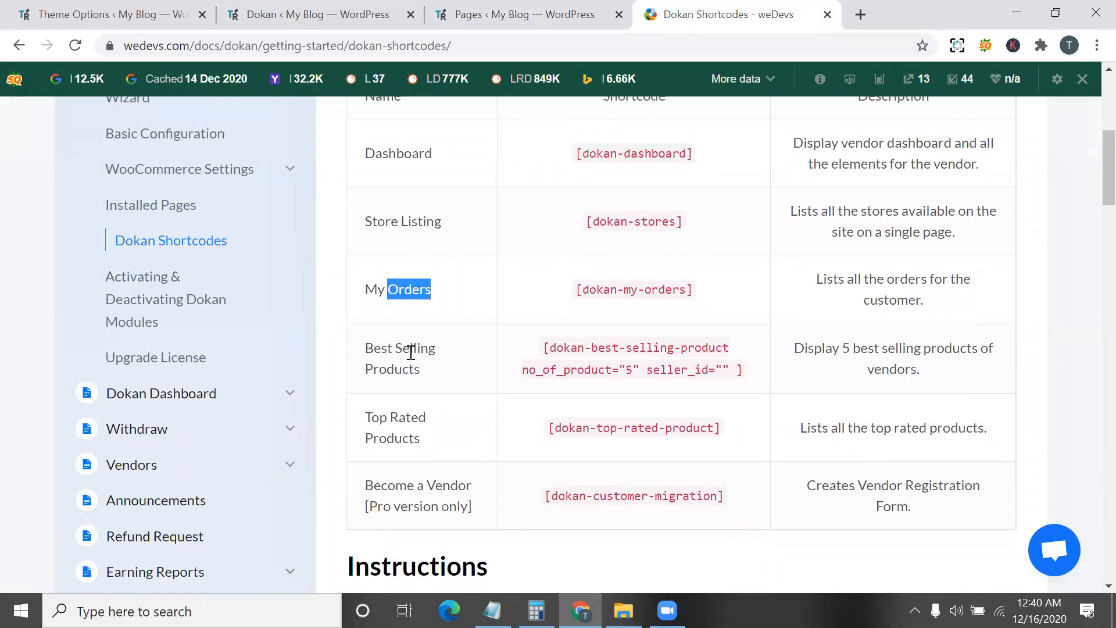
triple_click(455, 353)
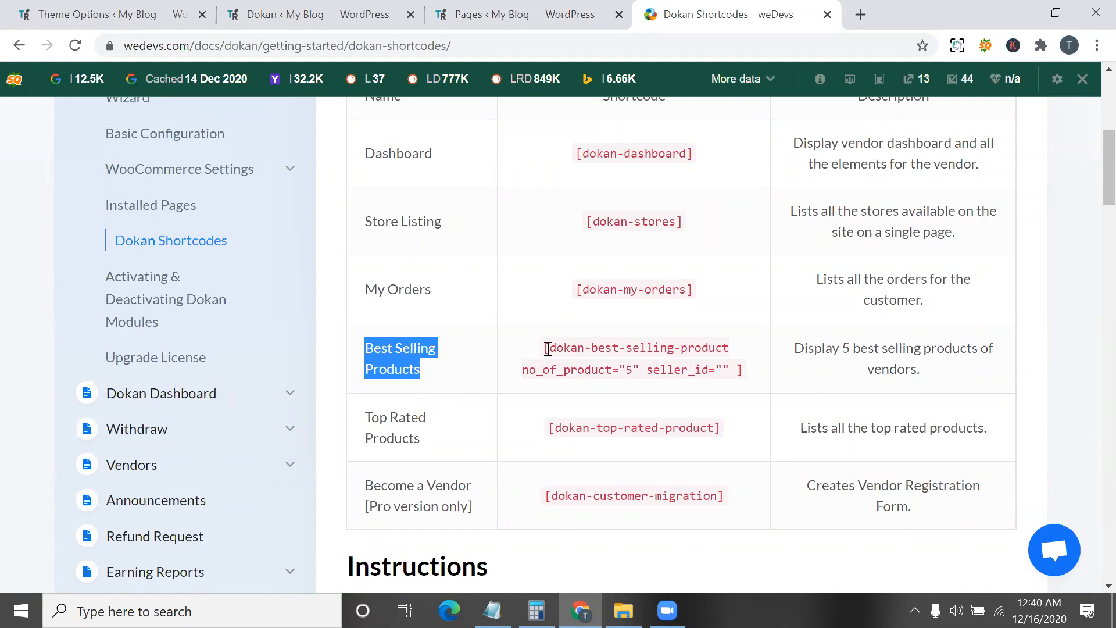
drag(544, 348, 781, 370)
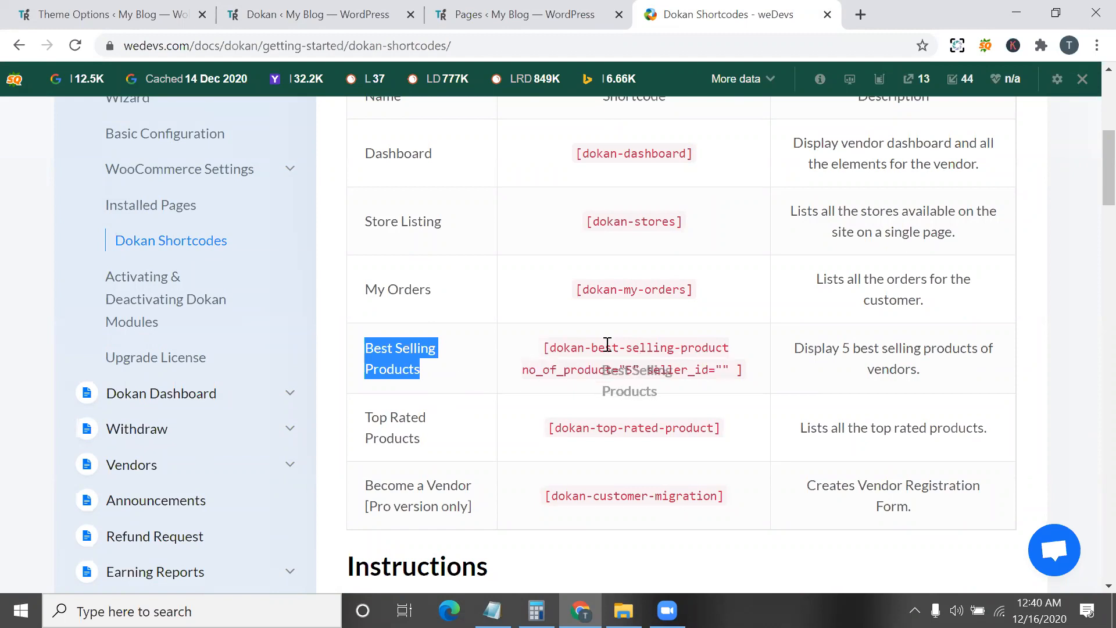
triple_click(608, 345)
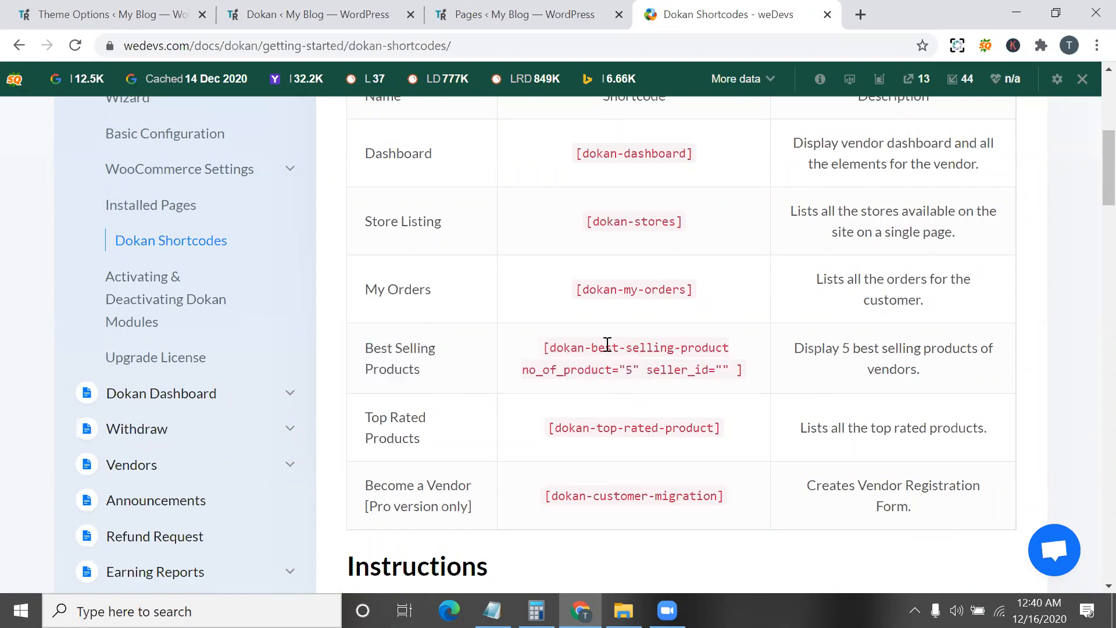
- Copy the [dokan-customer-migration] shortcode from the documentation and start adding a new page in WordPress
triple_click(581, 488)
right_click(581, 488)
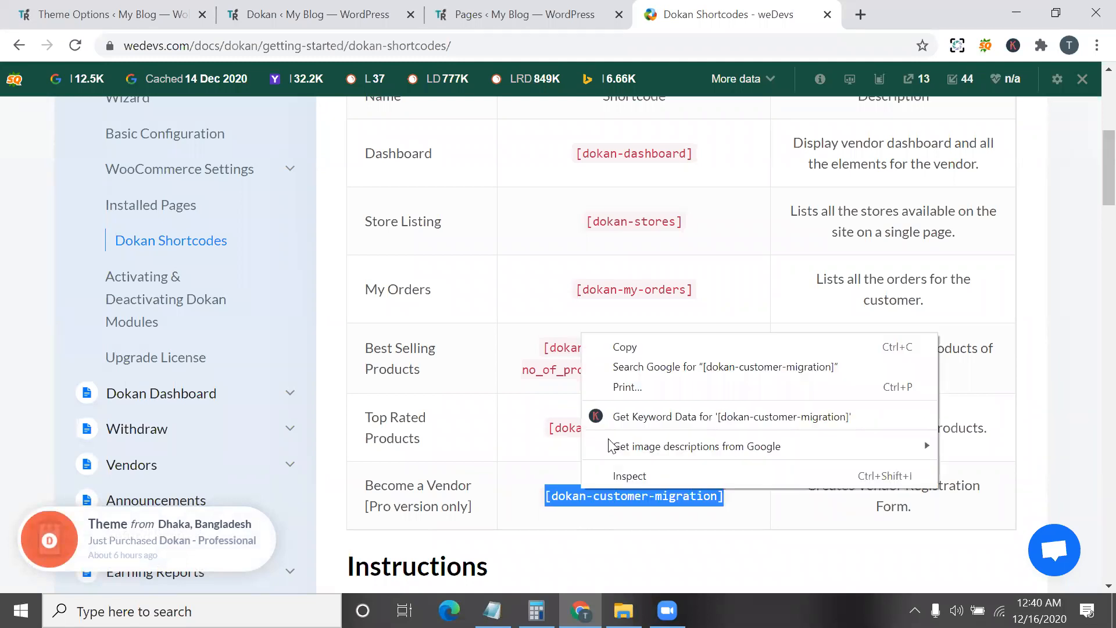
click(626, 339)
click(488, 14)
scroll(363, 311, down, 6)
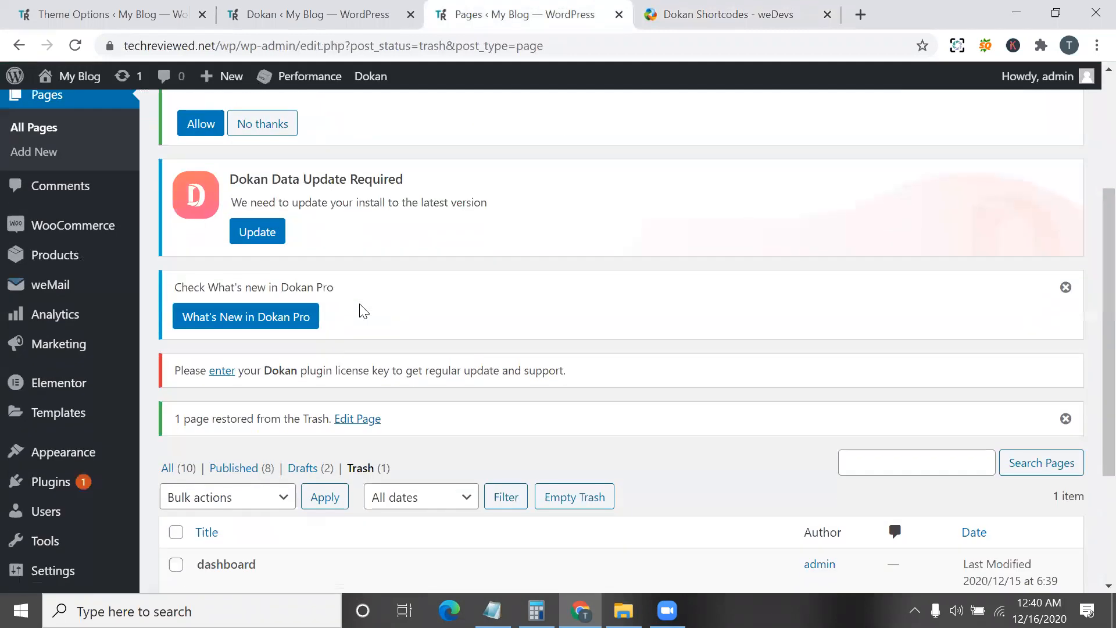
scroll(248, 312, up, 5)
click(46, 301)
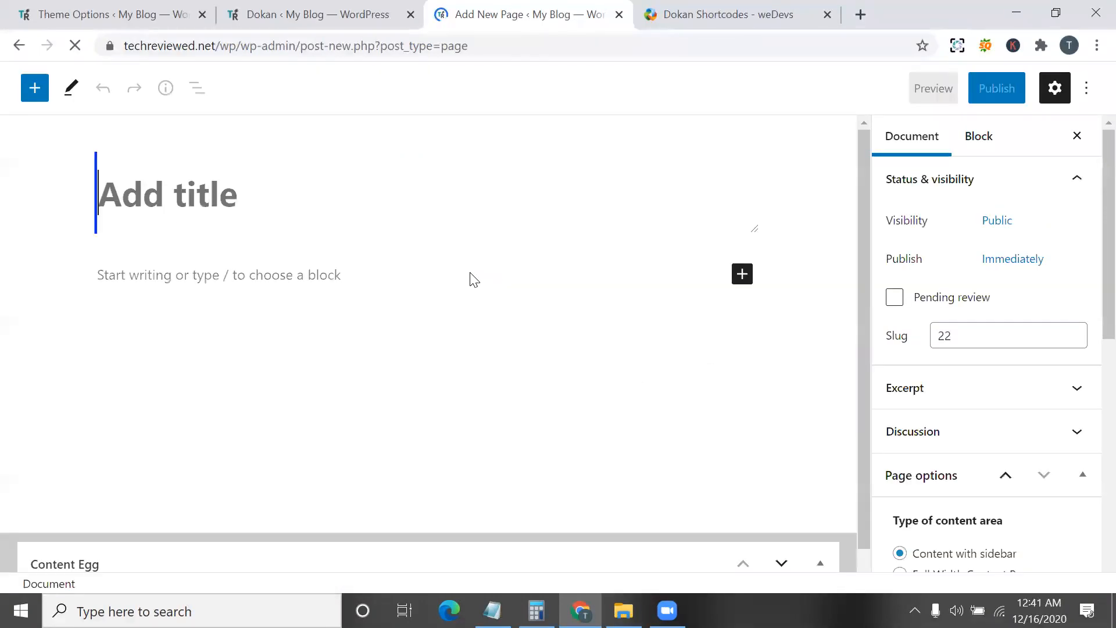
- Title the new page "Become a vendor"
text(b)
key(BackSpace)
text(Become a be)
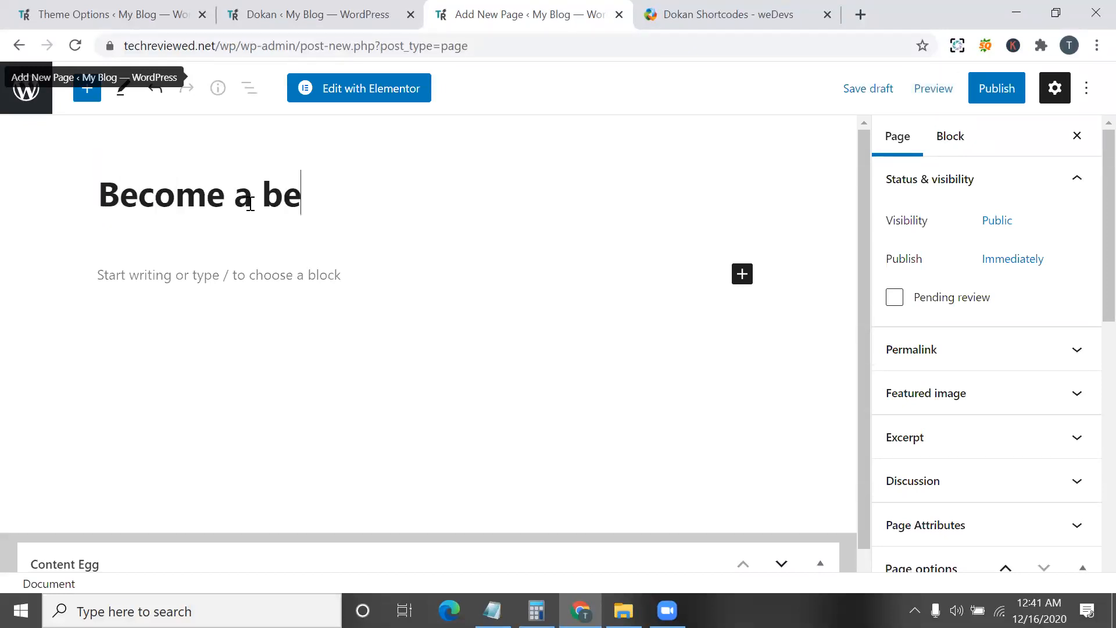
text(ndo)
key(BackSpace)
key(BackSpace)
key(BackSpace)
key(BackSpace)
key(BackSpace)
text(vendor)
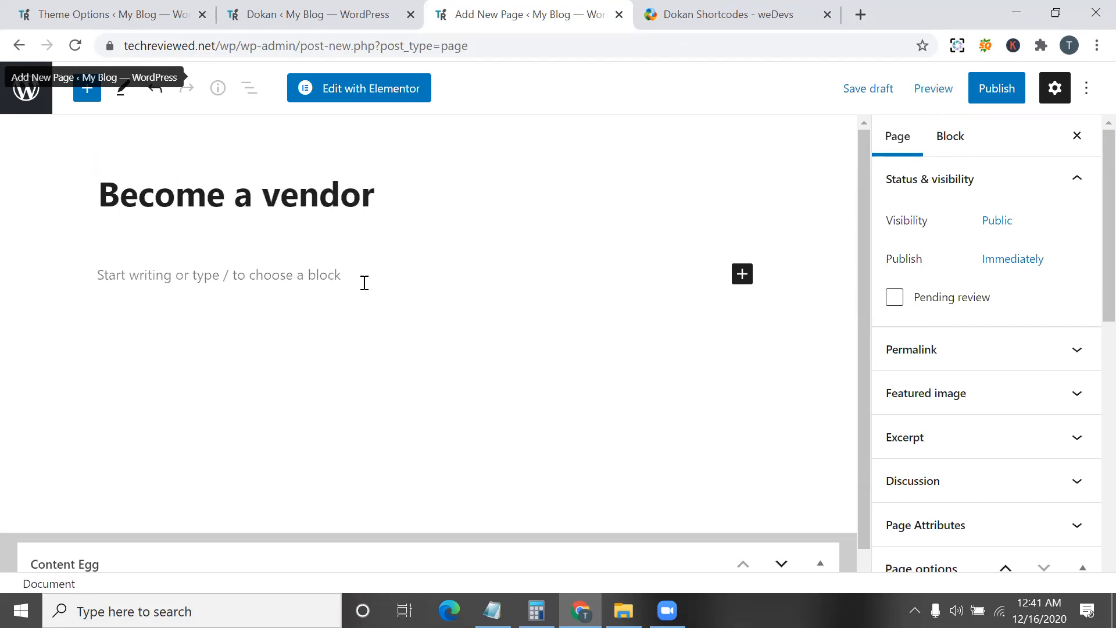
- Add a Shortcode block containing [dokan-customer-migration] to the Become a vendor page and publish the page
click(736, 281)
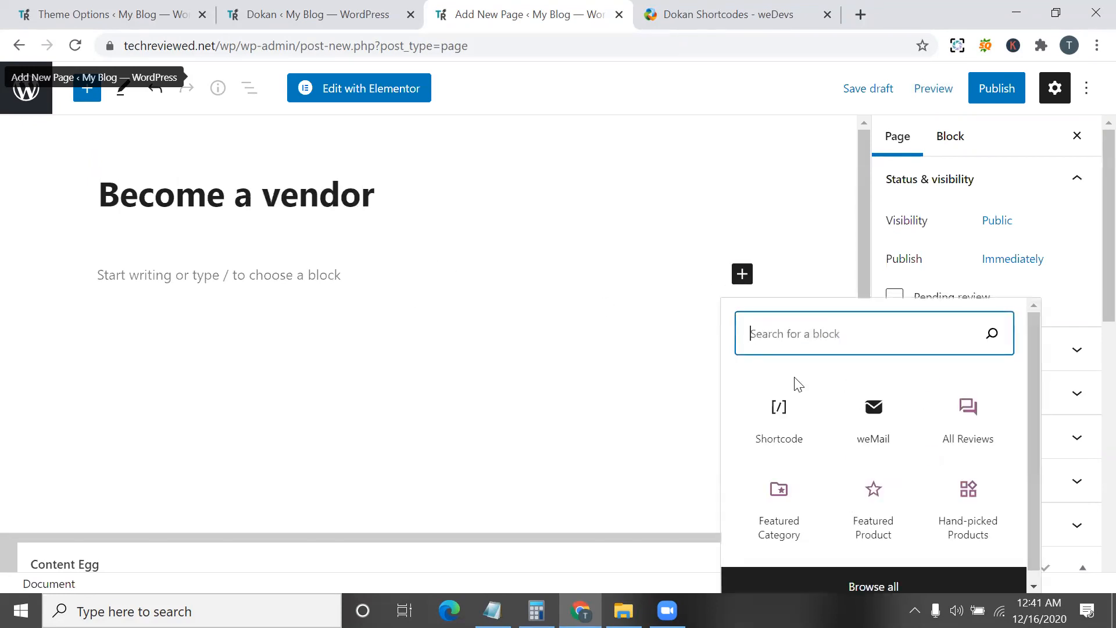
click(775, 422)
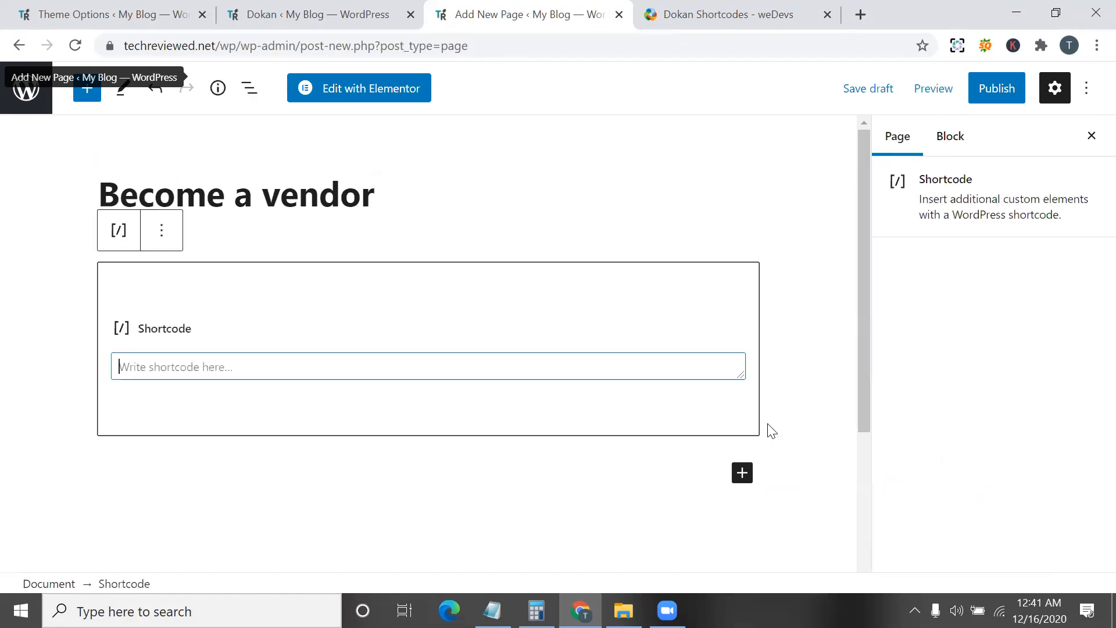
key(ctrl+v)
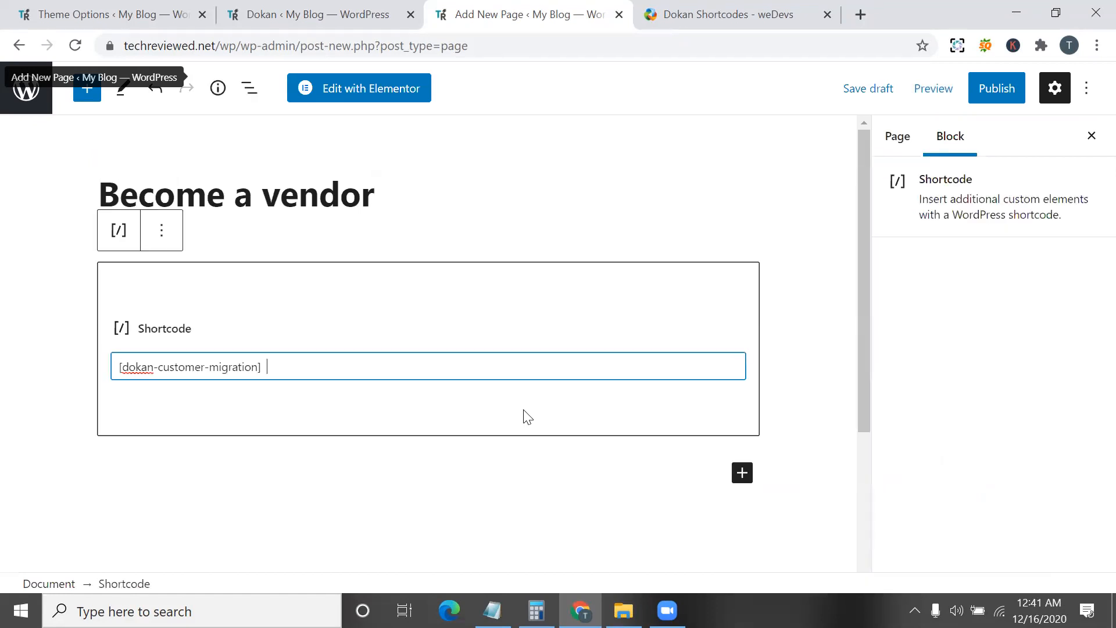
click(996, 93)
click(951, 92)
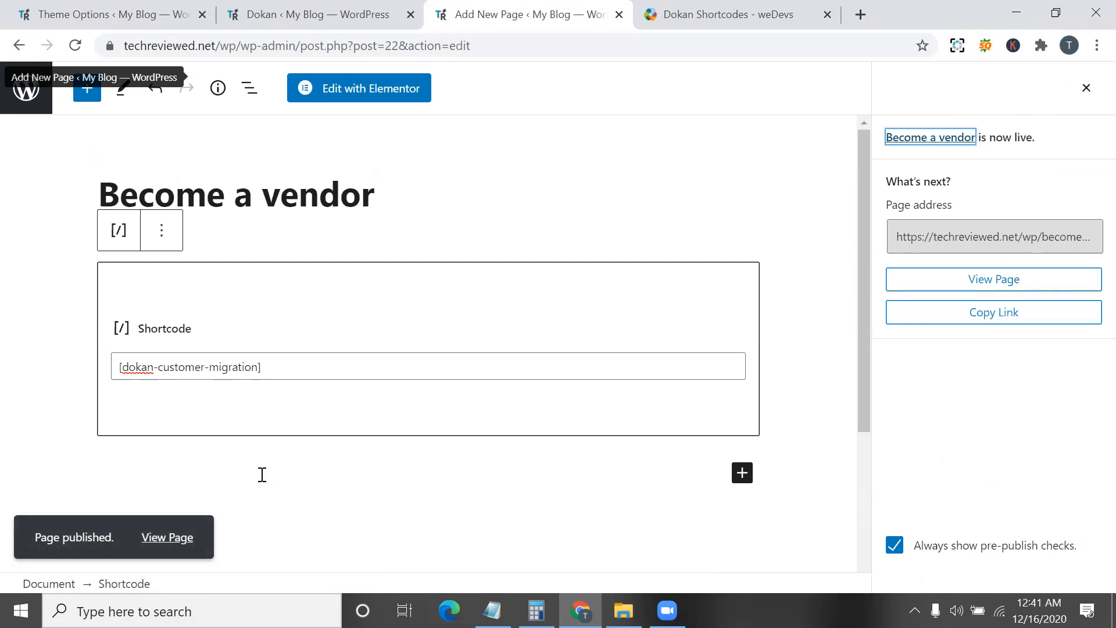
- View the published Become a vendor page and examine its Update account to Vendor form, including the Shop URL field
click(166, 537)
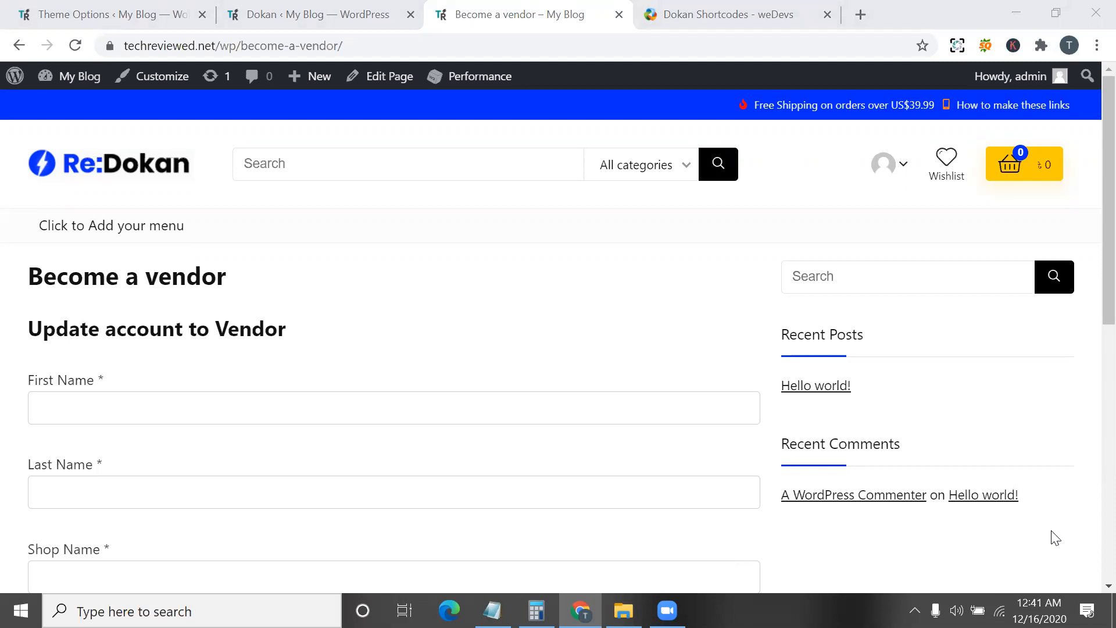
scroll(386, 331, down, 9)
scroll(387, 331, up, 6)
click(310, 489)
double_click(310, 489)
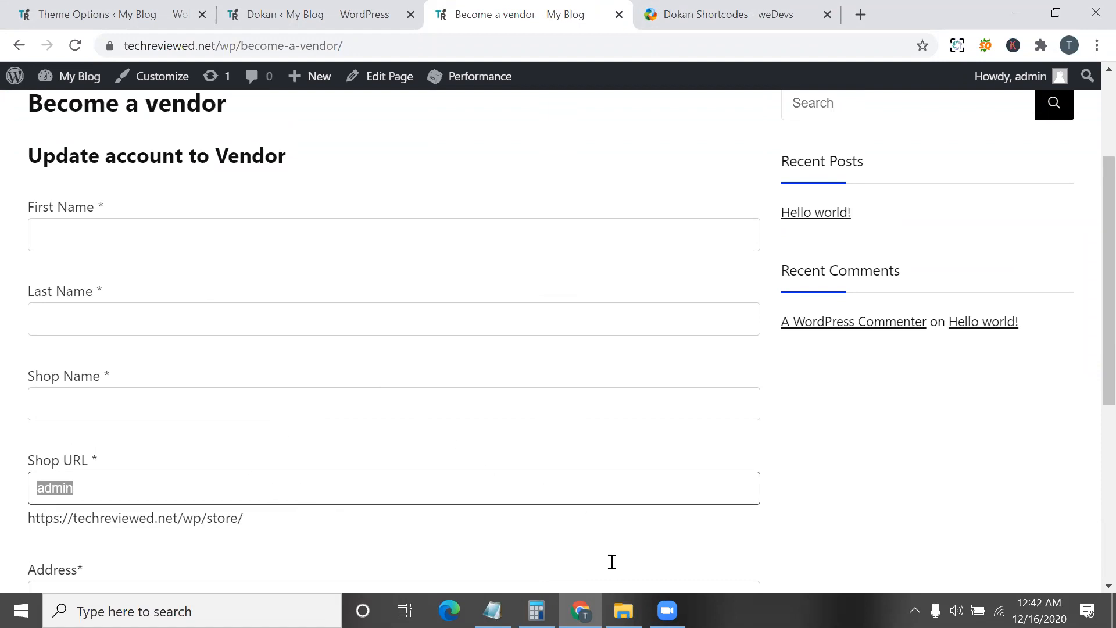
scroll(243, 482, up, 3)
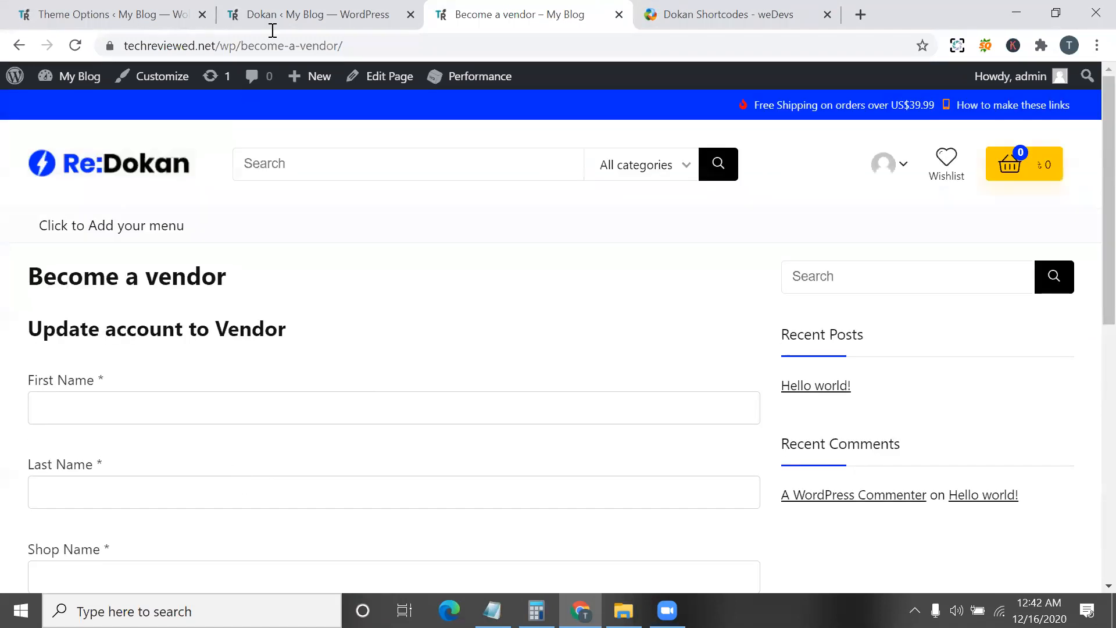
click(369, 10)
click(552, 8)
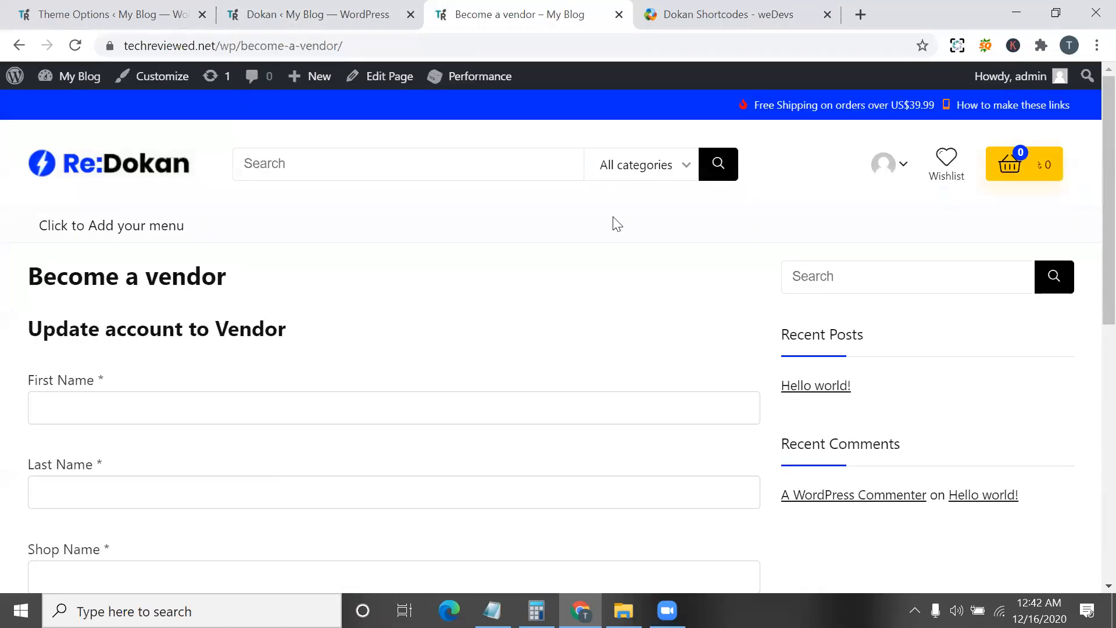
scroll(612, 340, down, 3)
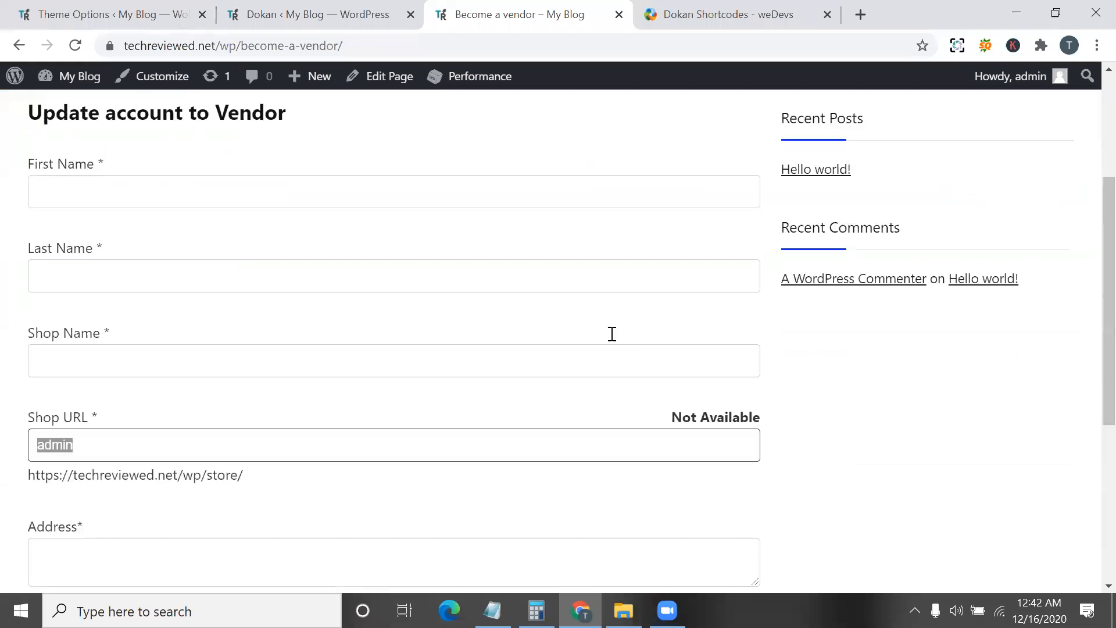
- Try adminu as the Shop URL in the vendor form and return the field to admin
scroll(572, 355, down, 2)
click(573, 355)
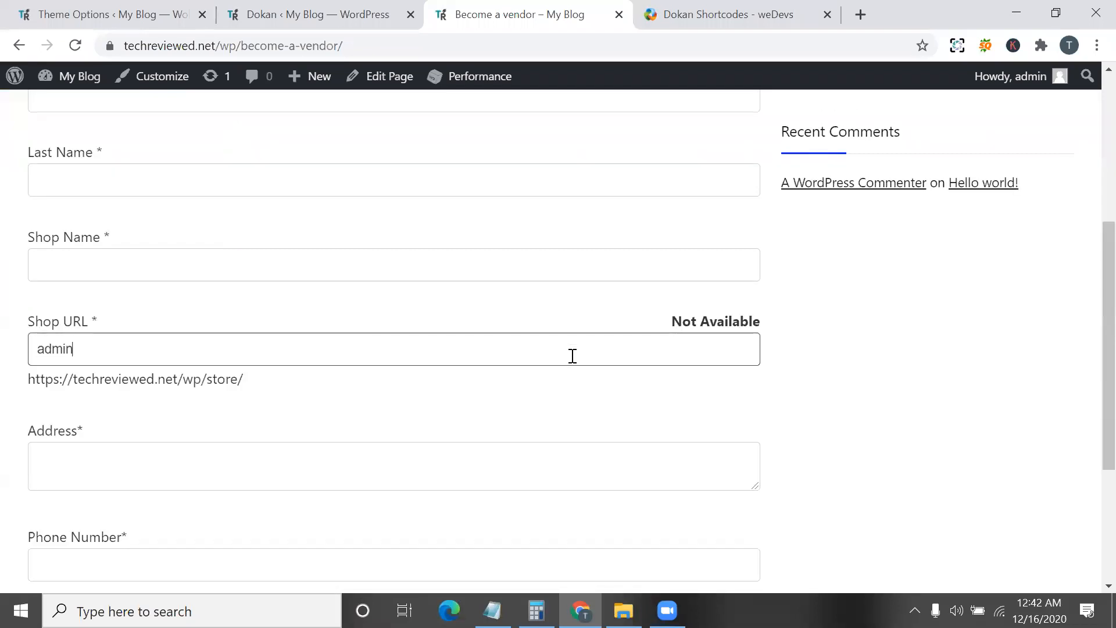
key(ctrl+a)
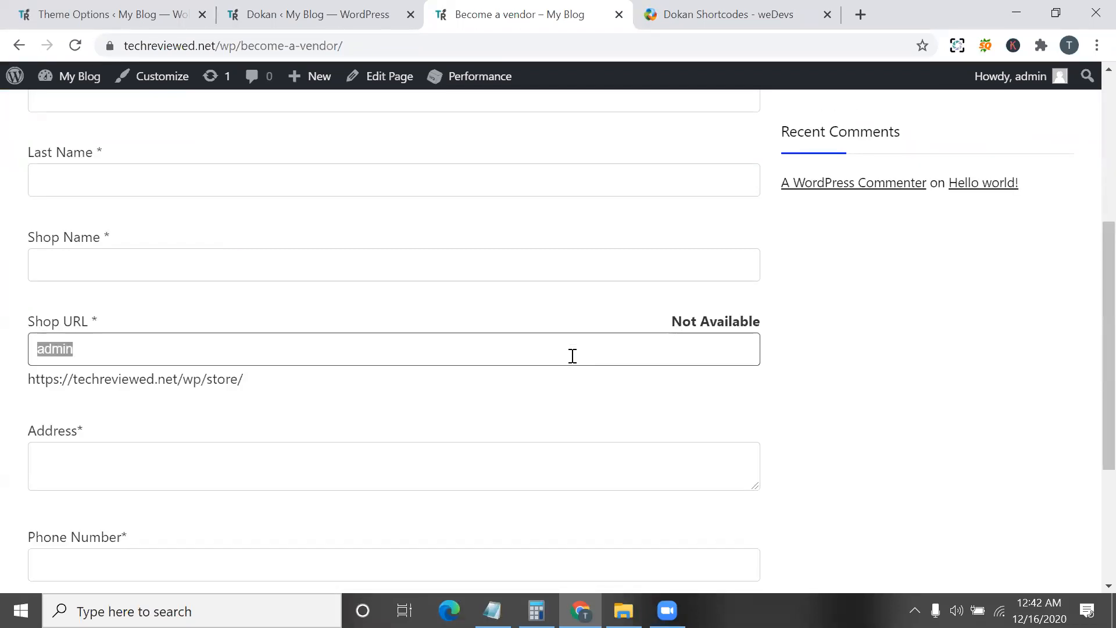
click(572, 356)
text(u)
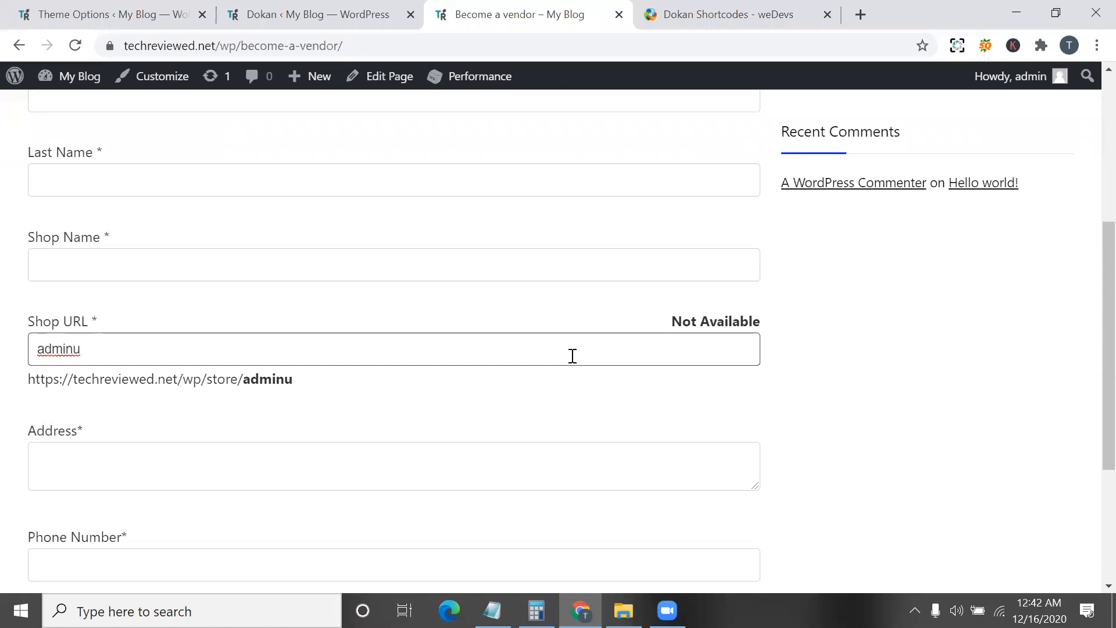
key(BackSpace)
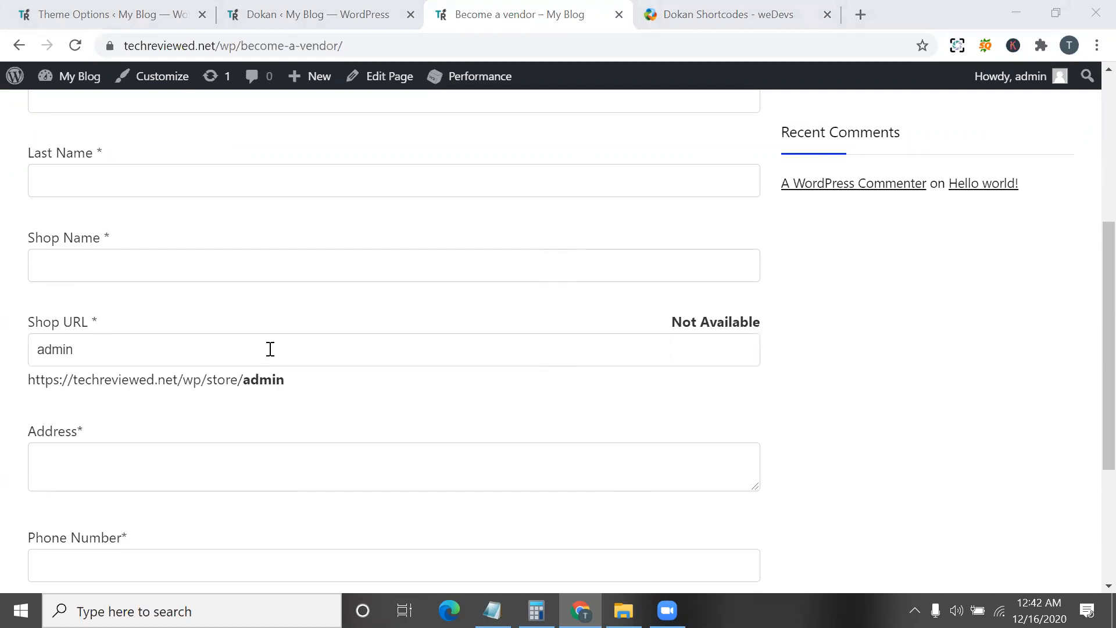
- Review the Update account to Vendor form from its heading down to the phone number field
scroll(269, 346, up, 5)
scroll(269, 346, down, 4)
scroll(271, 349, up, 4)
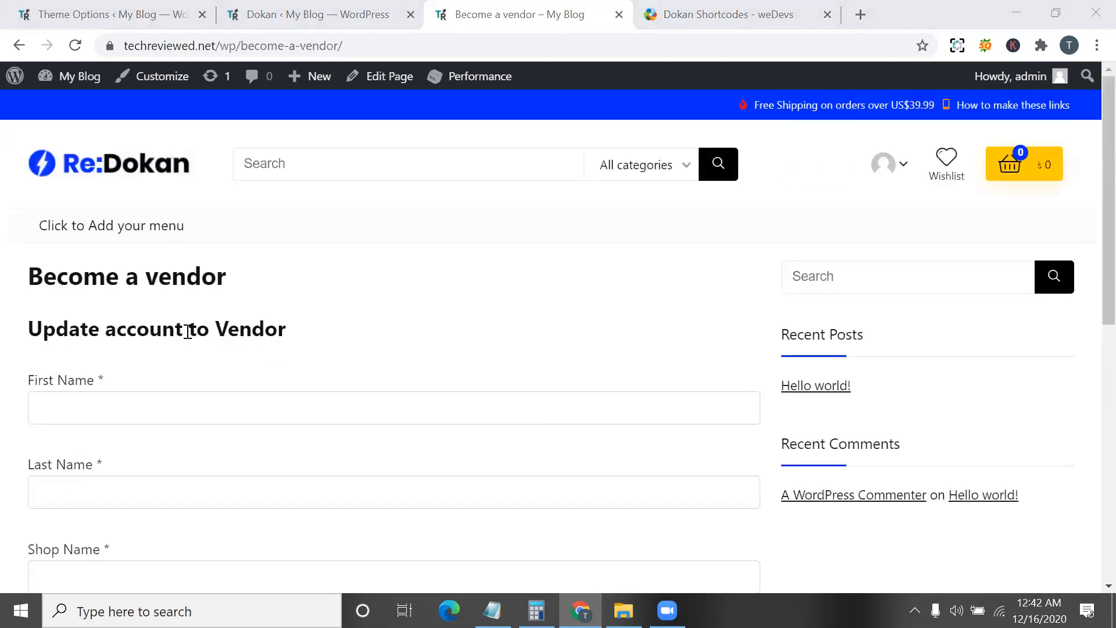
scroll(187, 331, down, 9)
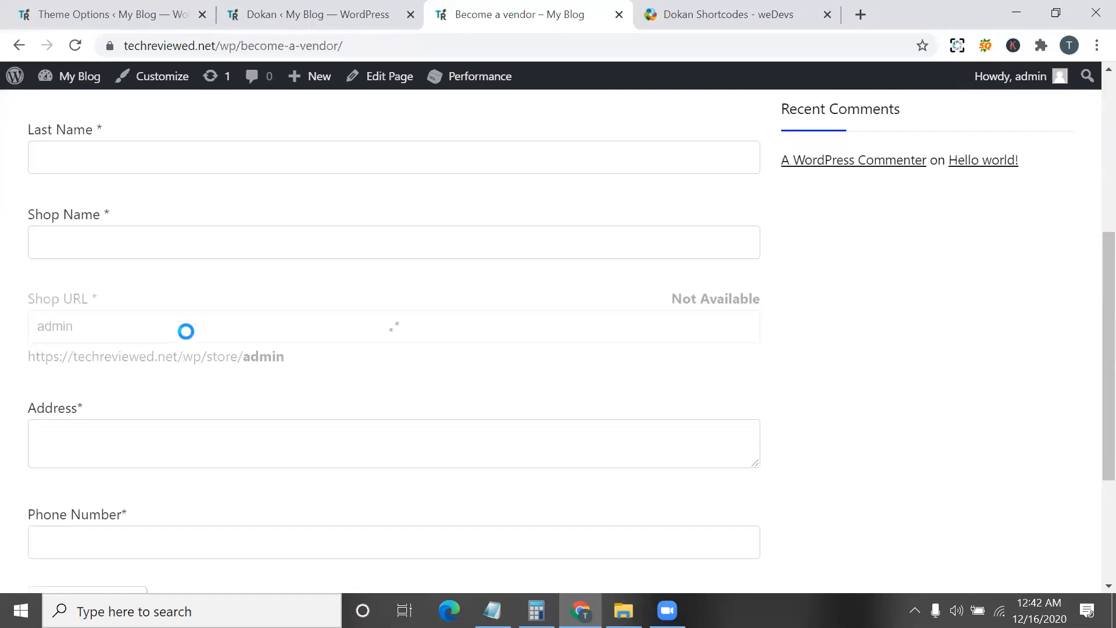
- Open daraz.com.bd in a new browser tab and examine its Sell on Daraz page
click(869, 16)
text(da)
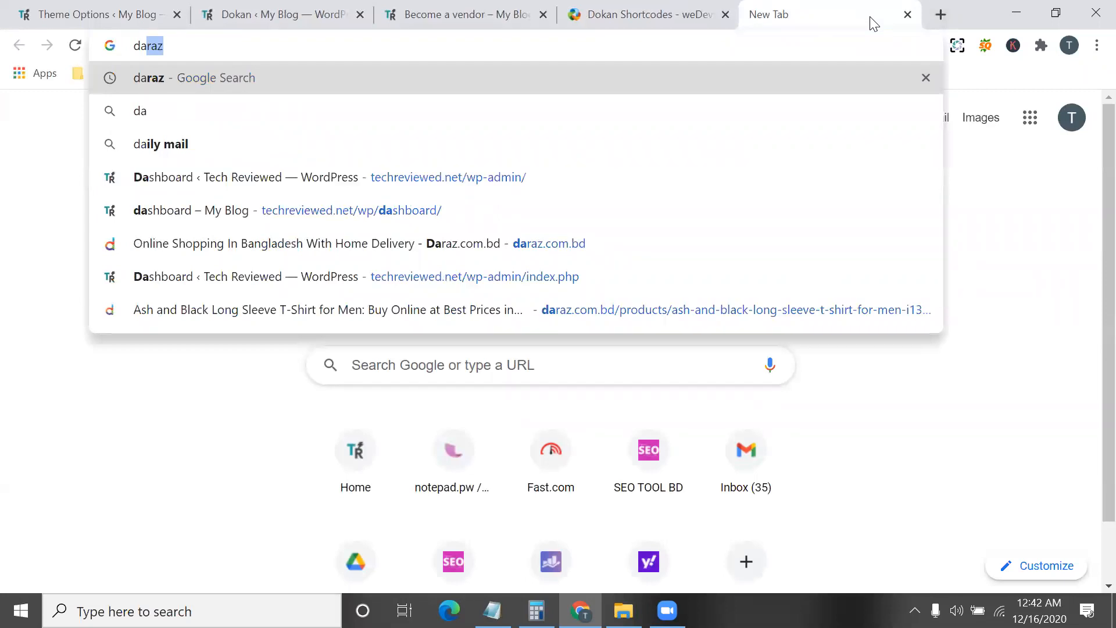
key(Return)
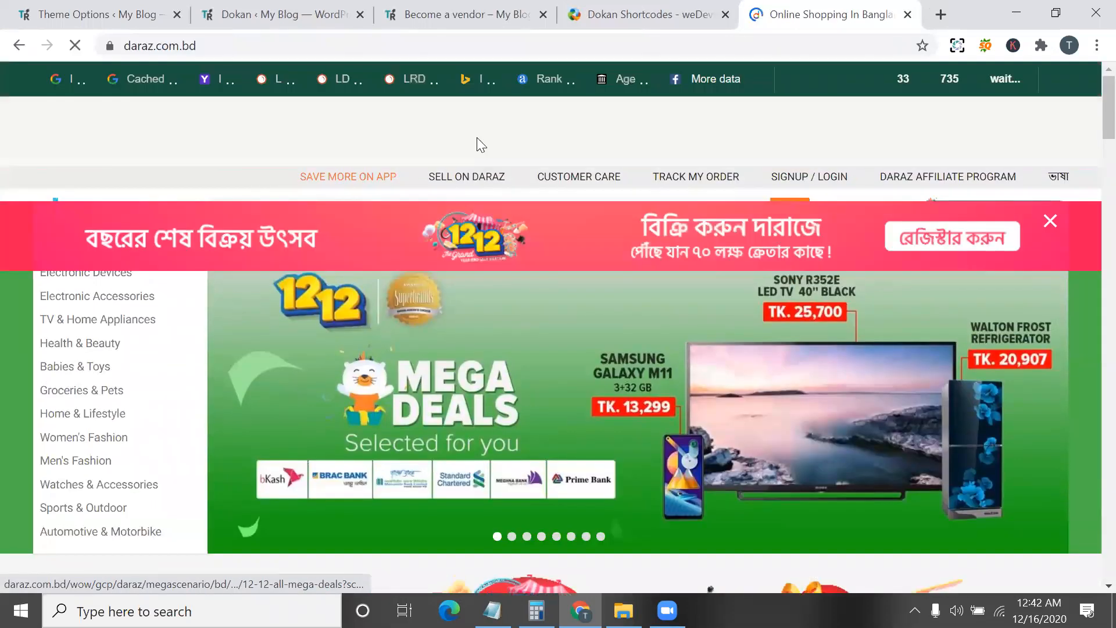
click(476, 183)
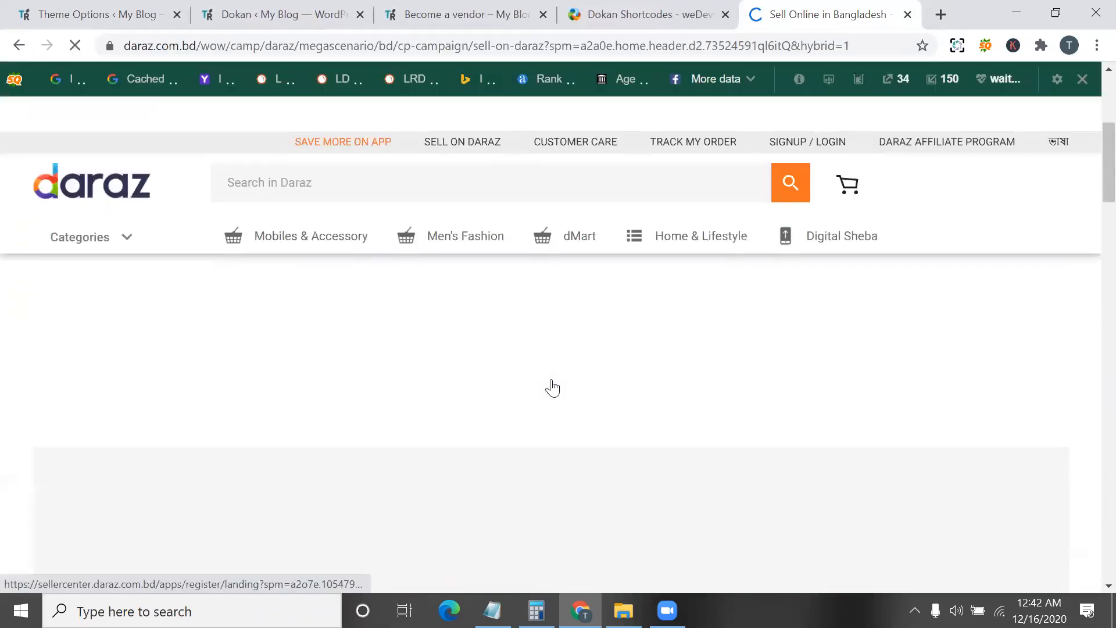
scroll(551, 379, up, 2)
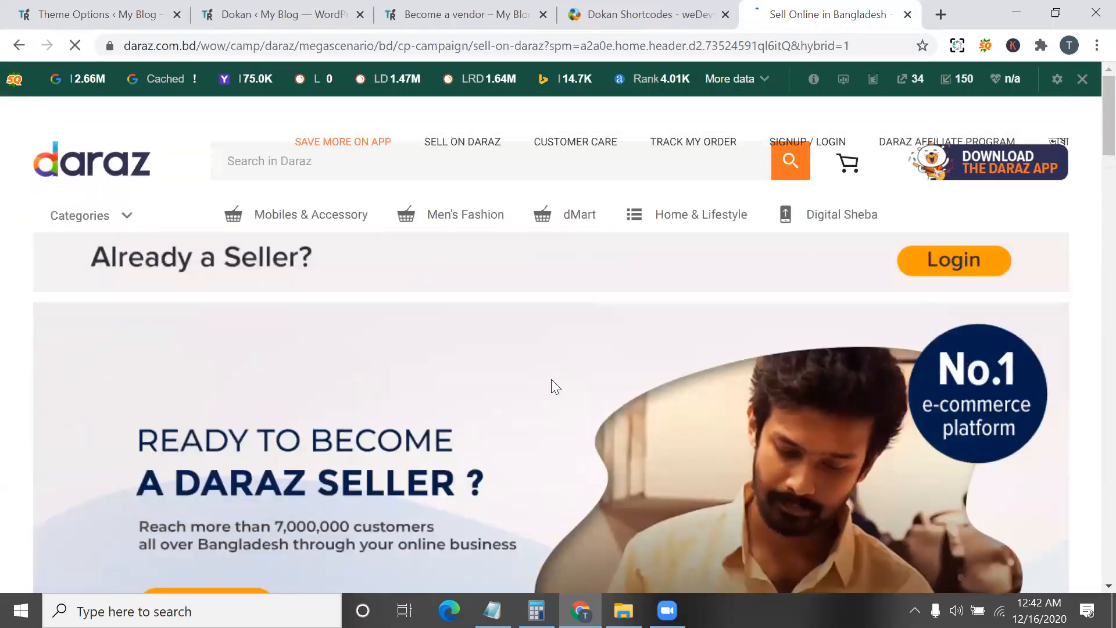
scroll(551, 379, down, 6)
scroll(242, 545, up, 5)
scroll(243, 553, down, 1)
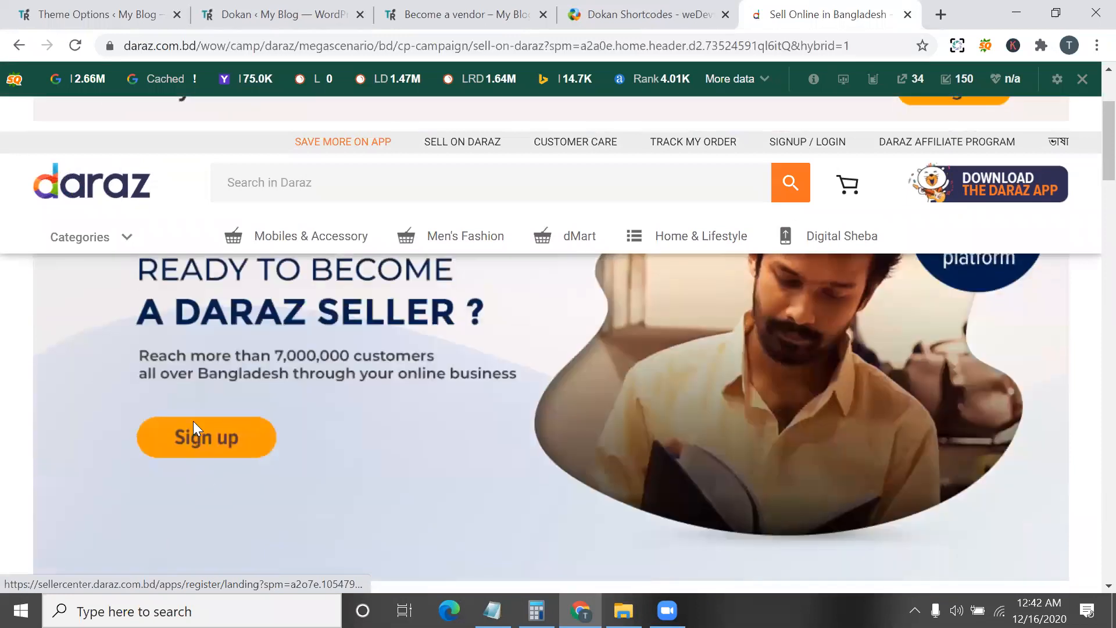
- Open the Daraz seller sign-up page and compare the DarazMall, Local, Global and Digital Sheba seller types
click(193, 429)
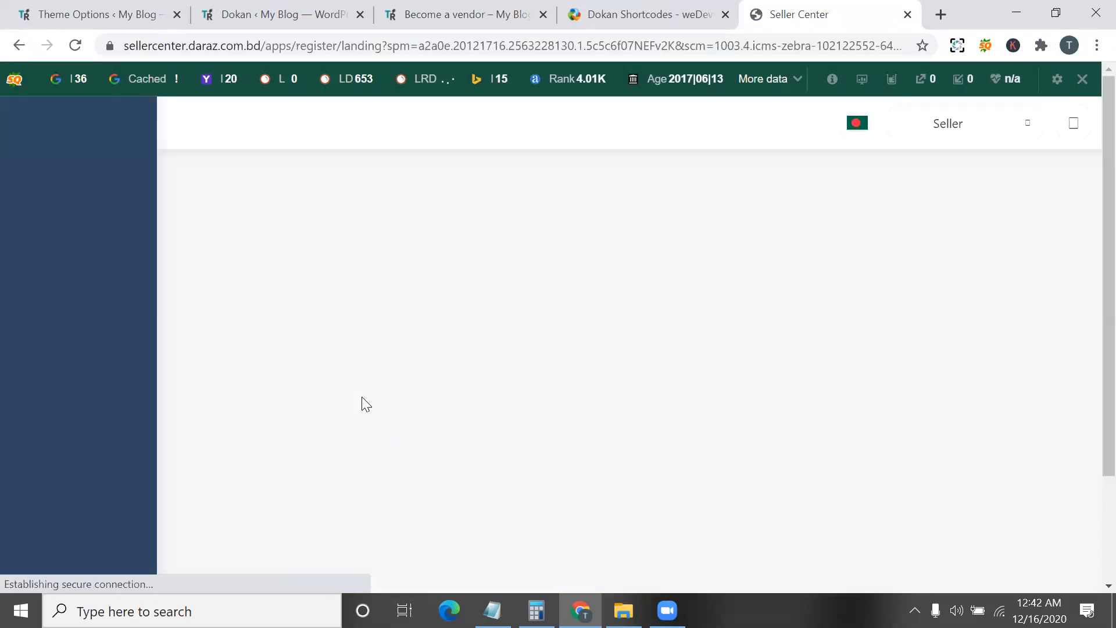
scroll(362, 397, down, 3)
scroll(365, 404, up, 3)
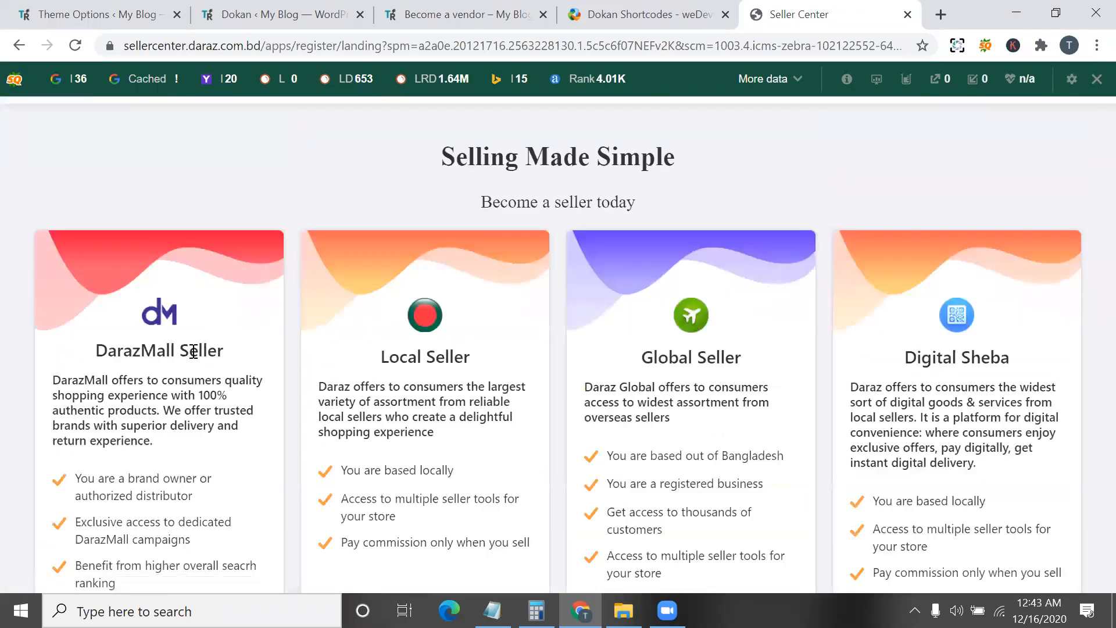
triple_click(194, 352)
triple_click(426, 356)
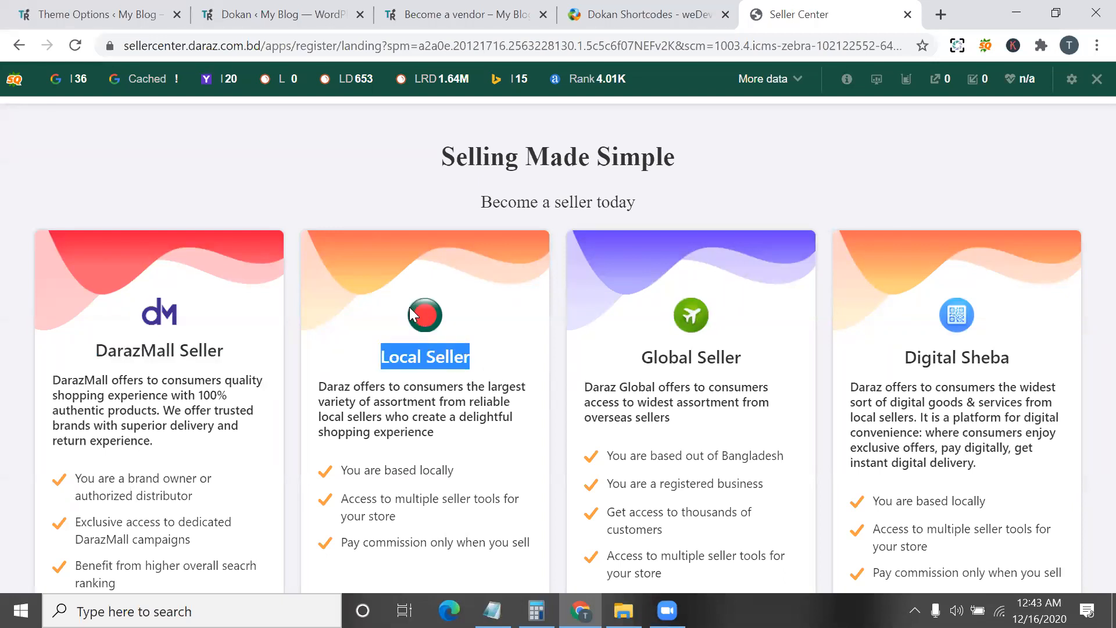
triple_click(158, 349)
double_click(676, 361)
scroll(698, 378, down, 5)
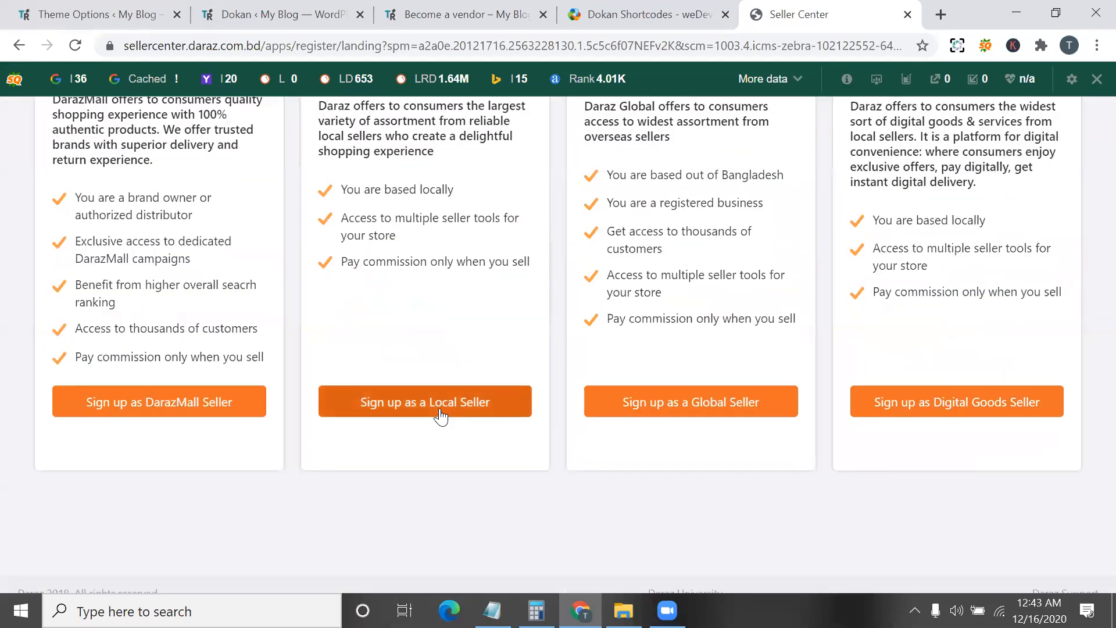
- Open the Local Seller registration form, examine its required fields and close the Daraz tab
click(440, 416)
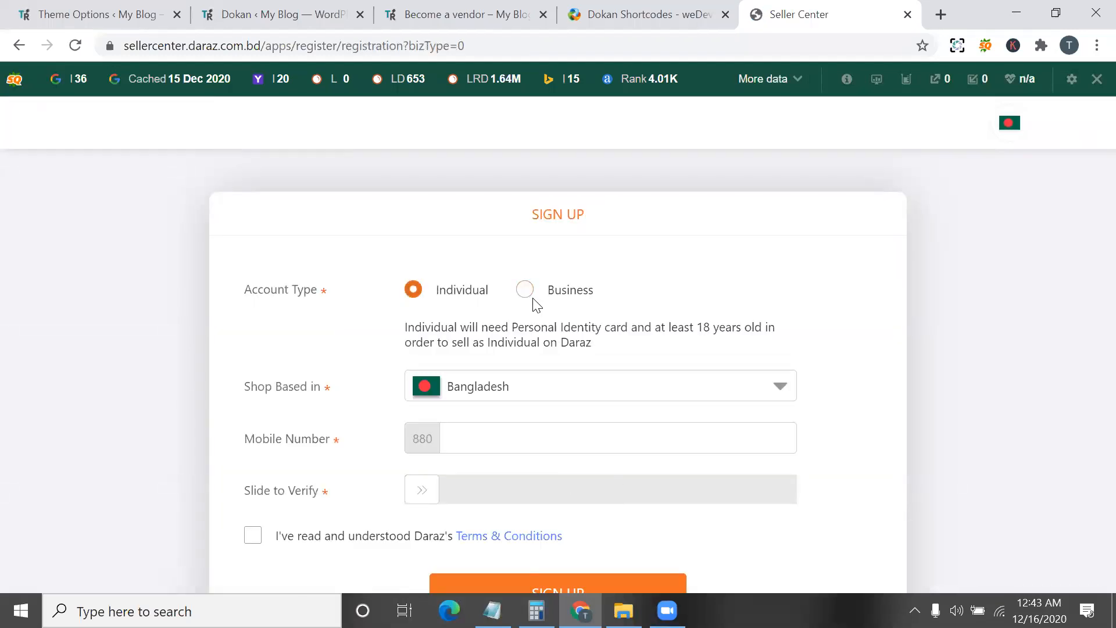
click(519, 428)
scroll(518, 428, down, 5)
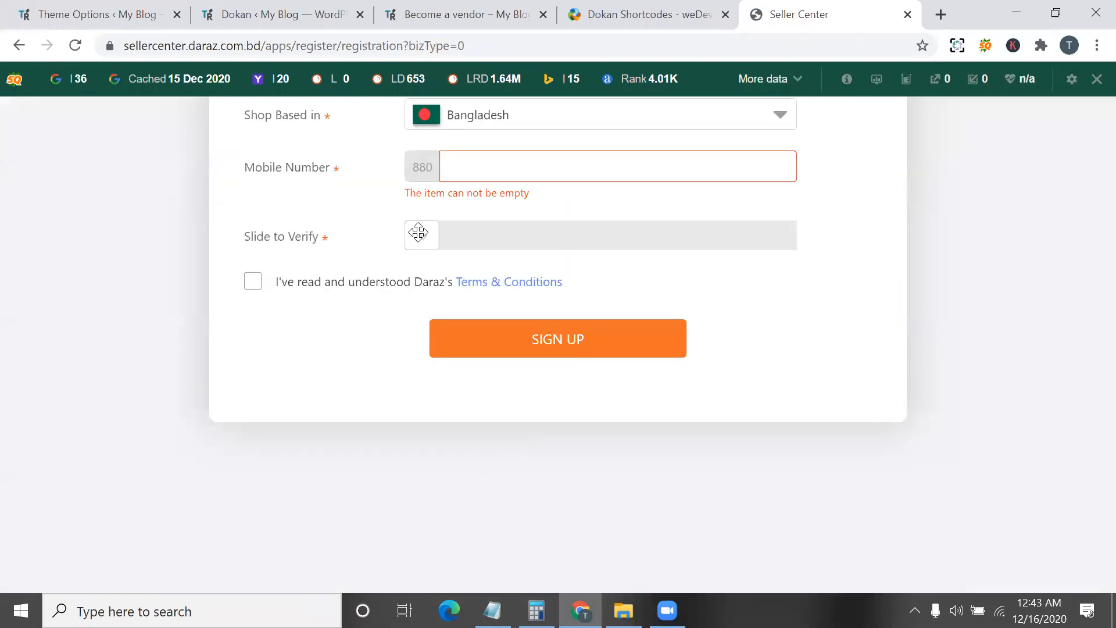
click(909, 16)
- Go through the vendor form's name, shop name, shop URL, address and phone number fields on the Become a vendor page
scroll(195, 267, up, 10)
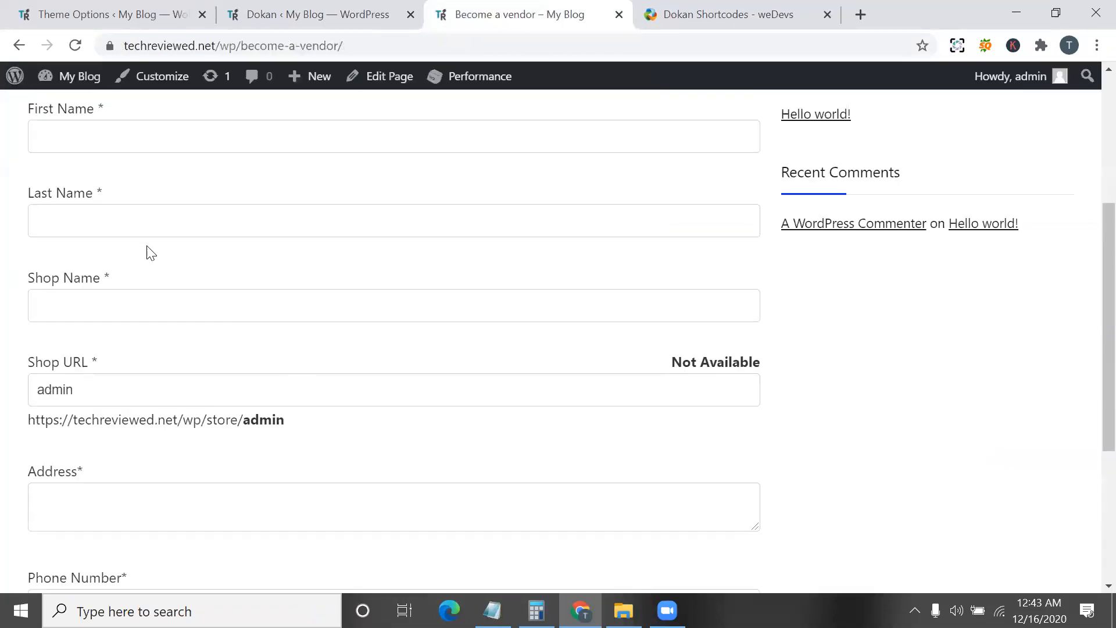
scroll(213, 395, down, 3)
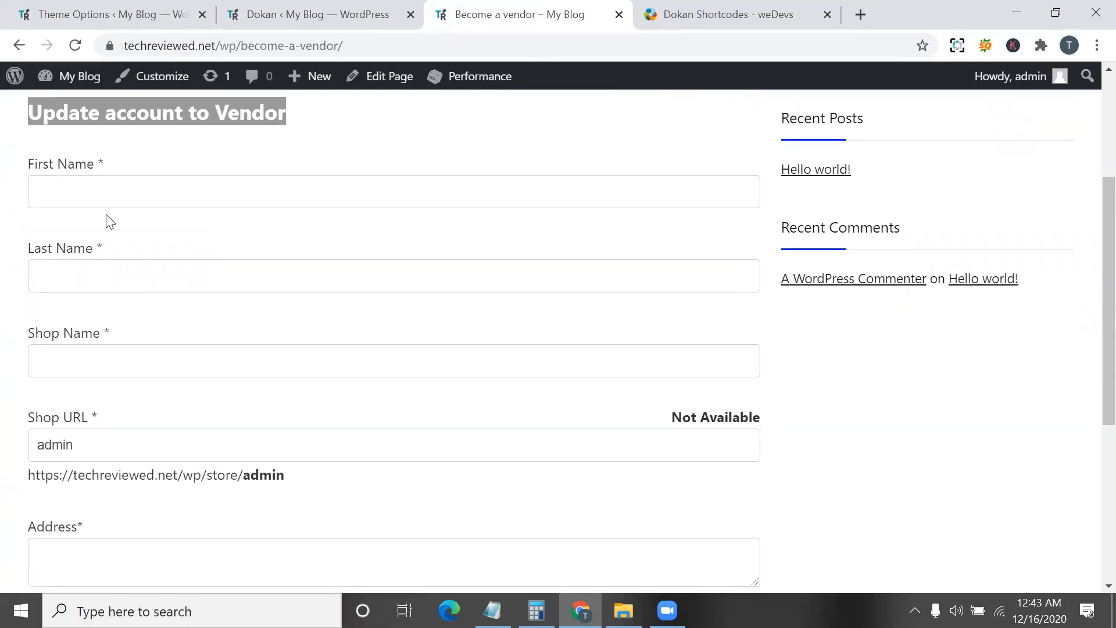
double_click(78, 165)
double_click(76, 249)
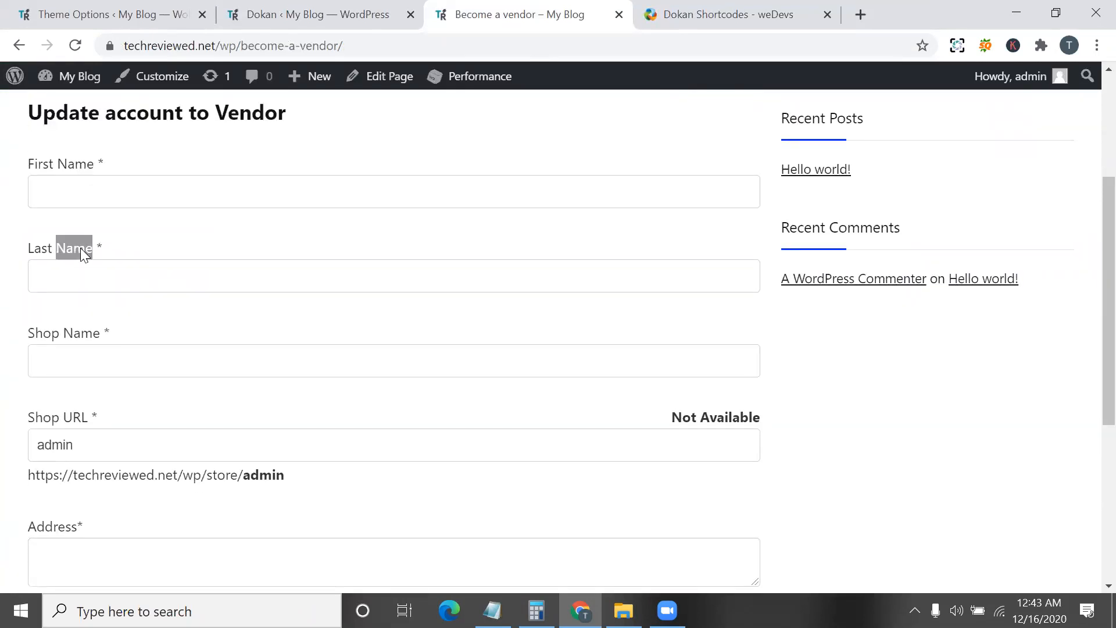
double_click(88, 332)
scroll(93, 401, down, 2)
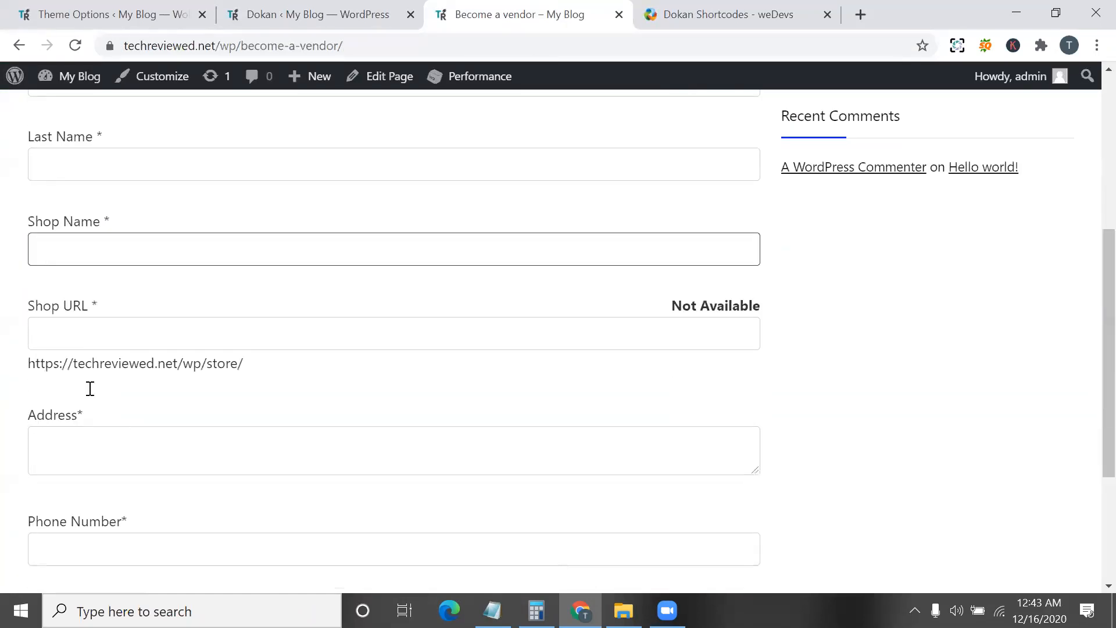
click(80, 318)
scroll(119, 523, down, 3)
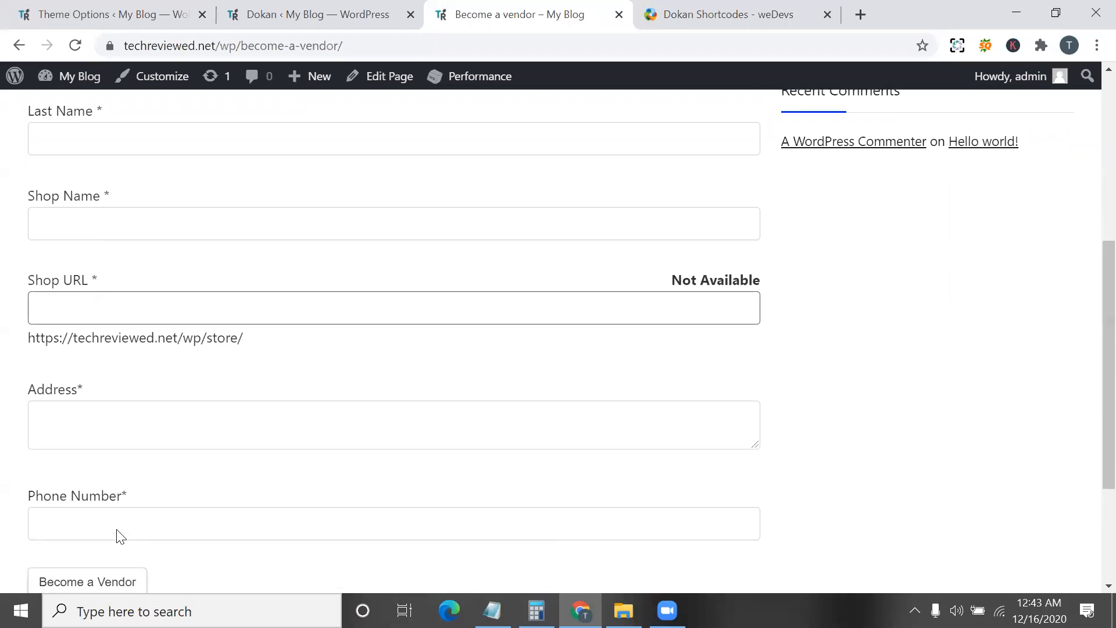
double_click(100, 385)
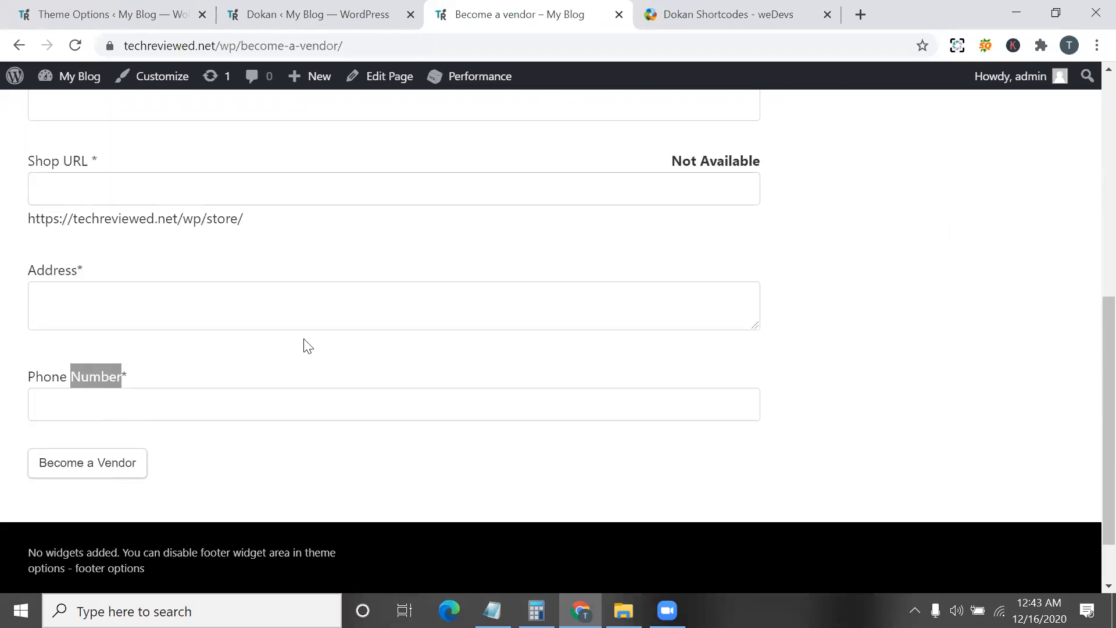
scroll(419, 415, up, 7)
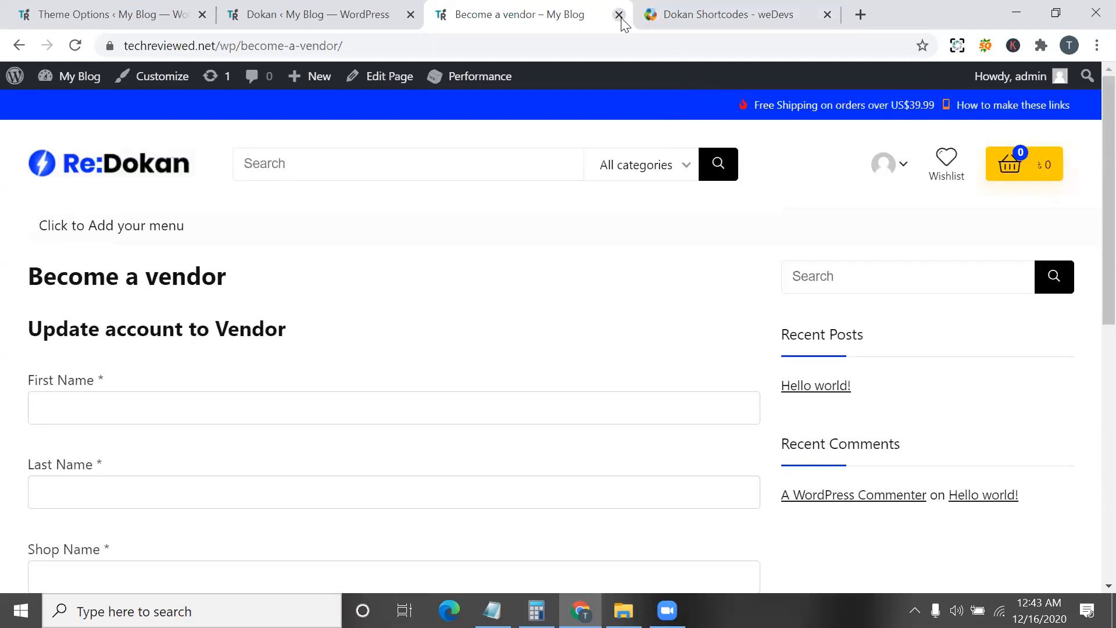
- Return to the Dokan admin page and open the plugin's general settings
click(393, 7)
scroll(308, 468, down, 5)
scroll(308, 468, up, 5)
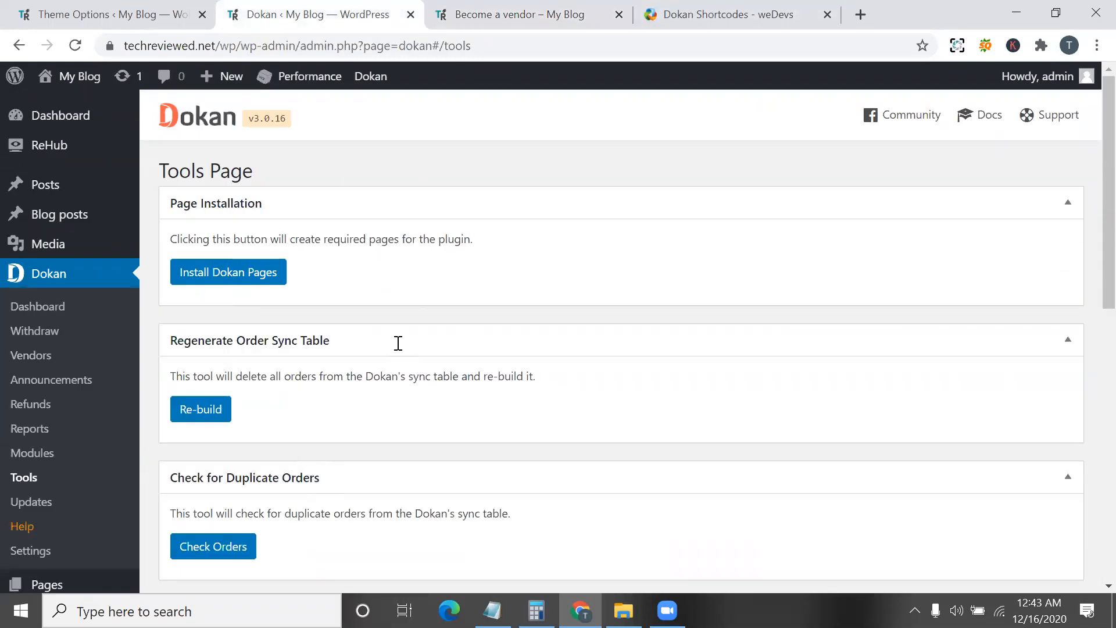
click(30, 551)
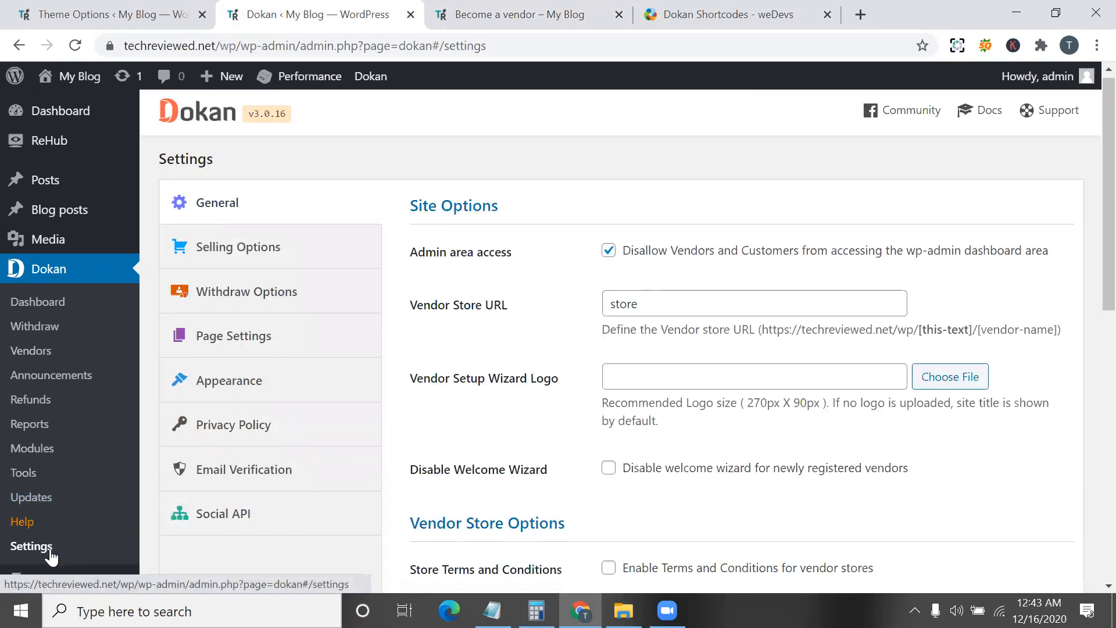
- Examine the Admin area access option under Site Options, keeping vendors and customers disallowed from the wp-admin dashboard area
scroll(563, 455, down, 1)
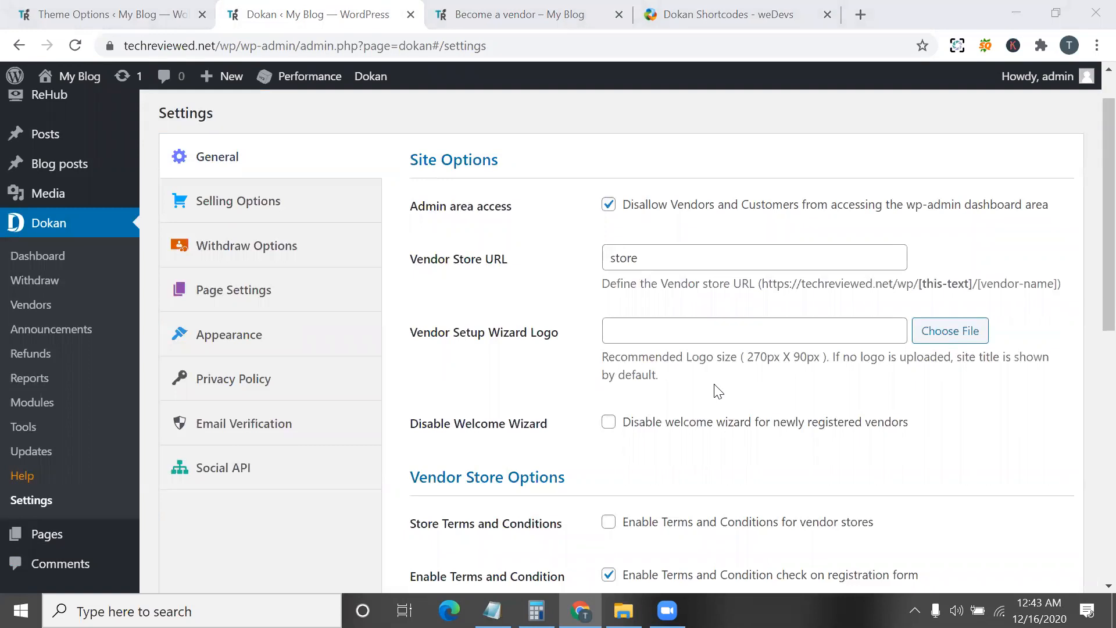
scroll(429, 239, up, 1)
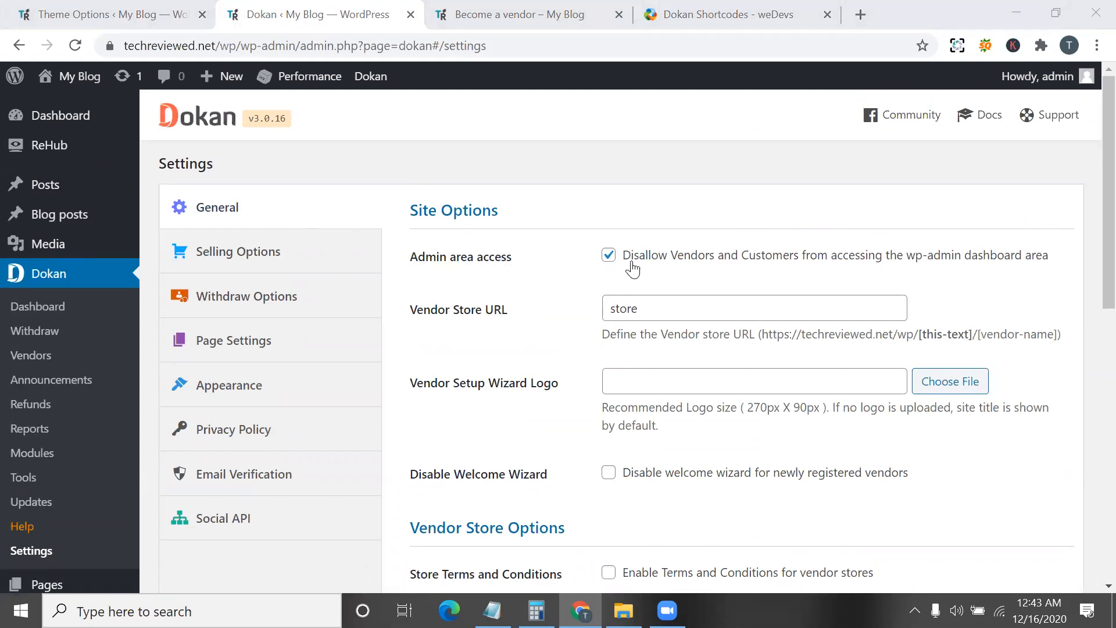
scroll(634, 269, down, 1)
scroll(634, 268, up, 2)
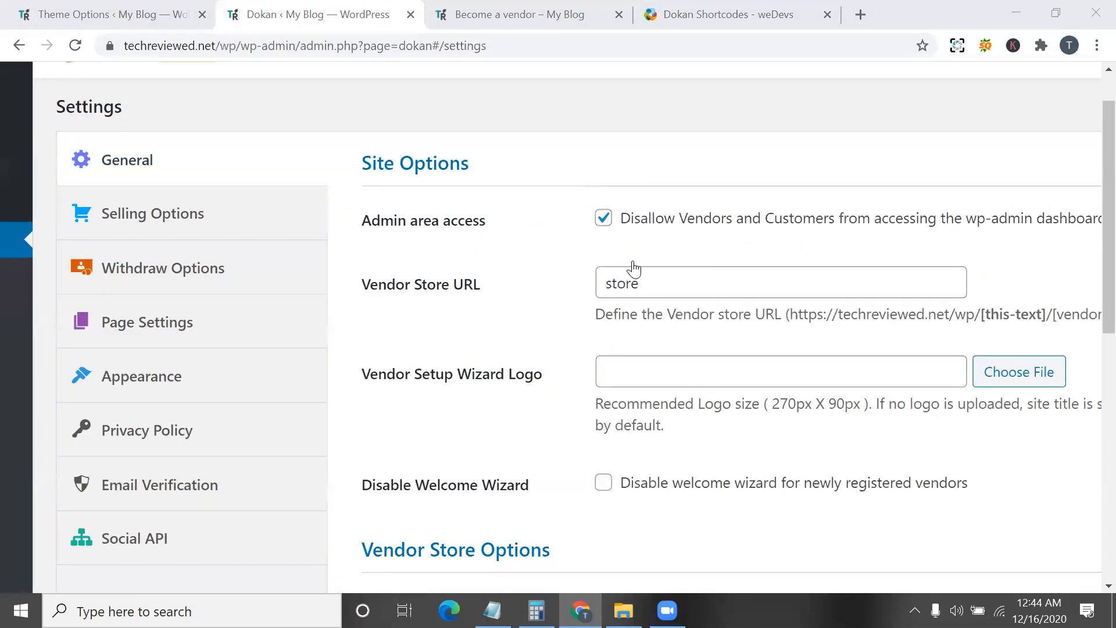
scroll(633, 268, right, 4)
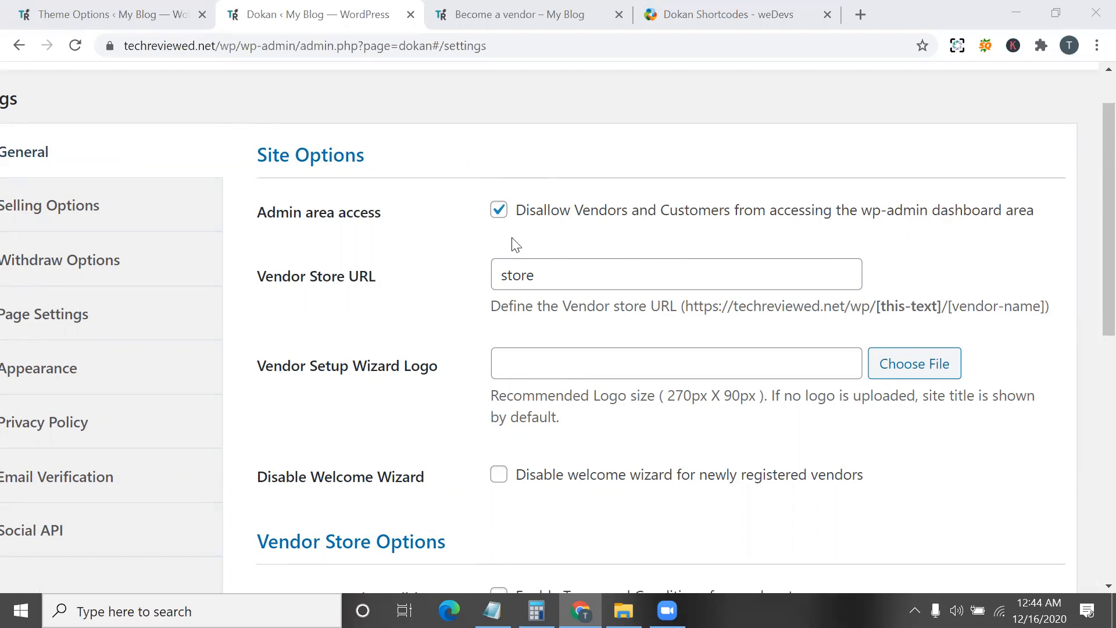
click(498, 214)
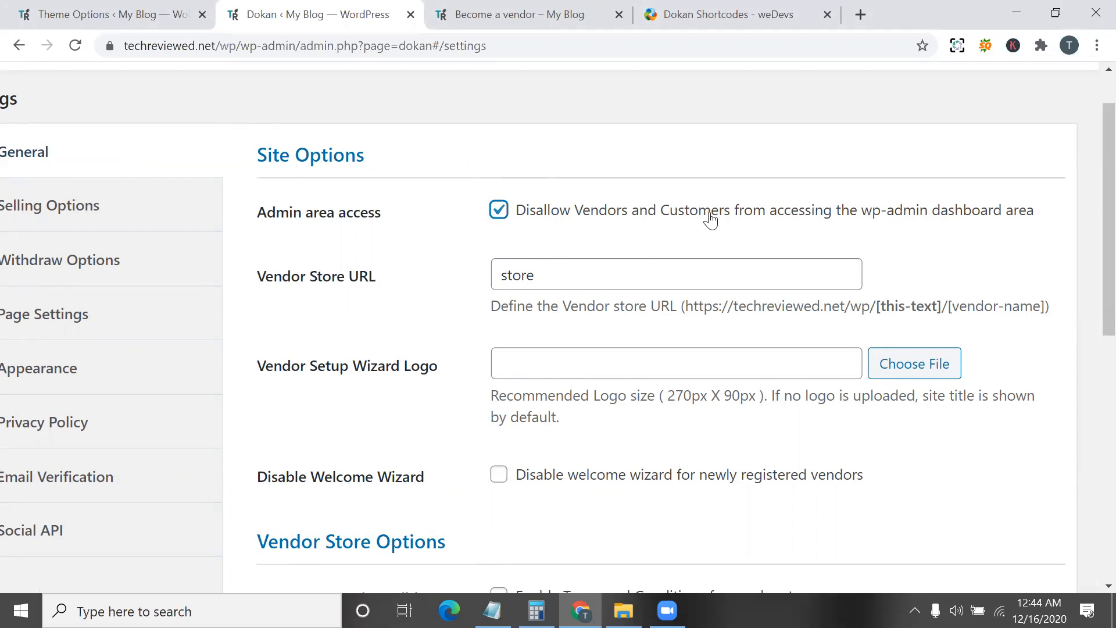
- Review the Vendor Store URL setting with its URL pattern and the Vendor Setup Wizard Logo setting
scroll(734, 262, down, 1)
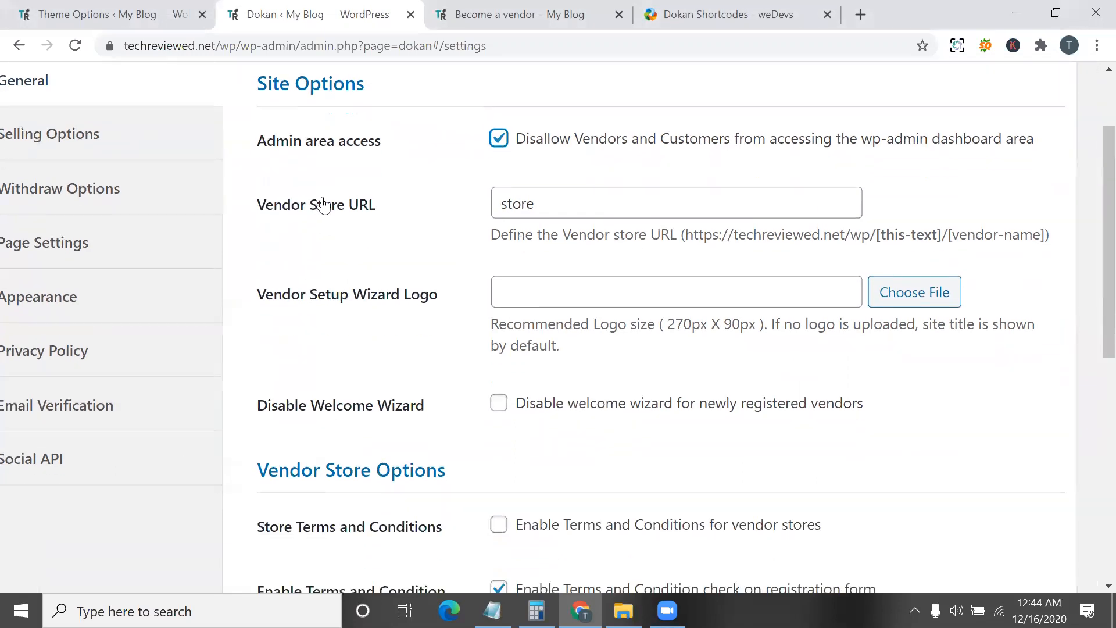
triple_click(348, 215)
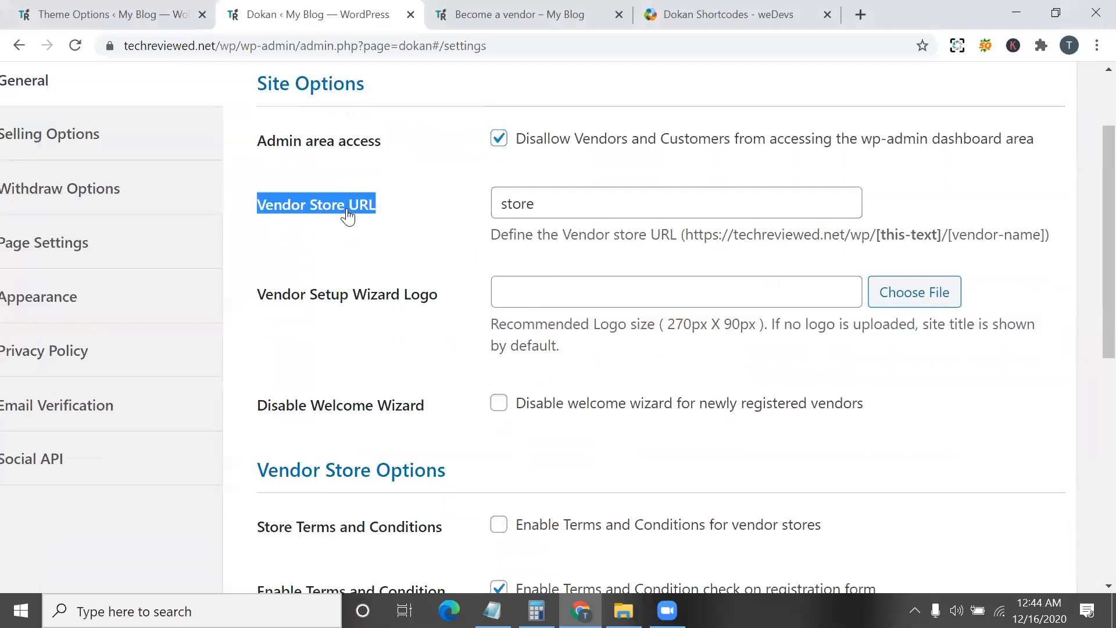
triple_click(678, 214)
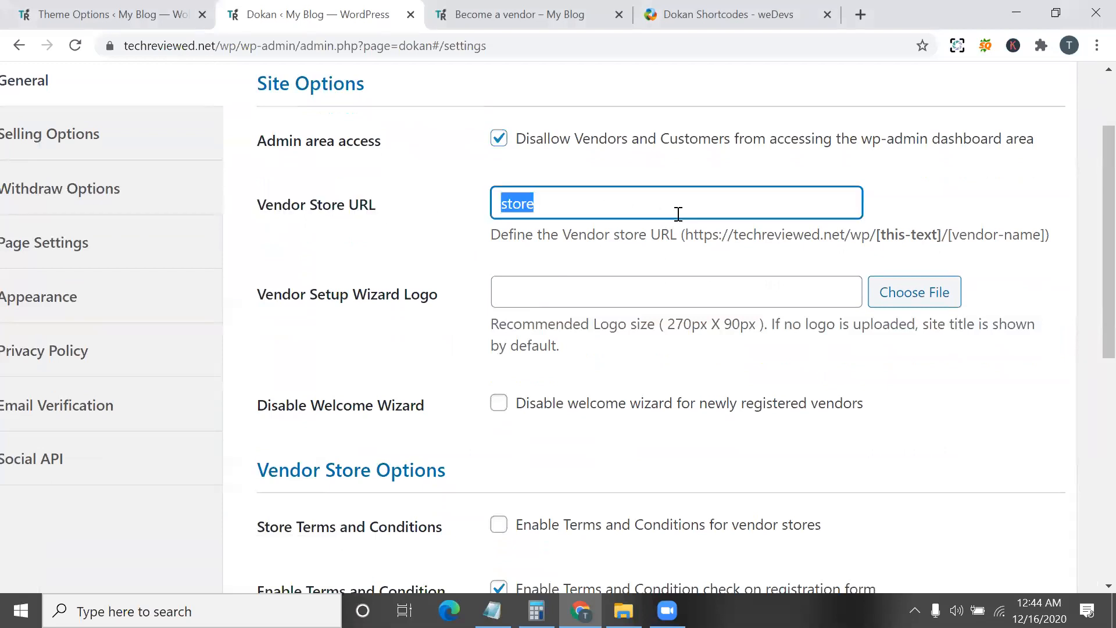
double_click(915, 237)
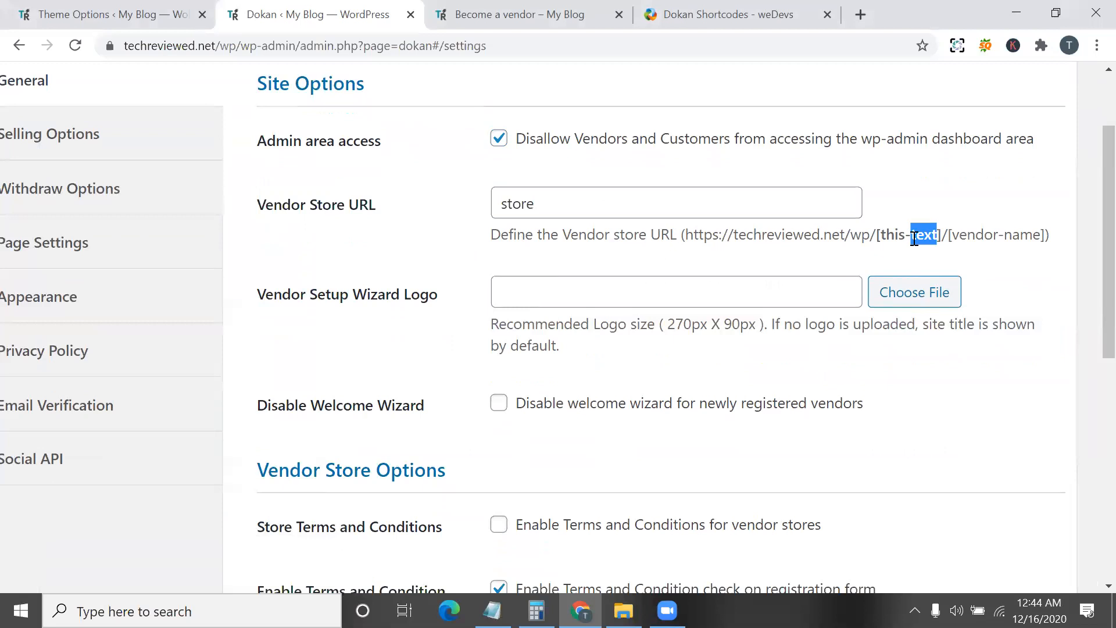
double_click(610, 206)
scroll(374, 249, down, 1)
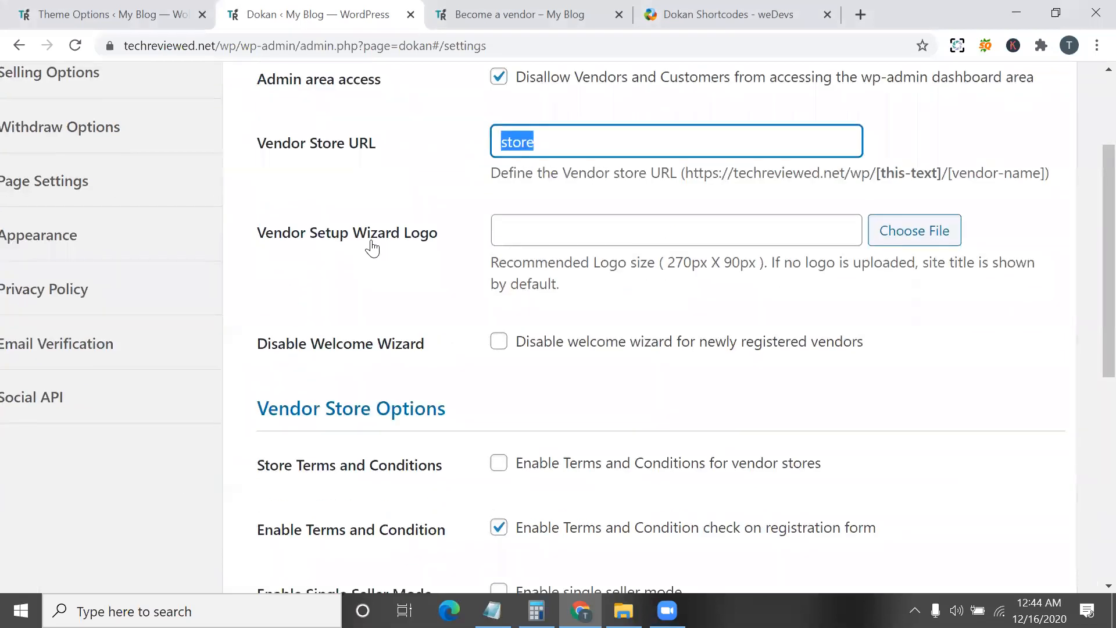
triple_click(373, 249)
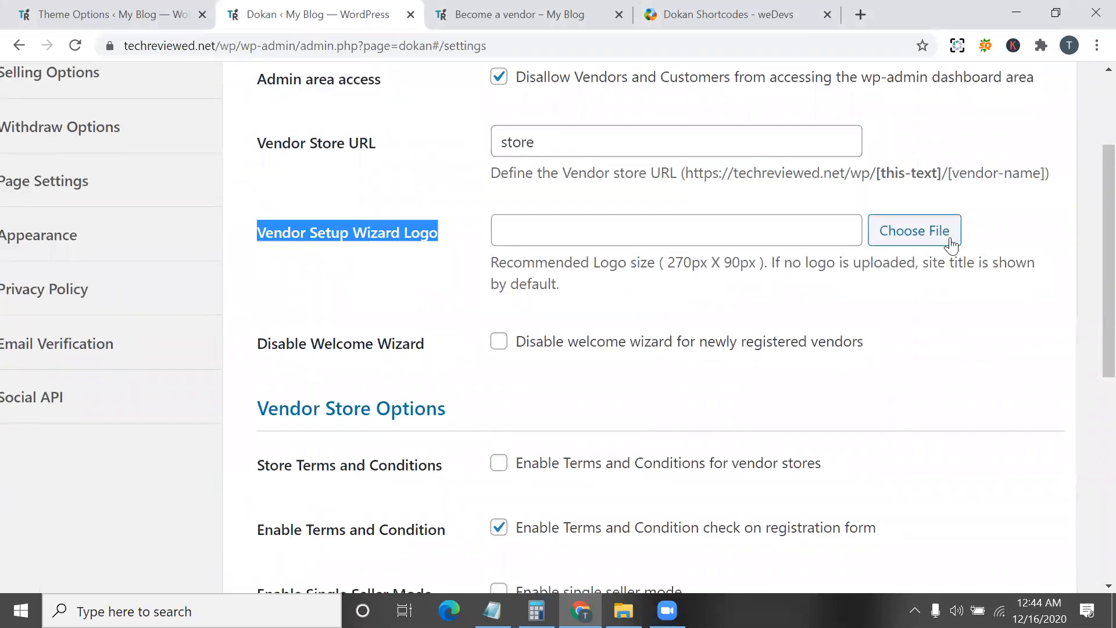
- Enable Terms and Conditions for vendor stores and enable single seller mode under Vendor Store Options
scroll(667, 331, down, 2)
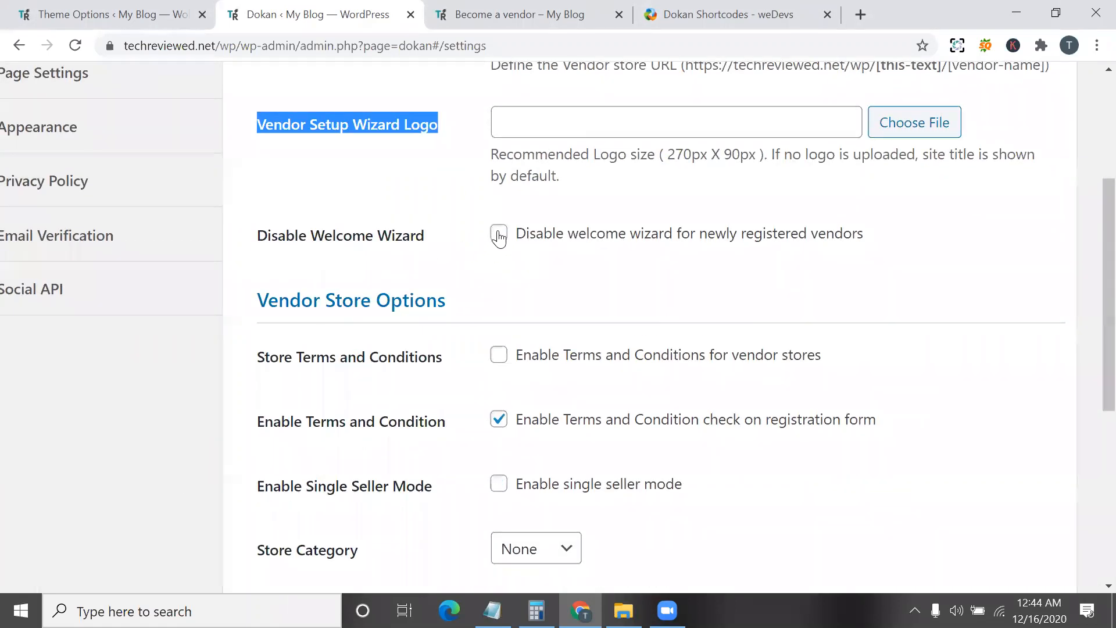
scroll(499, 237, down, 1)
scroll(520, 202, down, 1)
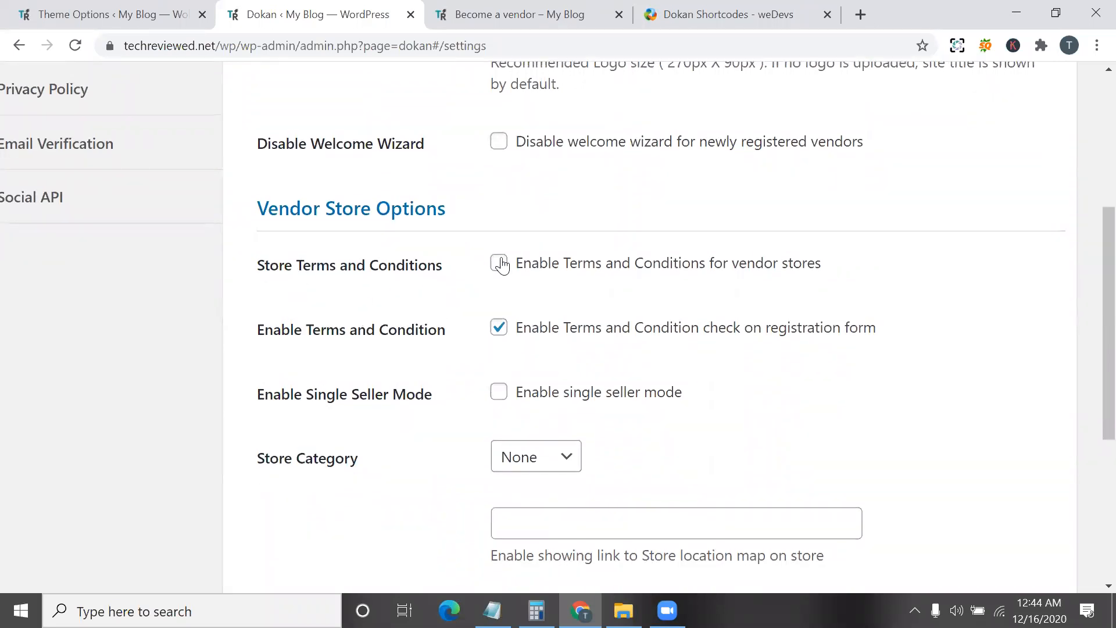
scroll(510, 352, down, 1)
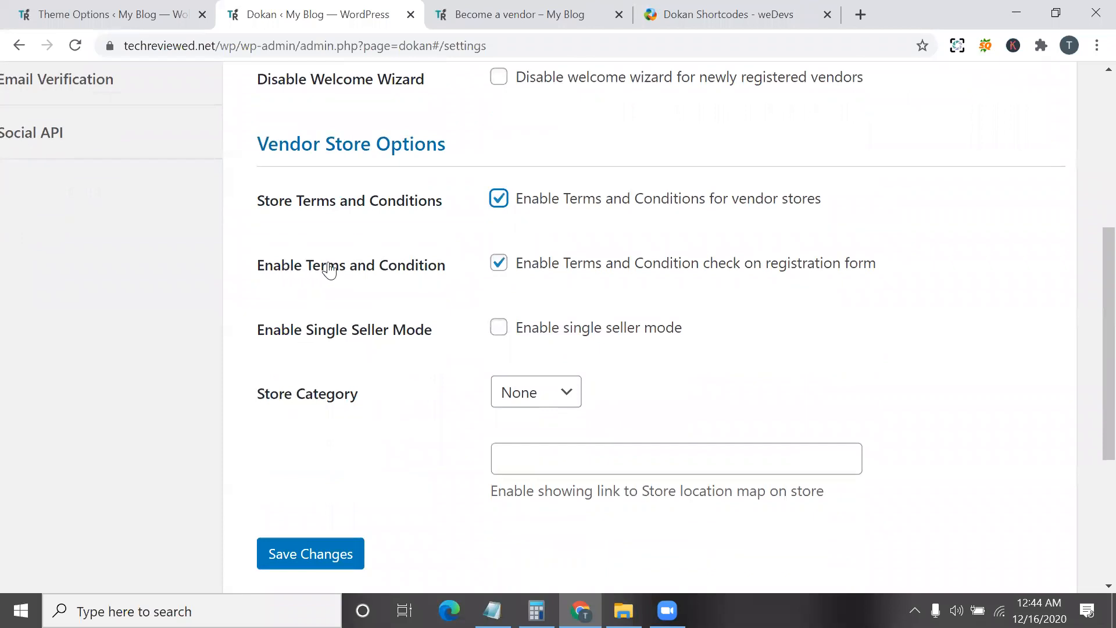
scroll(494, 271, down, 1)
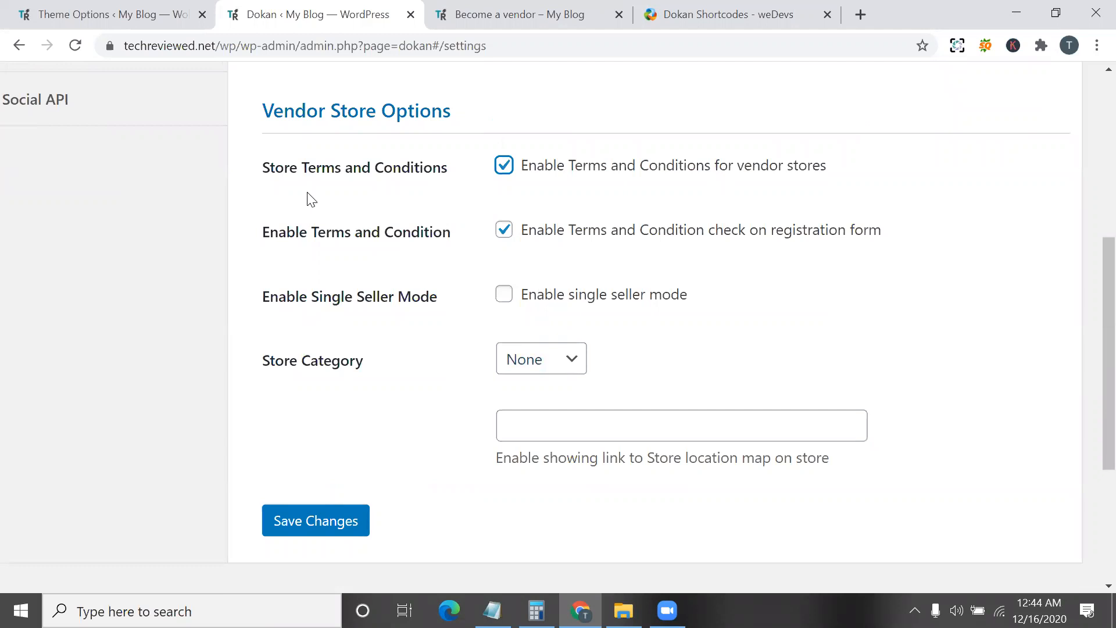
scroll(424, 238, down, 1)
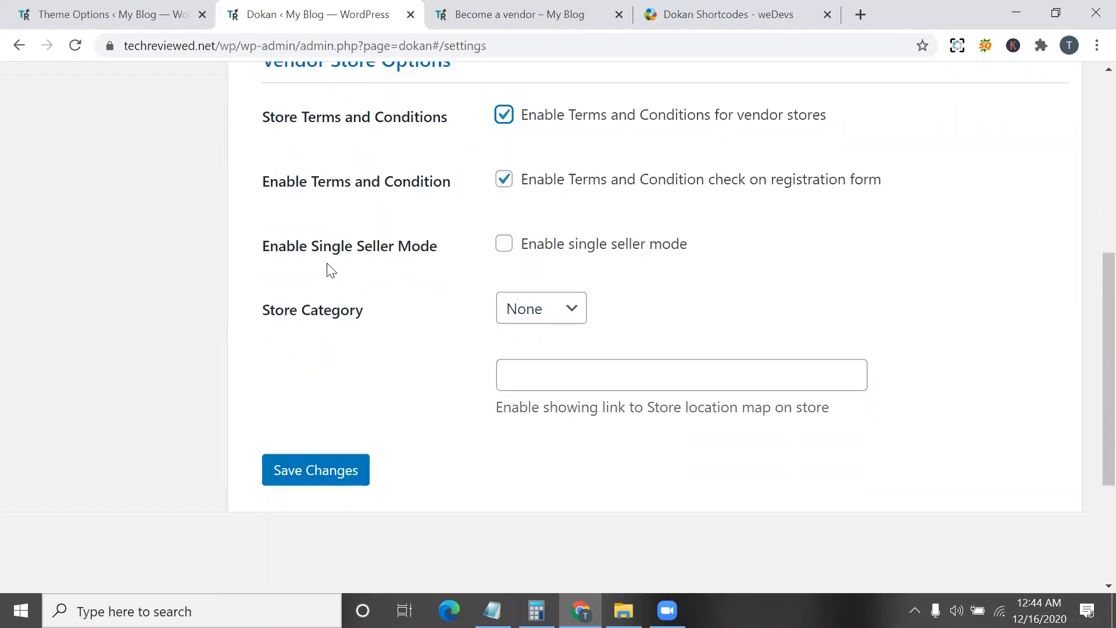
click(504, 244)
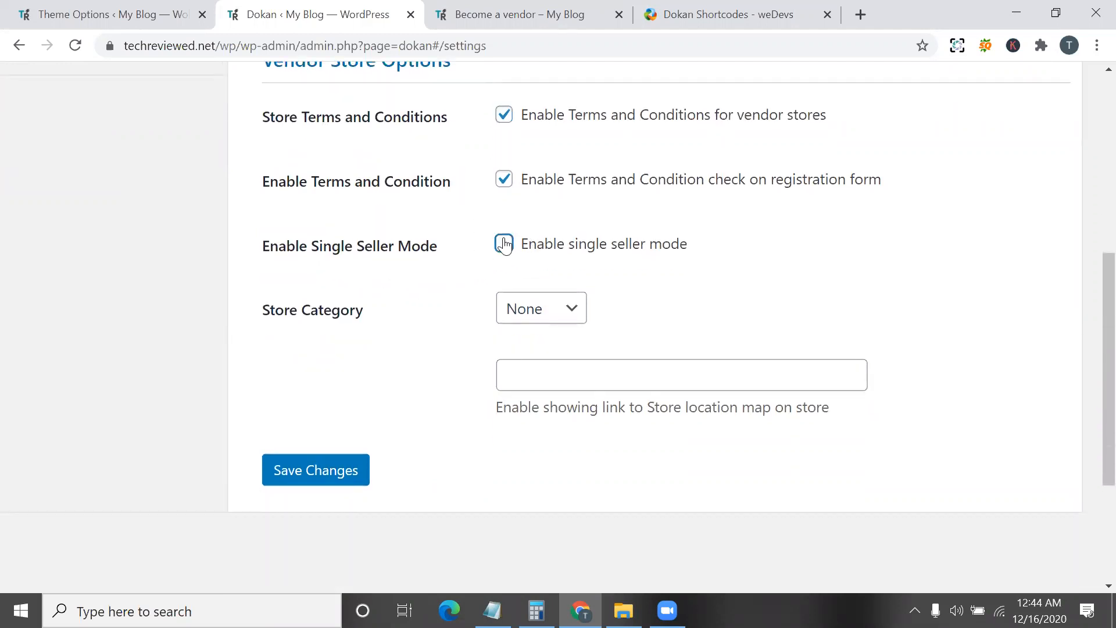
- Set the Store Category option to Multiple
click(568, 323)
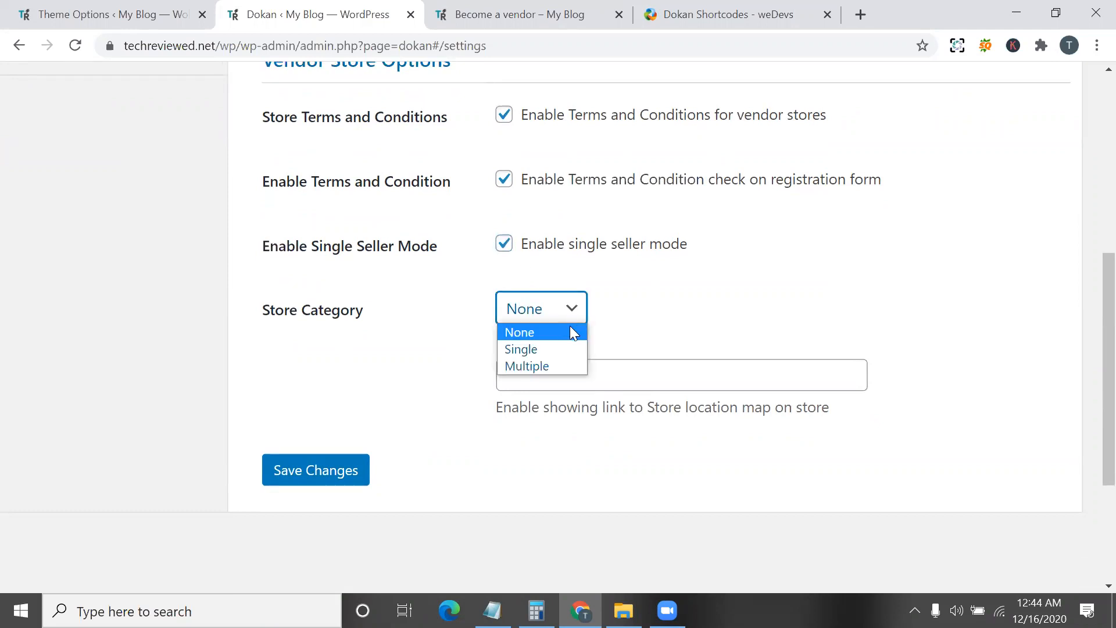
click(295, 303)
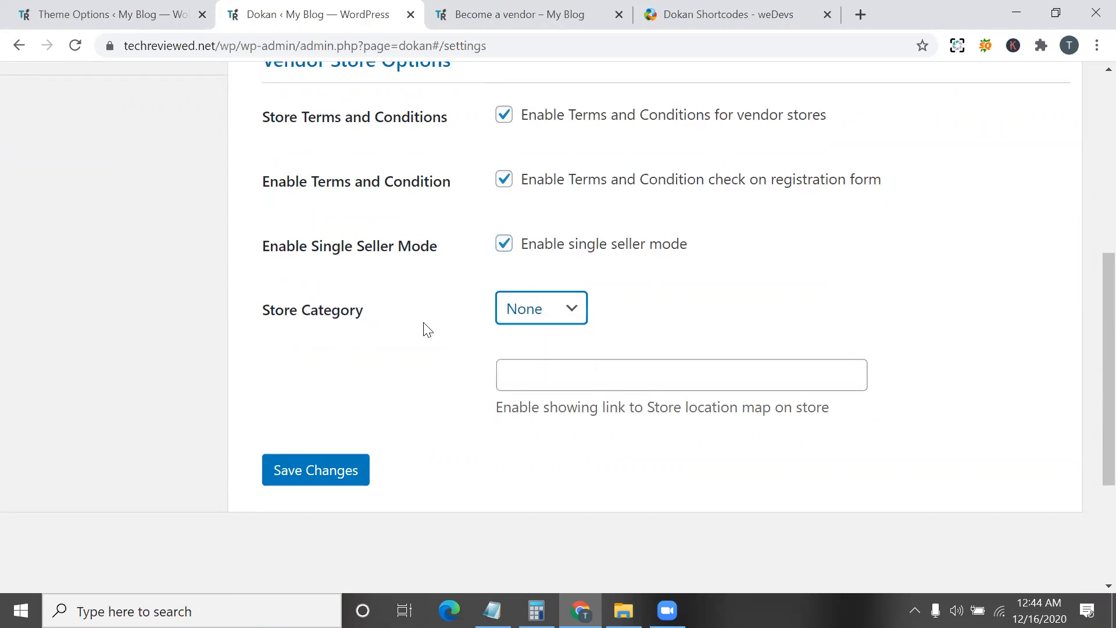
click(530, 312)
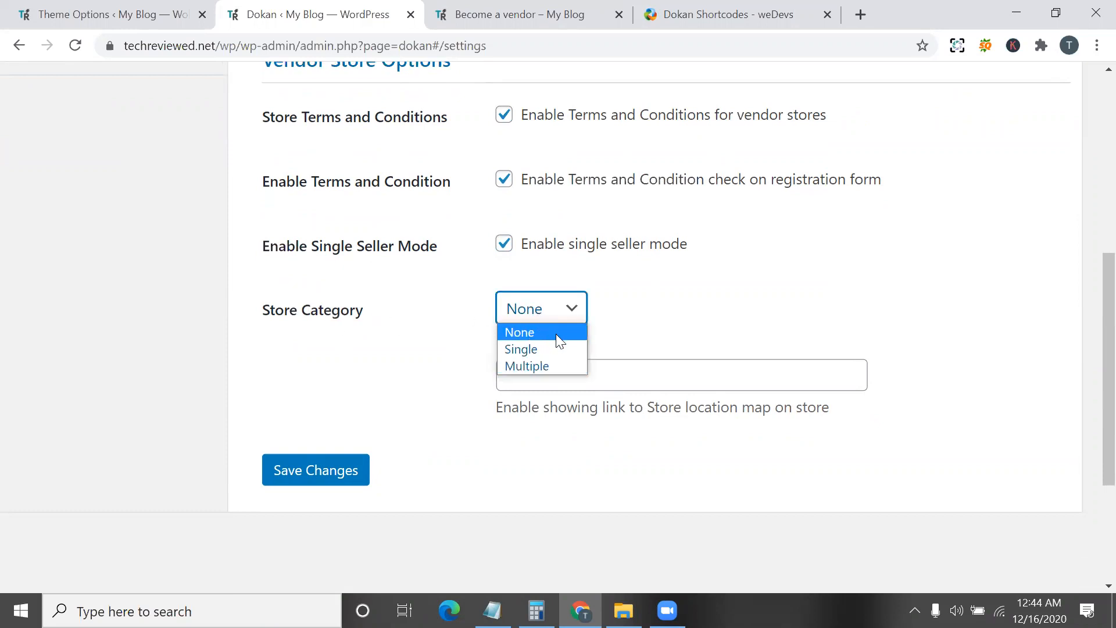
click(636, 352)
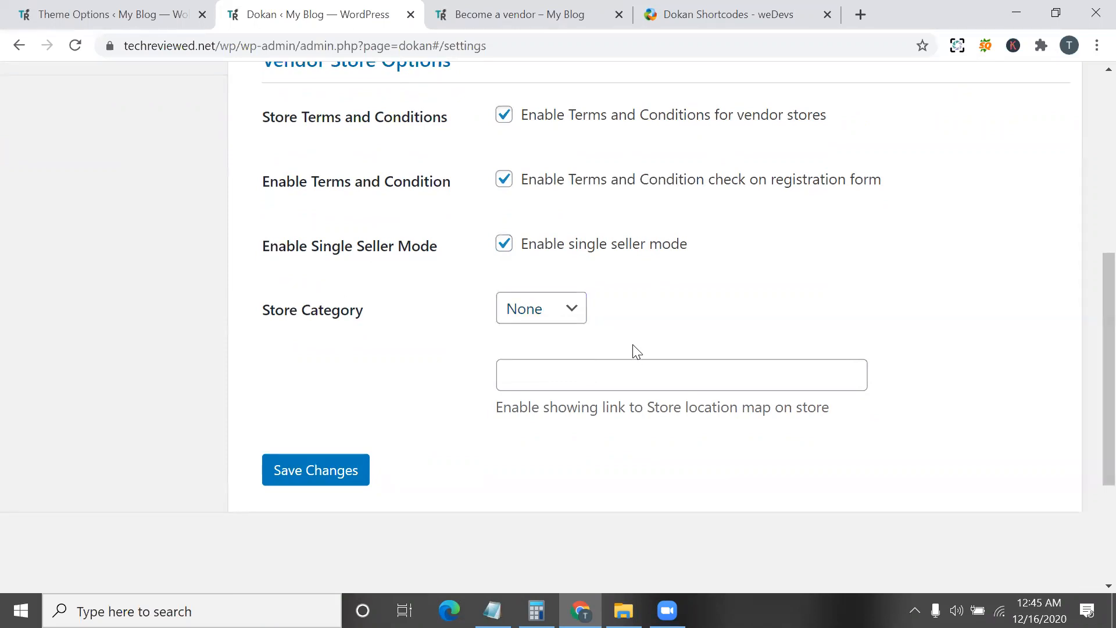
click(526, 308)
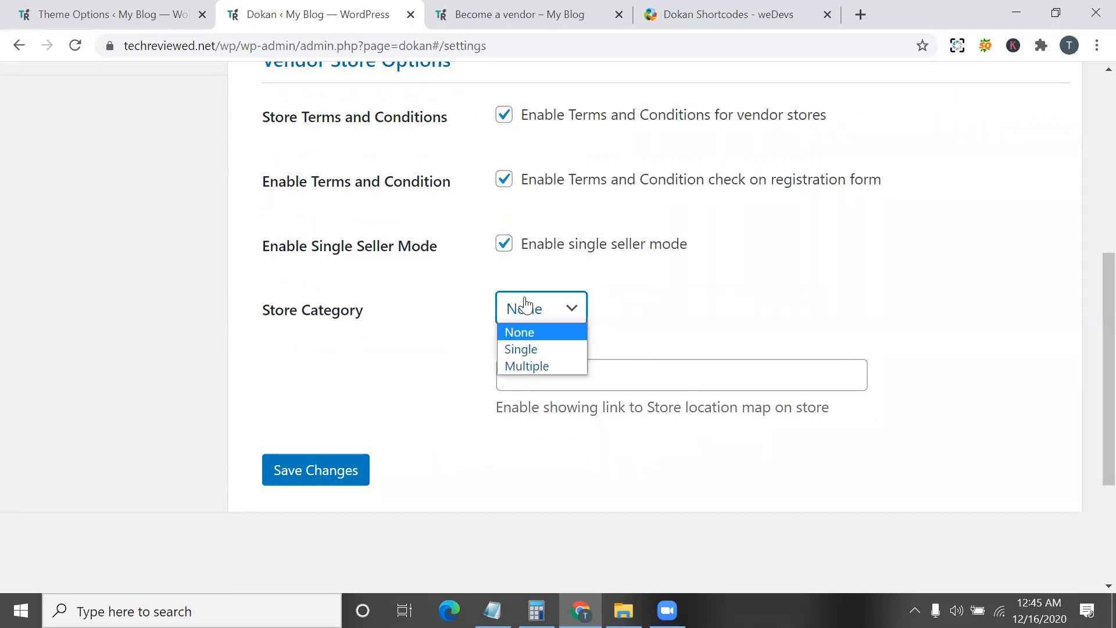
click(545, 365)
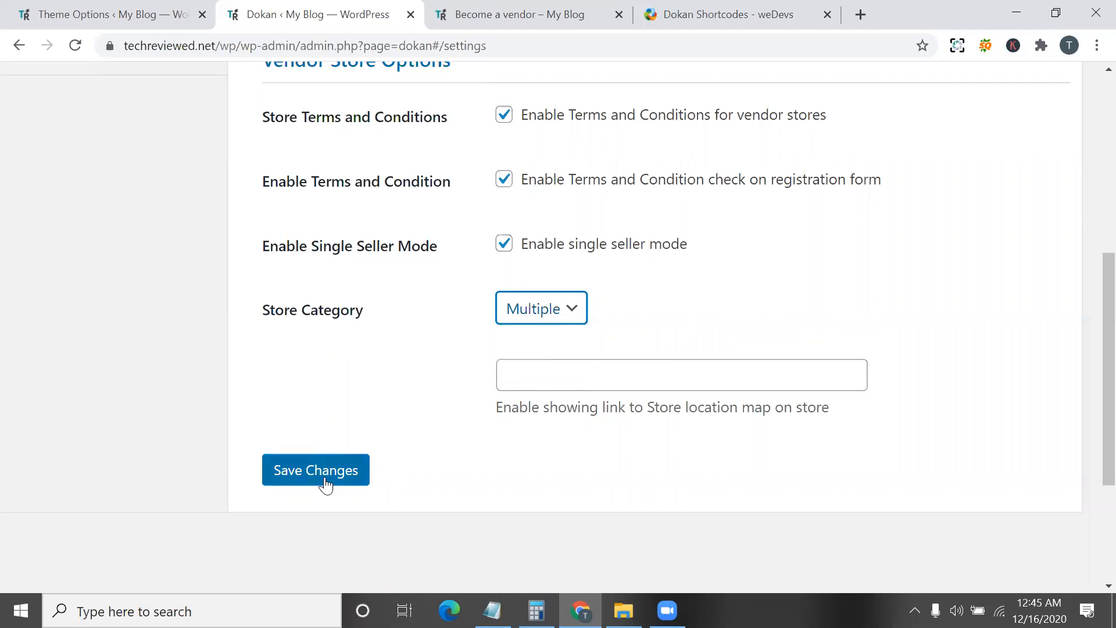
- Set the Store Category option to None and save the general settings
triple_click(709, 410)
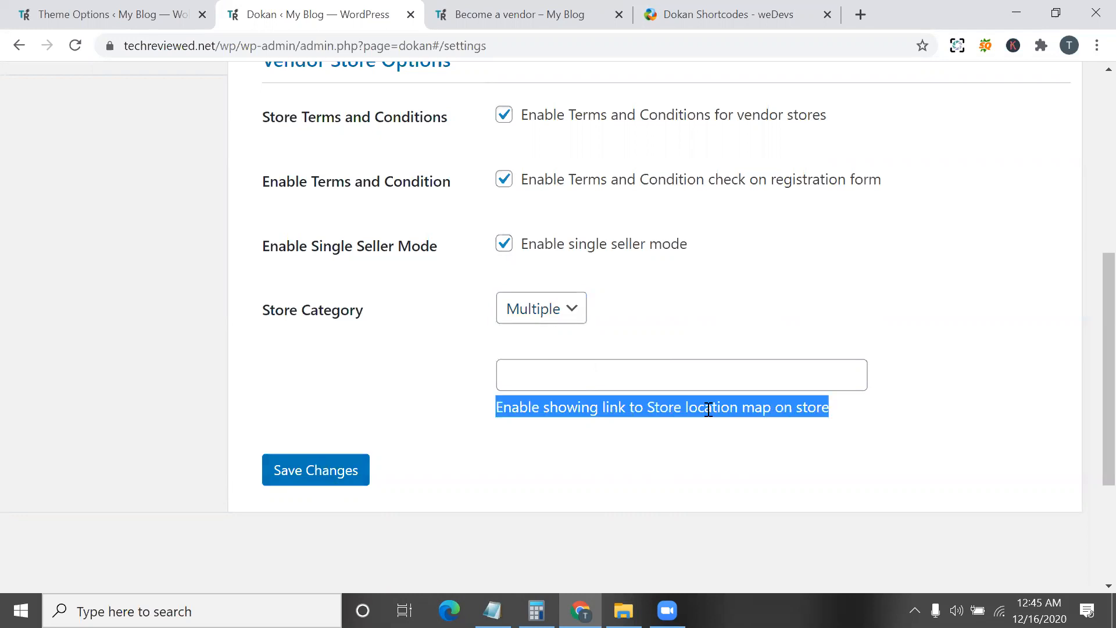
scroll(709, 410, down, 1)
click(571, 254)
click(556, 273)
click(320, 420)
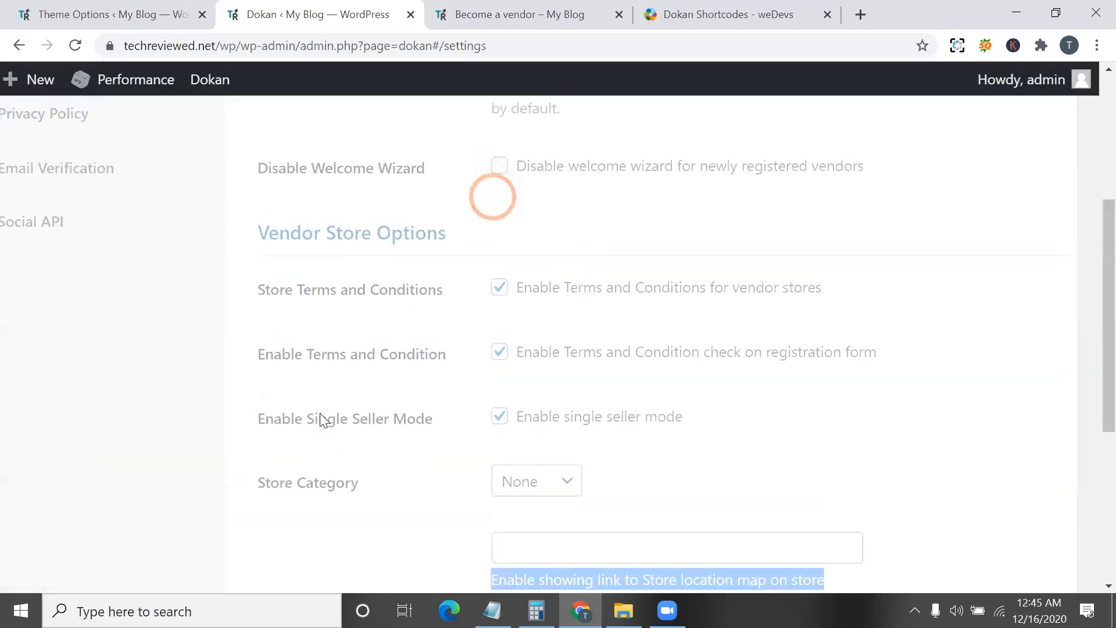
- Open the Selling Options and review the commission type, admin commission, and shipping and tax fee recipient settings
scroll(320, 418, up, 8)
scroll(320, 418, down, 2)
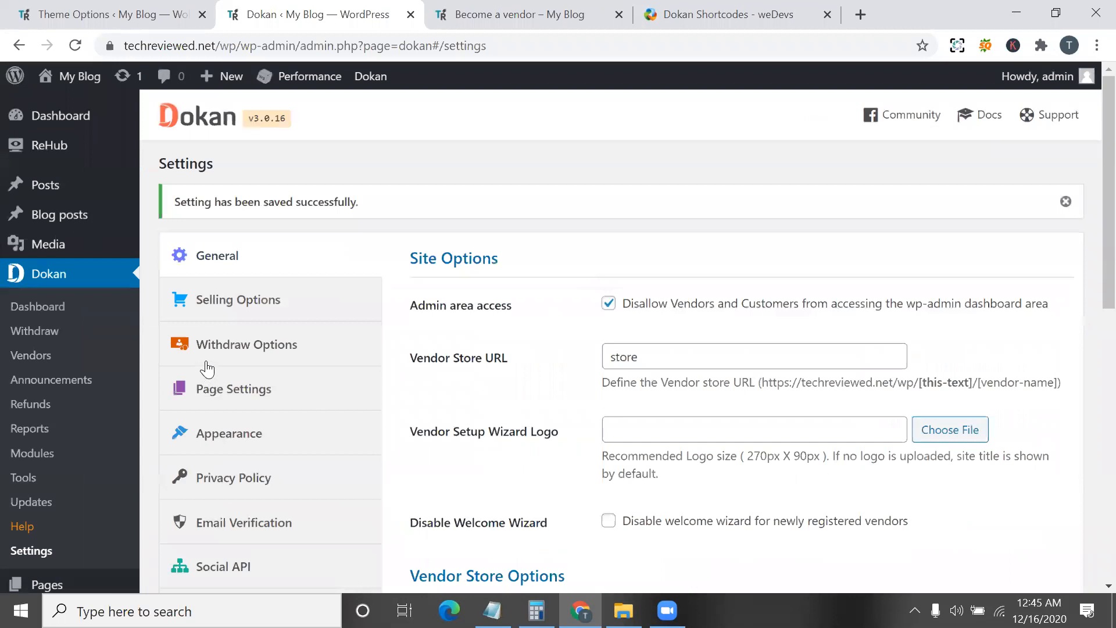
click(247, 317)
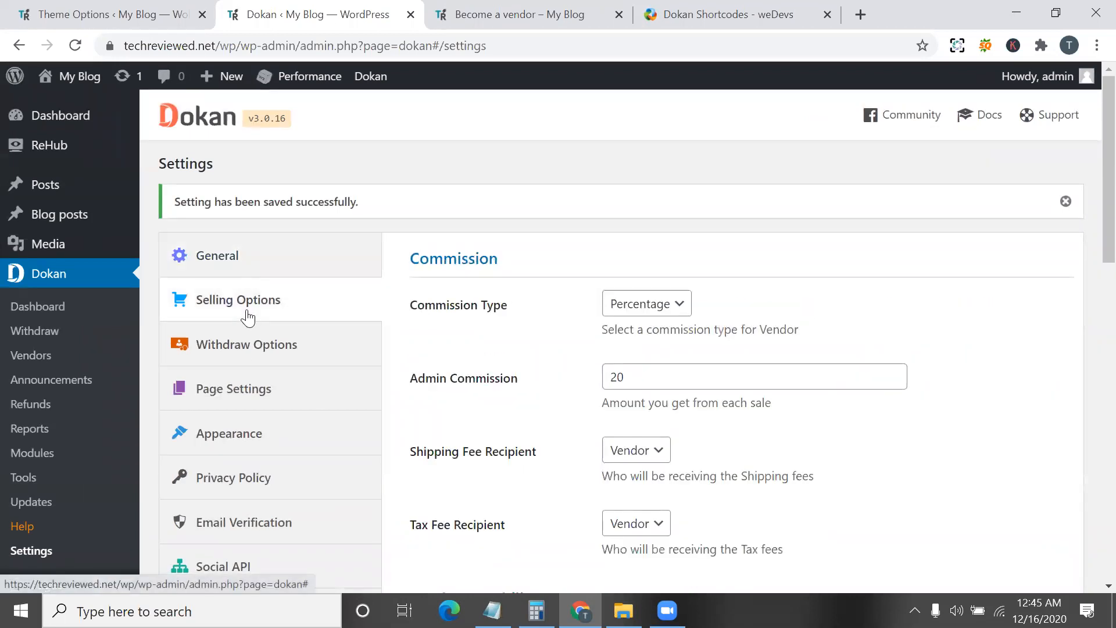
scroll(480, 374, down, 1)
scroll(597, 379, down, 4)
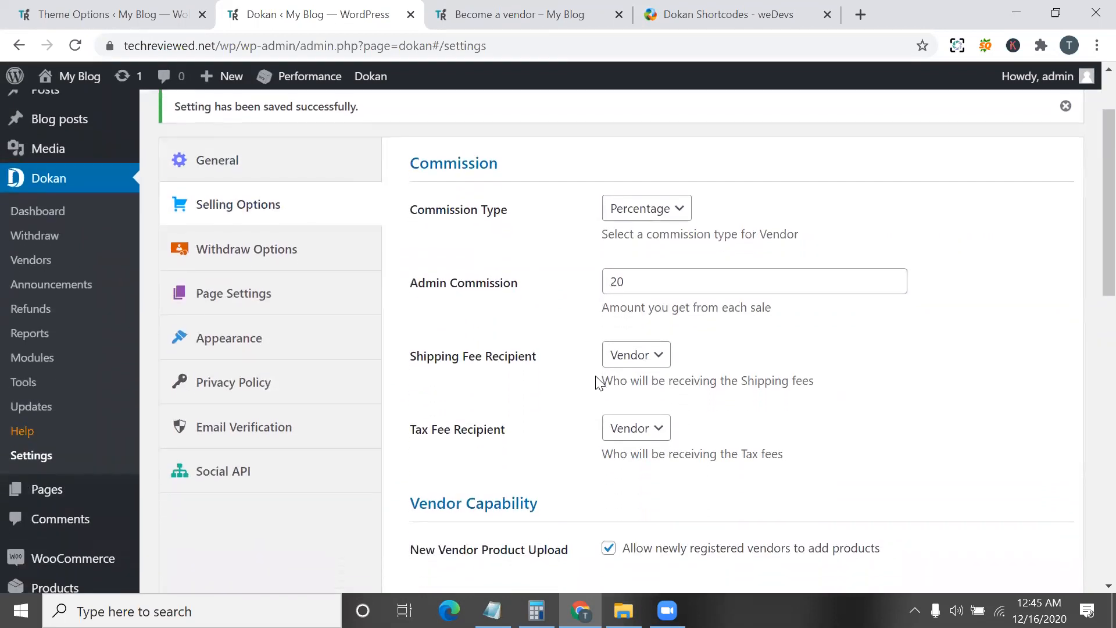
scroll(597, 379, up, 5)
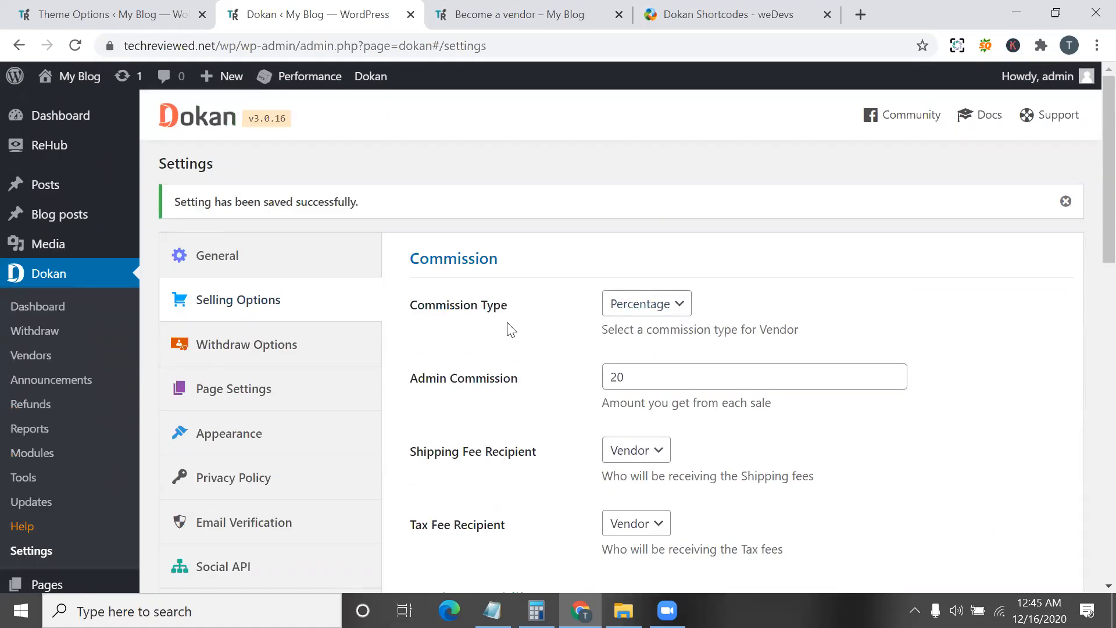
scroll(553, 306, down, 1)
click(665, 309)
double_click(667, 316)
scroll(530, 383, down, 2)
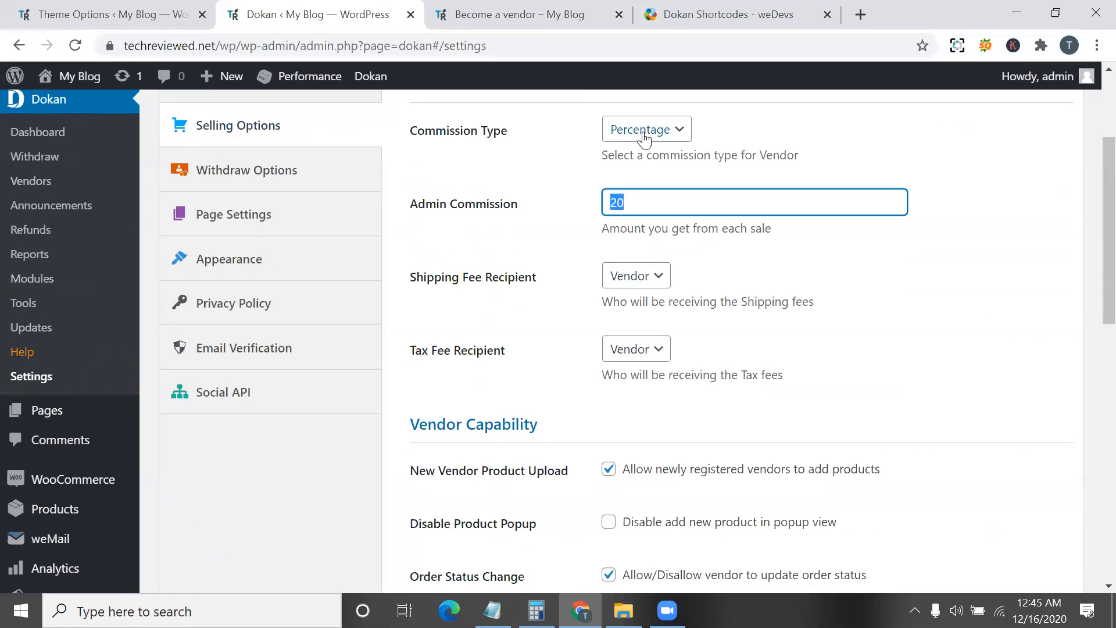
- Try the Vendor Capability option that disables adding new products in popup view, and turn it off again
scroll(641, 299, down, 3)
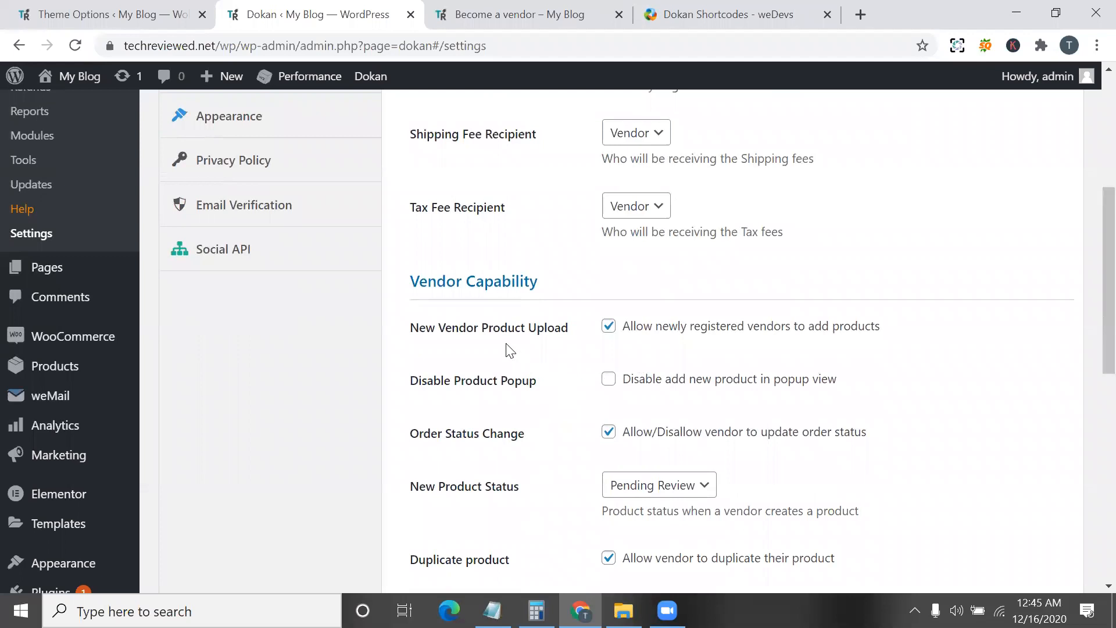
scroll(610, 355, down, 1)
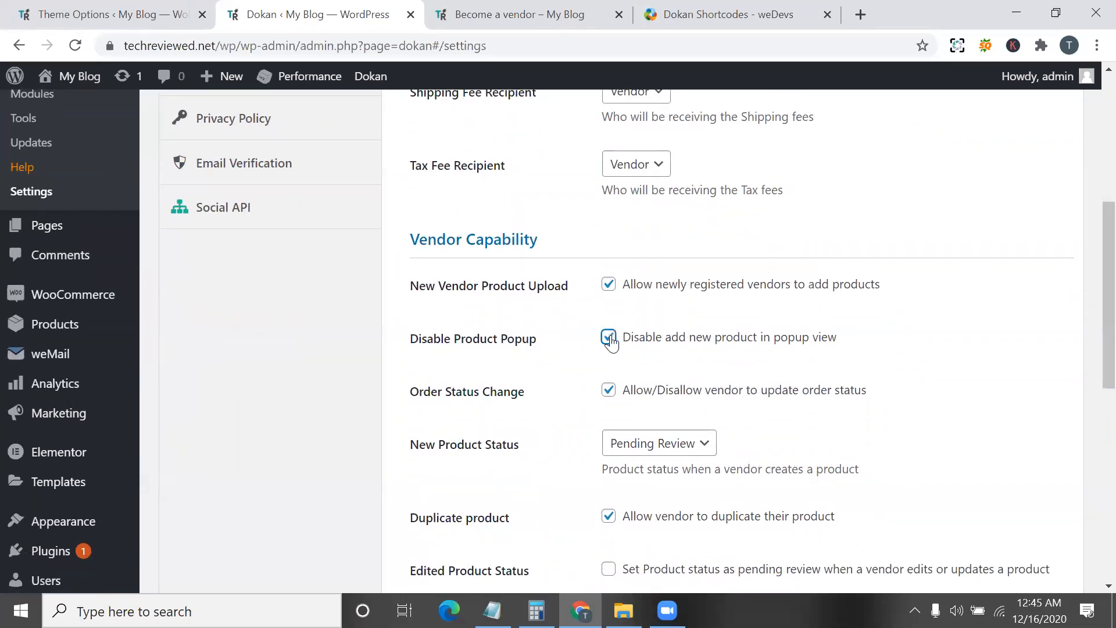
scroll(639, 349, down, 1)
scroll(651, 387, down, 1)
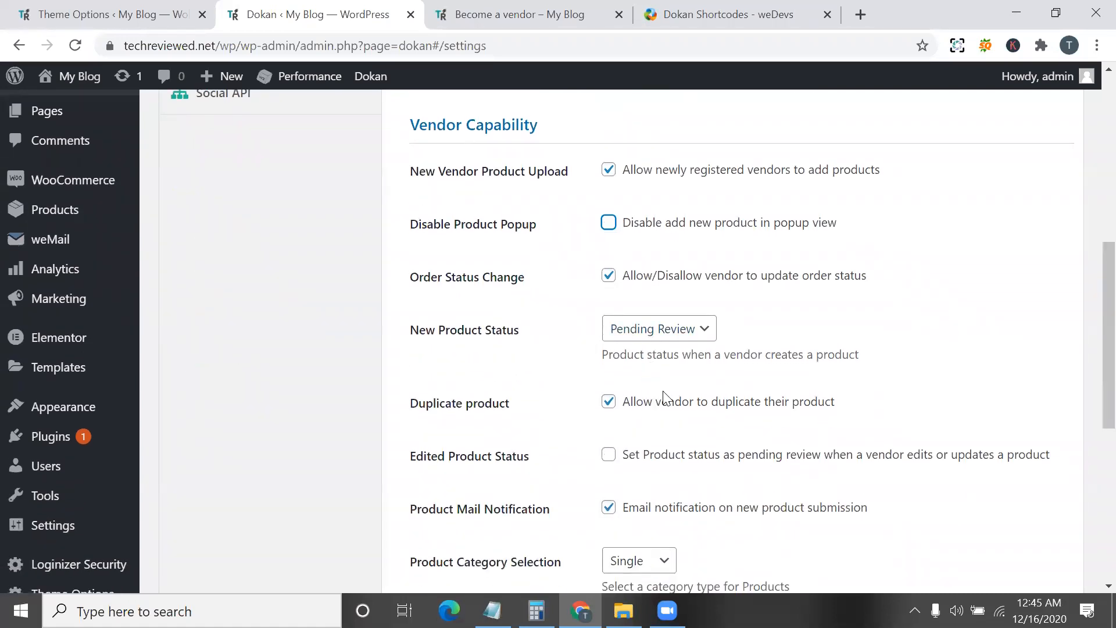
- Check the New Product Status choices under Vendor Capability, keeping Pending Review for products created by vendors
scroll(667, 398, down, 1)
click(689, 263)
click(639, 304)
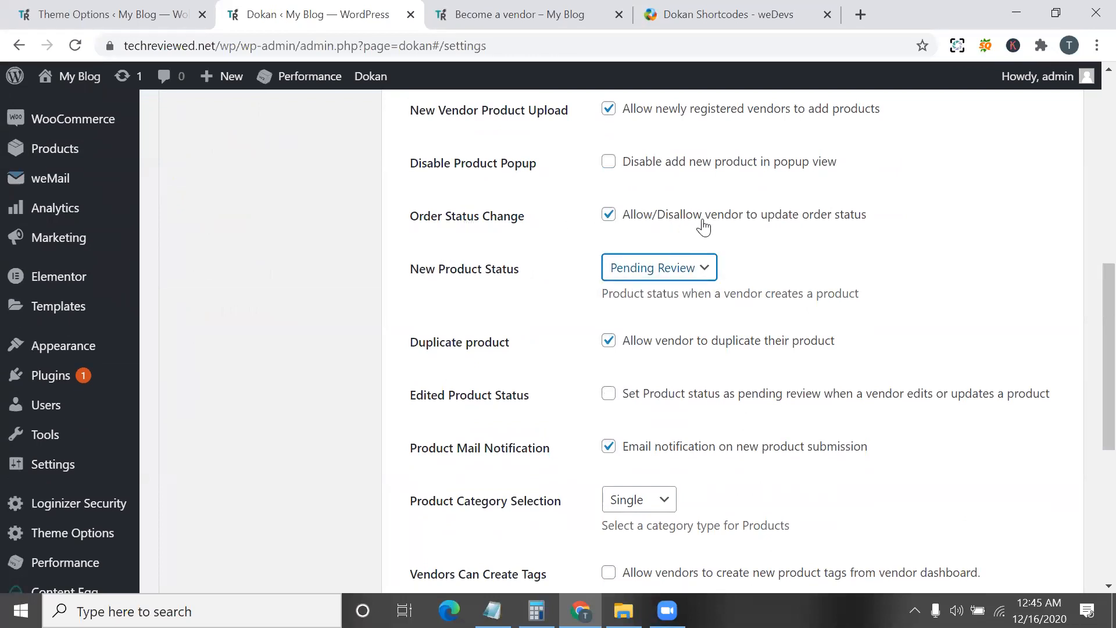
scroll(741, 223, down, 1)
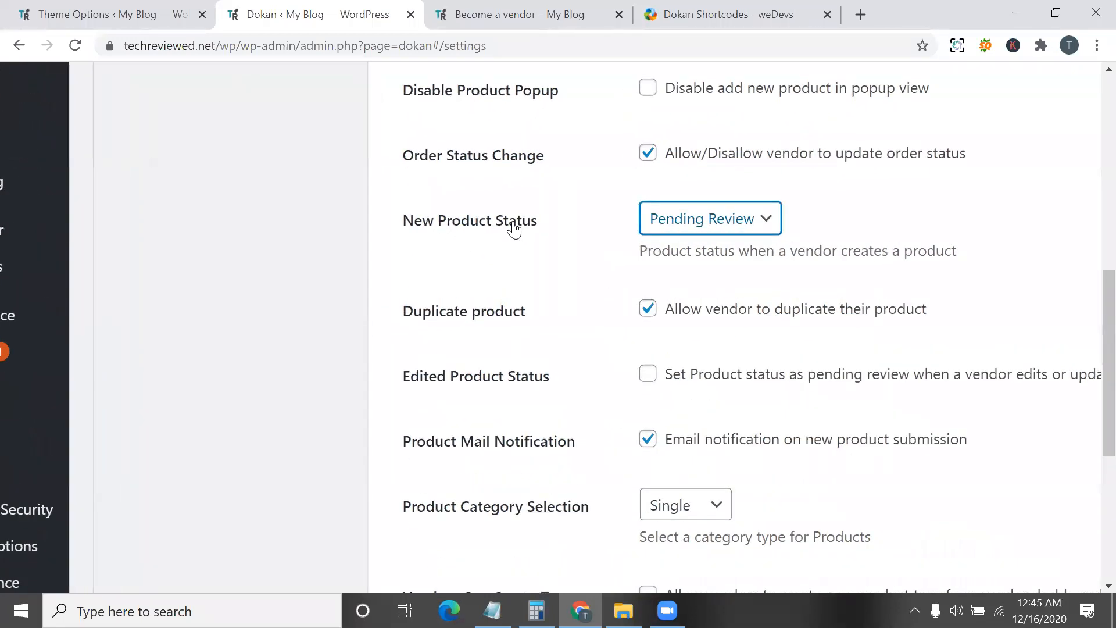
- Compare the Published and Pending Review choices for New Product Status, leaving Pending Review selected
scroll(514, 227, up, 1)
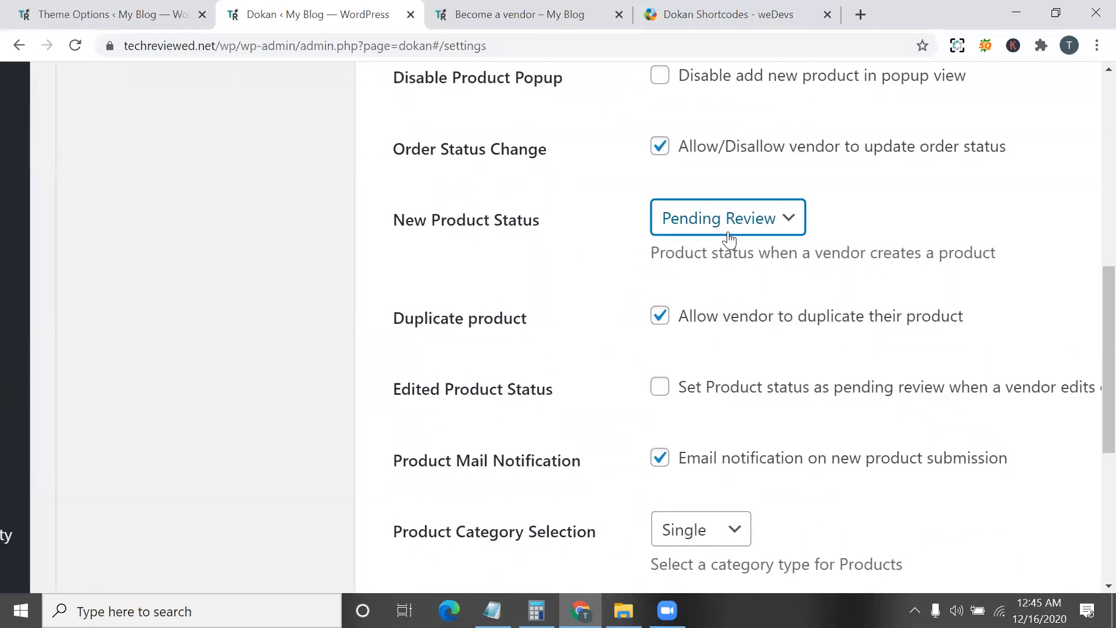
click(714, 229)
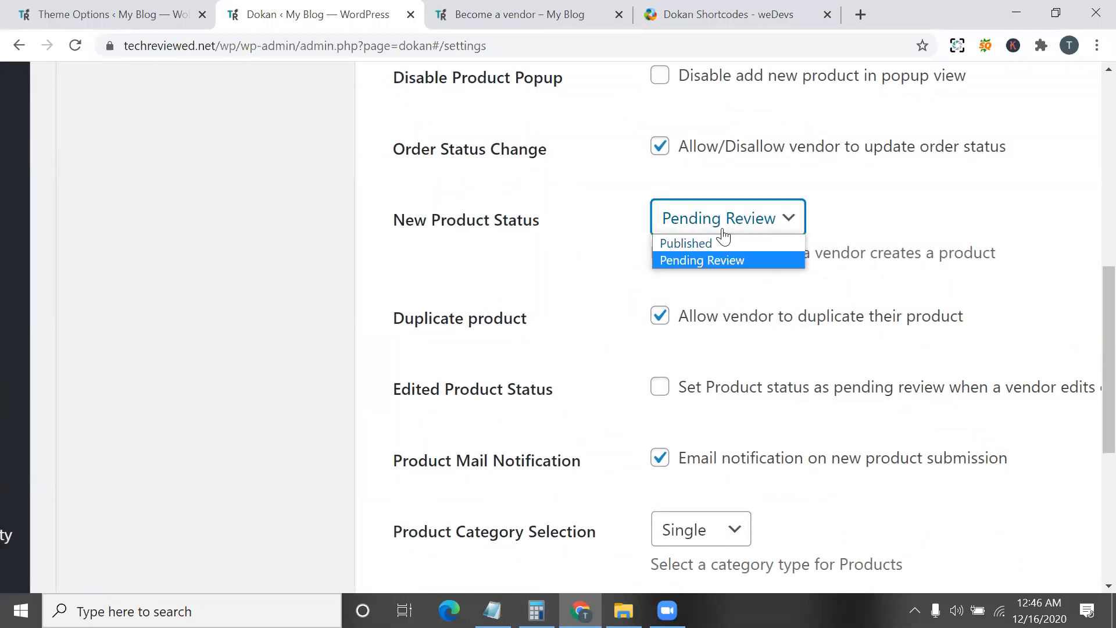
click(722, 231)
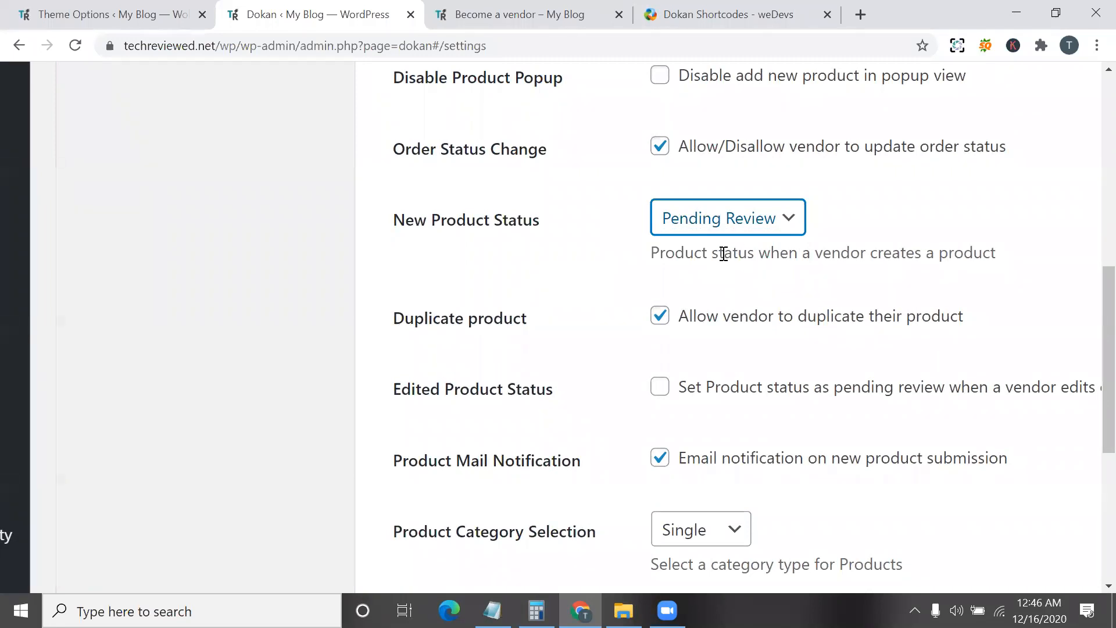
click(729, 229)
click(551, 284)
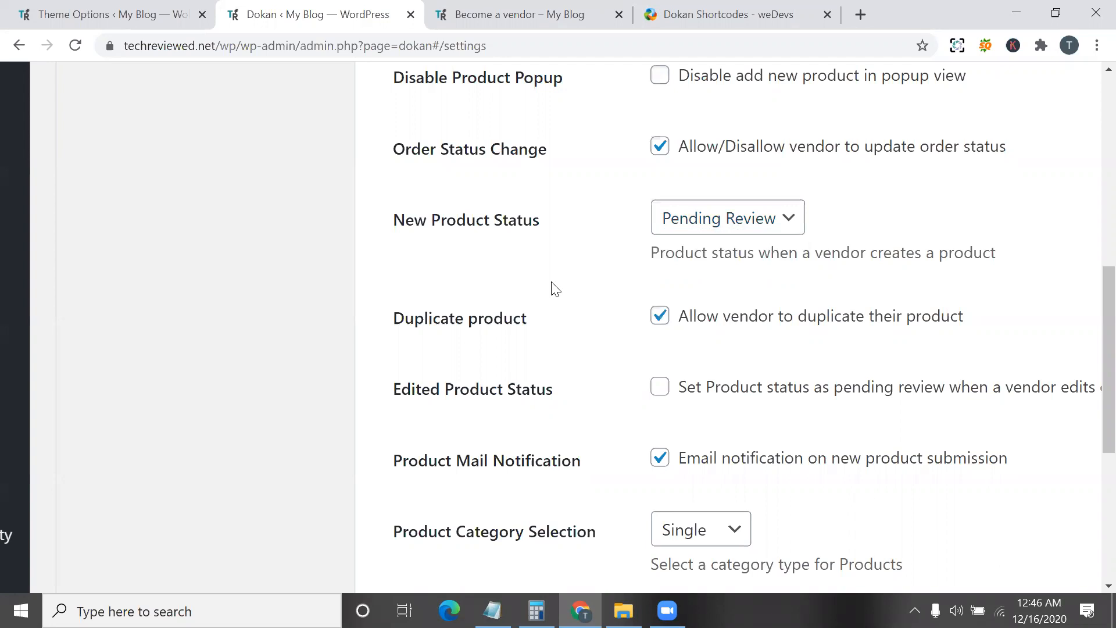
scroll(552, 283, down, 1)
scroll(647, 303, down, 1)
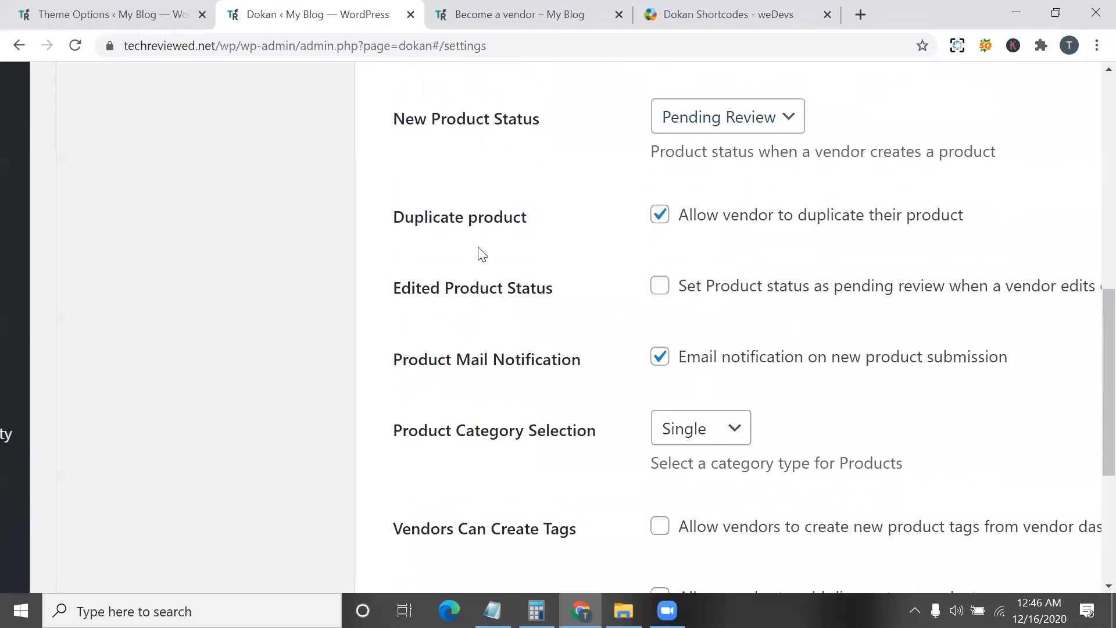
scroll(479, 250, up, 3)
scroll(479, 250, right, 2)
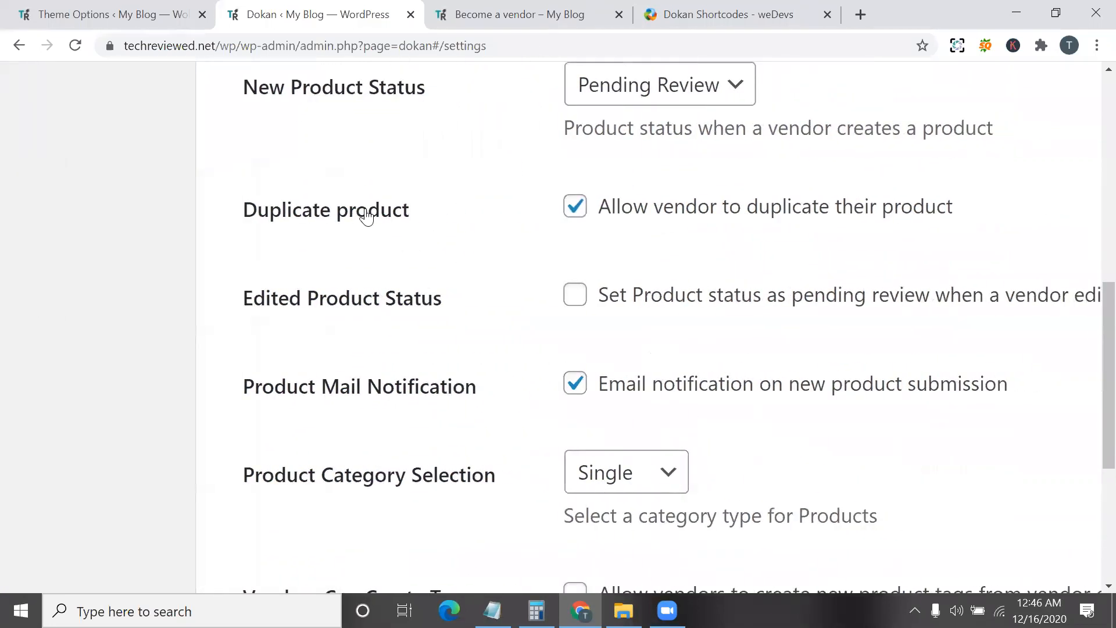
click(625, 108)
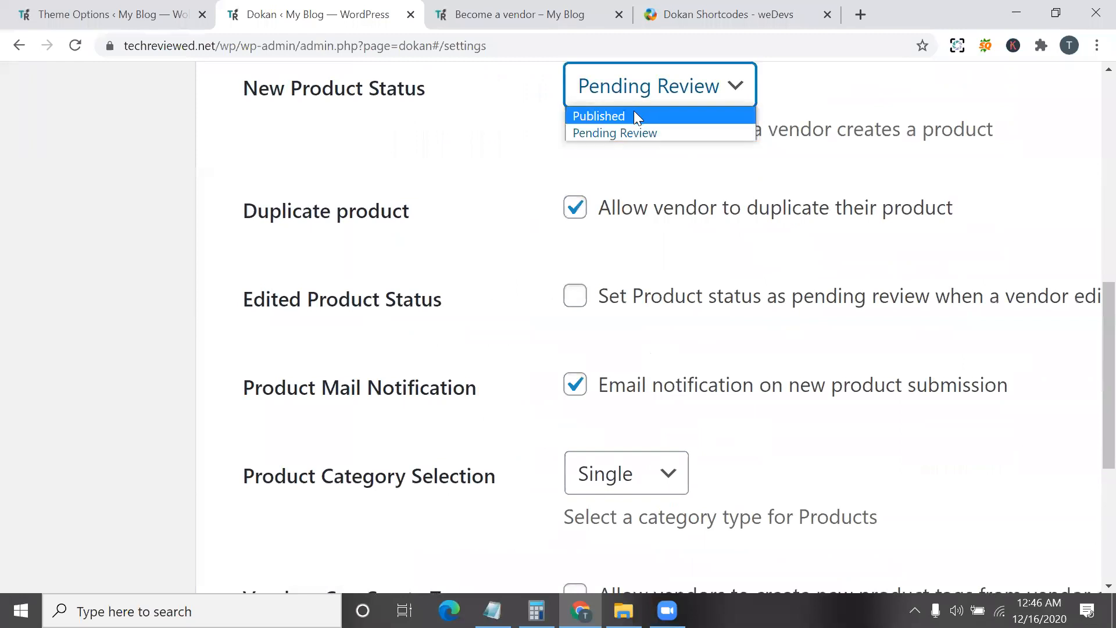
- Turn off the Duplicate product option that allows vendors to duplicate their product
click(362, 221)
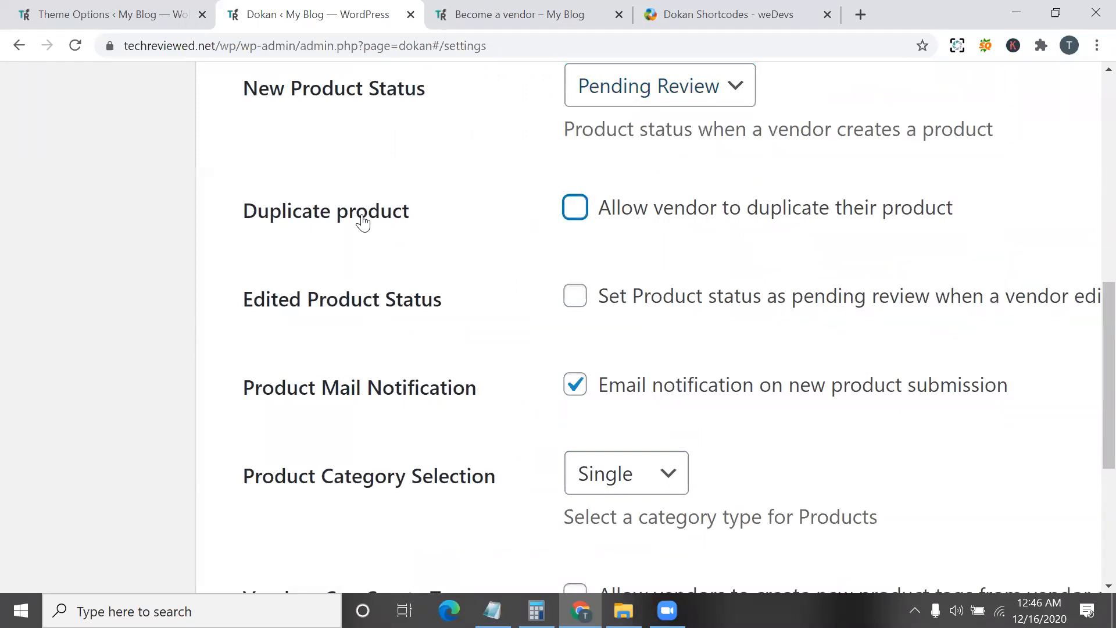
click(459, 214)
click(578, 216)
- Enable Edited Product Status so products go to pending review when a vendor edits or updates them
scroll(635, 299, down, 1)
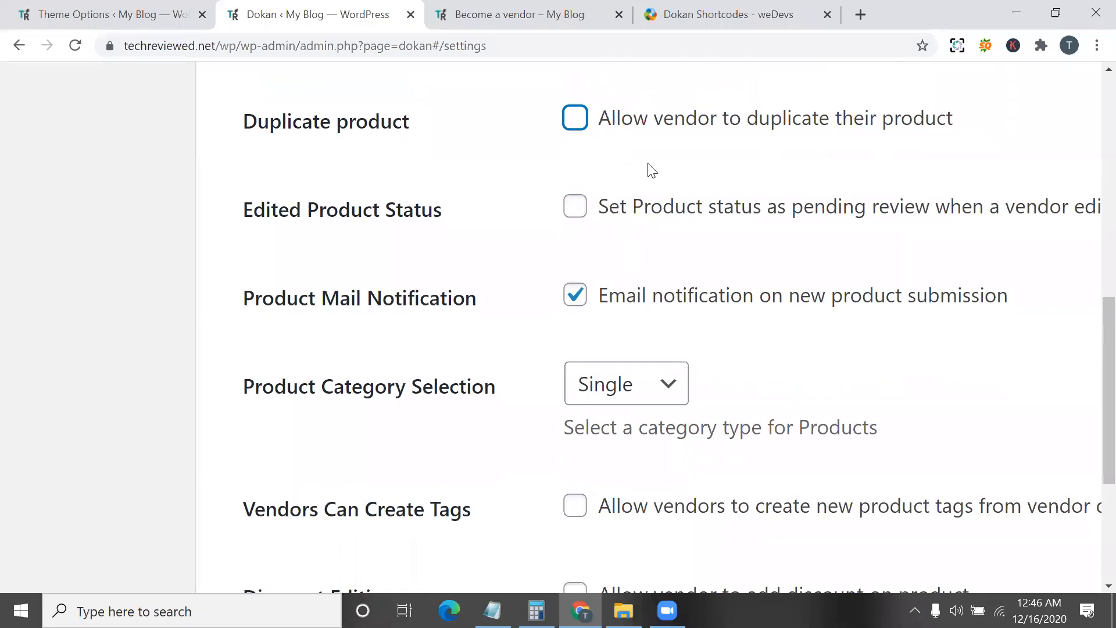
scroll(381, 202, down, 1)
scroll(343, 180, down, 3)
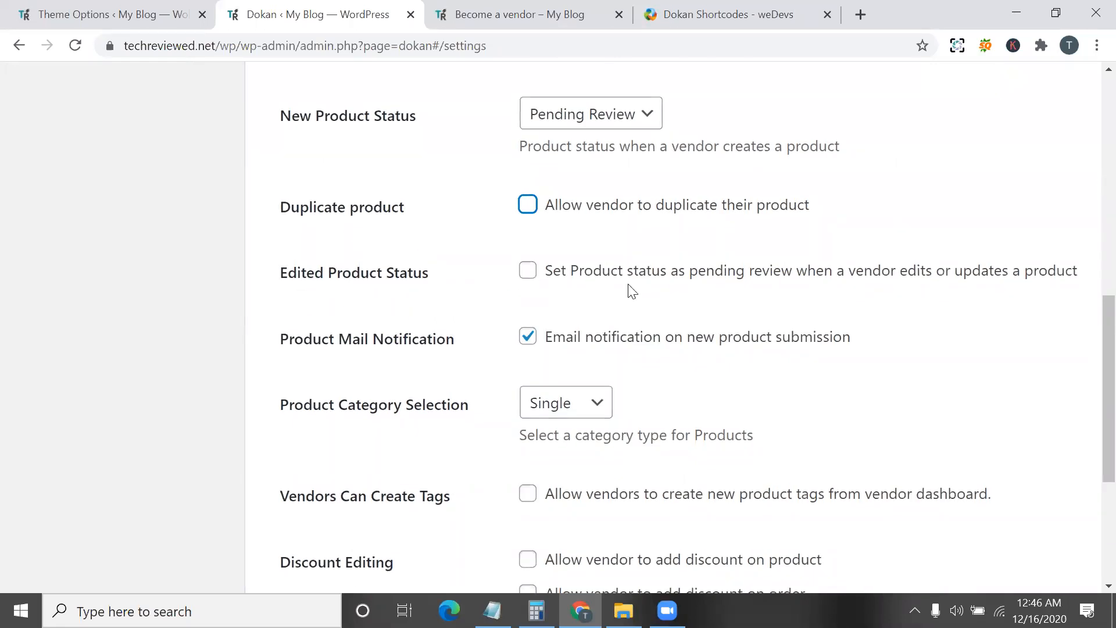
click(529, 263)
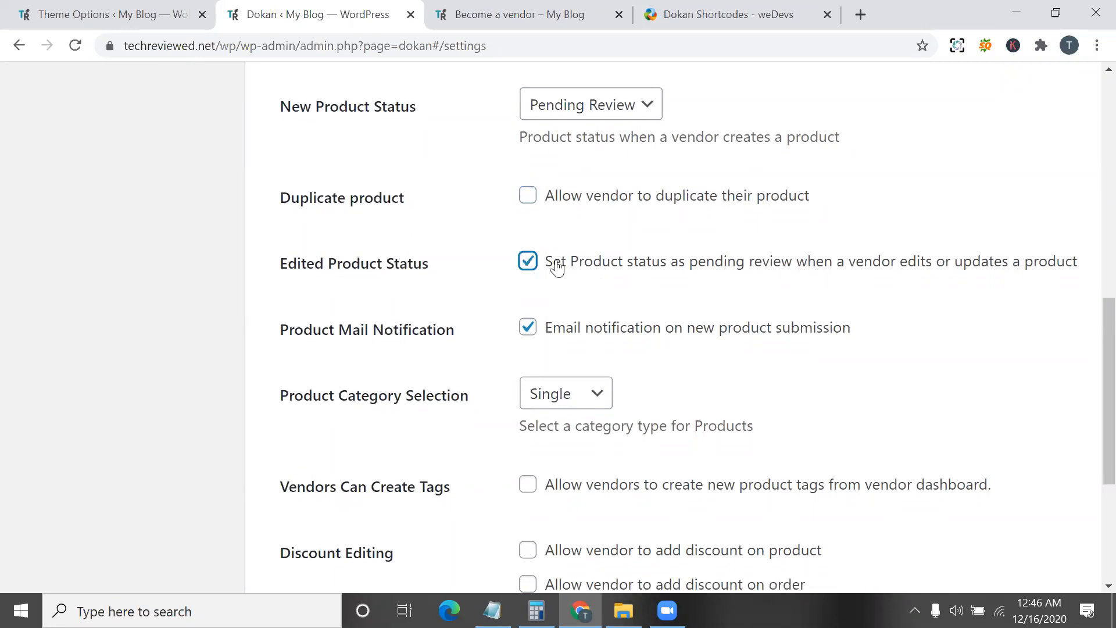
- Review the Product Mail Notification option and set Product Category Selection to Multiple
scroll(581, 317, down, 1)
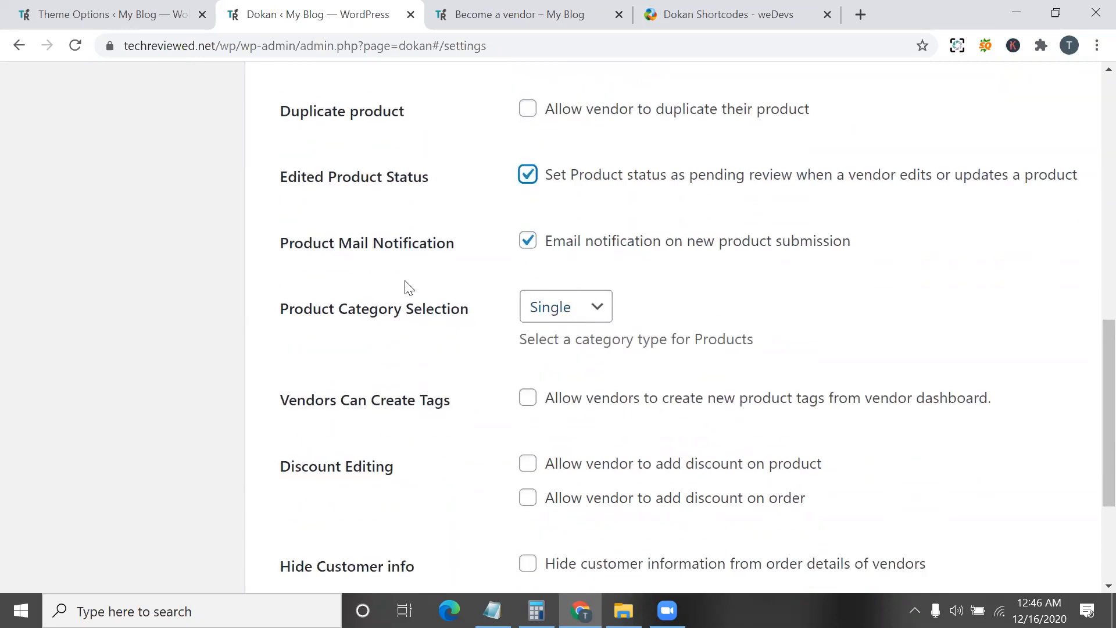
scroll(407, 285, up, 3)
scroll(406, 285, up, 3)
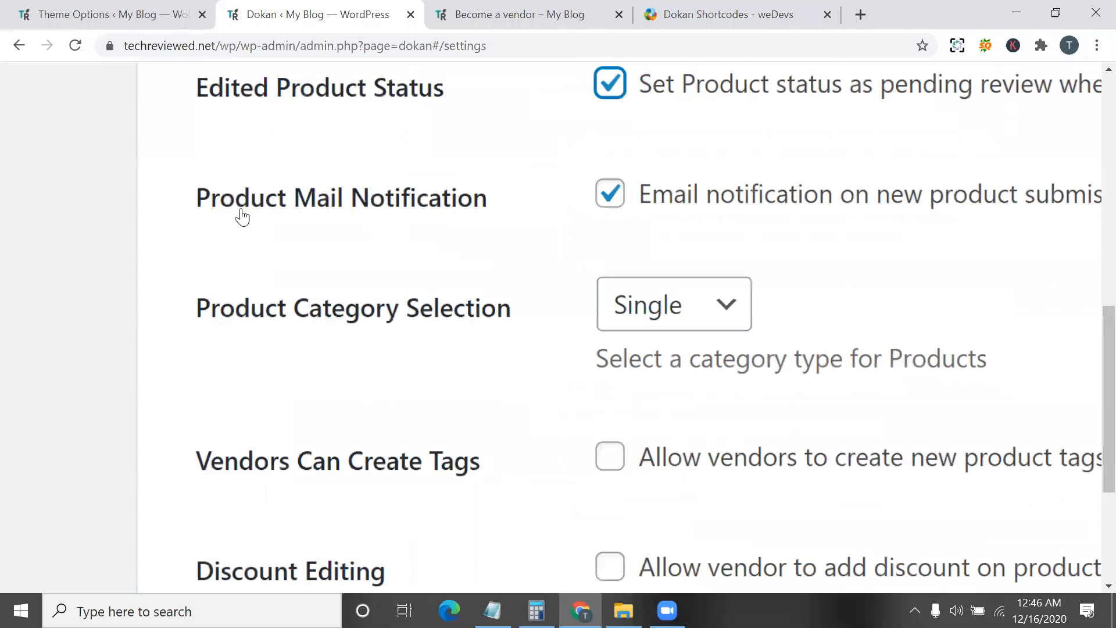
scroll(481, 224, down, 1)
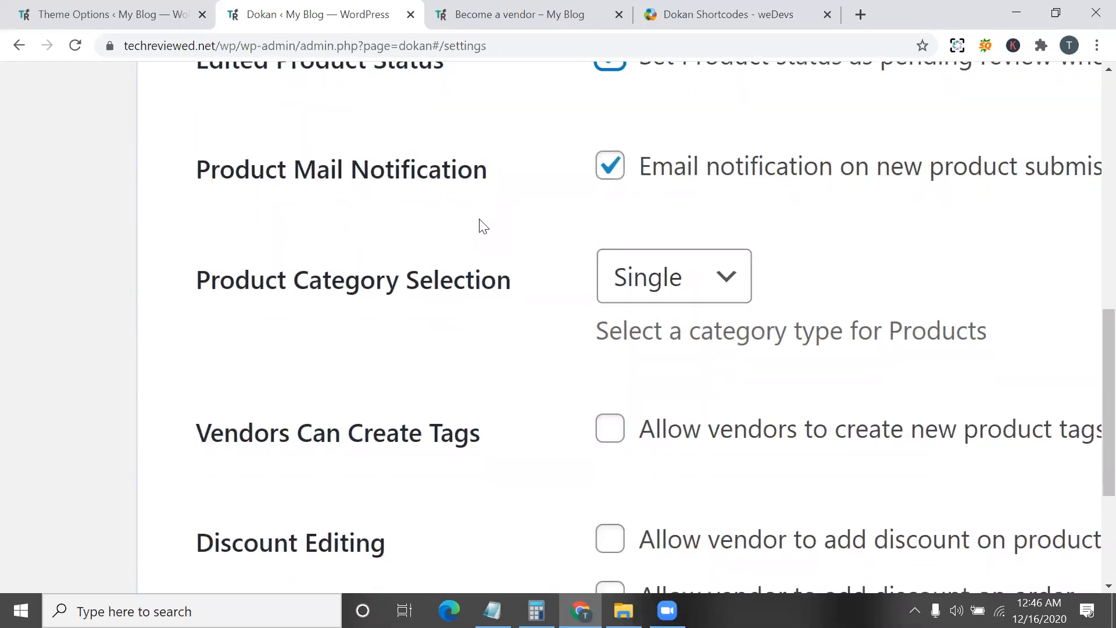
scroll(480, 224, down, 3)
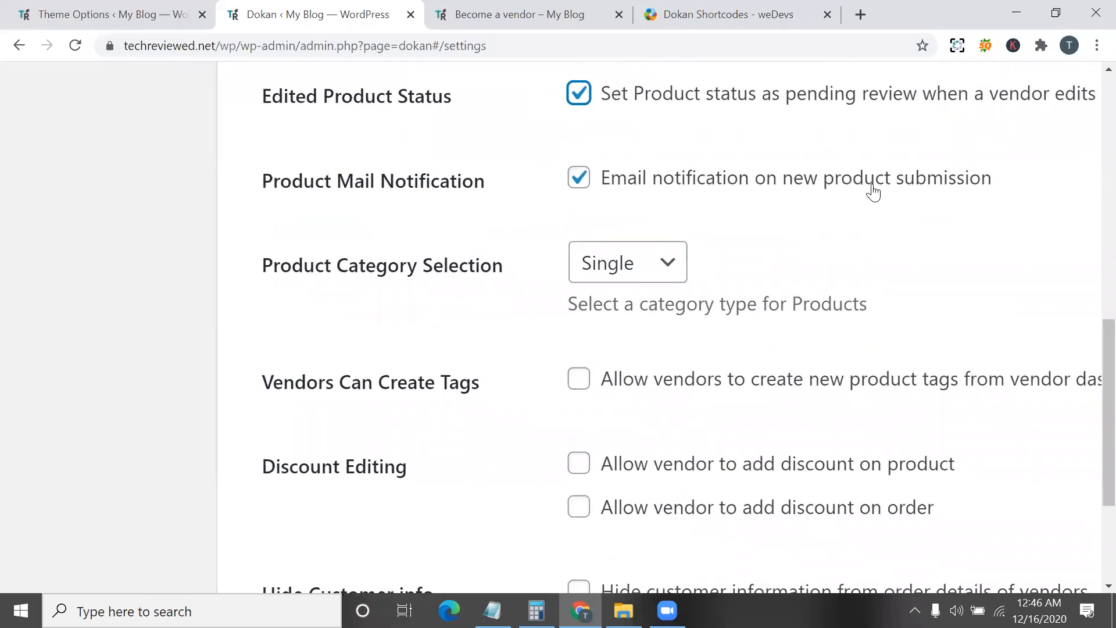
scroll(349, 224, down, 1)
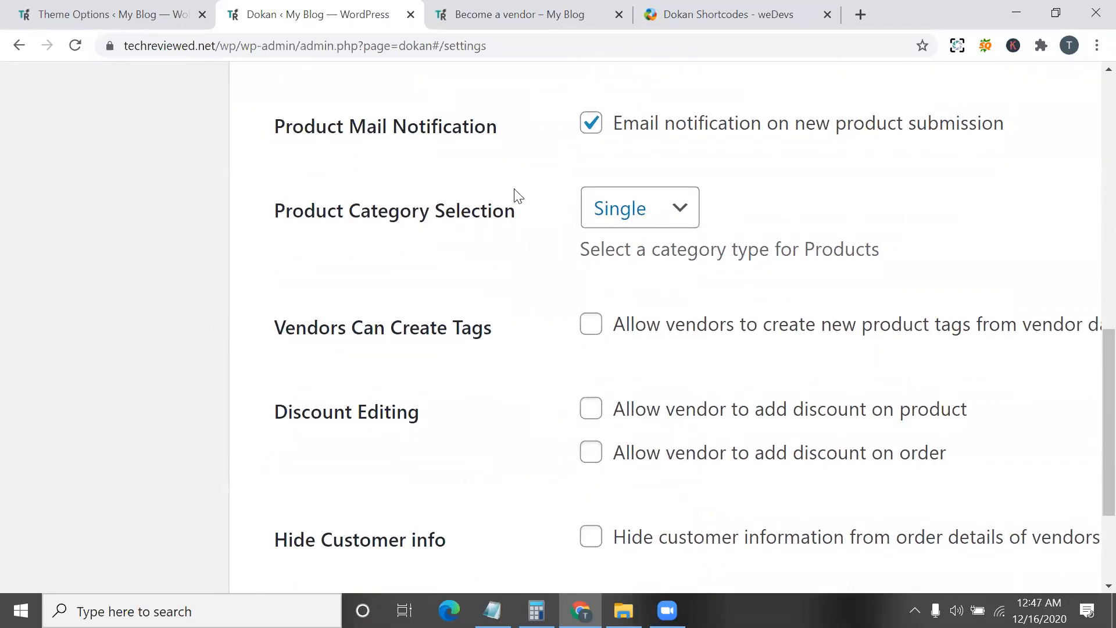
click(678, 208)
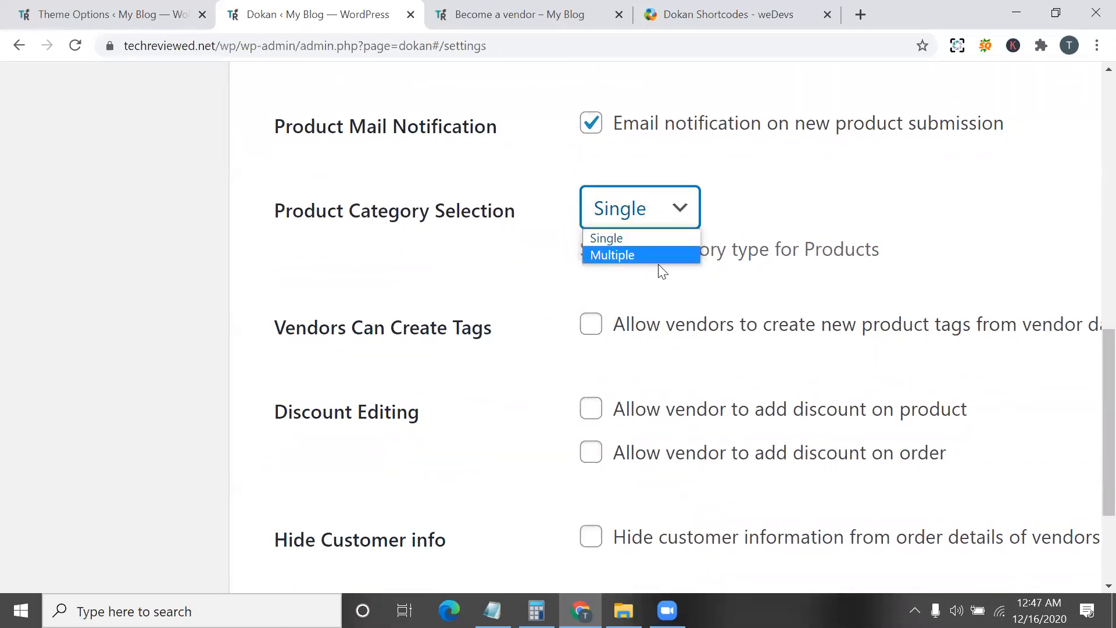
click(647, 215)
click(613, 228)
click(619, 250)
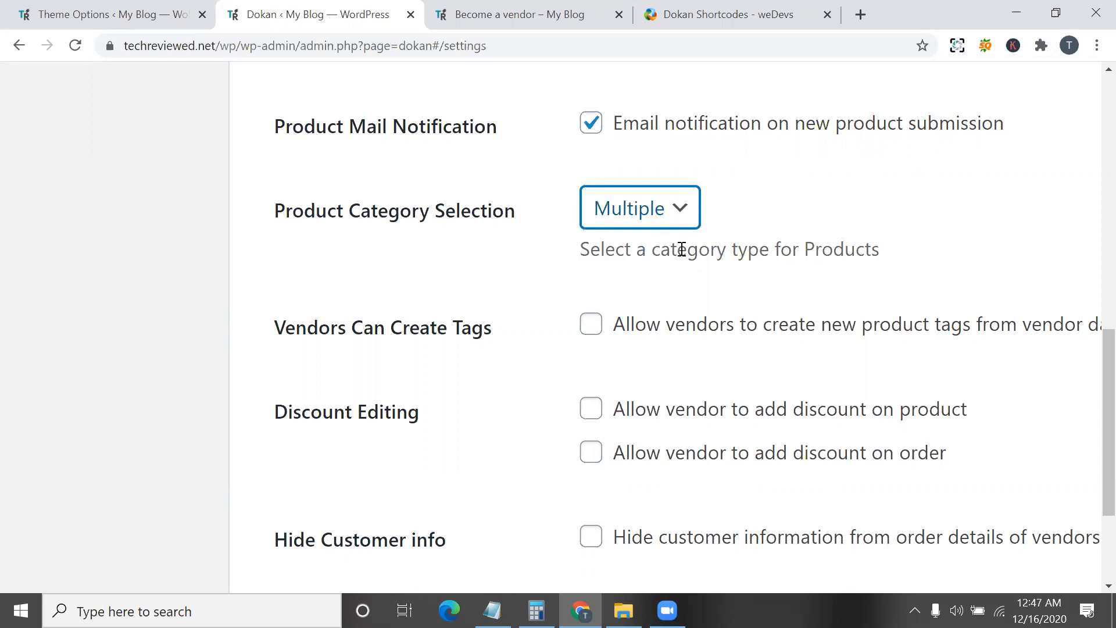
- Enable Vendors Can Create Tags so vendors can create new product tags from the vendor dashboard
key(ctrl+minus)
key(ctrl+minus)
scroll(441, 354, down, 1)
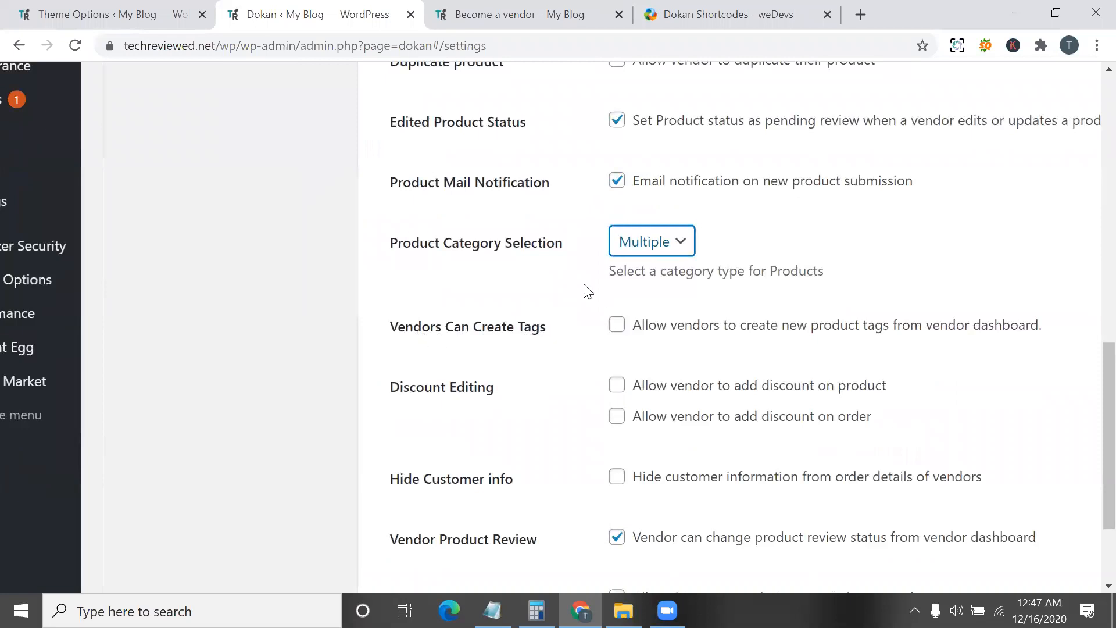
scroll(535, 251, up, 3)
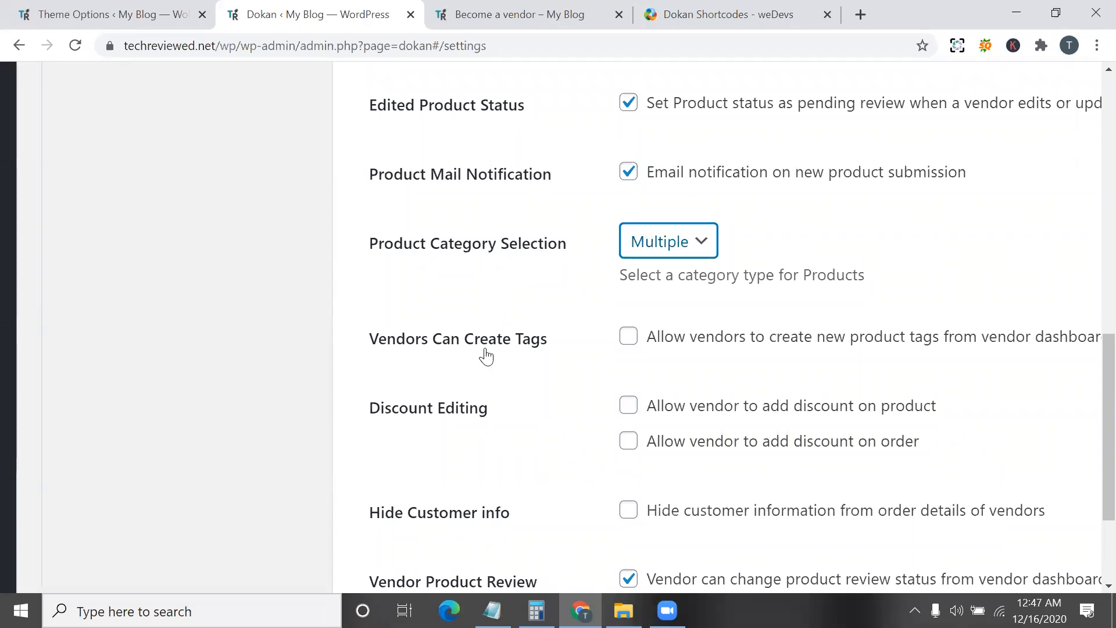
scroll(426, 351, down, 1)
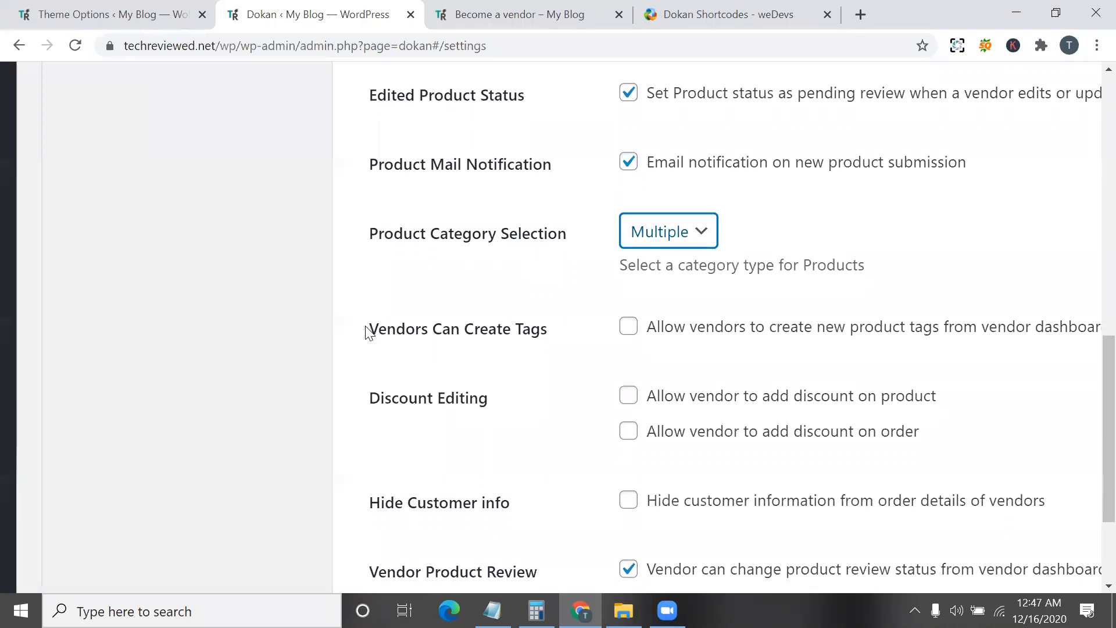
click(628, 328)
- Under Discount Editing, allow vendors to add a discount on products
scroll(663, 379, down, 1)
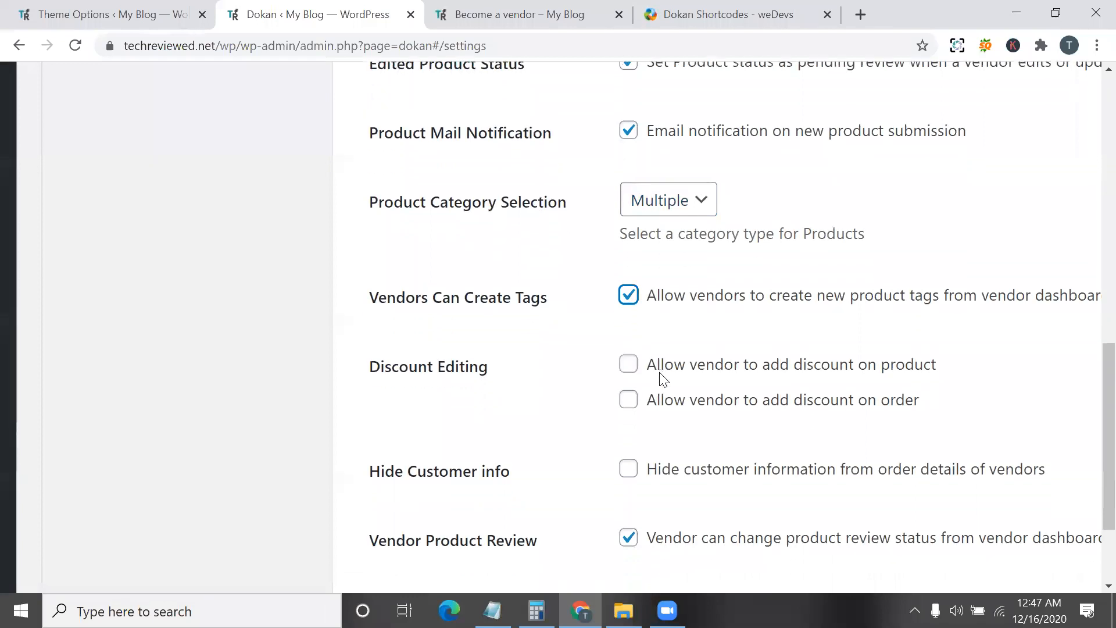
scroll(653, 418, down, 2)
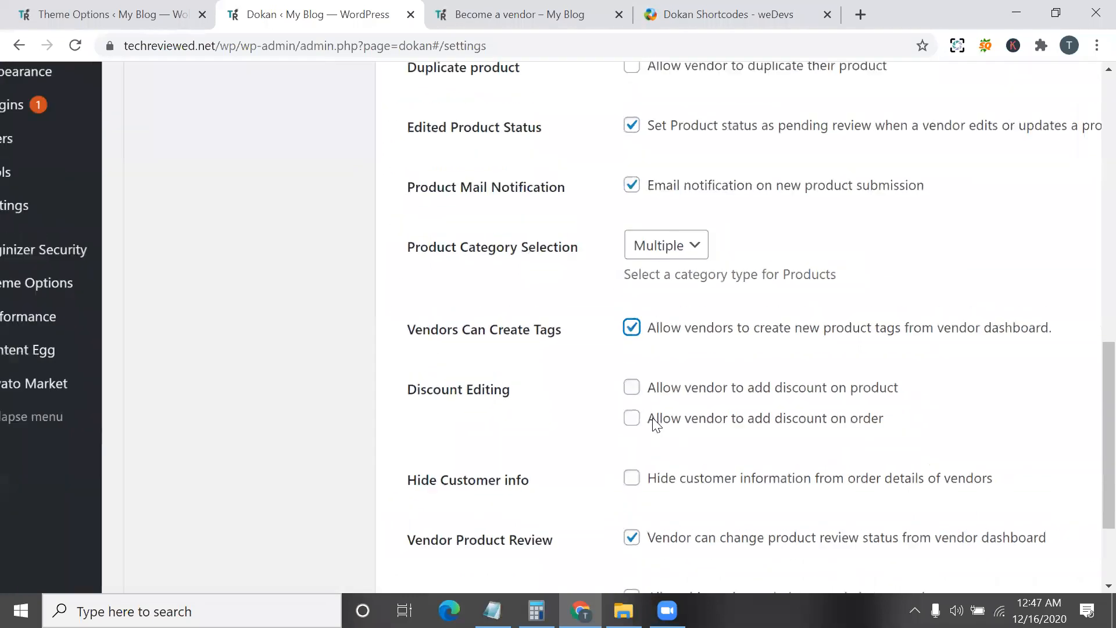
scroll(652, 418, up, 3)
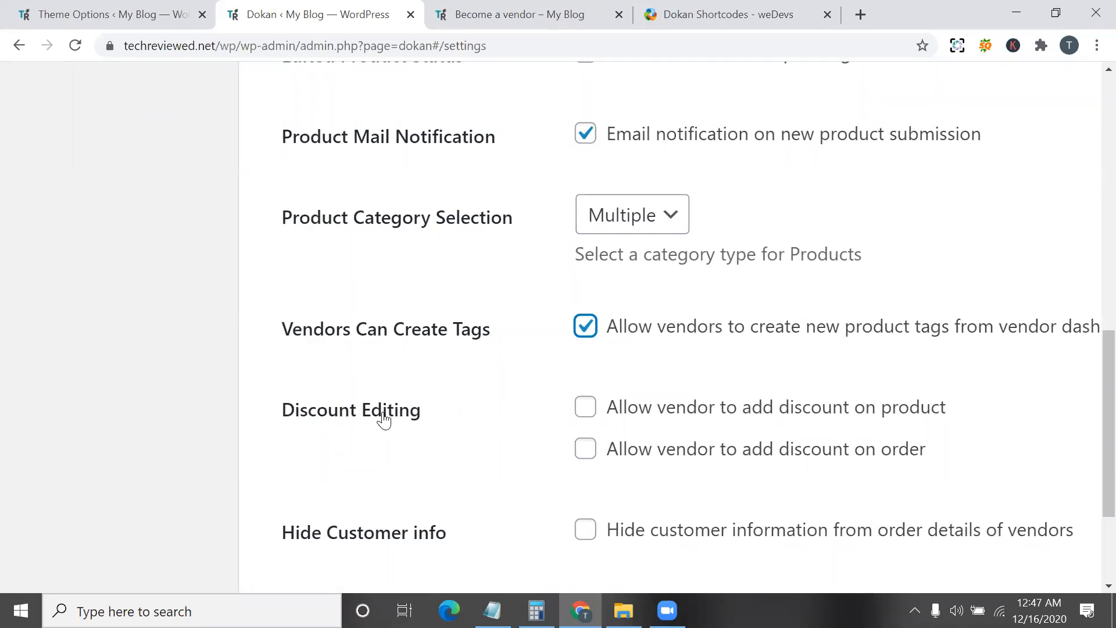
scroll(383, 419, down, 1)
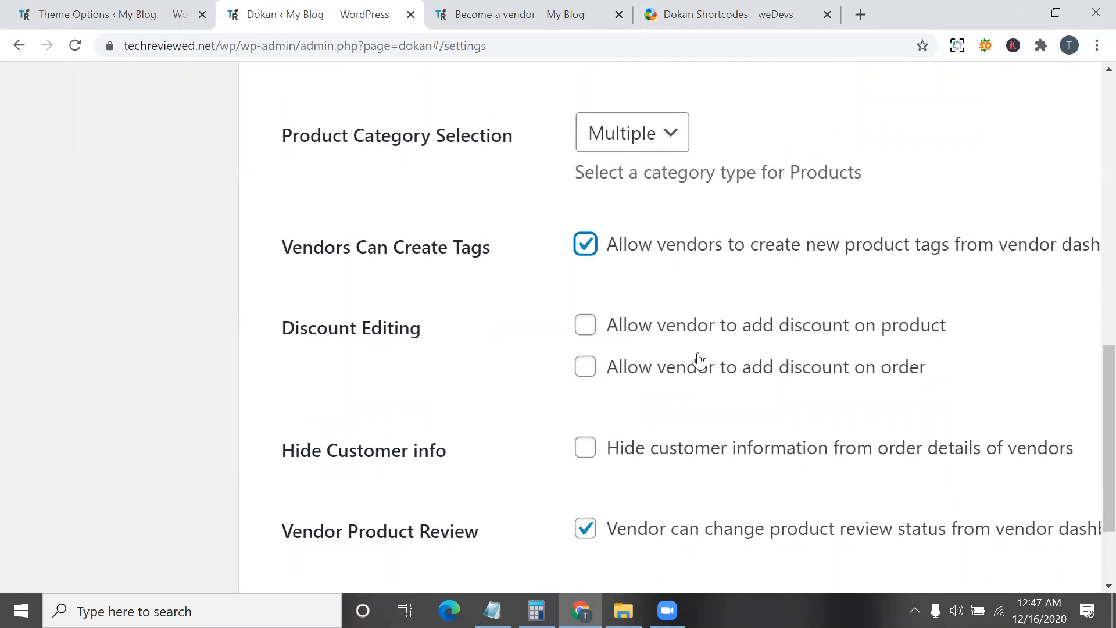
click(588, 329)
- Enable Hide Customer info to hide customer information from the order details of vendors
scroll(705, 386, down, 1)
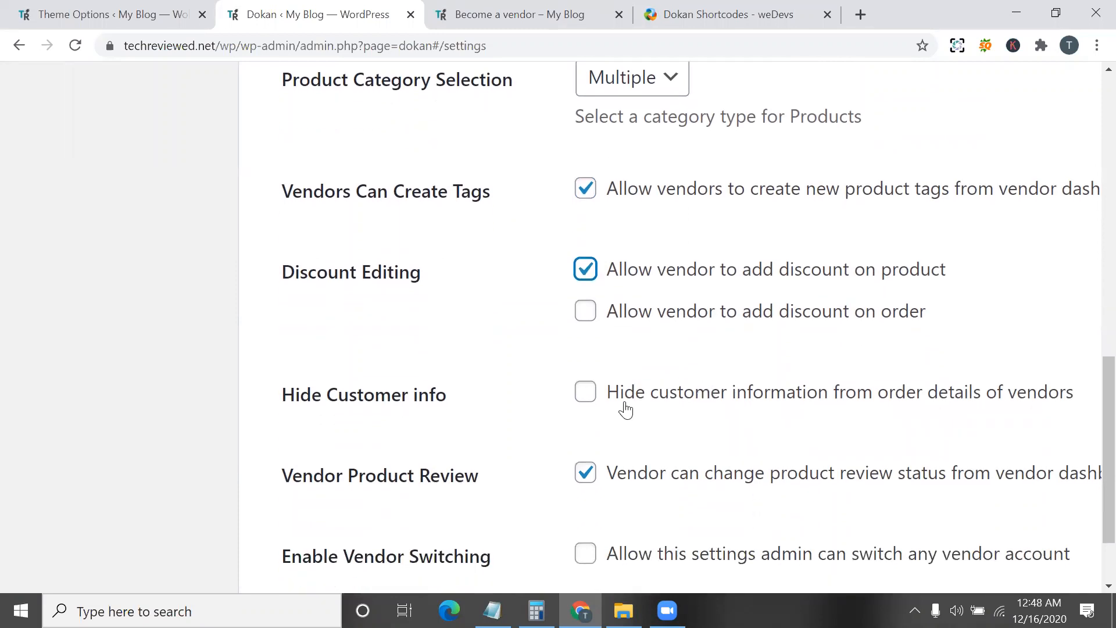
scroll(625, 409, down, 1)
click(586, 337)
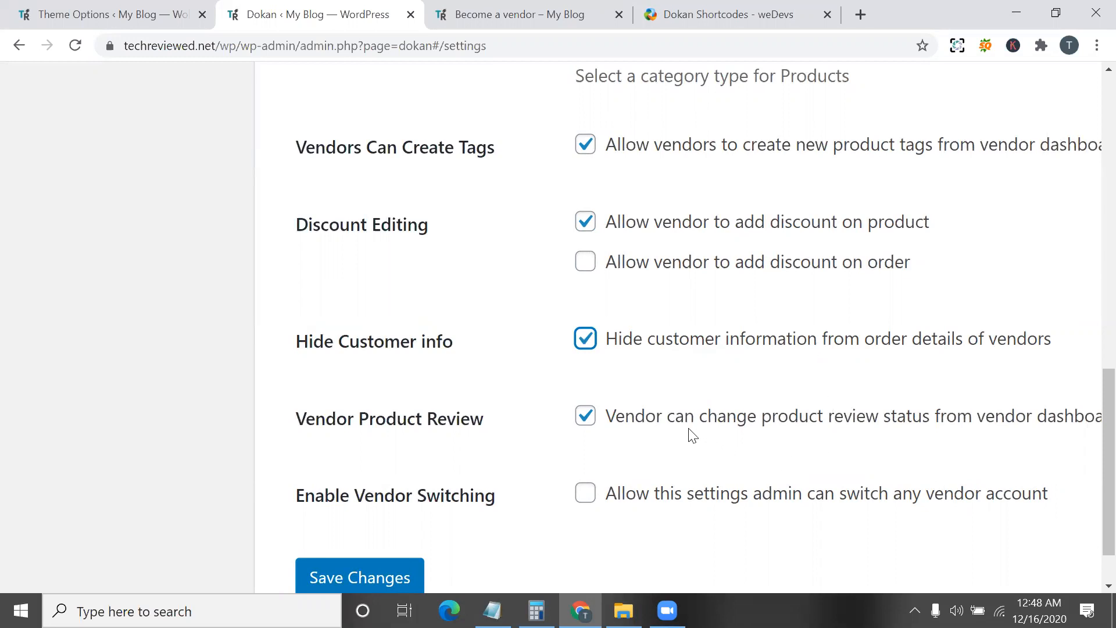
- Enable Vendor Switching so the admin can switch to any vendor account, and save the selling options
scroll(686, 435, down, 1)
ctrl+scroll(686, 435, down, 5)
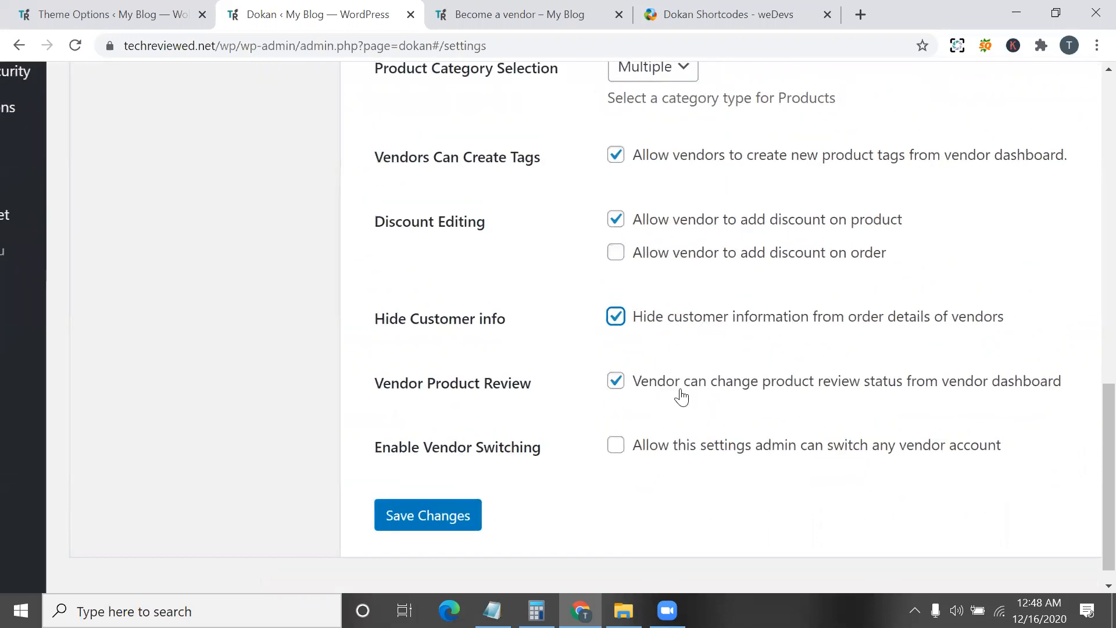
scroll(680, 392, down, 1)
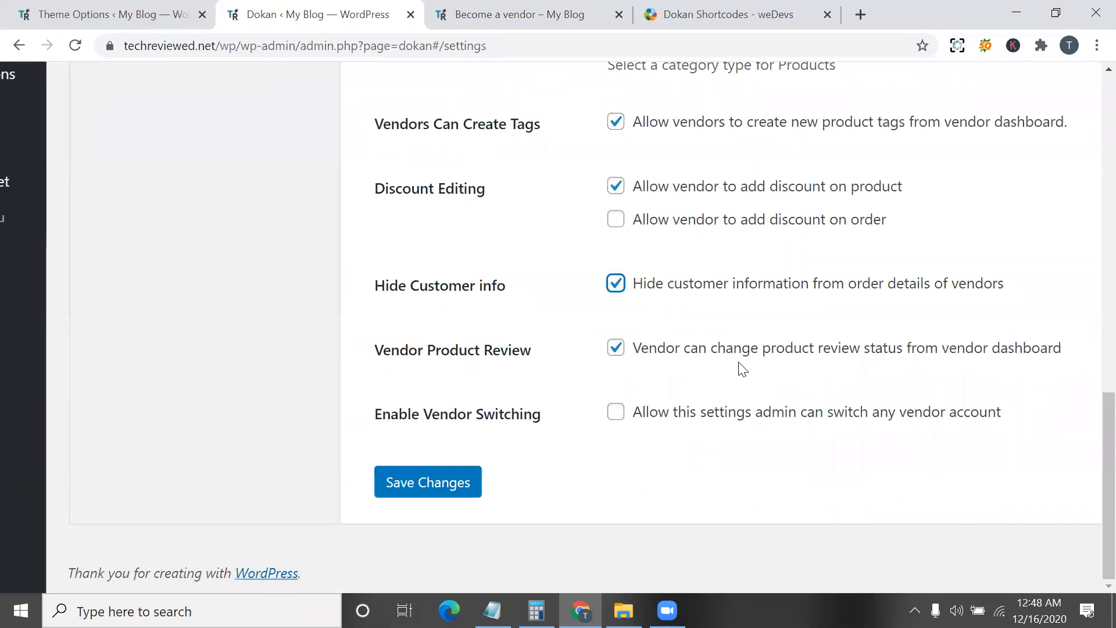
scroll(746, 371, left, 1)
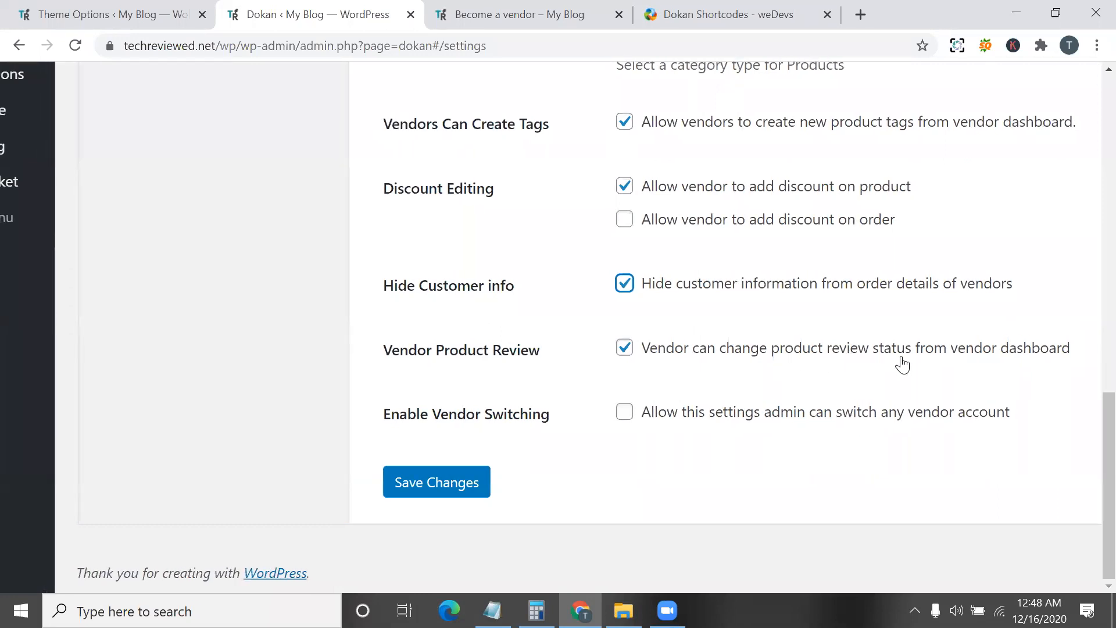
scroll(901, 364, right, 3)
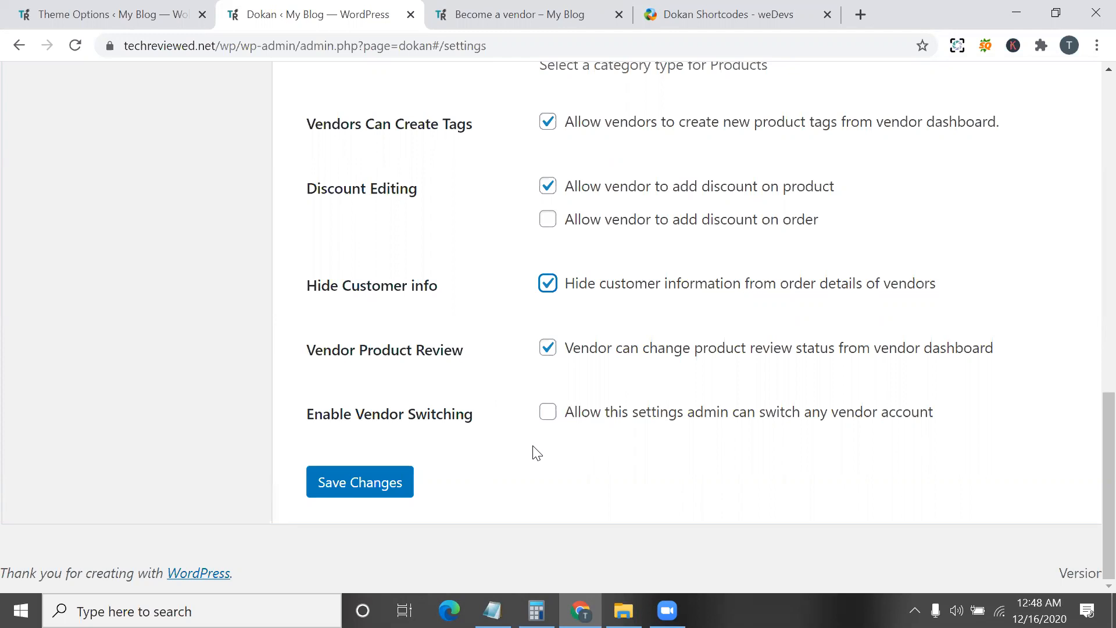
click(547, 413)
click(360, 489)
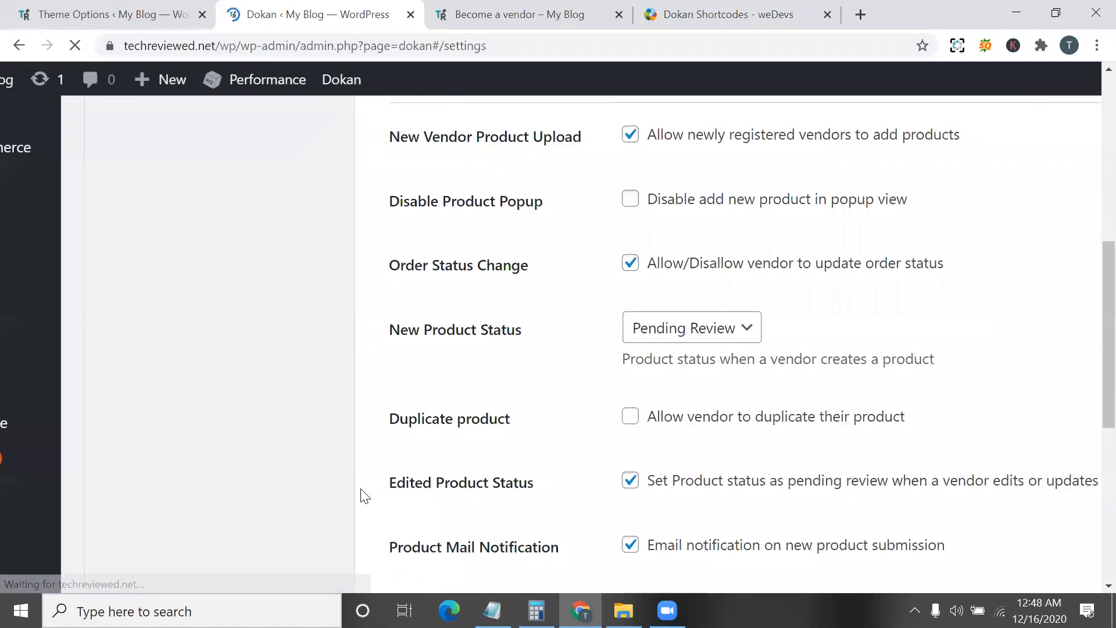
- Open the Withdraw Options of the Dokan settings and bring the withdraw methods into view
scroll(360, 489, up, 15)
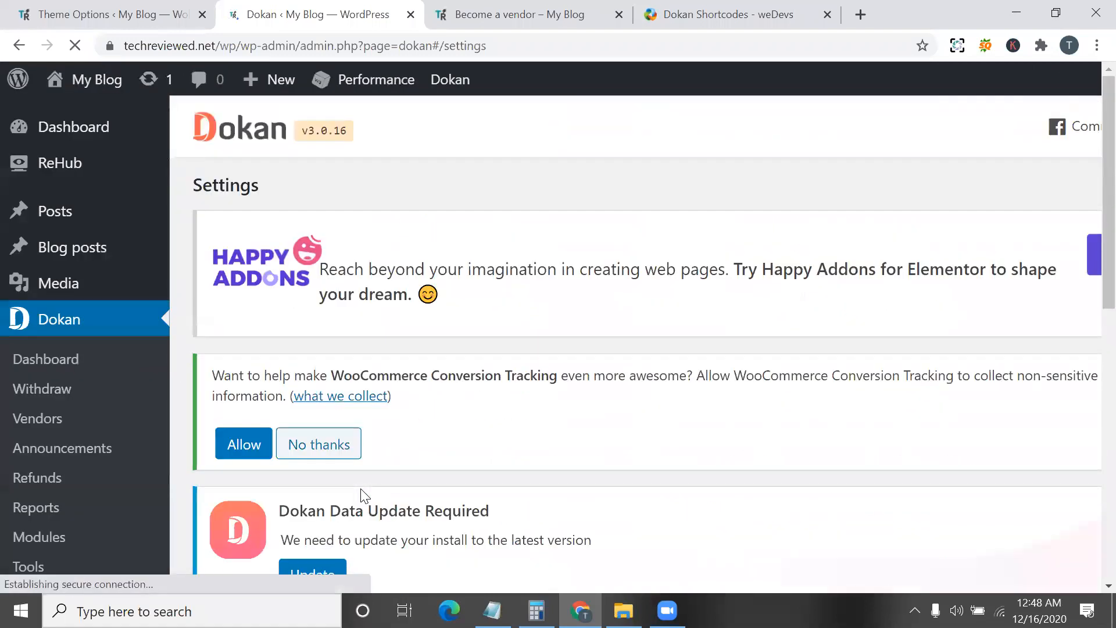
scroll(360, 489, down, 14)
scroll(360, 490, up, 5)
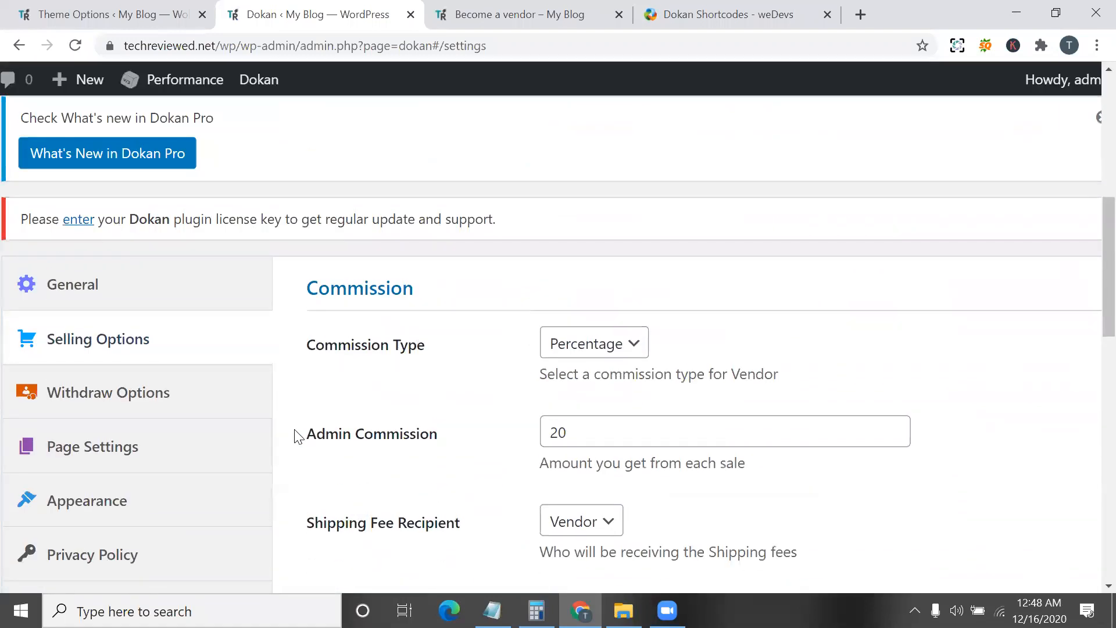
click(157, 403)
scroll(187, 383, down, 1)
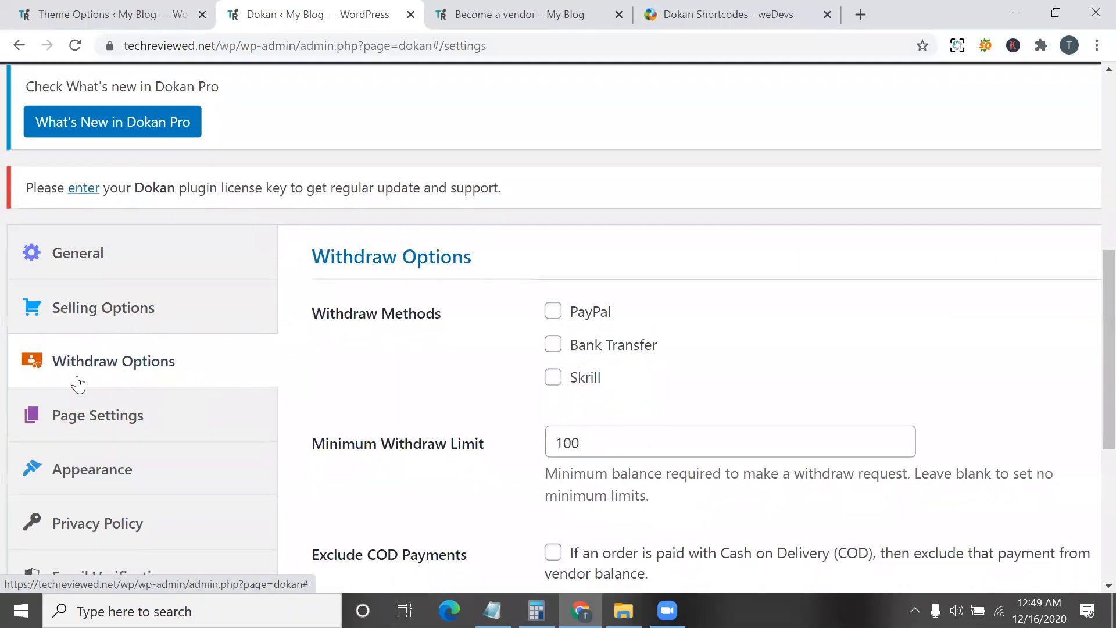
- Enable PayPal and Bank Transfer as the withdraw methods for vendors
scroll(232, 386, down, 2)
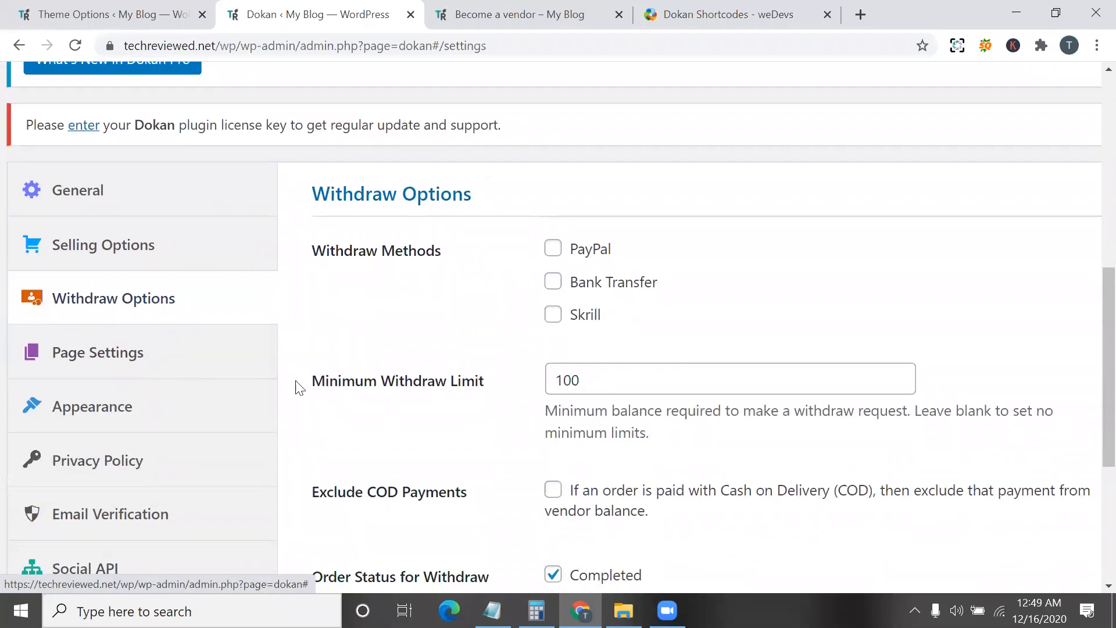
click(555, 256)
click(554, 283)
scroll(558, 288, down, 4)
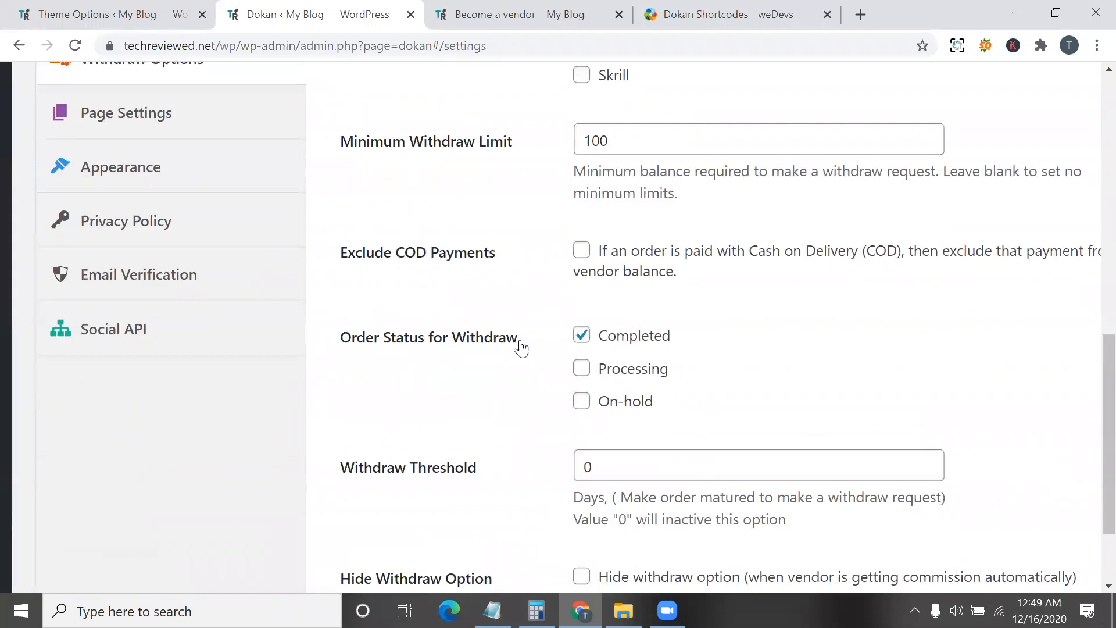
- Enable Exclude COD Payments so orders paid with Cash on Delivery are excluded from the vendor balance
scroll(490, 344, up, 1)
double_click(625, 195)
scroll(462, 321, down, 1)
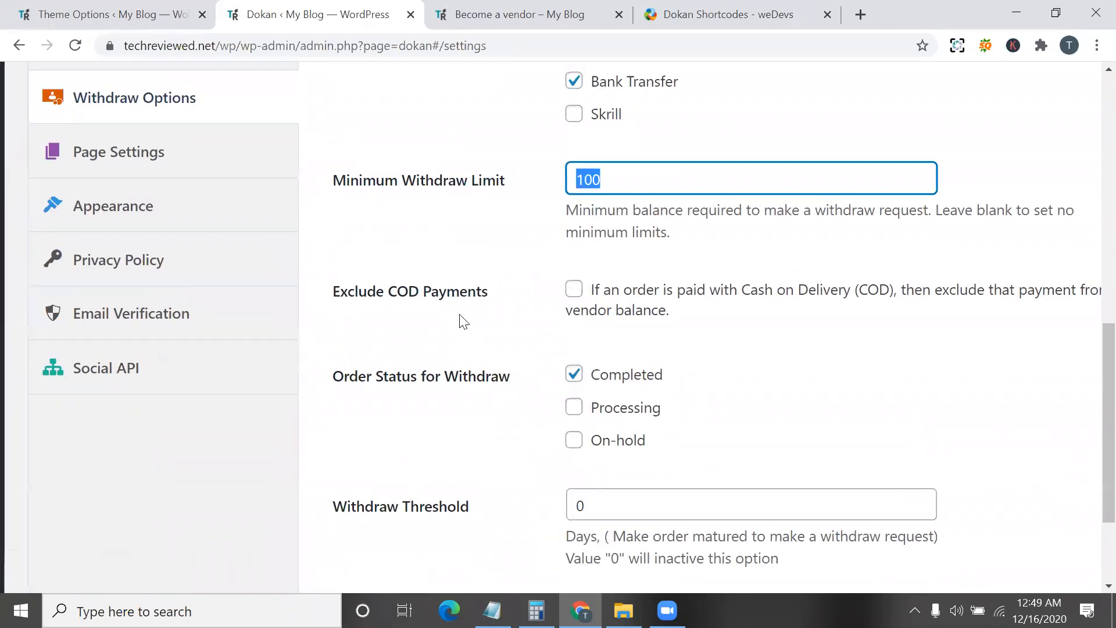
scroll(450, 291, right, 2)
scroll(451, 291, down, 1)
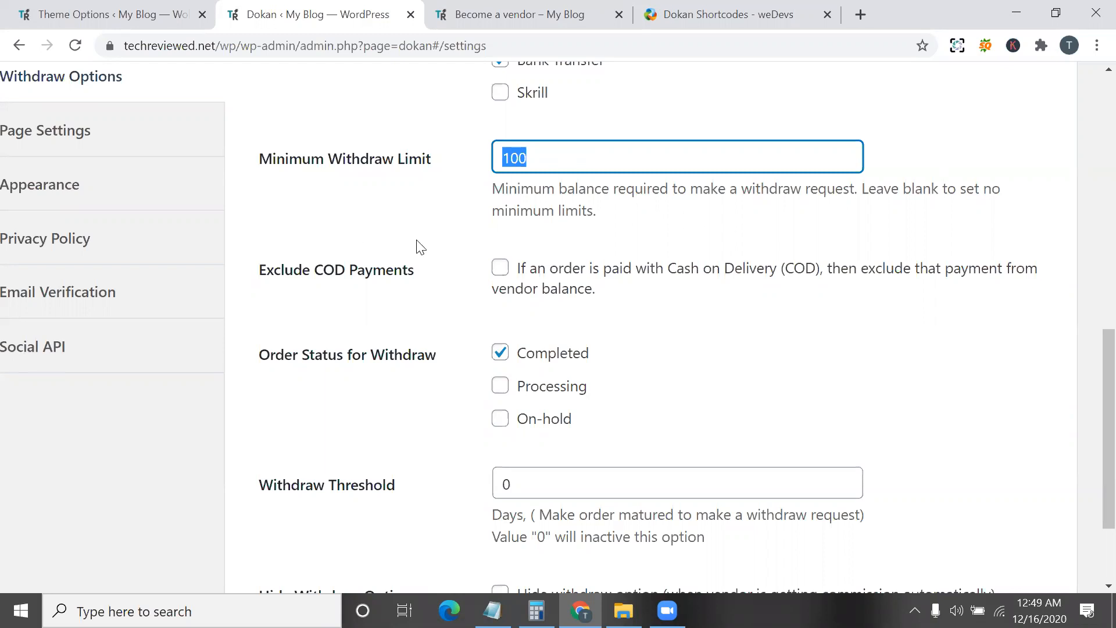
click(502, 270)
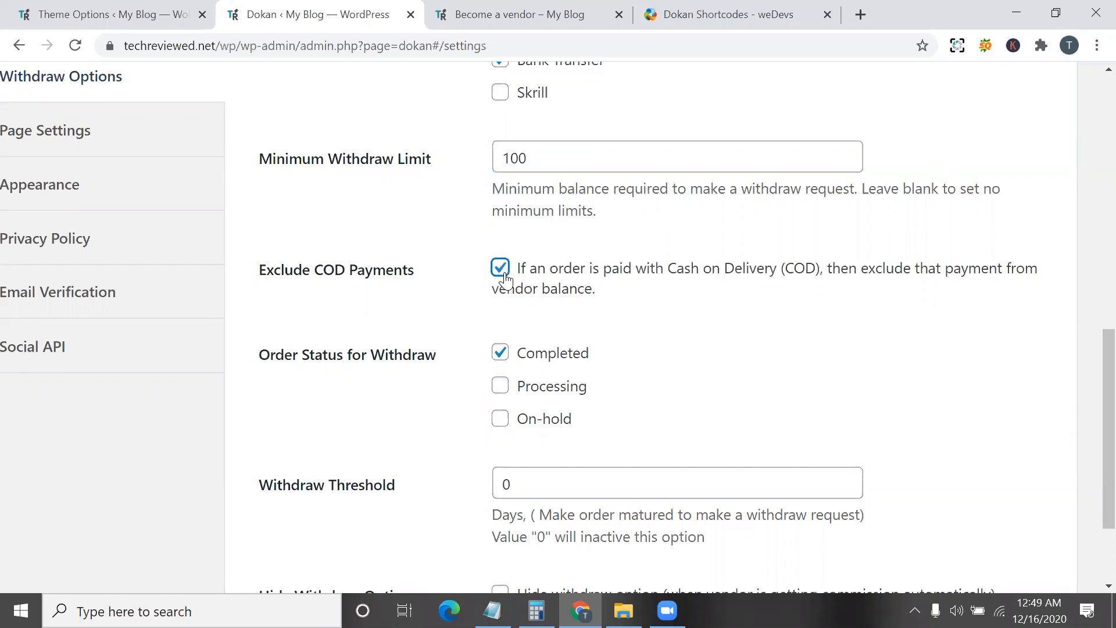
- Set the Withdraw Threshold to 50 days
scroll(474, 384, down, 2)
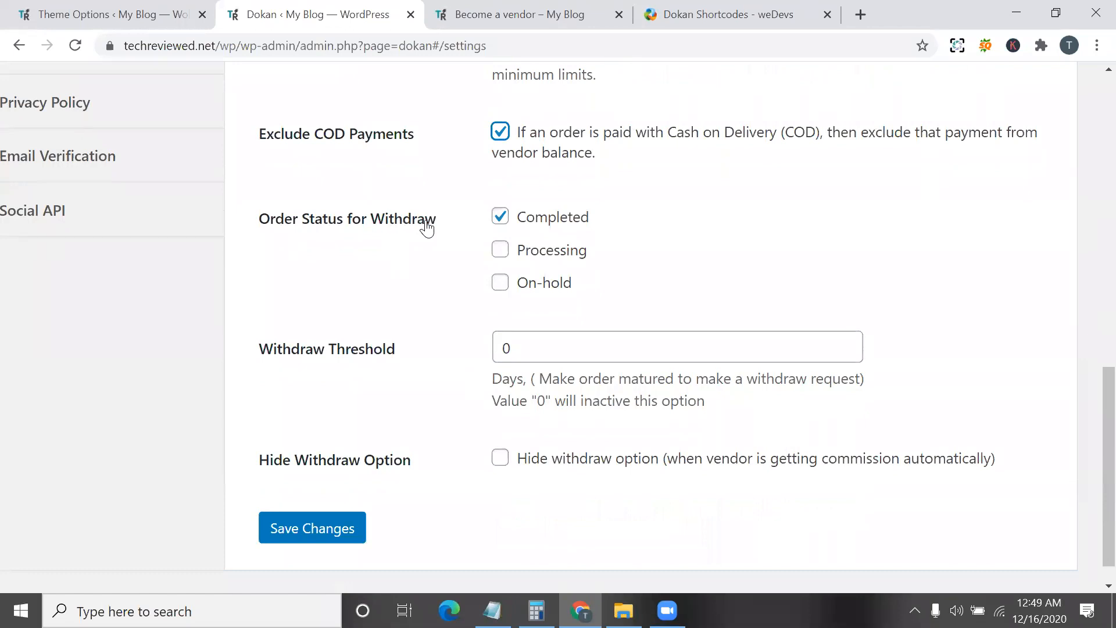
scroll(427, 226, down, 1)
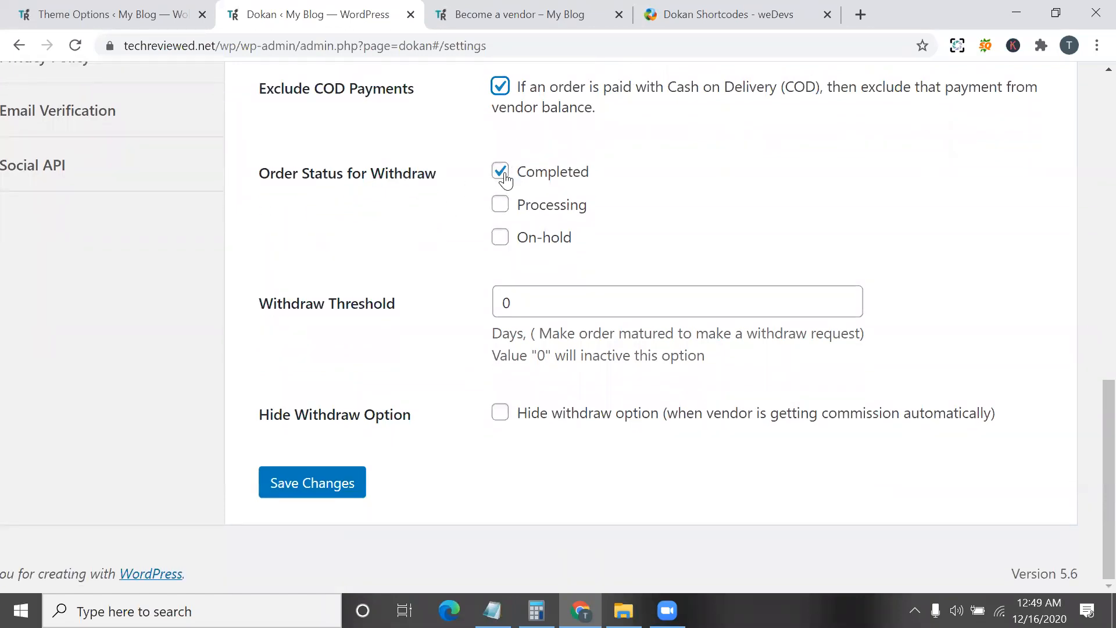
click(548, 299)
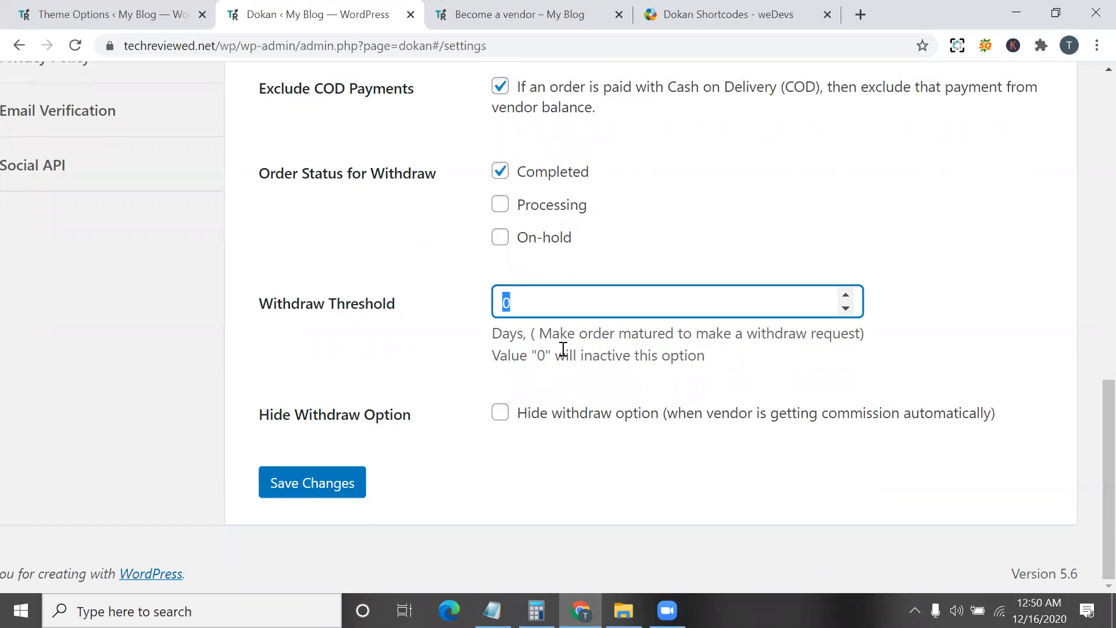
triple_click(555, 330)
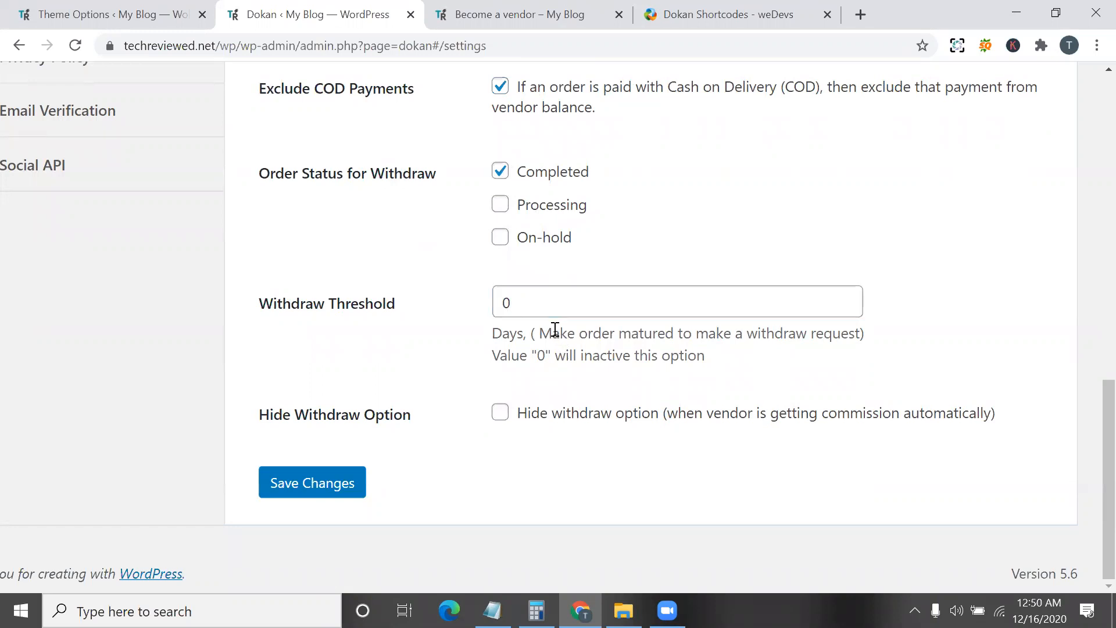
double_click(629, 333)
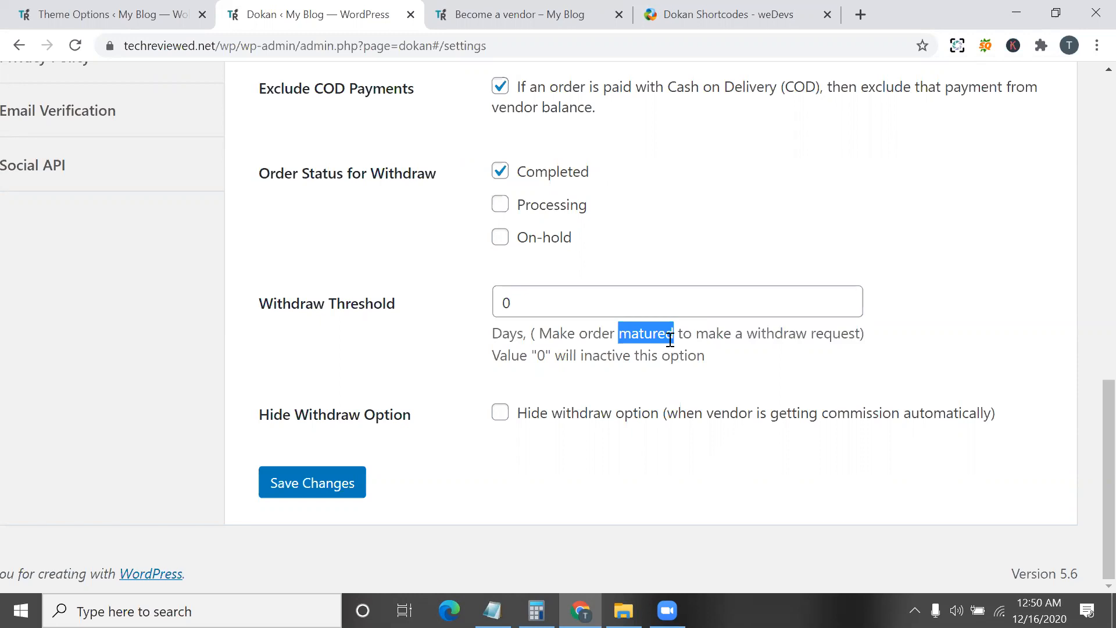
double_click(539, 299)
key(BackSpace)
text(50)
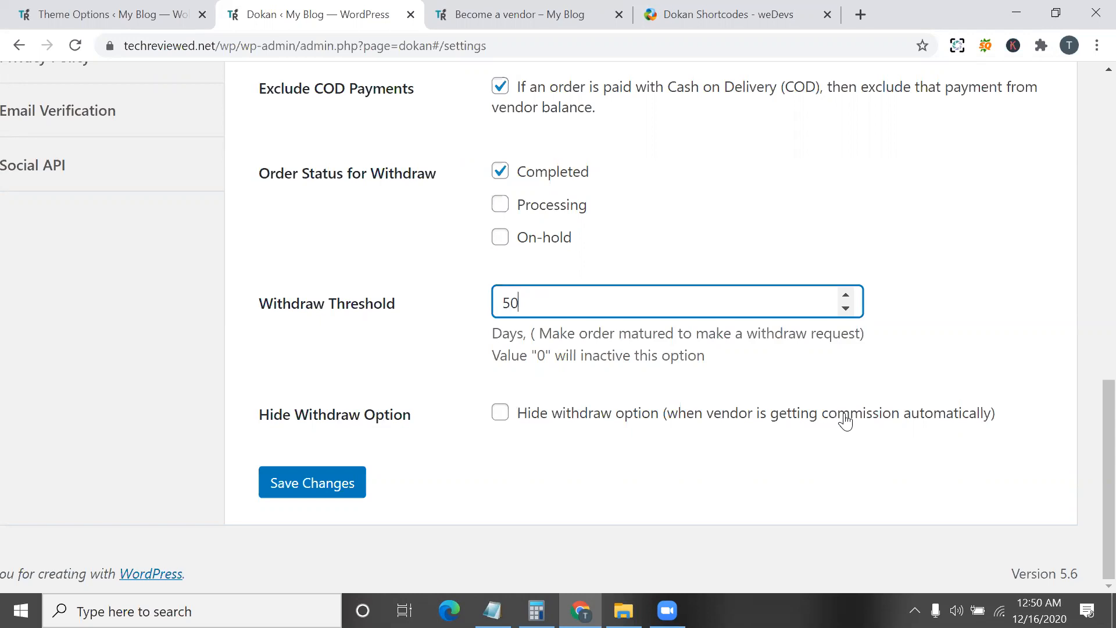
- Enable Hide Withdraw Option for vendors who get commission automatically, and save the withdraw options
click(501, 419)
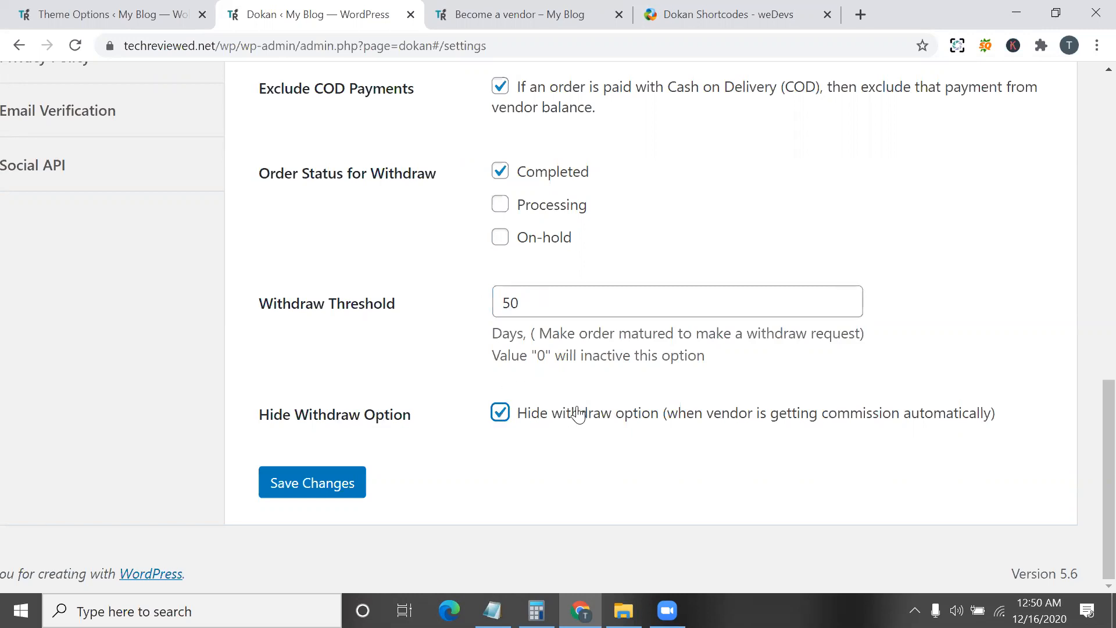
scroll(577, 414, up, 5)
scroll(577, 414, right, 4)
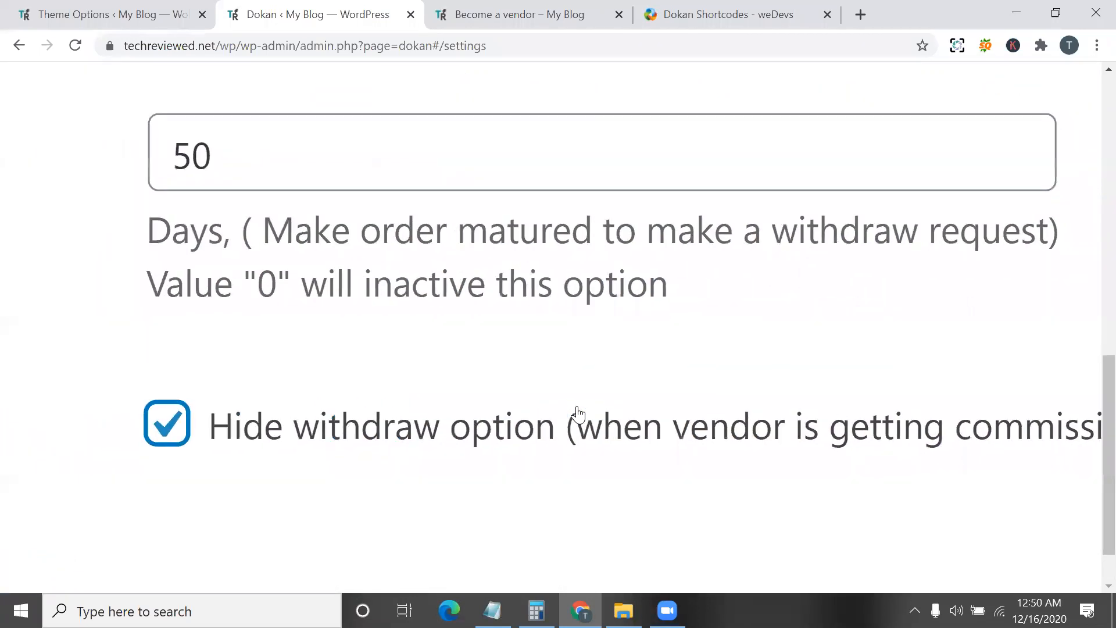
scroll(577, 414, left, 2)
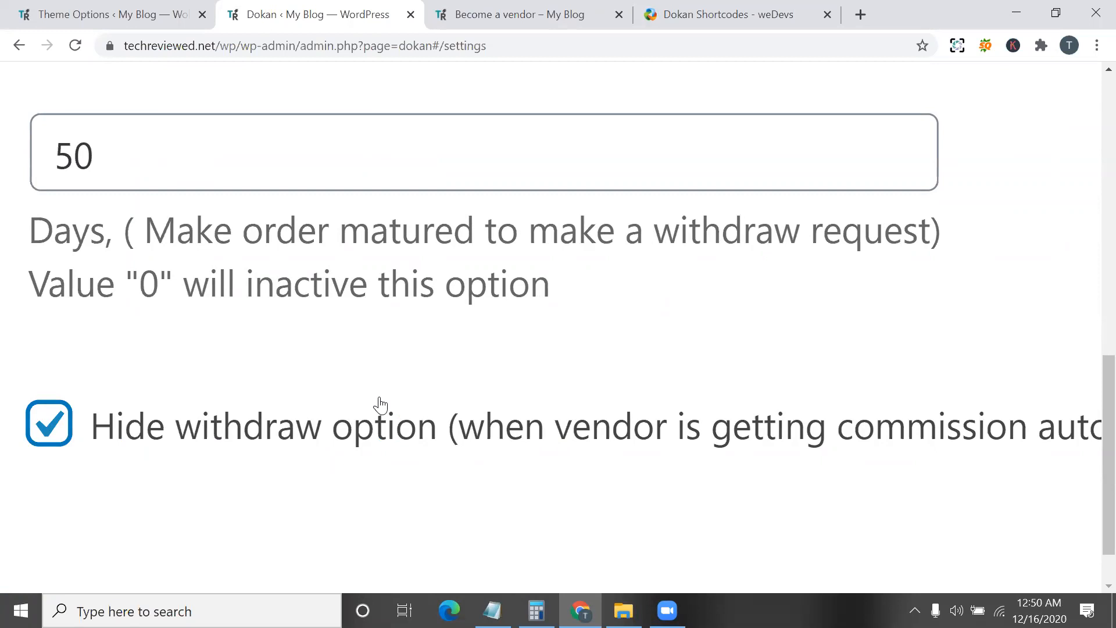
scroll(380, 405, right, 1)
scroll(380, 405, up, 1)
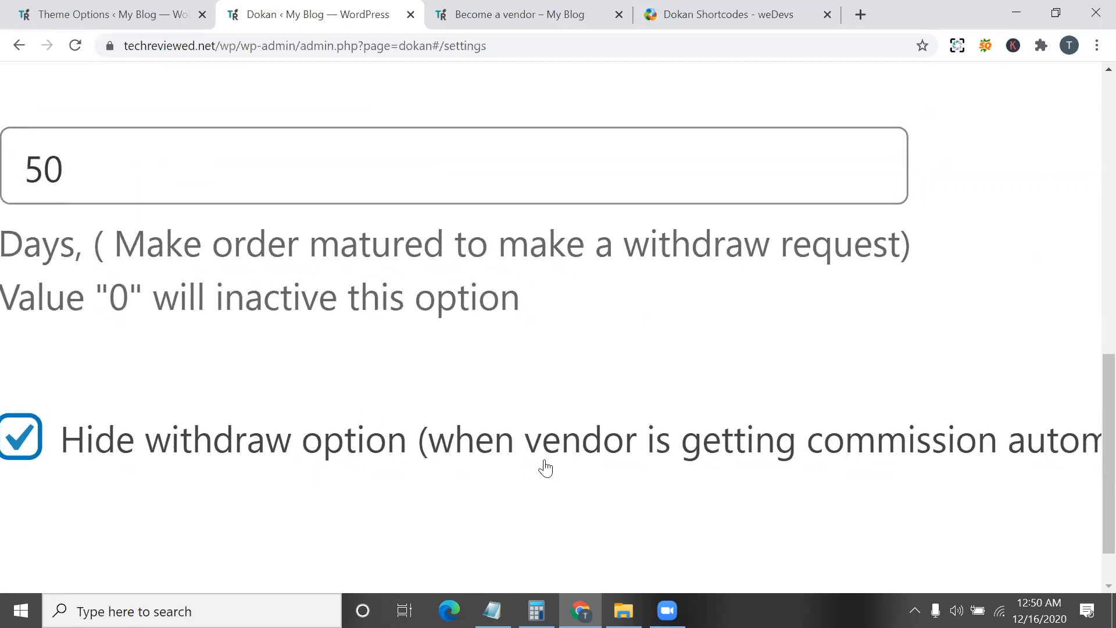
scroll(545, 468, down, 3)
scroll(546, 466, down, 2)
click(120, 449)
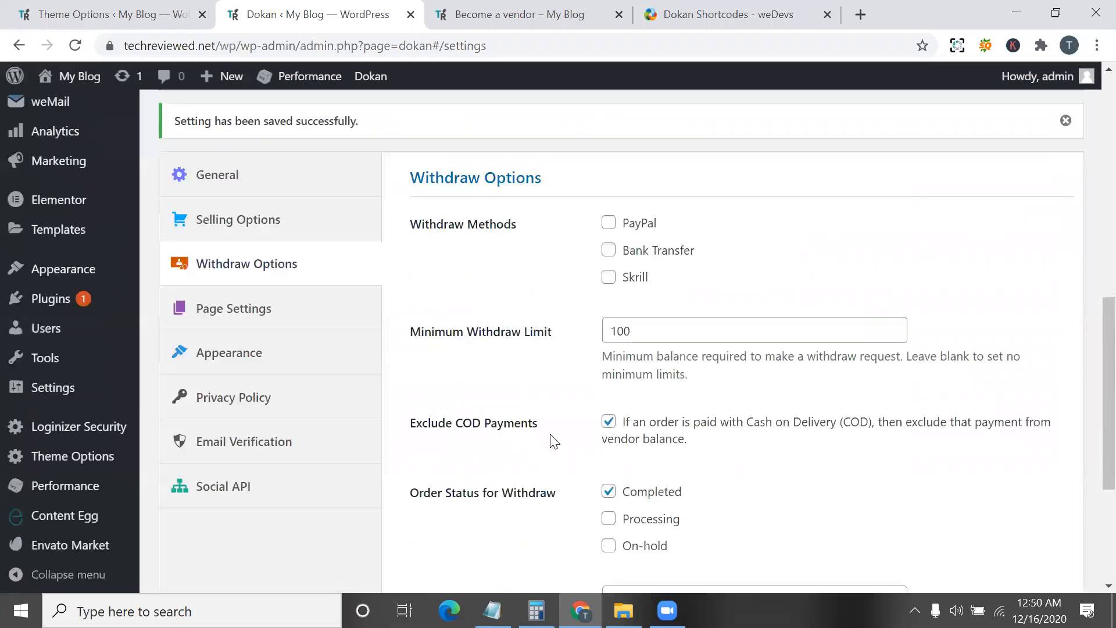
- Open the Page Settings of Dokan and look through the pages offered for the Dashboard and the Terms and Conditions Page
click(260, 353)
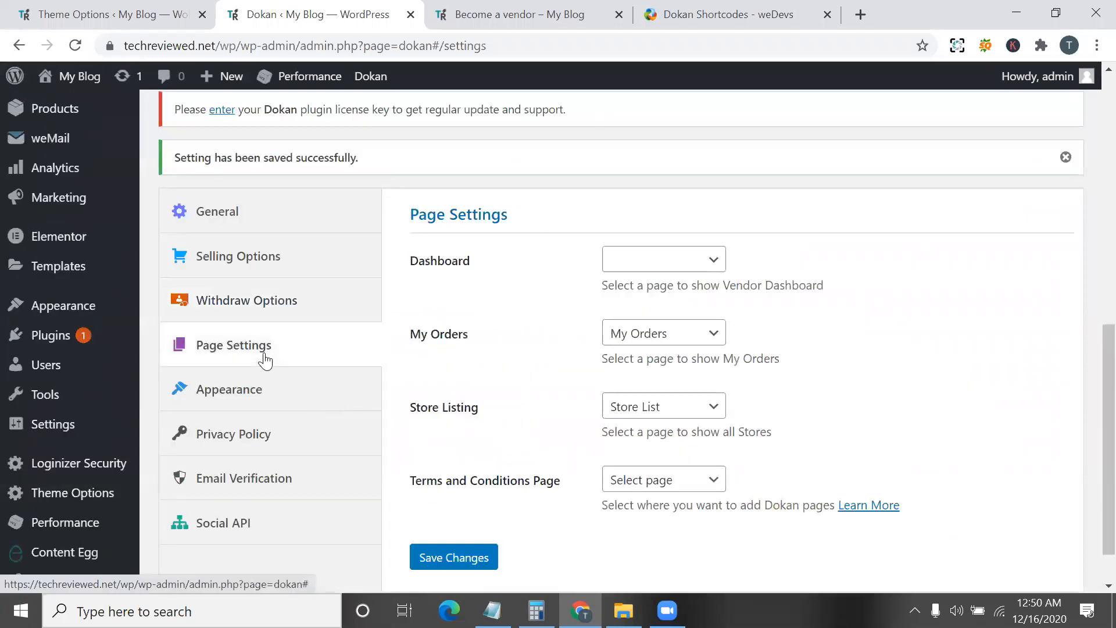
click(651, 267)
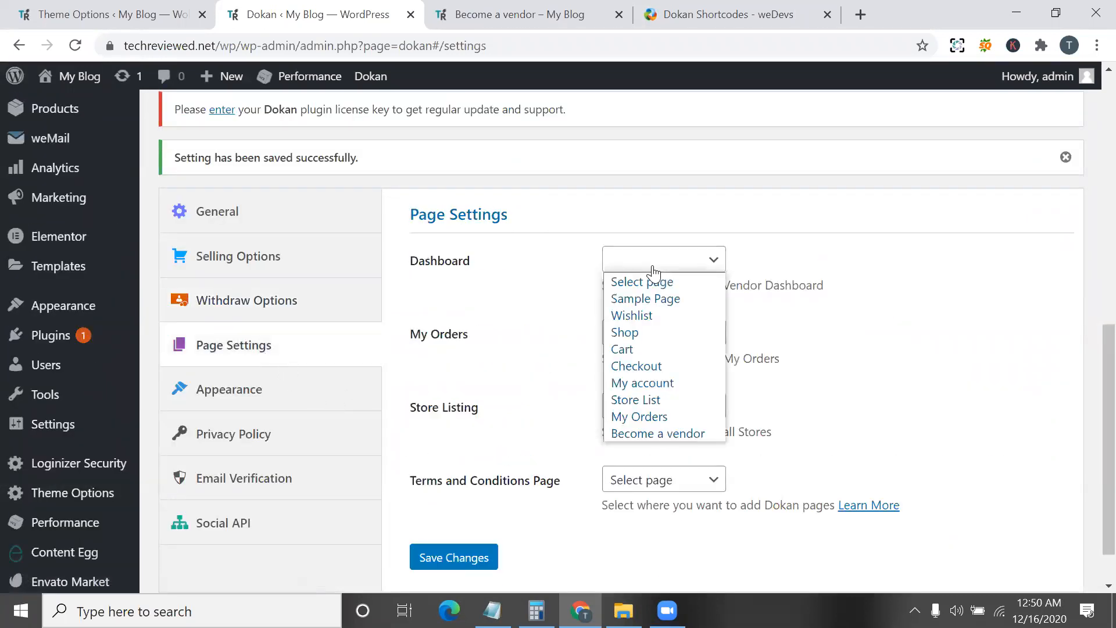
click(445, 263)
click(677, 266)
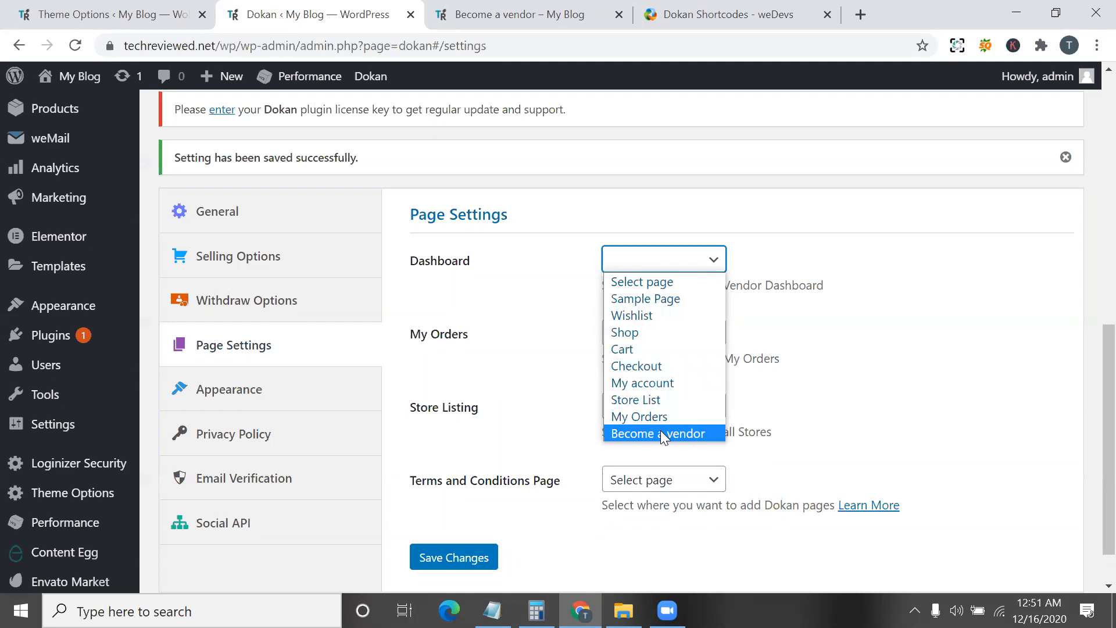
scroll(410, 273, down, 1)
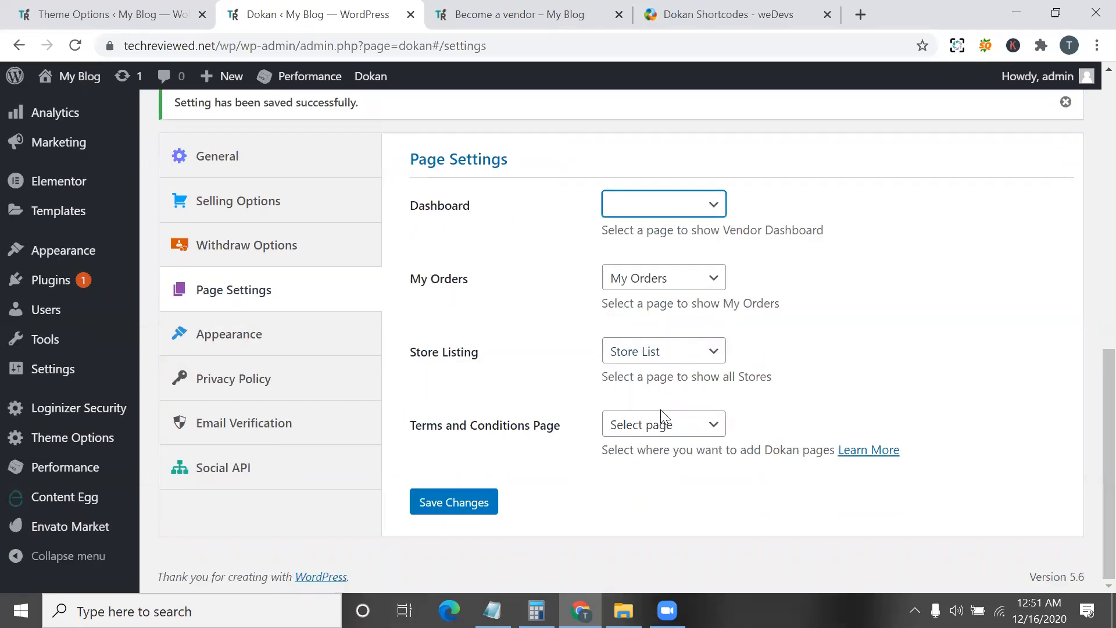
click(672, 423)
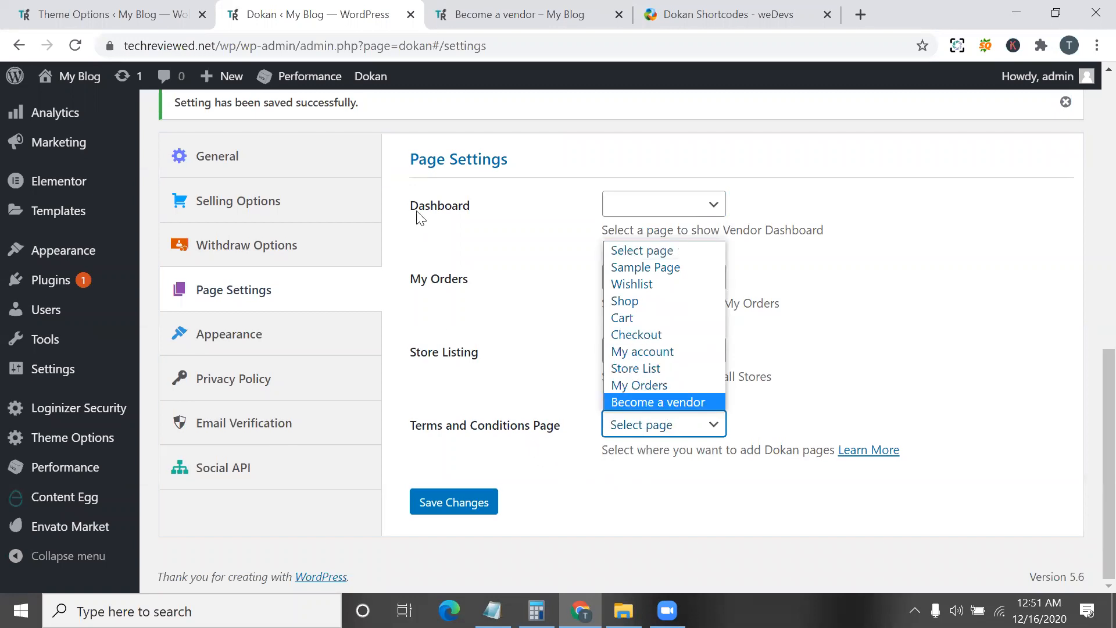
- Open the list of all site pages in a new browser tab and locate the Dashboard draft
mouse_move(86, 346)
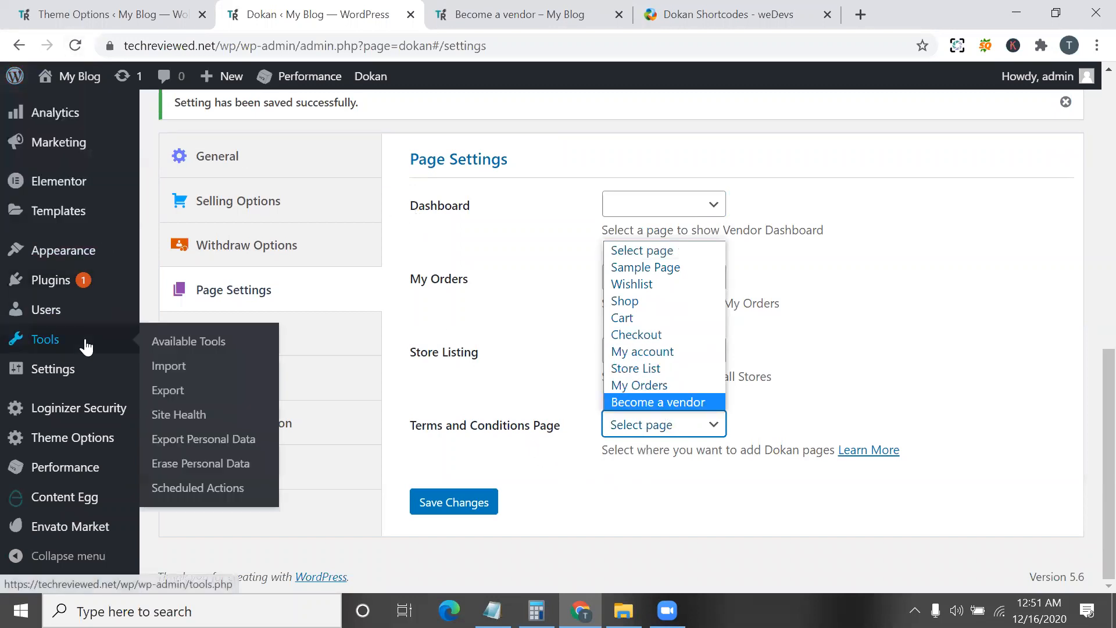
scroll(86, 346, up, 7)
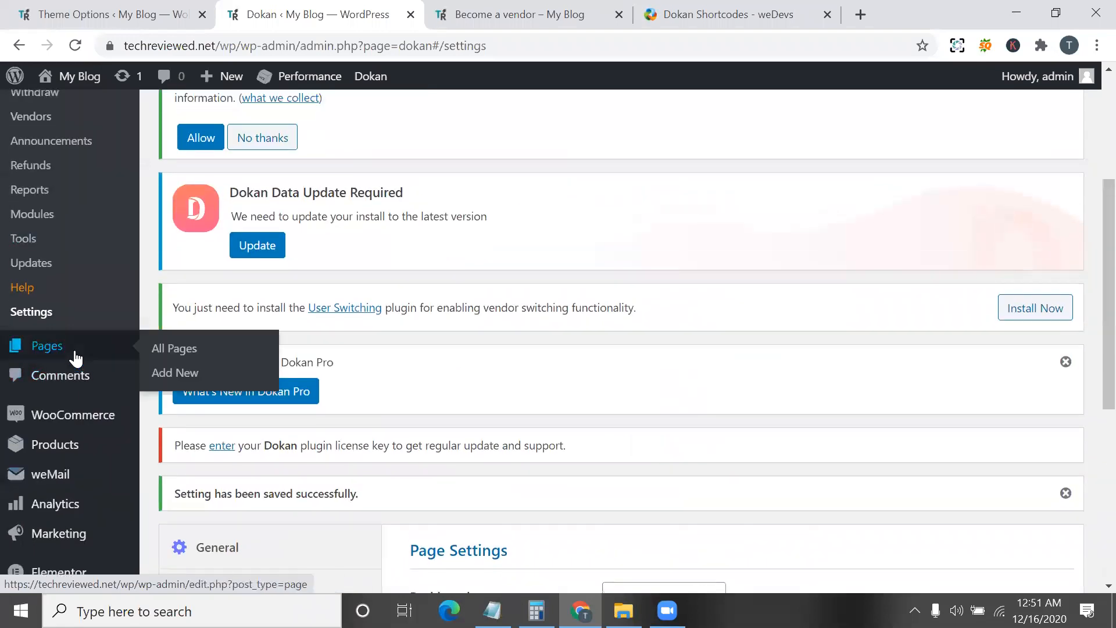
right_click(158, 349)
click(200, 358)
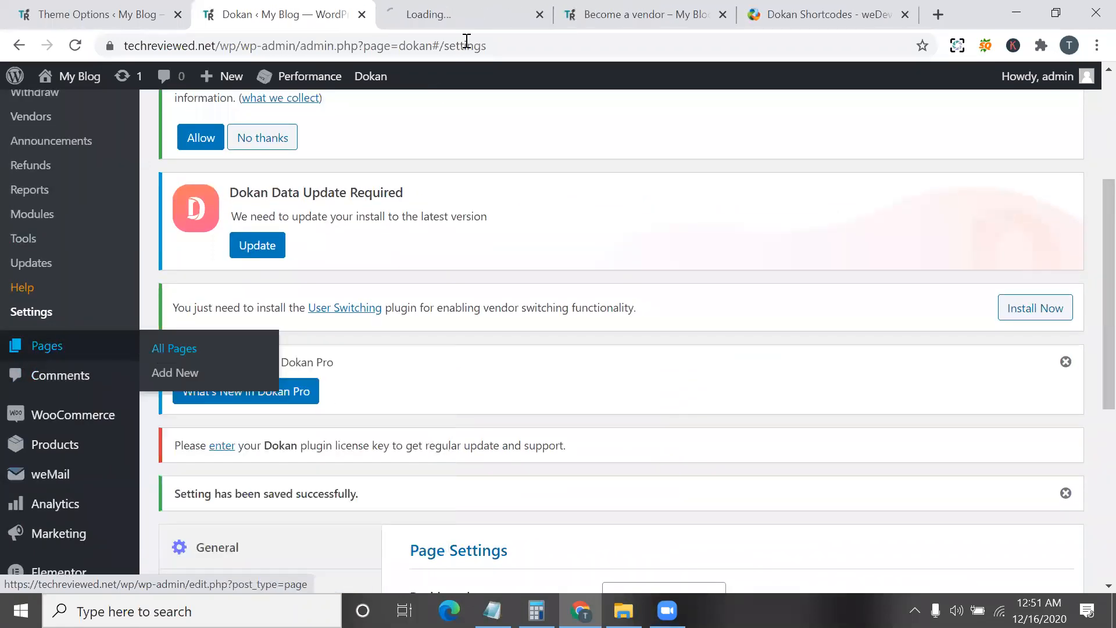
click(454, 15)
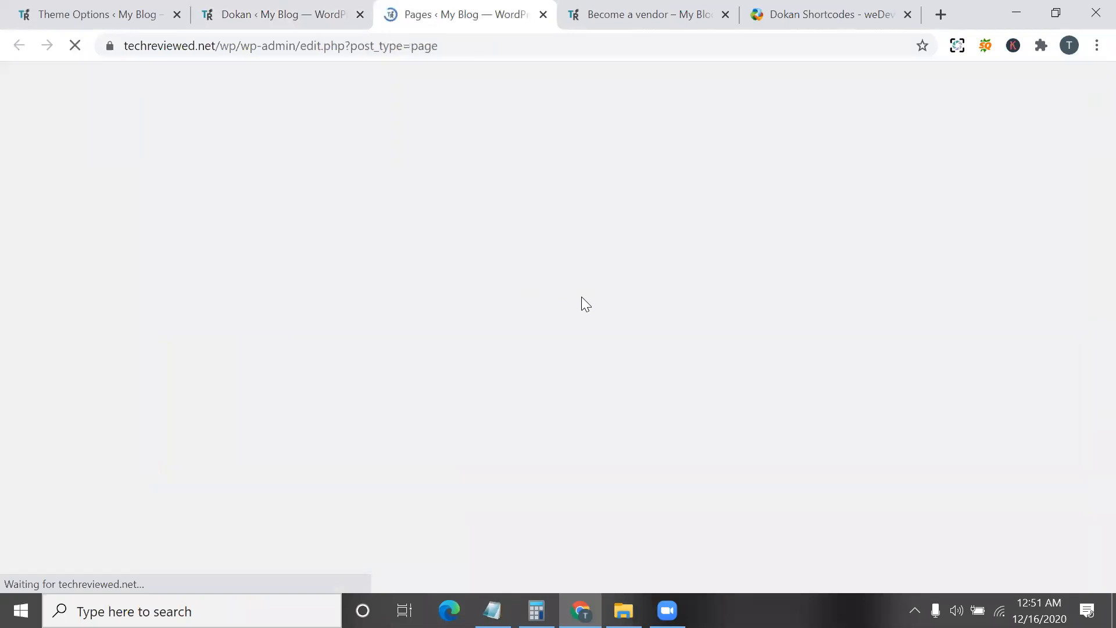
scroll(318, 366, down, 5)
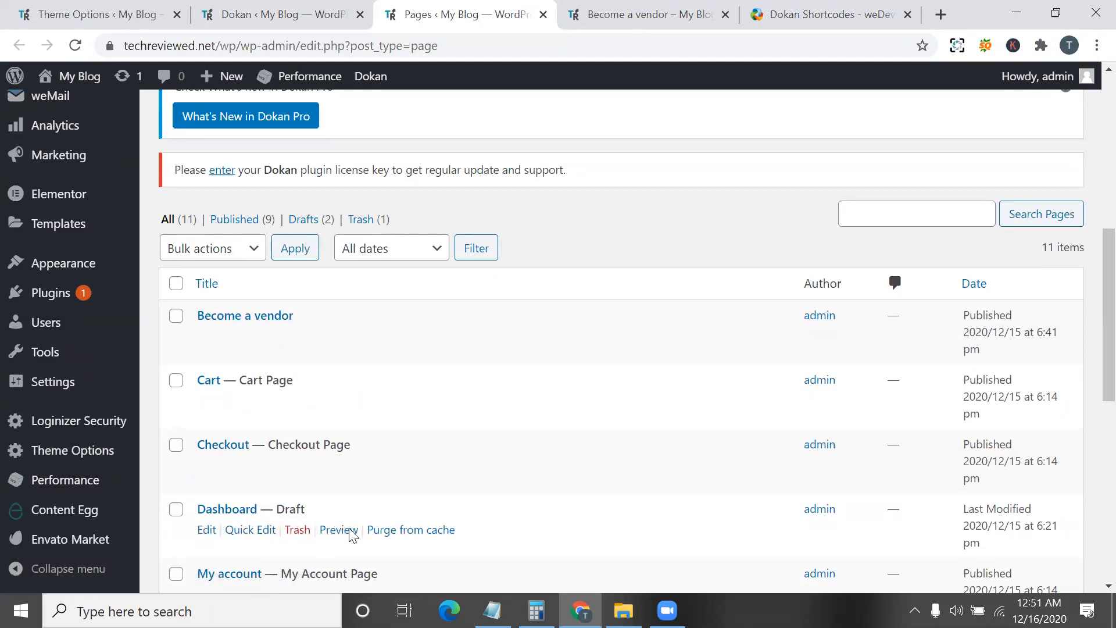
- Open the draft Dashboard page in the editor and publish it
click(206, 532)
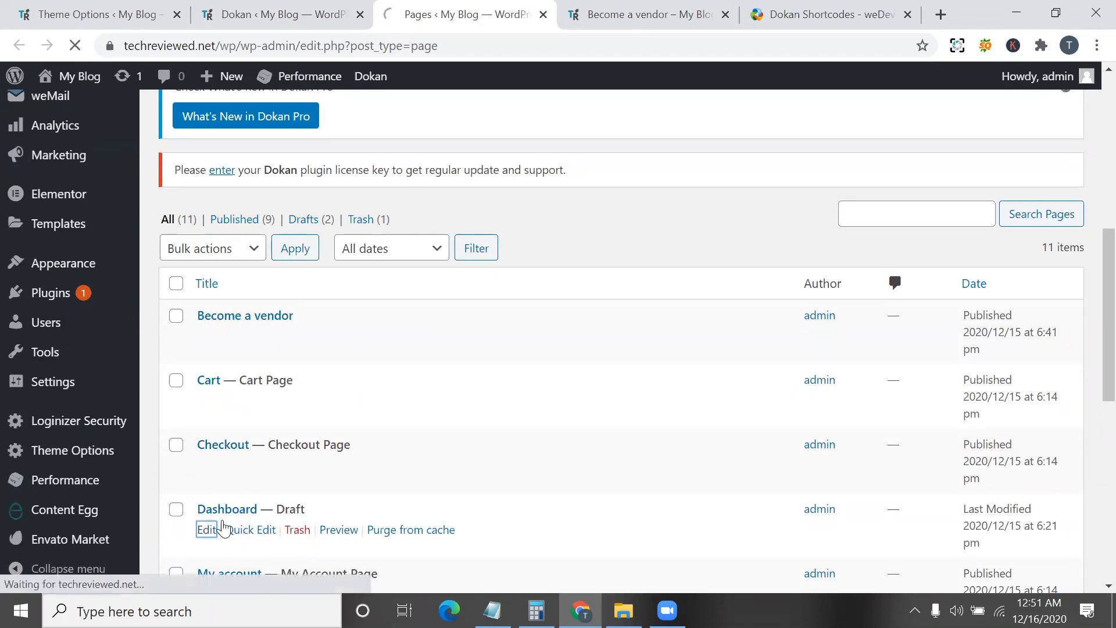
scroll(642, 269, down, 5)
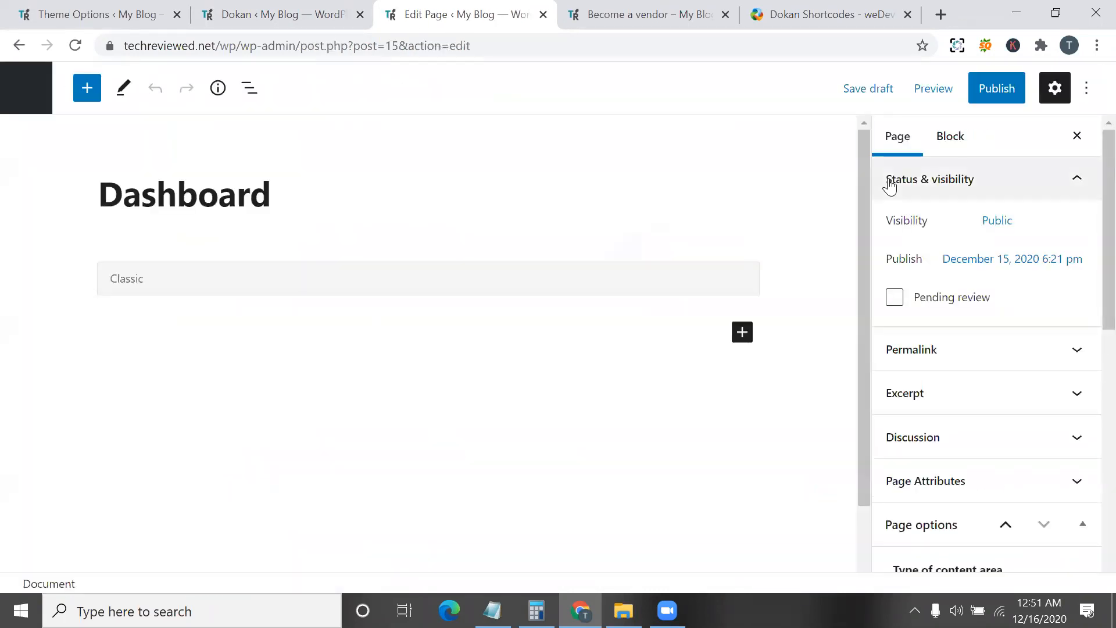
click(993, 89)
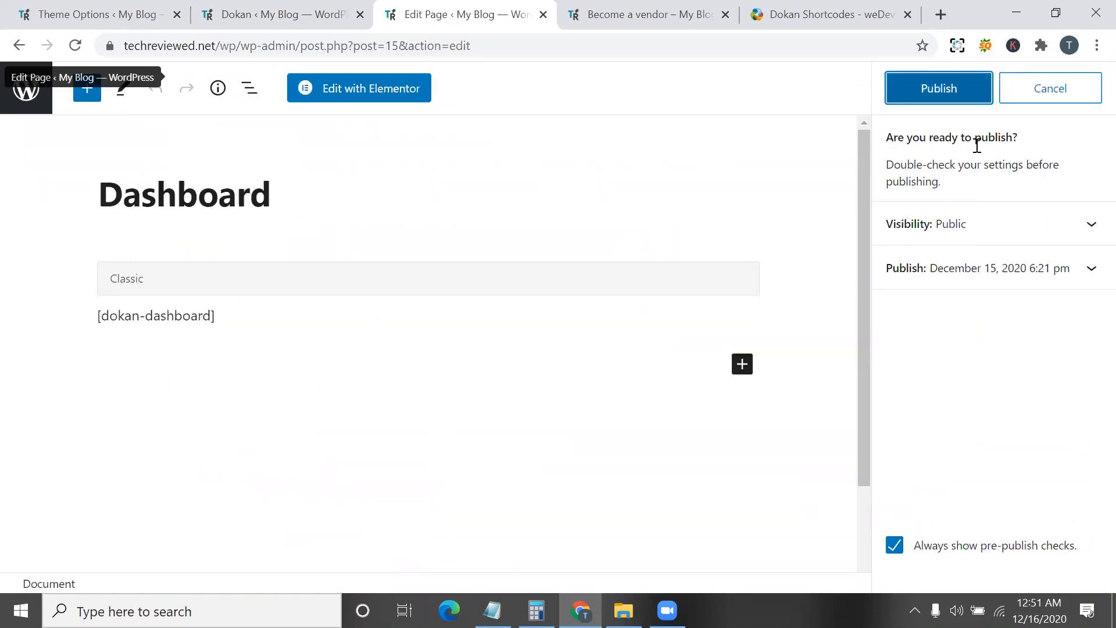
click(940, 81)
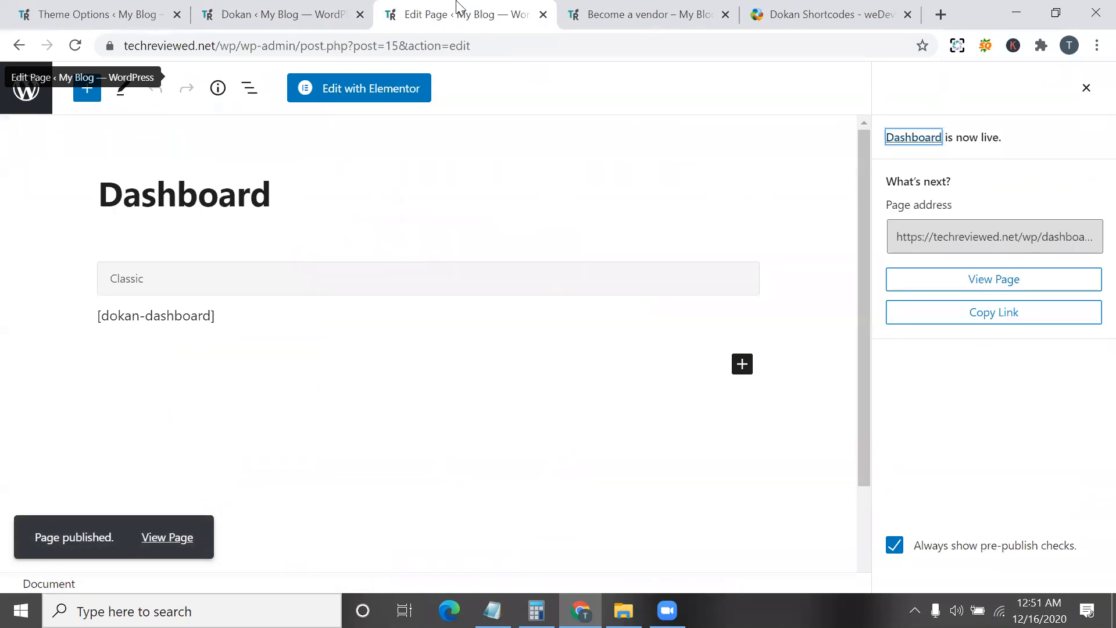
- Reload the Dokan Page Settings and choose Dashboard as the page that shows the vendor dashboard
click(309, 13)
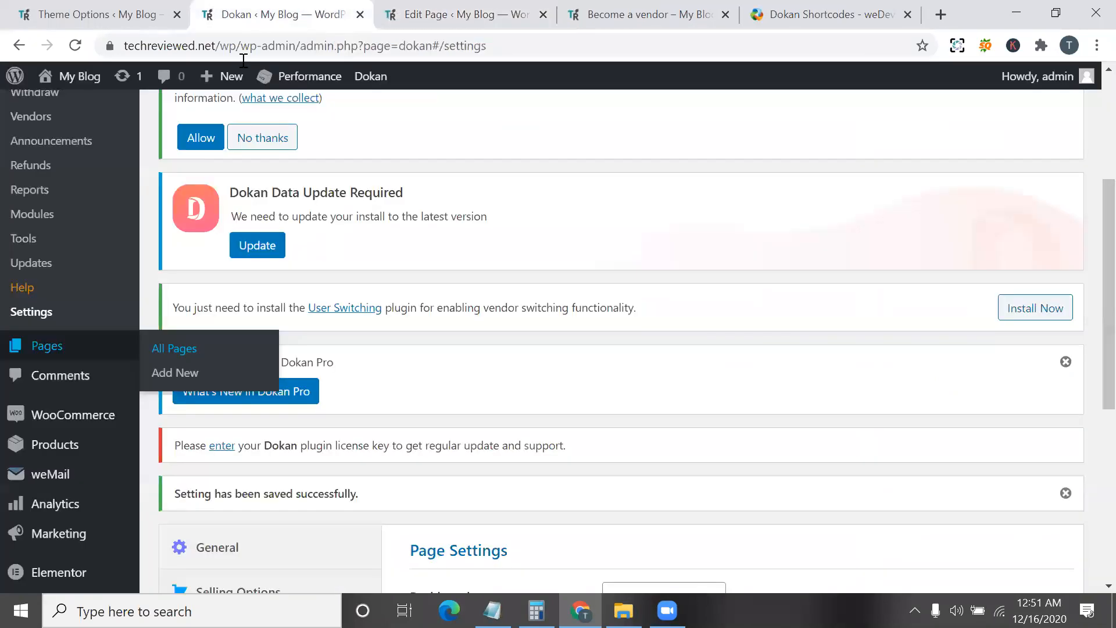
click(75, 46)
scroll(324, 240, down, 7)
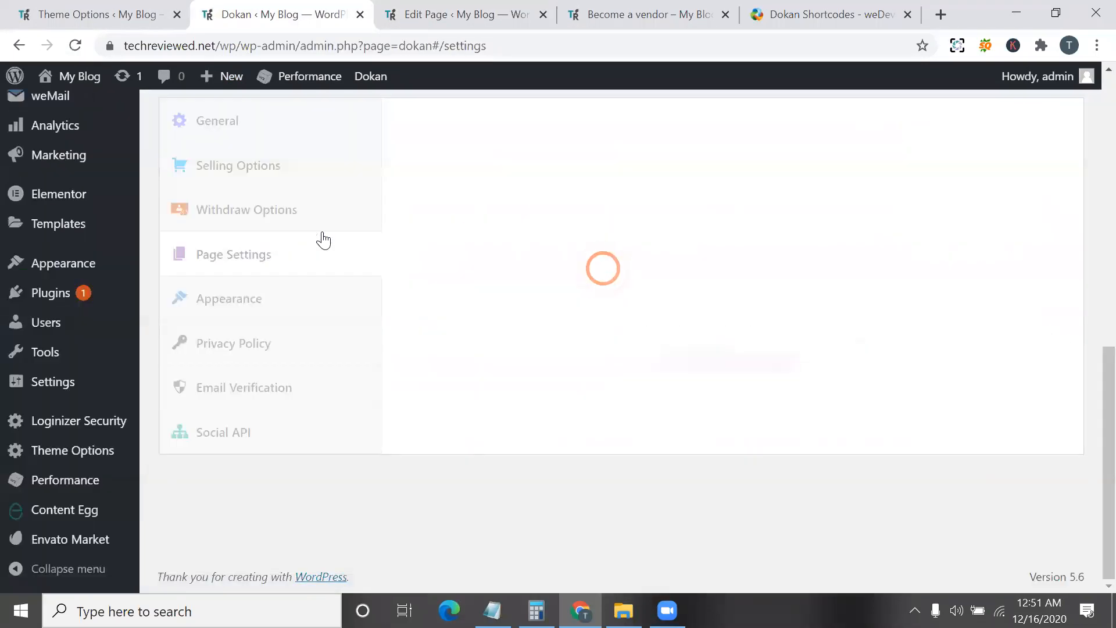
click(664, 360)
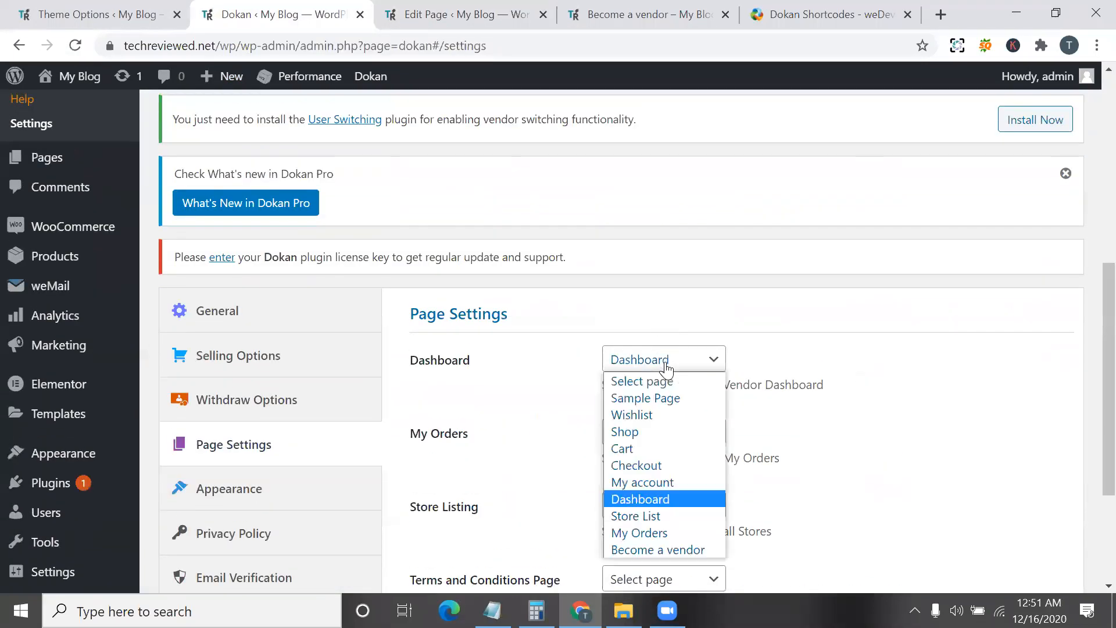
click(668, 498)
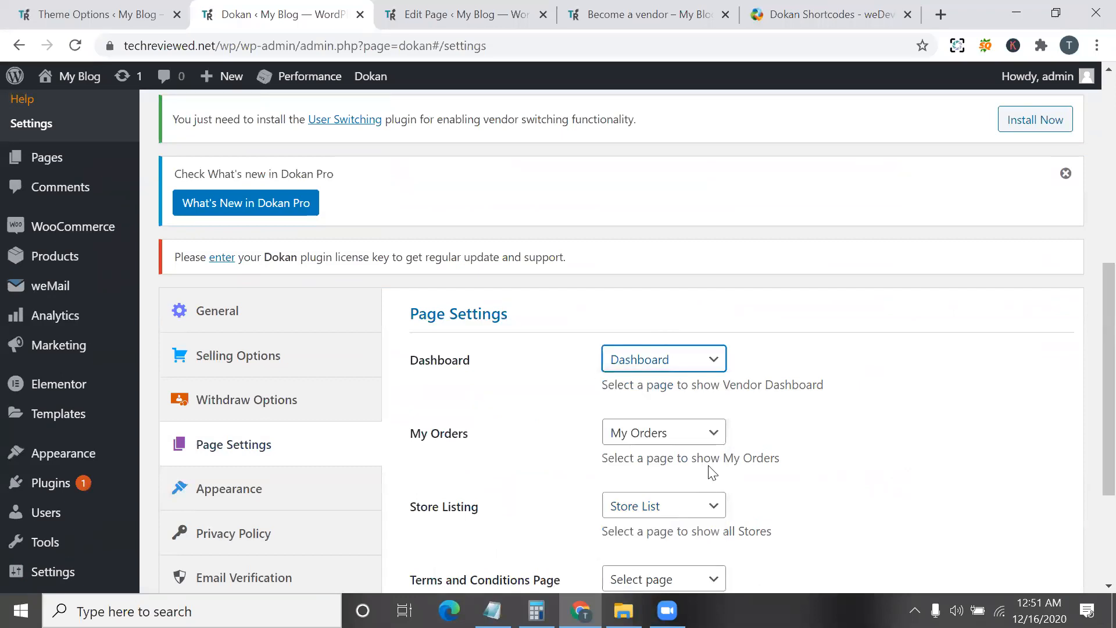
scroll(702, 463, down, 1)
scroll(702, 463, down, 1)
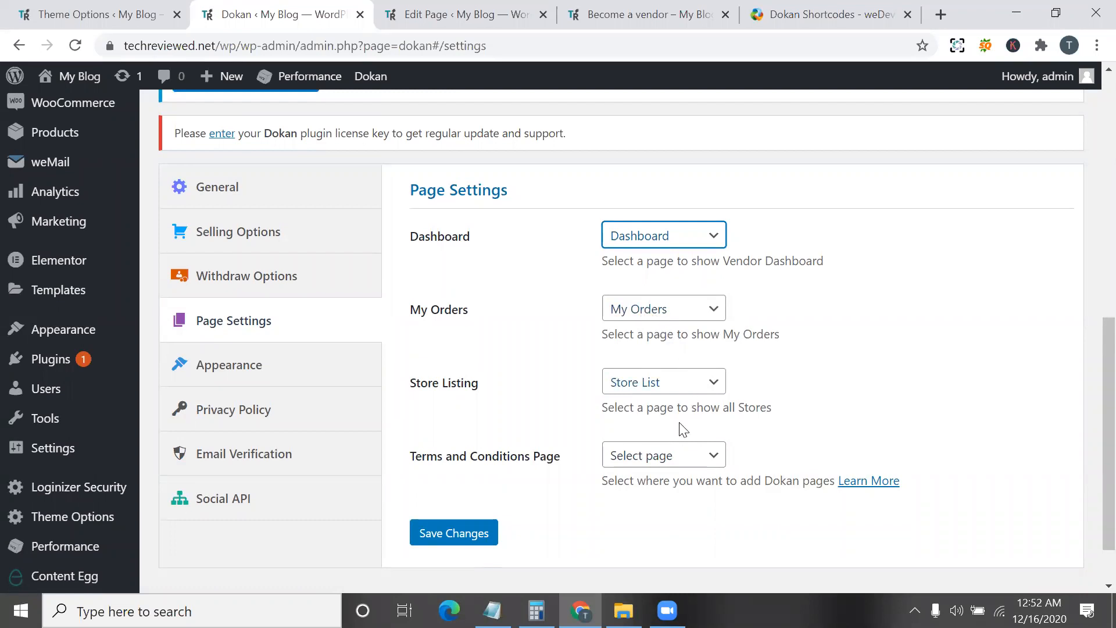
- Save the page settings, then open Dokan's Appearance settings and look through the store banner, map and store page options
click(485, 546)
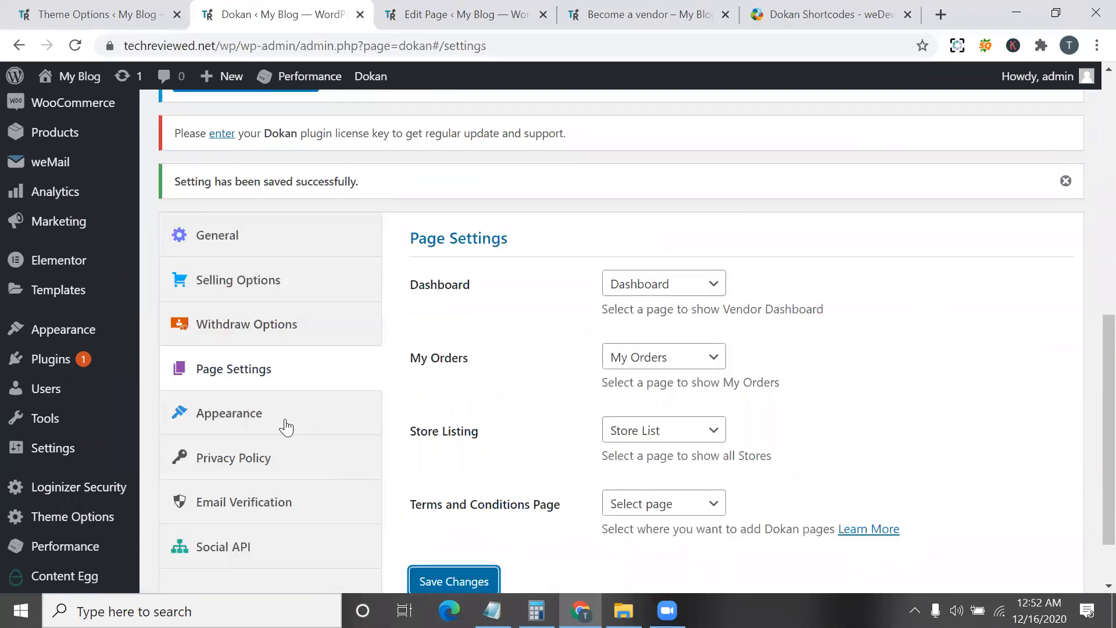
click(285, 427)
scroll(491, 399, down, 1)
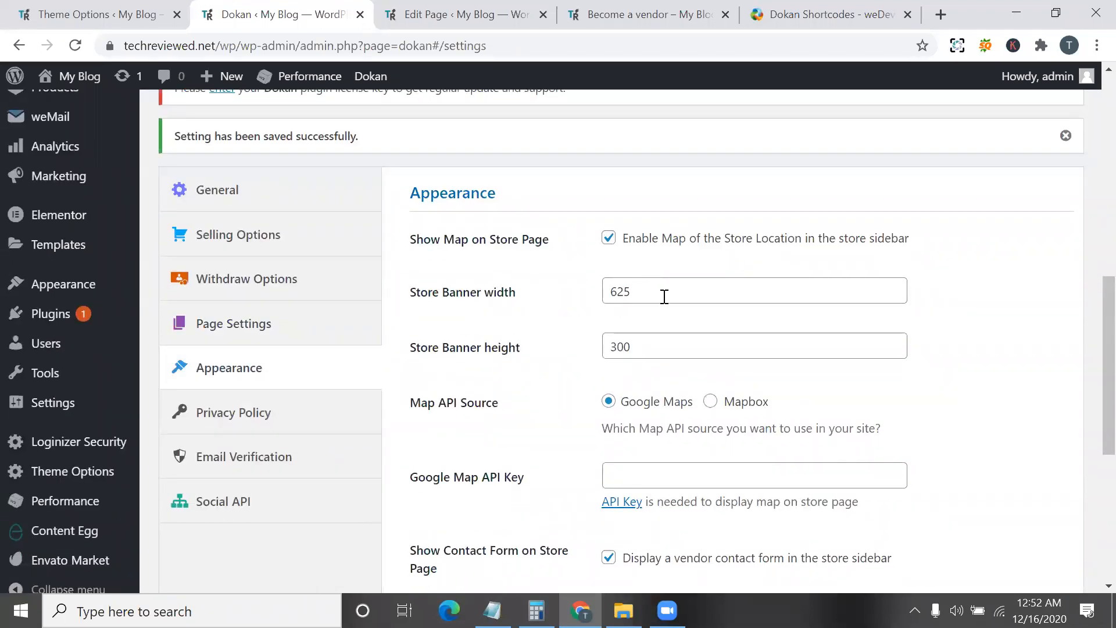
scroll(665, 297, down, 1)
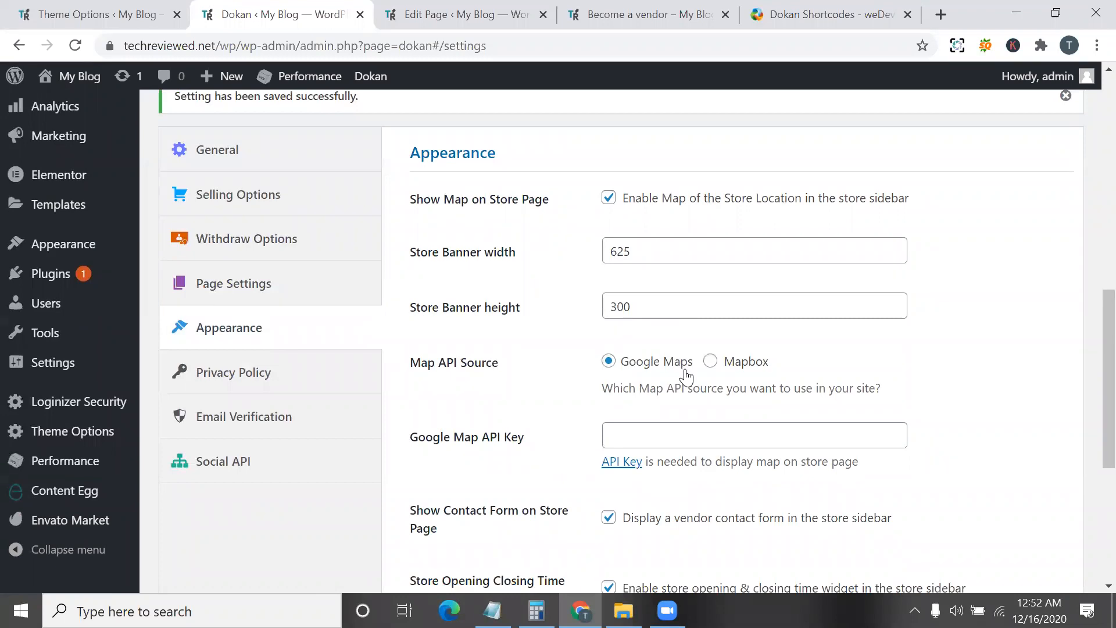
triple_click(693, 390)
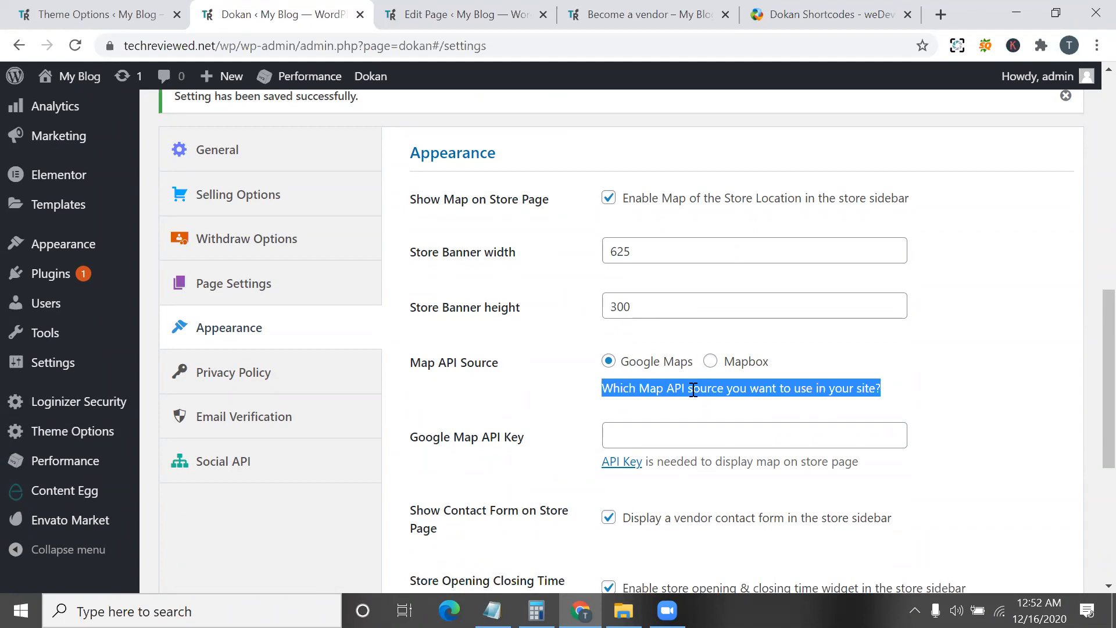
scroll(694, 389, down, 2)
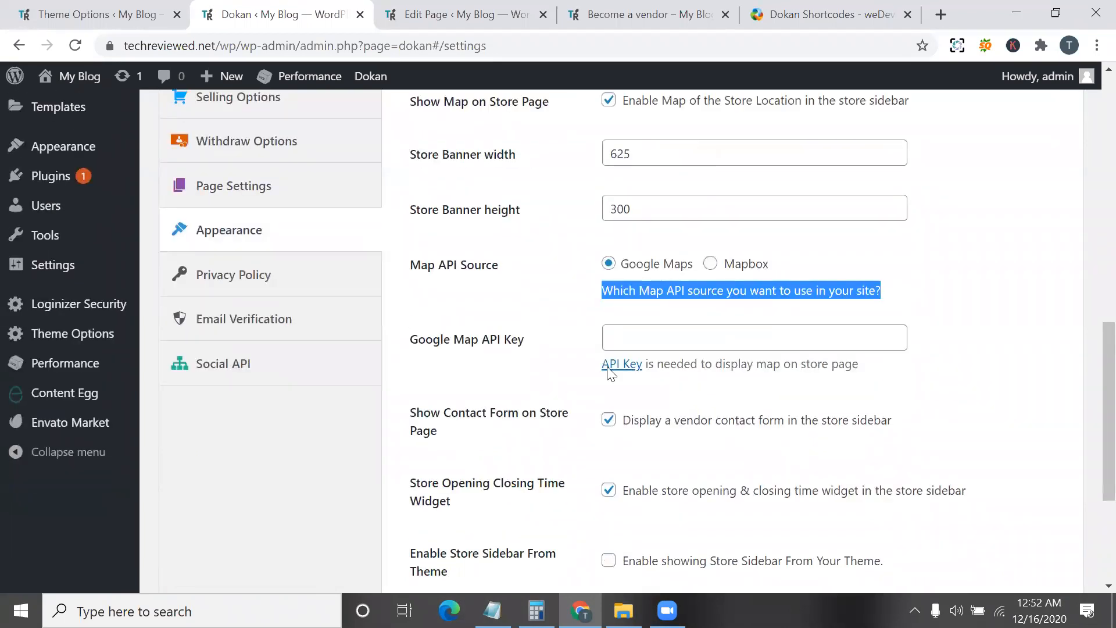
click(672, 344)
scroll(672, 344, down, 5)
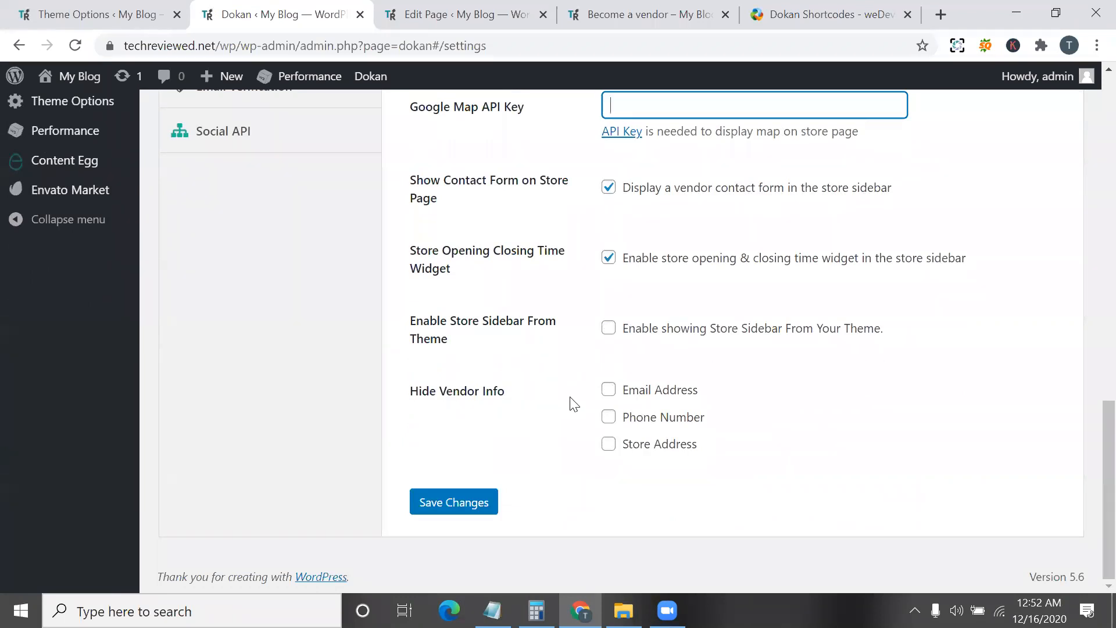
- Hide the vendor's email address, phone number and store address in the Appearance settings
click(607, 389)
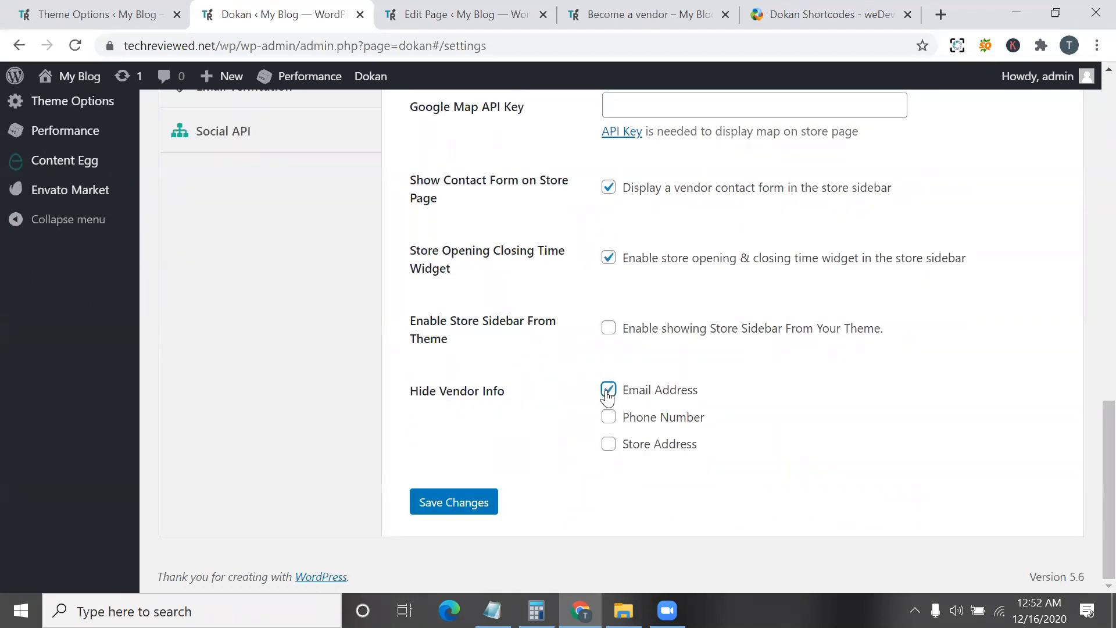
click(607, 417)
click(608, 444)
scroll(524, 397, up, 5)
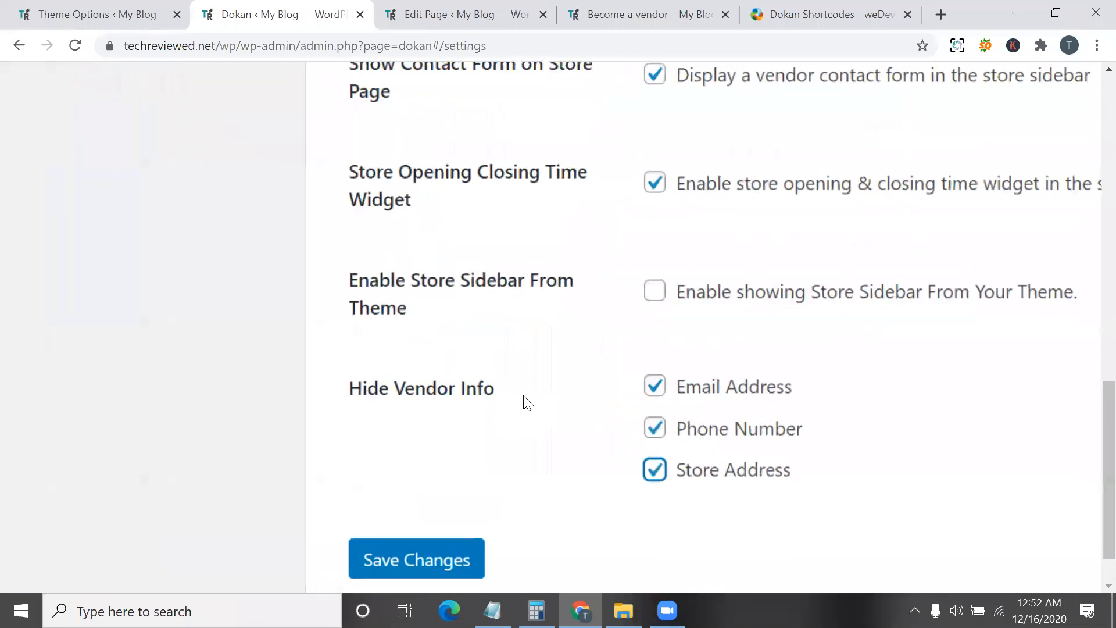
drag(497, 392, 334, 401)
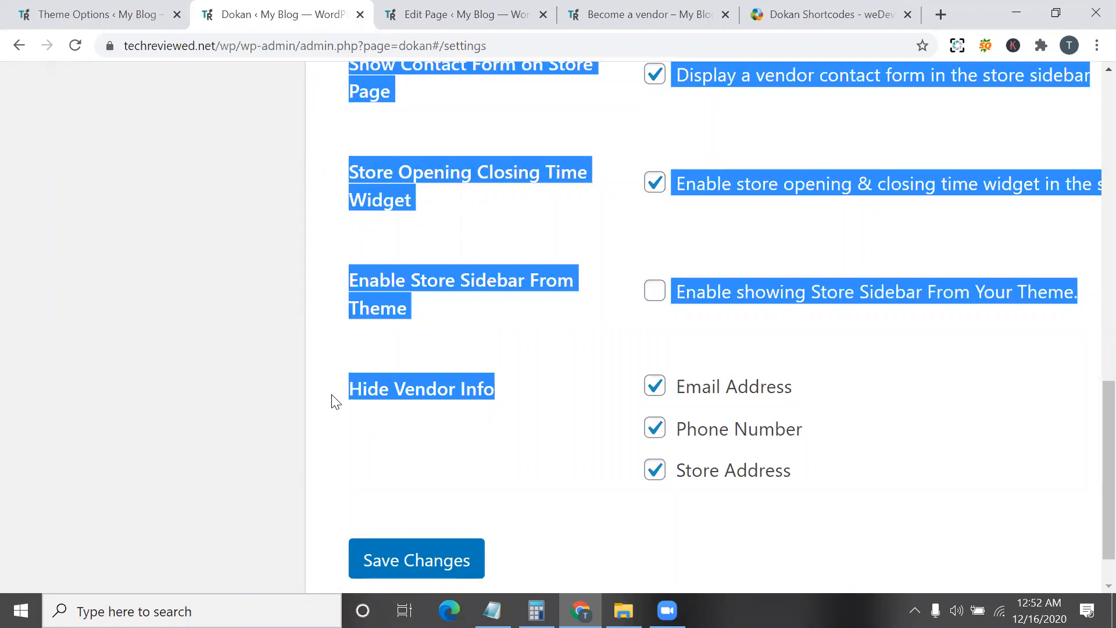
scroll(444, 401, down, 3)
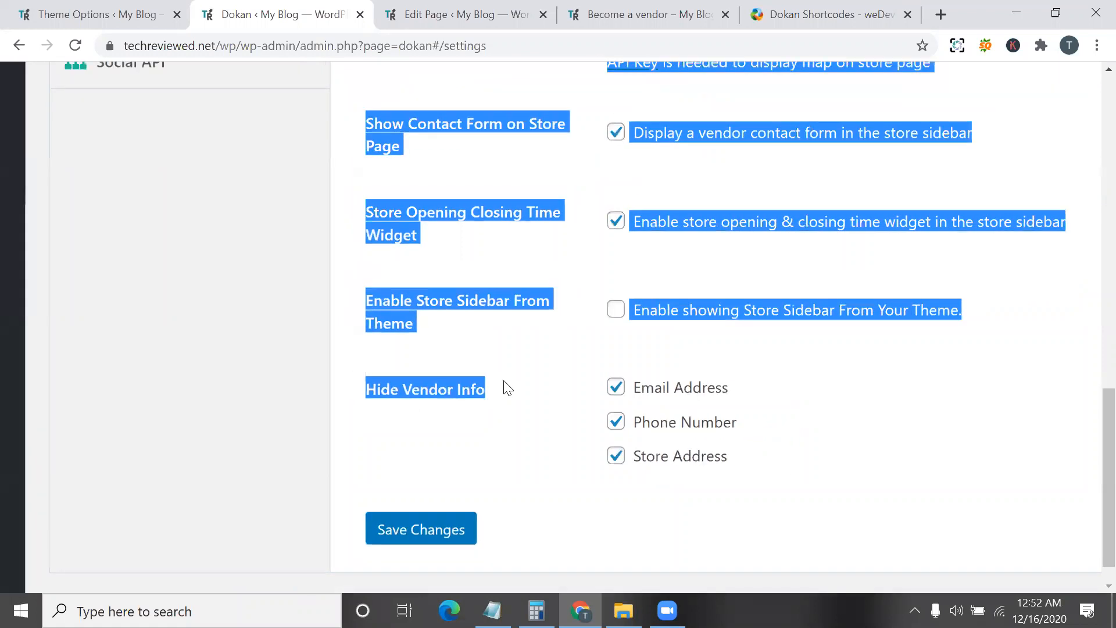
scroll(508, 388, down, 1)
- Enable showing the store sidebar from the theme and save the Appearance settings
click(635, 403)
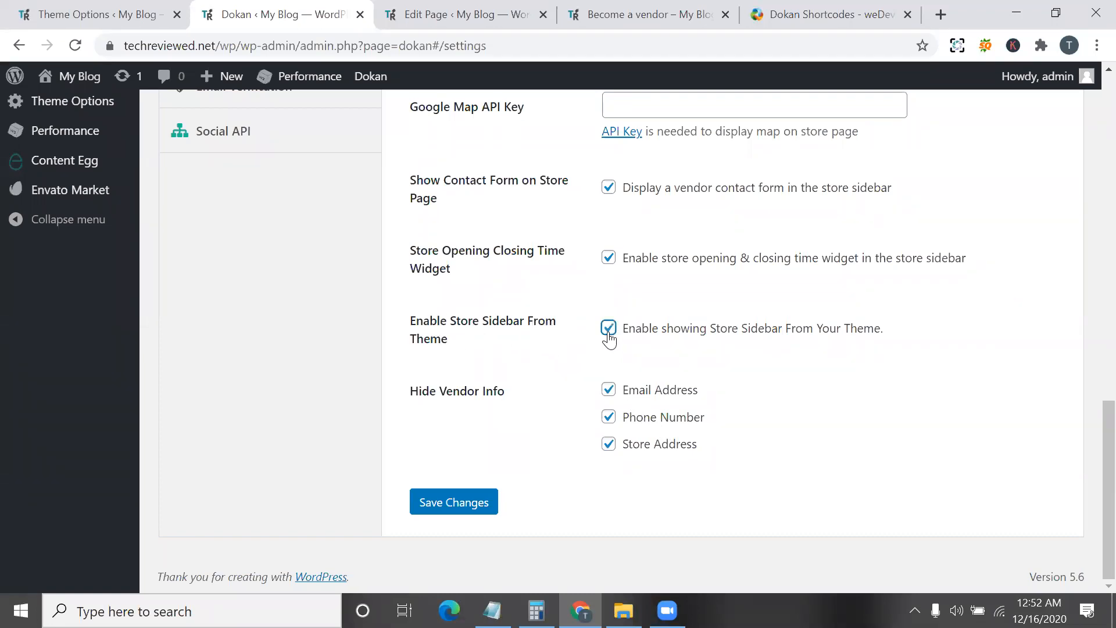
scroll(594, 349, up, 3)
scroll(490, 547, down, 3)
click(463, 513)
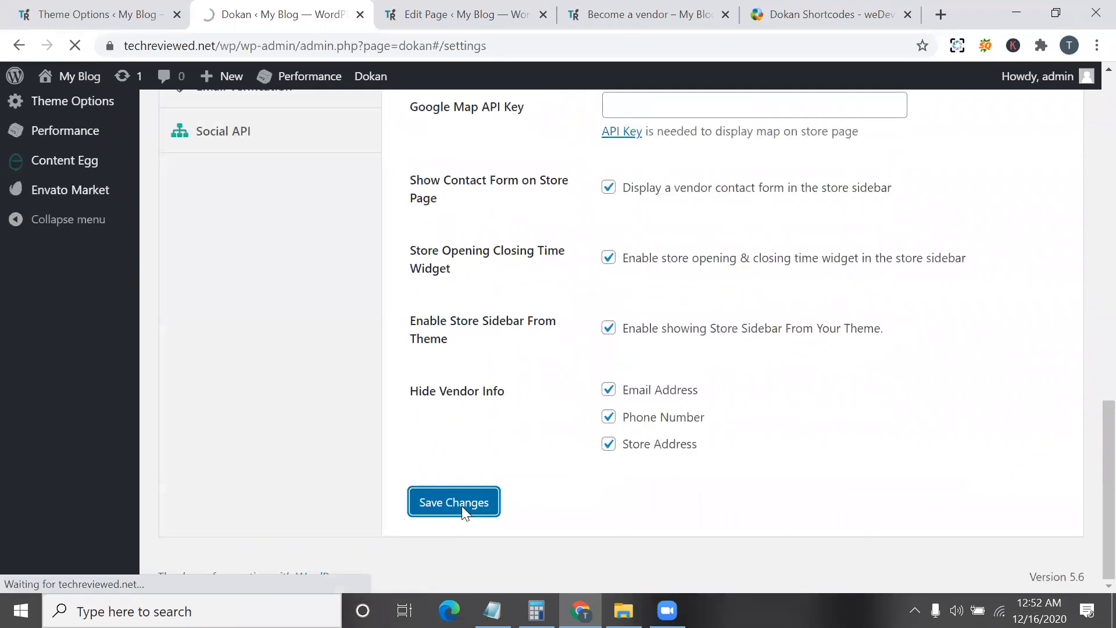
- Open the Privacy Policy settings and examine the pages offered for the Privacy Page and the policy text
scroll(260, 382, up, 3)
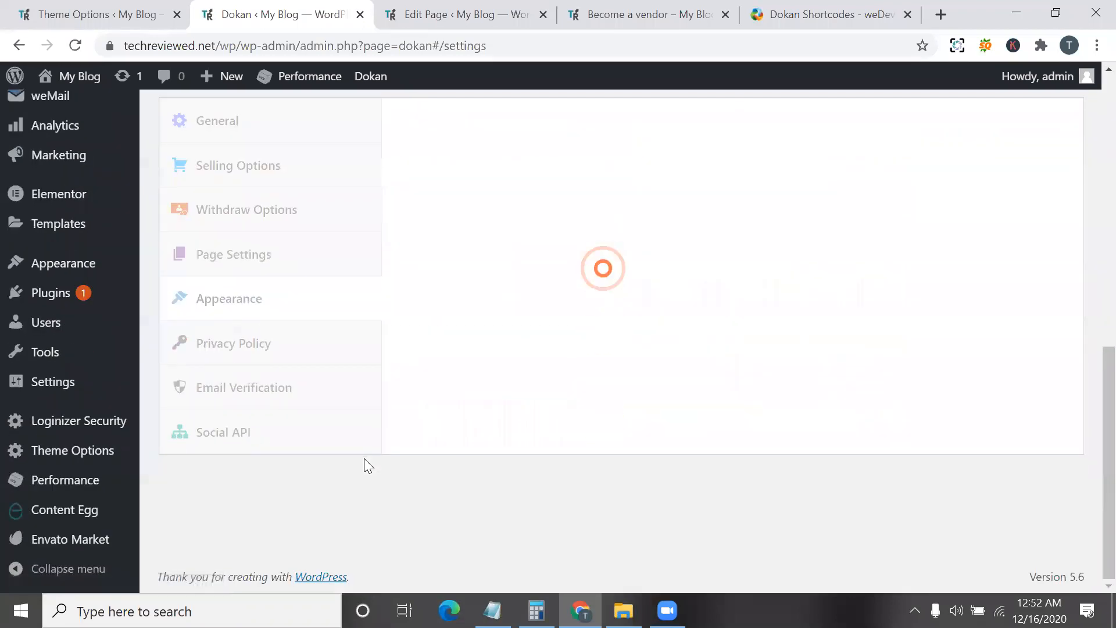
click(259, 376)
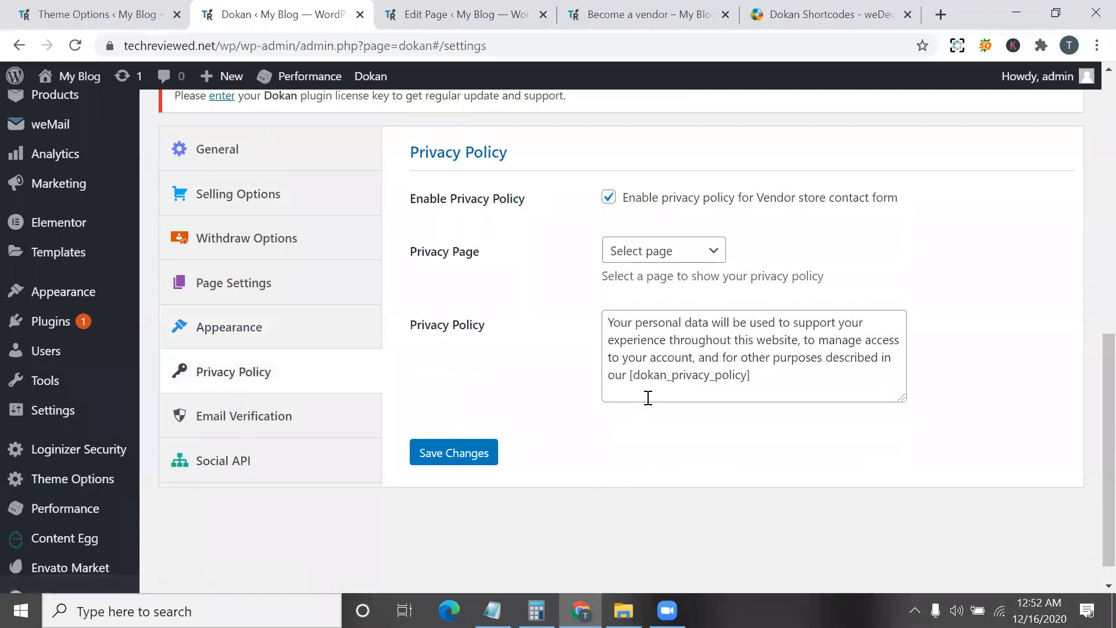
scroll(648, 397, up, 2)
click(656, 349)
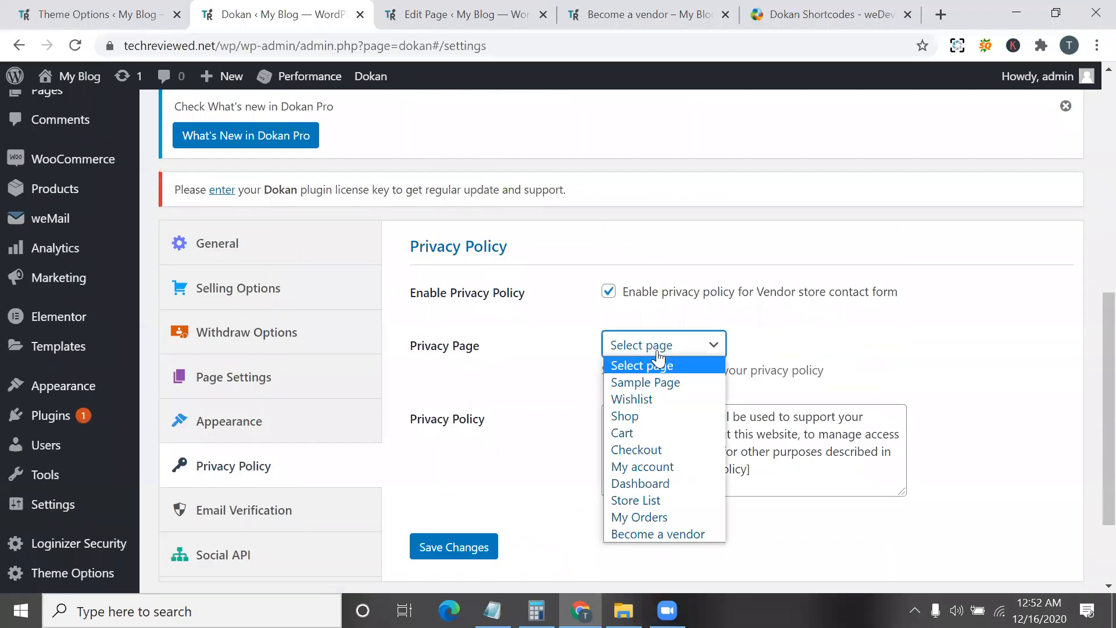
click(836, 428)
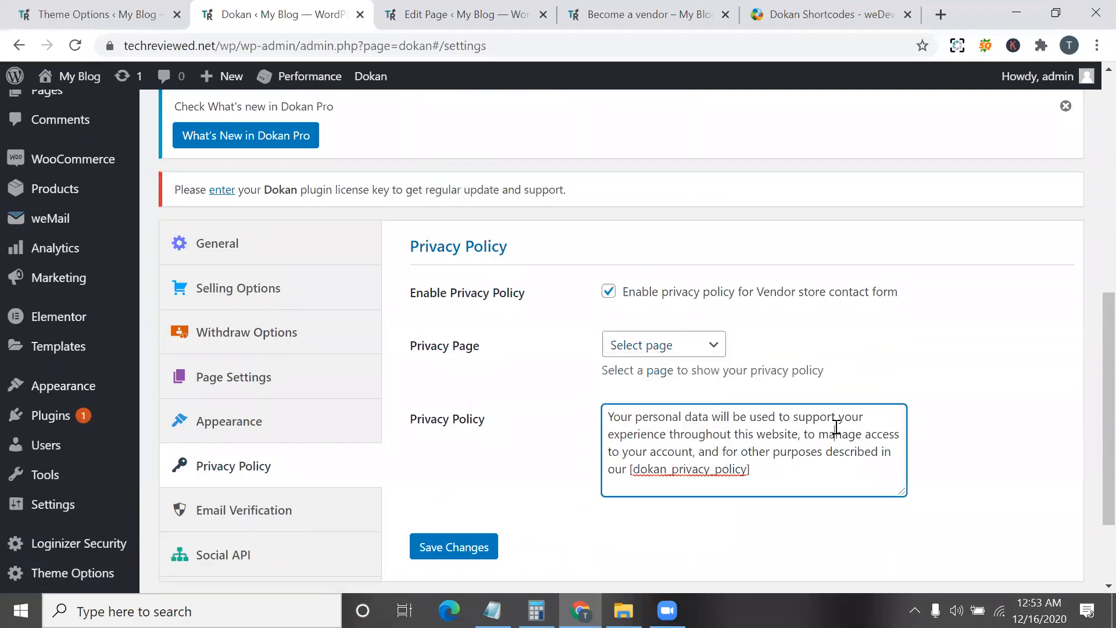
triple_click(708, 453)
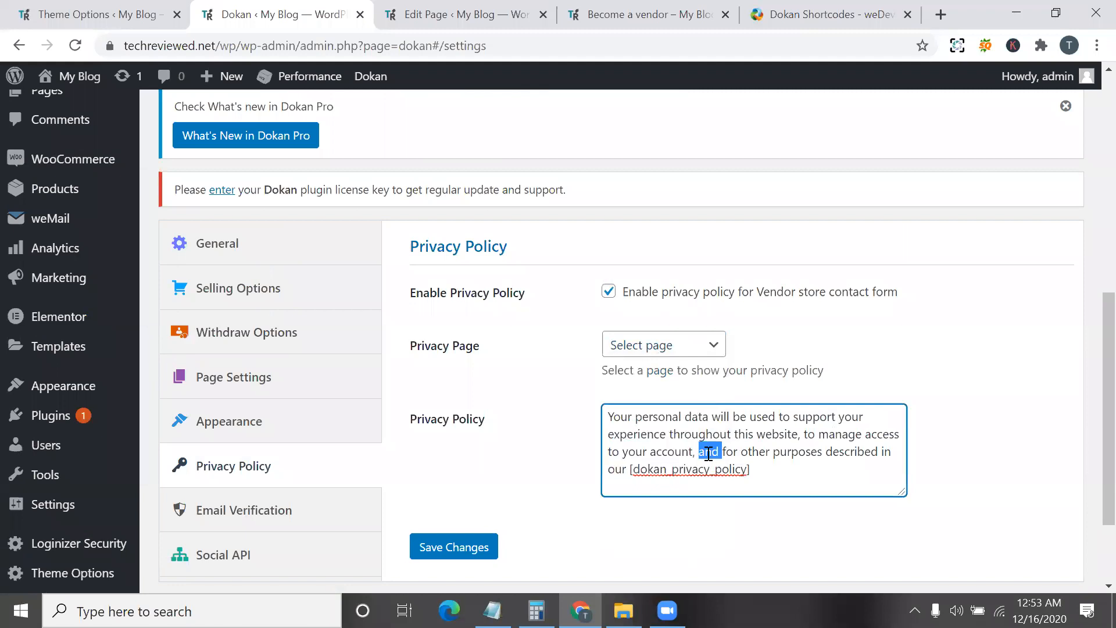
click(775, 468)
triple_click(775, 469)
click(775, 469)
triple_click(774, 469)
click(654, 346)
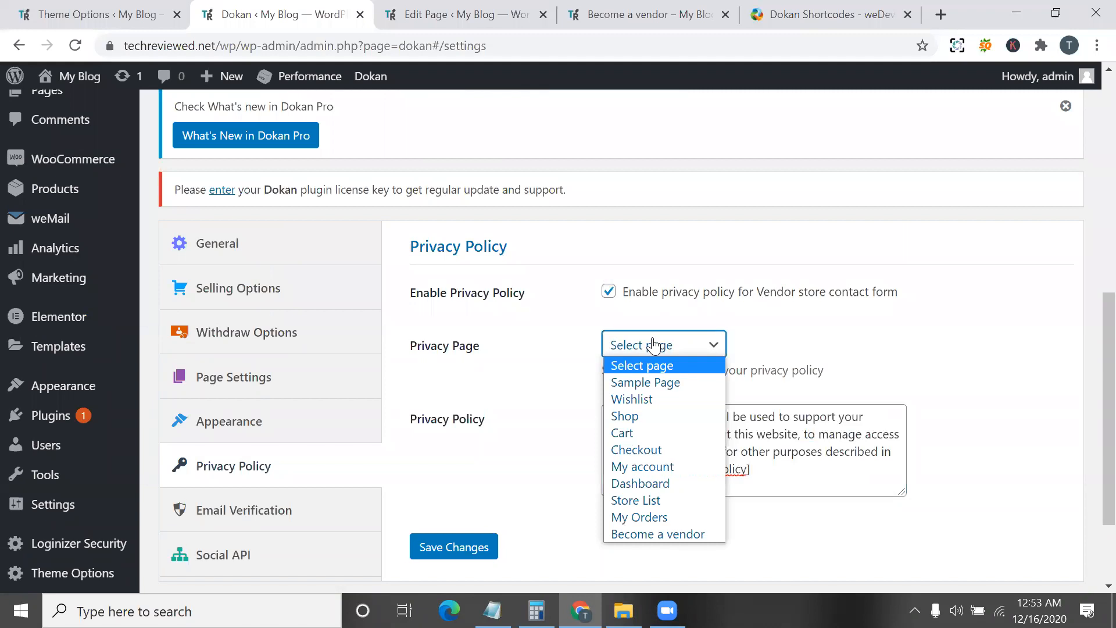
click(763, 434)
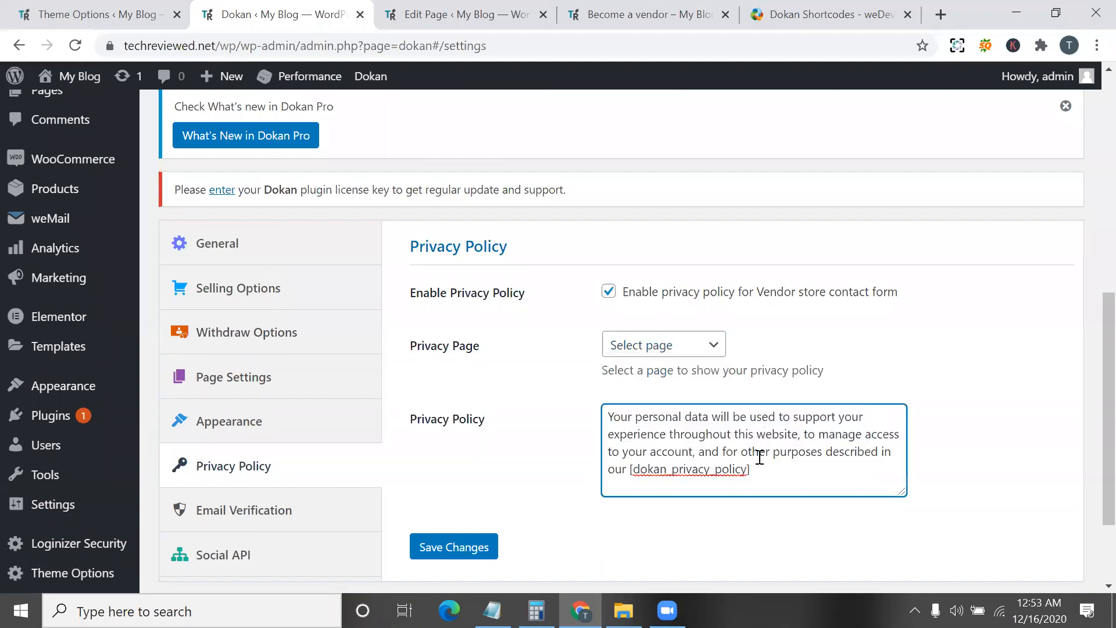
triple_click(775, 465)
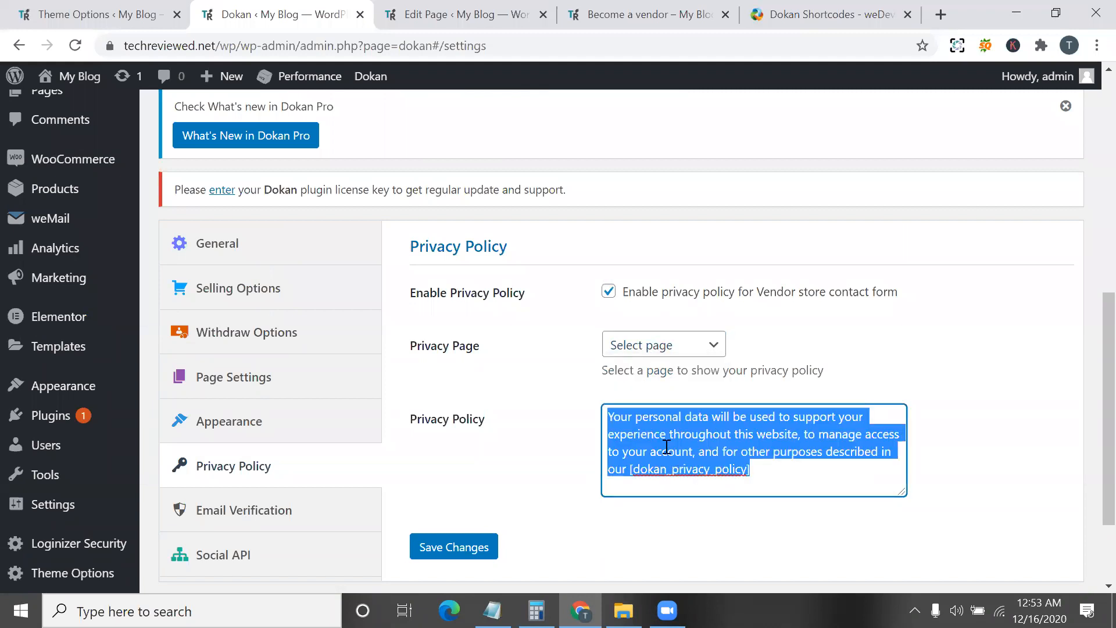
- Save the Privacy Policy settings and open the Email Verification settings
click(448, 548)
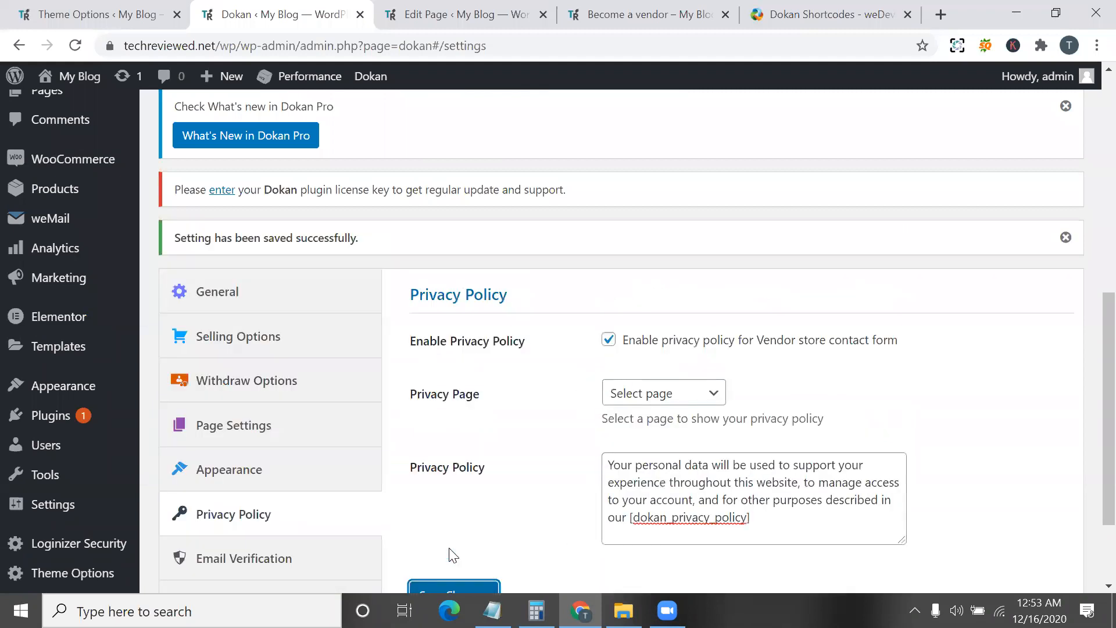
scroll(454, 555, down, 2)
click(222, 428)
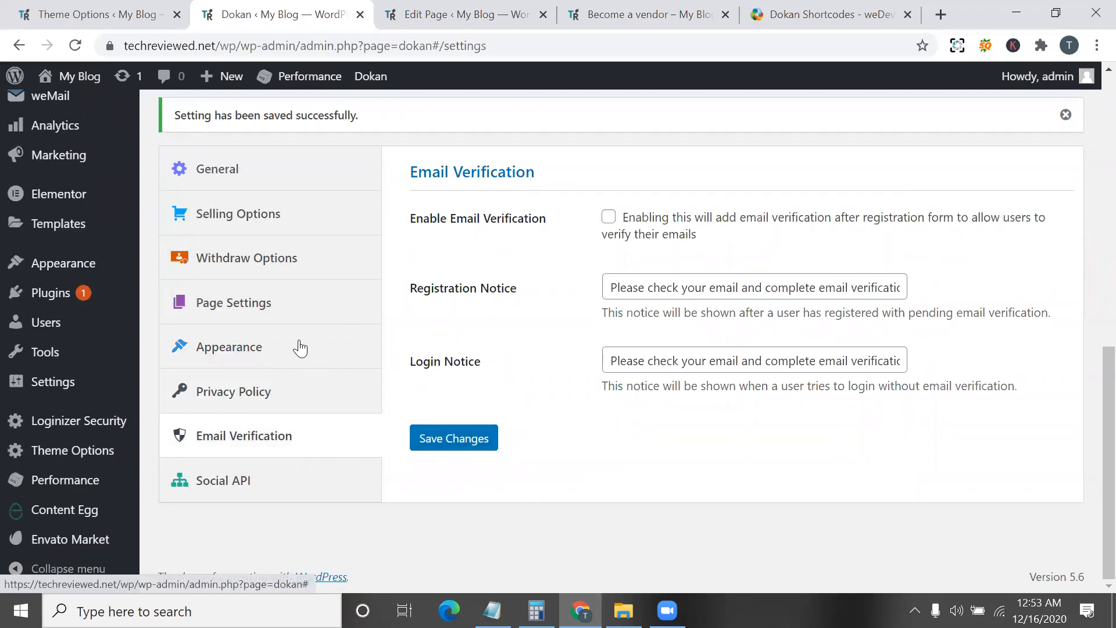
- Move the Dokan settings tab to the end and search Google for "privacy page generator" in a new browser tab
drag(337, 7, 933, 12)
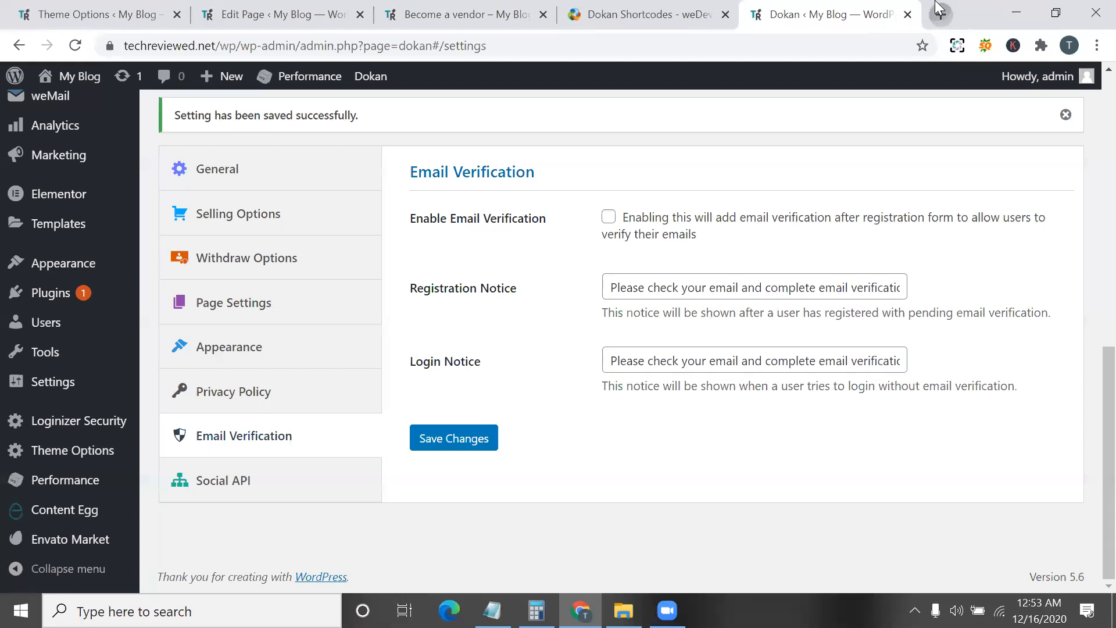
click(939, 13)
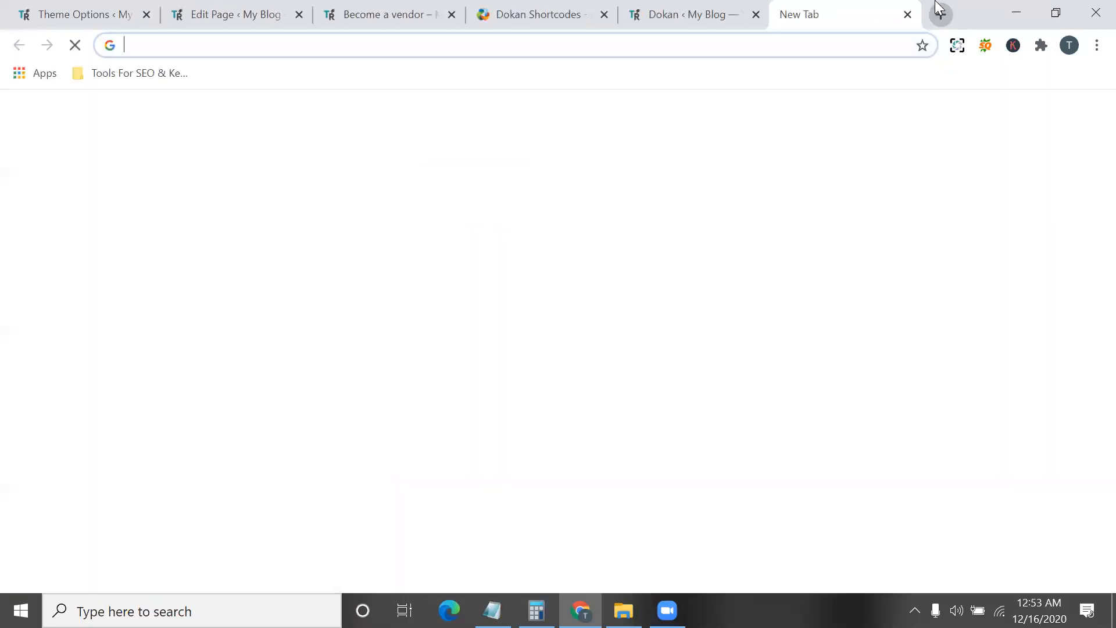
text(par)
key(BackSpace)
key(BackSpace)
text(riva)
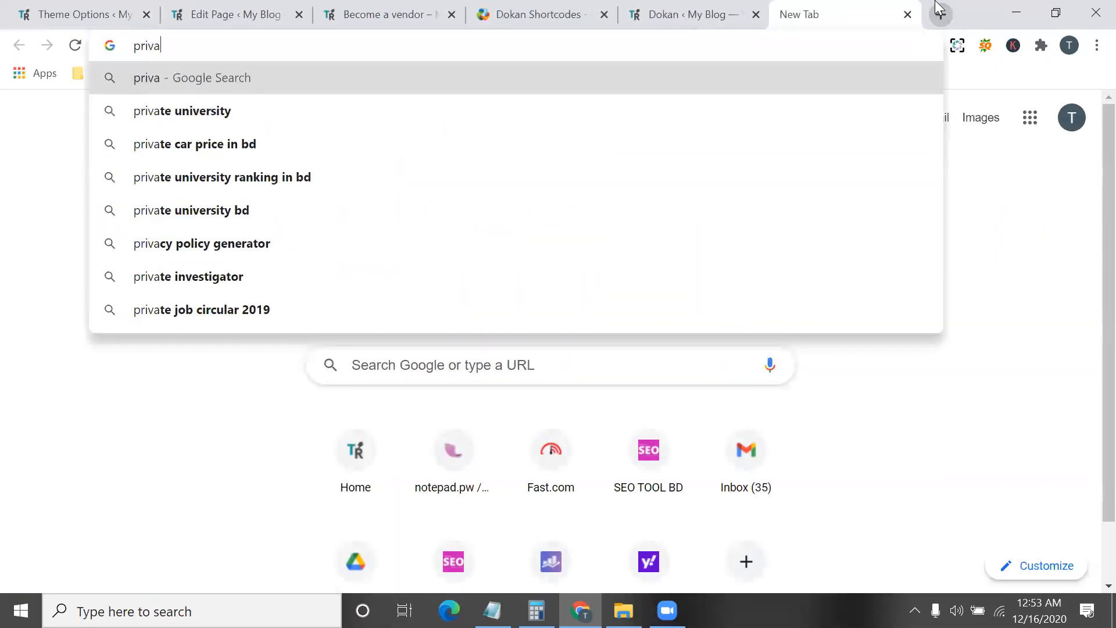
text(cy pag)
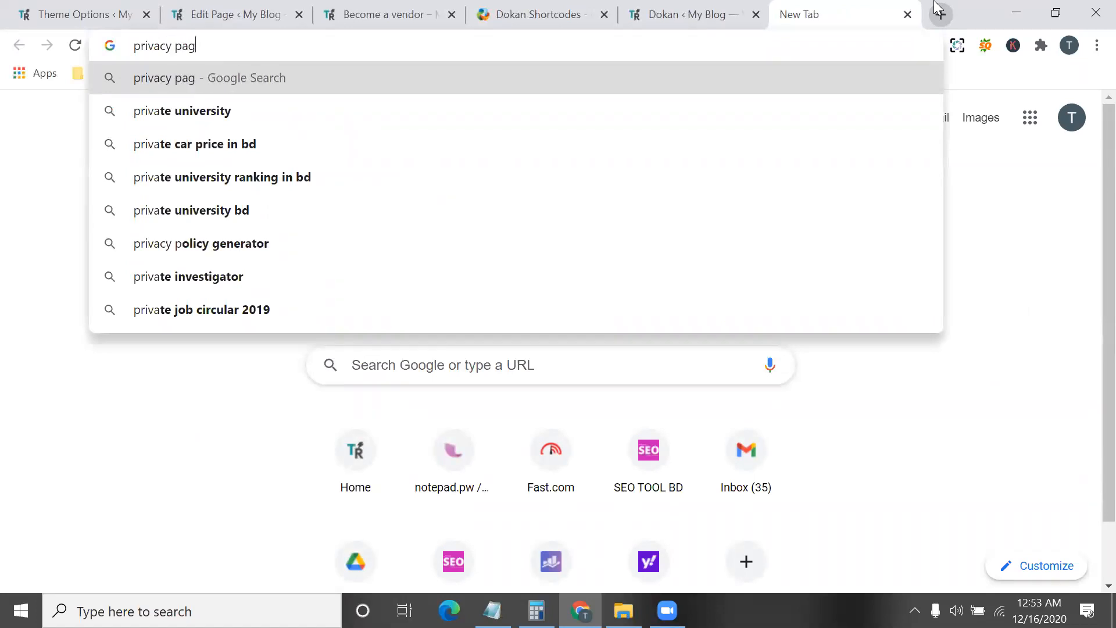
text(e gene)
text(rator)
key(BackSpace)
text(r)
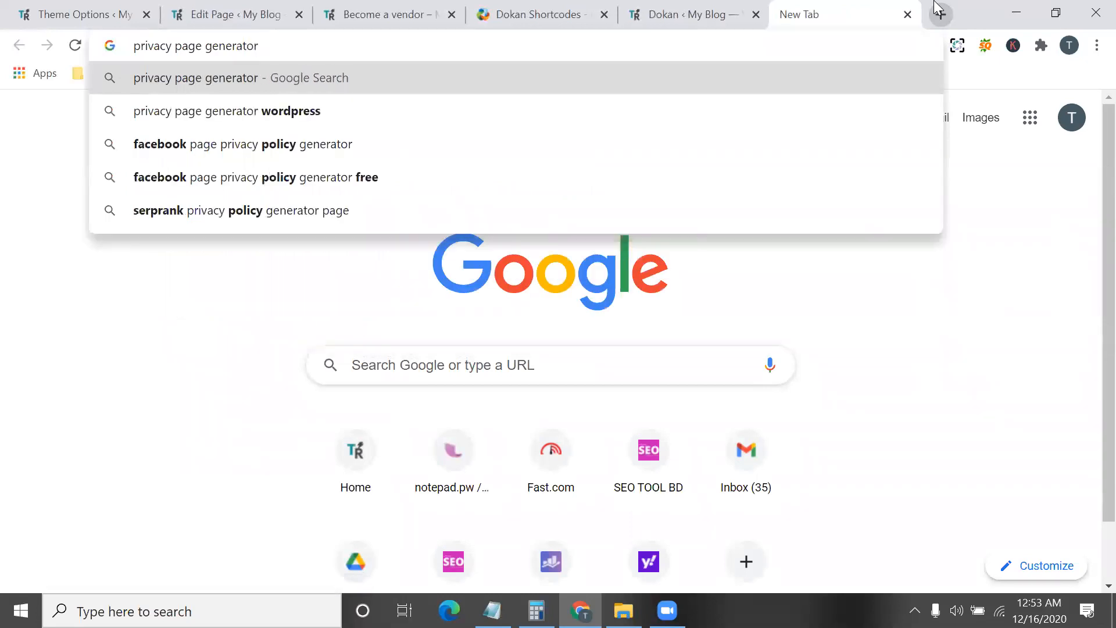
key(Return)
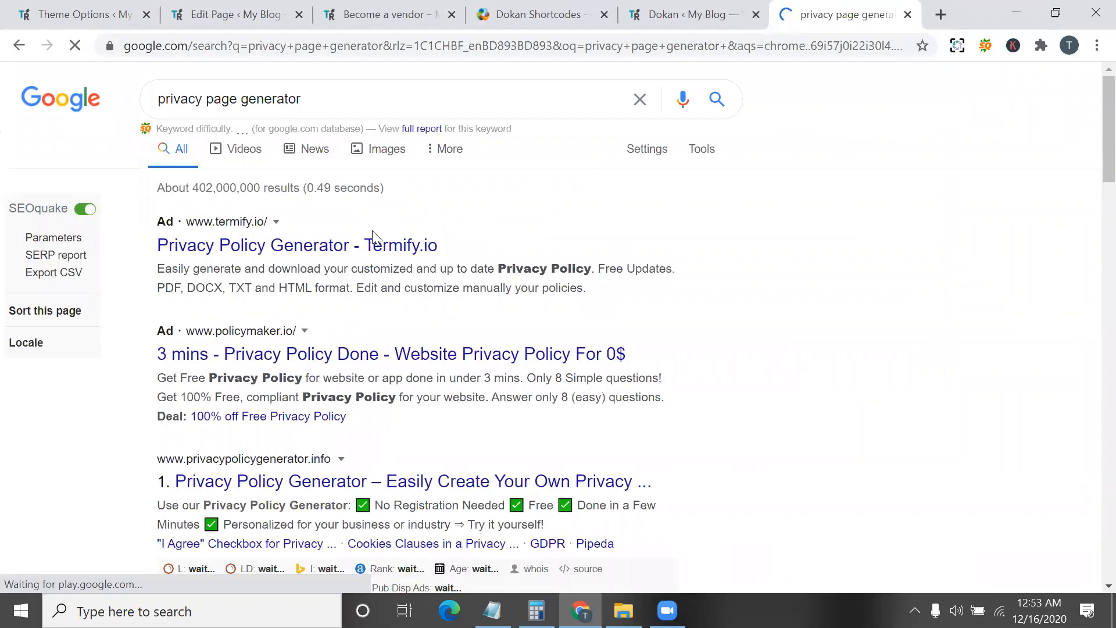
- Look through the search results for privacy policy generators and open the privacypolicygenerator.info site
scroll(374, 242, down, 3)
scroll(396, 288, down, 15)
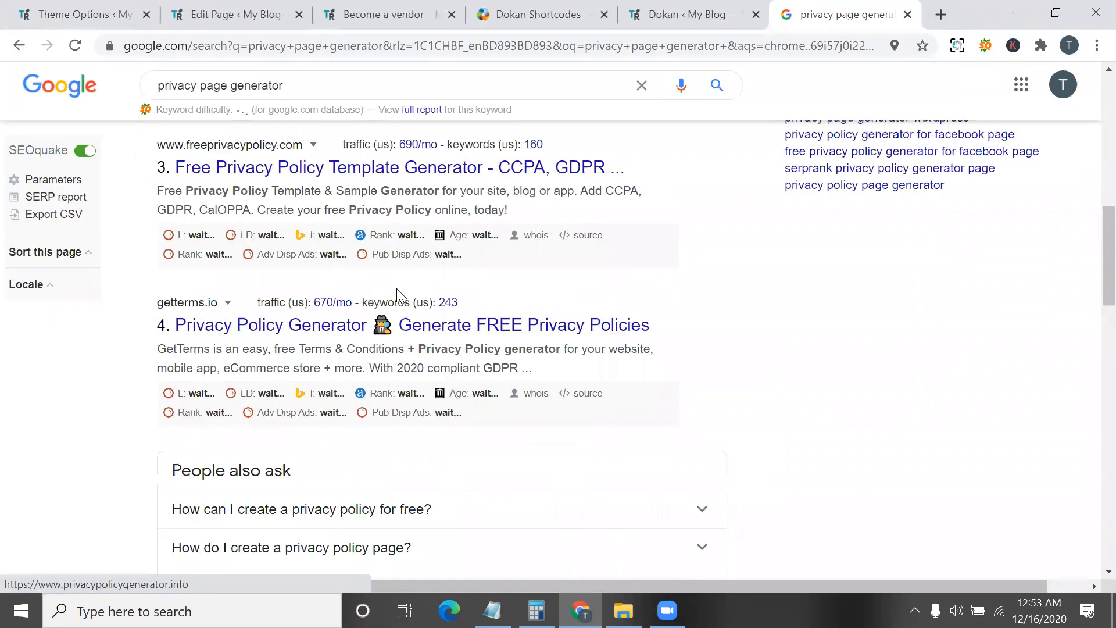
scroll(255, 290, down, 2)
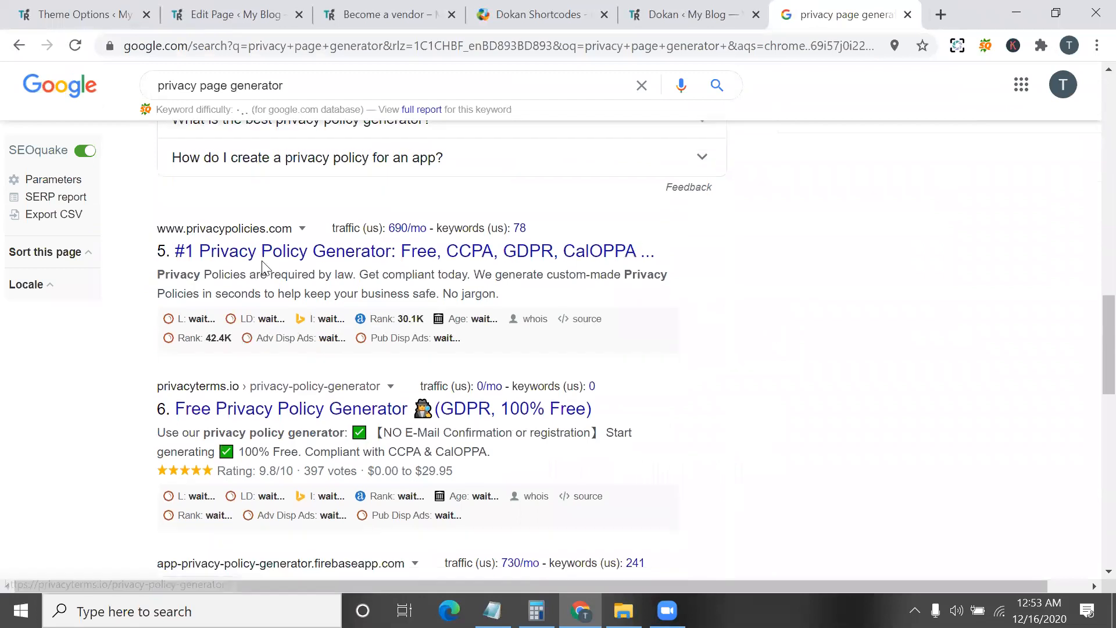
scroll(278, 256, up, 5)
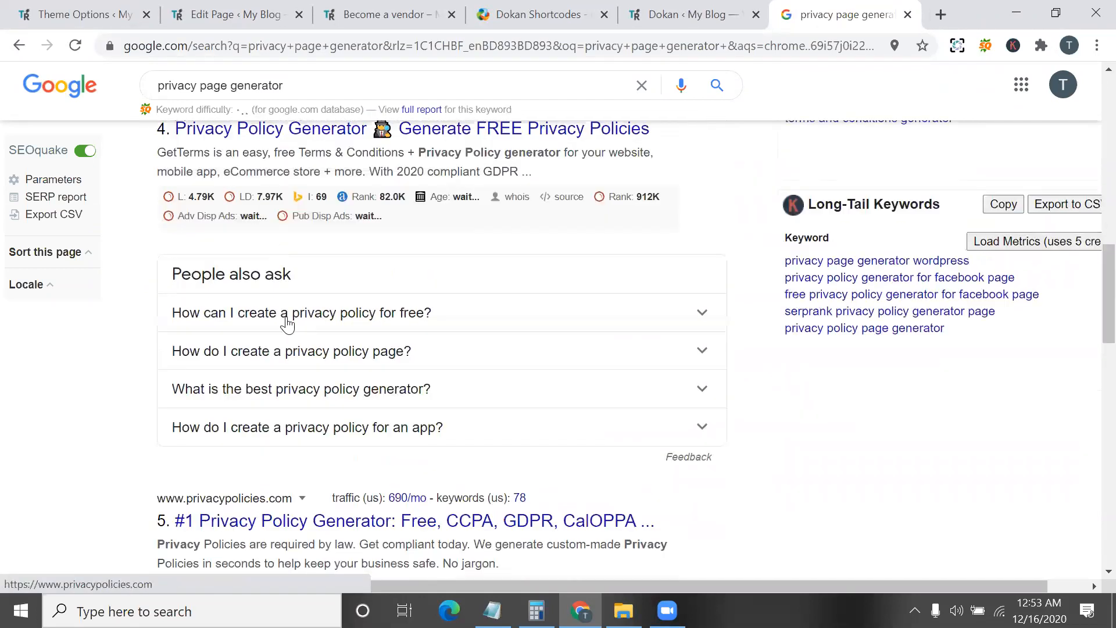
scroll(291, 317, up, 3)
scroll(286, 323, up, 10)
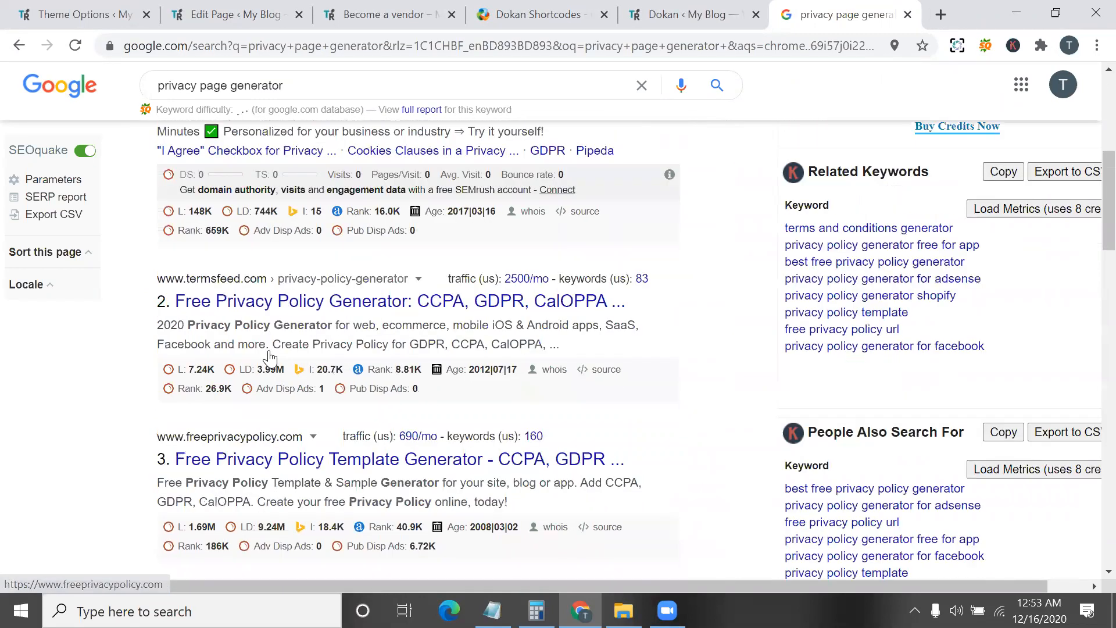
click(319, 289)
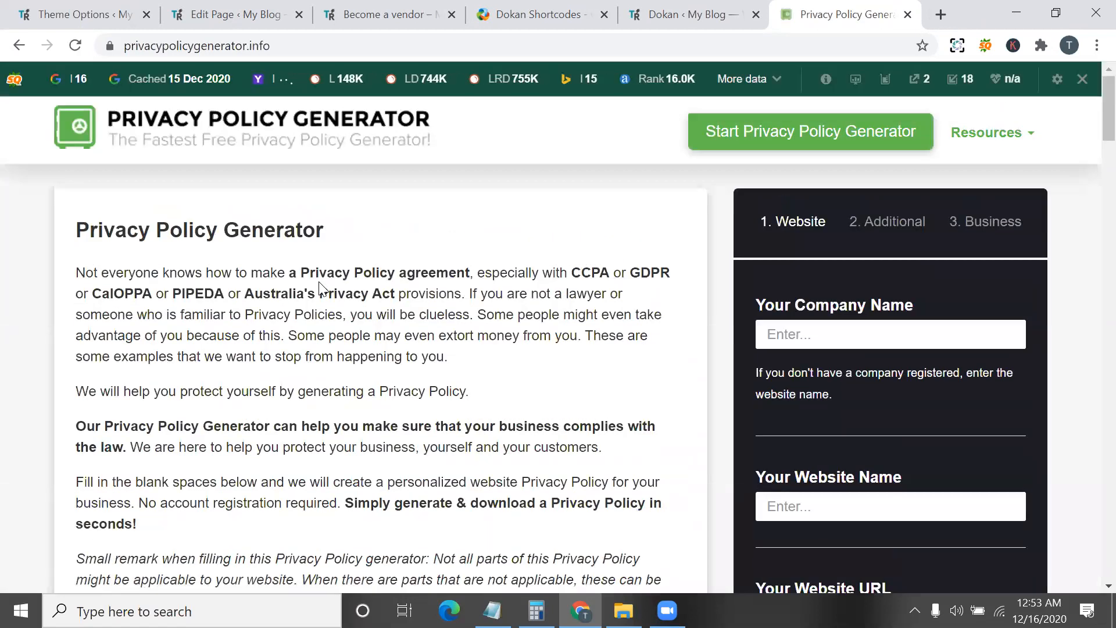
- Examine the company name, website name and website URL fields of the privacy policy generator form
scroll(675, 229, down, 1)
click(836, 290)
scroll(836, 290, down, 3)
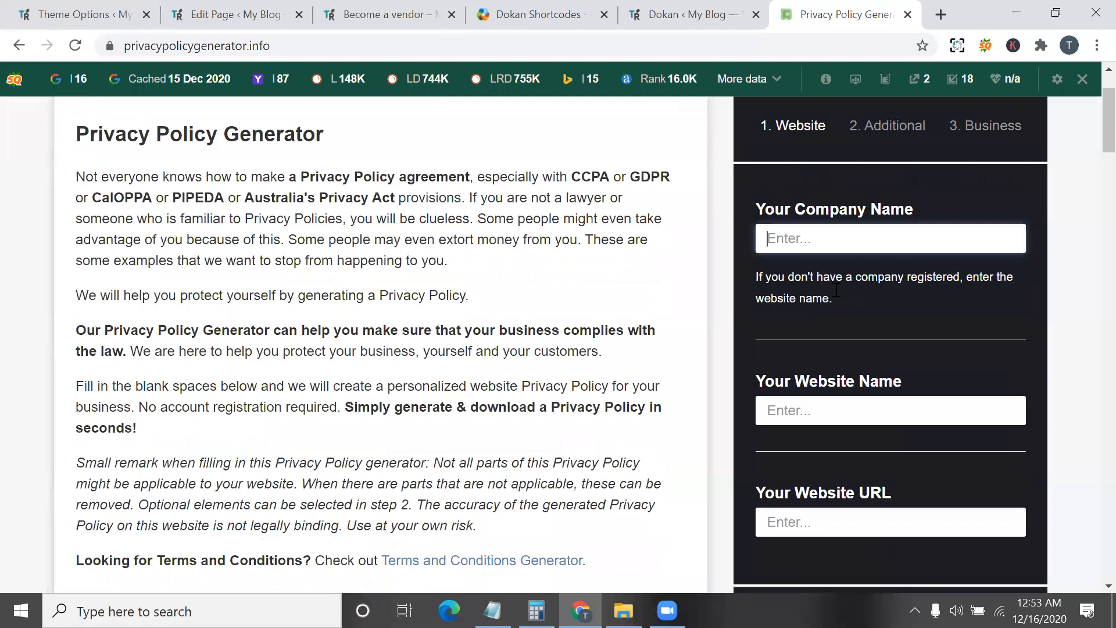
click(829, 287)
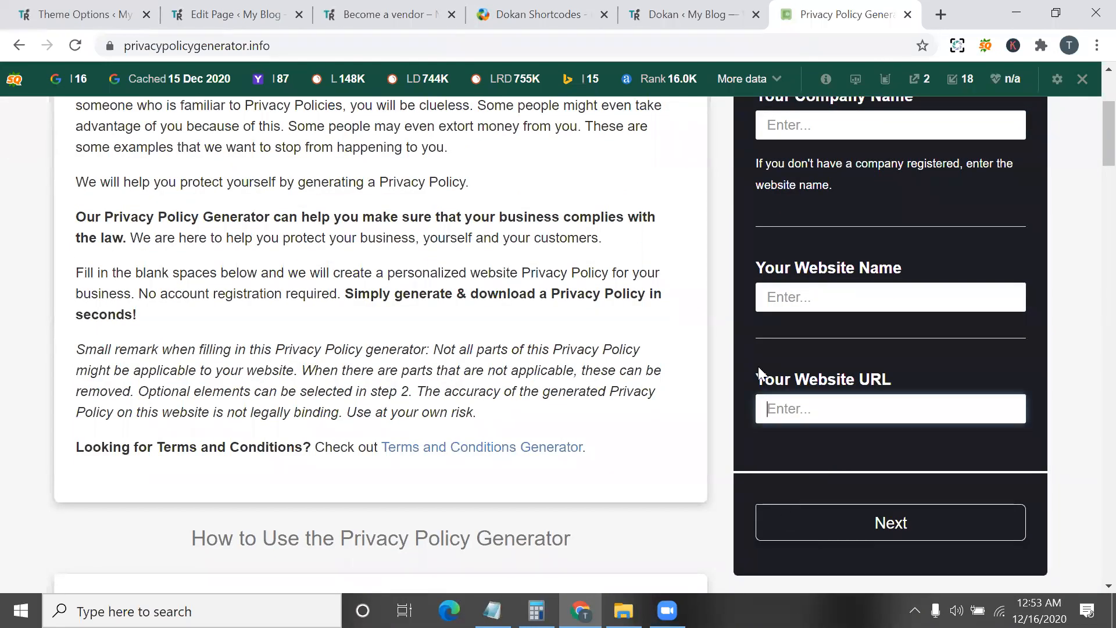
scroll(890, 183, up, 2)
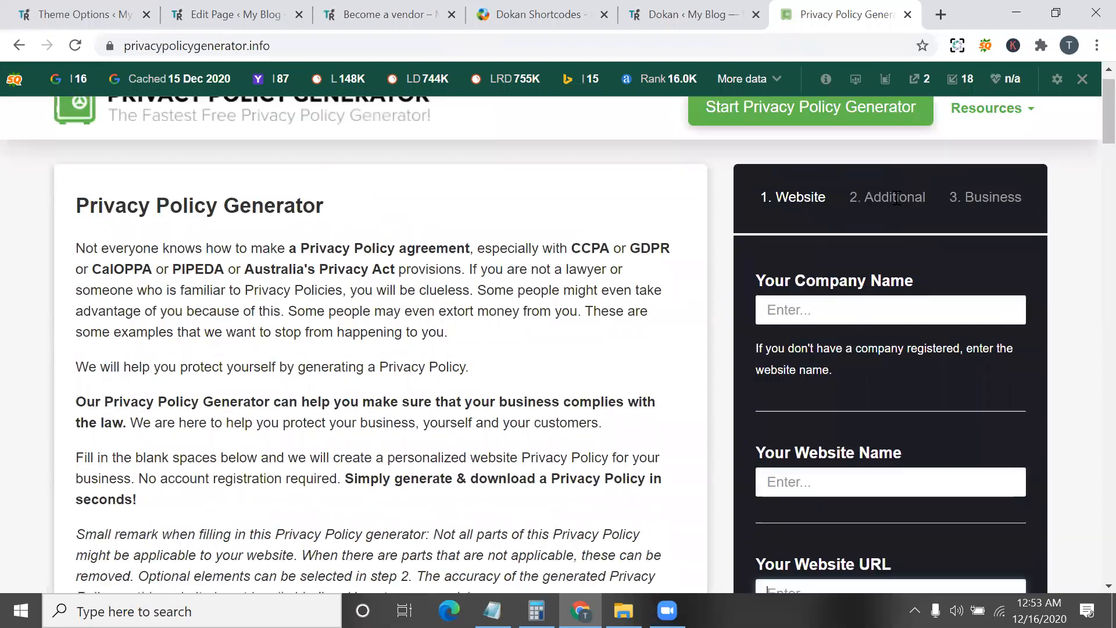
scroll(897, 459, down, 3)
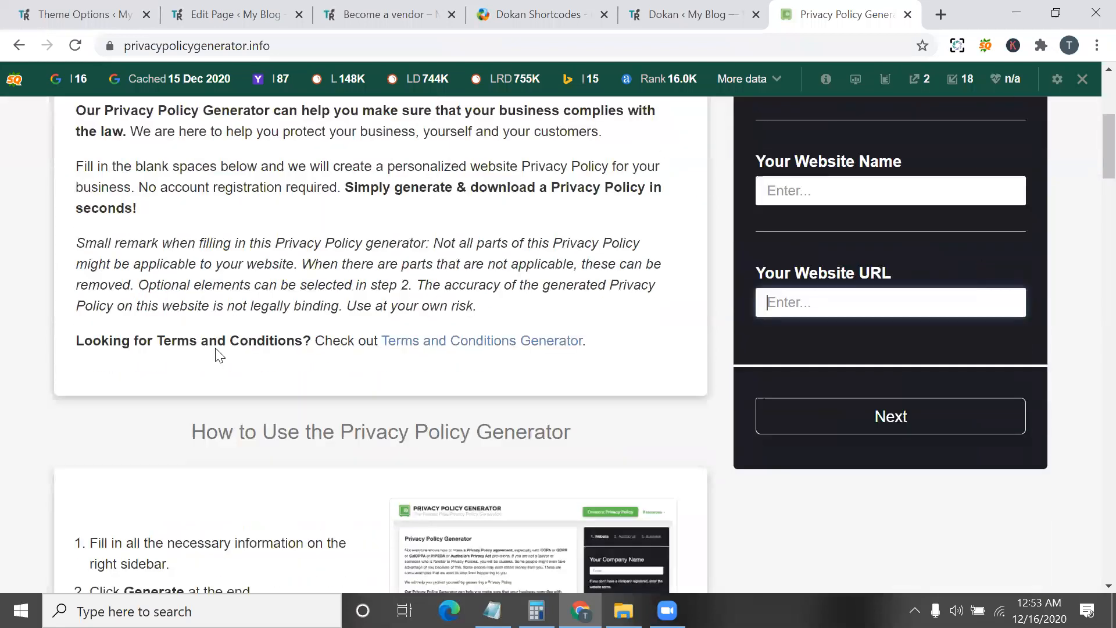
scroll(217, 352, up, 4)
scroll(218, 395, down, 3)
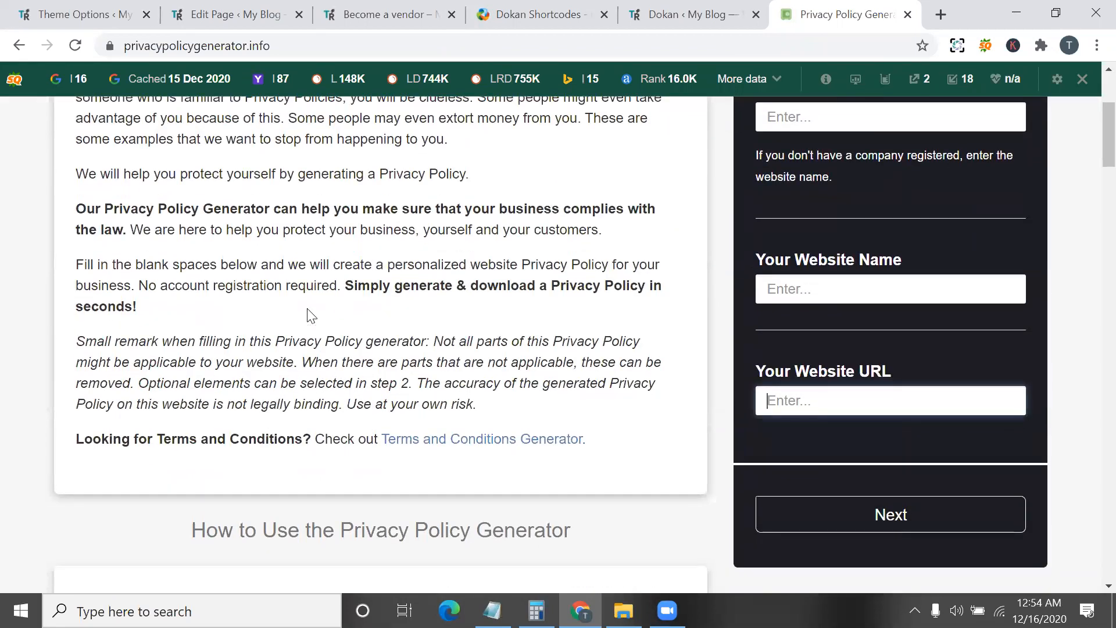
- Return to the Dokan Email Verification settings and examine the registration notice and login notice texts
click(644, 16)
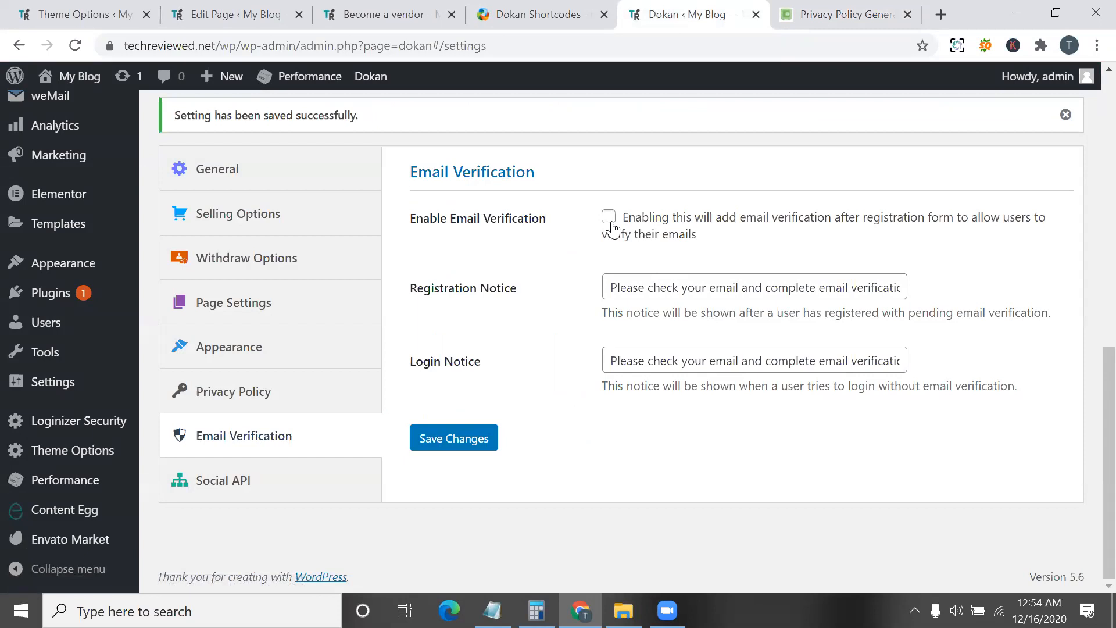
triple_click(673, 298)
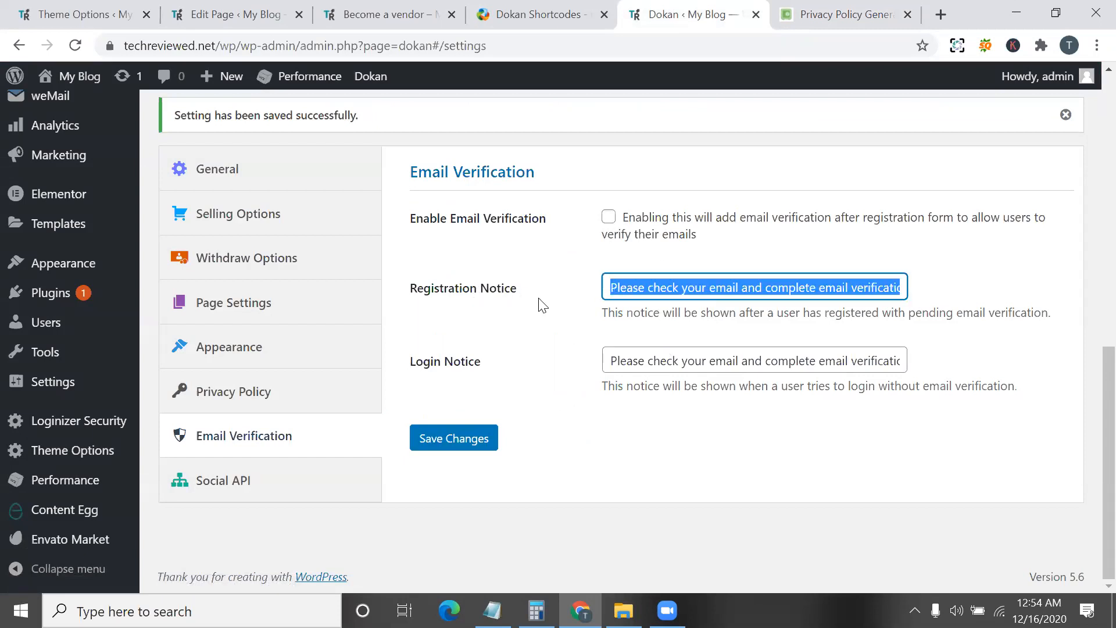
triple_click(644, 360)
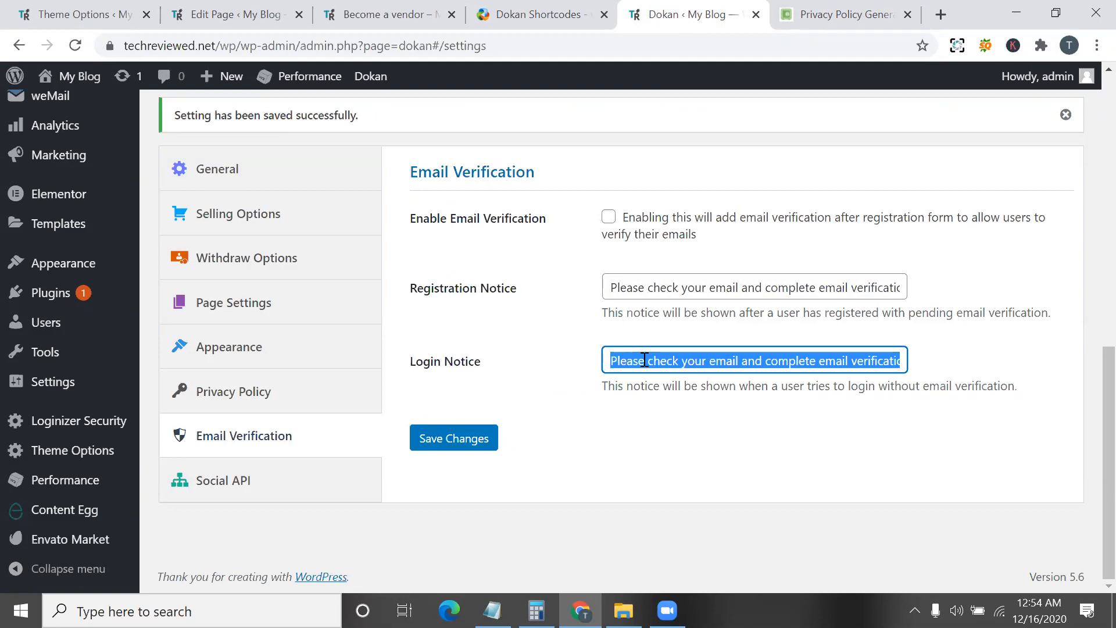
- Open the Dokan Social API settings and examine the Facebook app fields
click(254, 482)
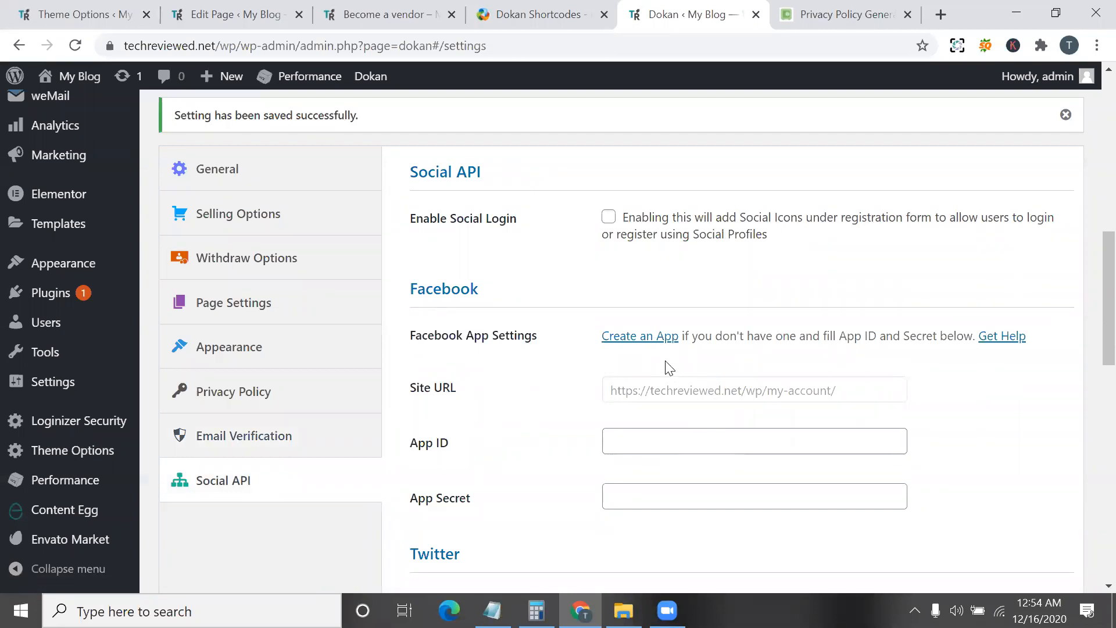
scroll(659, 348, down, 1)
click(683, 373)
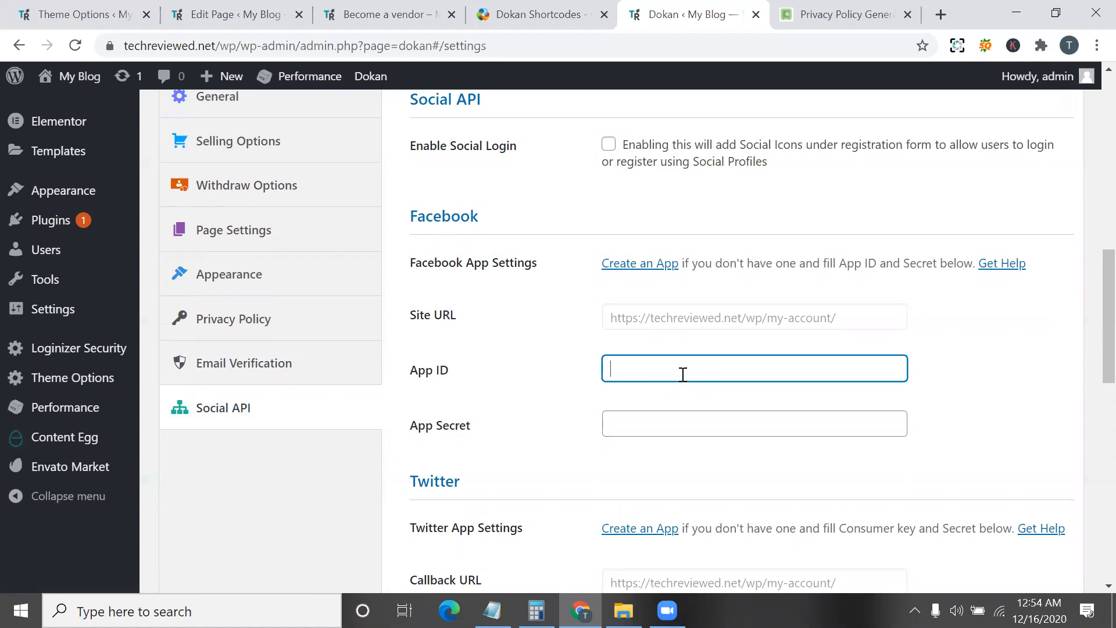
scroll(705, 291, down, 1)
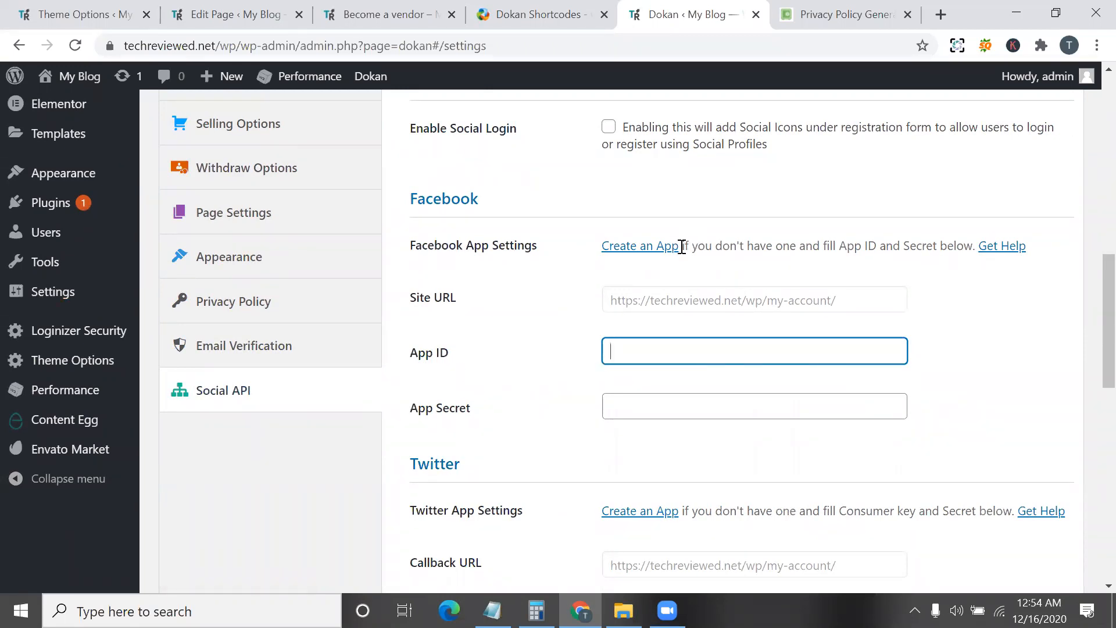
- View the Facebook "Create an App" link in a new browser tab, and close that tab again
right_click(644, 249)
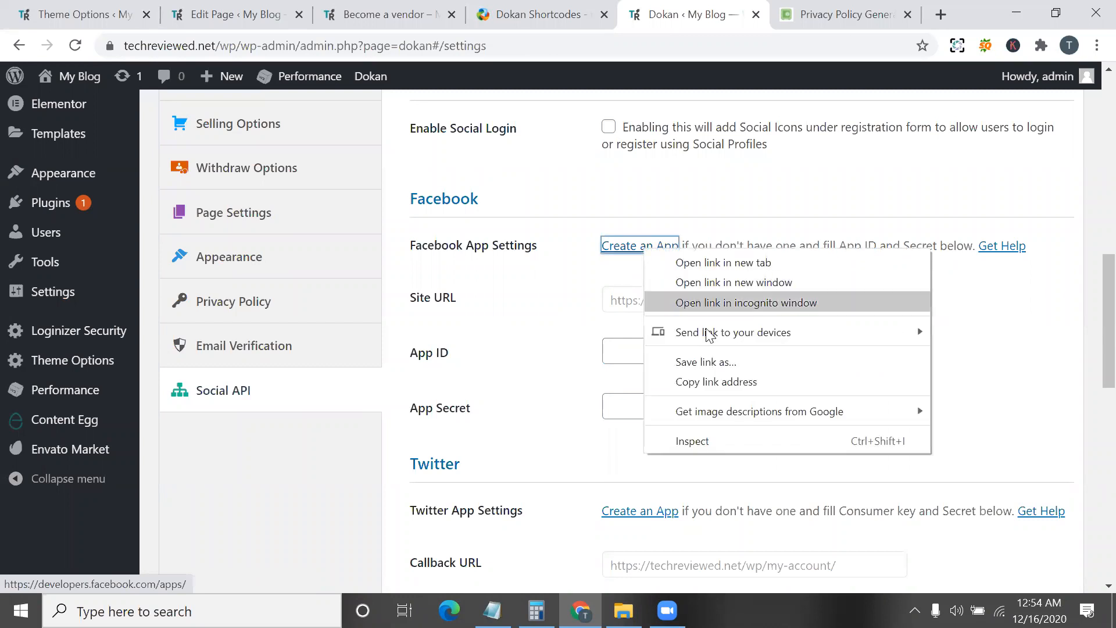
click(722, 382)
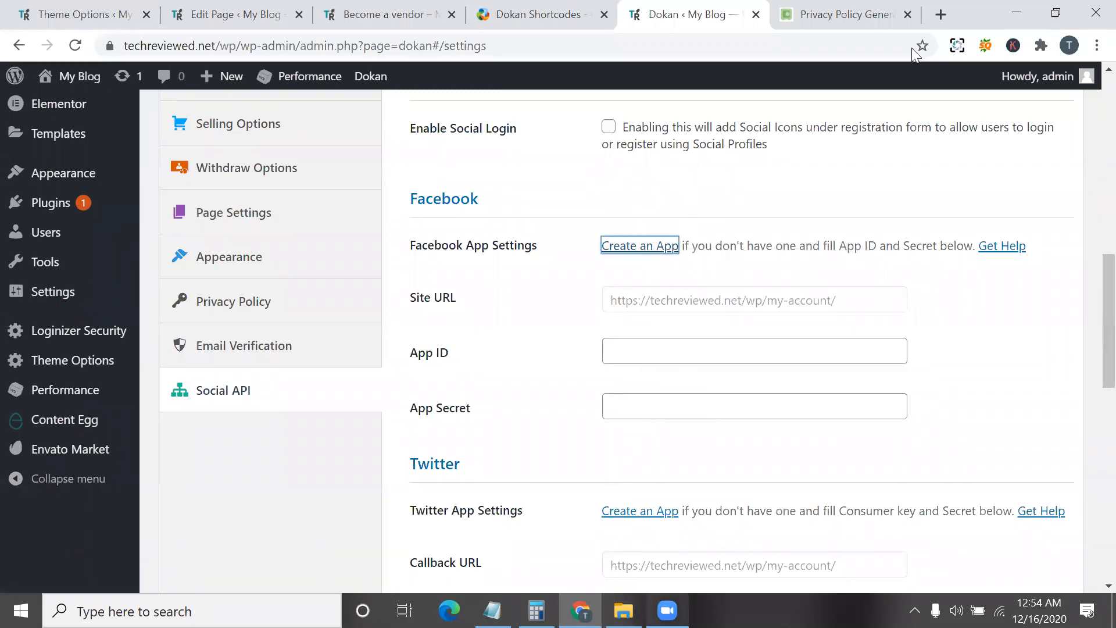
click(941, 14)
key(ctrl+v)
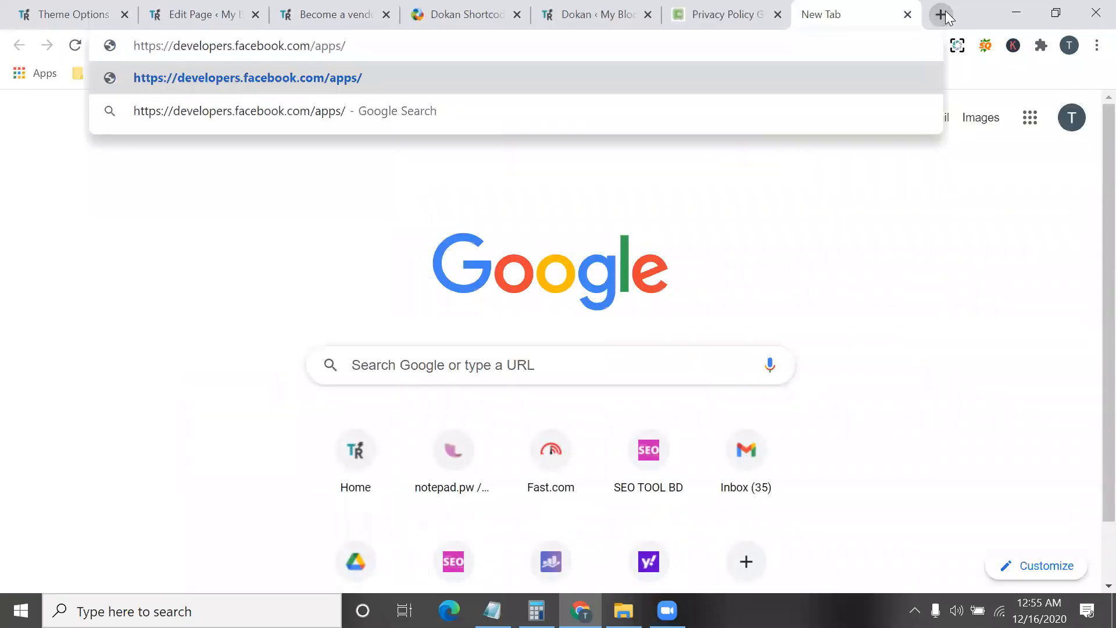
key(Return)
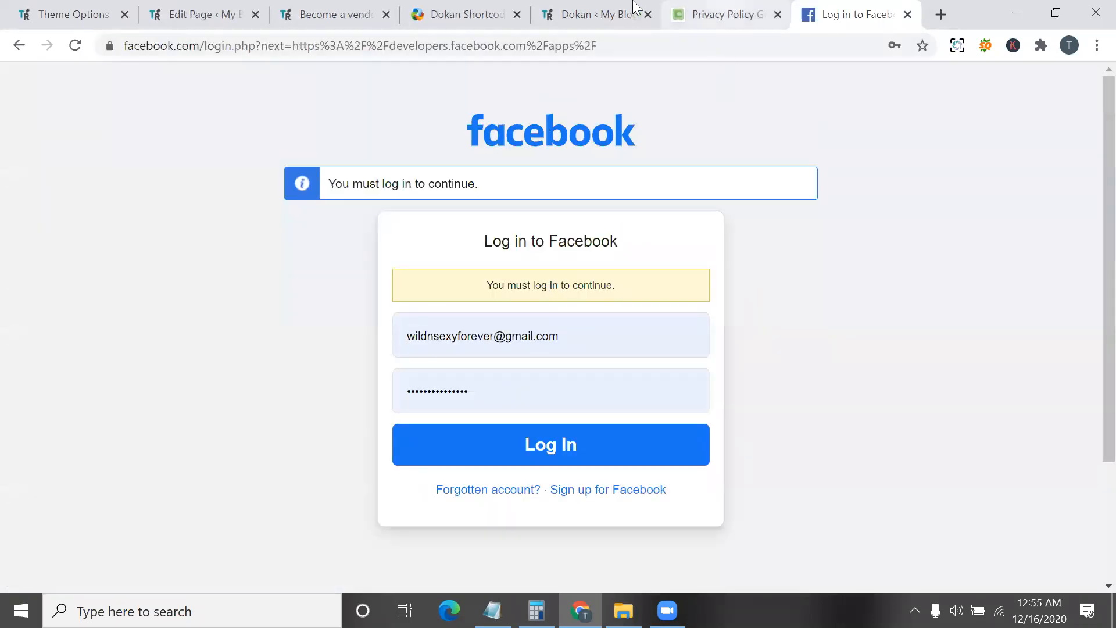
key(ctrl+Page_Up)
click(570, 10)
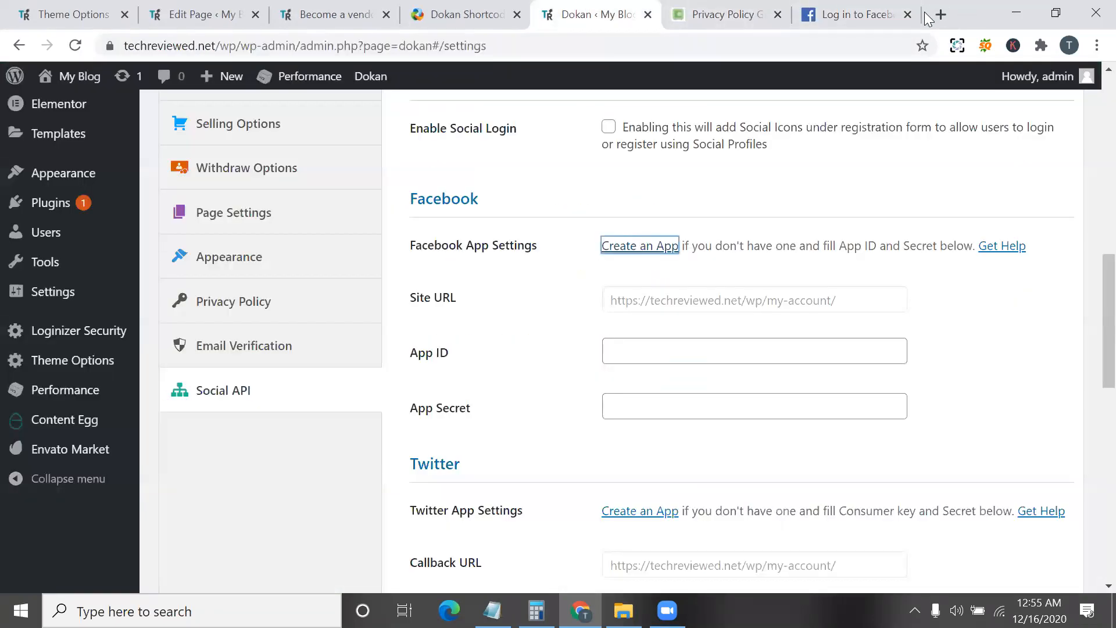
click(907, 15)
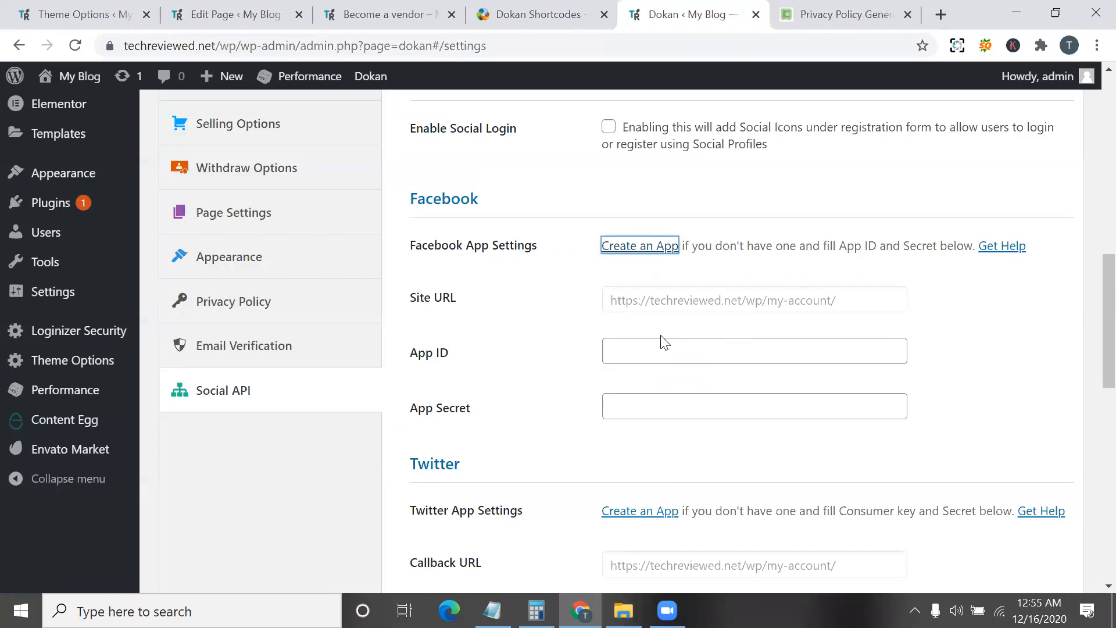
- Review the Facebook, Twitter, Google and LinkedIn app fields and save the Social API settings
scroll(662, 337, down, 1)
scroll(642, 449, down, 8)
scroll(645, 448, down, 2)
scroll(645, 446, up, 9)
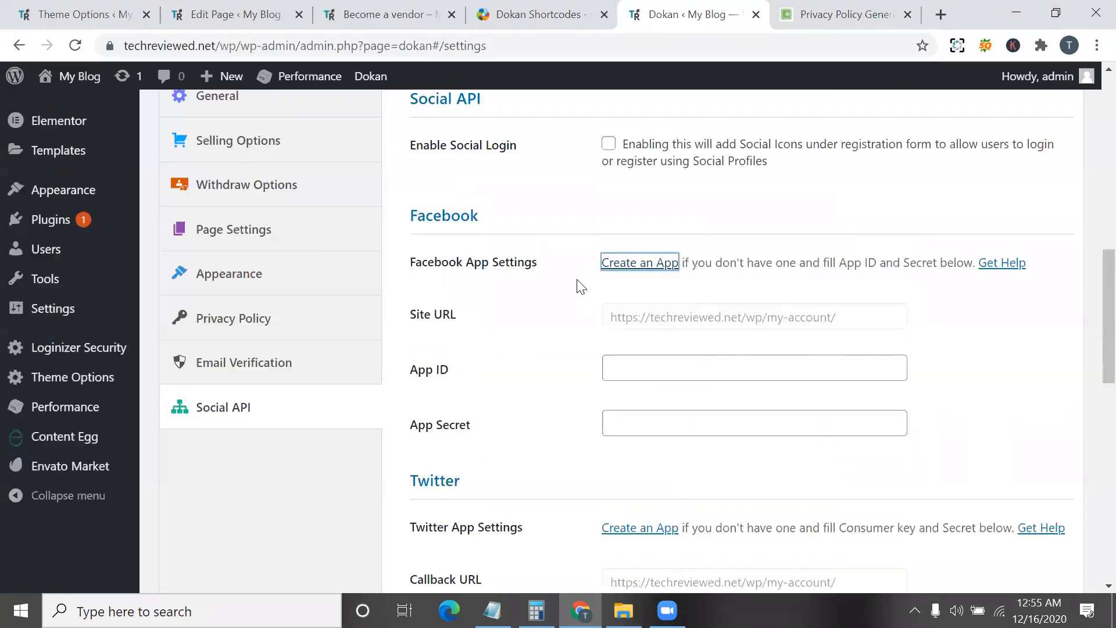
scroll(642, 436, up, 1)
click(649, 435)
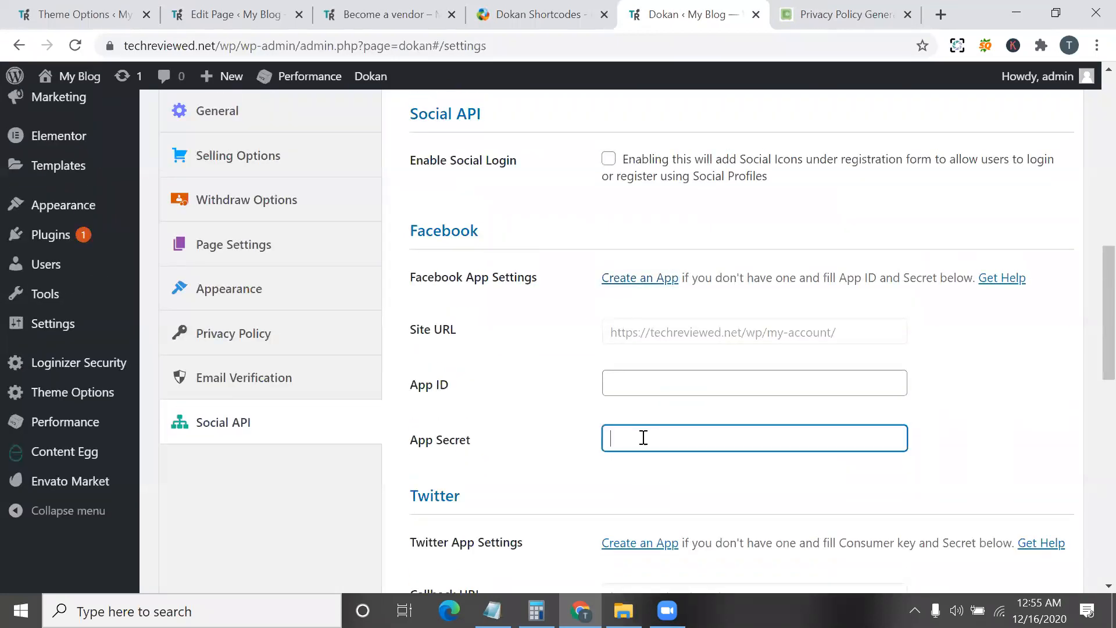
scroll(591, 446, down, 10)
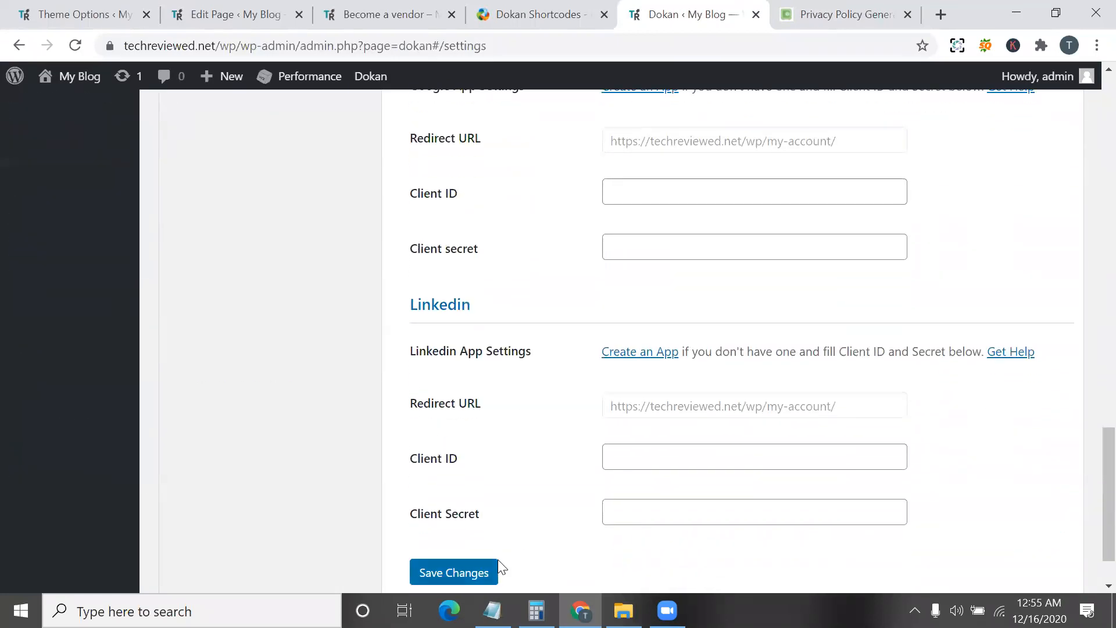
click(465, 571)
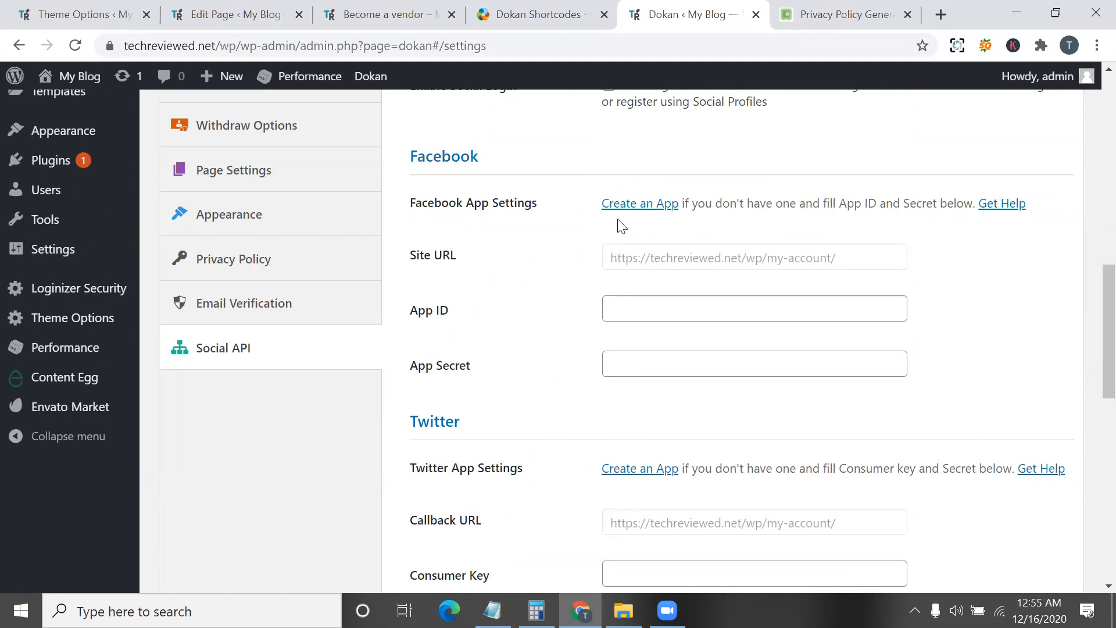
- Examine the social login sections and the notices at the start of the Dokan settings page
scroll(628, 342, down, 10)
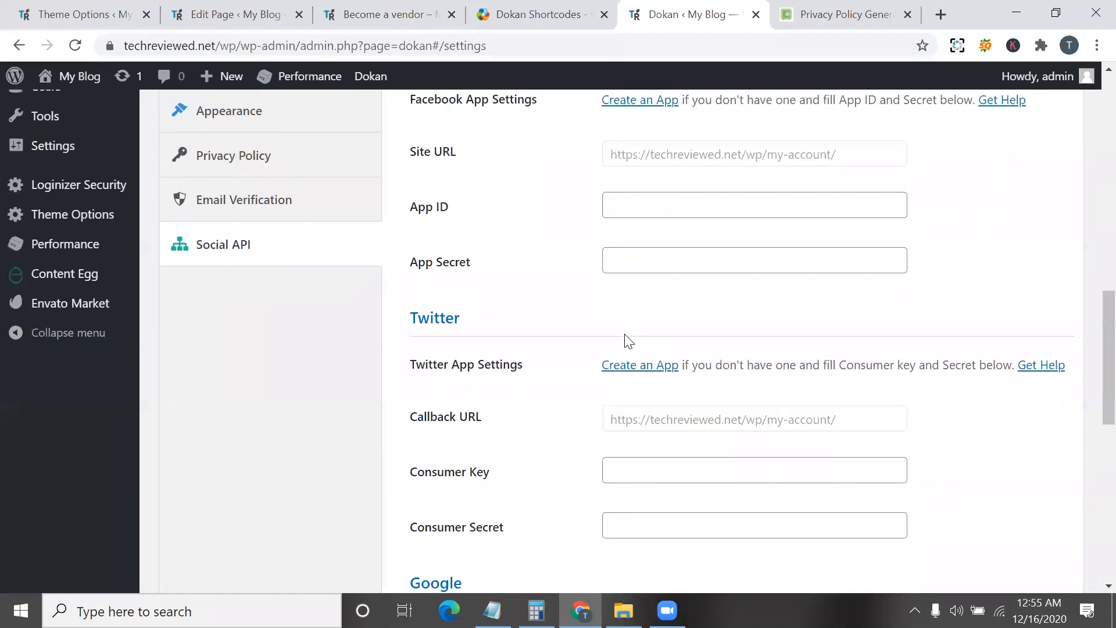
scroll(625, 343, up, 15)
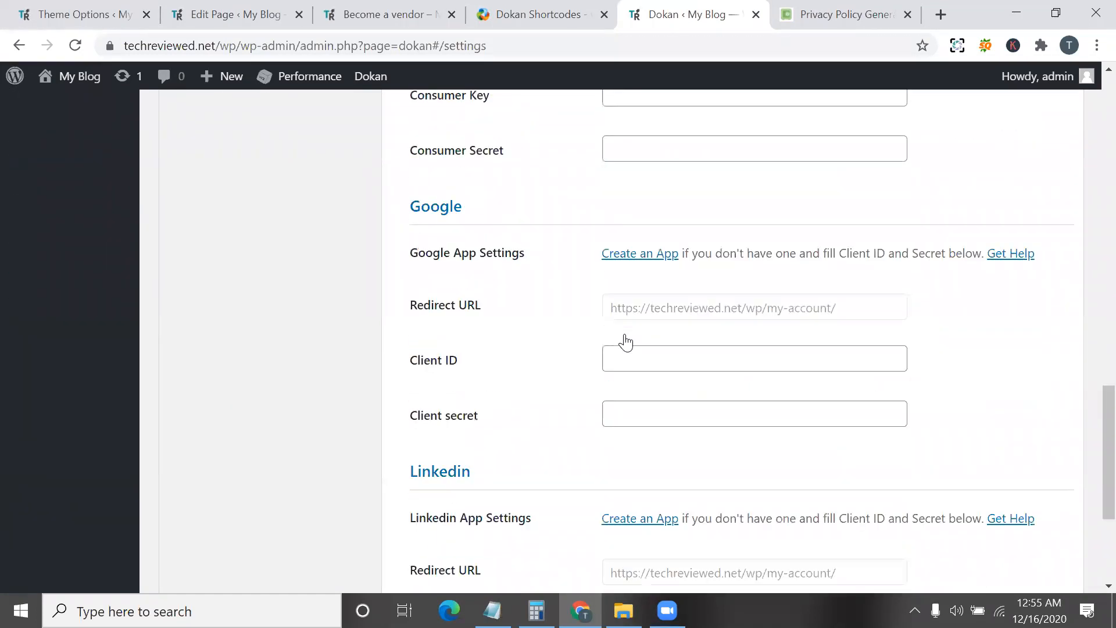
scroll(384, 345, down, 2)
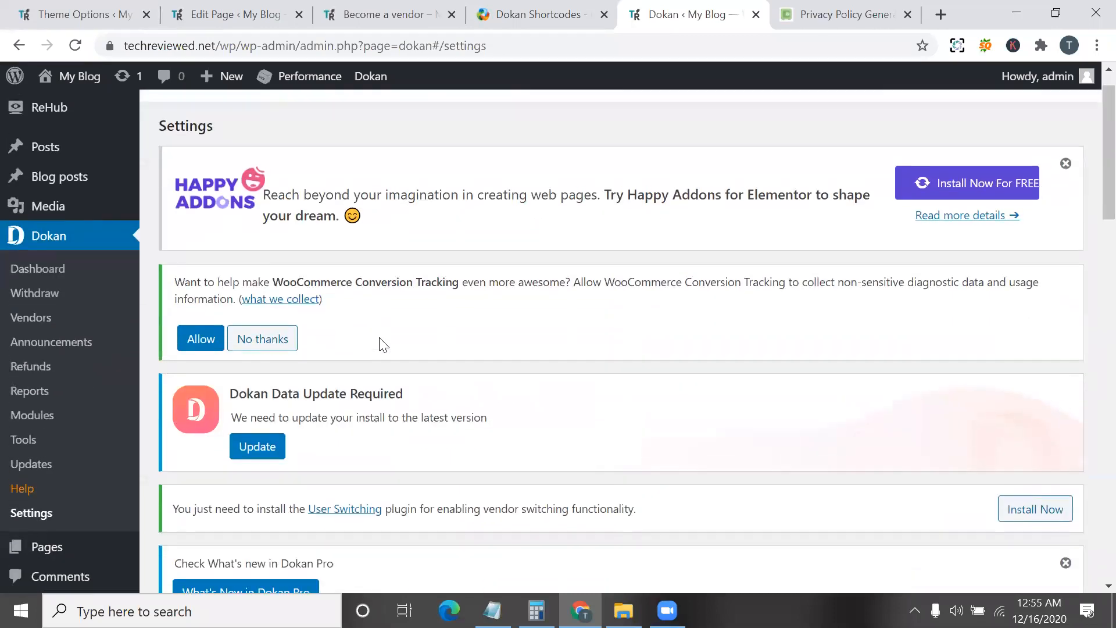
triple_click(394, 361)
scroll(392, 361, down, 7)
scroll(448, 302, down, 4)
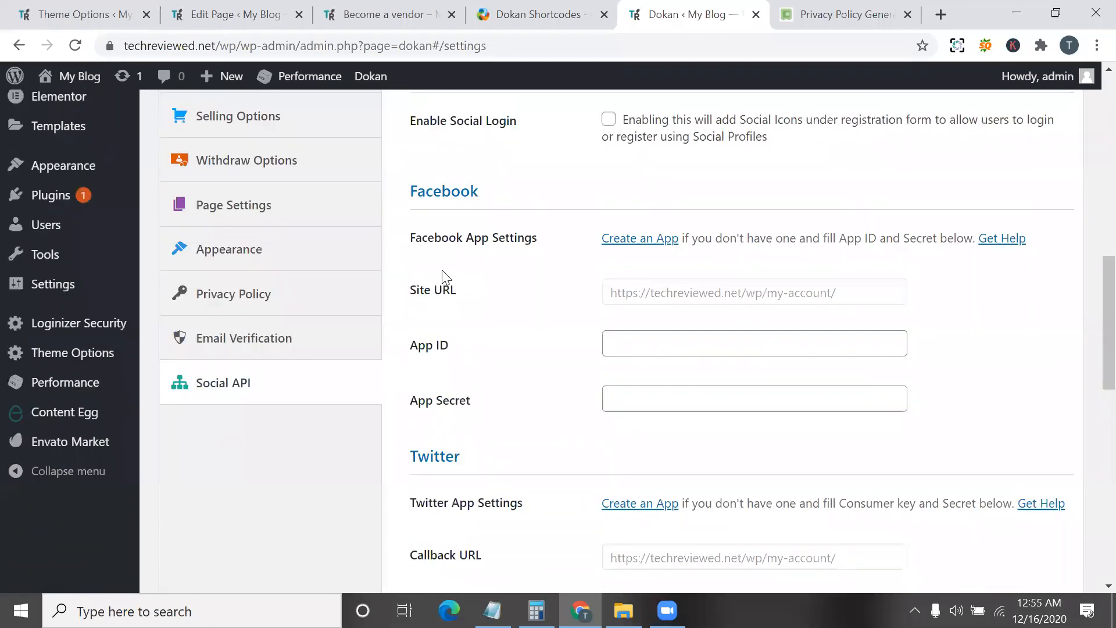
scroll(442, 272, up, 1)
scroll(441, 270, up, 9)
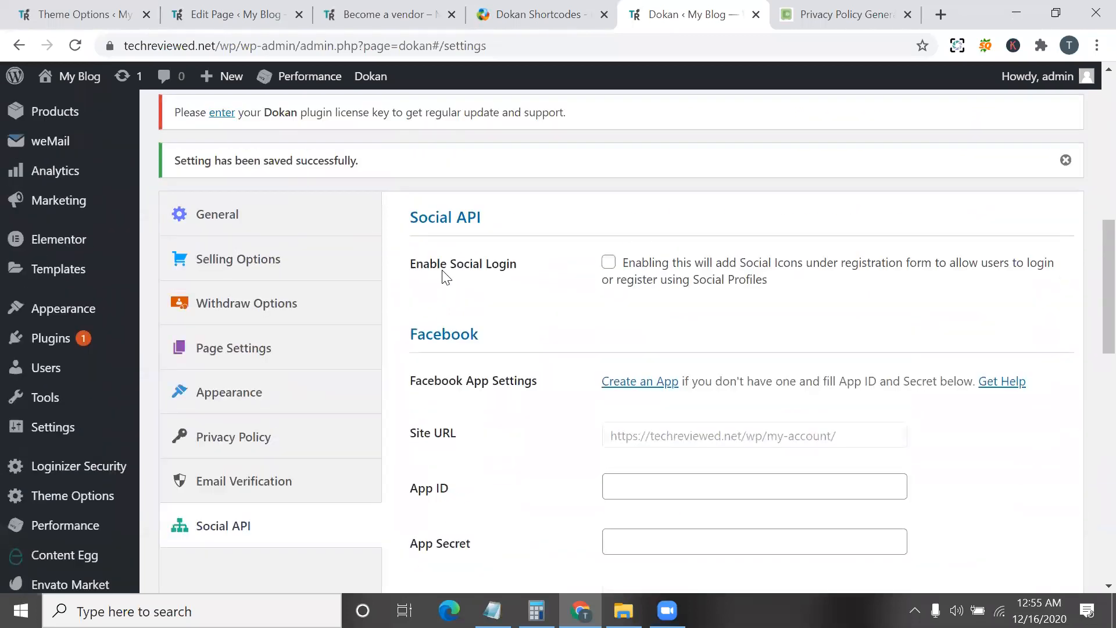
scroll(52, 443, up, 2)
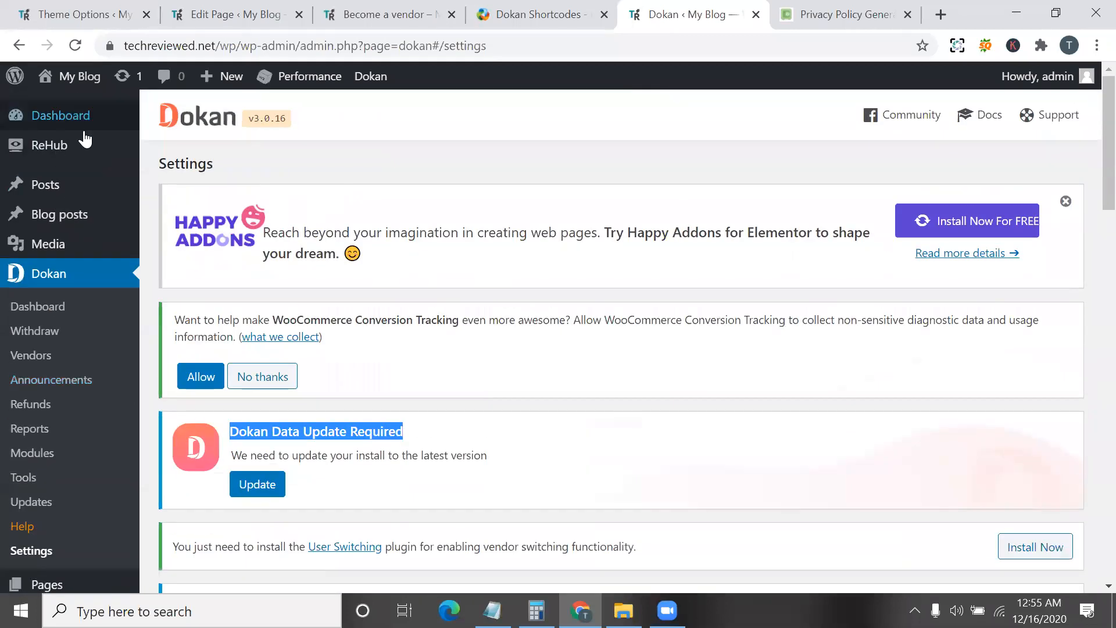
mouse_move(88, 122)
scroll(64, 363, down, 9)
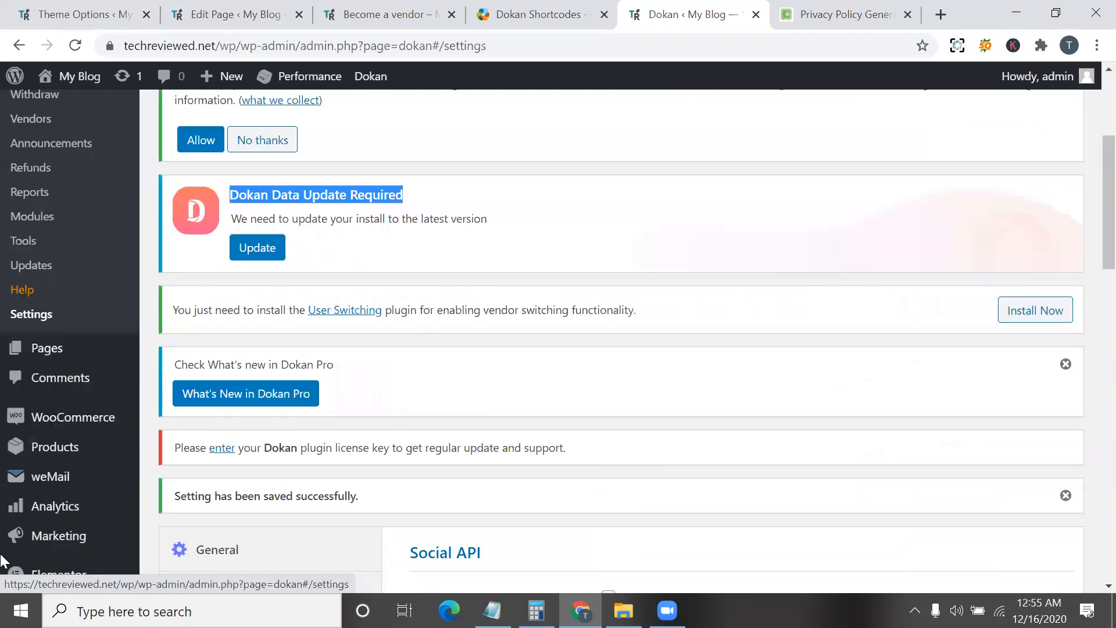
scroll(116, 378, up, 6)
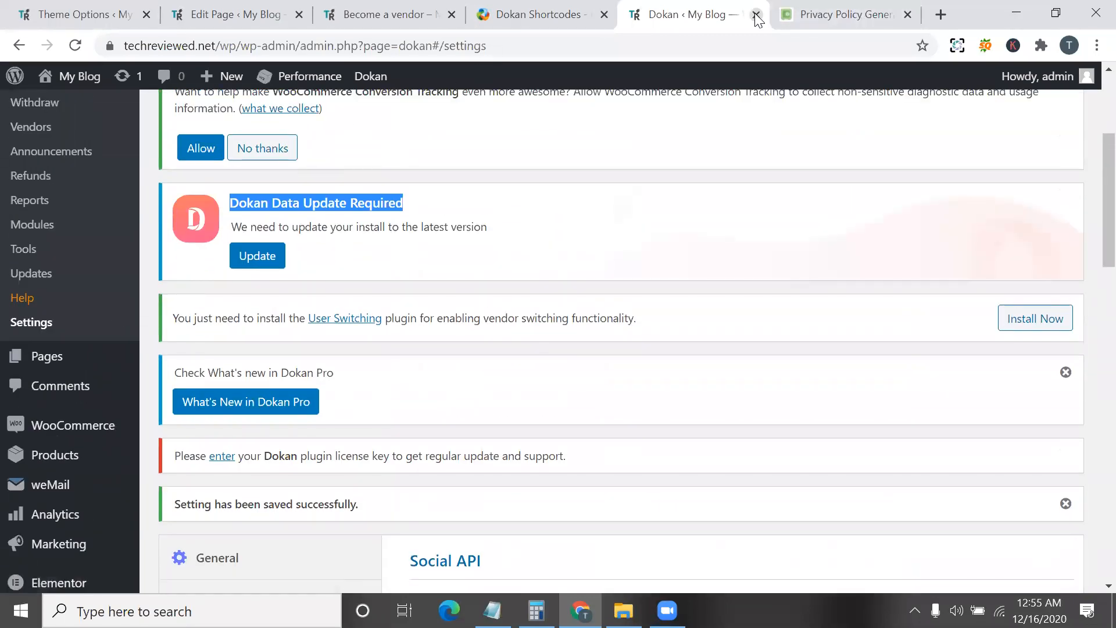
- Copy the address of the Become a vendor page and open it in another Chrome profile
click(422, 7)
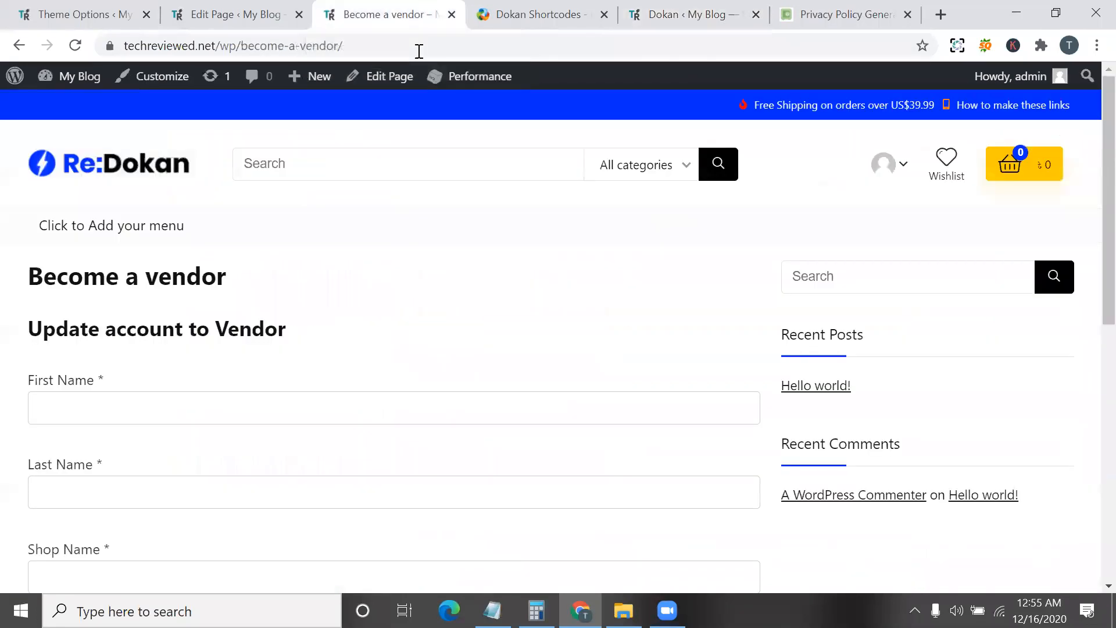
click(374, 46)
key(ctrl+c)
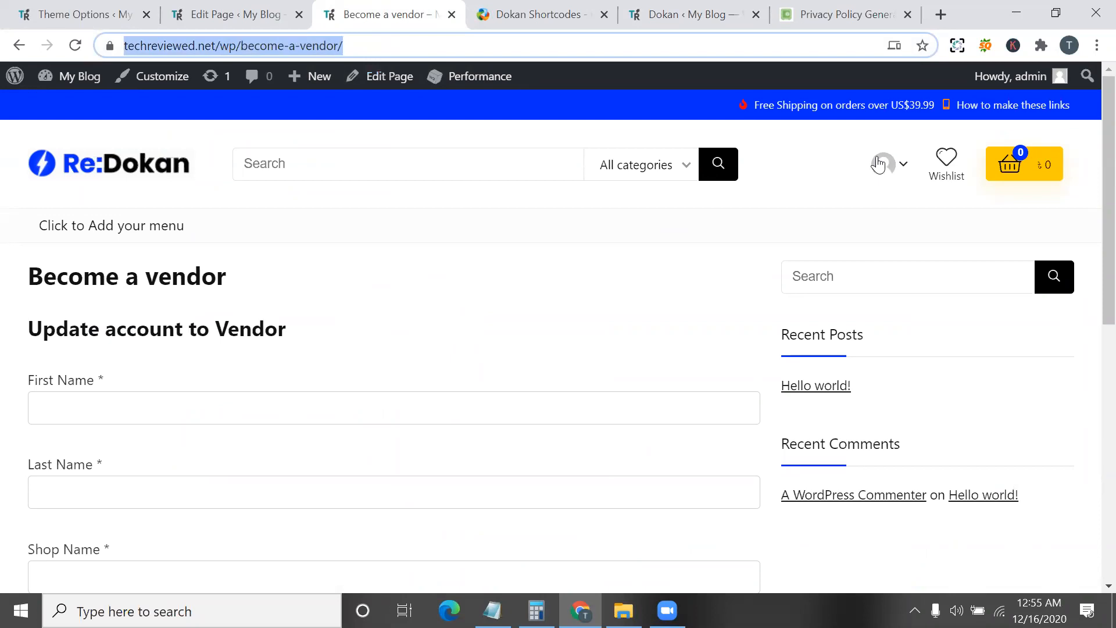
click(1068, 45)
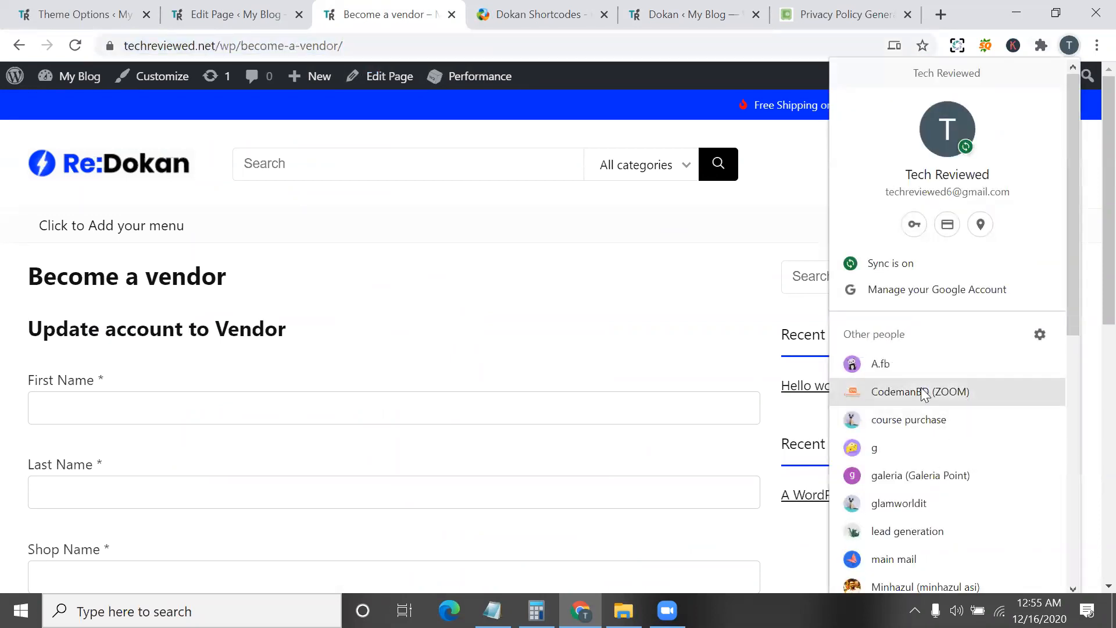
scroll(906, 406, down, 5)
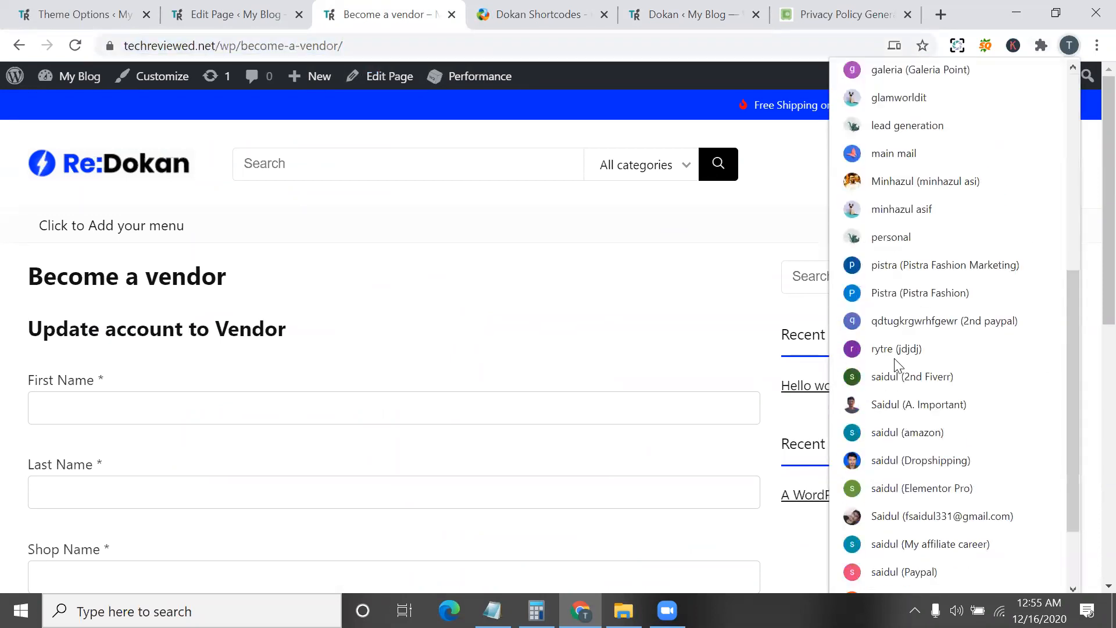
click(912, 404)
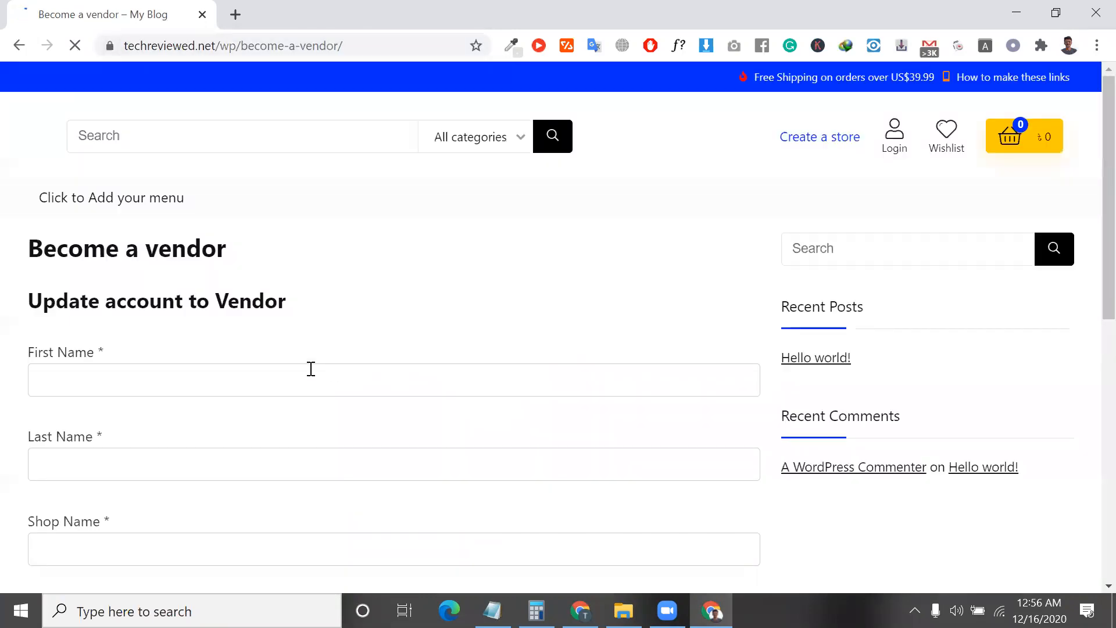
- Fill in the first name, last name and address of the vendor form from a saved autofill entry
scroll(310, 369, down, 2)
click(223, 272)
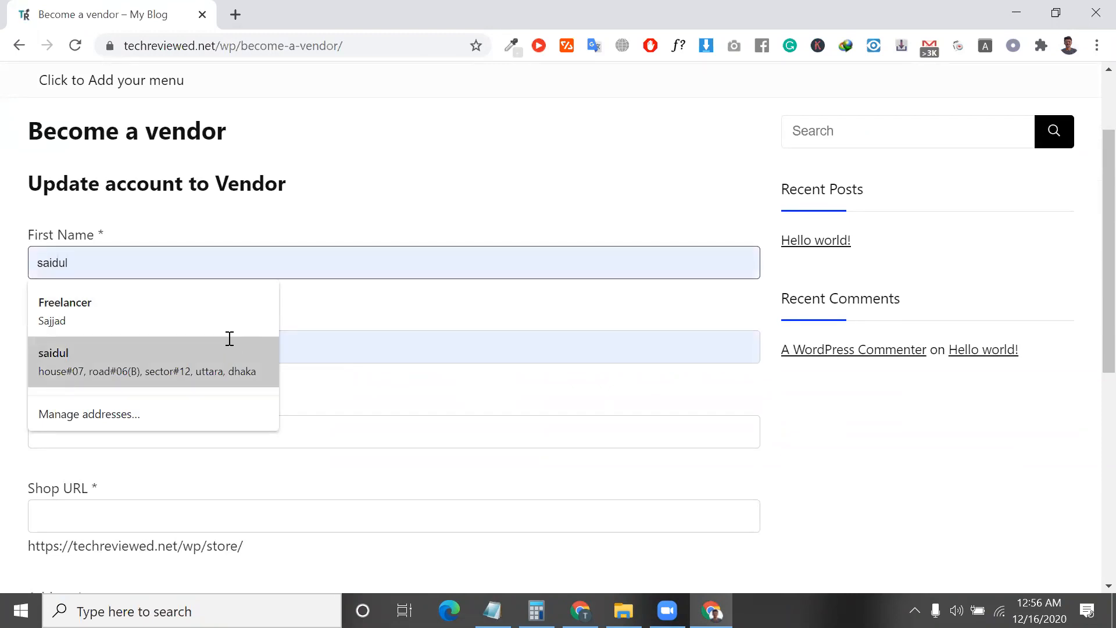
click(228, 339)
- Enter khanshop as both the shop name and the shop URL in the vendor form
scroll(227, 389, down, 2)
click(150, 323)
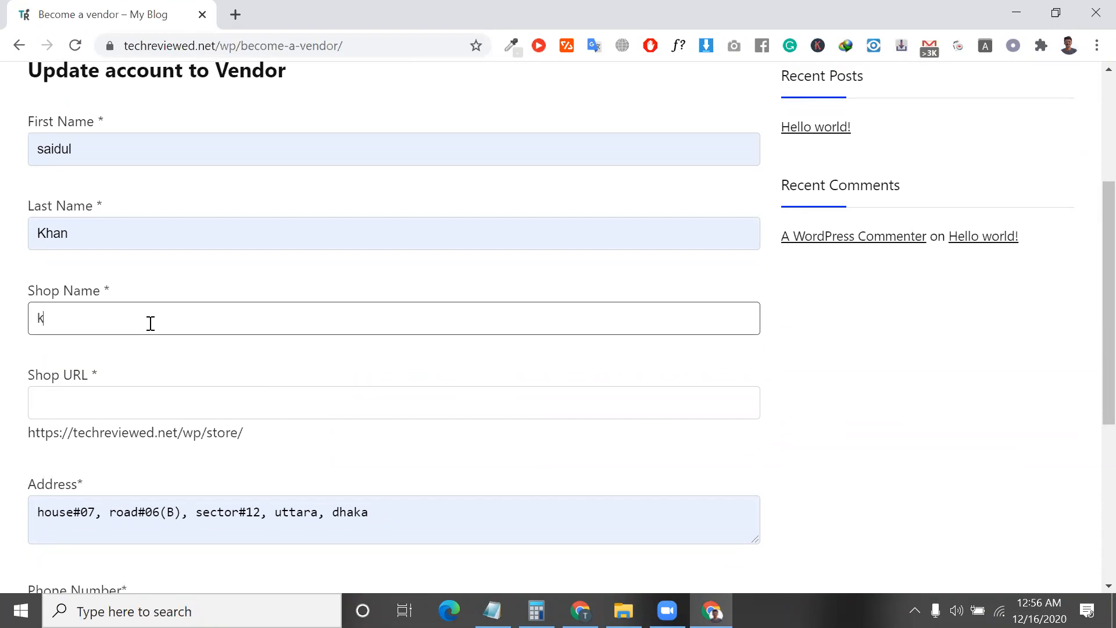
click(181, 416)
scroll(214, 487, down, 1)
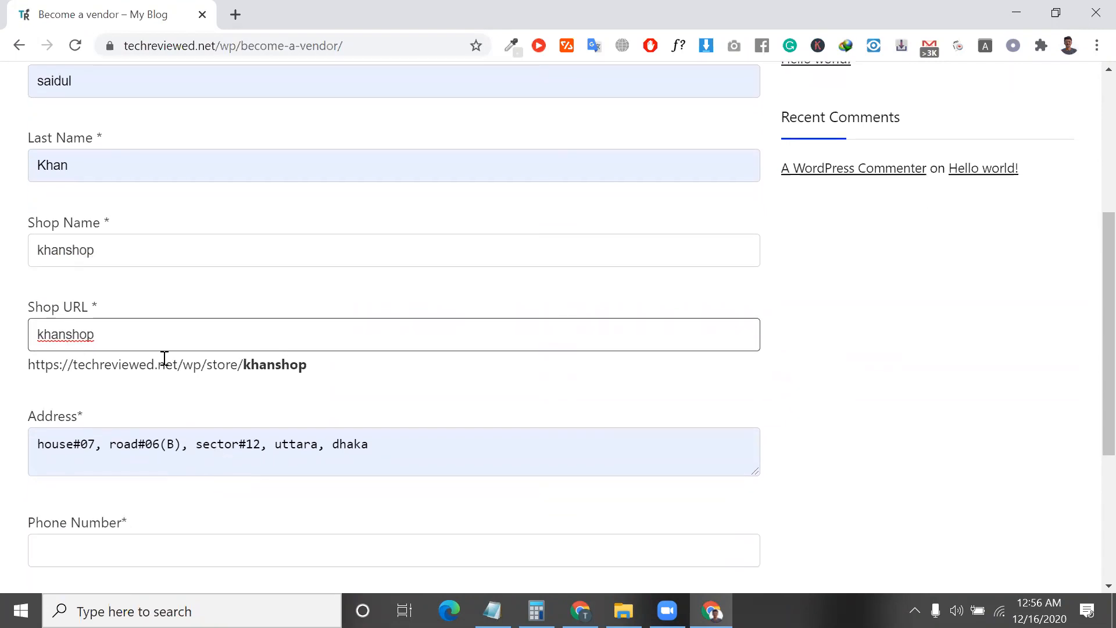
- Fill in the vendor form's phone number with the saved entry that includes the country code
scroll(209, 389, down, 2)
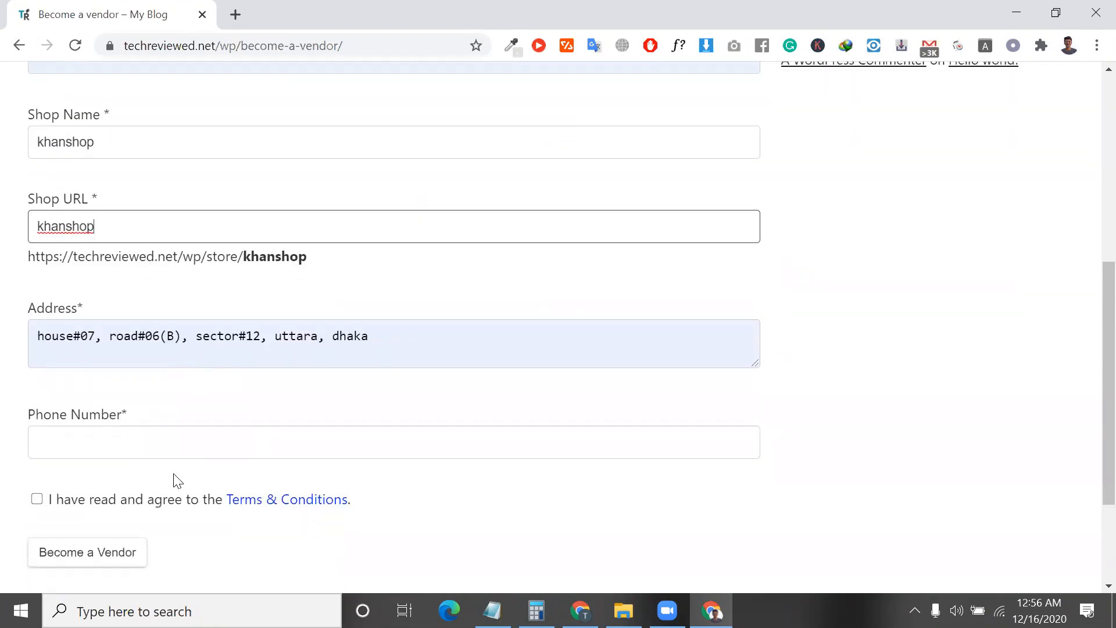
click(158, 440)
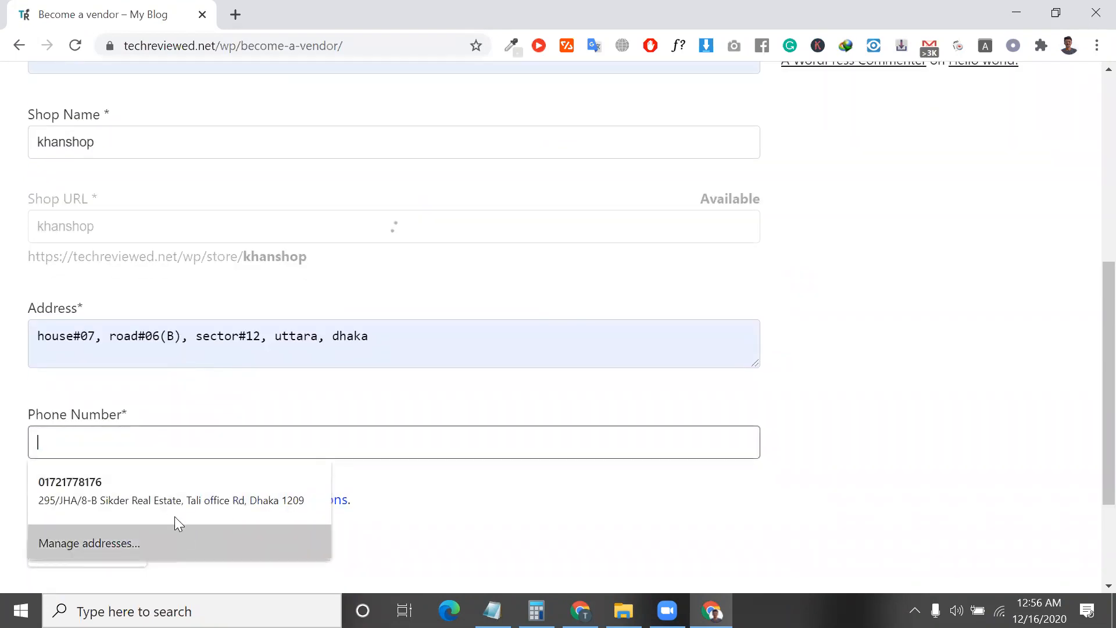
key(ctrl+plus)
click(143, 449)
click(140, 481)
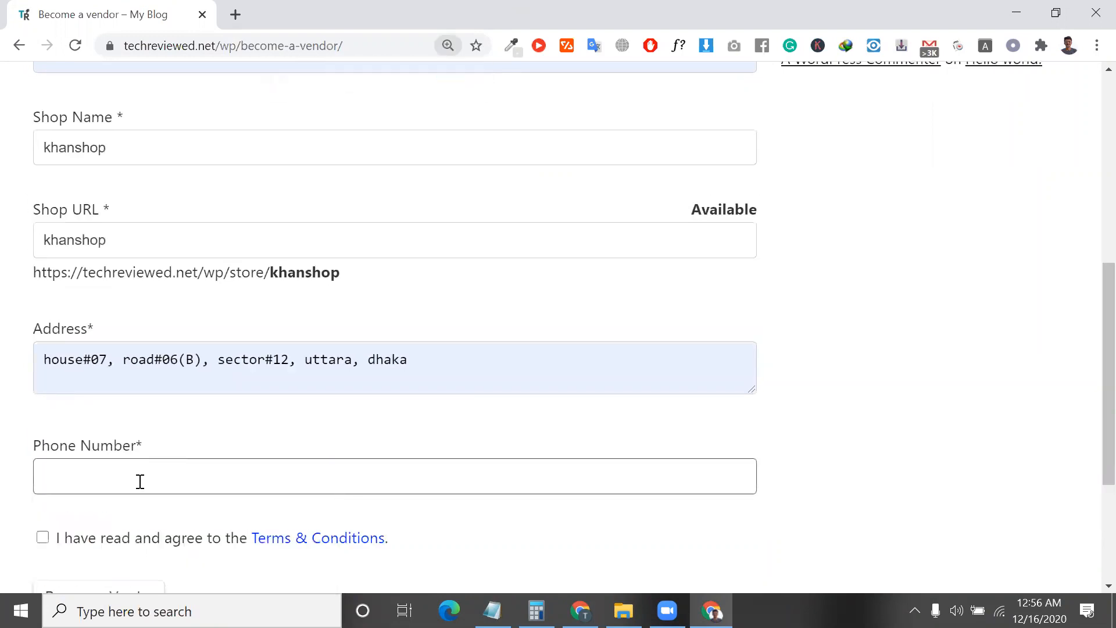
text(+)
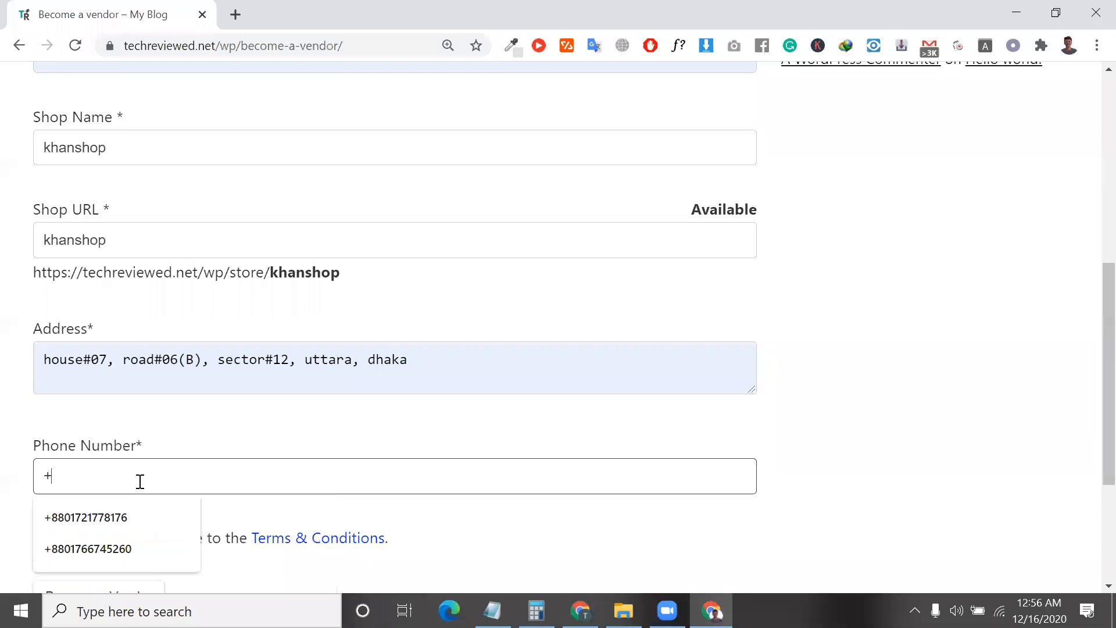
click(133, 524)
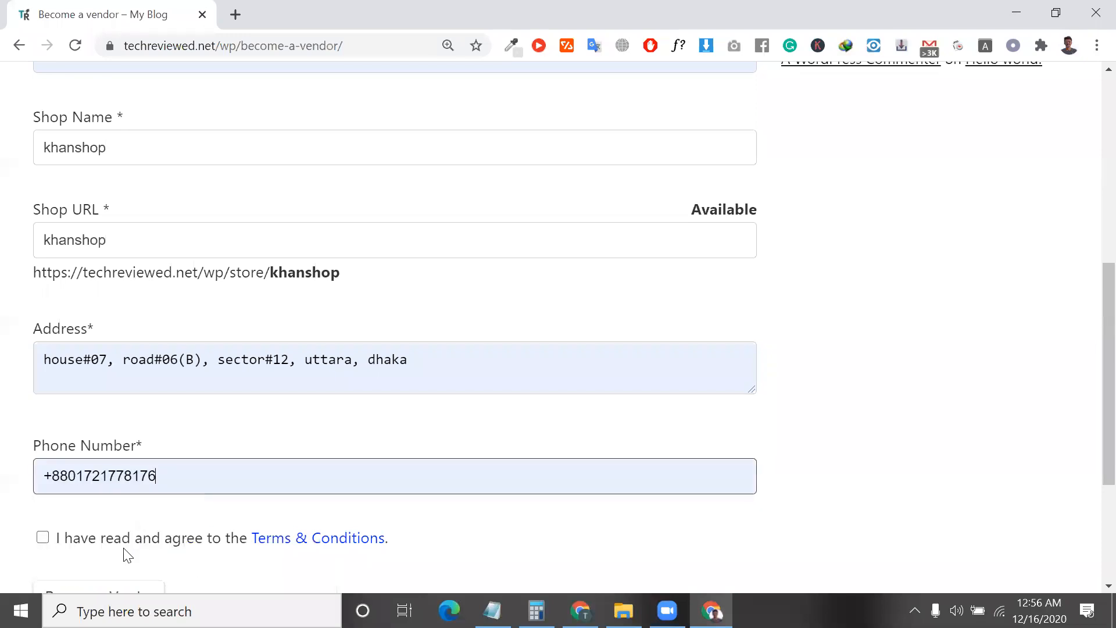
- Agree to the Terms & Conditions and submit the form to become a vendor
scroll(124, 550, down, 2)
click(43, 418)
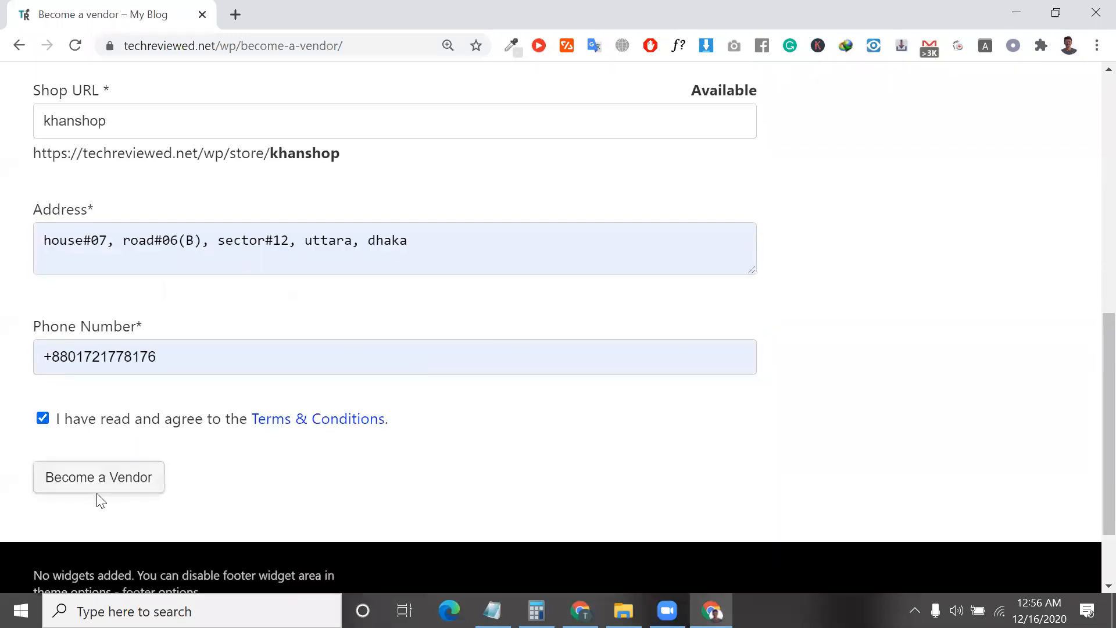
click(97, 492)
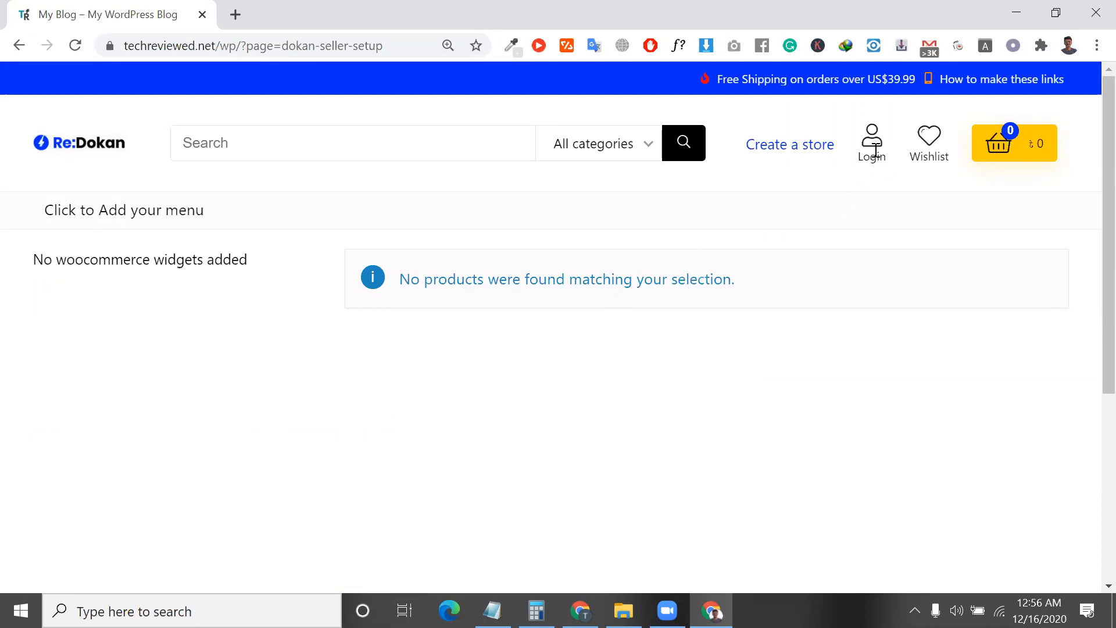
- Follow the Create a store link in the site header and look over the page it leads to
click(815, 153)
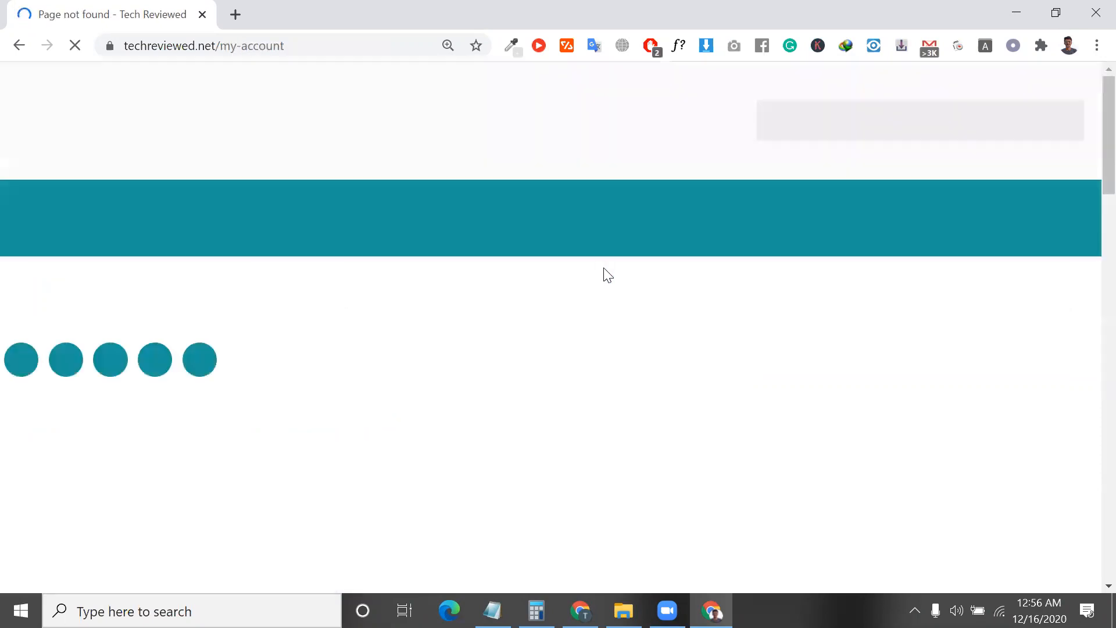
scroll(526, 361, down, 1)
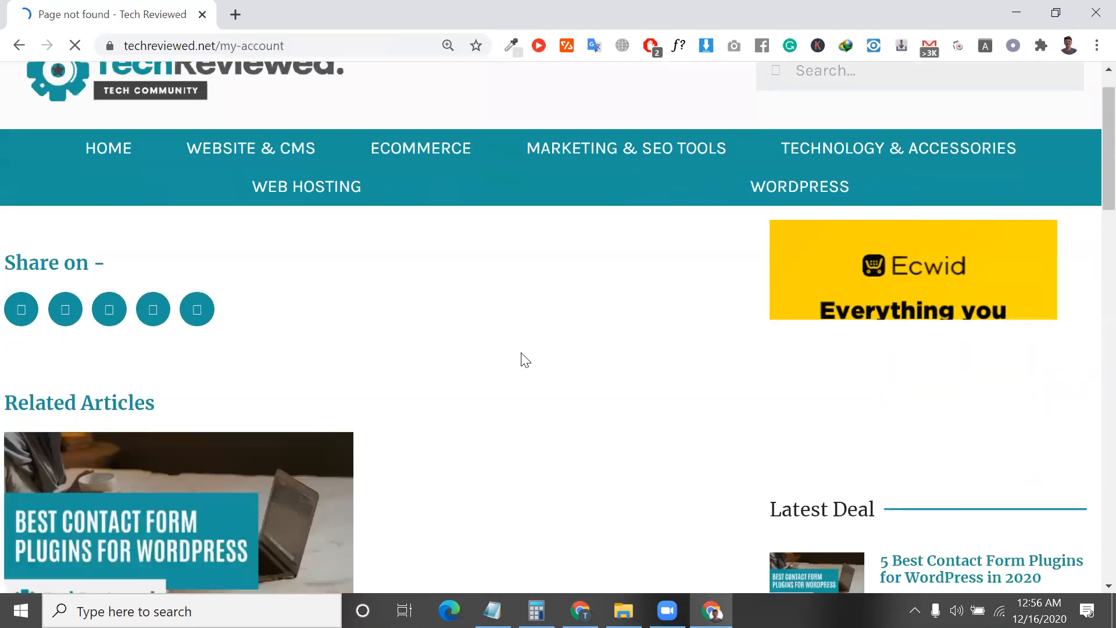
scroll(525, 361, down, 1)
scroll(525, 360, up, 2)
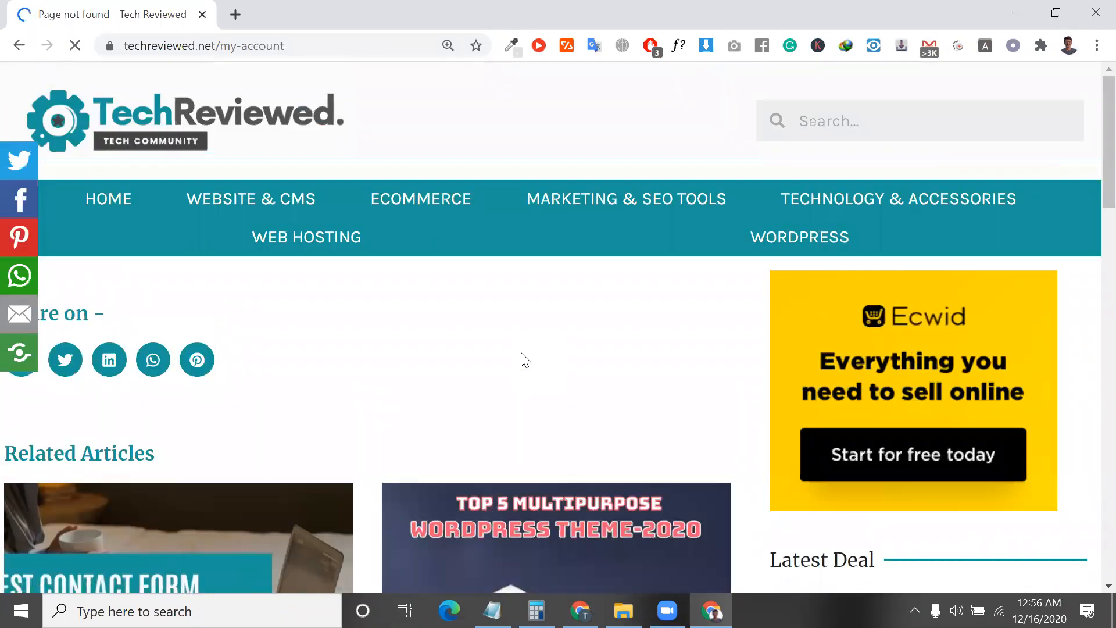
- Open the copied Become a vendor address in a new tab and close the my-account tab
click(236, 14)
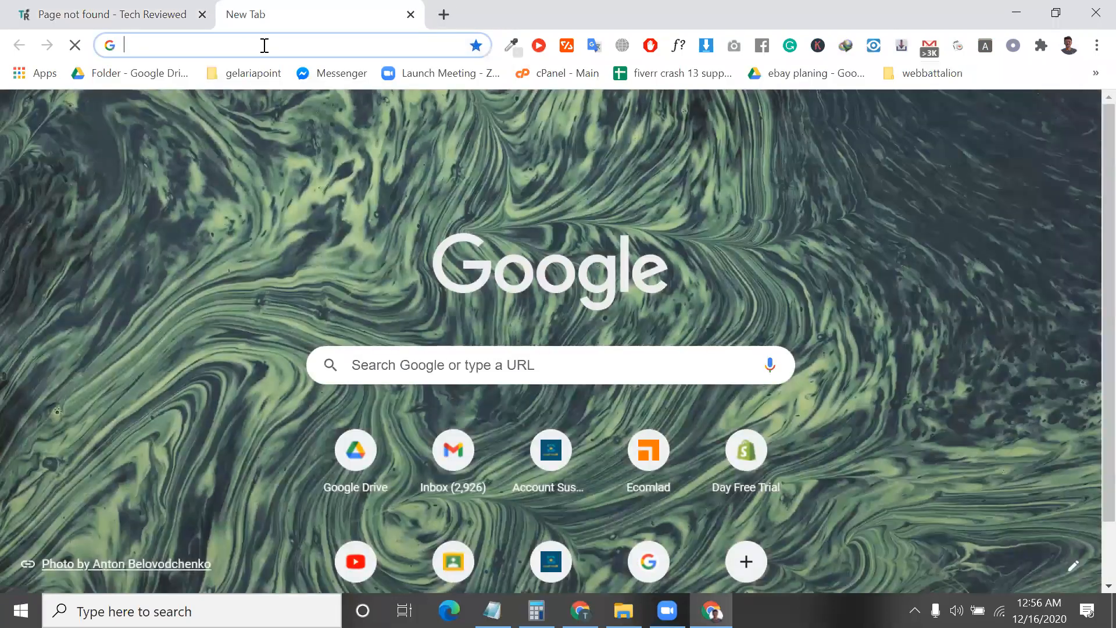
key(ctrl+v)
key(Return)
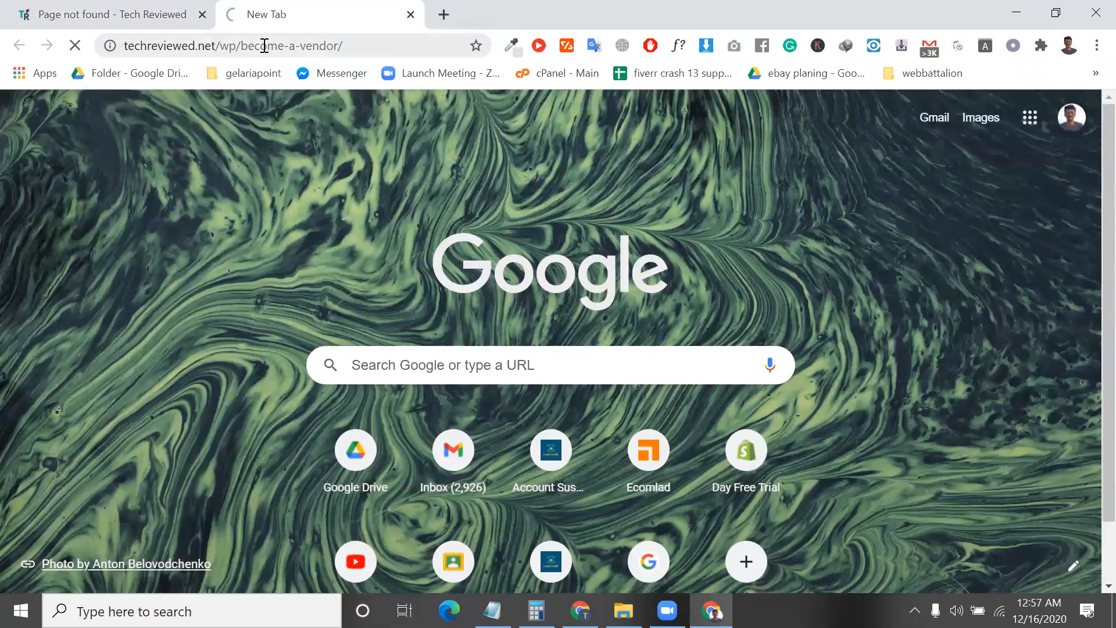
click(202, 16)
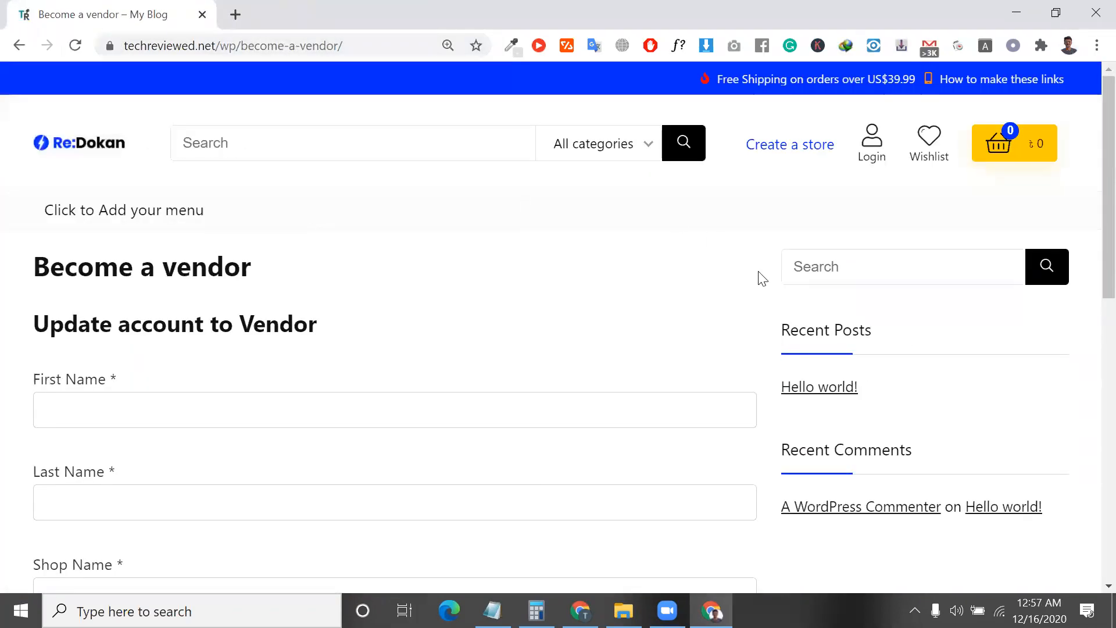
scroll(757, 302, down, 3)
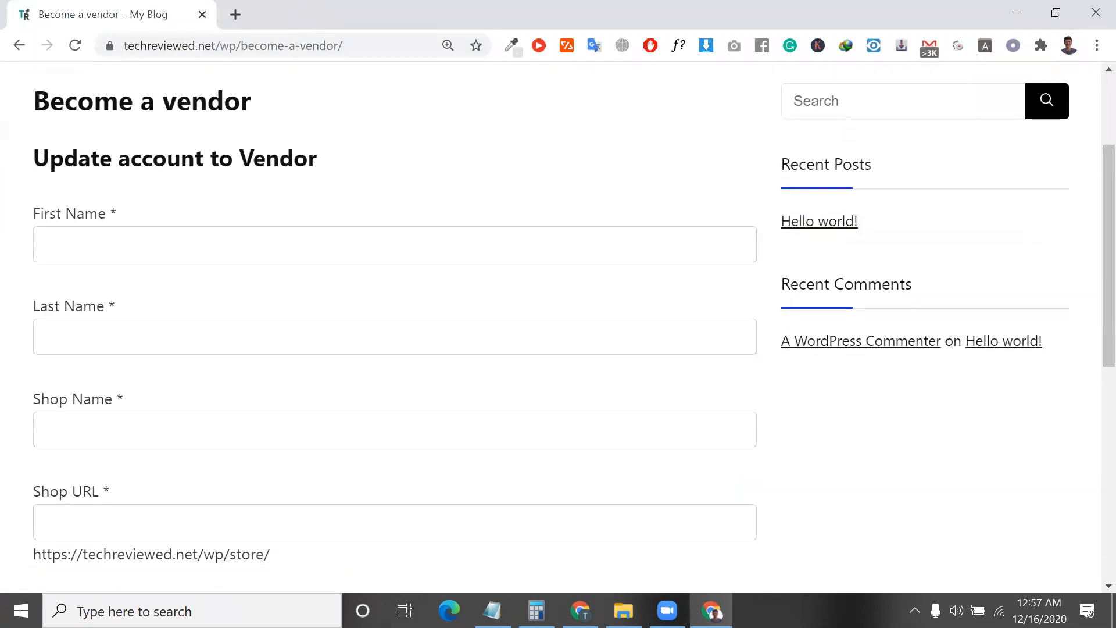
- Switch to the admin's Chrome window, close the page editor tab and open Dokan's vendor list from the WordPress dashboard
mouse_move(580, 610)
click(581, 523)
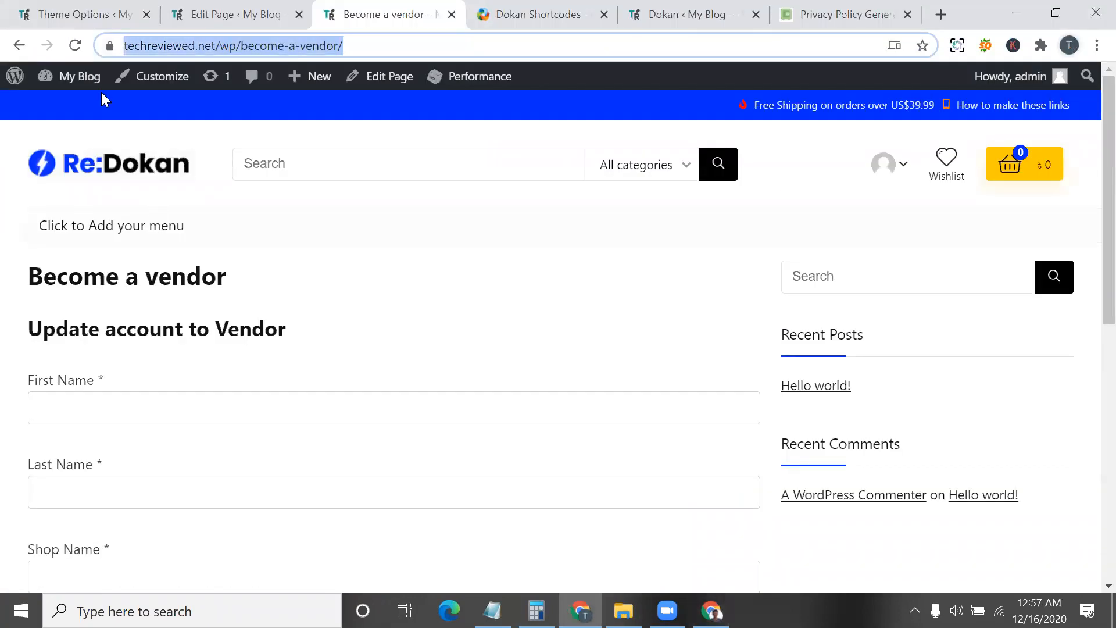
click(90, 109)
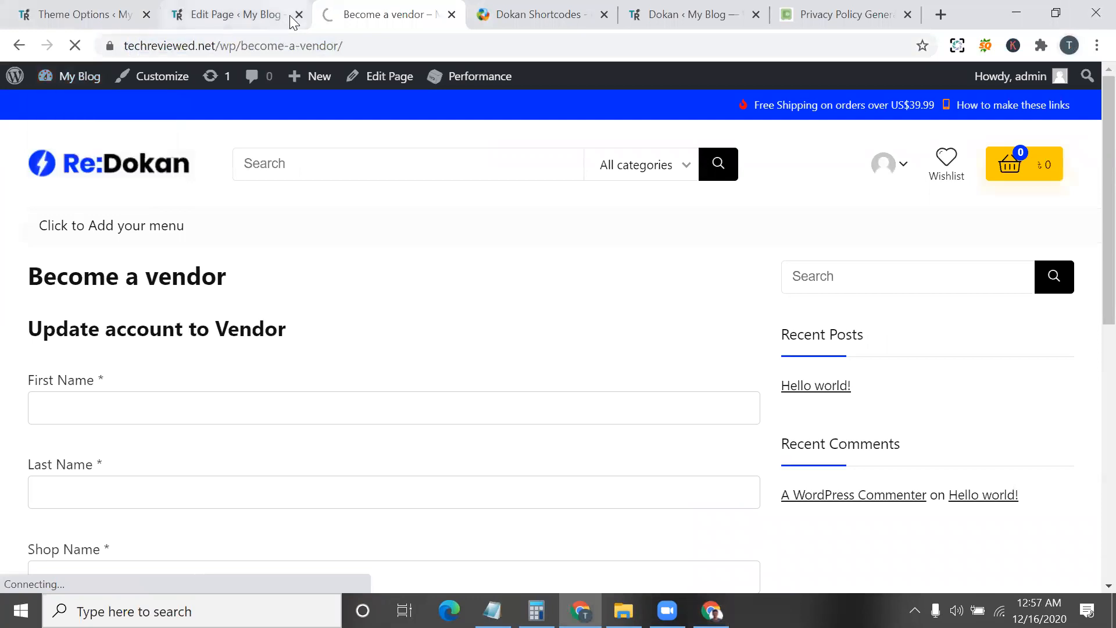
click(298, 15)
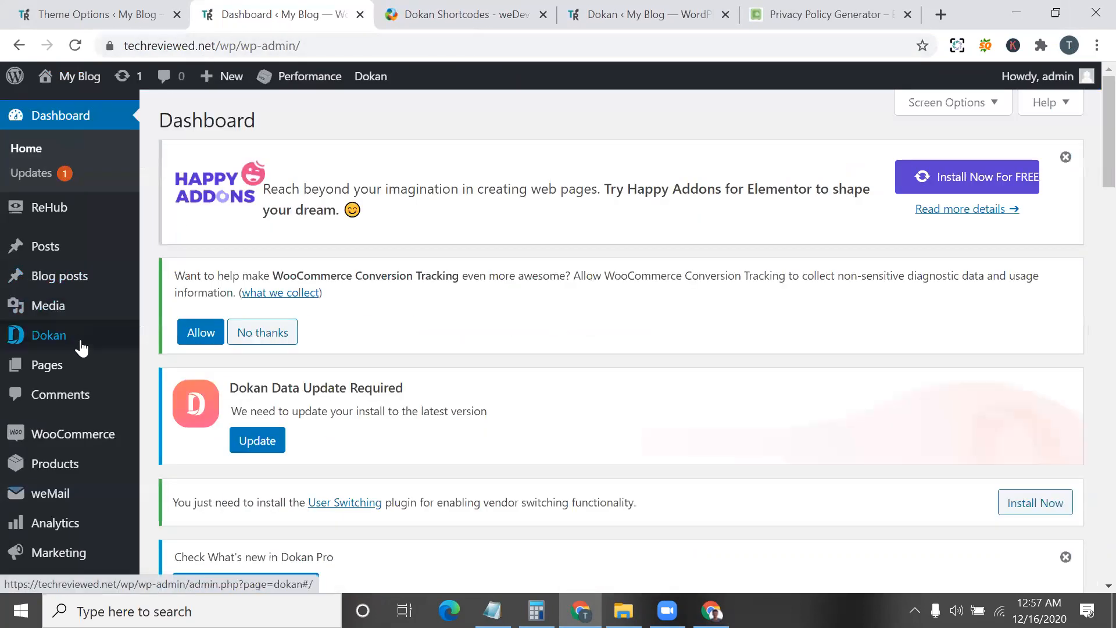
mouse_move(81, 343)
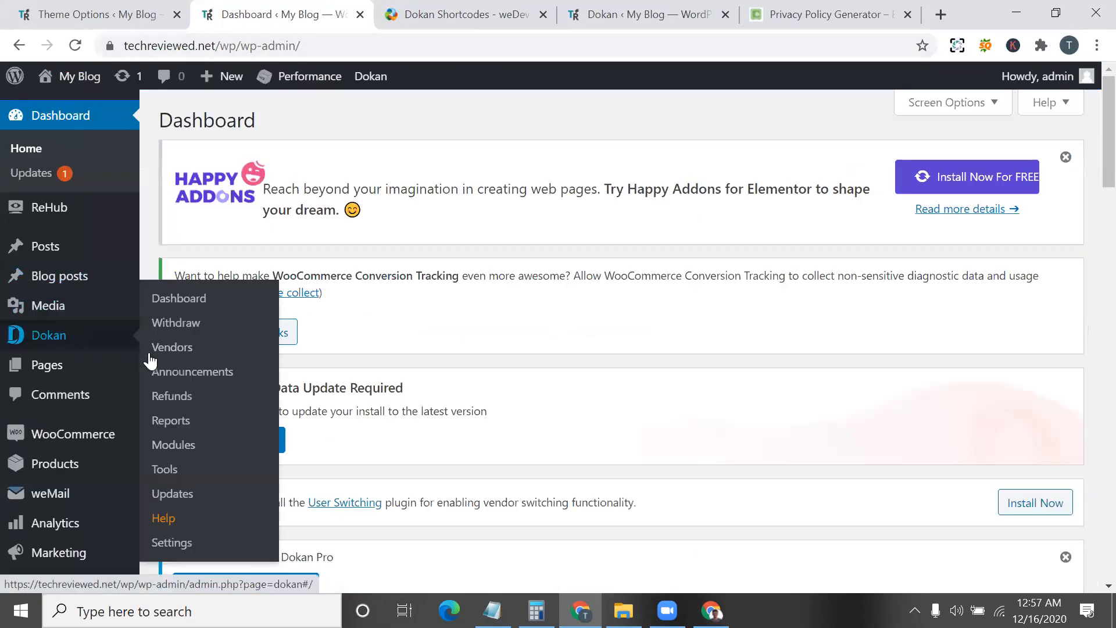
click(180, 350)
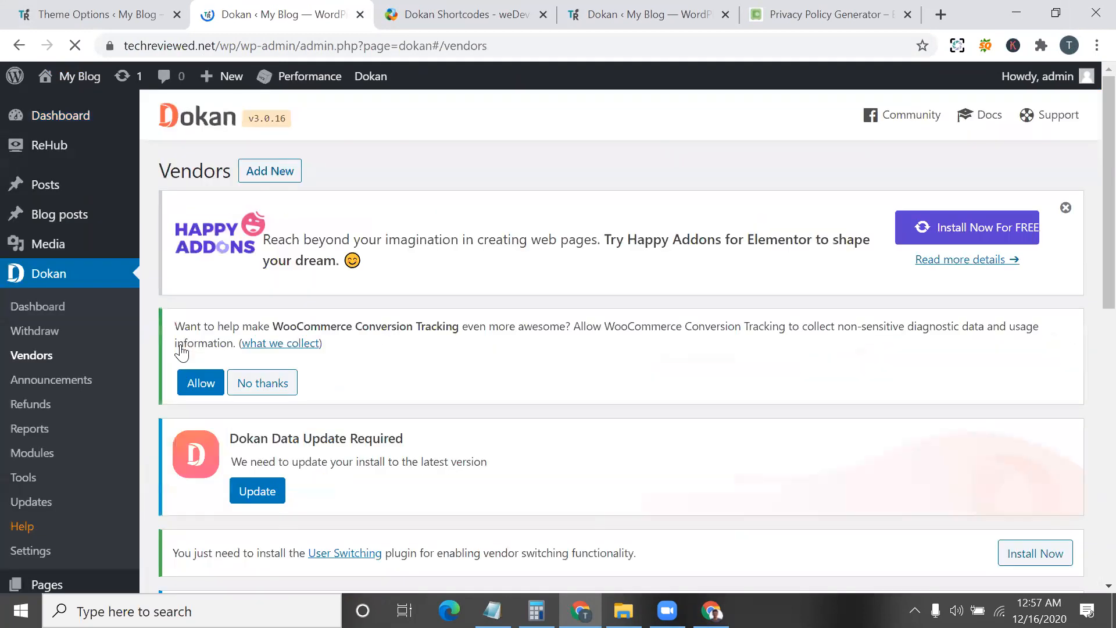
- Check the vendor list for the new registration under Pending, reload it, and show all vendors
scroll(180, 351, down, 7)
mouse_move(313, 417)
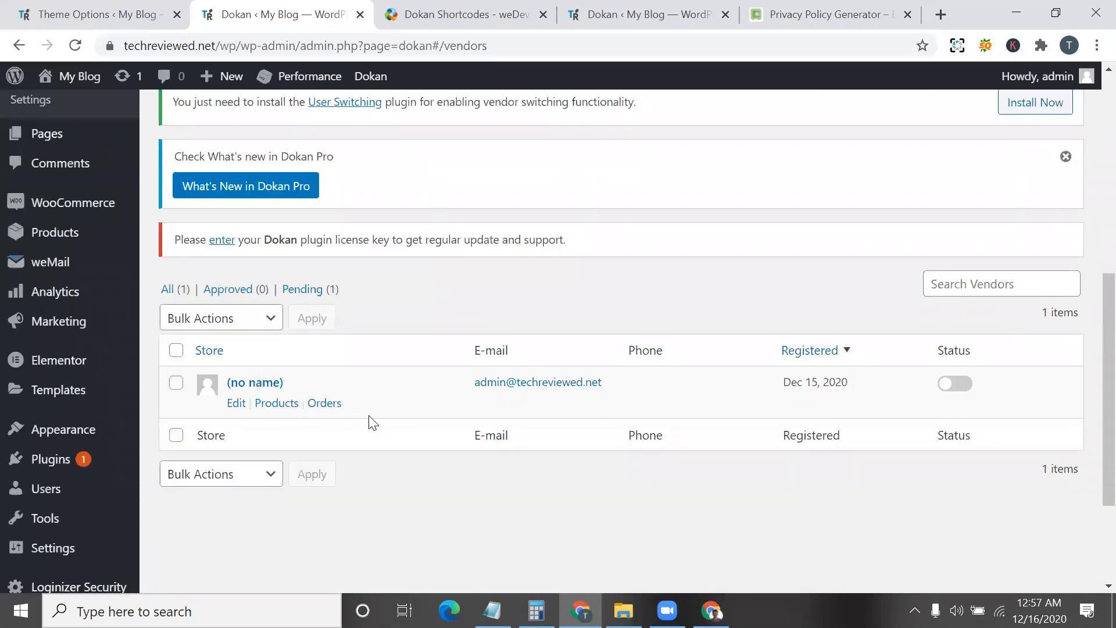
click(307, 294)
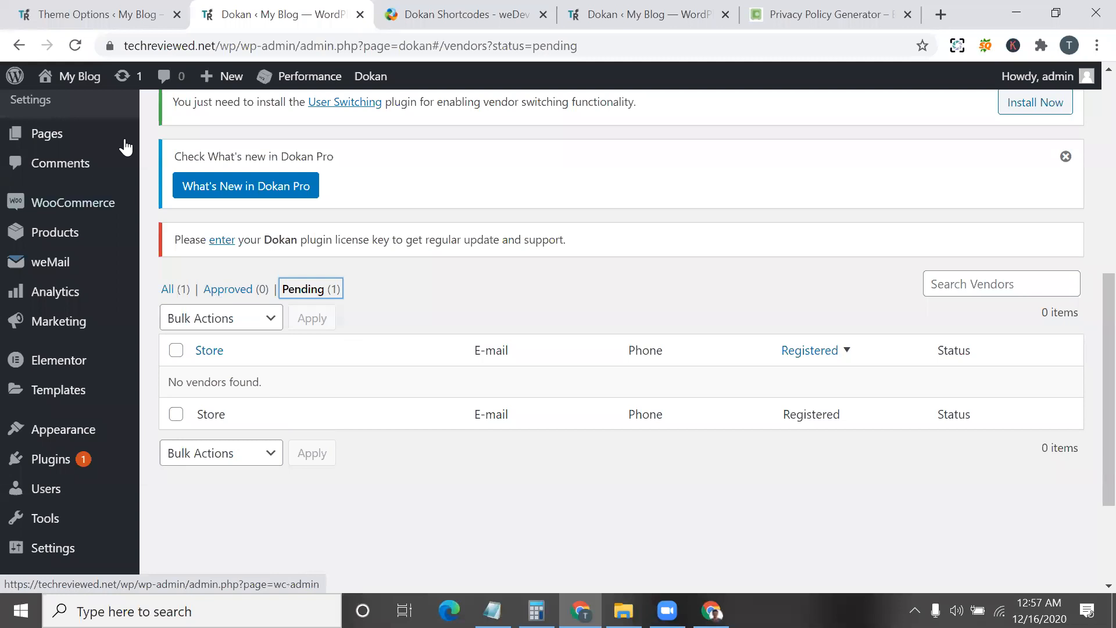
click(75, 45)
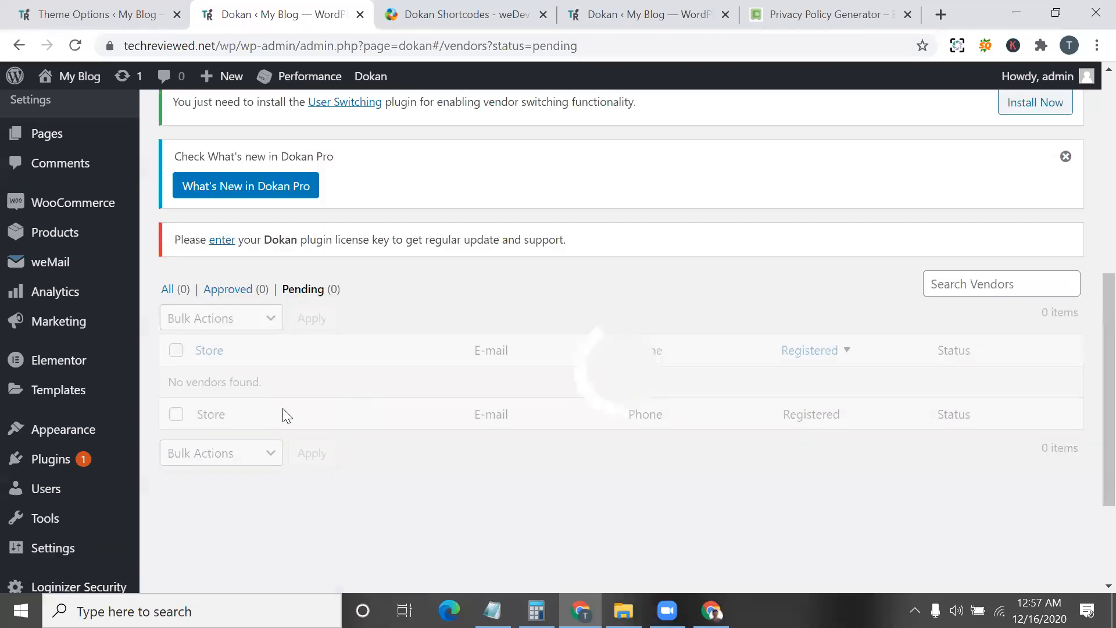
click(168, 289)
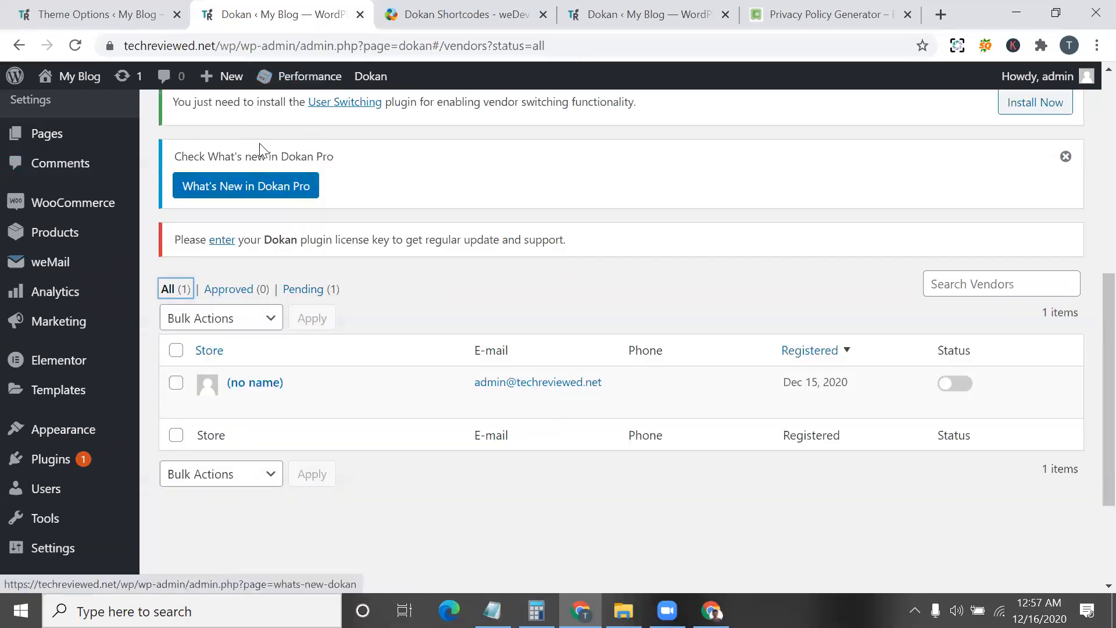
- Open the Dokan dashboard and check its at-a-glance figures for vendor signups and approvals
scroll(55, 296, up, 6)
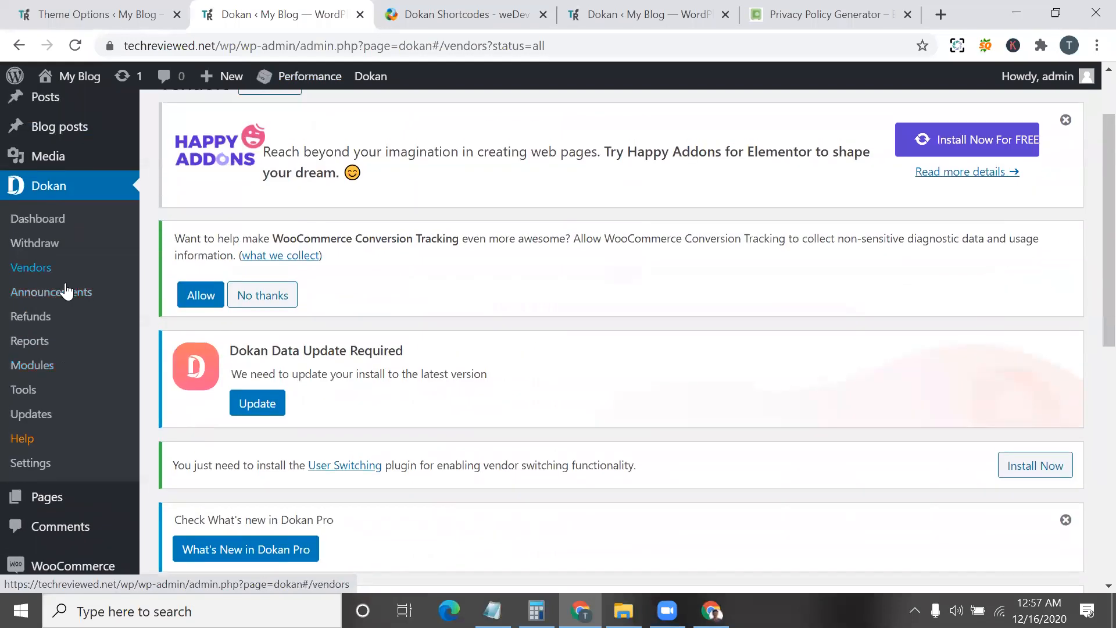
click(43, 221)
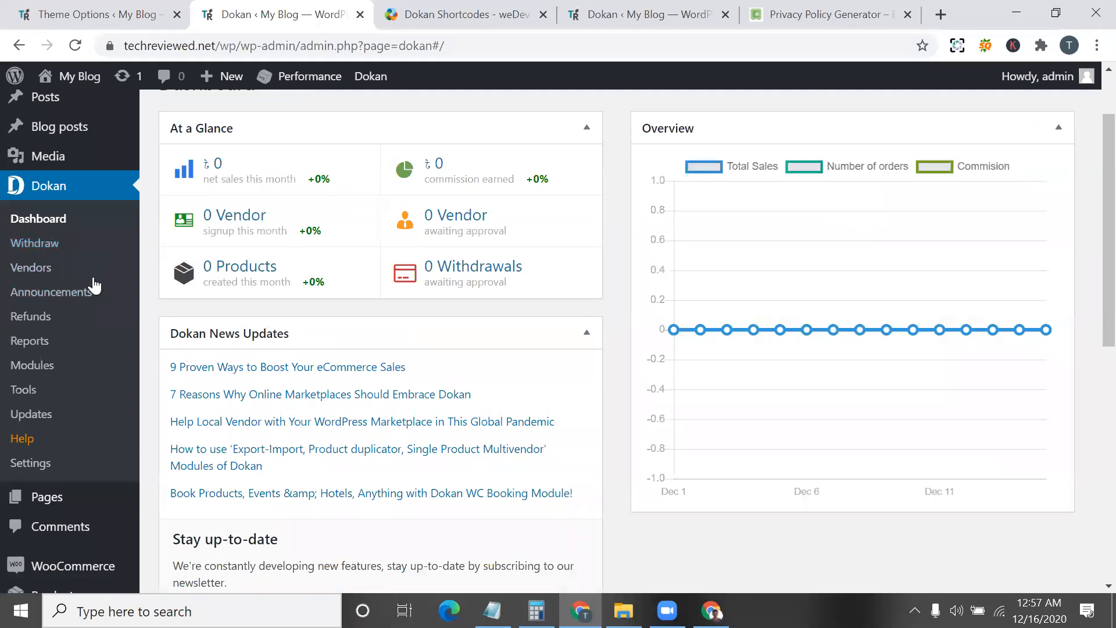
scroll(81, 313, down, 1)
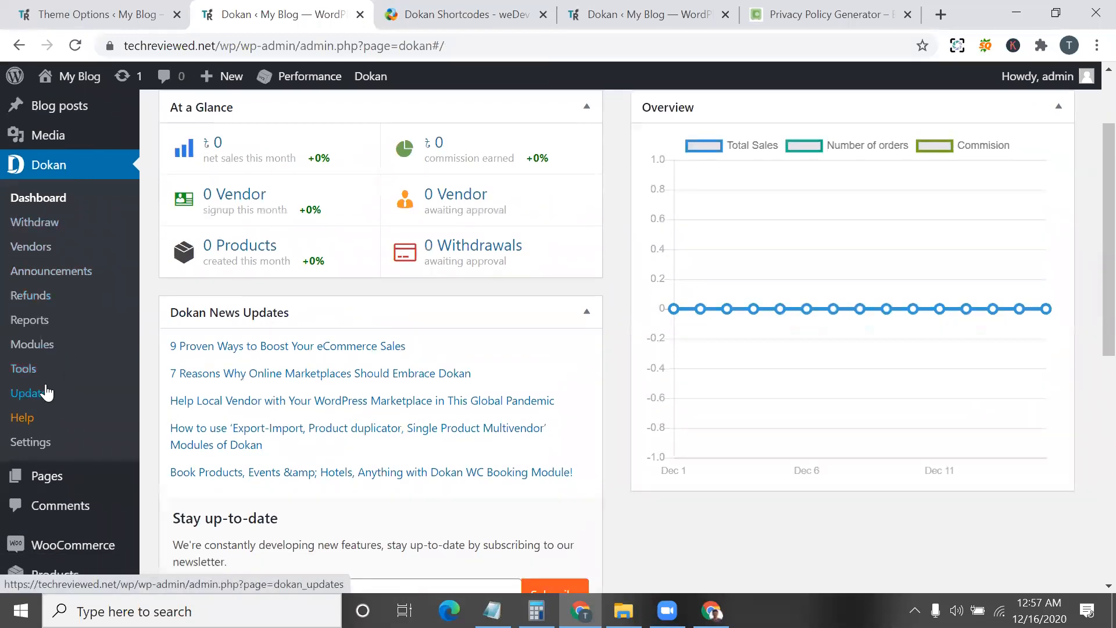
scroll(70, 325, up, 2)
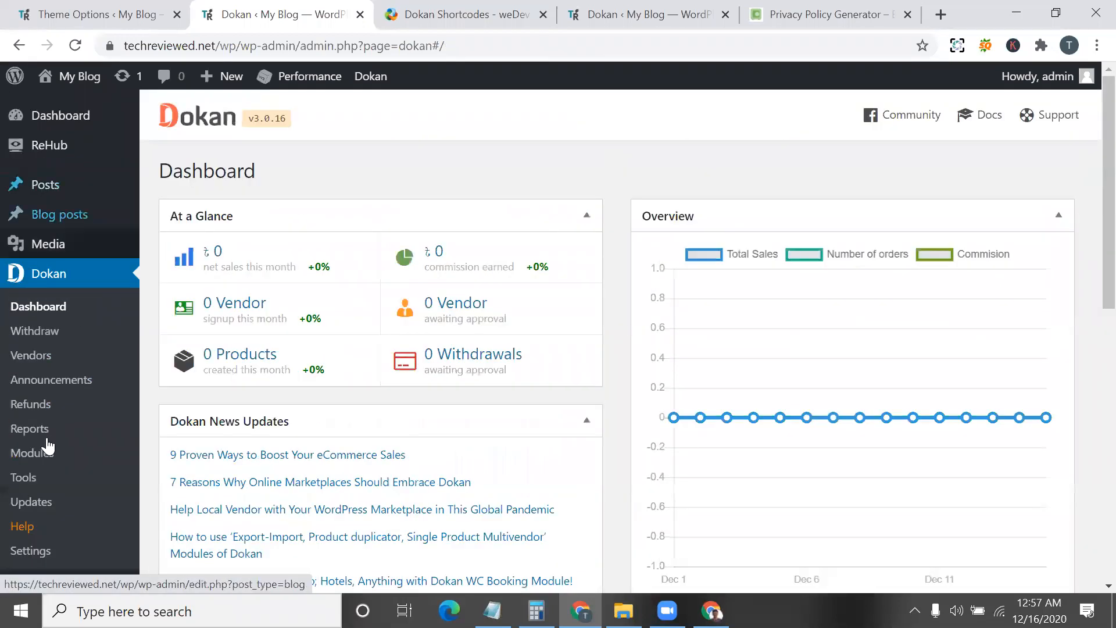
- View the published Dashboard page on the site from the list of all WordPress pages
scroll(70, 407, down, 4)
mouse_move(110, 336)
click(182, 341)
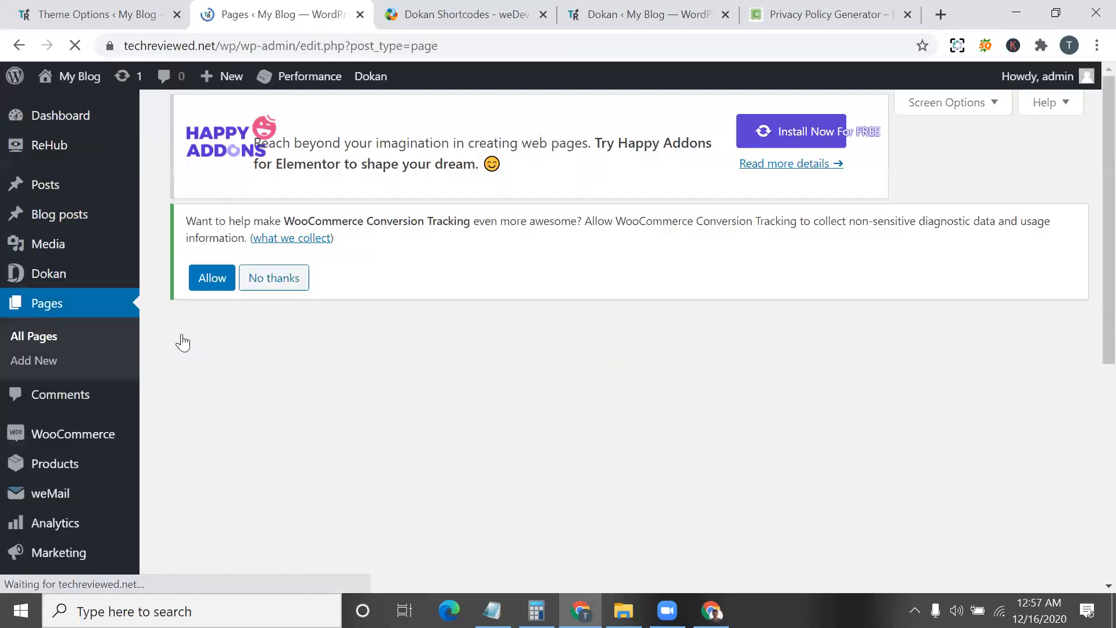
scroll(416, 459, down, 3)
scroll(419, 460, down, 5)
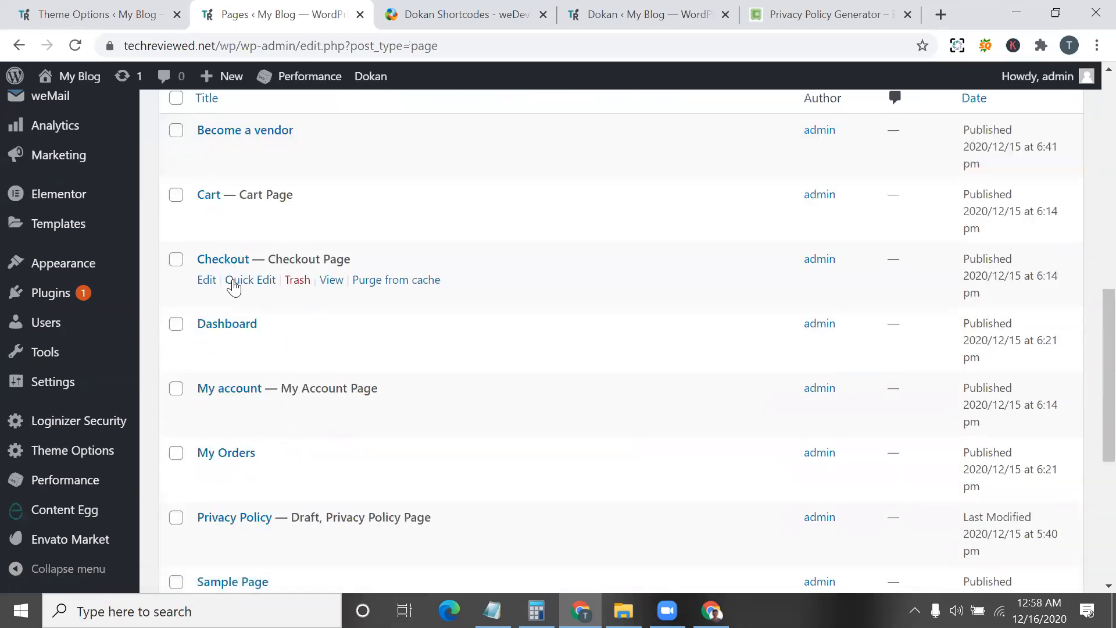
click(328, 346)
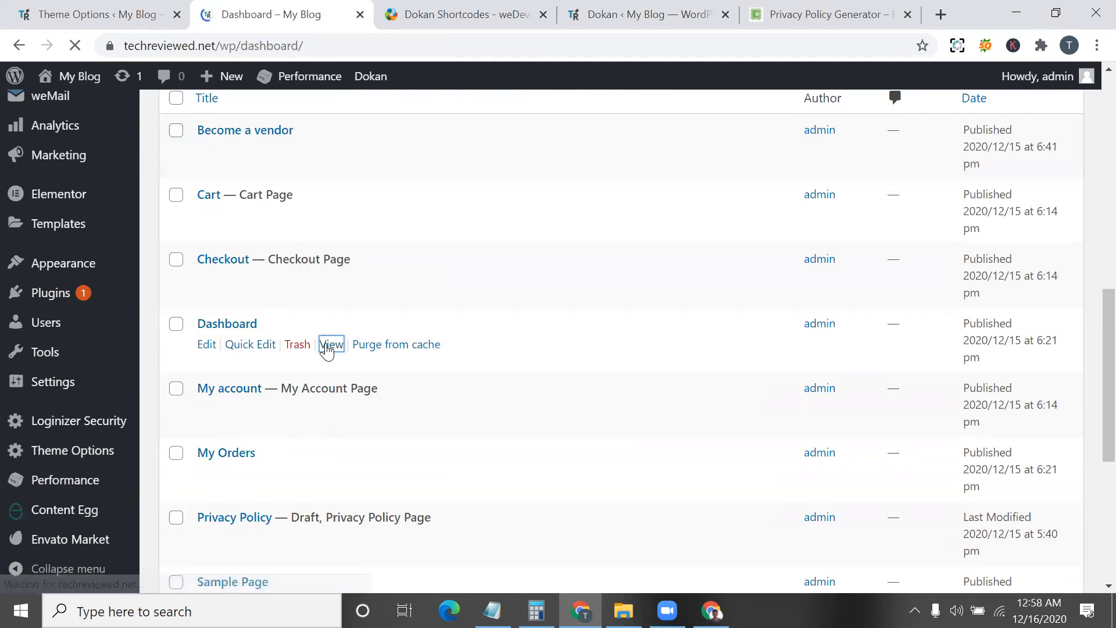
- Examine the vendor dashboard's selling-status notice, profile progress hint and sales overview
scroll(451, 324, down, 1)
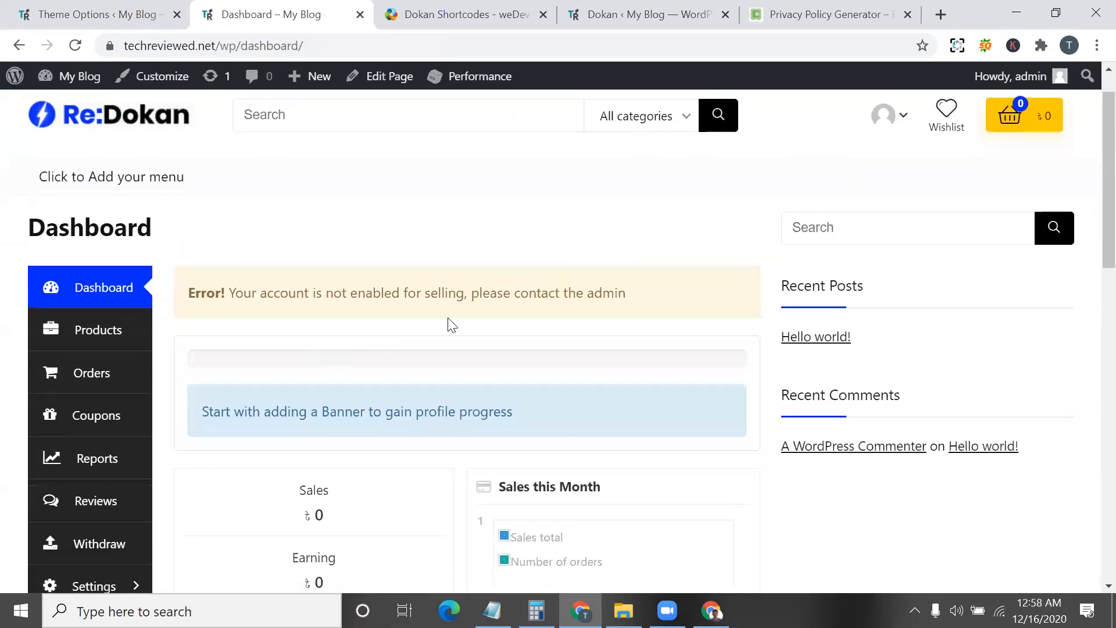
triple_click(472, 294)
scroll(472, 297, down, 1)
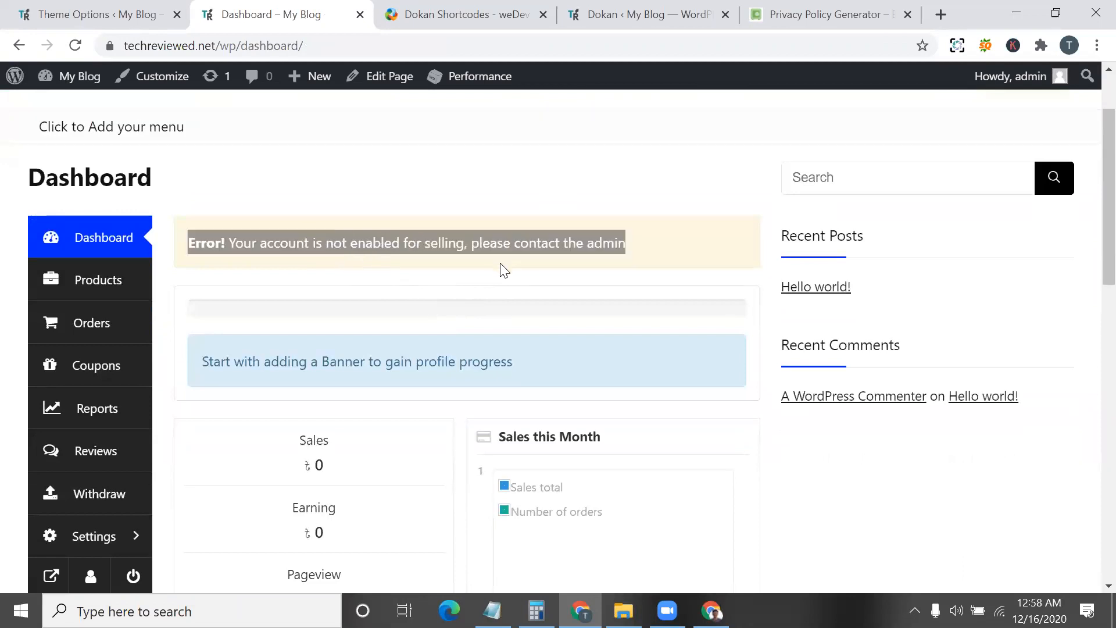
scroll(368, 231, down, 3)
drag(358, 159, 441, 216)
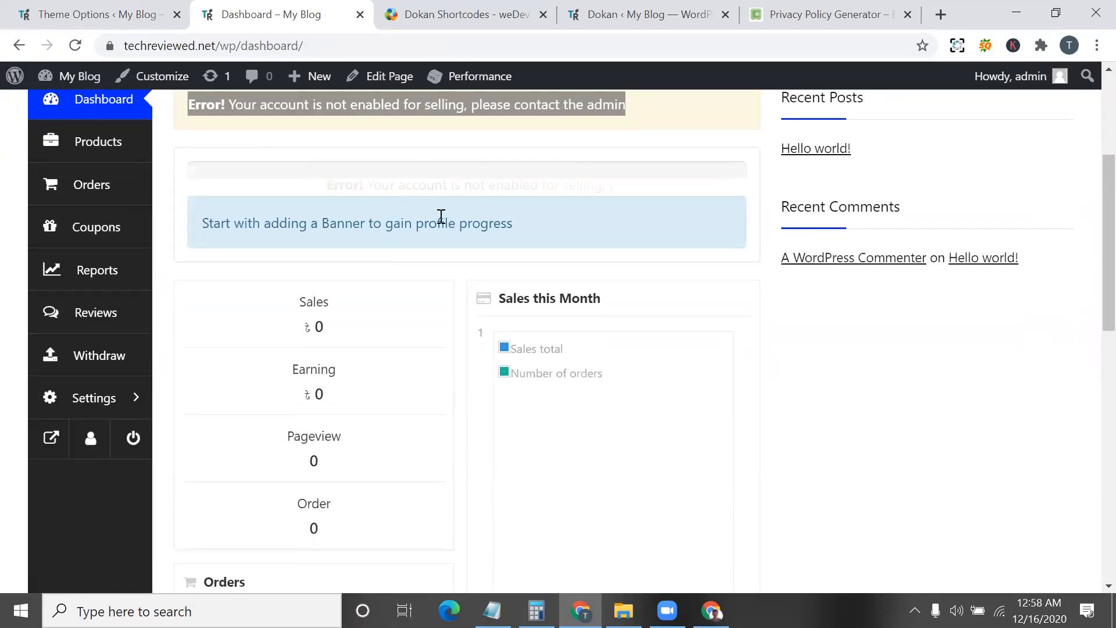
triple_click(441, 217)
scroll(441, 221, up, 2)
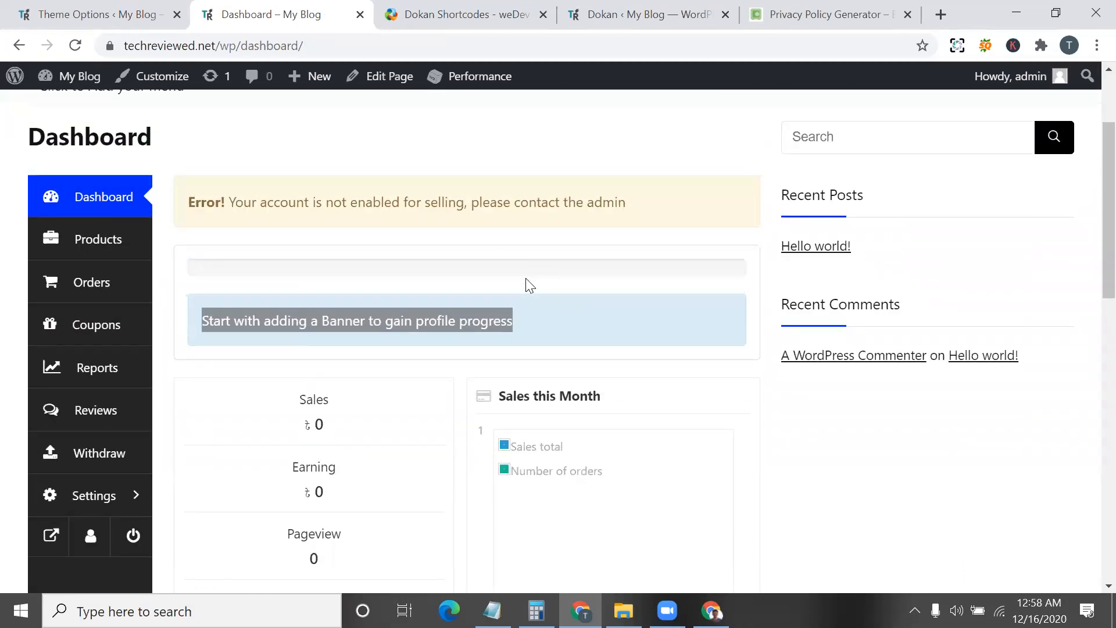
scroll(525, 277, down, 1)
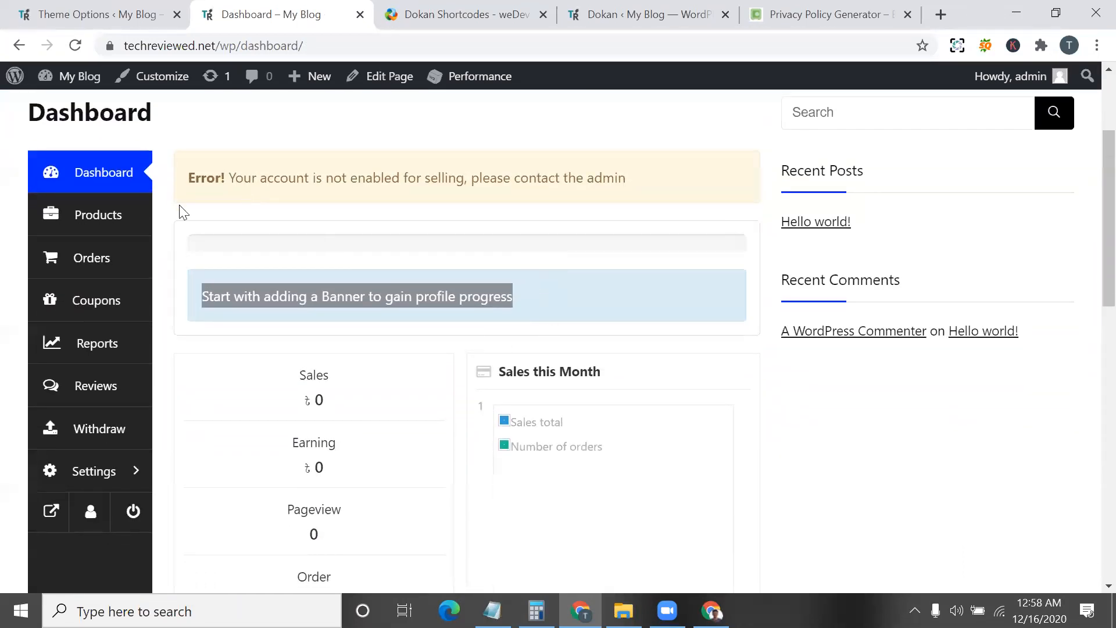
- Open the vendor dashboard's Products page and look over its product list and category filter choices
click(108, 204)
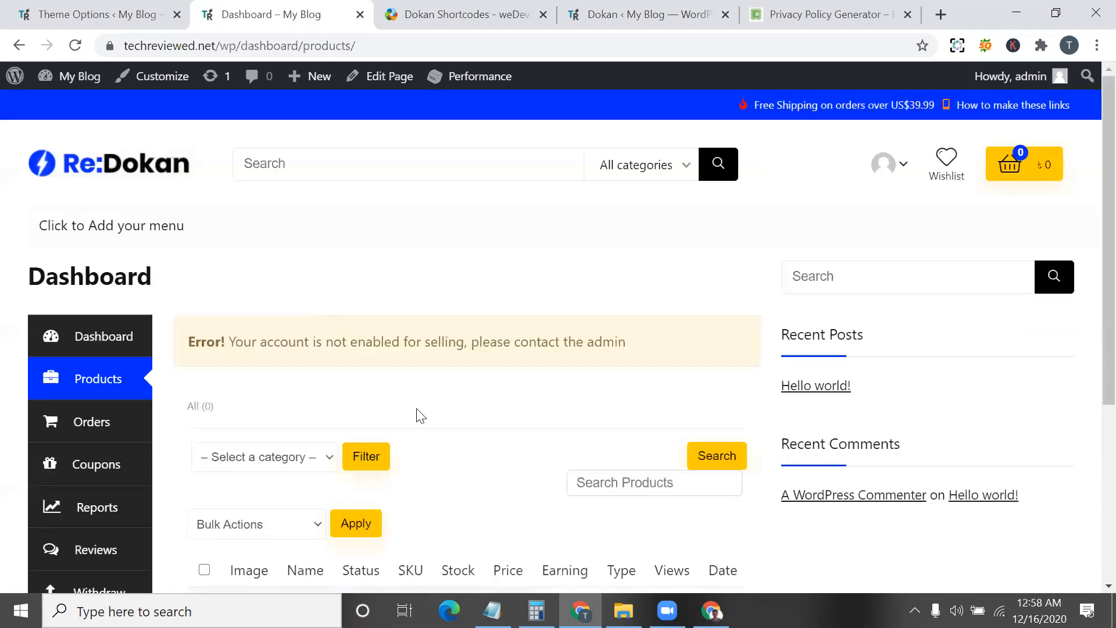
scroll(420, 416, down, 3)
click(286, 248)
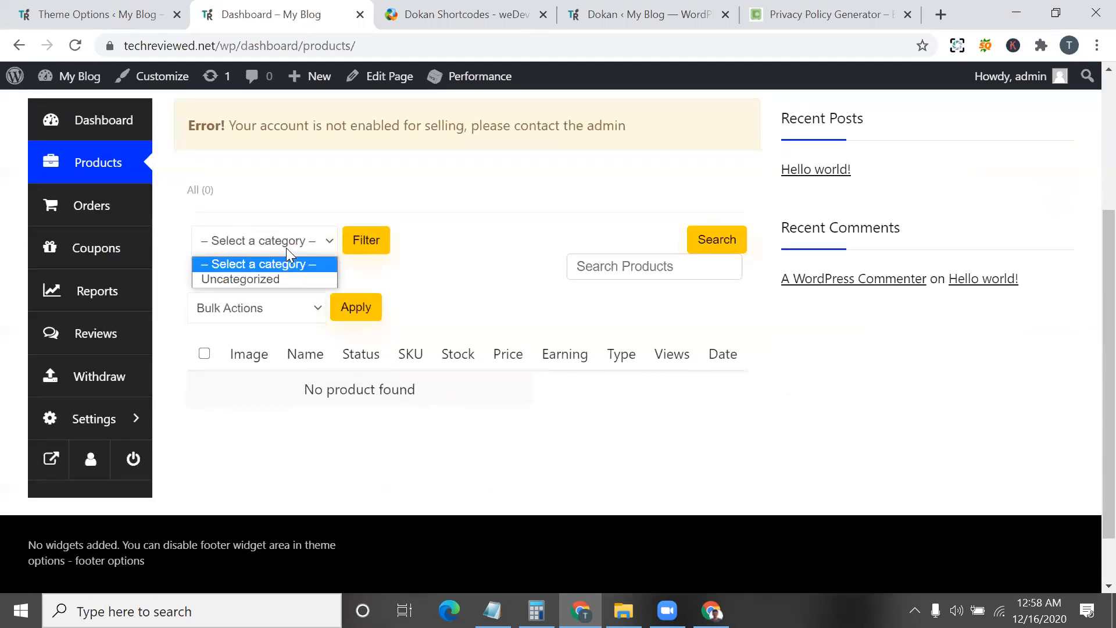
click(287, 308)
scroll(291, 309, up, 3)
scroll(325, 395, down, 2)
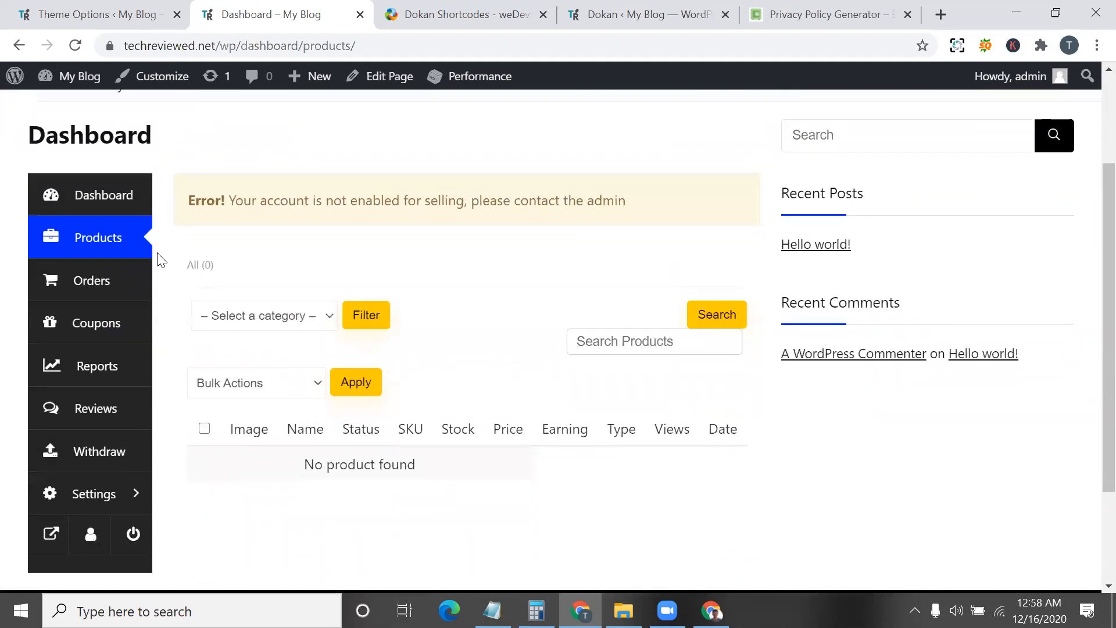
- Choose Uncategorized as the product category filter and check the available bulk actions
click(270, 329)
click(278, 351)
click(295, 387)
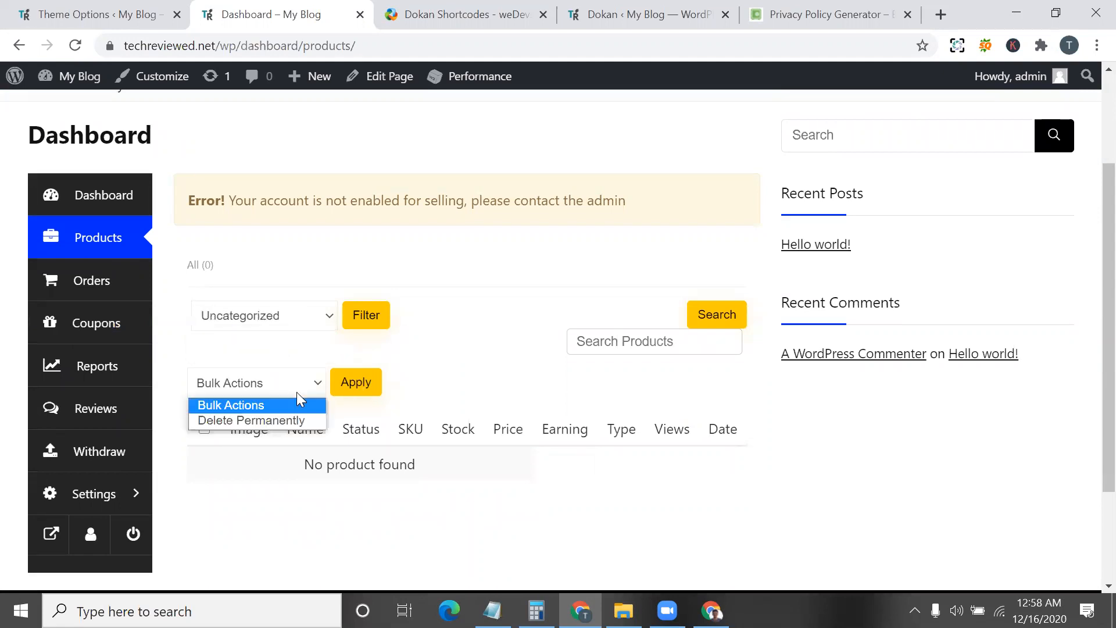
click(395, 412)
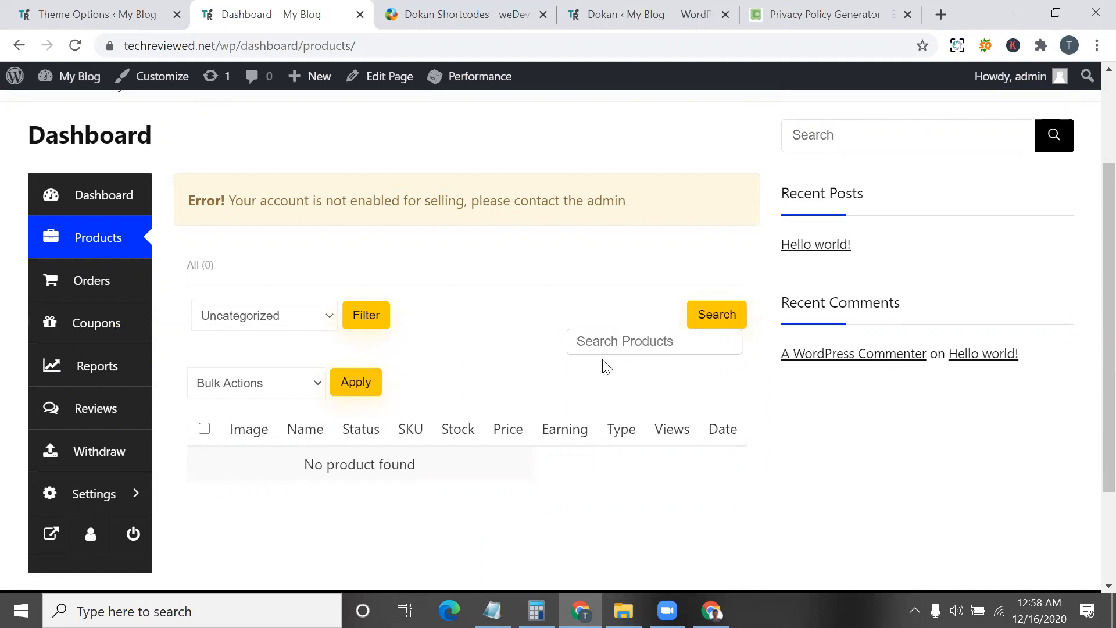
- Examine the account selling-status notice above the product list
scroll(348, 284, up, 2)
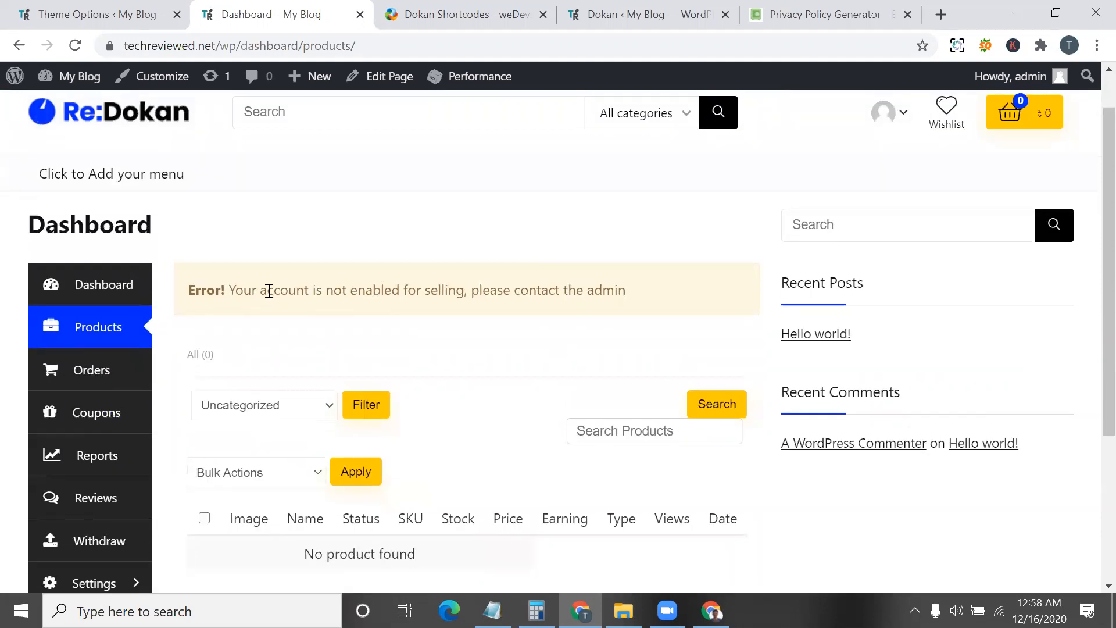
triple_click(269, 291)
scroll(269, 293, down, 1)
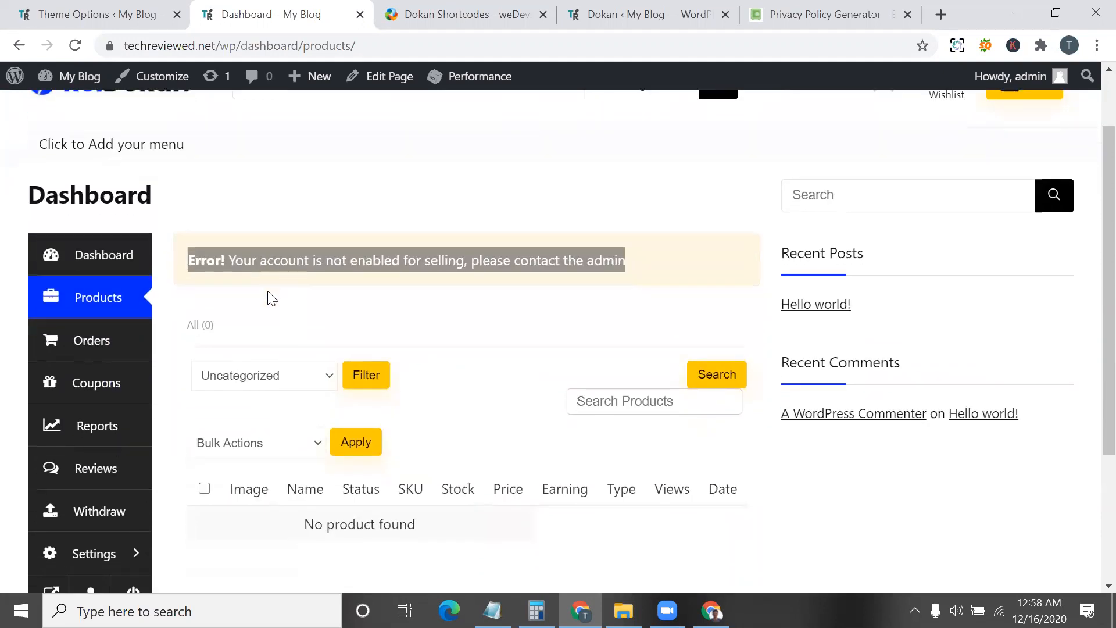
scroll(270, 296, up, 2)
double_click(370, 345)
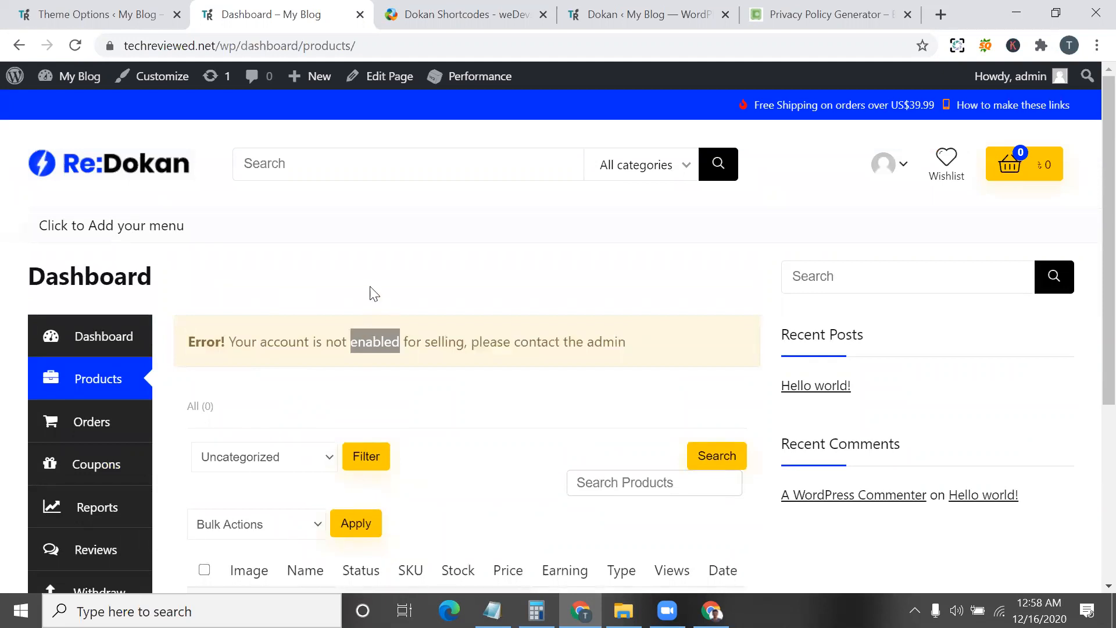
- Open the vendor's store settings and check the selling-status notice there
scroll(437, 506, down, 3)
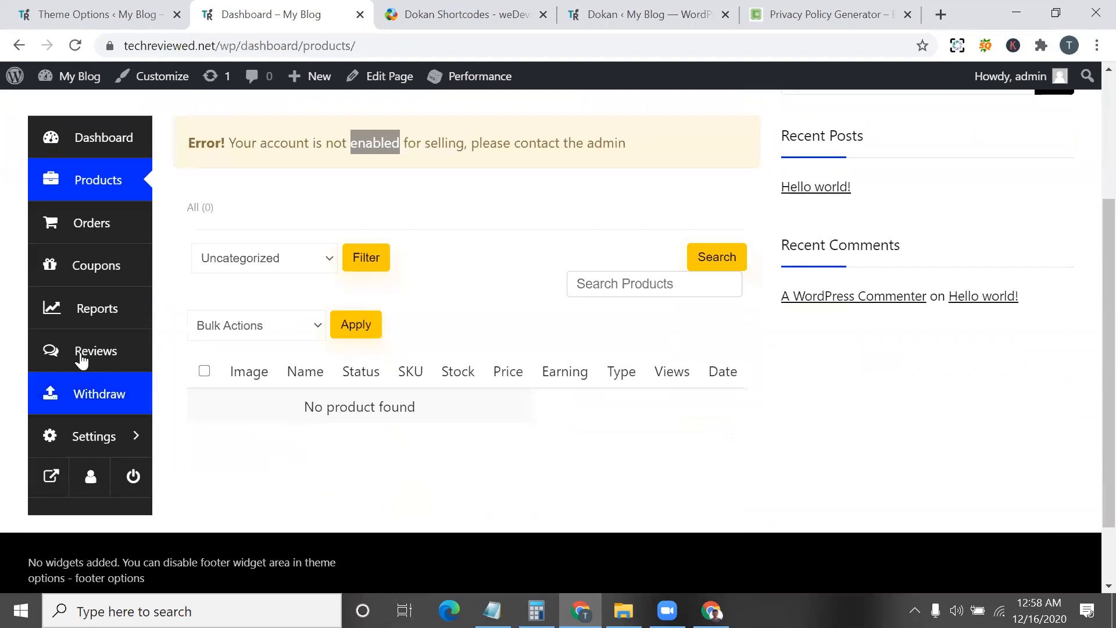
click(110, 445)
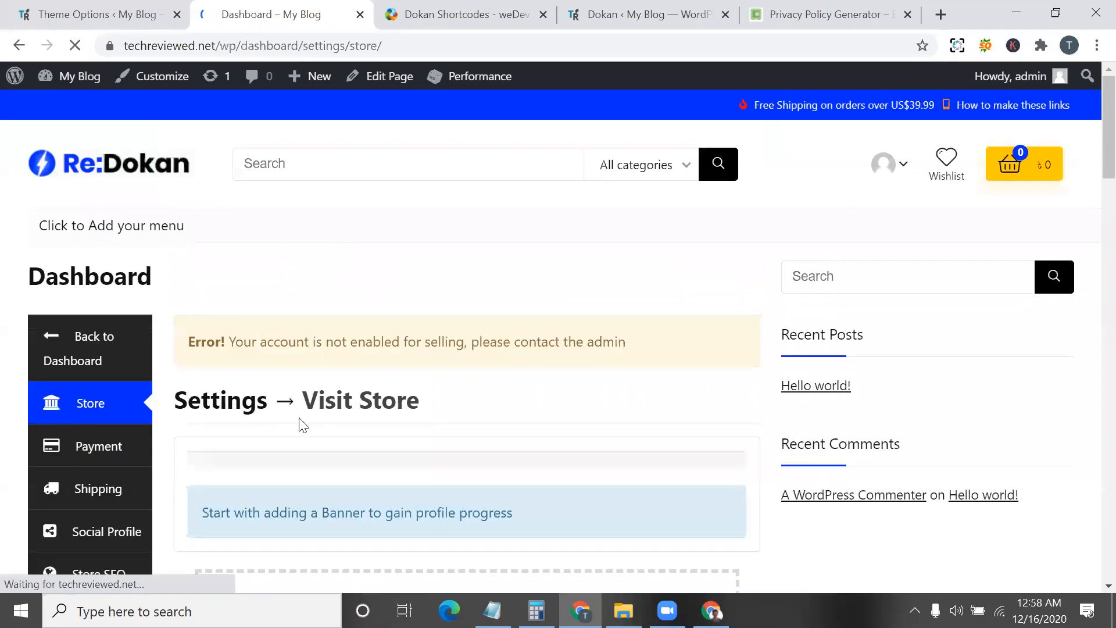
scroll(308, 447, down, 1)
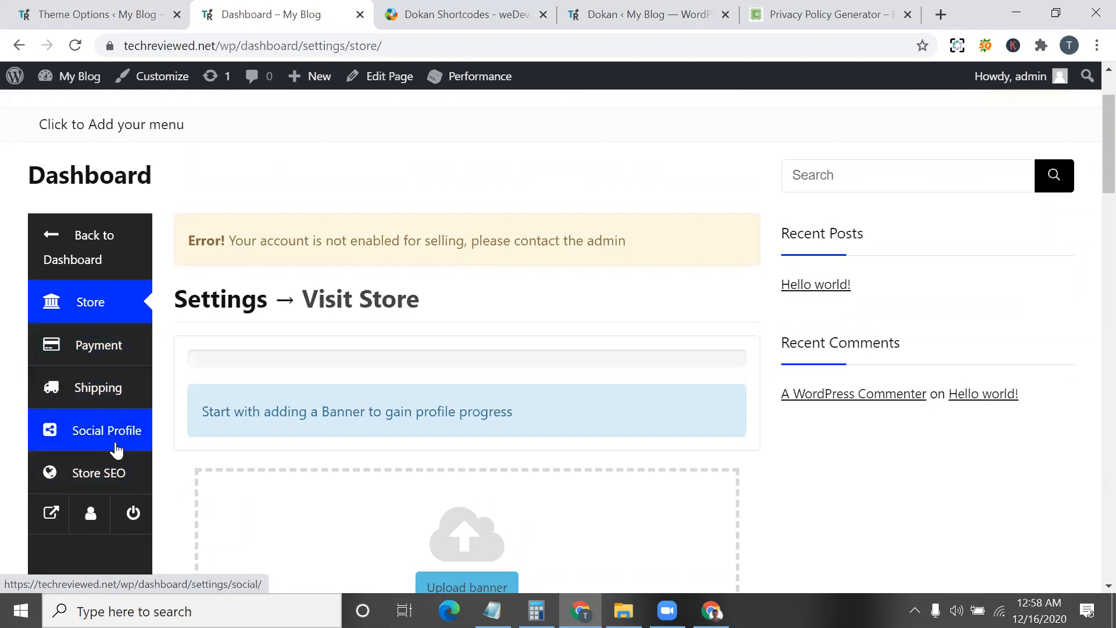
triple_click(486, 240)
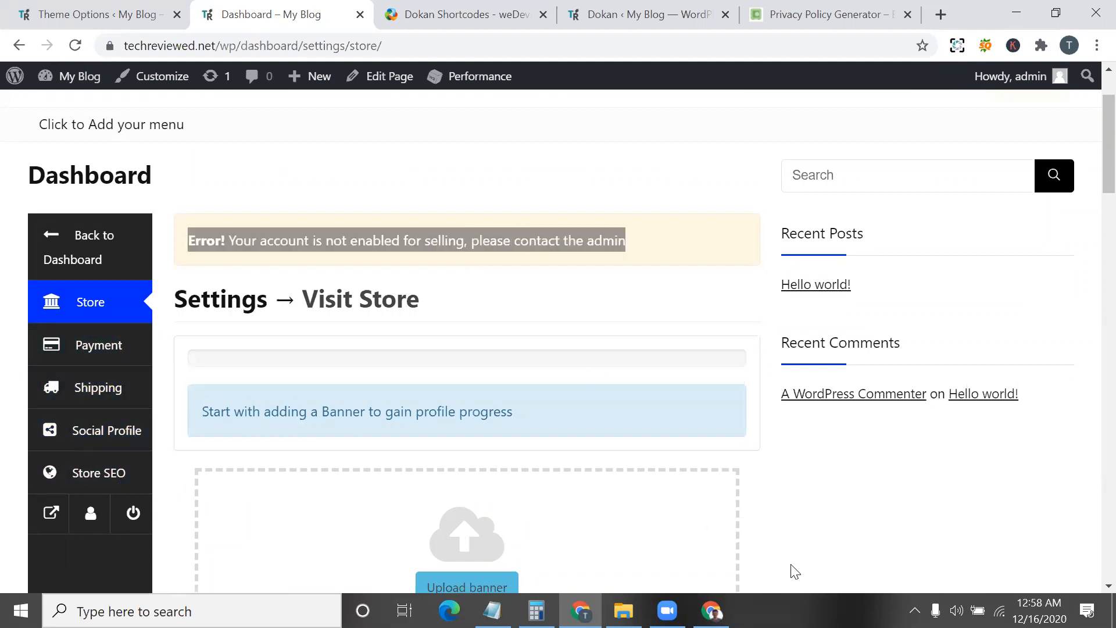